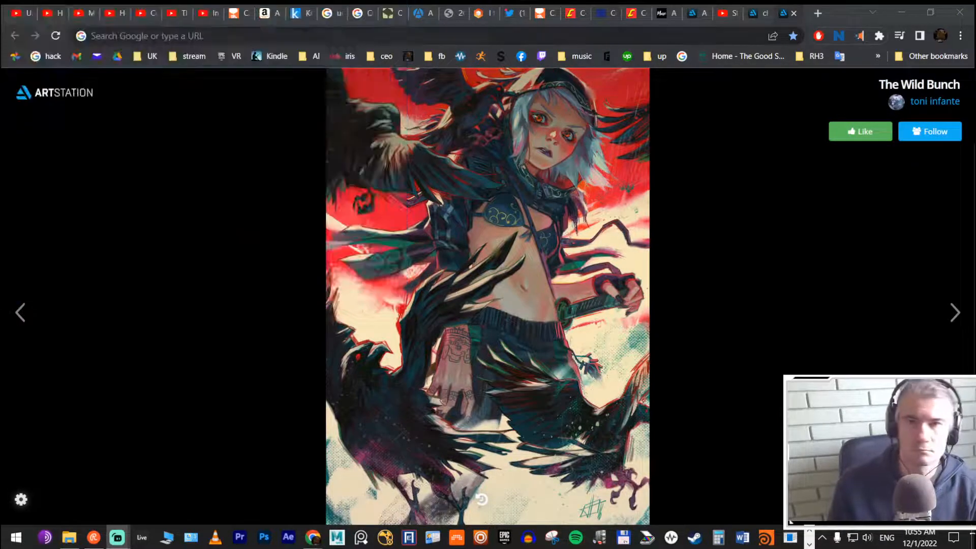
click(98, 36)
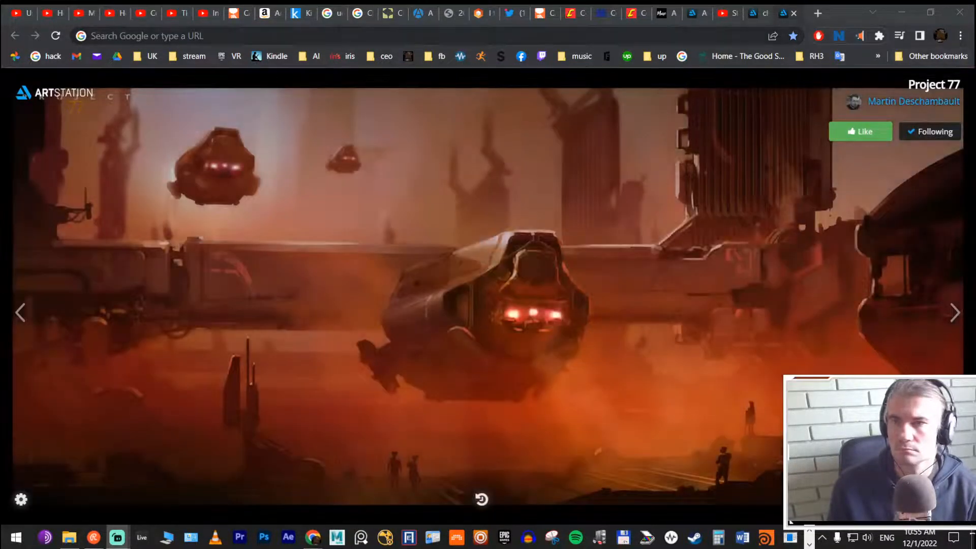
key(alt+Tab)
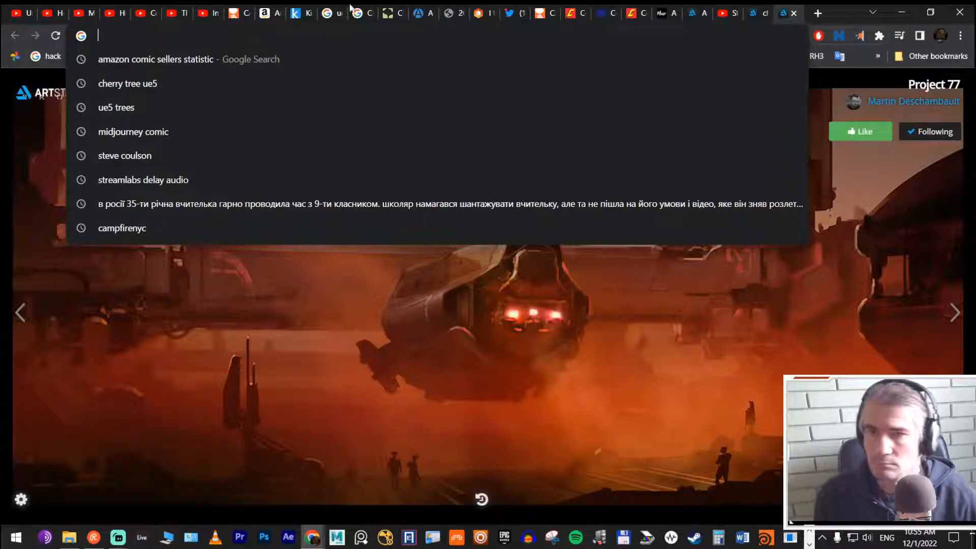
click(887, 308)
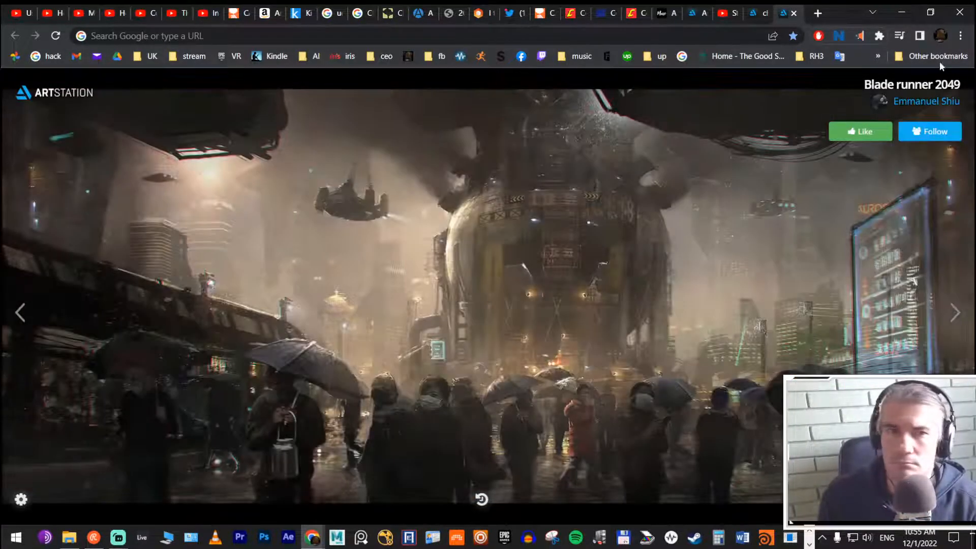
click(960, 37)
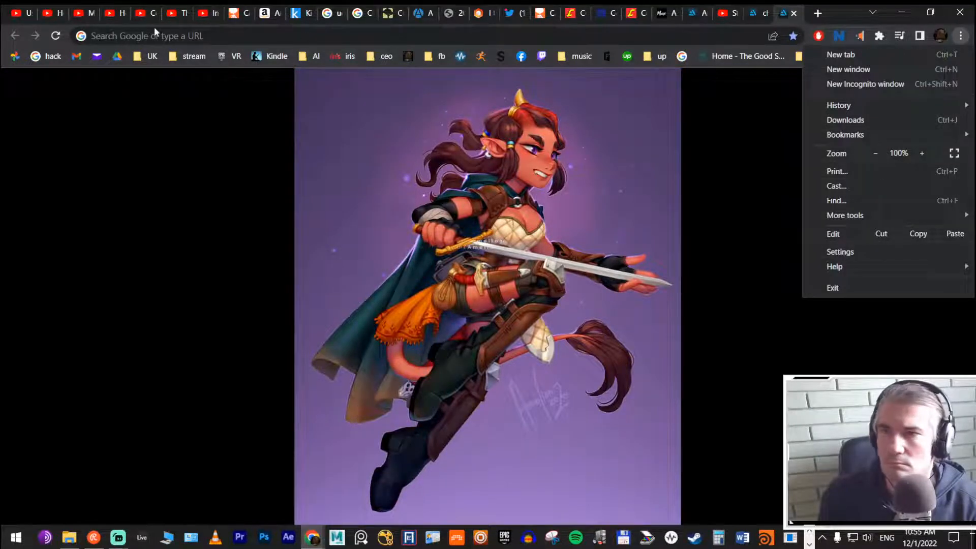
click(776, 115)
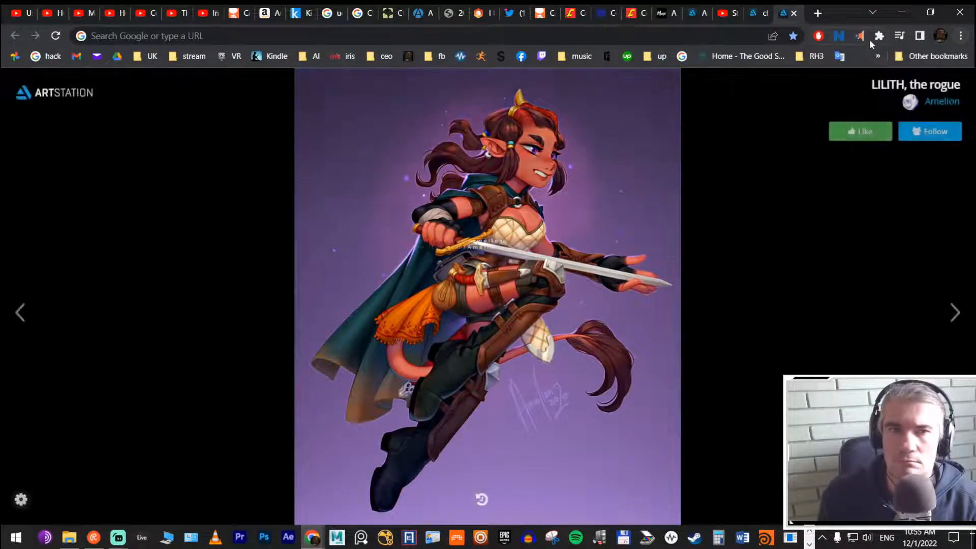
Step: Review the details and site access settings of the Artstation Discover extension, closing its page when done
click(879, 35)
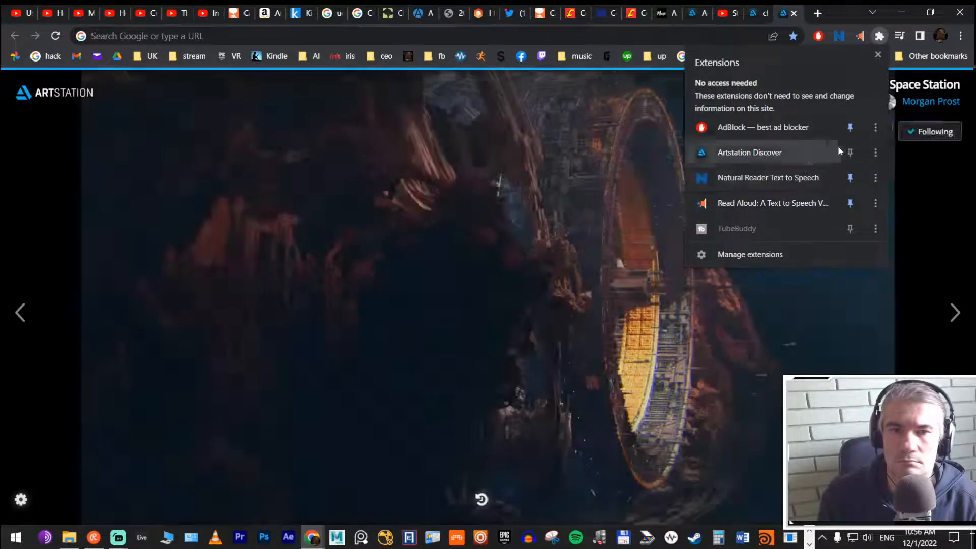
click(875, 152)
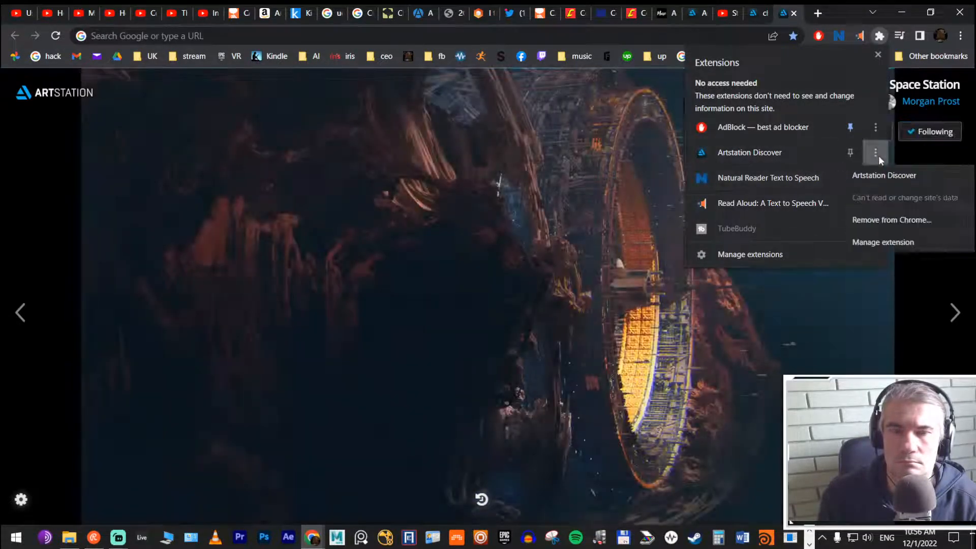
click(893, 243)
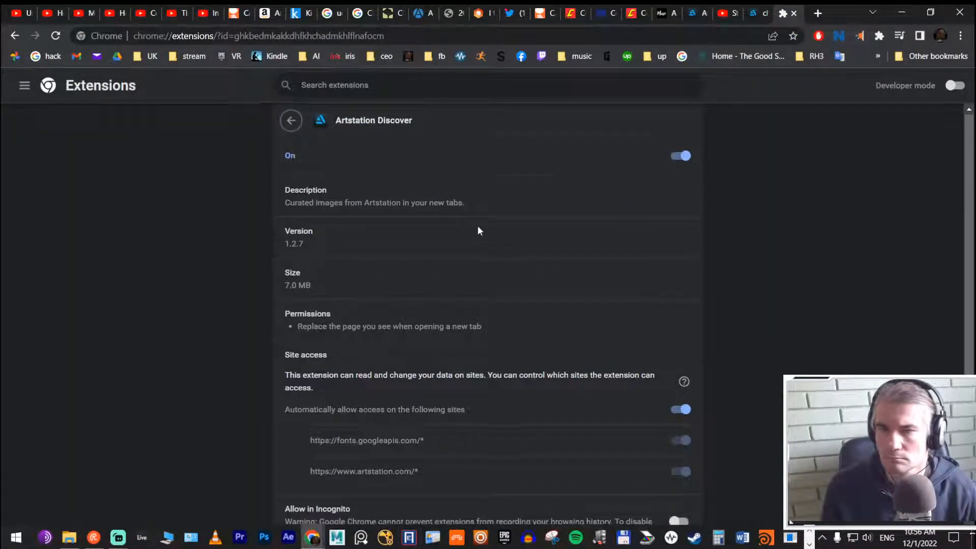
scroll(477, 234, down, 3)
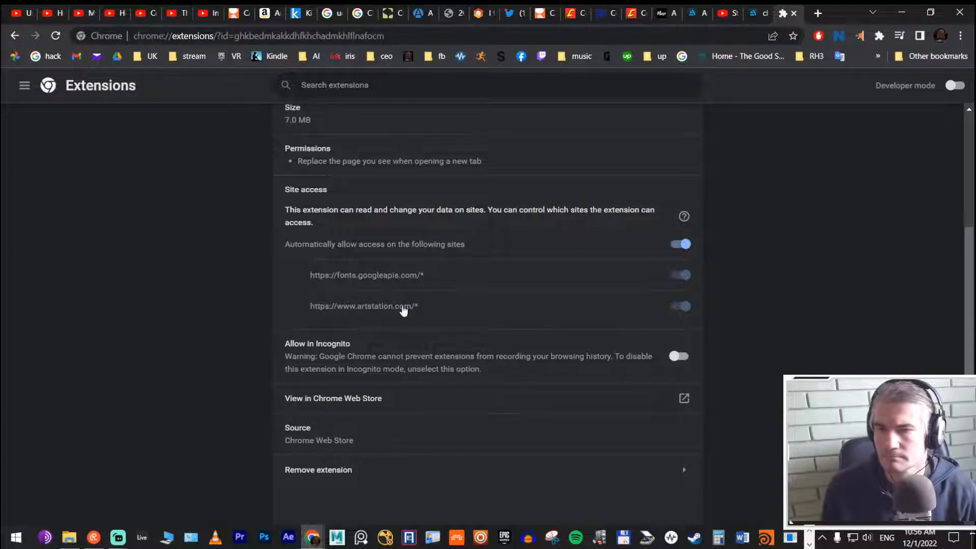
scroll(412, 198, up, 3)
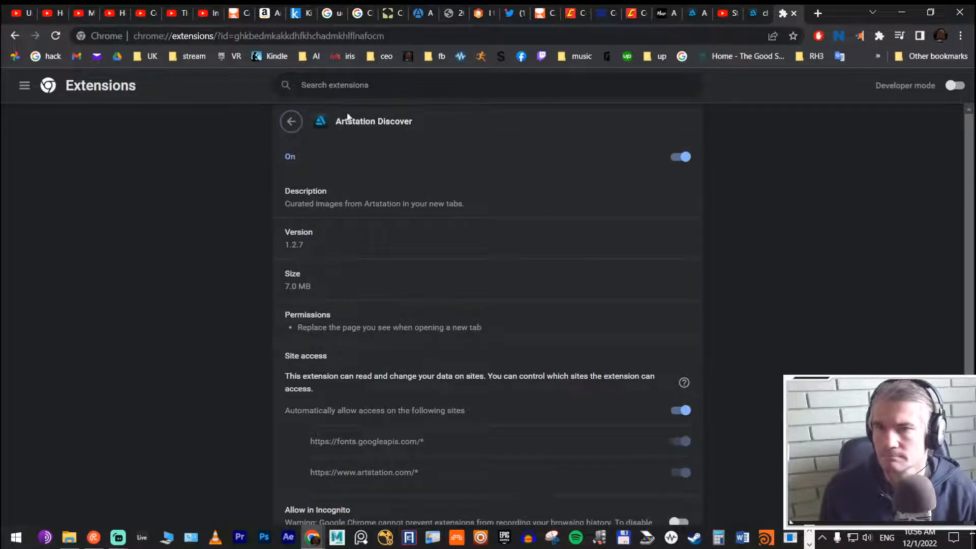
click(795, 13)
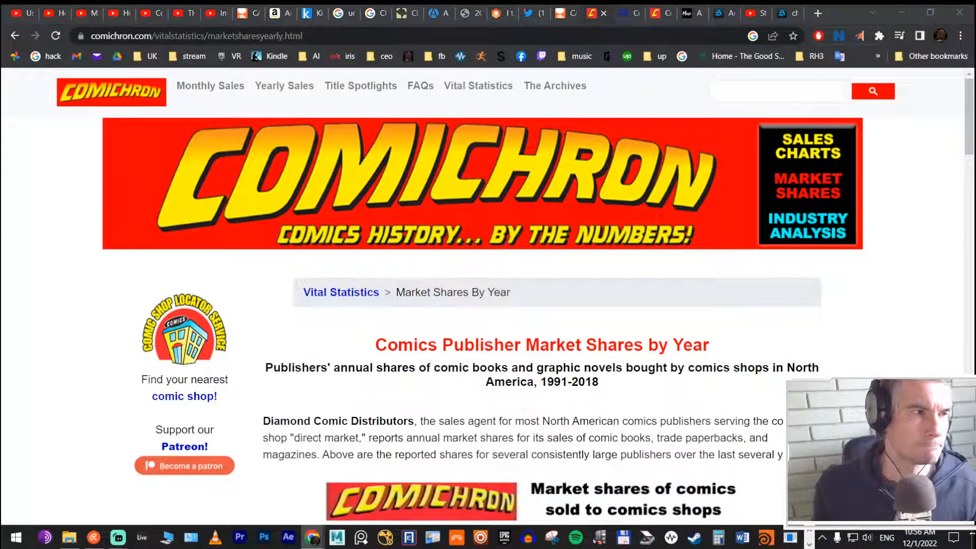
Step: View the bookmarked director's portfolio website in the current tab and close that tab
click(407, 56)
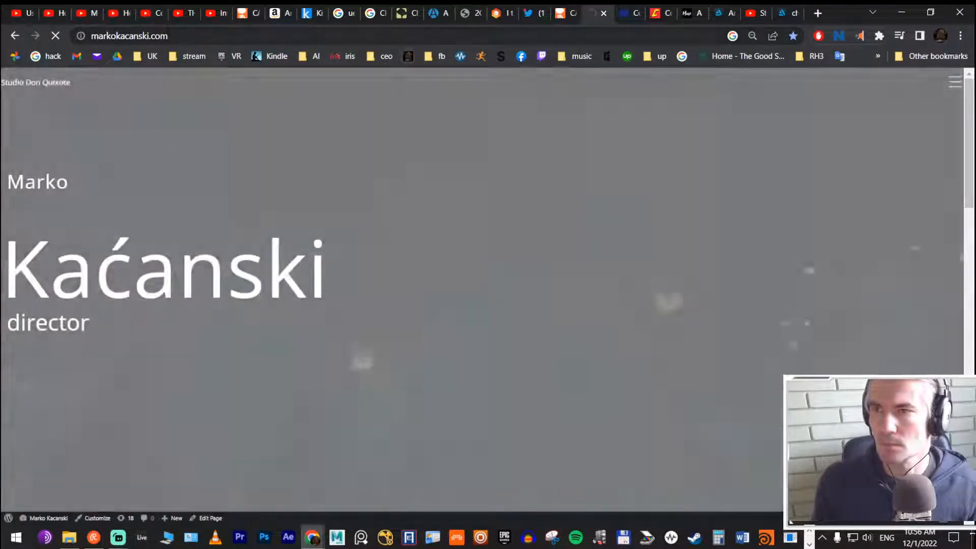
click(184, 35)
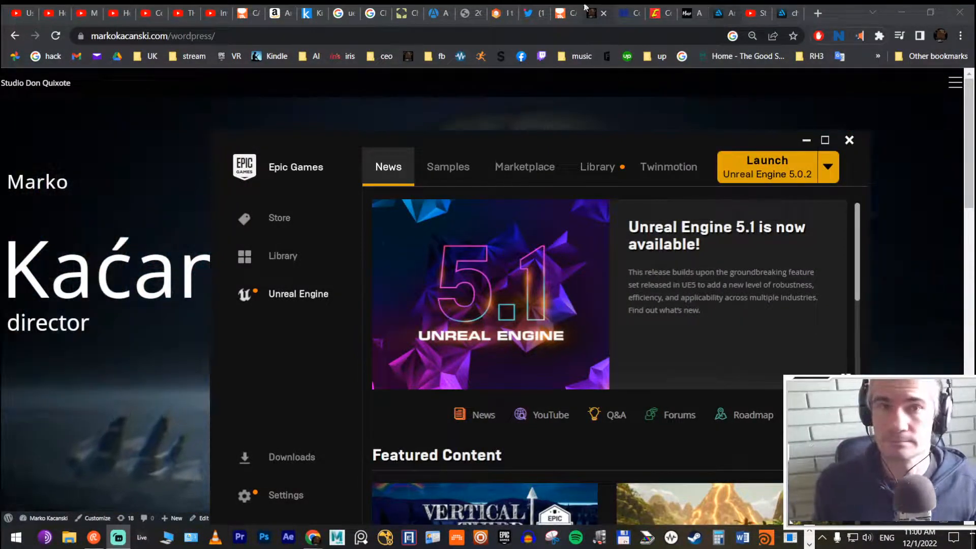
click(604, 13)
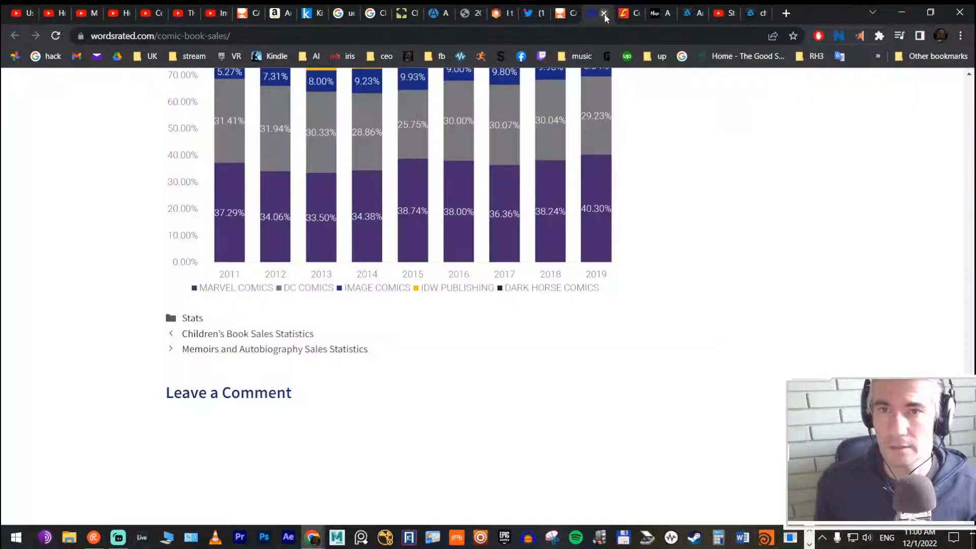
Step: Switch to the Chlorophilia project in Unreal Editor and choose to sign in to Bridge with an Epic Games account
click(900, 13)
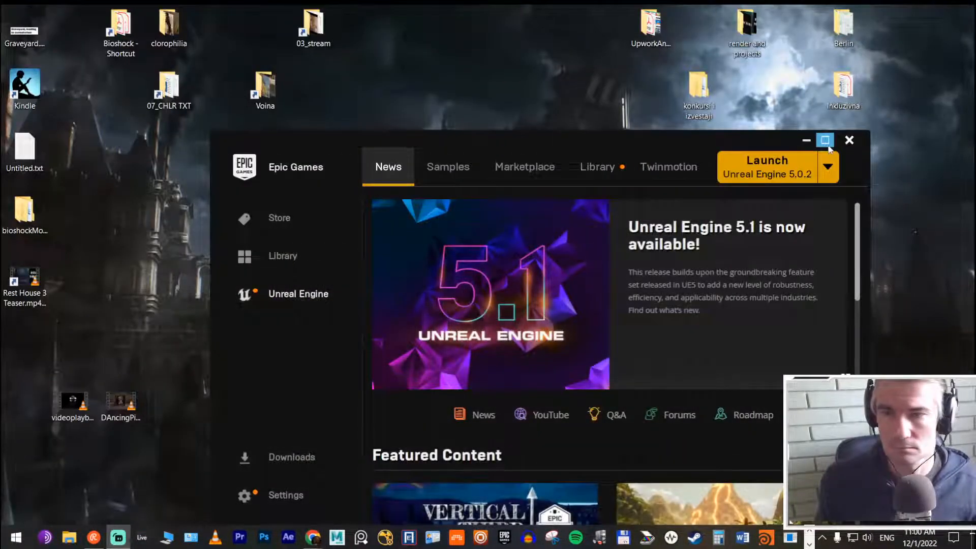
key(alt+Tab)
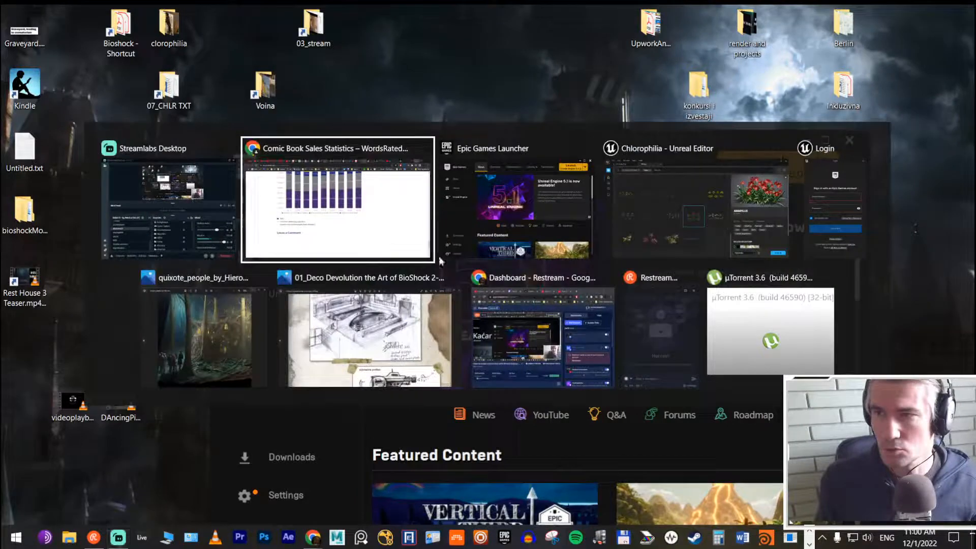
click(733, 219)
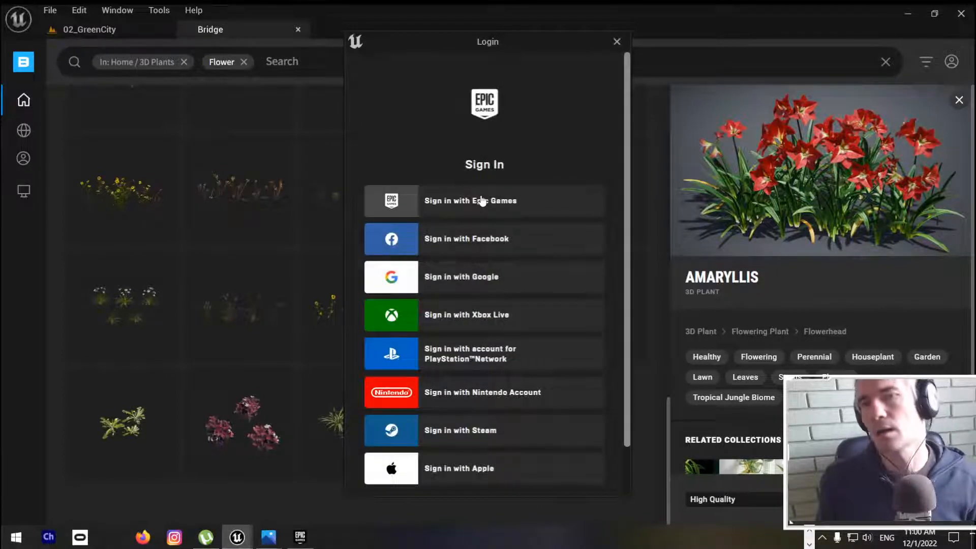
click(482, 202)
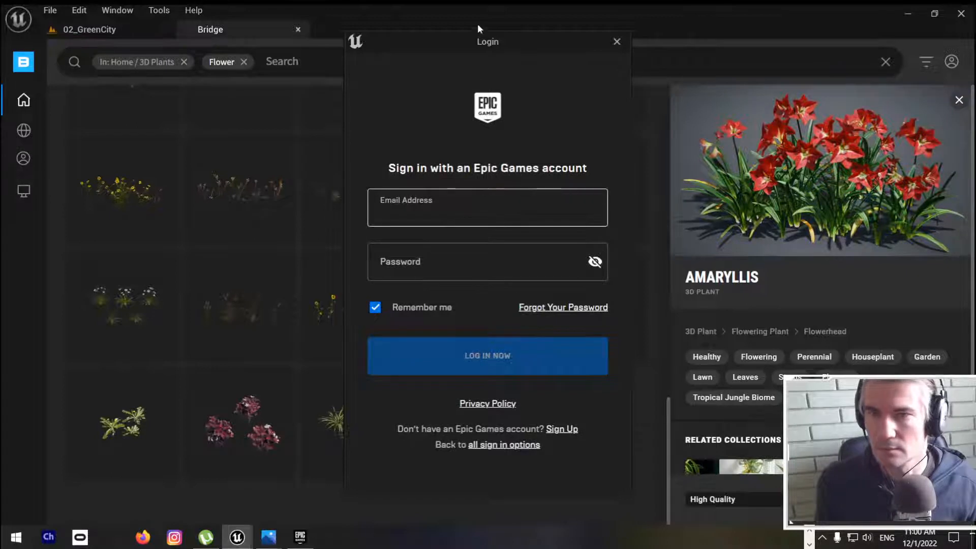
key(Escape)
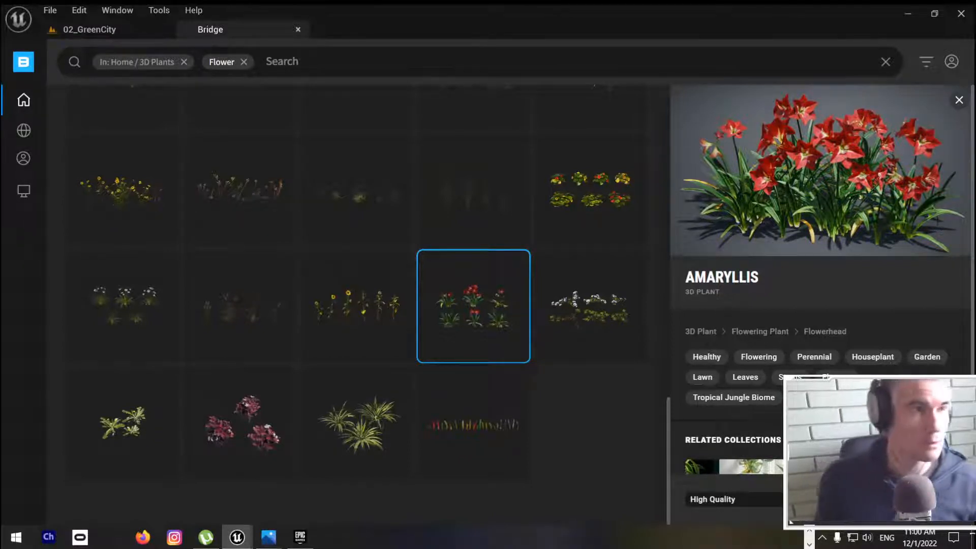
Step: Switch back to Chrome and detach the ArtStation new-tab page into its own window
key(alt+Tab)
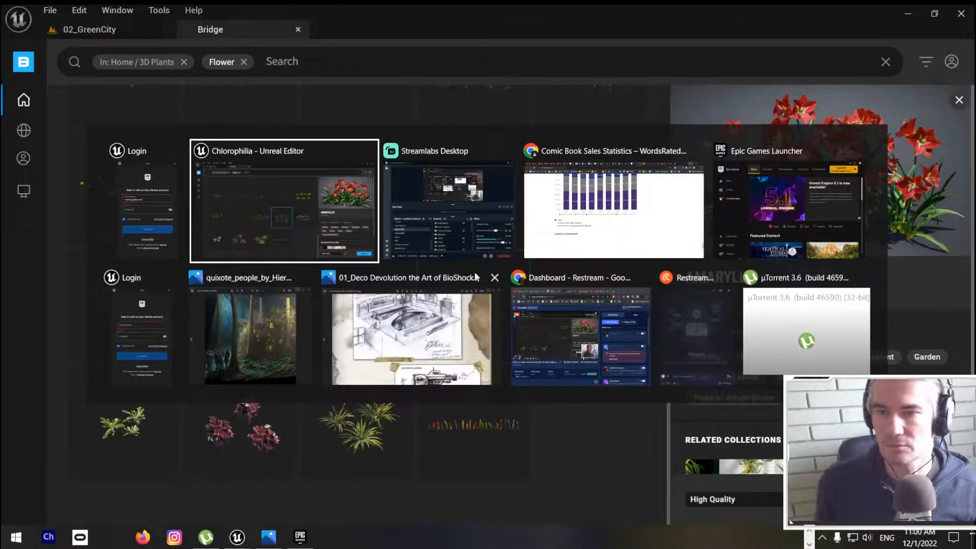
click(593, 200)
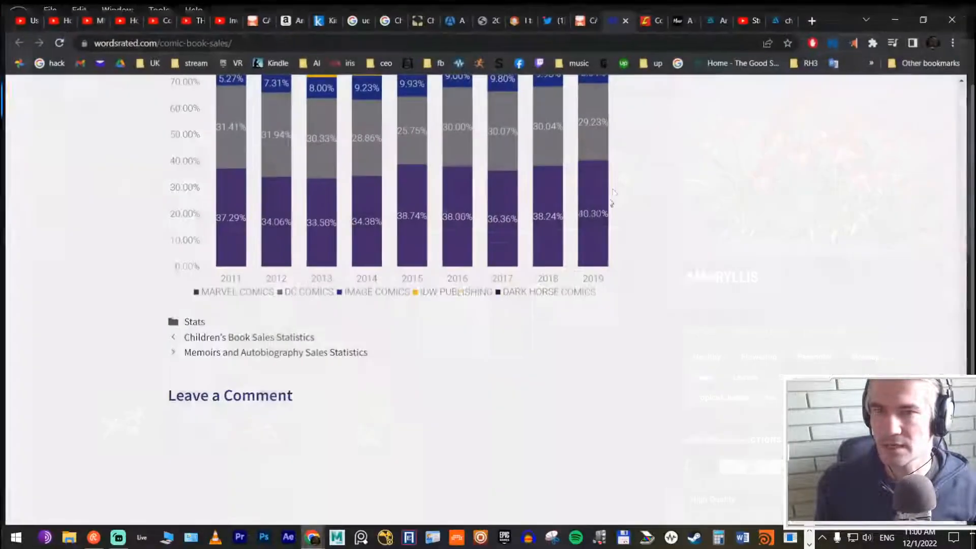
key(alt+Tab)
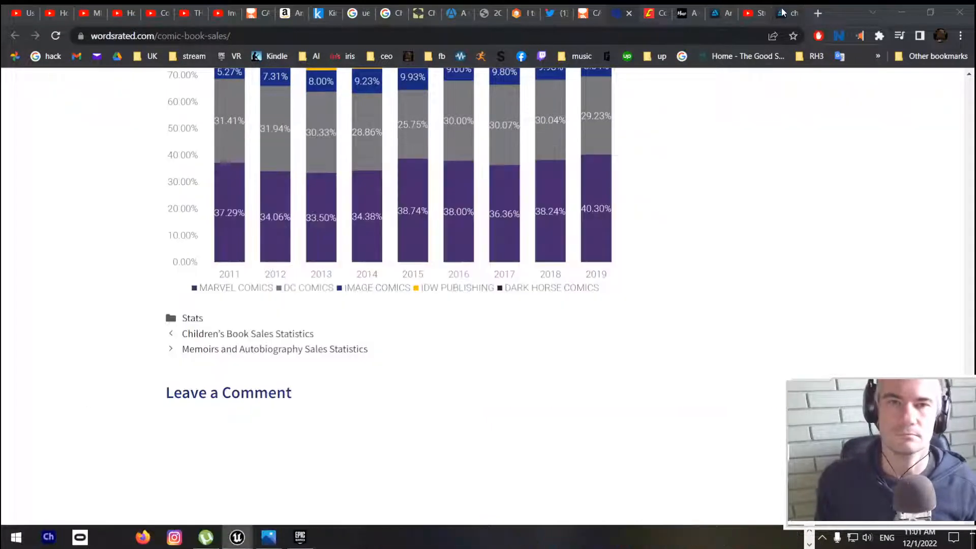
drag(788, 12, 620, 128)
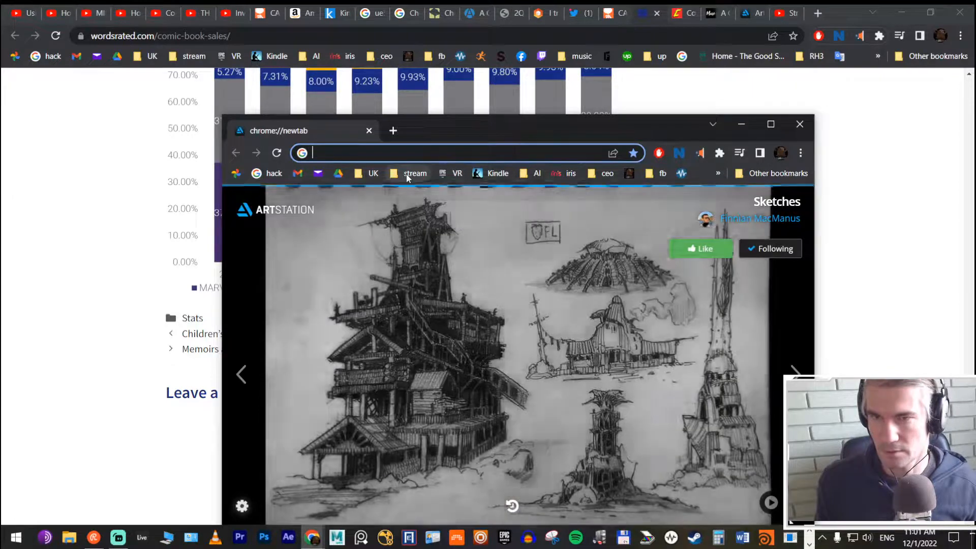
Step: Open all six bookmarks from subfolder 1 of the stream bookmark folder and move that window to another screen
click(411, 172)
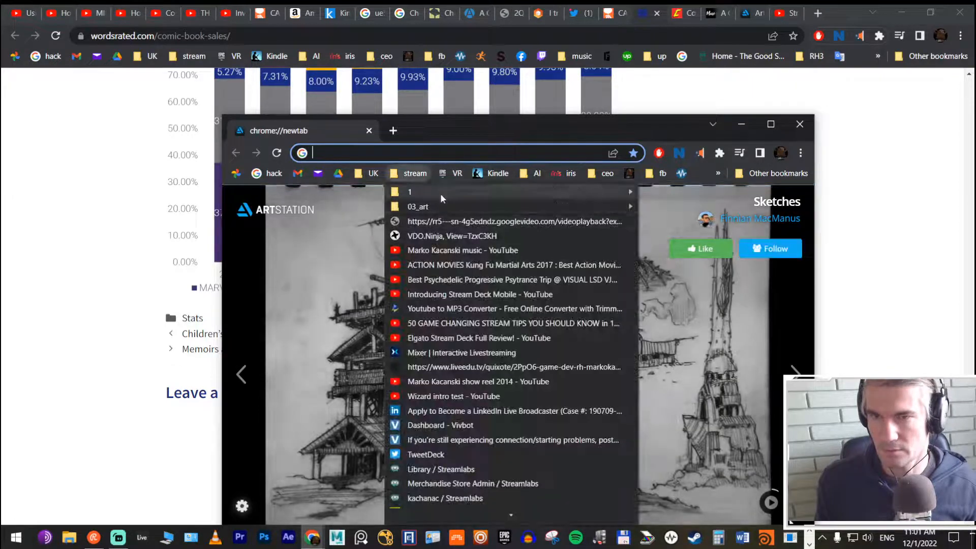
right_click(425, 198)
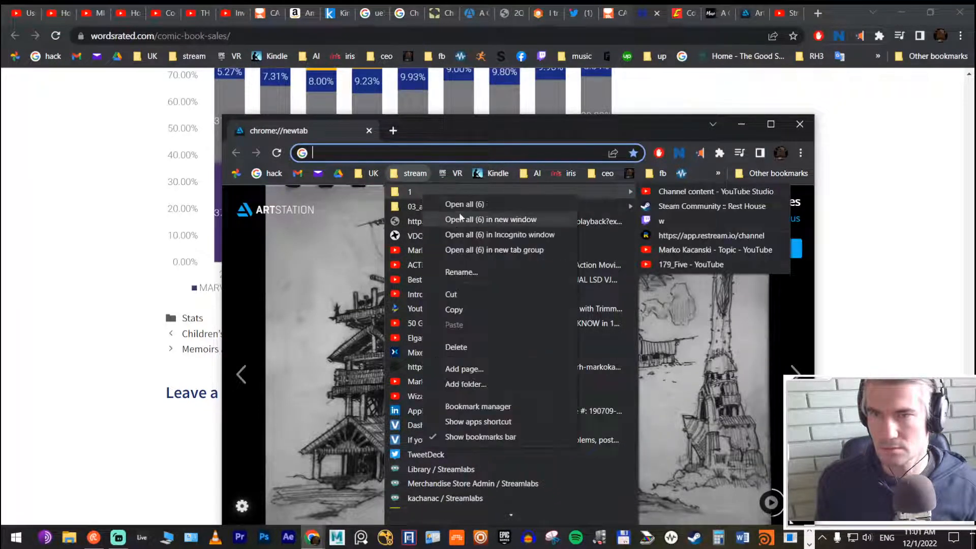
click(460, 204)
drag(679, 119, 975, 234)
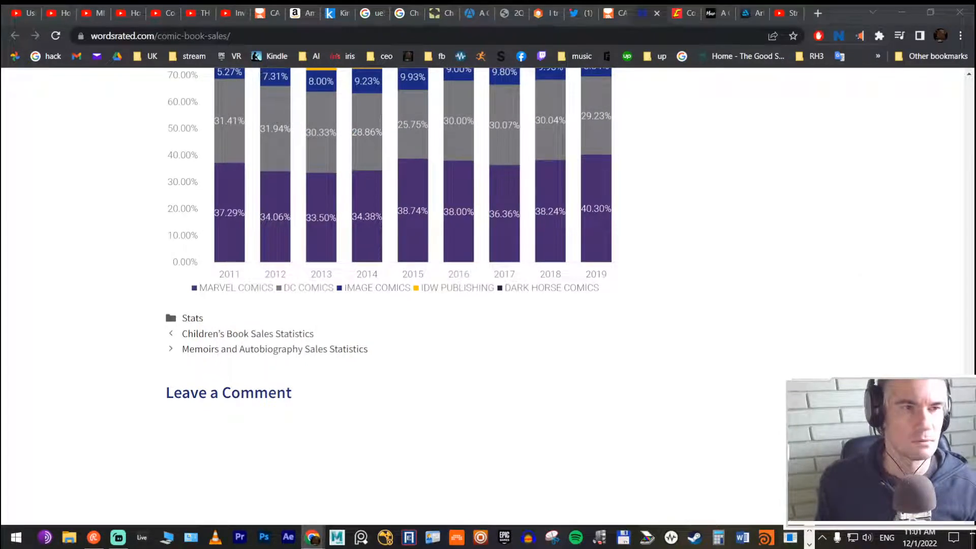
Step: Merge an ArtStation new-tab page into the main browser window, close that tab and minimise the browser
drag(975, 56, 757, 6)
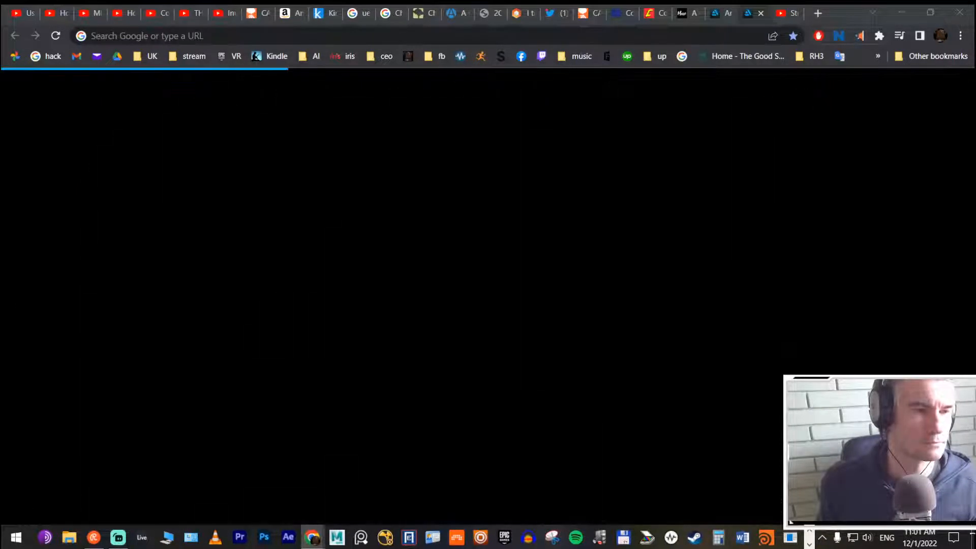
click(760, 13)
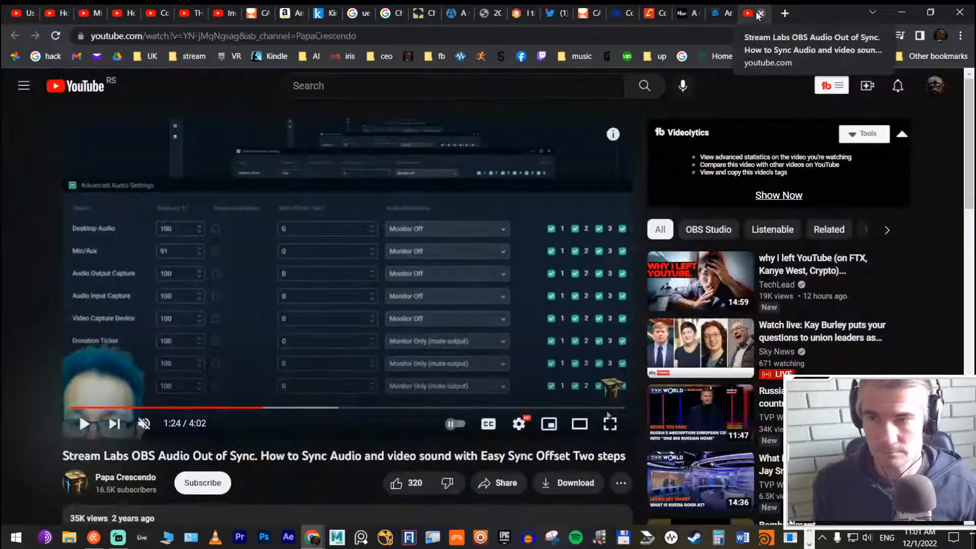
click(901, 13)
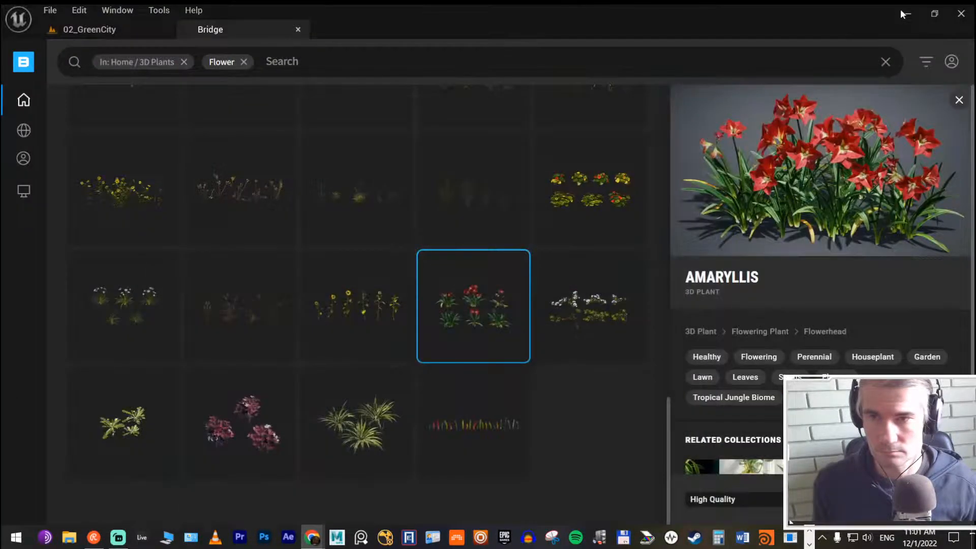
Step: Switch to the Bridge login window, move it over the Unreal Editor and accept the Quixel site's cookies
key(alt+Tab)
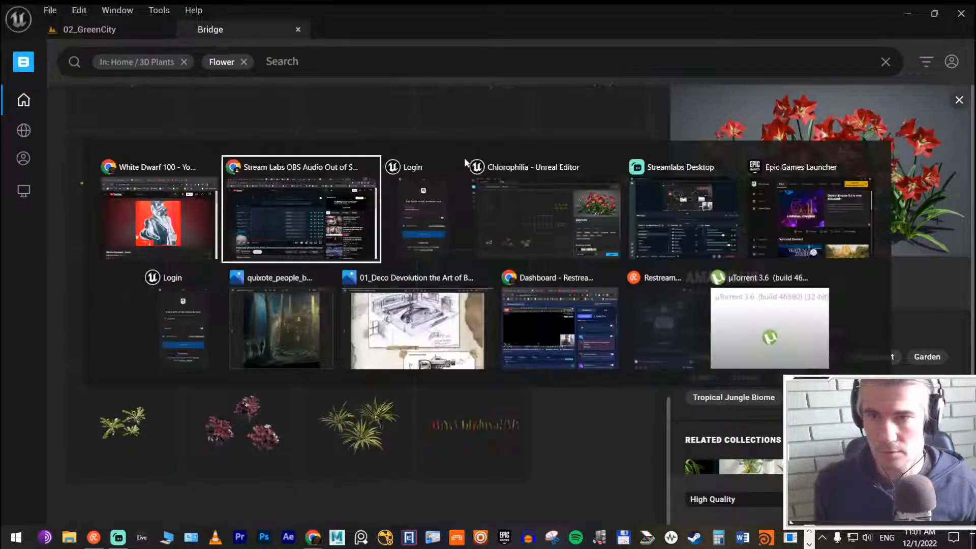
click(455, 230)
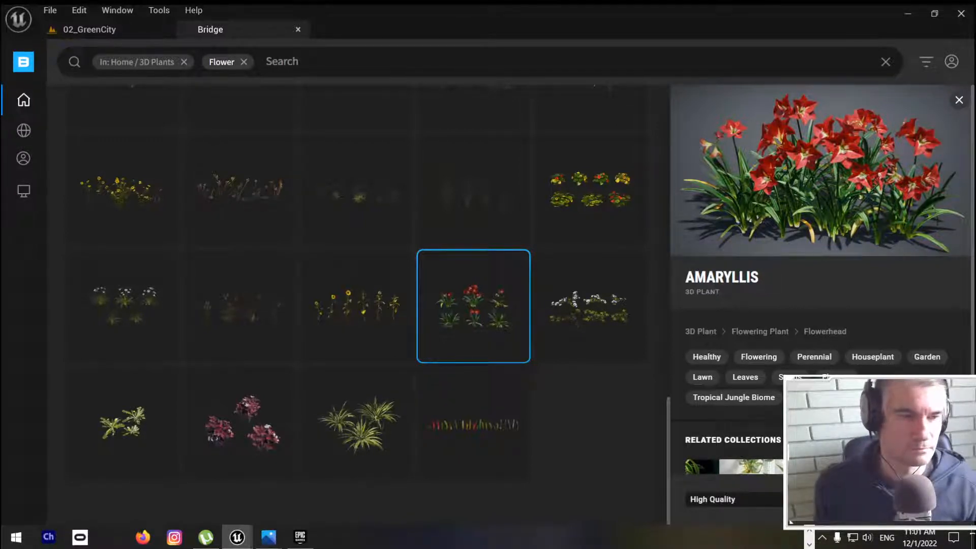
key(alt+Tab)
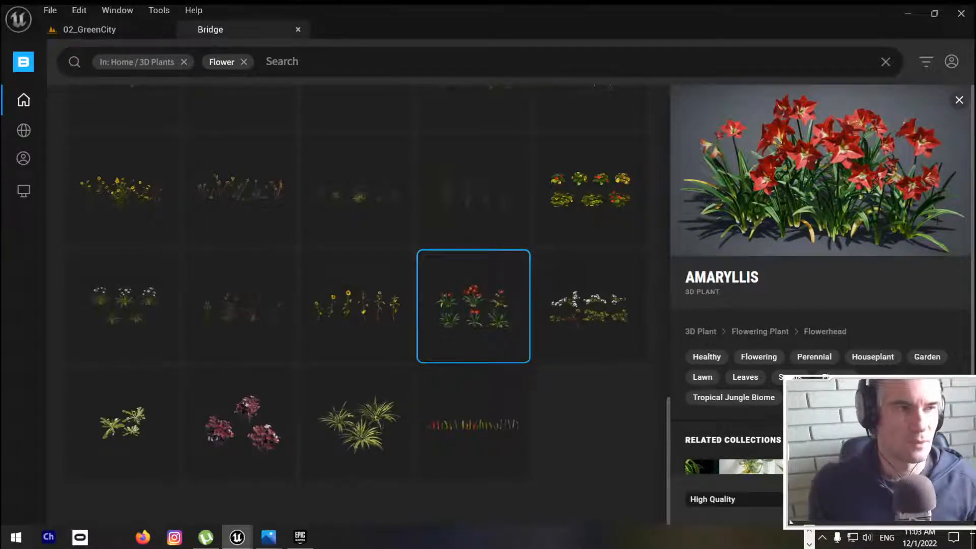
drag(975, 147, 445, 20)
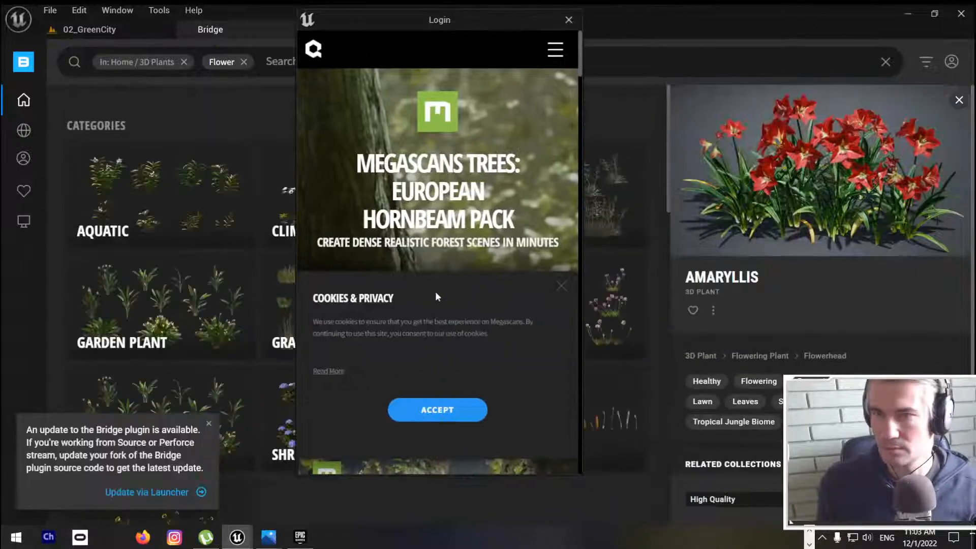
scroll(426, 305, down, 5)
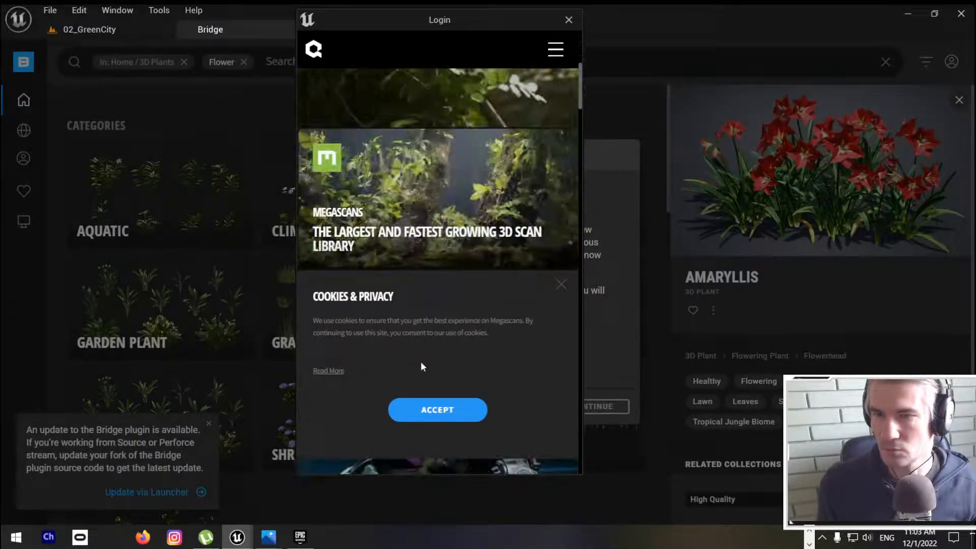
click(429, 410)
scroll(438, 152, down, 5)
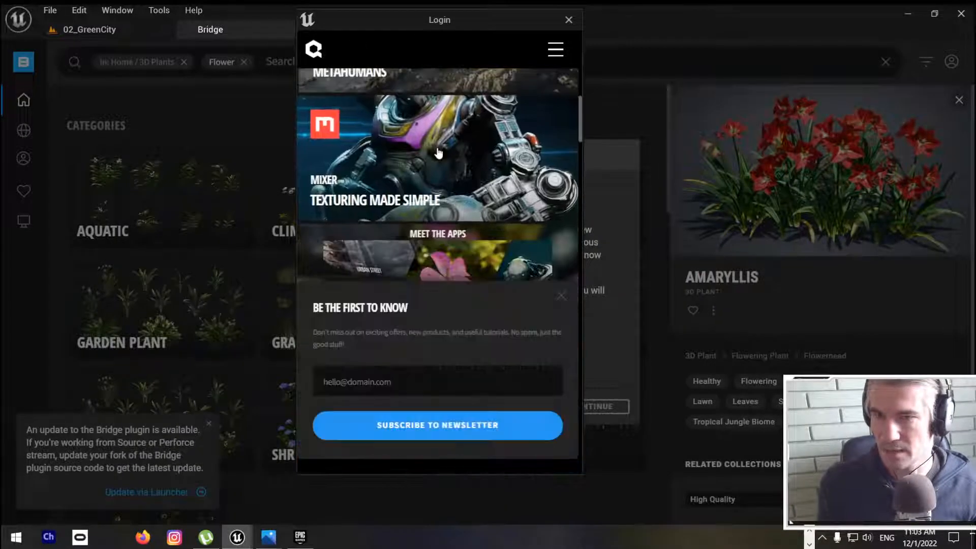
Step: Look through the Quixel page in the Login window and move that window off to another screen
scroll(438, 152, down, 5)
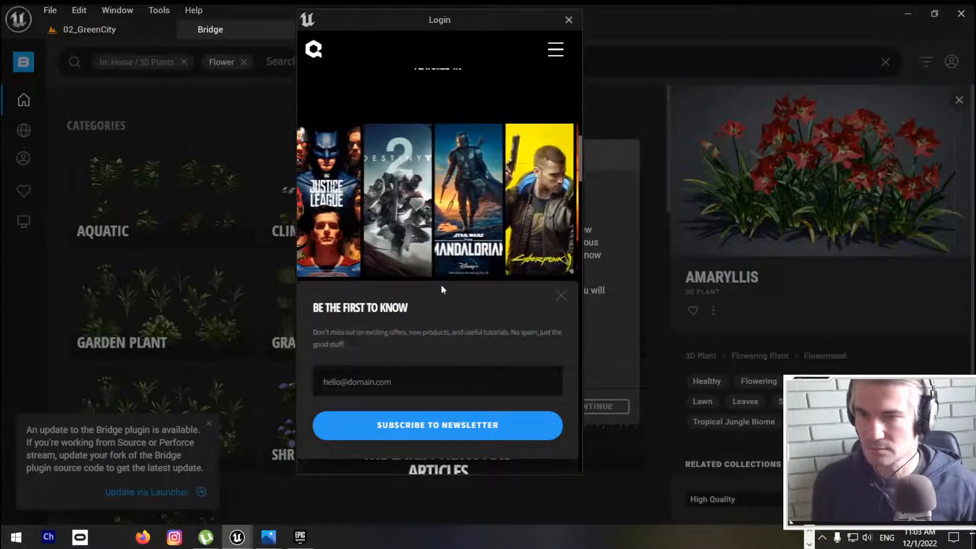
scroll(437, 278, down, 5)
scroll(437, 278, up, 5)
scroll(437, 278, down, 5)
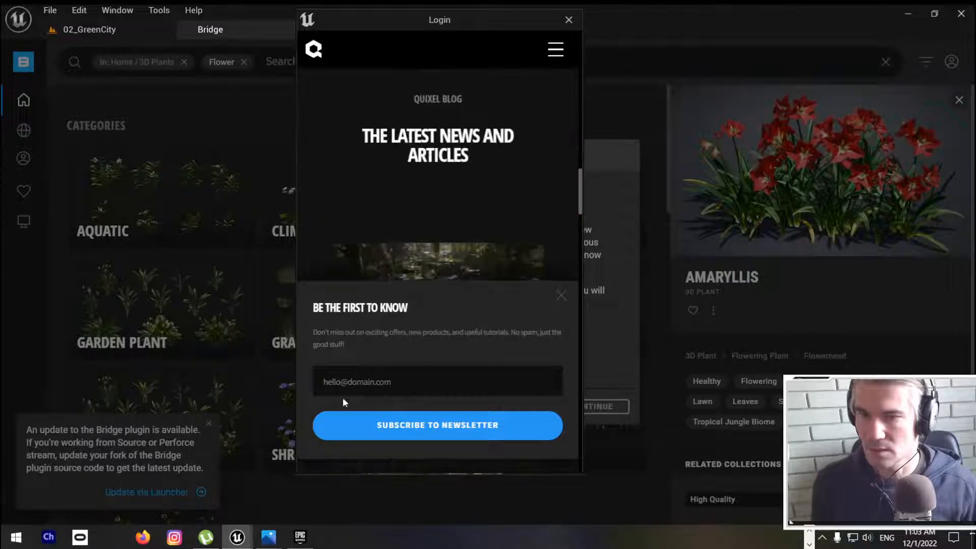
scroll(396, 311, up, 3)
scroll(386, 355, down, 3)
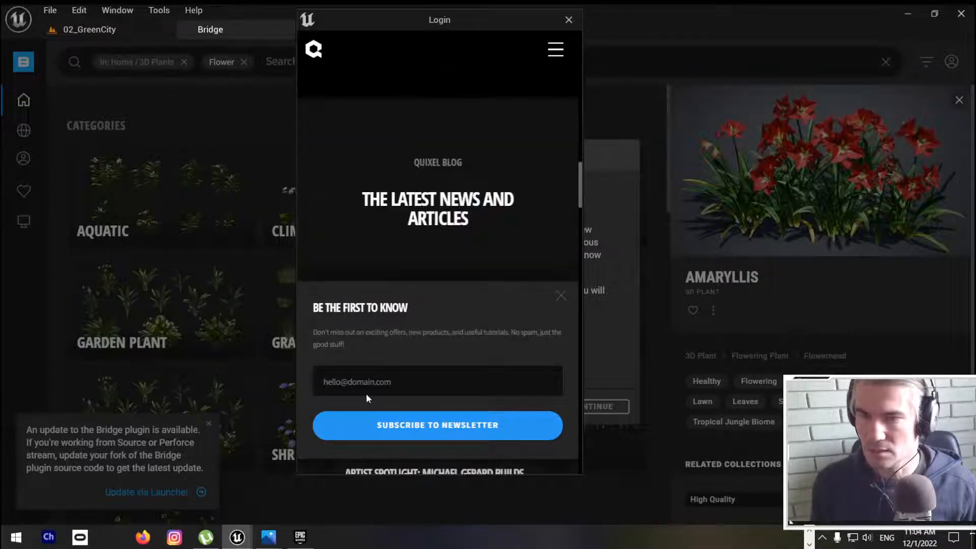
click(366, 386)
drag(416, 19, 0, 20)
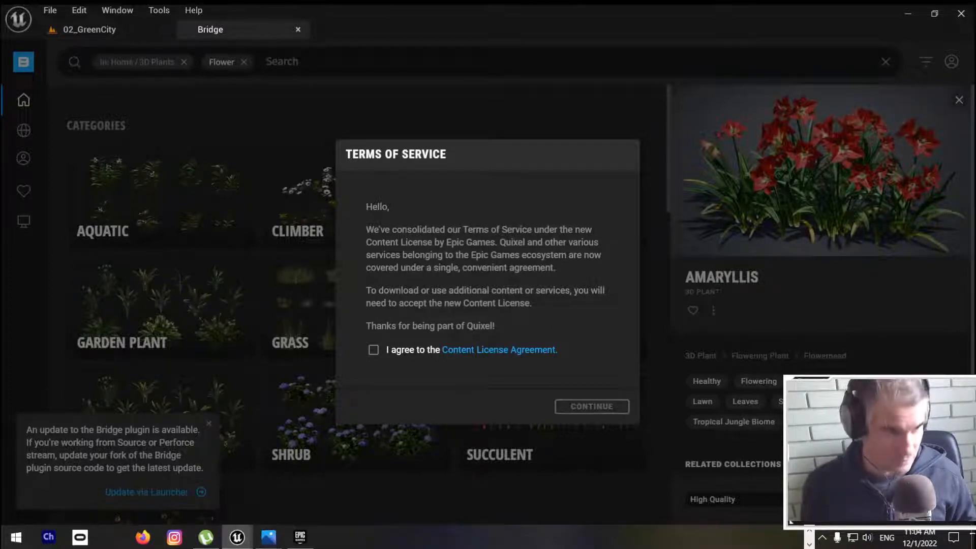
Step: Accept the Content License Agreement in Bridge and dismiss the plugin update notice
click(373, 350)
click(598, 404)
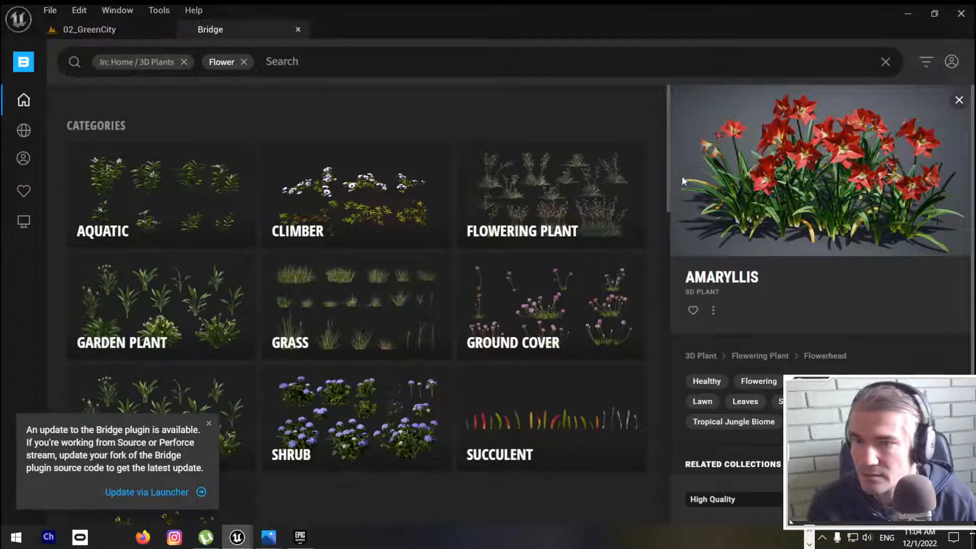
mouse_move(100, 287)
click(209, 422)
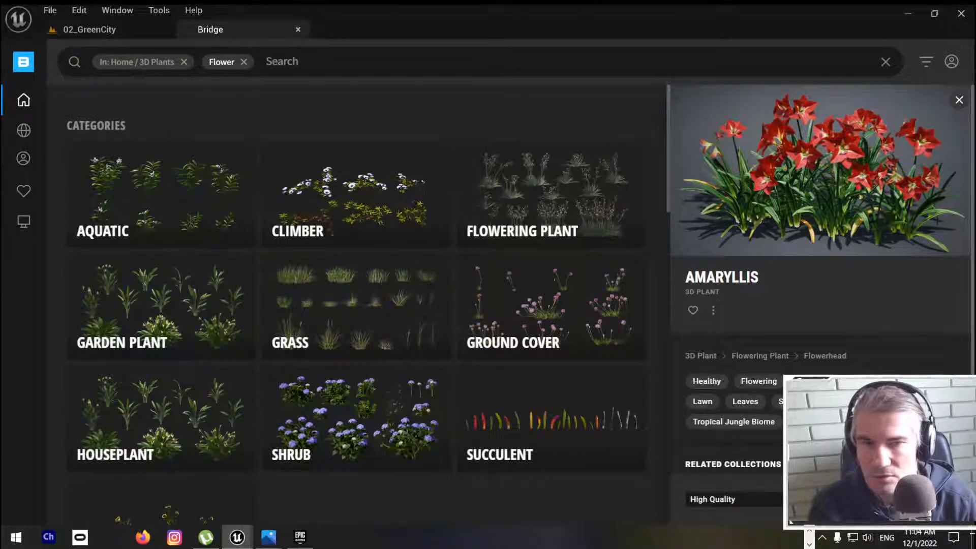
Step: Review the quality options for the Amaryllis, keep High Quality and download the plant
click(748, 500)
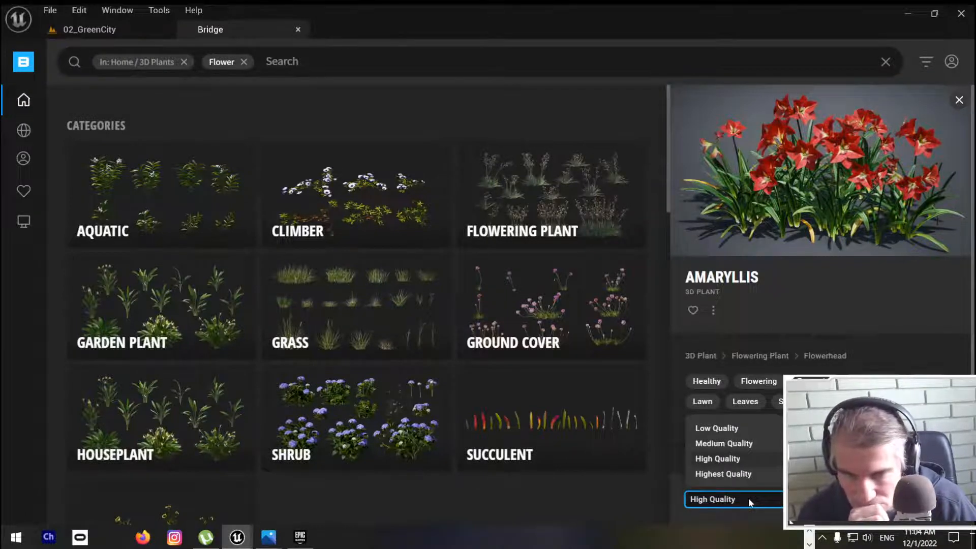
click(748, 499)
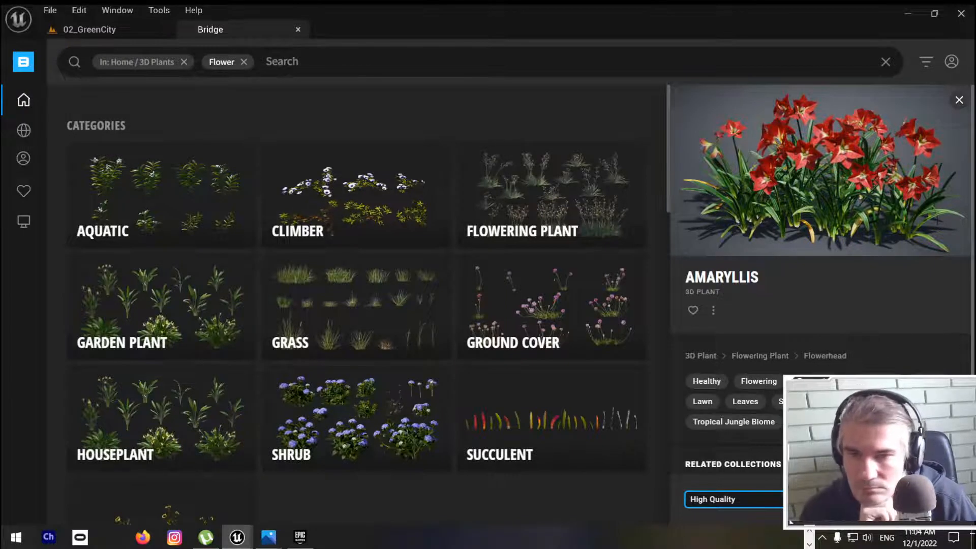
click(743, 498)
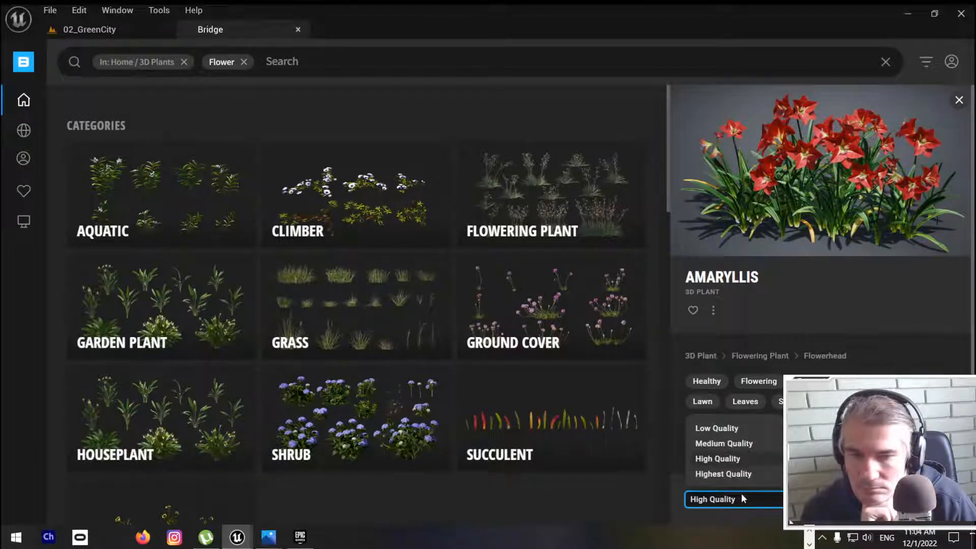
click(742, 498)
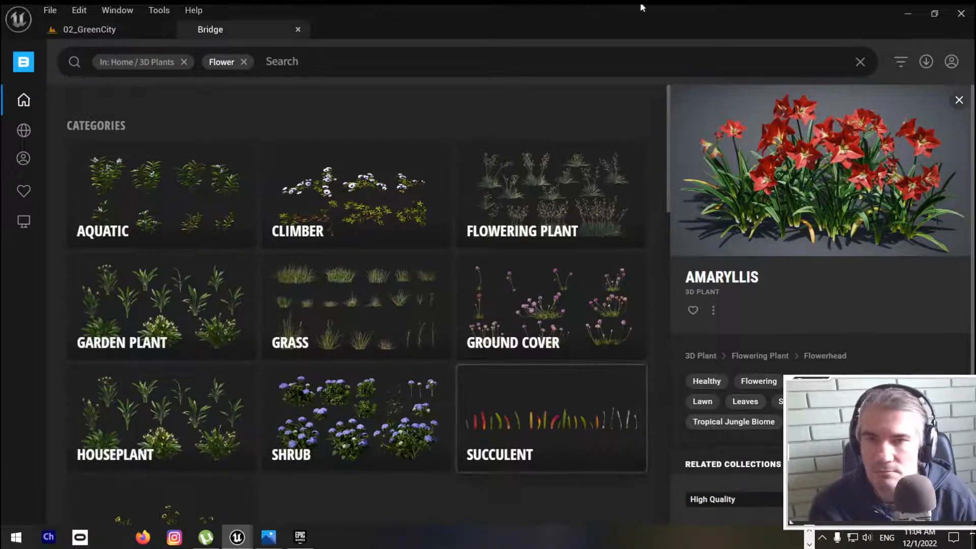
Step: Move the Bridge window to another screen, bring the 02_GreenCity editor window back and maximise it
drag(640, 6, 975, 1)
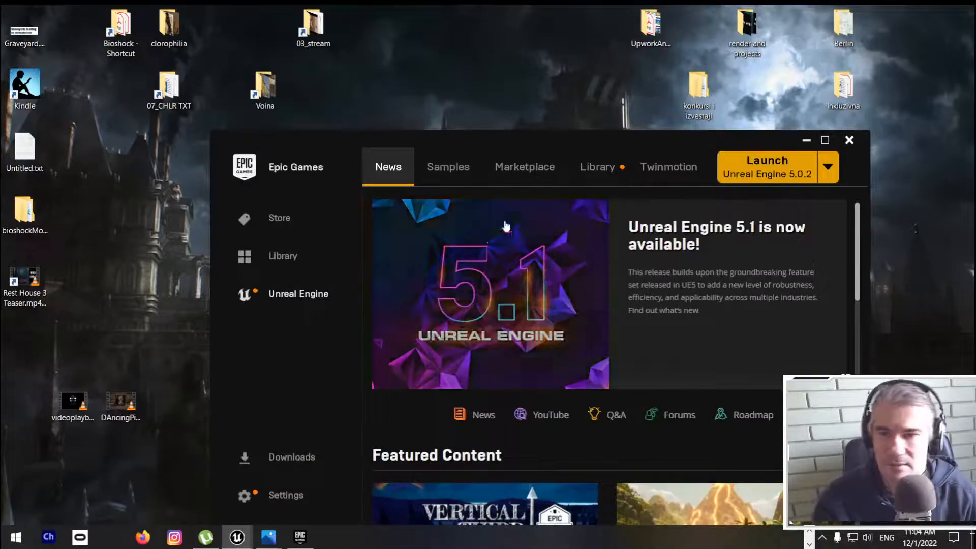
drag(975, 76, 431, 91)
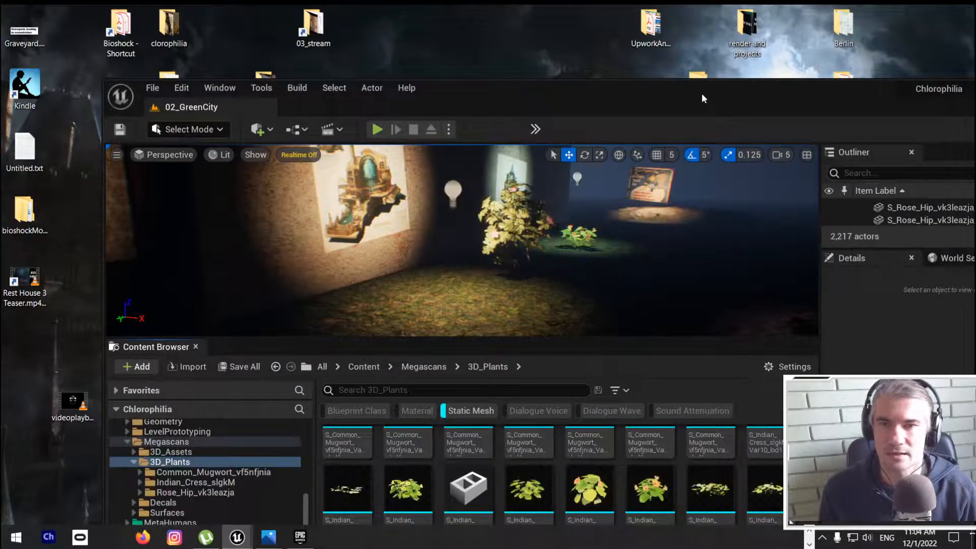
double_click(702, 93)
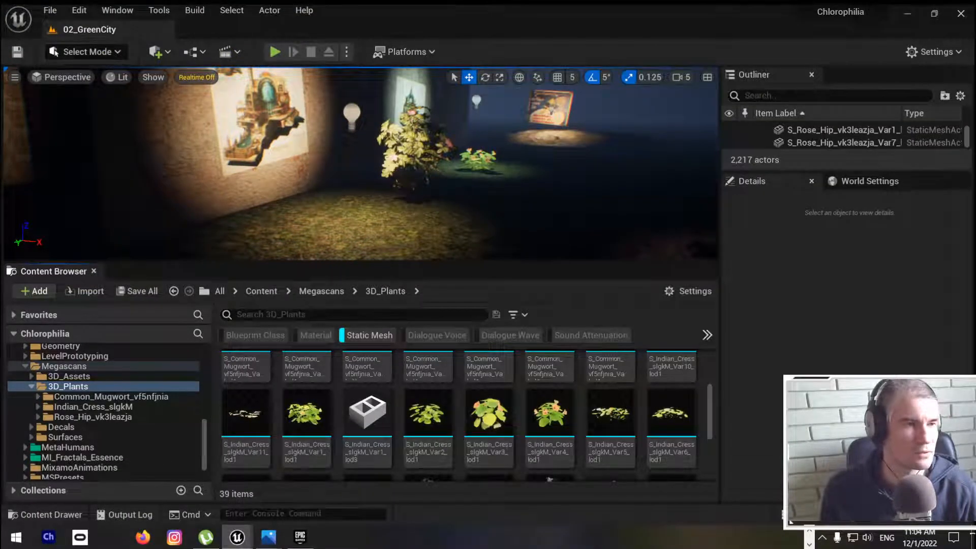
Step: Bring the Bridge window over the editor to check the Amaryllis download and move it back off the screen
drag(975, 152, 645, 37)
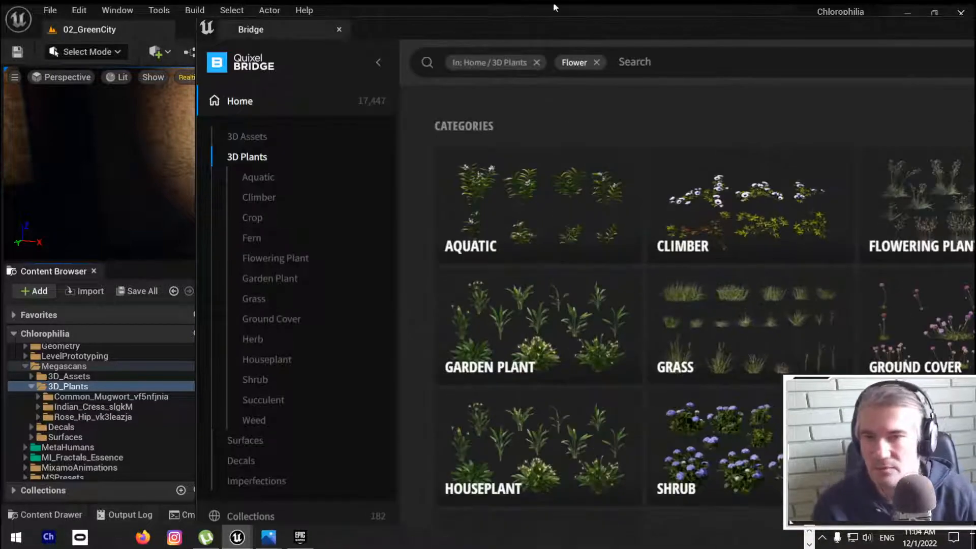
drag(554, 7, 319, 41)
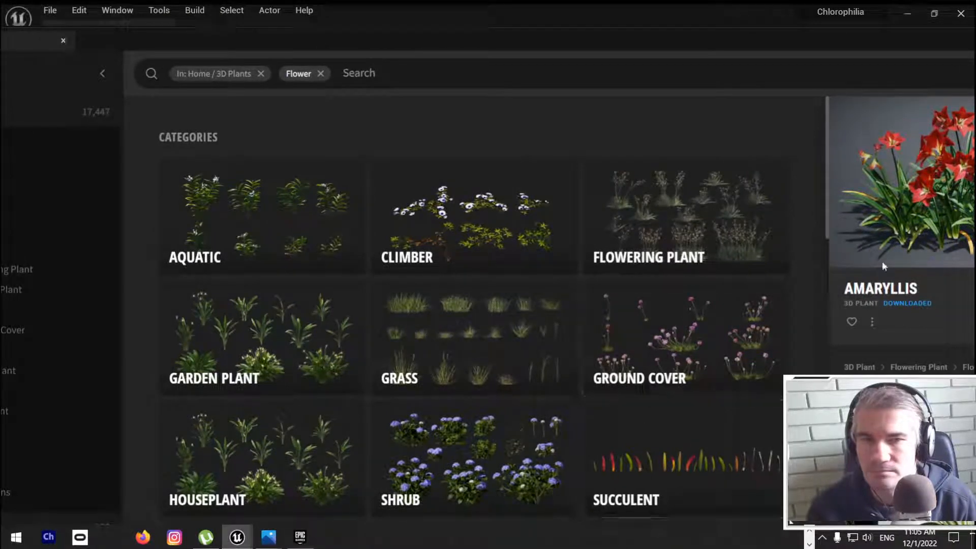
drag(496, 36, 975, 10)
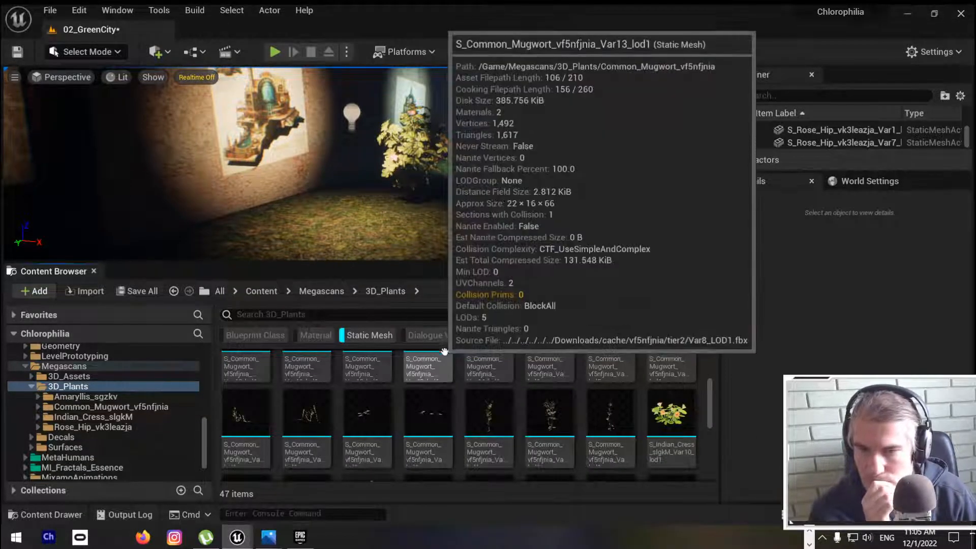
Step: Find the imported Amaryllis meshes among the 3D_Plants and show S_Amaryllis_sgzkv_Var2_lod0 in its own folder
scroll(460, 386, up, 5)
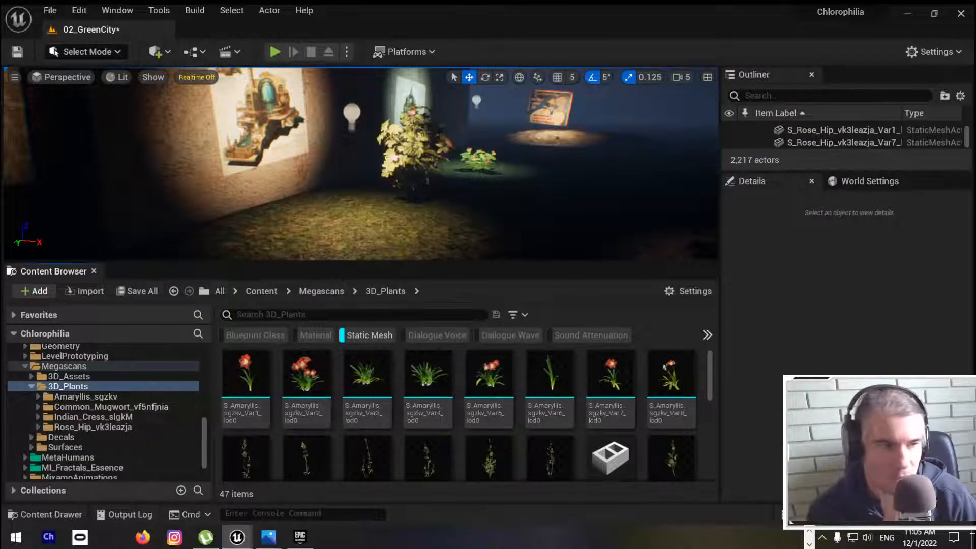
drag(975, 137, 889, 138)
click(421, 147)
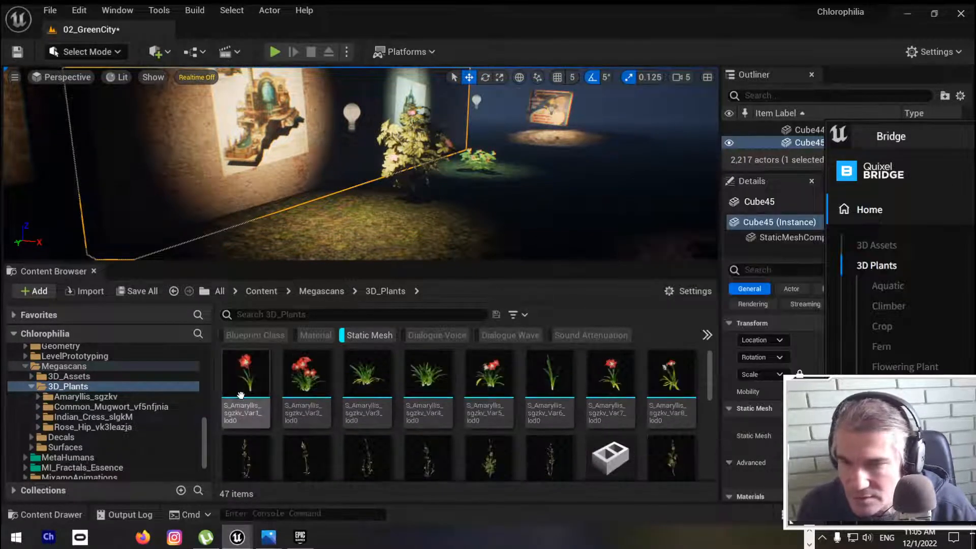
right_click(309, 379)
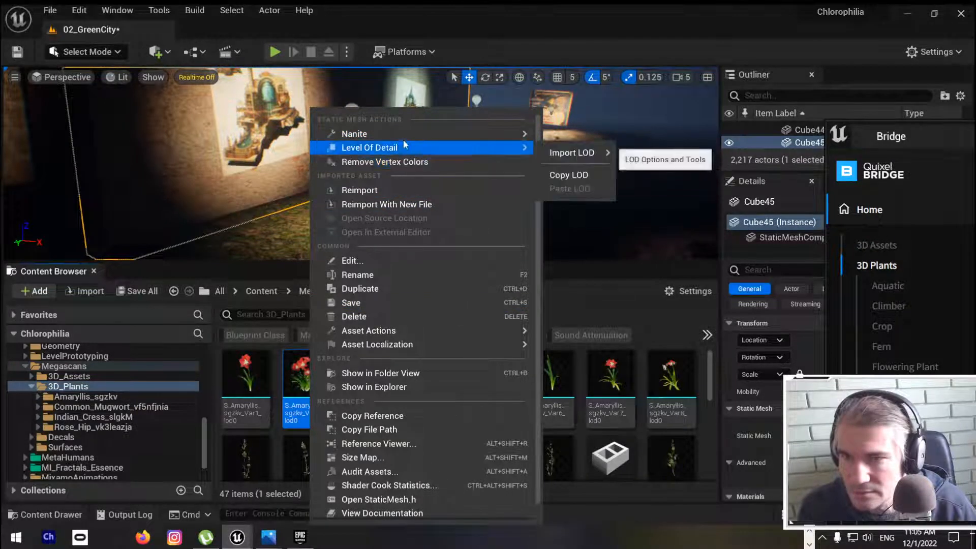
click(403, 374)
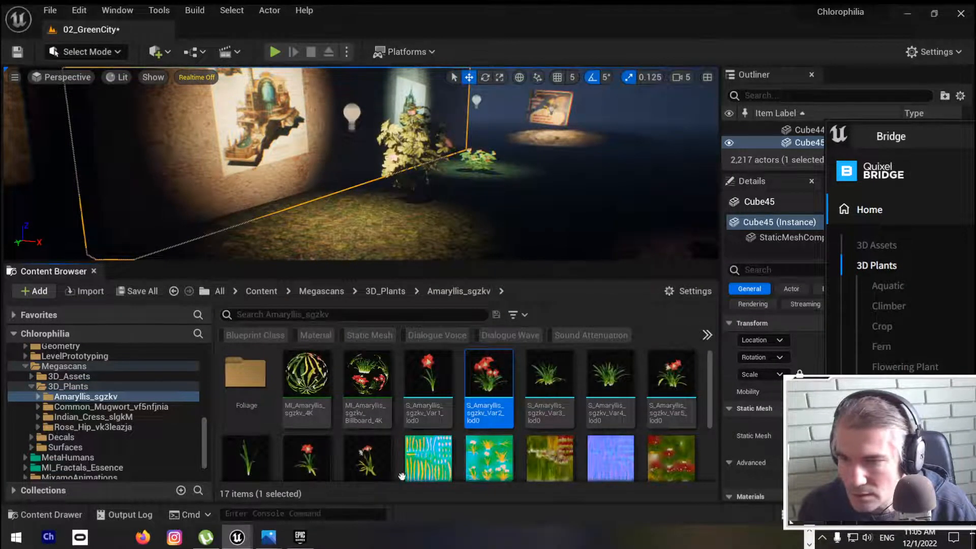
Step: Place the Amaryllis Var2 and Var5 meshes side by side on the spotlit grass in front of the wall picture
scroll(513, 438, down, 3)
scroll(585, 419, up, 3)
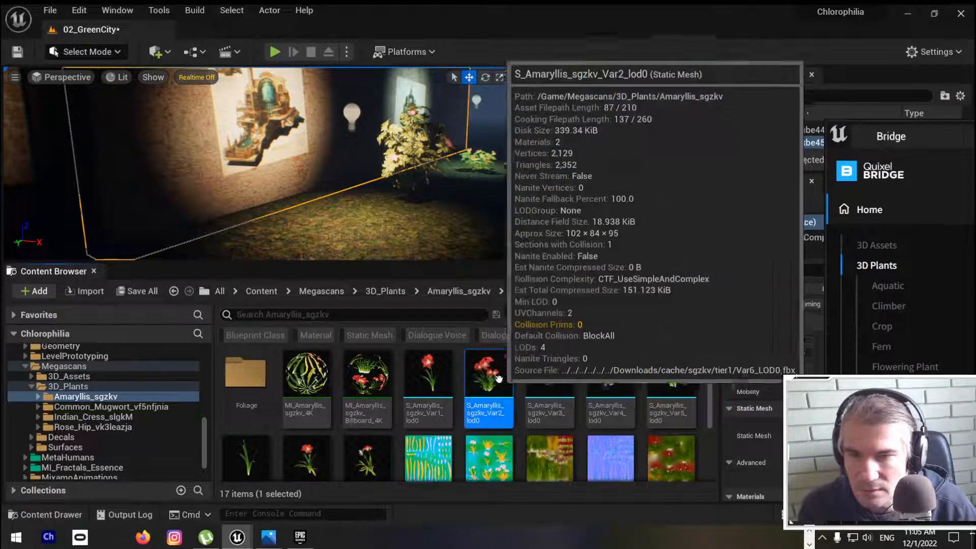
drag(489, 376, 340, 226)
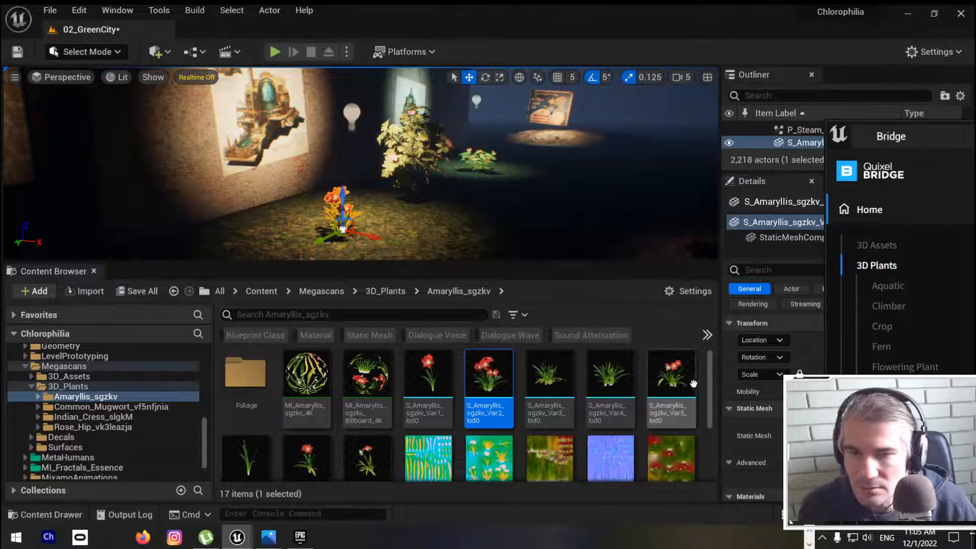
drag(670, 378, 386, 235)
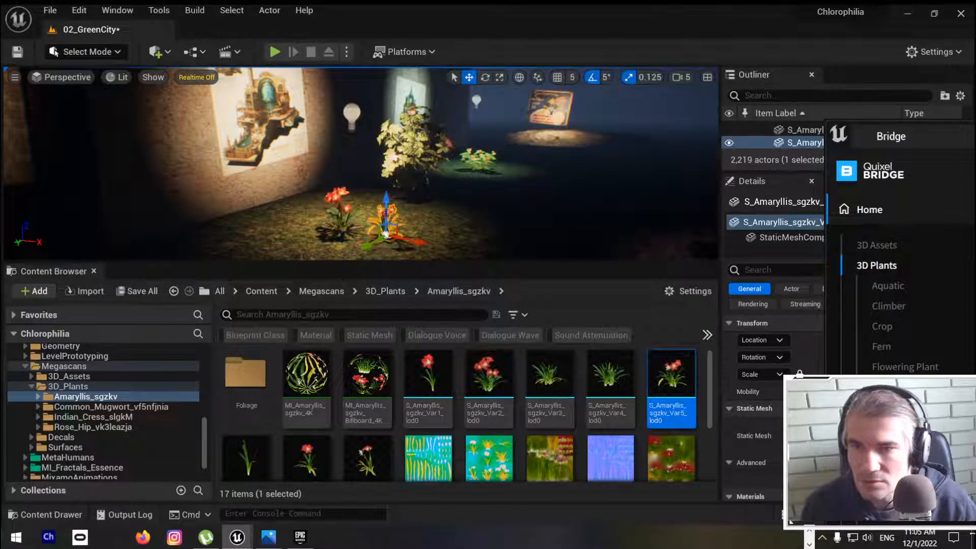
Step: Make the viewport full screen and shift the Amaryllis to the spotlit ground beside the framed picture on the opposite wall
mouse_move(466, 246)
right_down()
mouse_move(485, 251)
mouse_move(468, 249)
right_up()
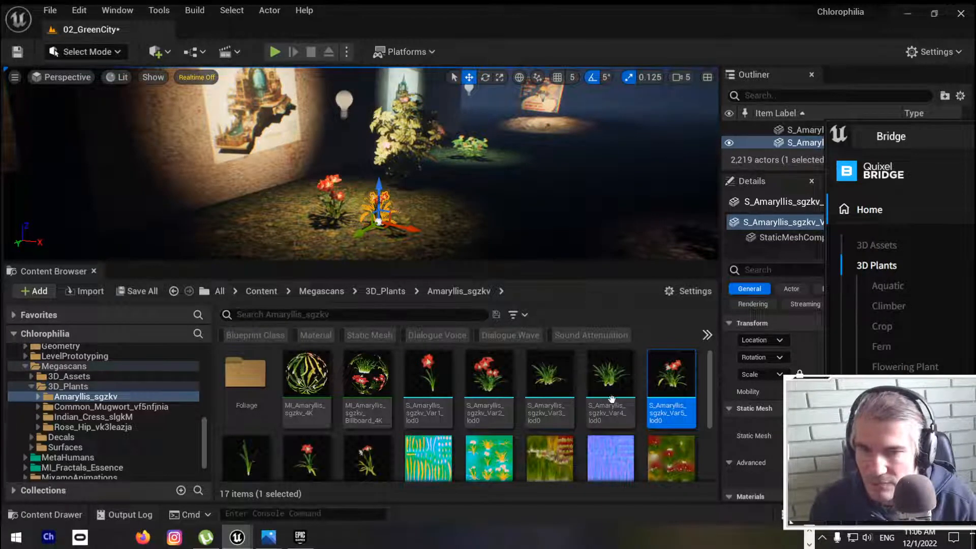
right_drag(477, 203, 51, 213)
key(F11)
key(s)
key(s)
key(w)
key(w)
right_drag(488, 254, 782, 291)
key(s)
right_drag(488, 274, 475, 261)
key(w)
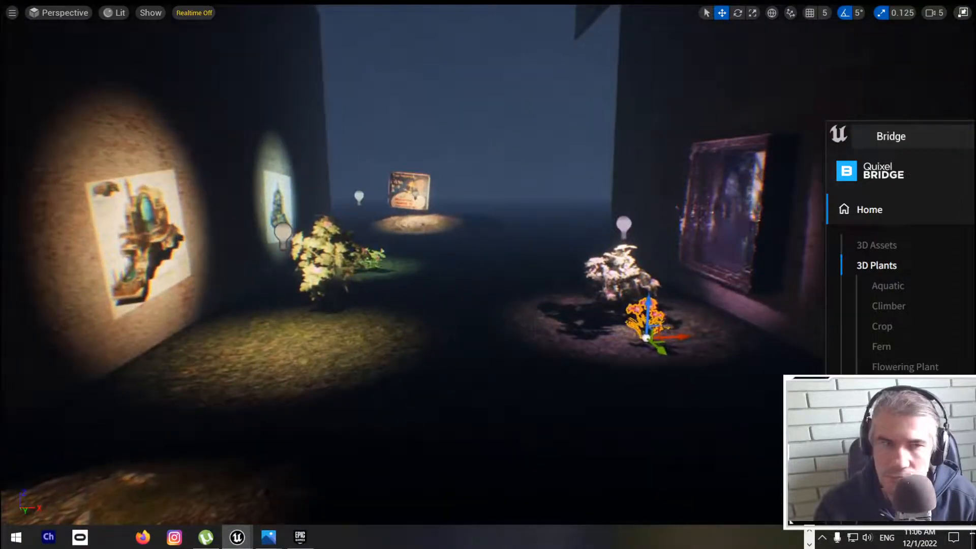
Step: Bring the Bridge window back, maximise it and view the White Ramping Fumitory among the flower assets
drag(975, 136, 519, 147)
double_click(519, 148)
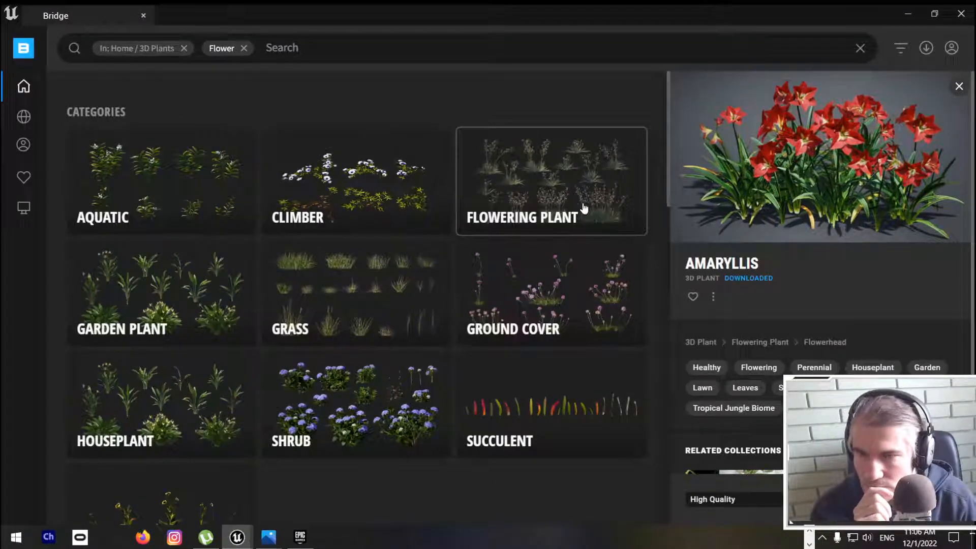
scroll(612, 196, down, 7)
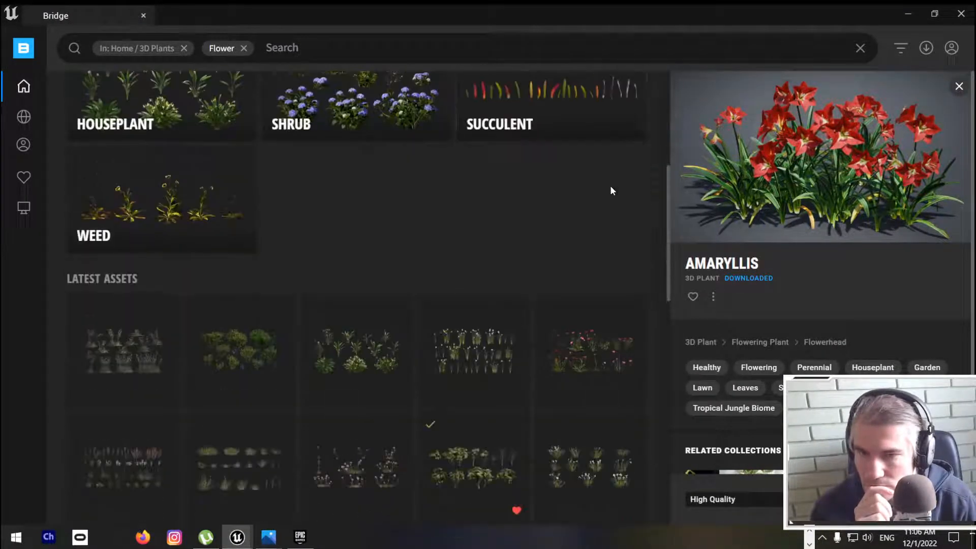
scroll(395, 264, down, 8)
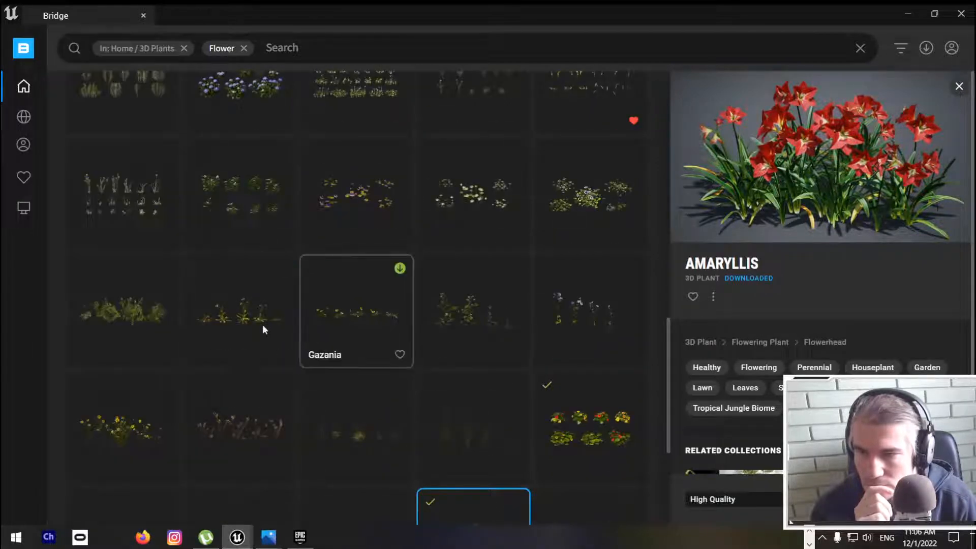
click(137, 306)
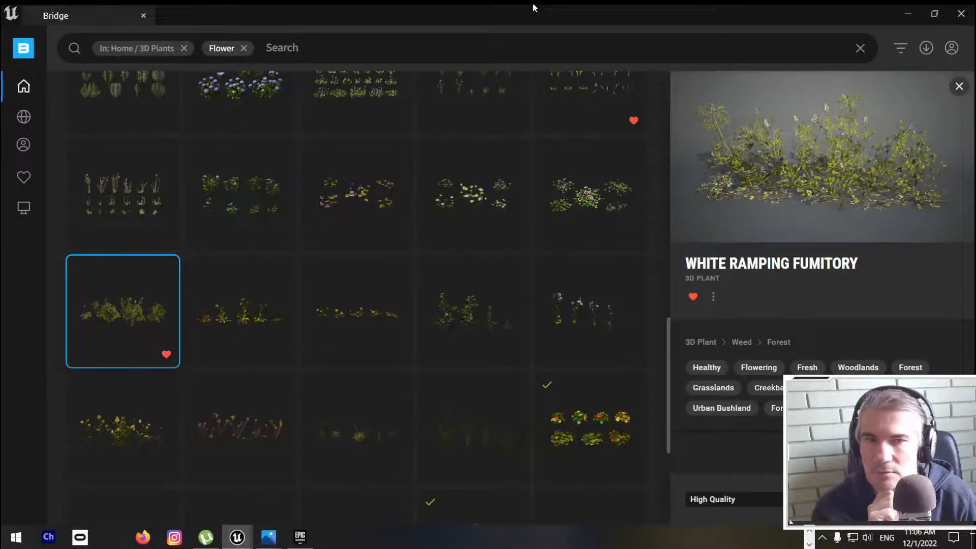
Step: Browse the remaining flower assets and compare the Purple Shamrock with the Ribbon Plant
scroll(360, 246, down, 3)
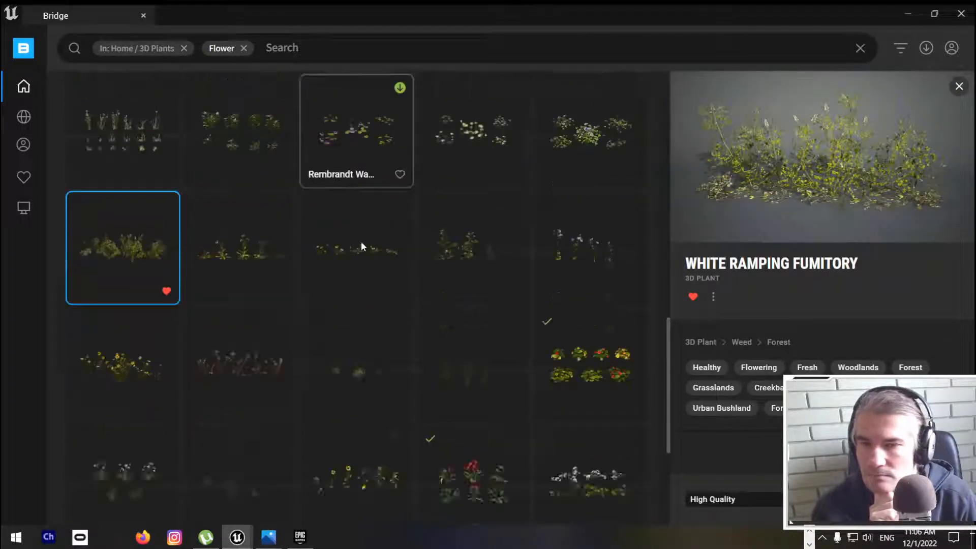
scroll(360, 246, down, 1)
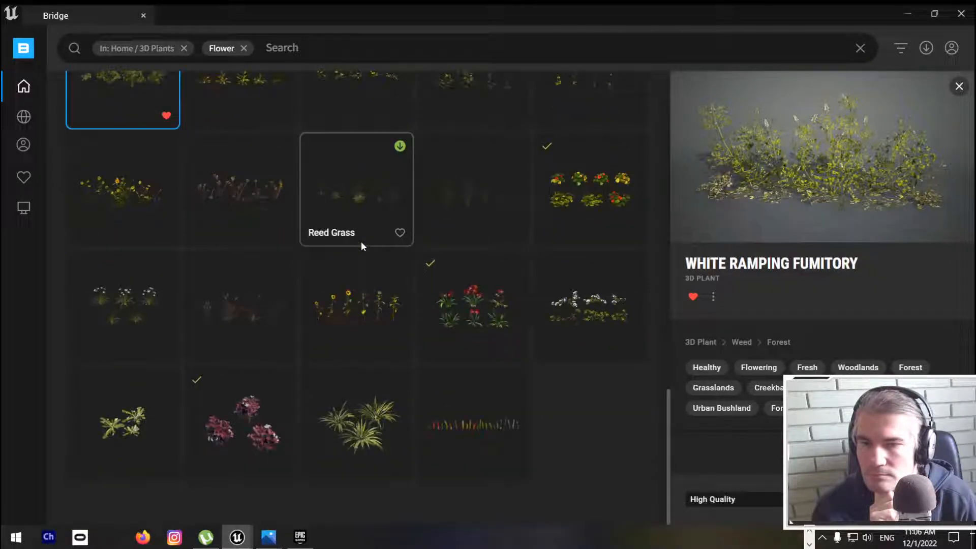
click(242, 409)
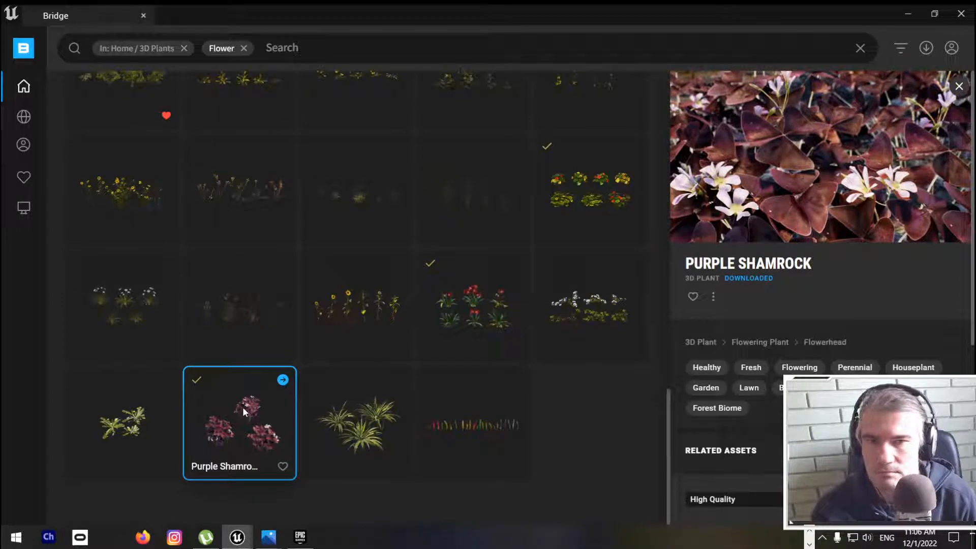
click(367, 420)
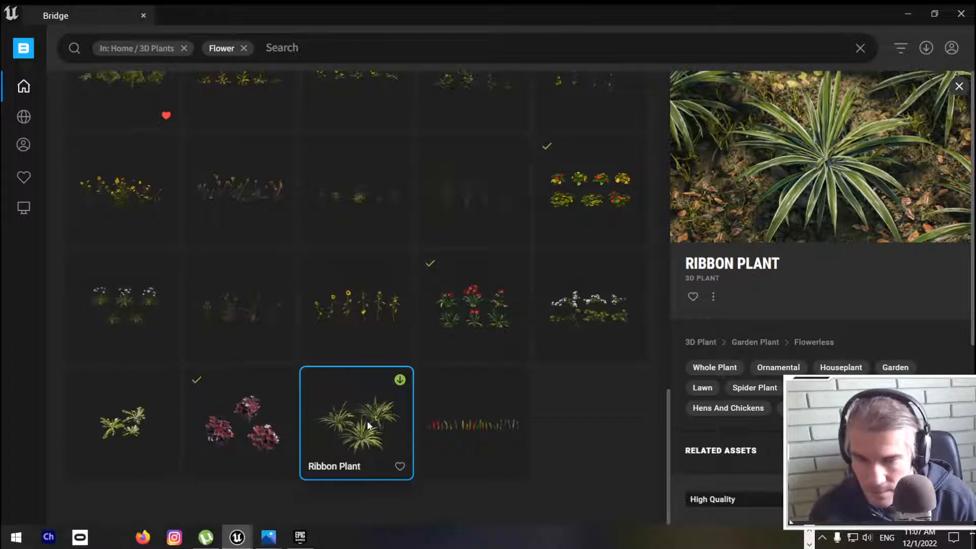
click(260, 416)
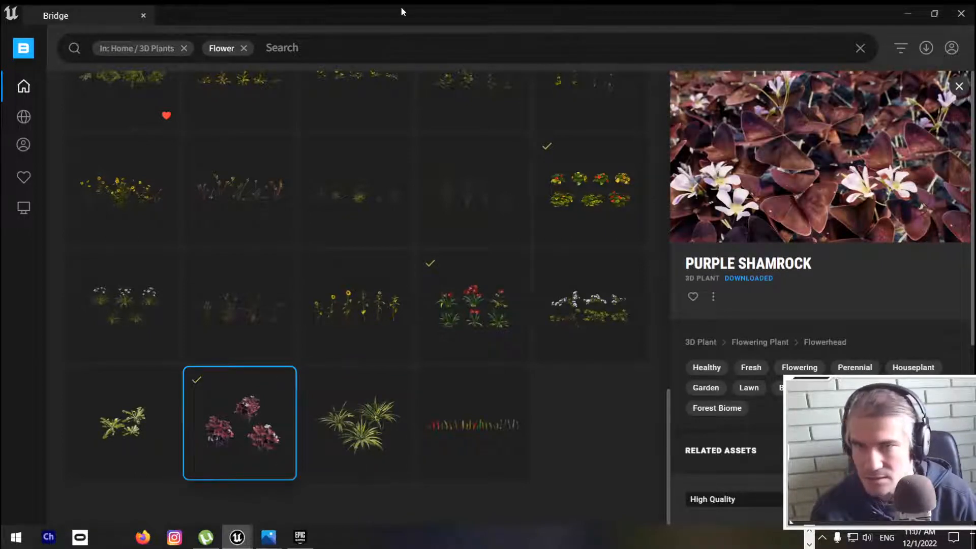
Step: Move the Bridge window to another screen and return to the Amaryllis in the level viewport
drag(400, 7, 975, 160)
click(646, 325)
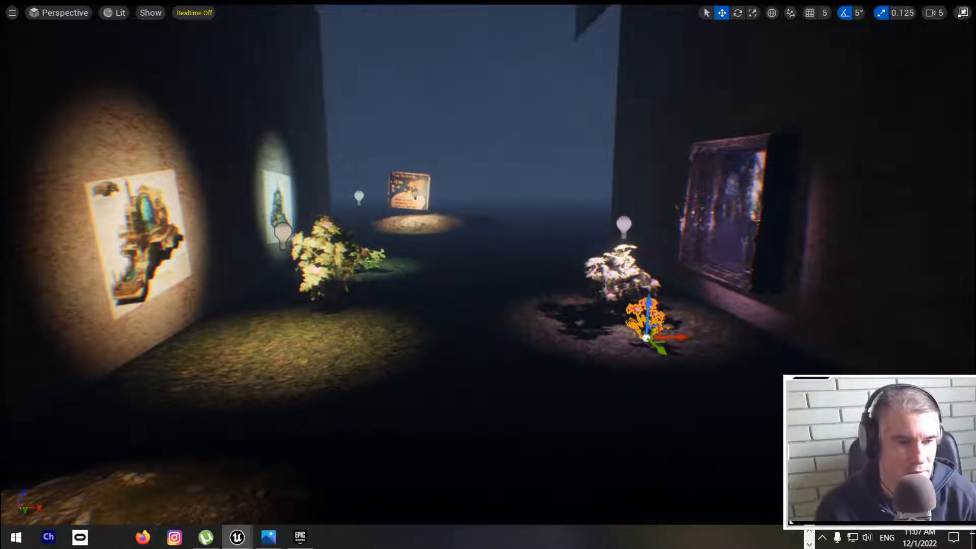
Step: Place the Purple Shamrock on the spotlit ground below the first wall poster and view it up close
drag(554, 358, 269, 352)
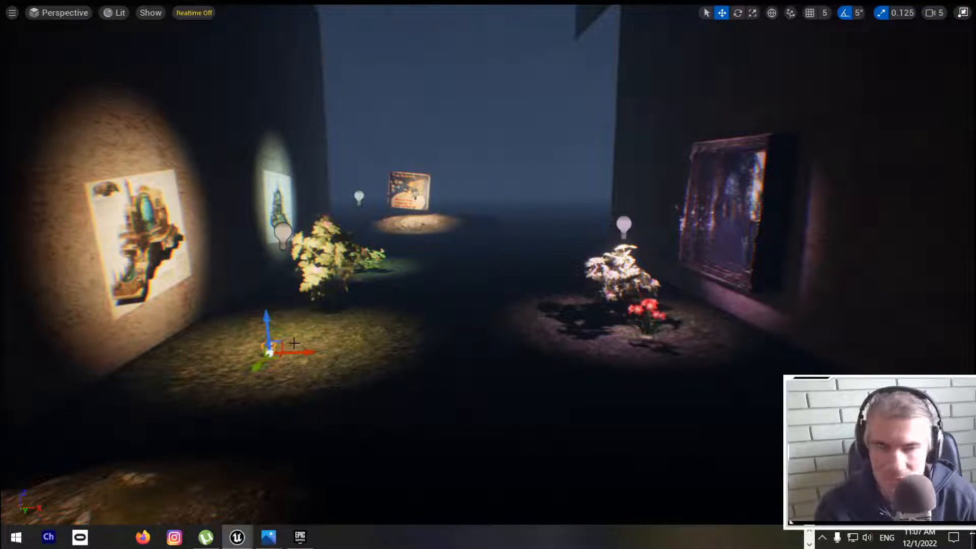
scroll(267, 360, up, 4)
right_drag(267, 360, 185, 399)
key(w)
key(w)
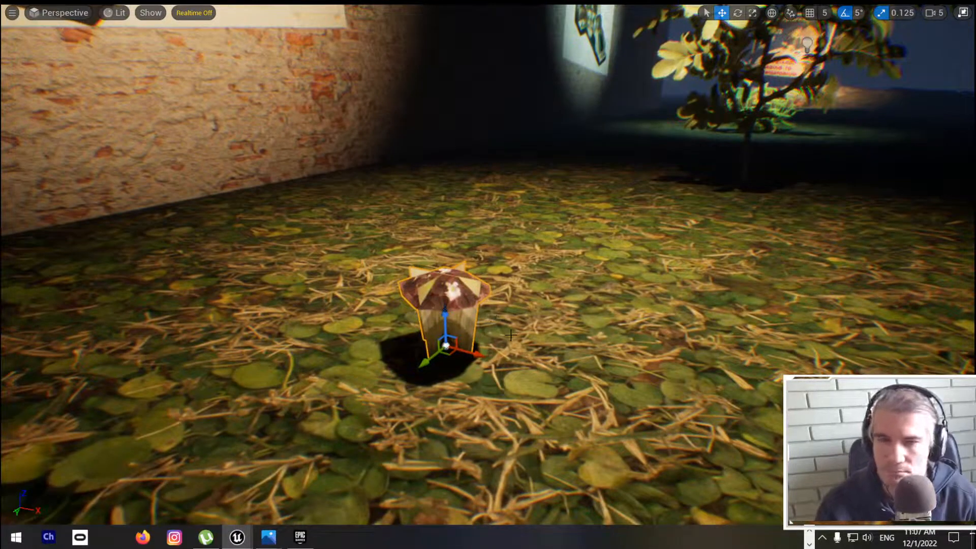
Step: Leave the full-screen viewport and scale the Purple Shamrock uniformly, trying 2 before settling on 5
key(F11)
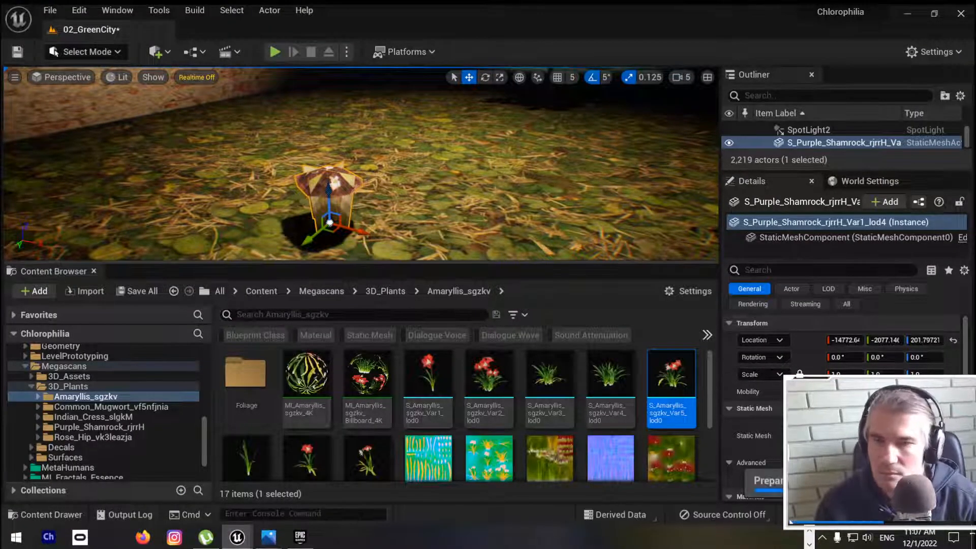
mouse_move(461, 161)
right_down()
mouse_move(457, 195)
mouse_move(447, 172)
mouse_move(456, 160)
right_up()
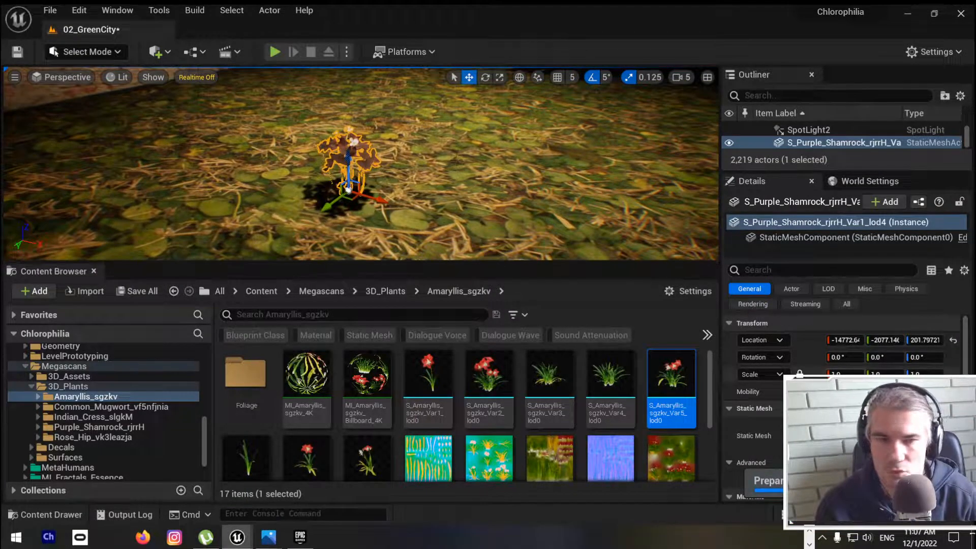
click(839, 374)
text(2)
key(Return)
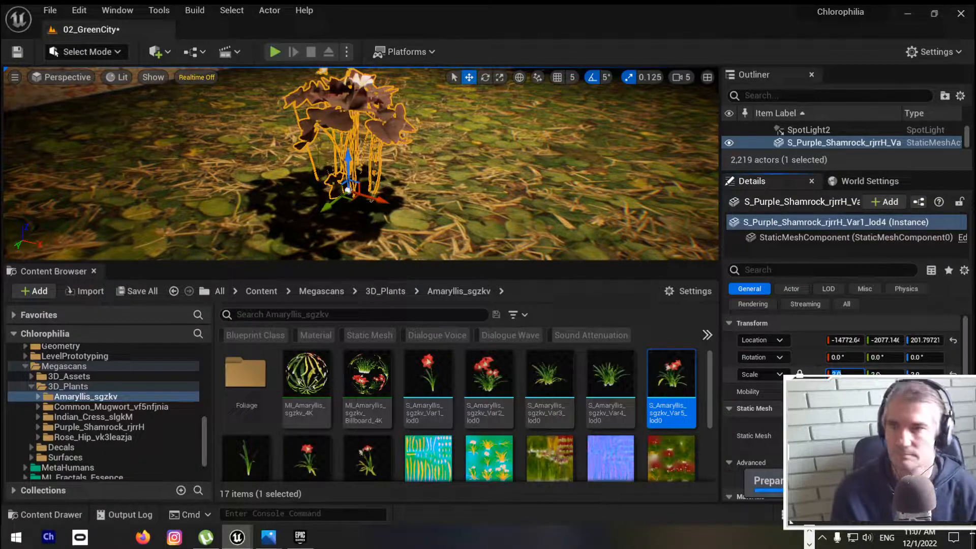
scroll(433, 184, down, 6)
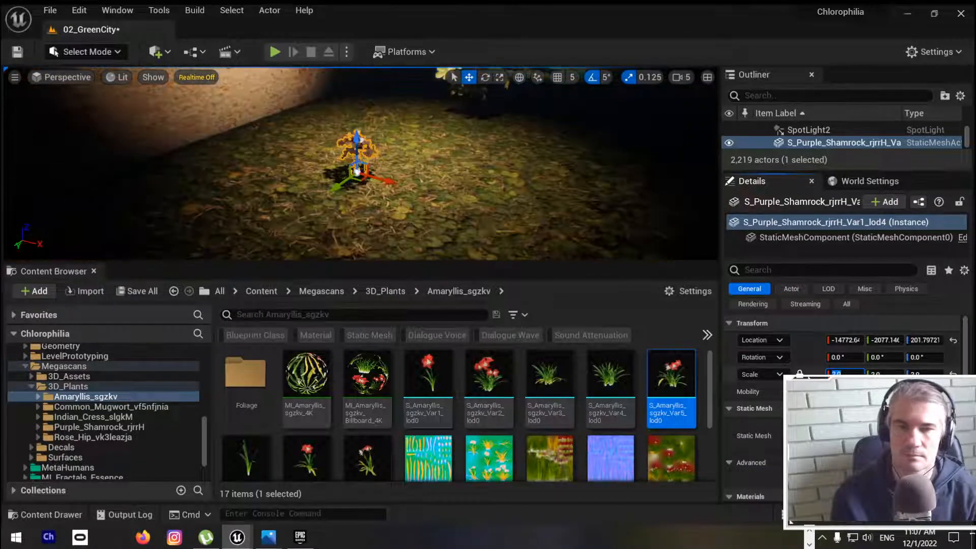
text(5)
key(Return)
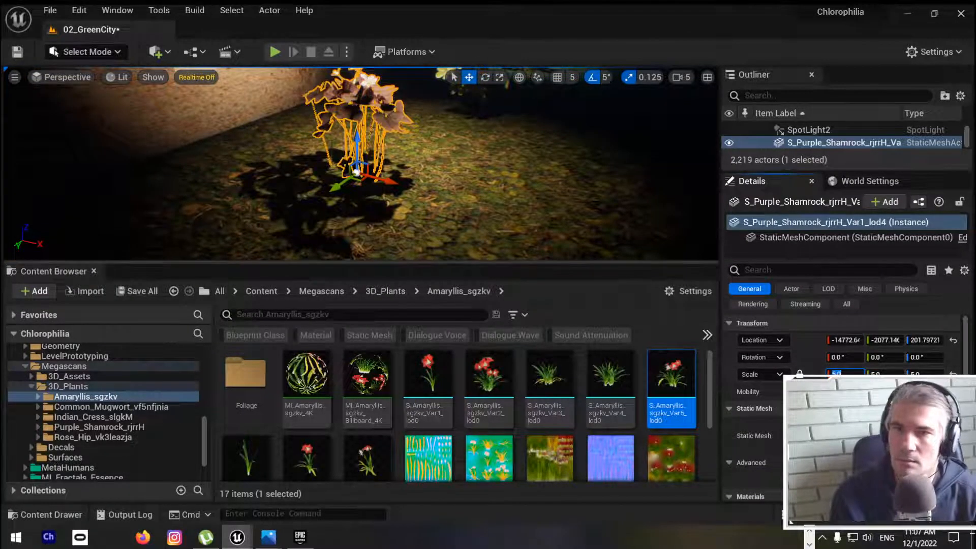
Step: Select the red Amaryllis on the opposite spotlit ground and view it up close
right_drag(508, 219, 661, 183)
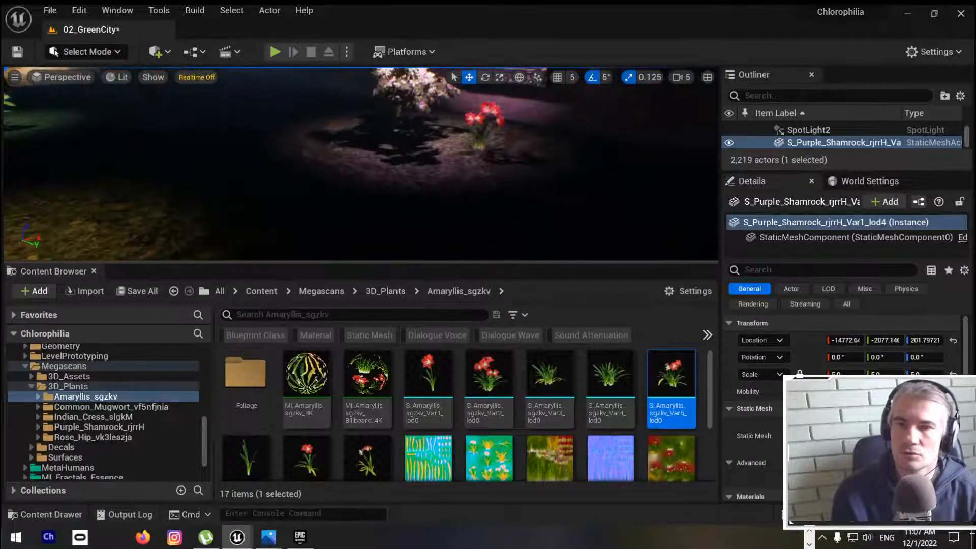
click(479, 116)
right_drag(478, 116, 473, 152)
Step: Bring the Bridge window back, maximise it and compare the Sowthistle with the White Ramping Fumitory
drag(975, 152, 408, 110)
double_click(409, 109)
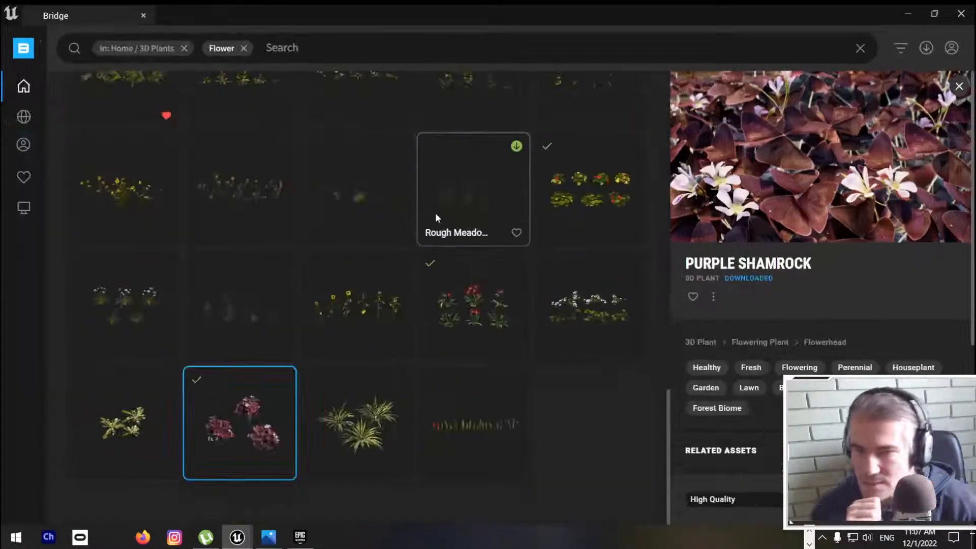
scroll(503, 285, down, 1)
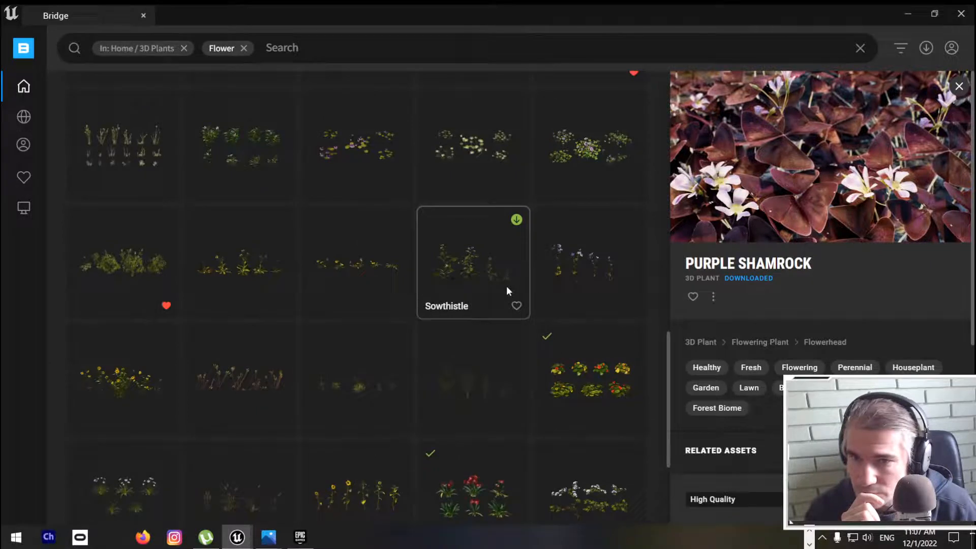
click(457, 269)
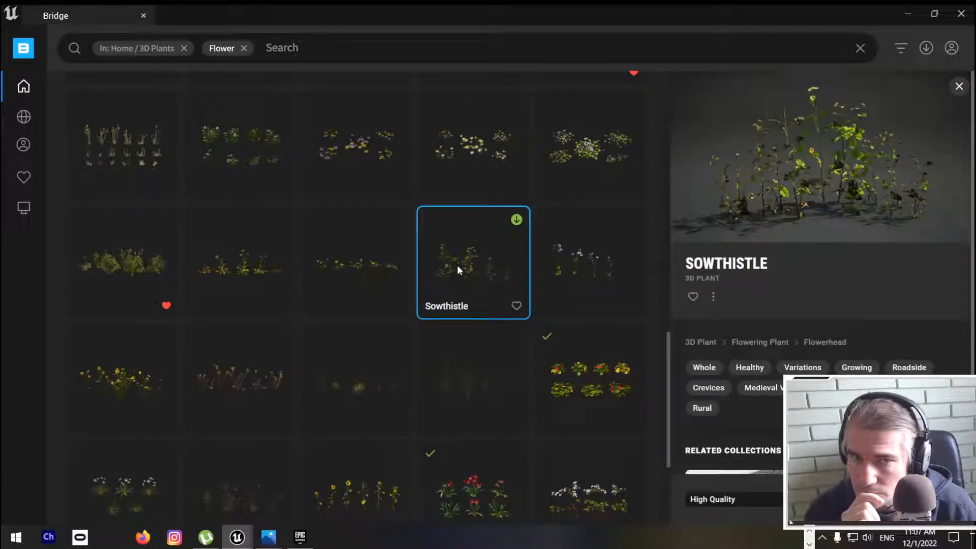
click(133, 256)
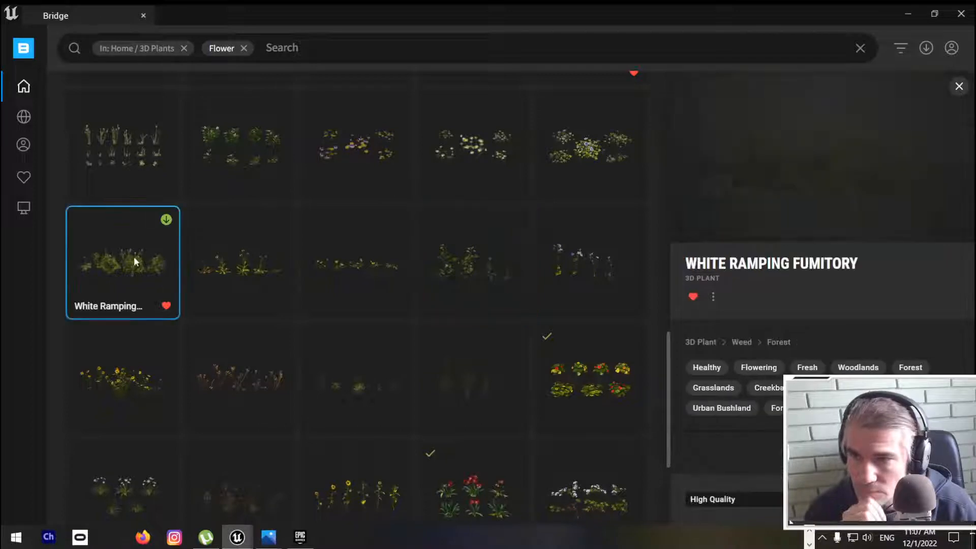
Step: Clear the Flower search and its category filter, search for Bush and narrow the results to 3D Plants
click(244, 48)
click(185, 48)
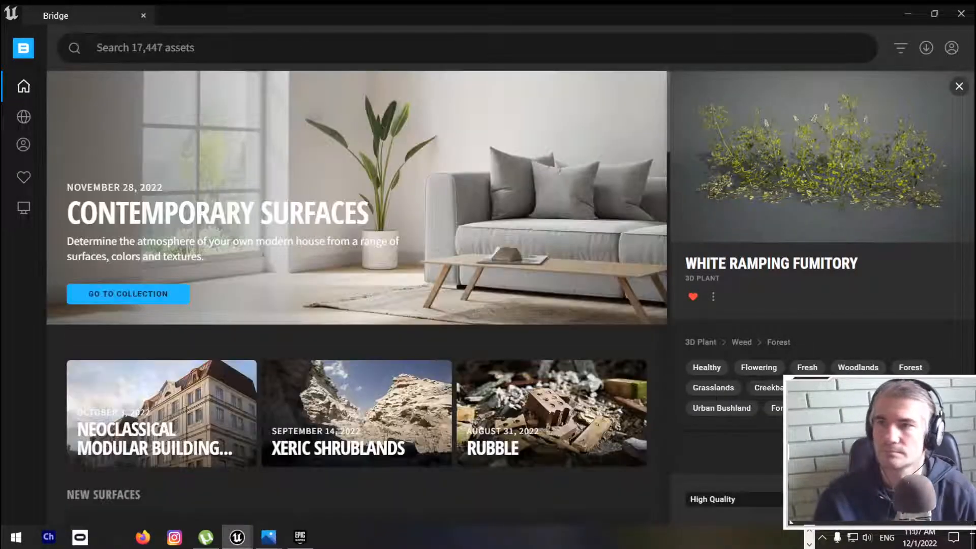
text(bush)
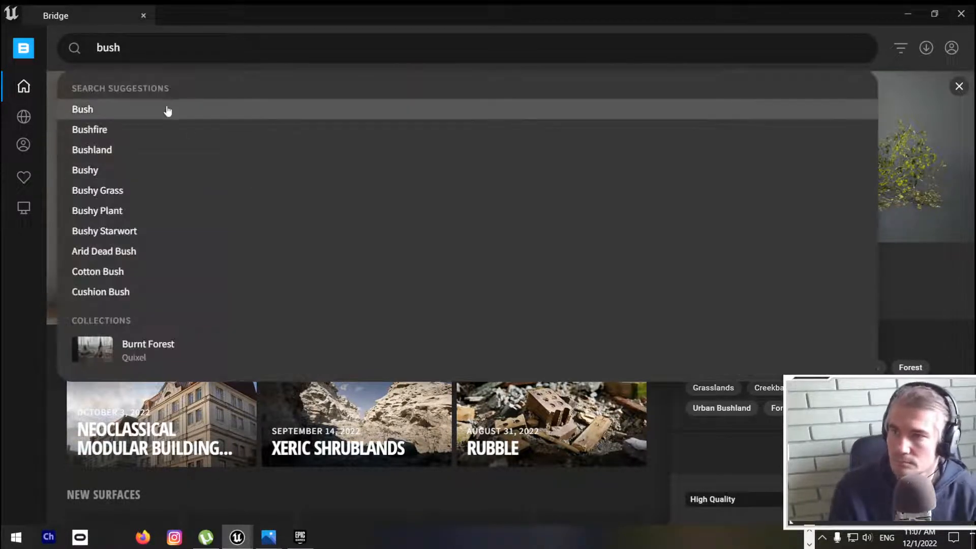
click(168, 109)
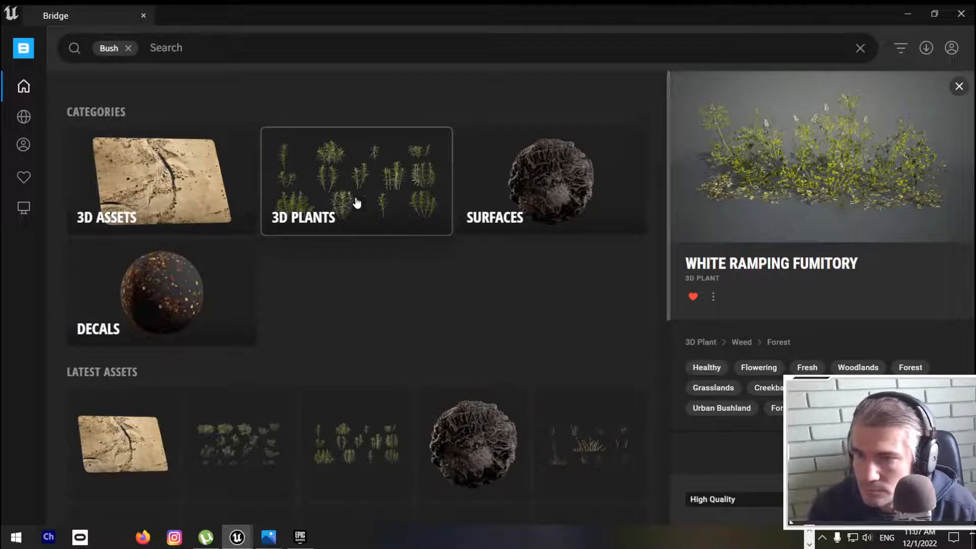
click(369, 184)
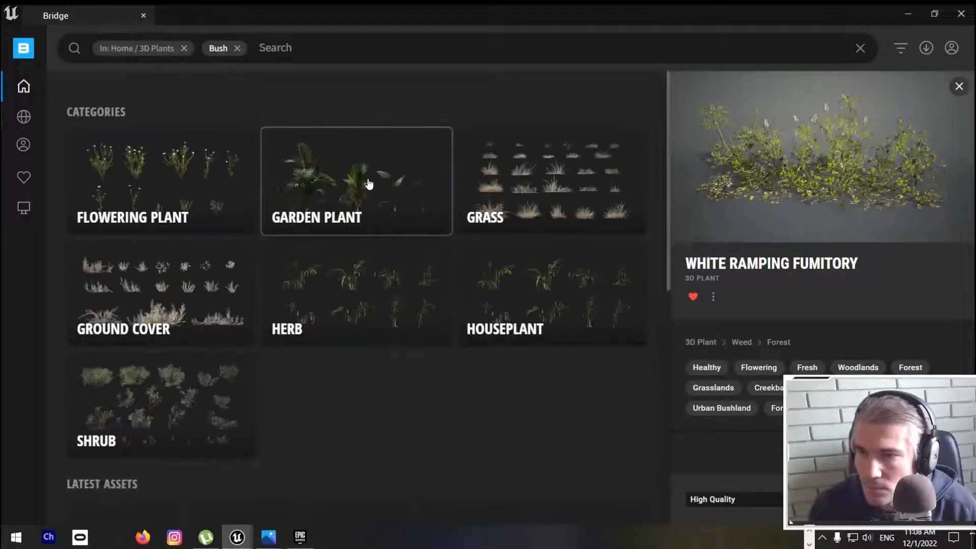
Step: Browse the Garden Plant category, open its Bush subcategory and remove the Bush search term
click(345, 197)
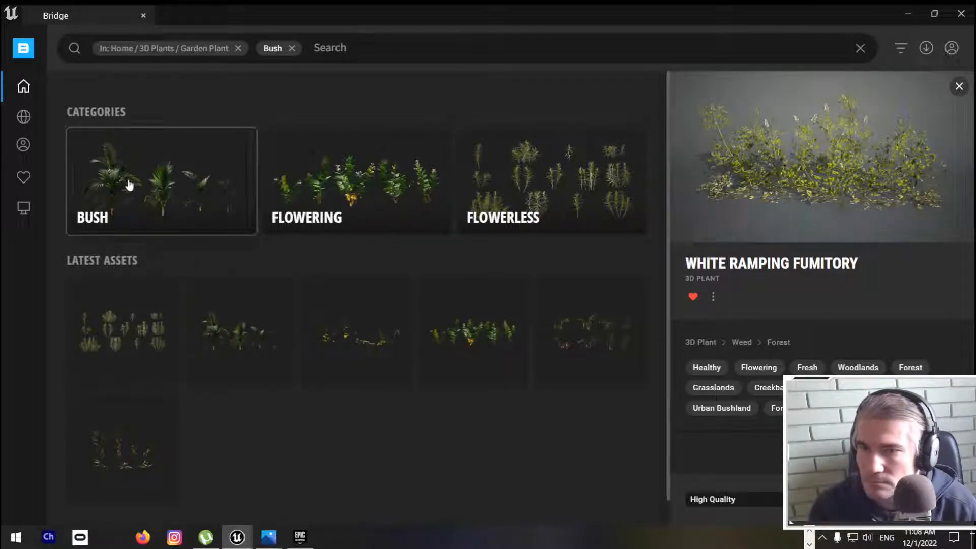
scroll(330, 302, down, 1)
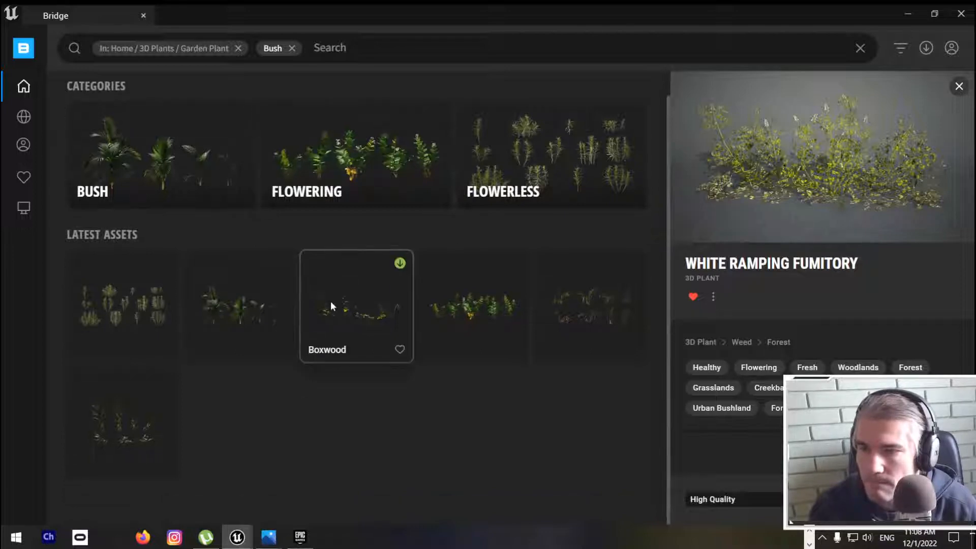
scroll(331, 299, up, 1)
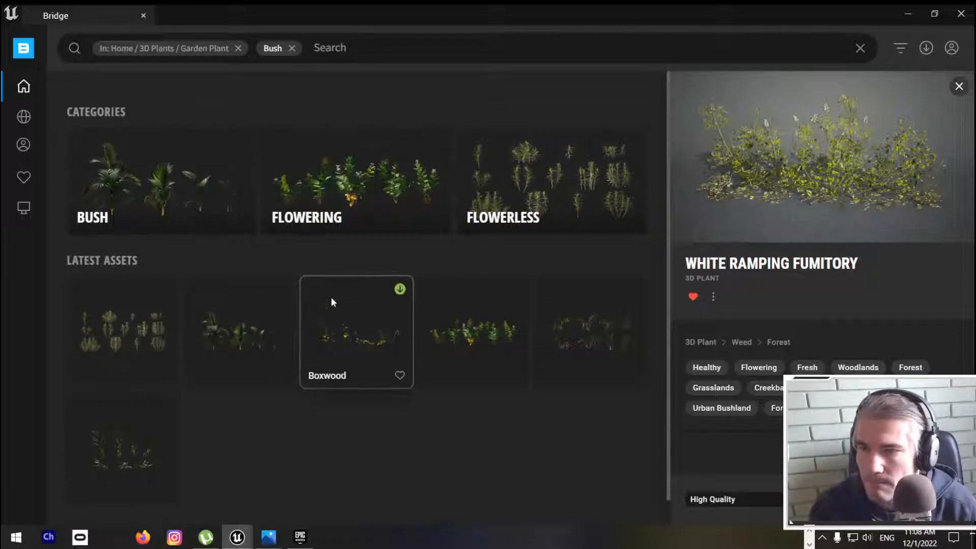
click(213, 181)
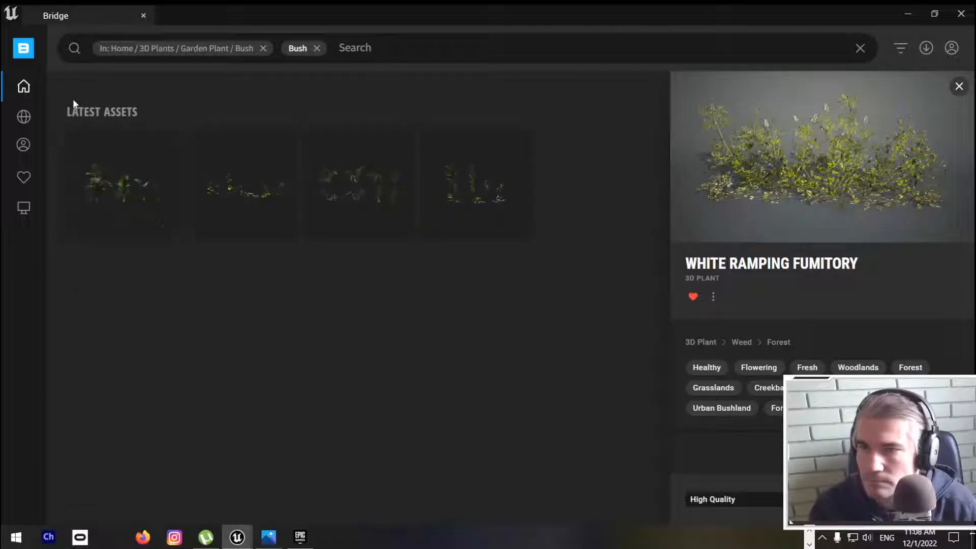
click(316, 48)
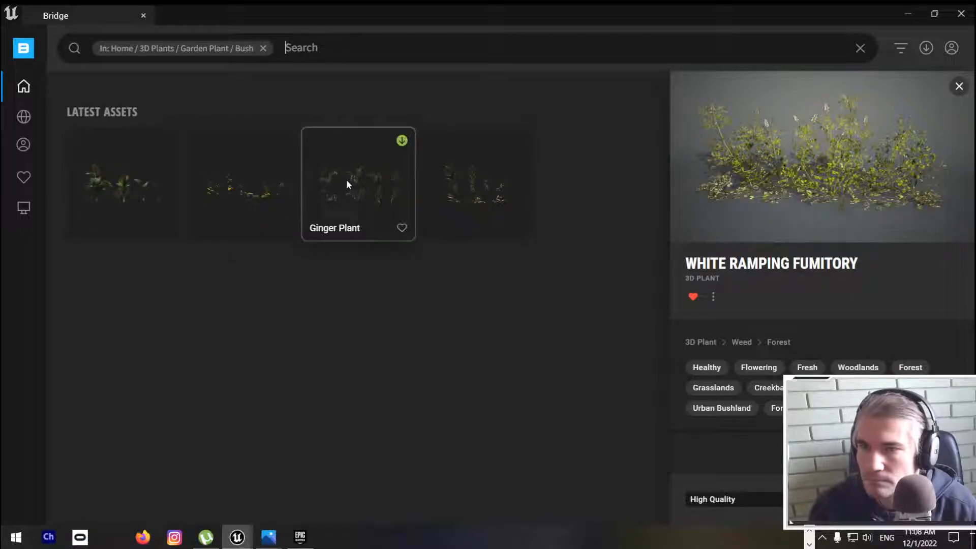
Step: Choose the Boxwood, move Bridge to another screen and place the plant in the level beside the Amaryllis
click(239, 194)
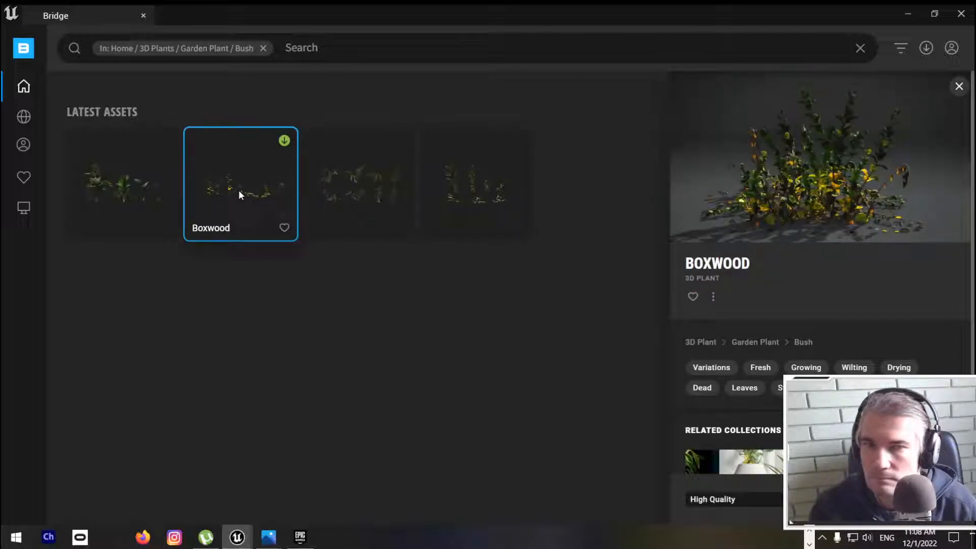
drag(449, 5, 975, 548)
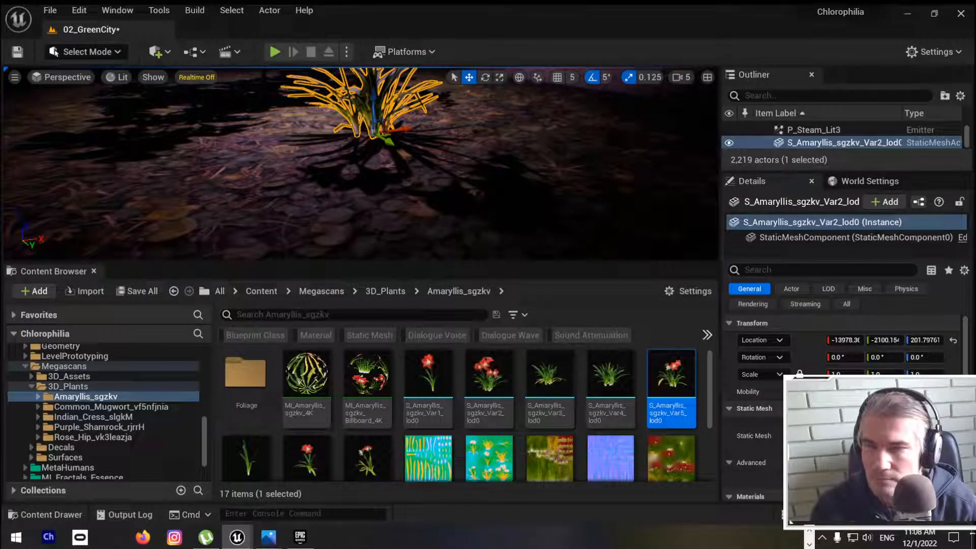
drag(826, 210, 179, 182)
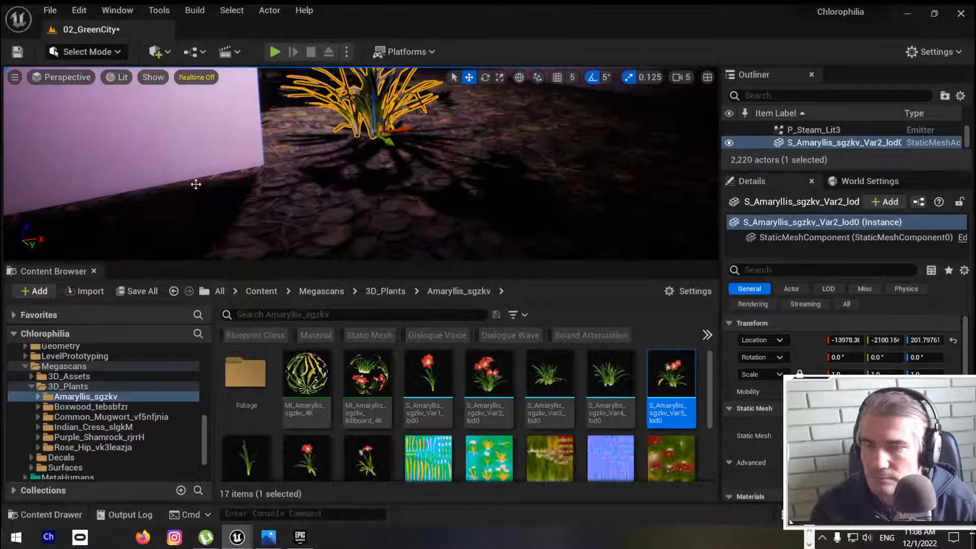
key(f)
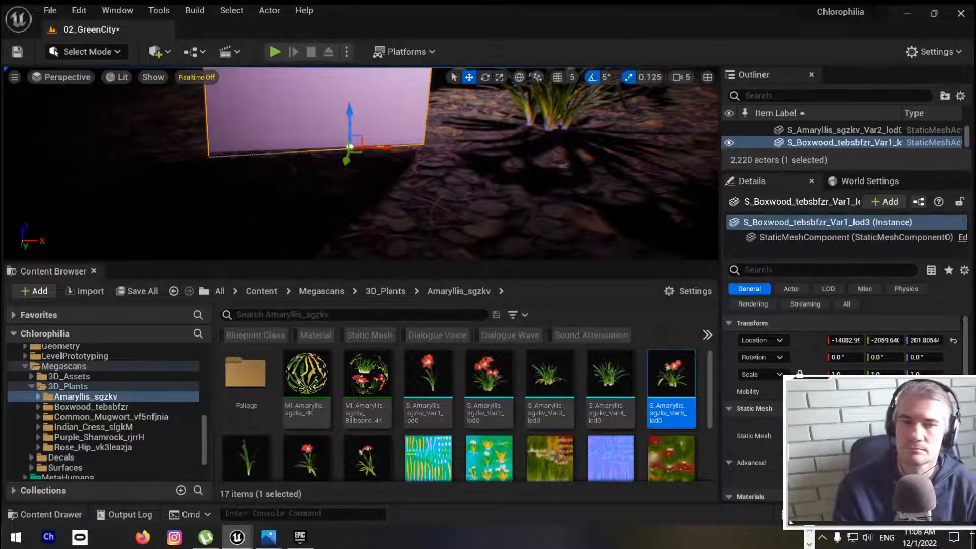
Step: Inspect the Boxwood beside the Amaryllis from near and far in the full-screen viewport
key(F11)
right_drag(346, 186, 386, 171)
key(s)
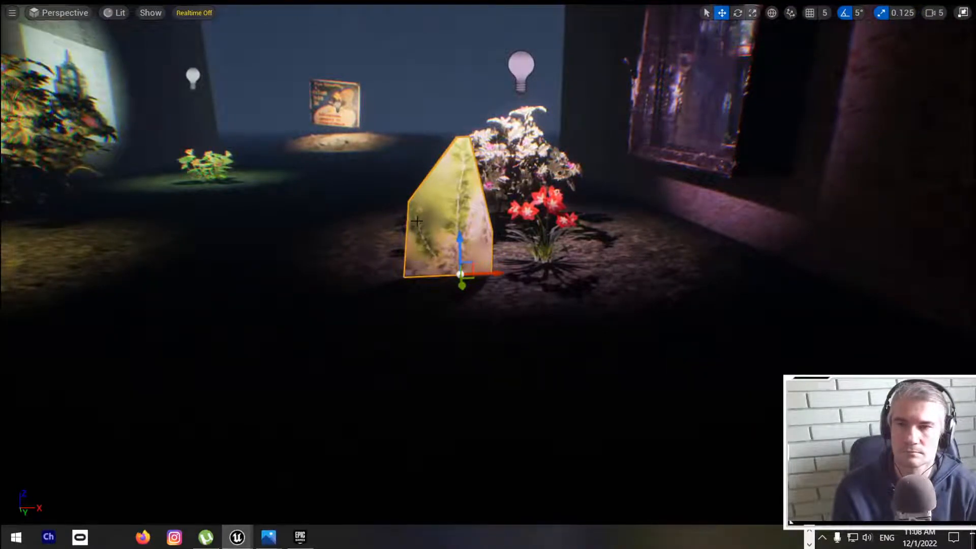
right_drag(416, 221, 433, 248)
key(w)
key(s)
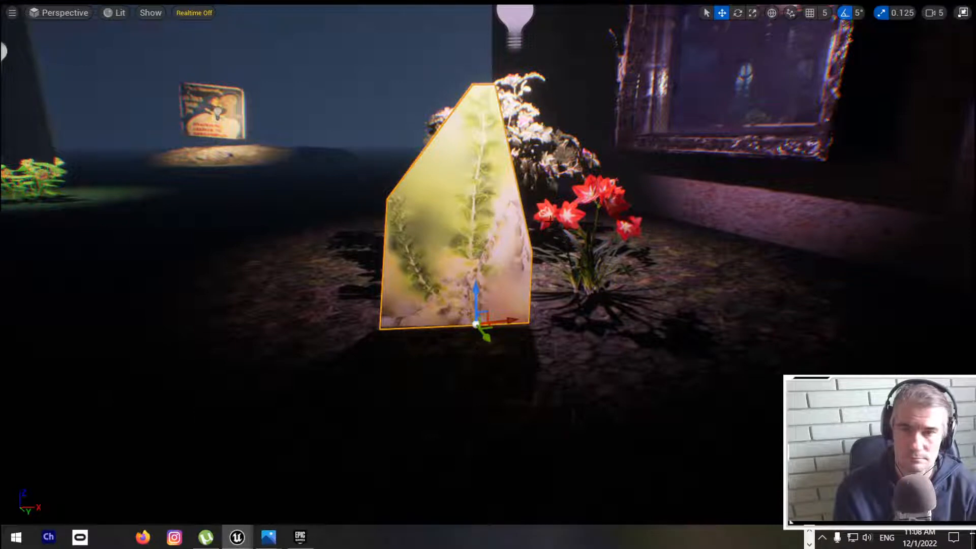
right_drag(488, 274, 465, 330)
key(s)
key(w)
key(s)
key(w)
key(s)
key(w)
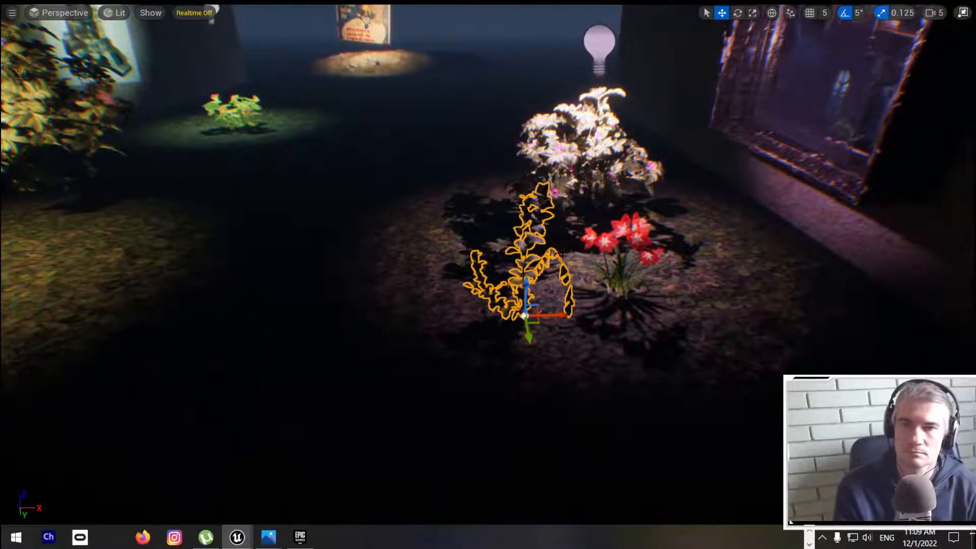
Step: Move the Boxwood across to the spotlit ground beside the Purple Shamrock, at about X -14634
key(F11)
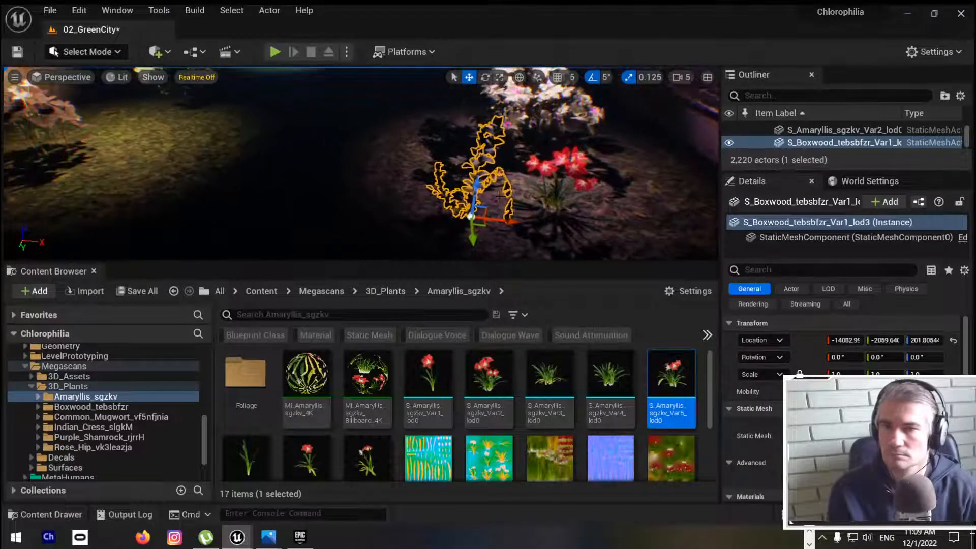
drag(494, 202, 179, 160)
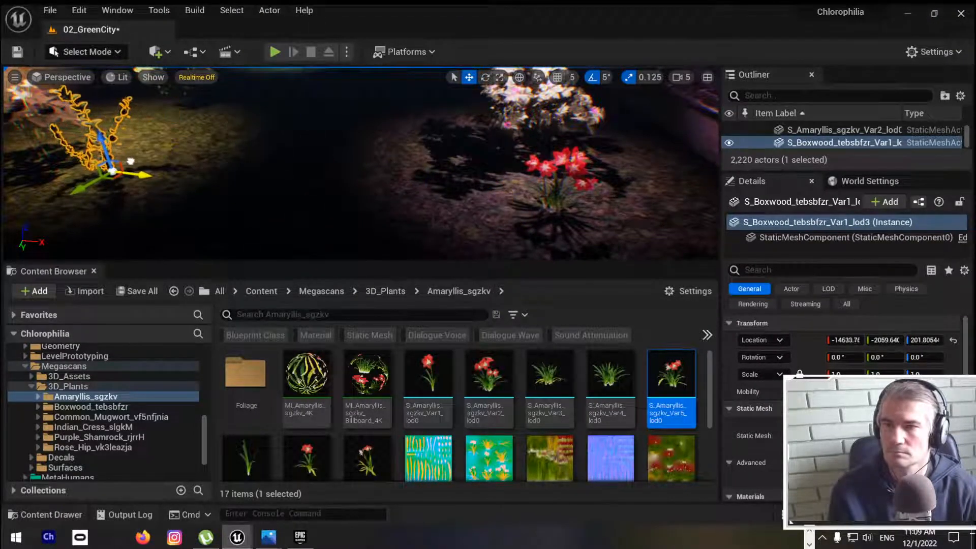
key(f)
Step: Examine the plants under the spotlights along both walls in the full-screen viewport
key(F11)
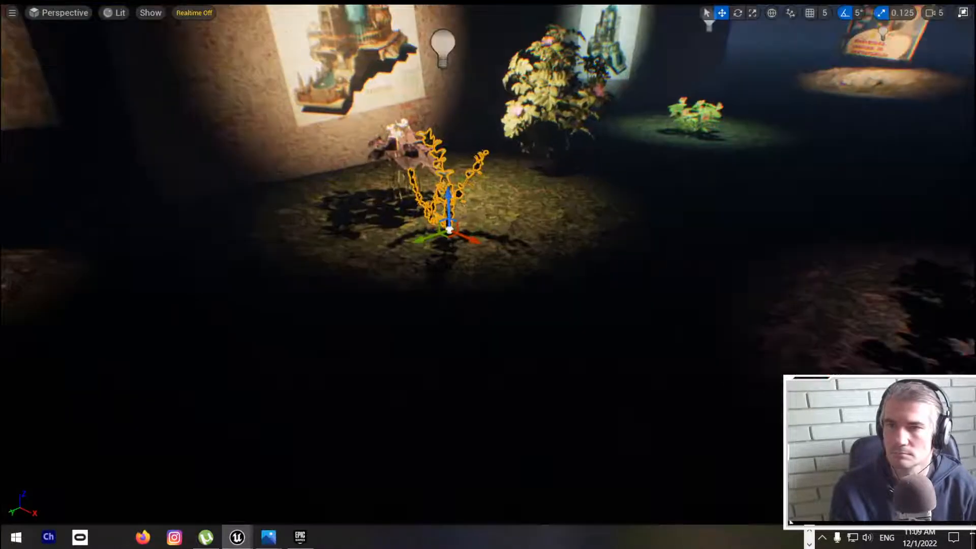
key(w)
right_drag(250, 150, 374, 69)
key(a)
key(d)
key(d)
key(a)
key(s)
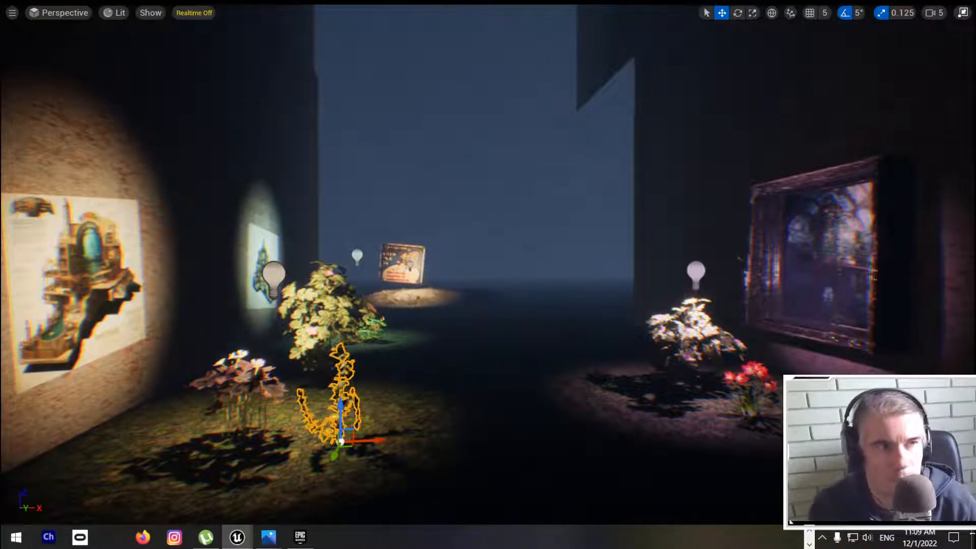
Step: Bring the Bridge window back, maximise it and clear the Garden Plant / Bush category filter
drag(974, 139, 463, 148)
double_click(464, 147)
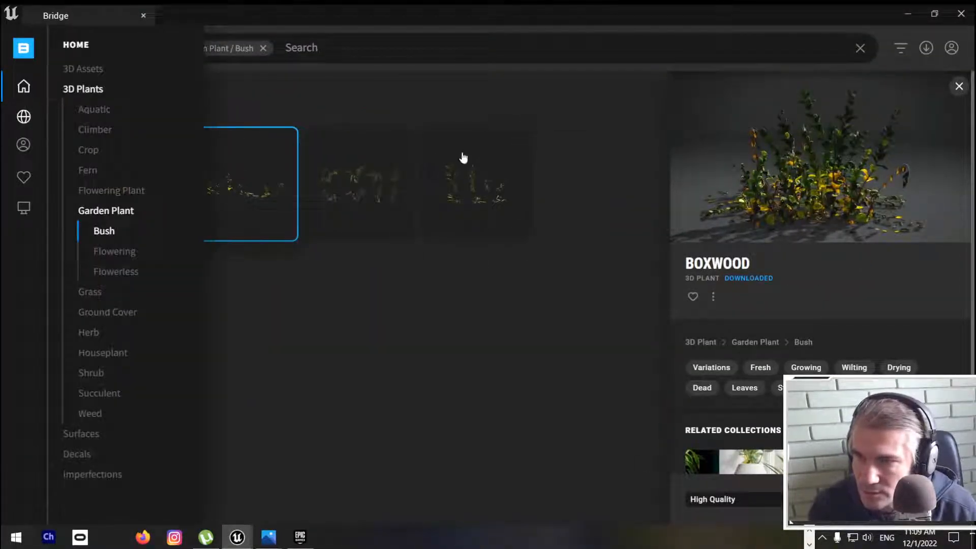
mouse_move(25, 123)
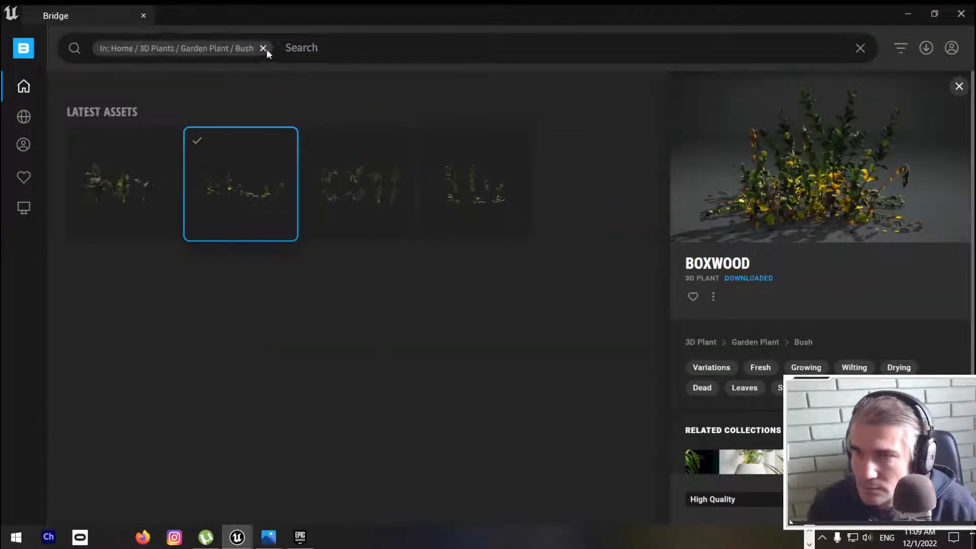
click(263, 48)
click(265, 49)
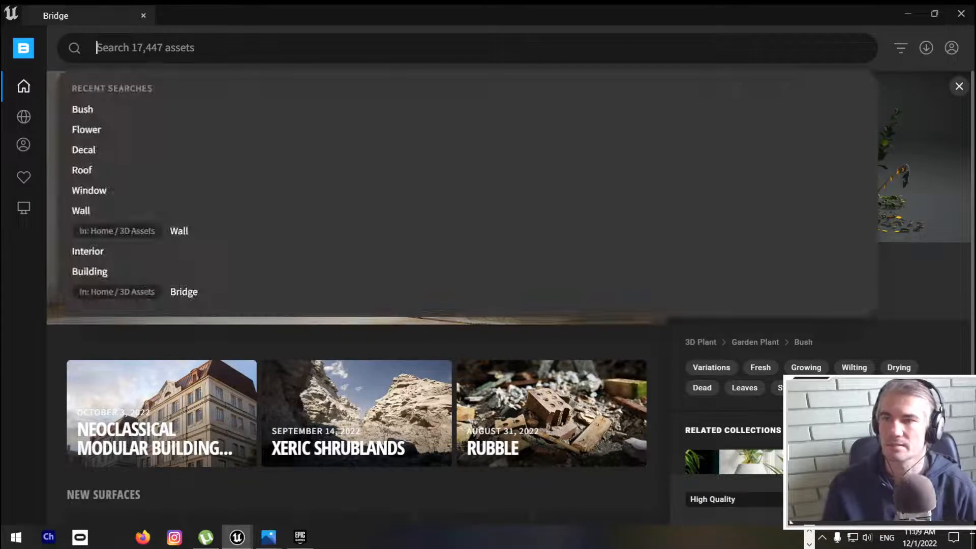
Step: Search Bridge for plant and select the downloaded Boxwood from the Garden Plant / Flowerless category
text(plant)
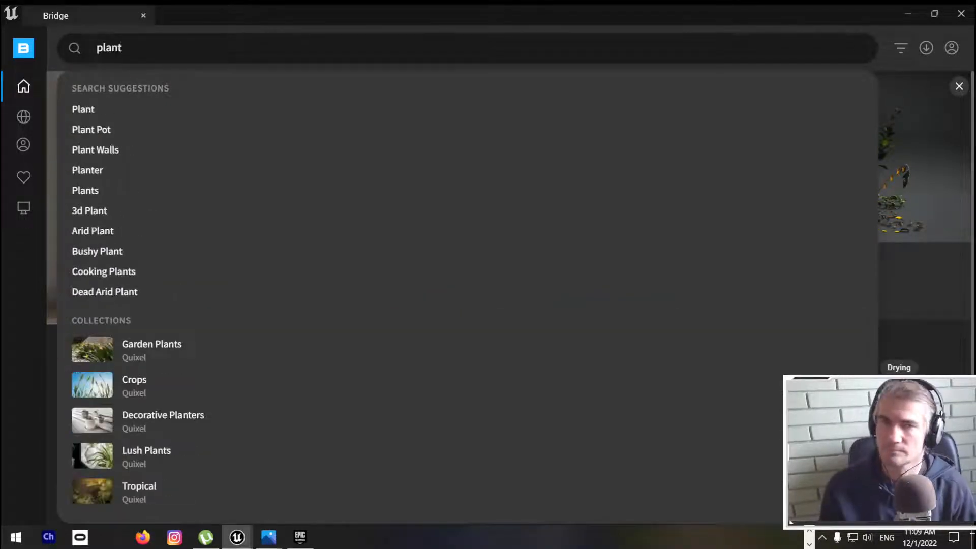
key(Return)
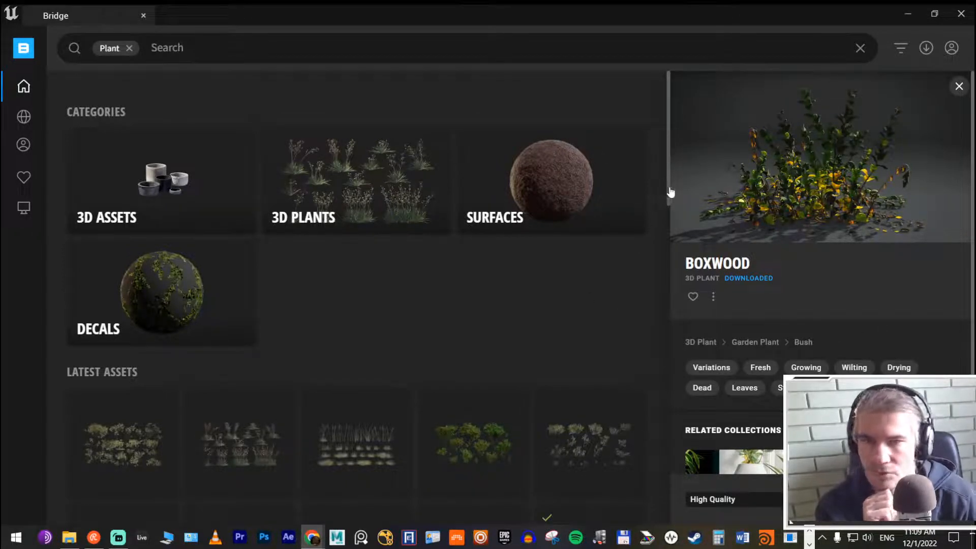
drag(669, 187, 635, 305)
click(348, 275)
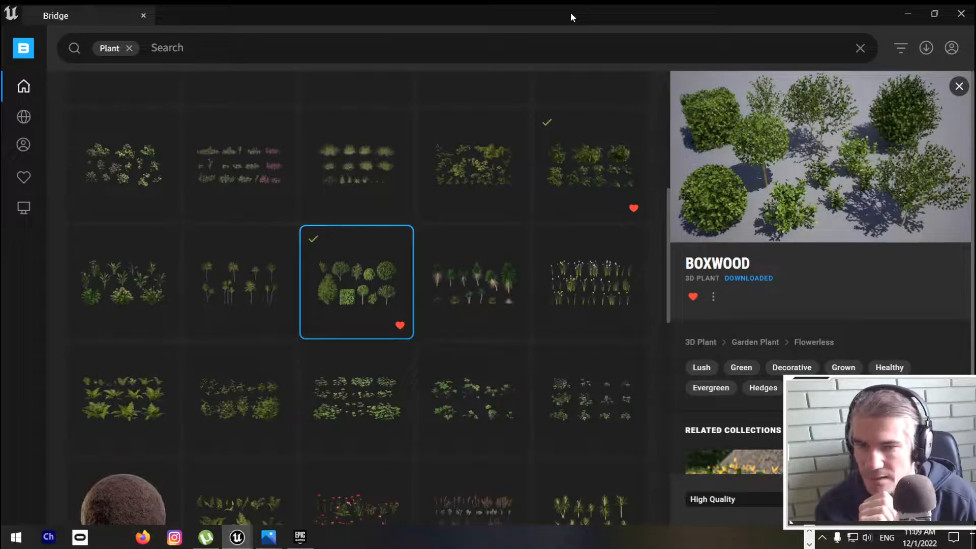
Step: Move the Bridge window aside and place the Flowerless Boxwood on the dark ground between the two walls
drag(570, 13, 975, 179)
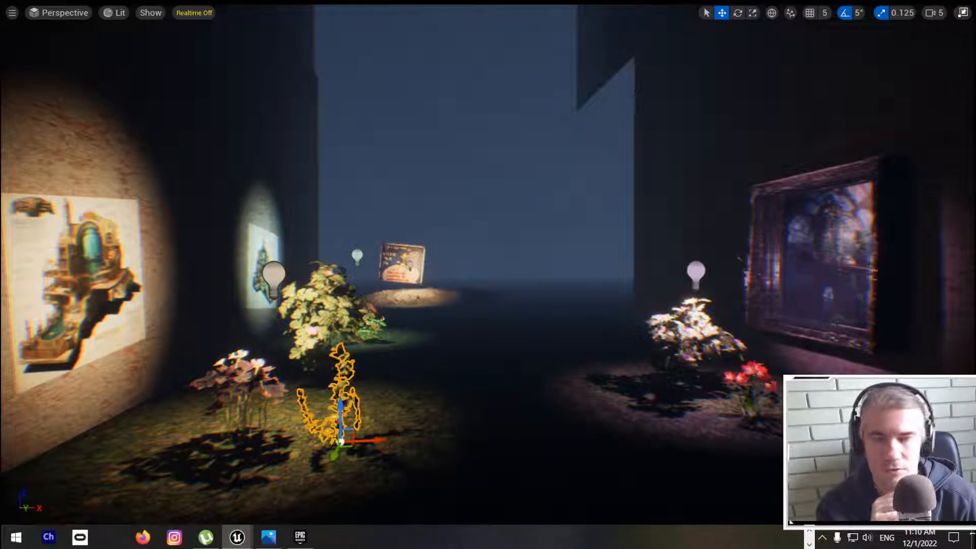
drag(497, 336, 487, 393)
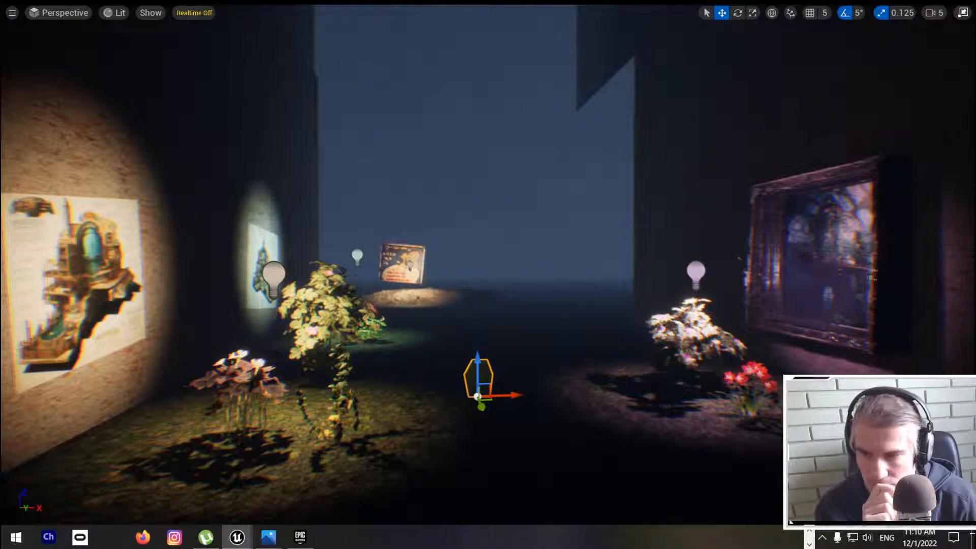
right_drag(488, 274, 482, 303)
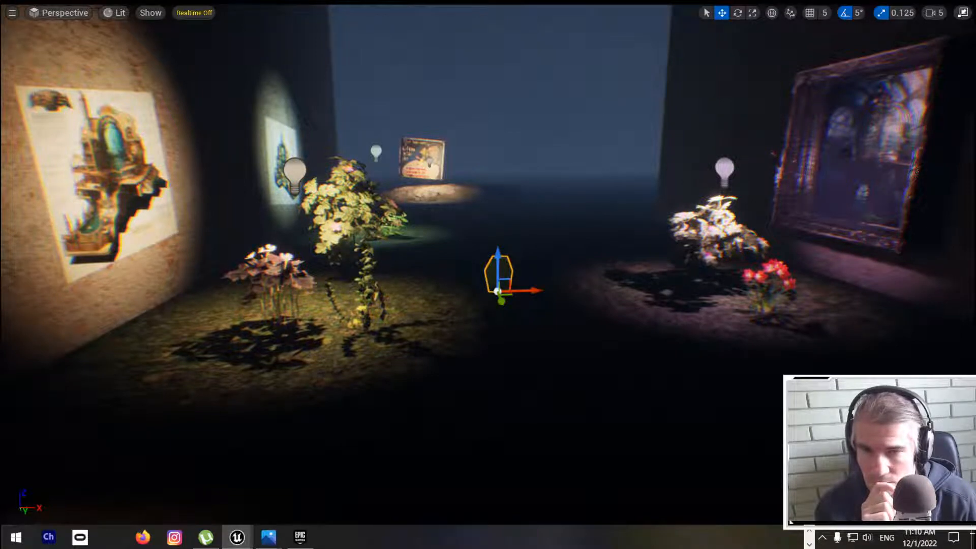
right_drag(488, 274, 462, 218)
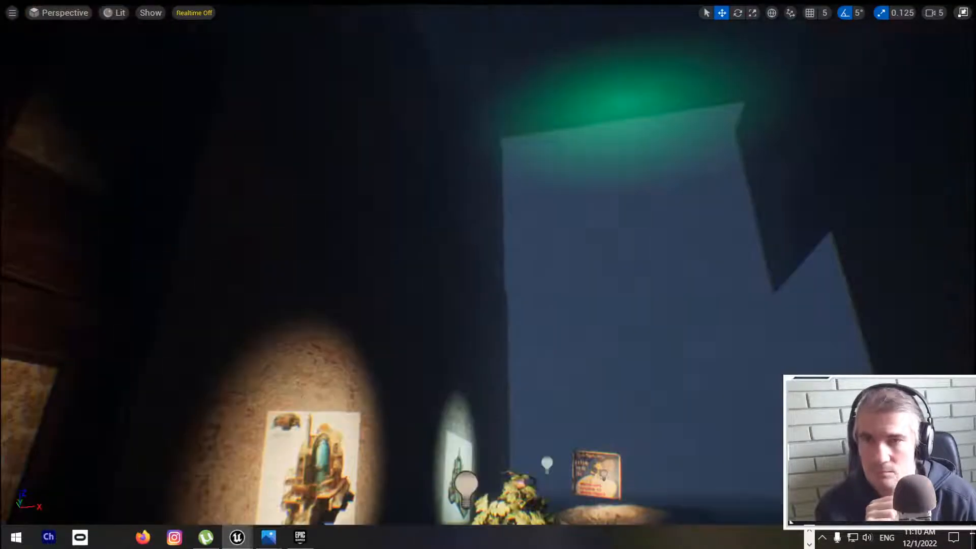
right_drag(487, 274, 514, 325)
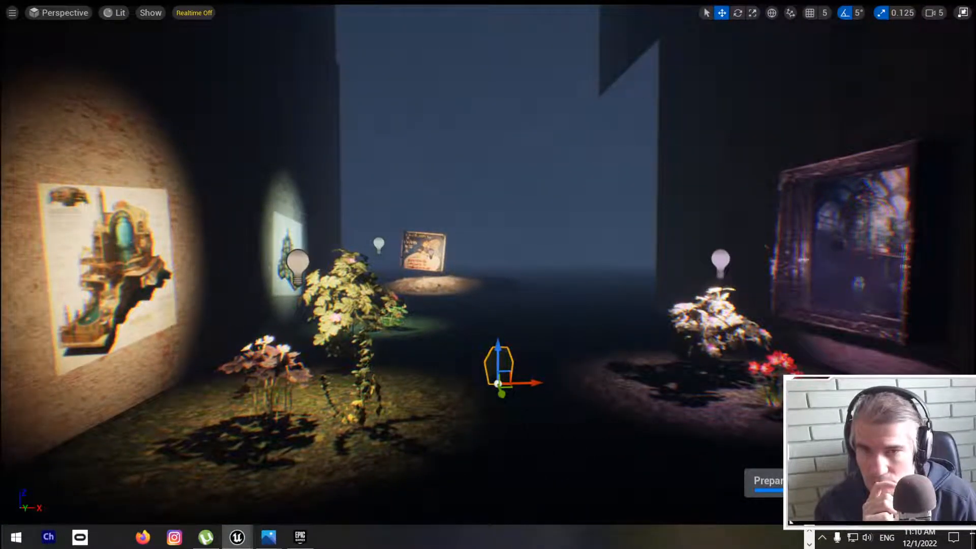
right_drag(488, 275, 473, 259)
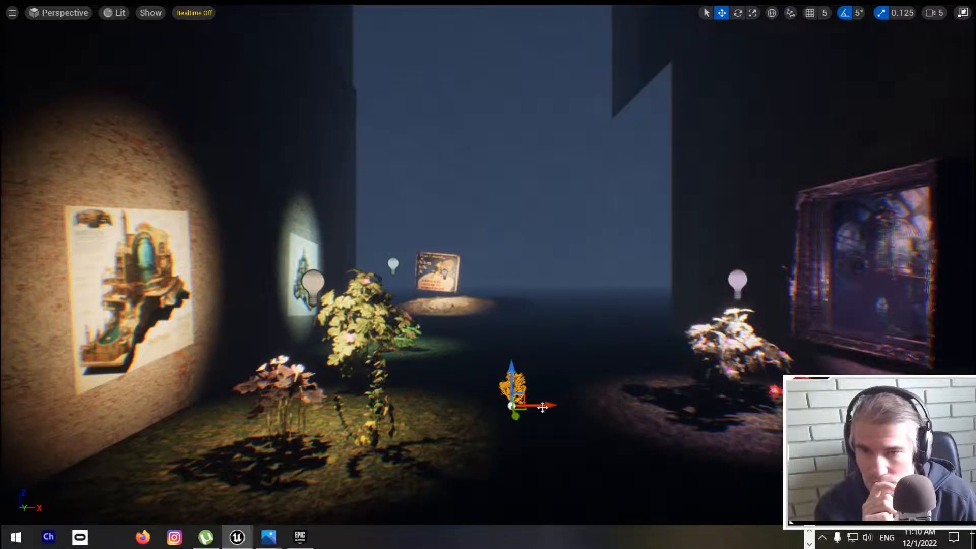
Step: Move the new Boxwood onto the spotlit ground in front of the Purple Shamrock, at about X -14728, Y -1964
drag(554, 405, 271, 498)
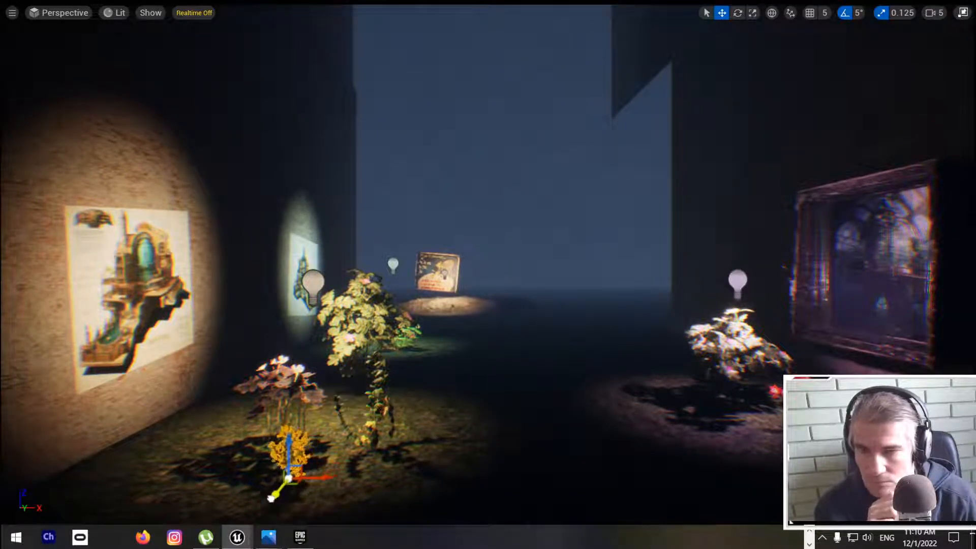
right_drag(274, 478, 252, 510)
key(s)
key(w)
key(s)
key(w)
scroll(448, 411, up, 3)
scroll(447, 410, down, 8)
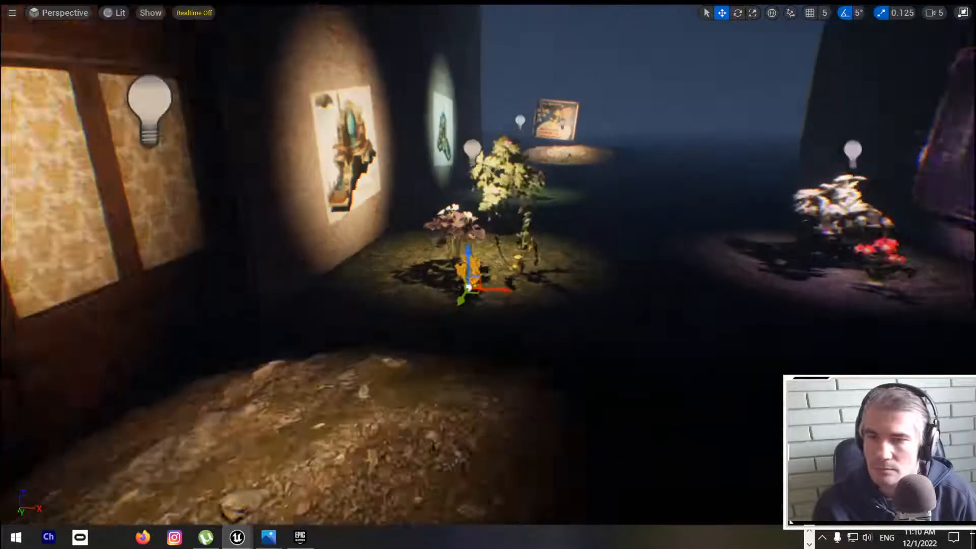
Step: Try uniform scales of 2 and 4 on the new Boxwood and settle on 3
key(F11)
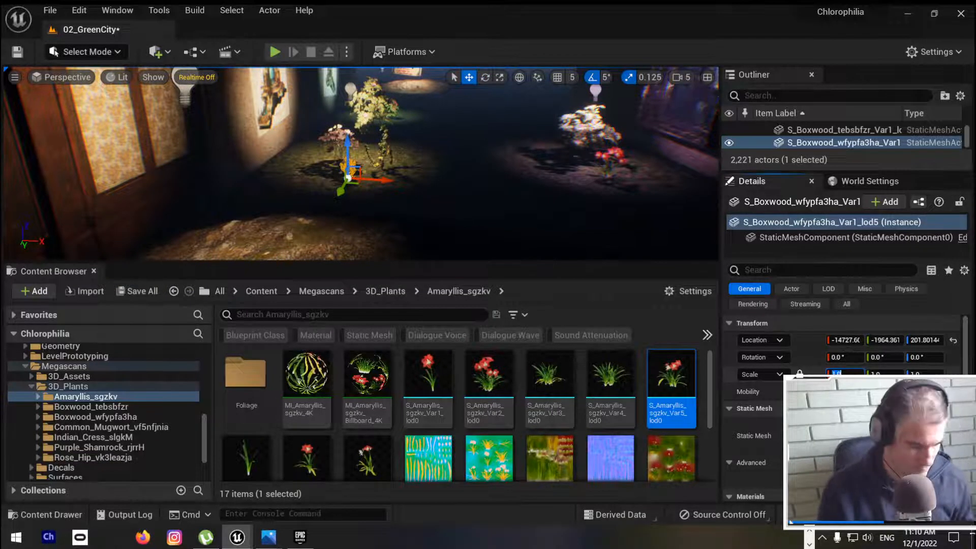
text(2)
key(Return)
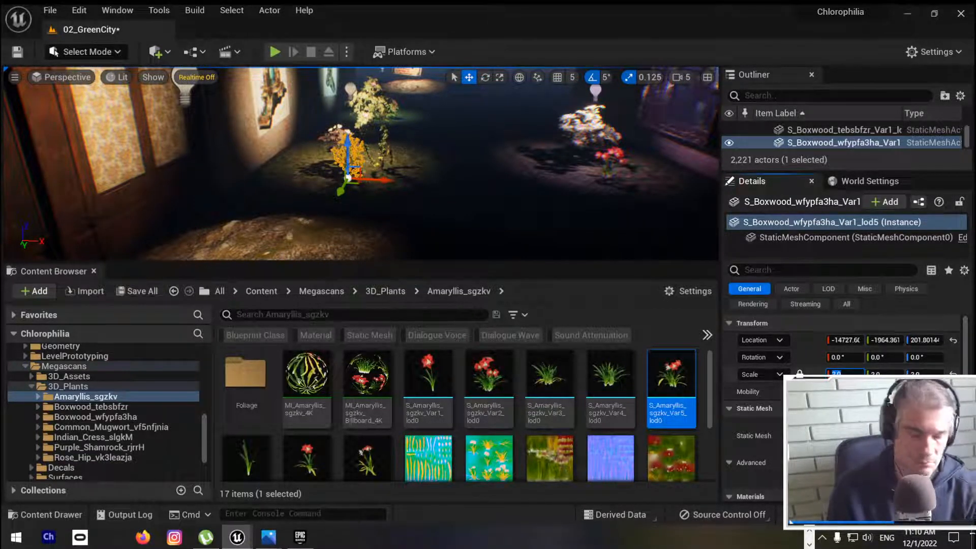
text(4)
key(Return)
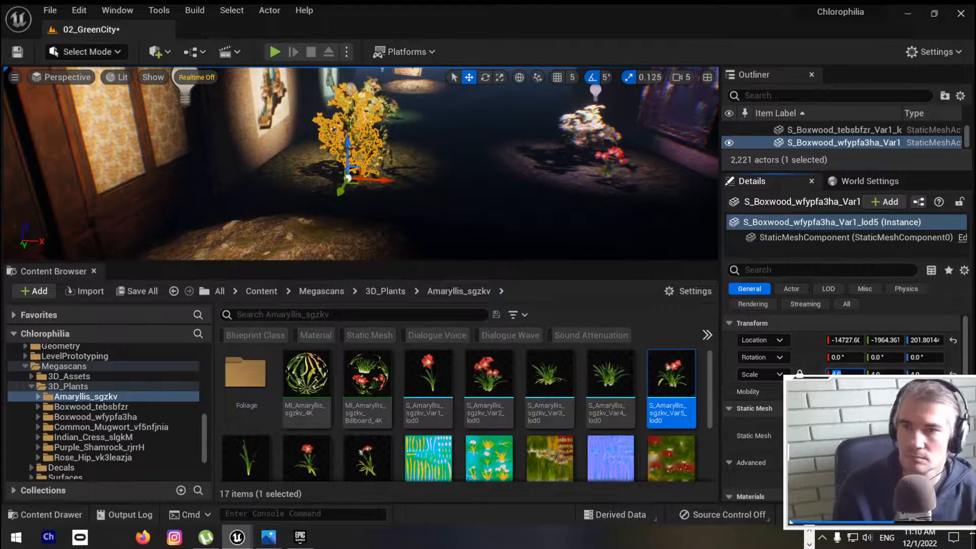
mouse_move(508, 178)
right_down()
mouse_move(485, 160)
mouse_move(510, 170)
right_up()
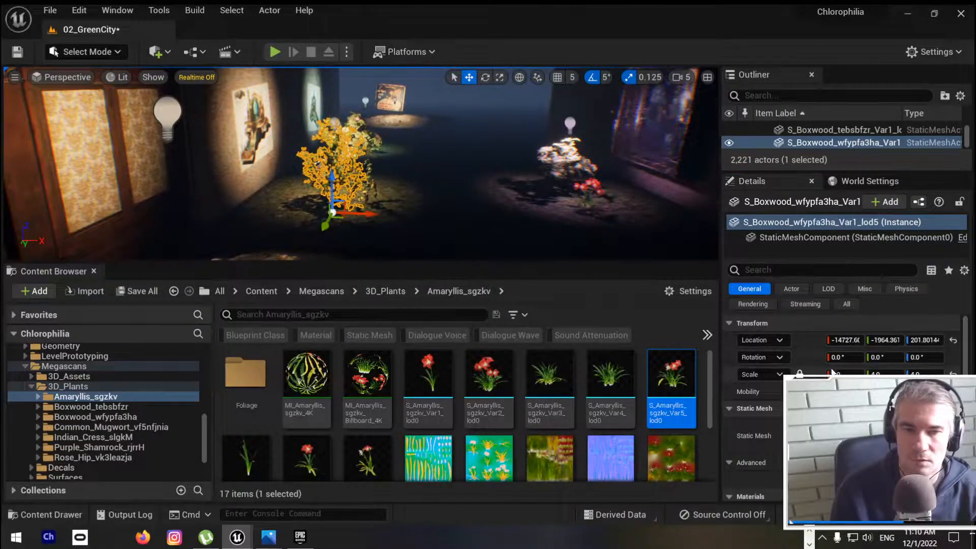
text(3)
key(Return)
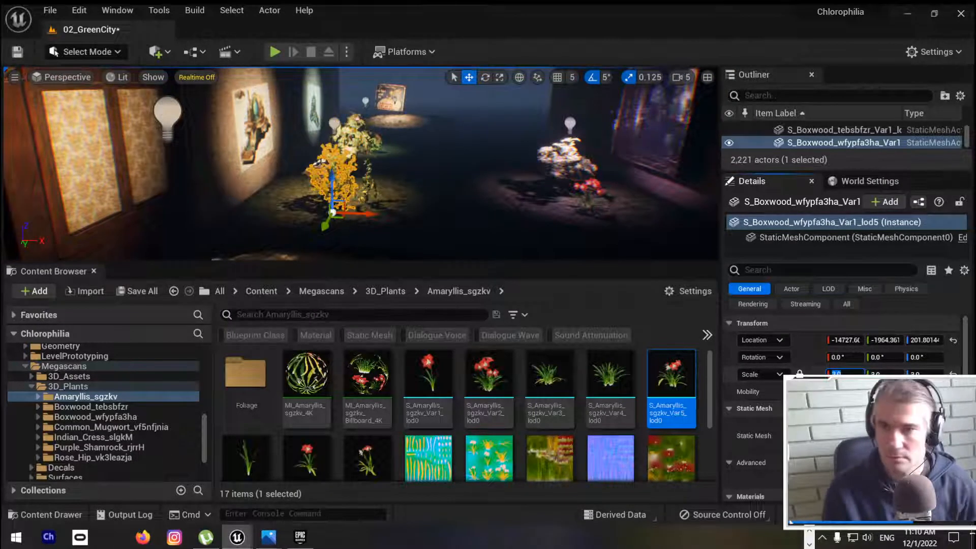
right_drag(508, 178, 497, 166)
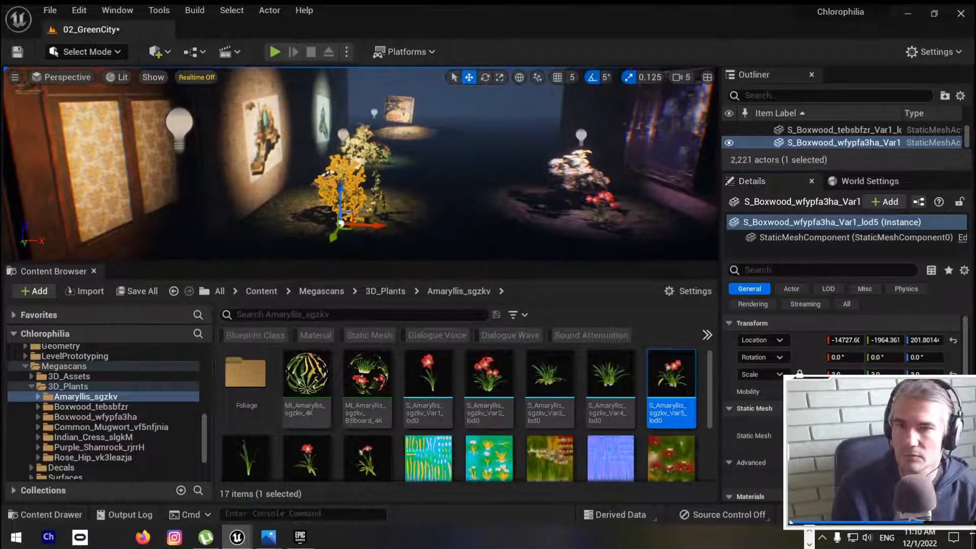
Step: Move the enlarged Boxwood onto the spotlit stony mound beside the wooden wall, at about X -14712, Y -1389
key(F11)
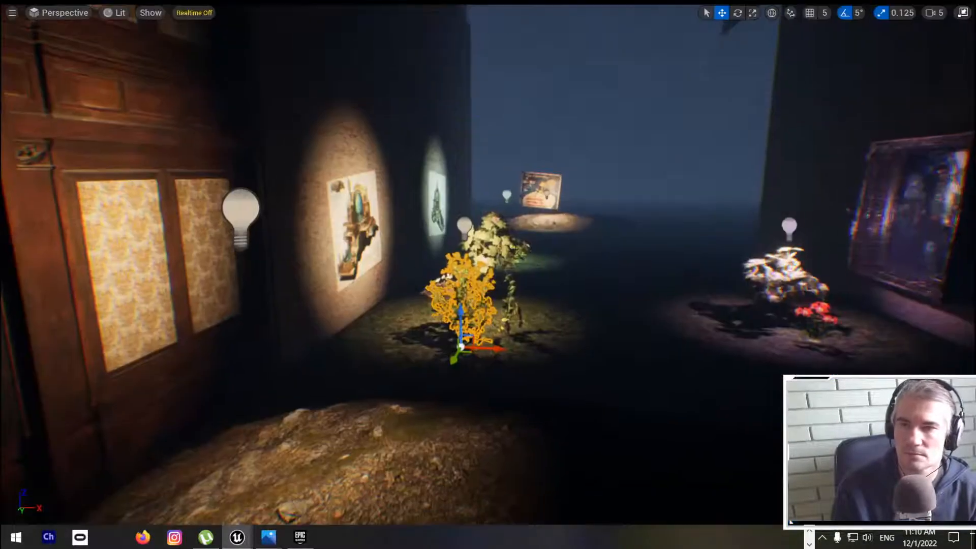
right_drag(488, 274, 480, 260)
mouse_move(525, 410)
mouse_down()
mouse_move(418, 407)
mouse_move(635, 429)
mouse_move(863, 419)
mouse_move(533, 411)
mouse_up()
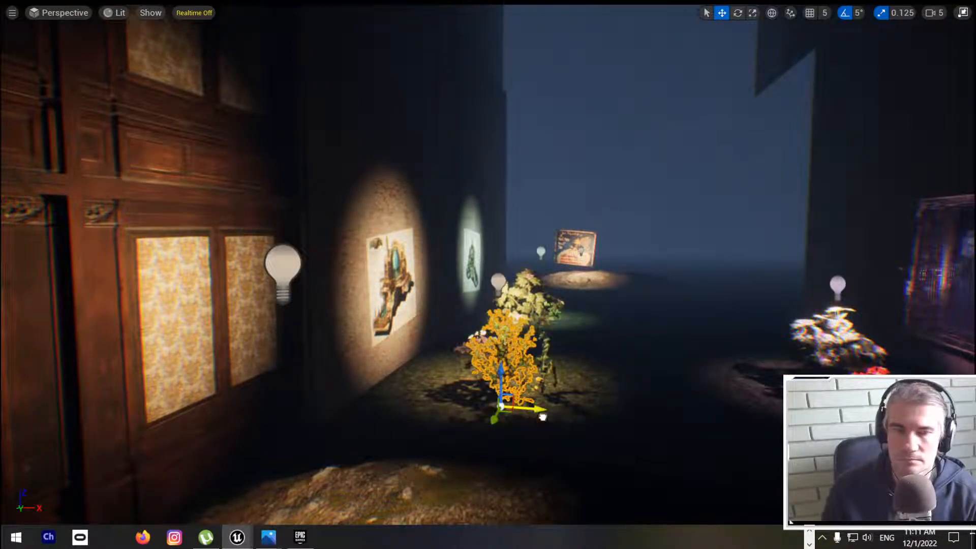
mouse_move(542, 416)
right_down()
mouse_move(605, 423)
mouse_move(568, 419)
mouse_move(455, 452)
right_up()
key(s)
key(w)
key(w)
key(s)
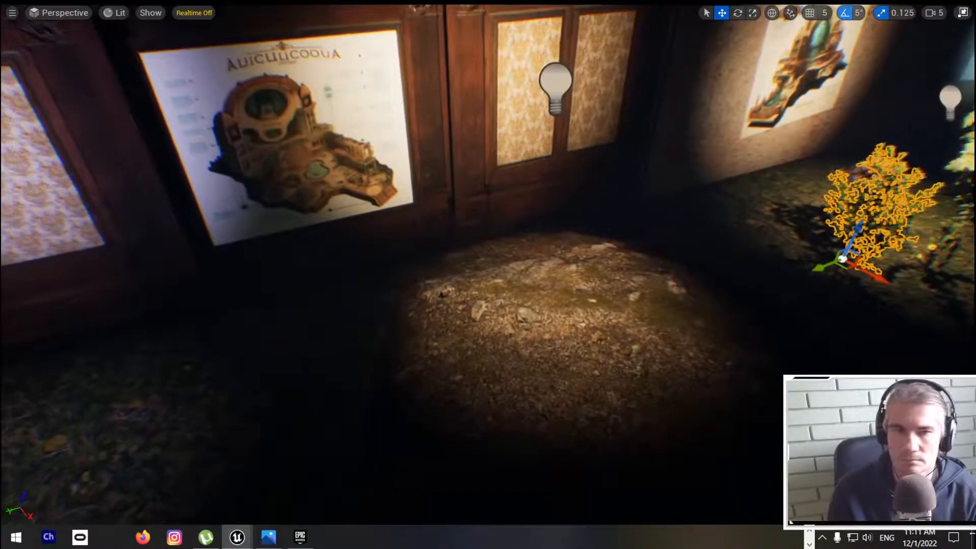
drag(824, 270, 514, 322)
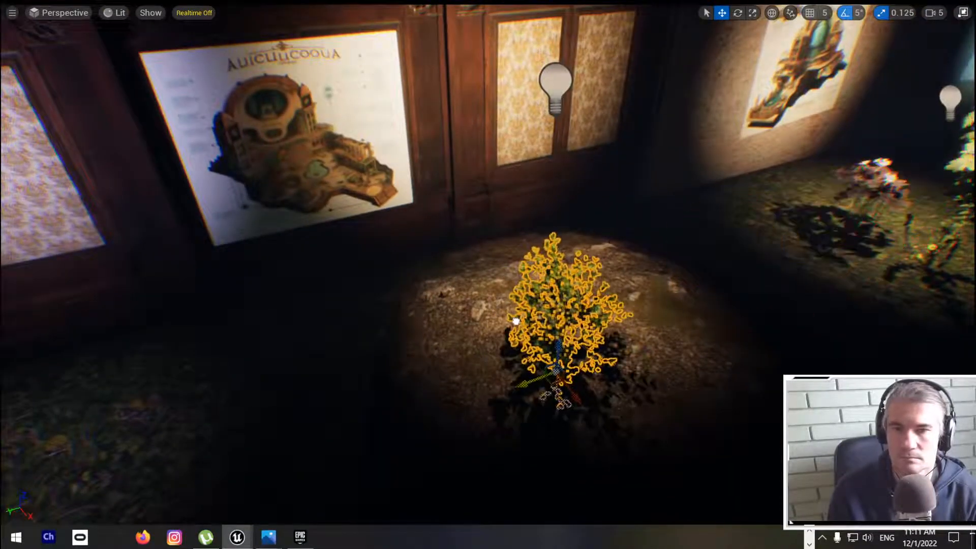
right_drag(513, 322, 607, 288)
Step: Raise the Boxwood to about Z 252 so its stem stands on the mound's surface
key(q)
key(a)
drag(493, 264, 485, 206)
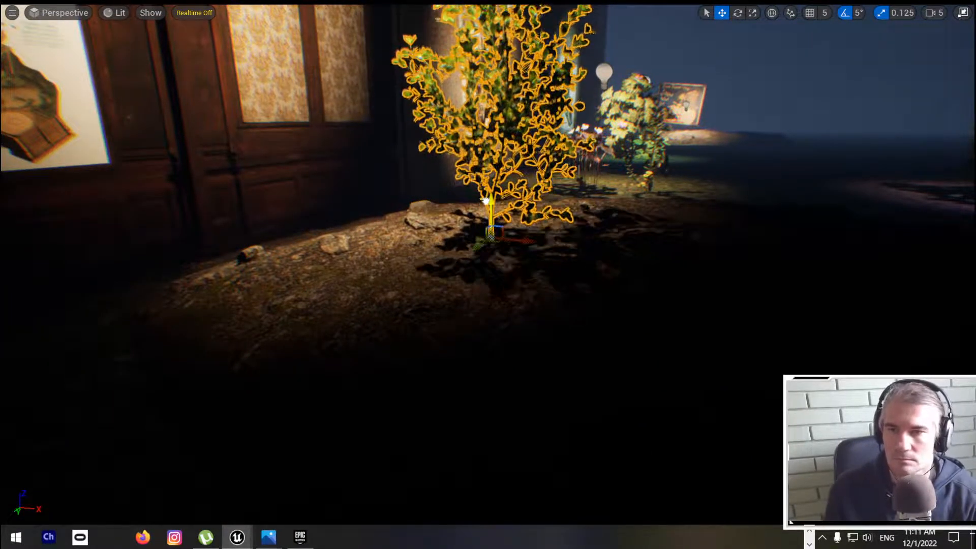
key(Escape)
key(d)
key(e)
right_drag(485, 206, 494, 187)
Step: Move the Purple Shamrock closer to the middle of its spotlit patch, to about X -14711, Y -2102
key(s)
right_drag(568, 232, 568, 232)
click(561, 235)
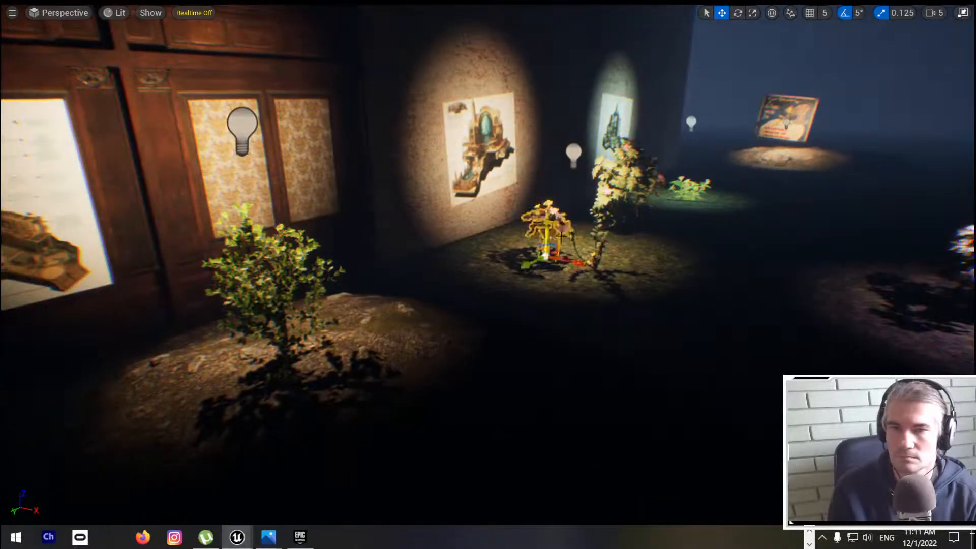
drag(524, 265, 529, 315)
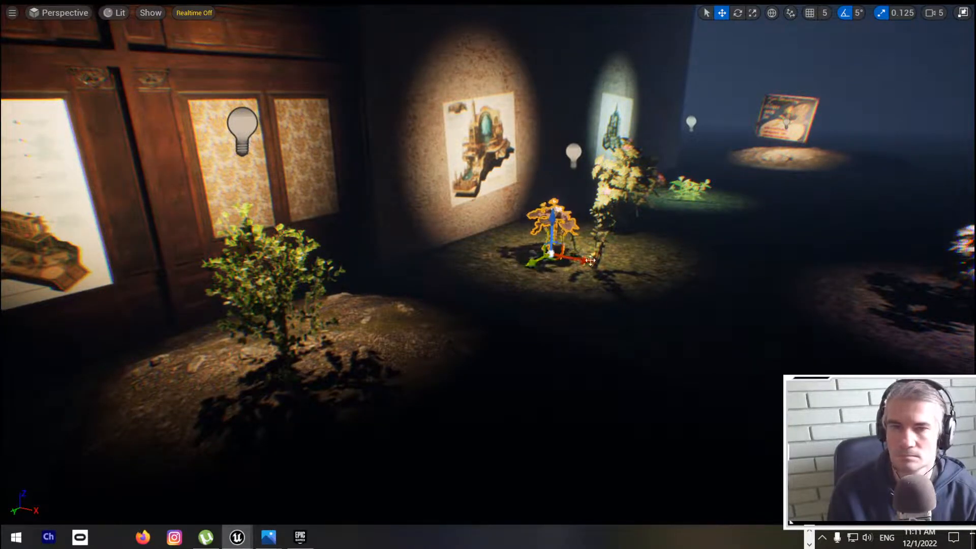
drag(590, 263, 614, 280)
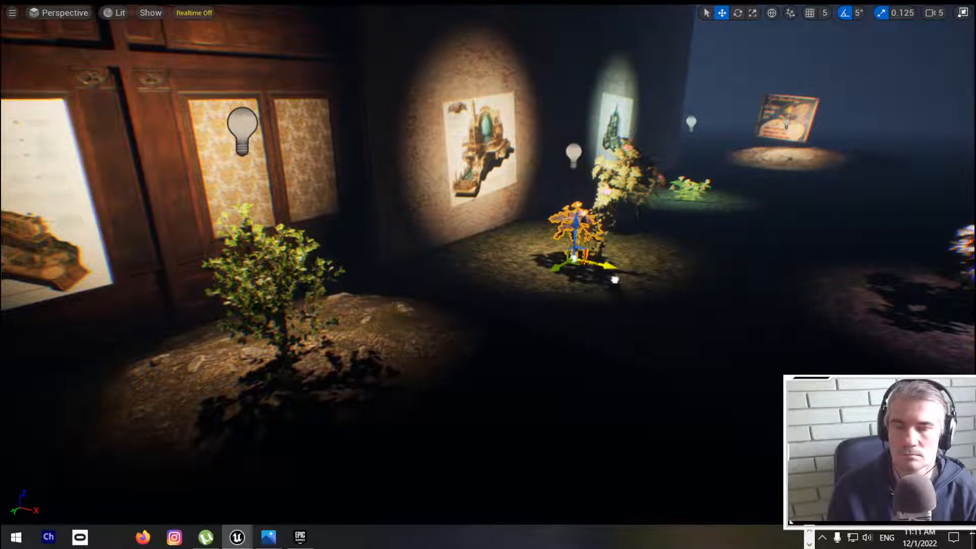
right_drag(614, 279, 754, 267)
Step: Leave the full-screen viewport, select the Boxwood on the mound and locate its mesh in the project's assets
key(F11)
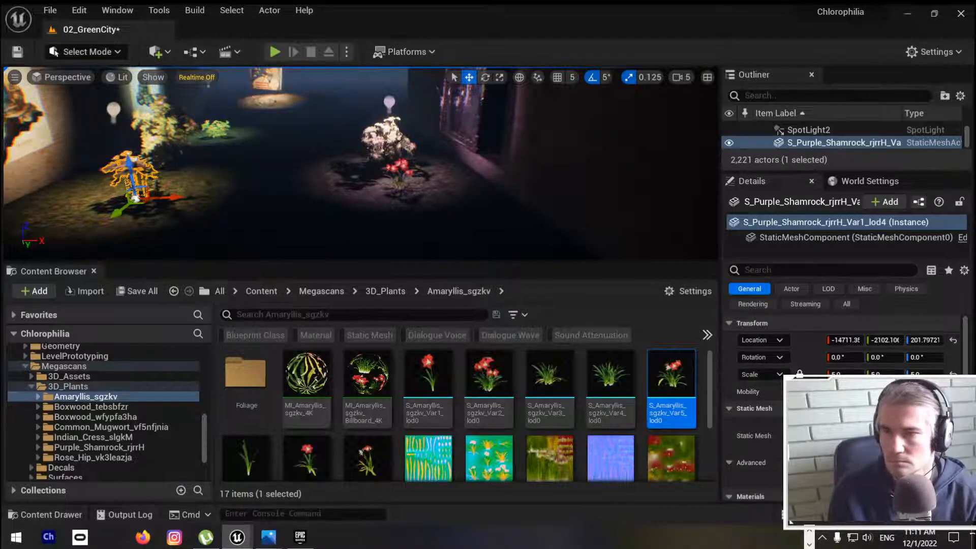
right_drag(436, 163, 284, 163)
click(422, 145)
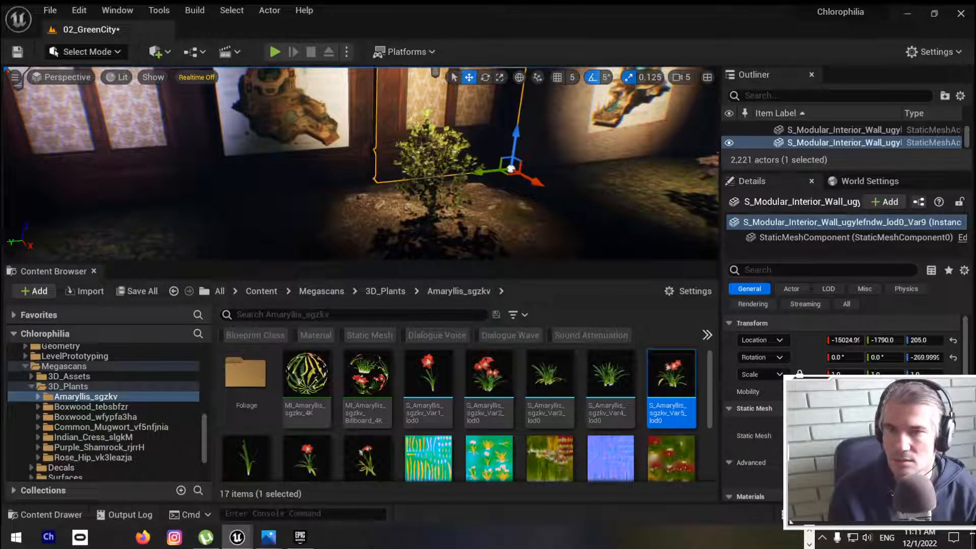
right_click(427, 148)
click(440, 144)
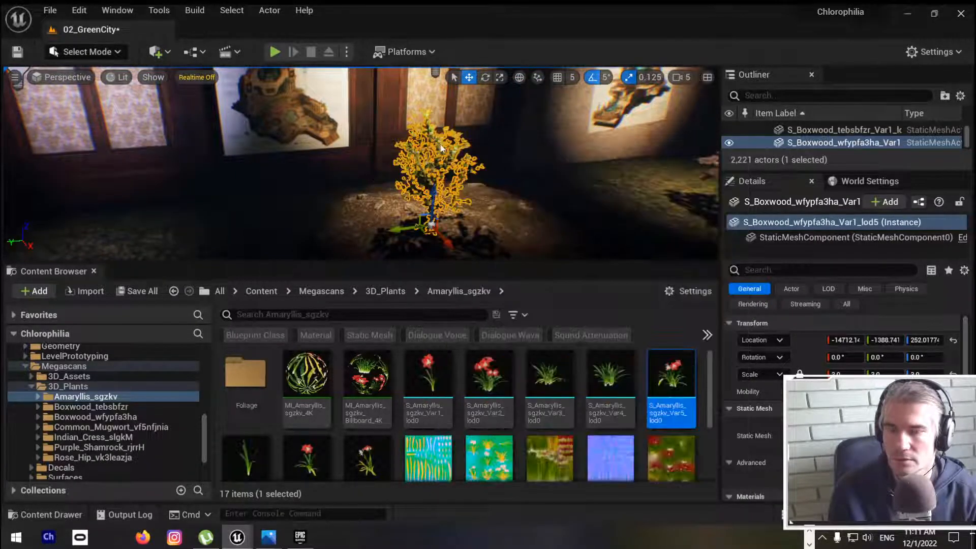
right_click(441, 147)
click(500, 173)
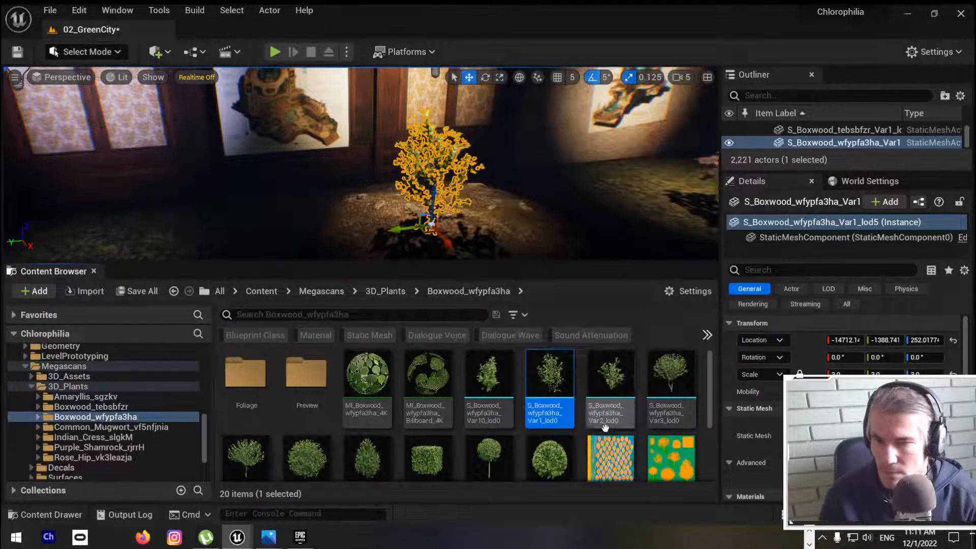
Step: Place the block-shaped Boxwood hedge mesh on the mound beside the taller Boxwood
right_drag(473, 188, 513, 218)
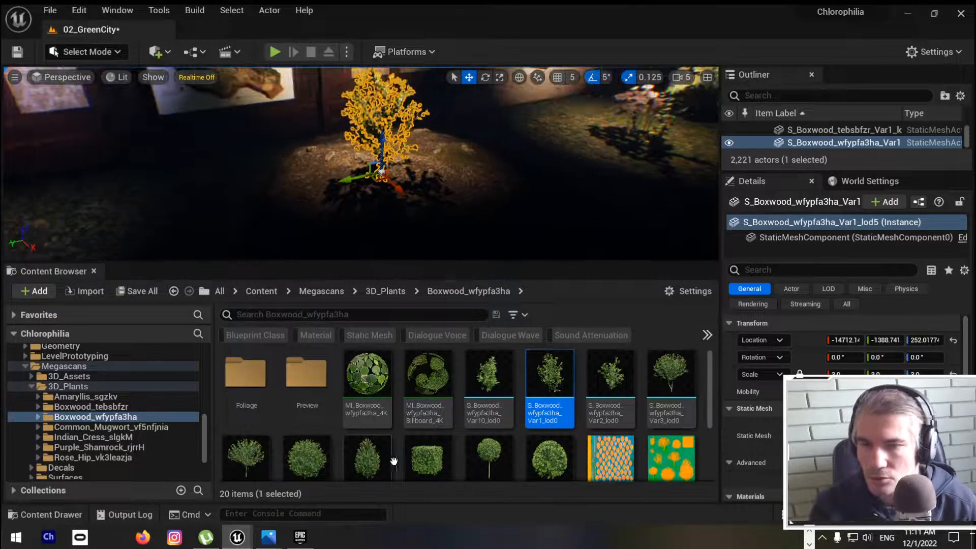
drag(426, 458, 283, 174)
right_drag(283, 174, 438, 203)
key(F11)
key(s)
key(w)
drag(329, 338, 374, 303)
Step: Enlarge the Boxwood hedge on the mound so it becomes wider and taller
key(r)
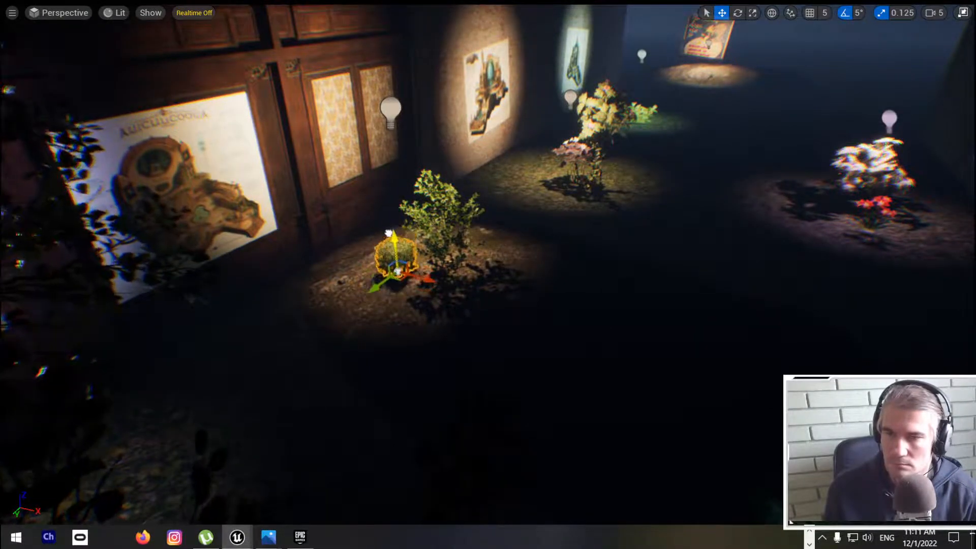
drag(427, 282, 447, 285)
drag(395, 242, 396, 230)
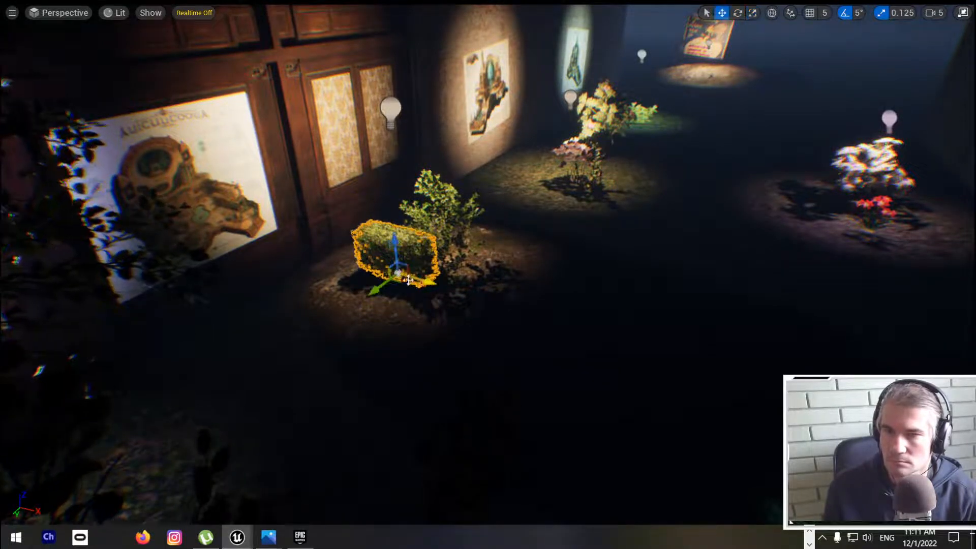
Step: Move the enlarged hedge behind the taller Boxwood, toward the far edge of the mound
key(e)
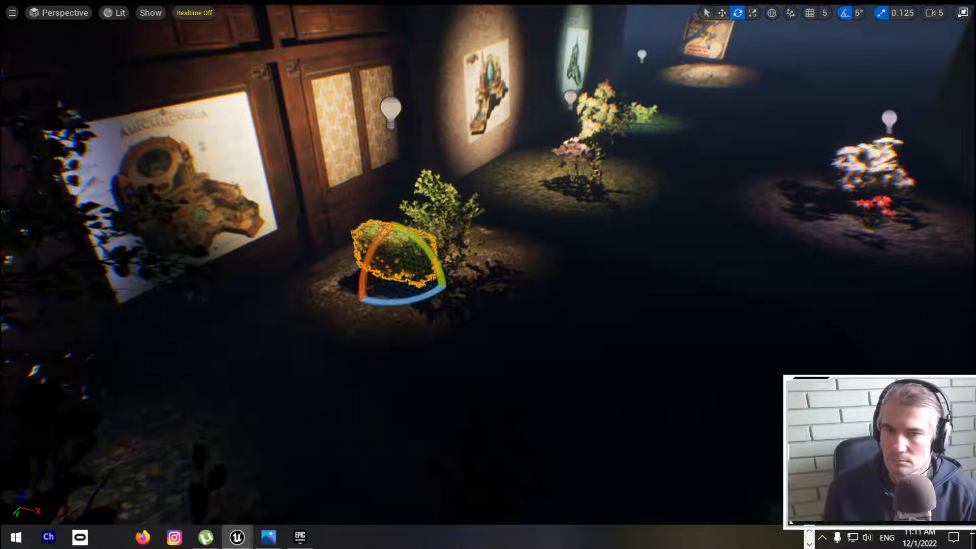
key(w)
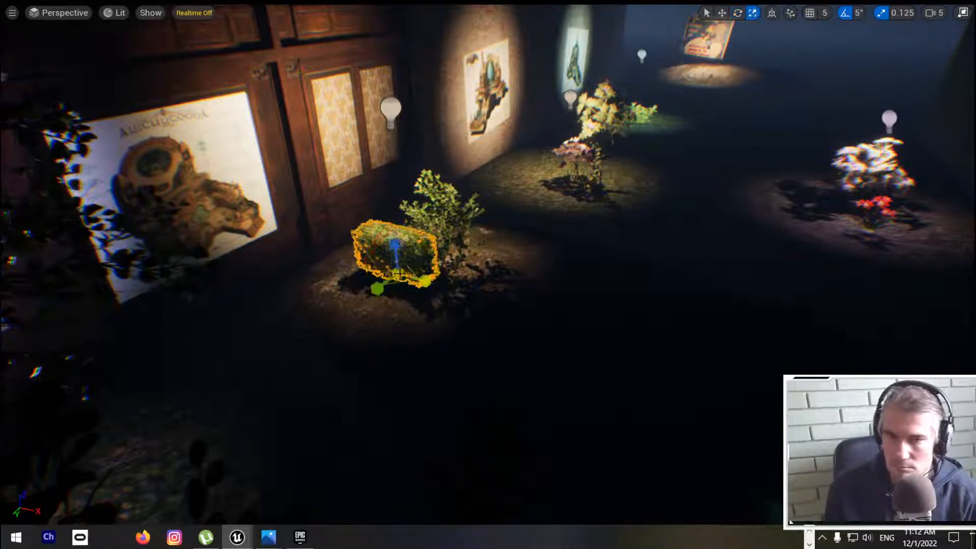
drag(375, 289, 450, 246)
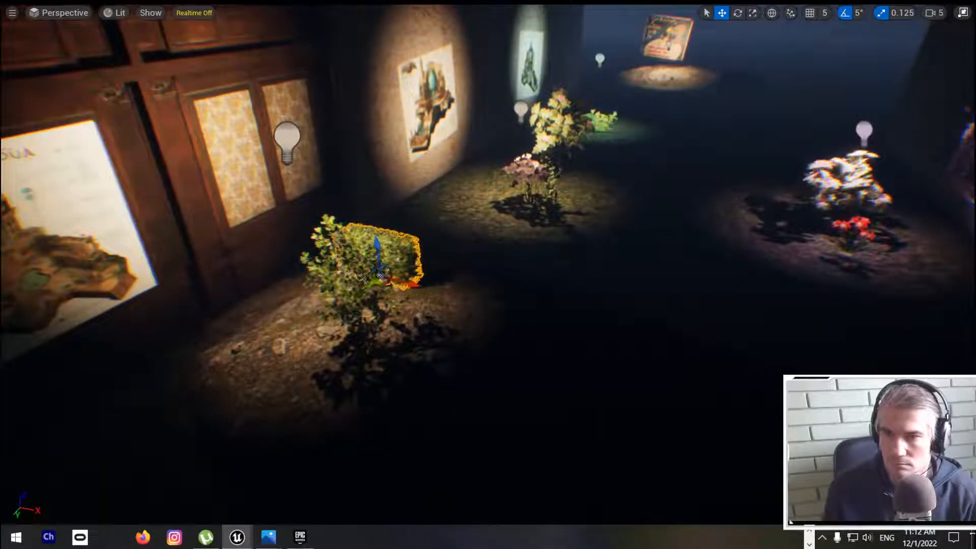
Step: Move the Boxwood hedge farther along the mound away from the taller Boxwood, then make it wider and taller
drag(413, 283, 484, 317)
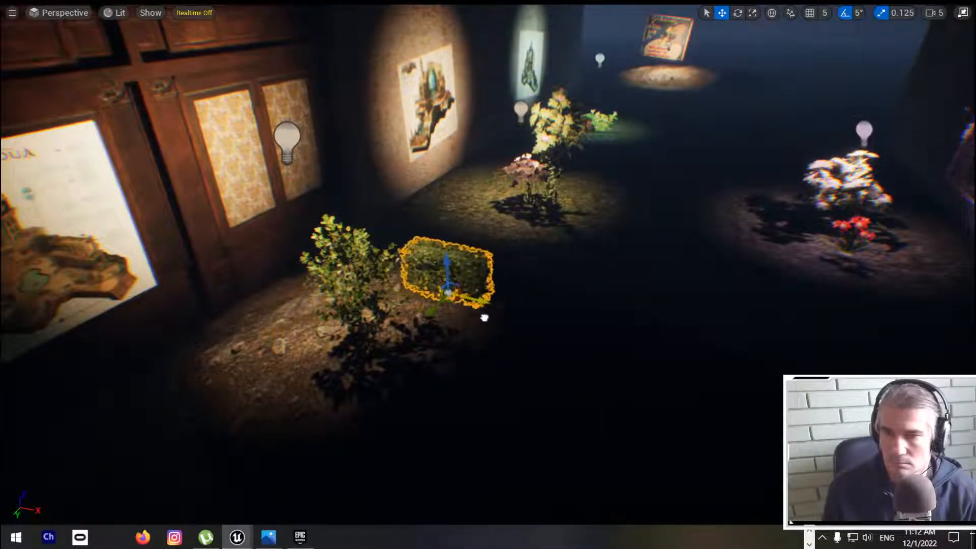
key(e)
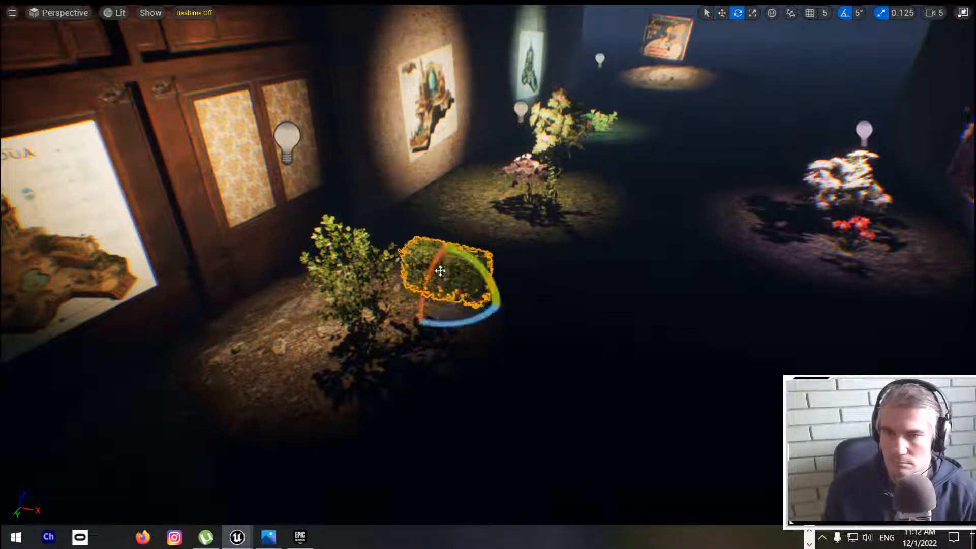
key(r)
drag(479, 297, 503, 305)
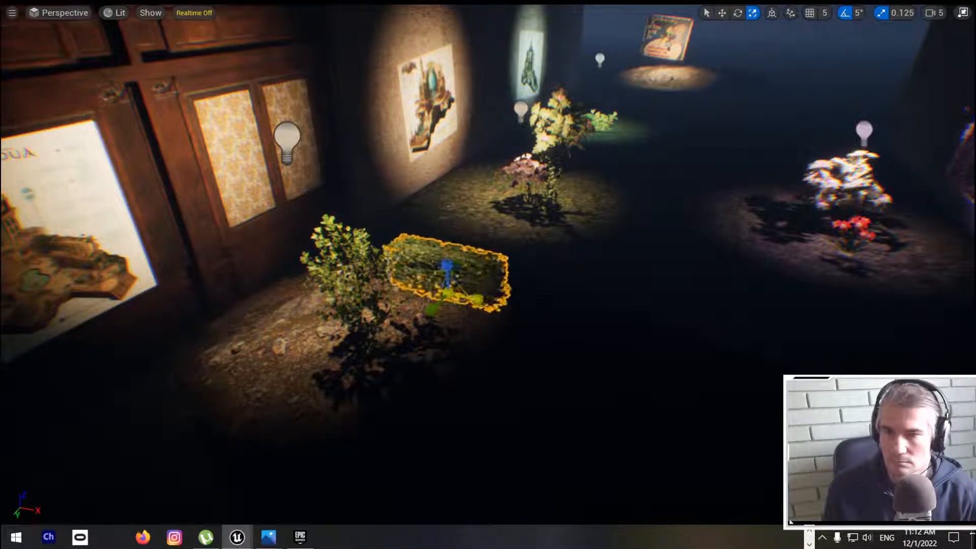
drag(445, 262, 445, 255)
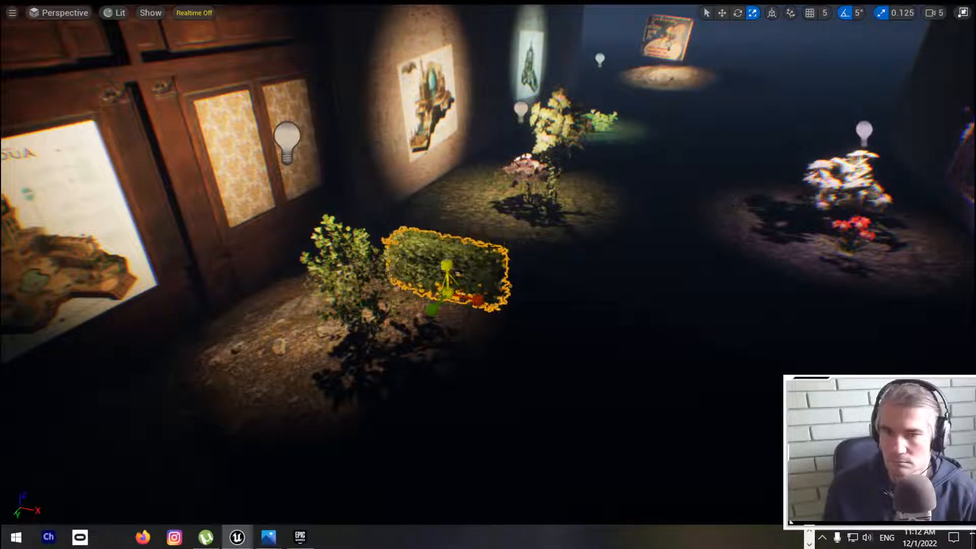
key(Escape)
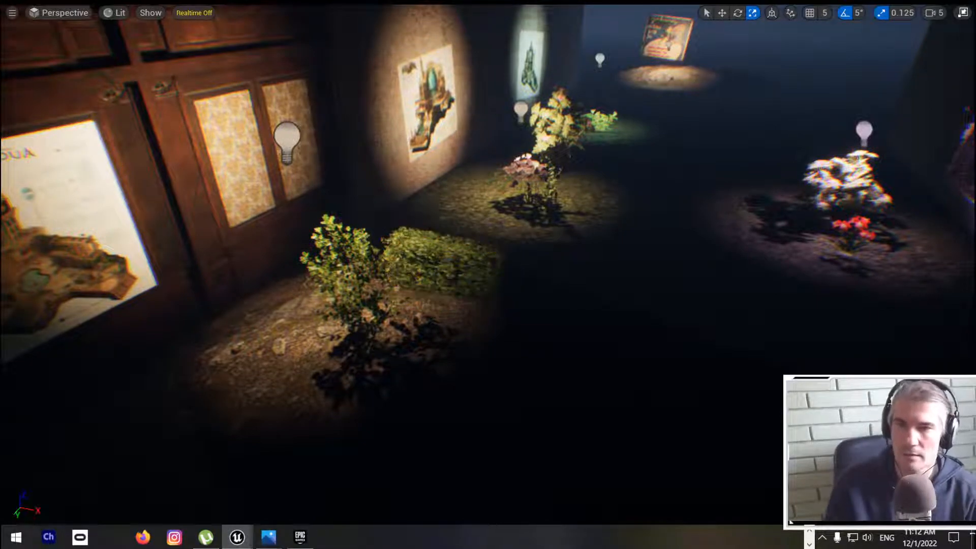
Step: Play the level and walk around the mound, the hedge and the neighbouring flowers to examine their placement and scale
mouse_move(446, 255)
right_down()
mouse_move(472, 224)
mouse_move(478, 234)
mouse_move(467, 211)
mouse_move(492, 215)
mouse_move(455, 216)
right_up()
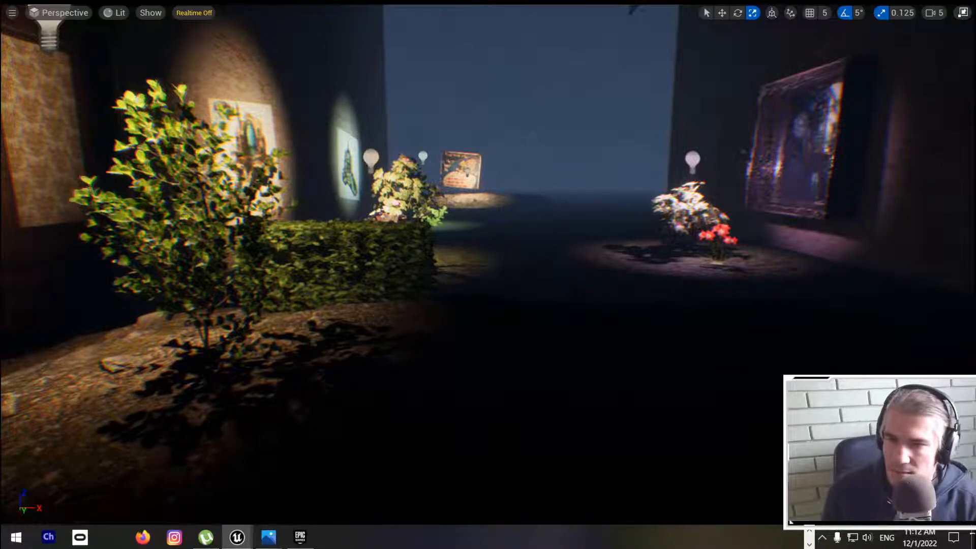
key(alt+p)
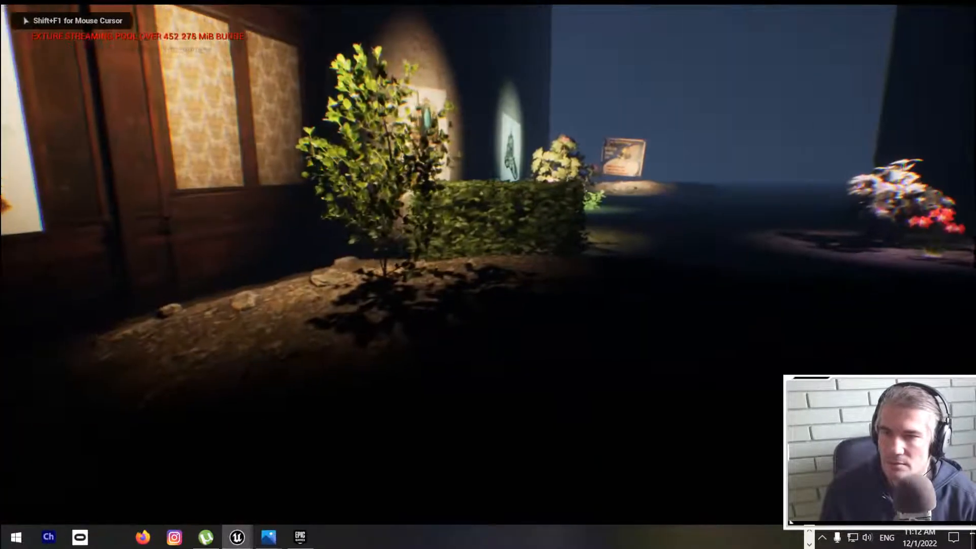
key(w)
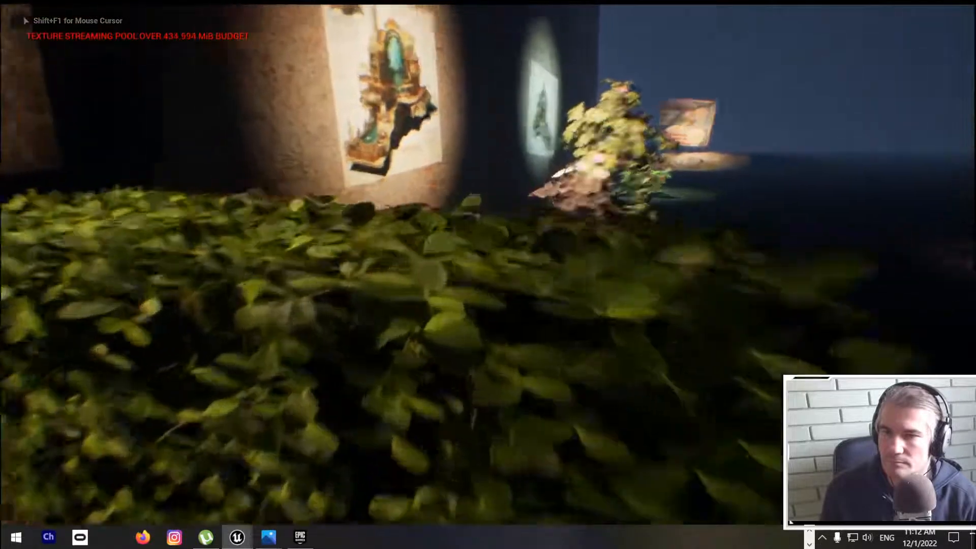
key(w)
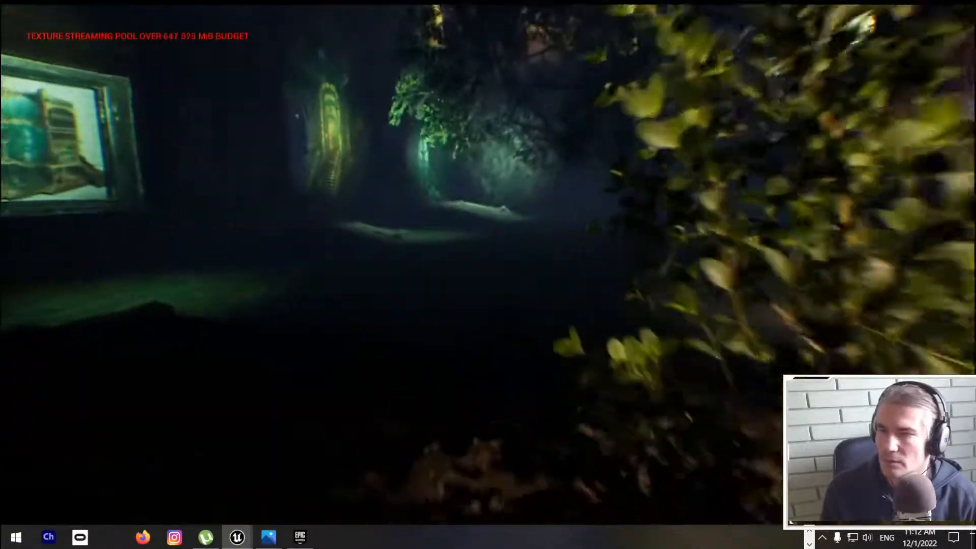
key(w)
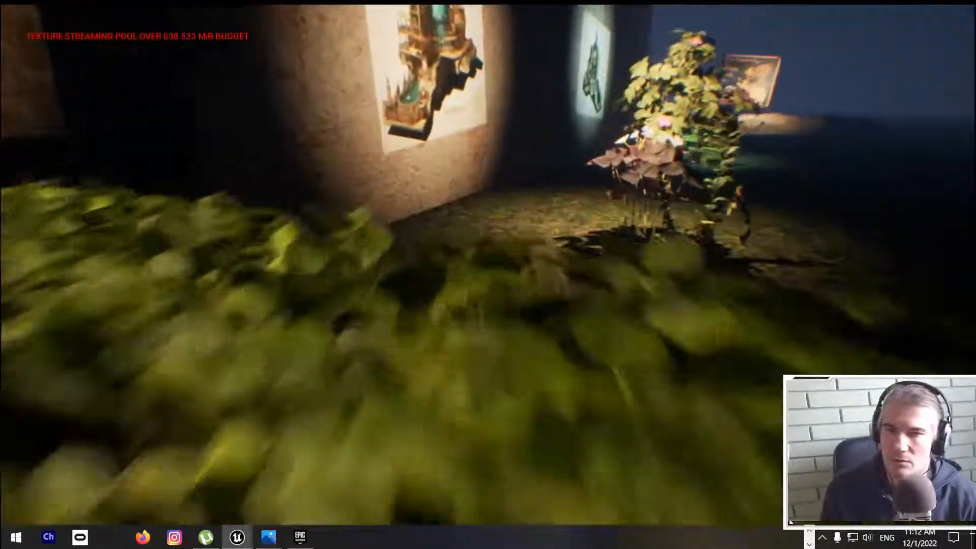
key(w)
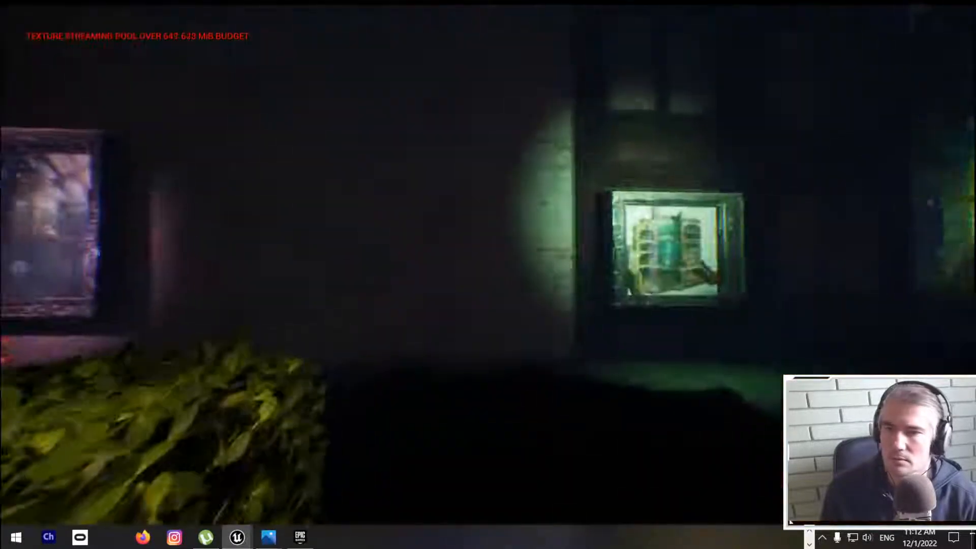
key(w)
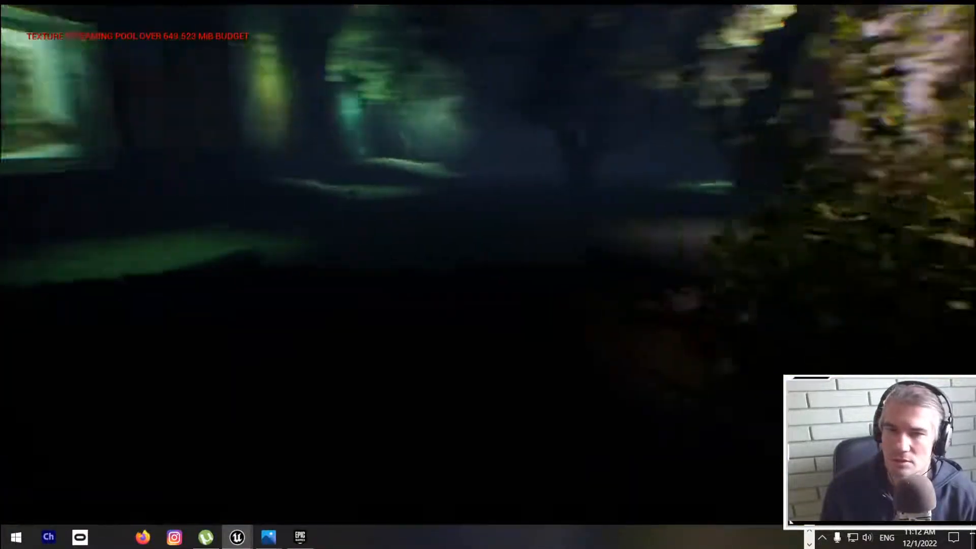
key(w)
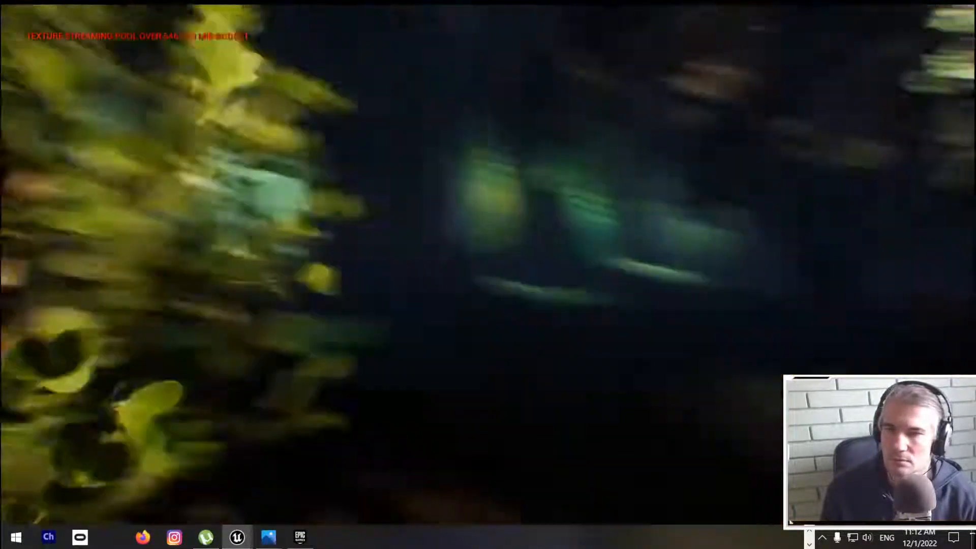
key(w)
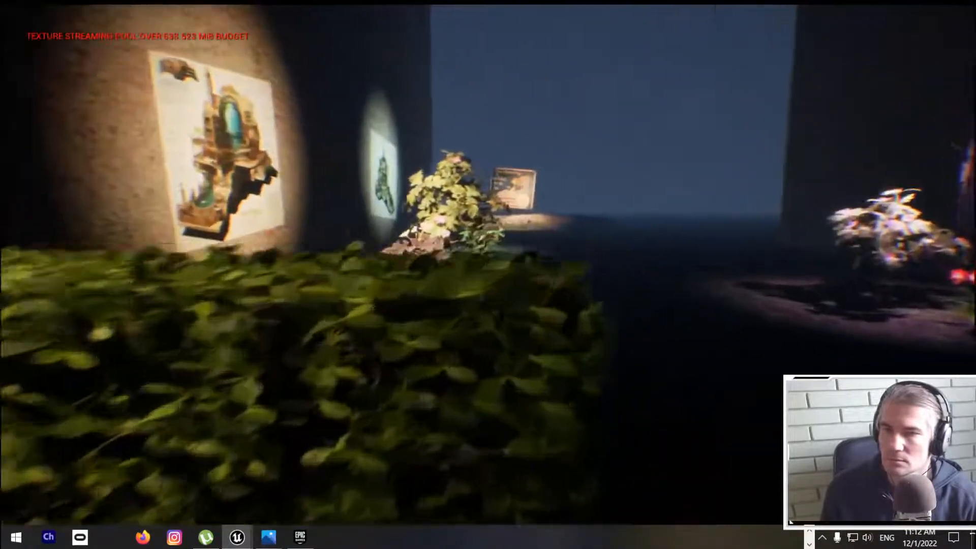
key(w)
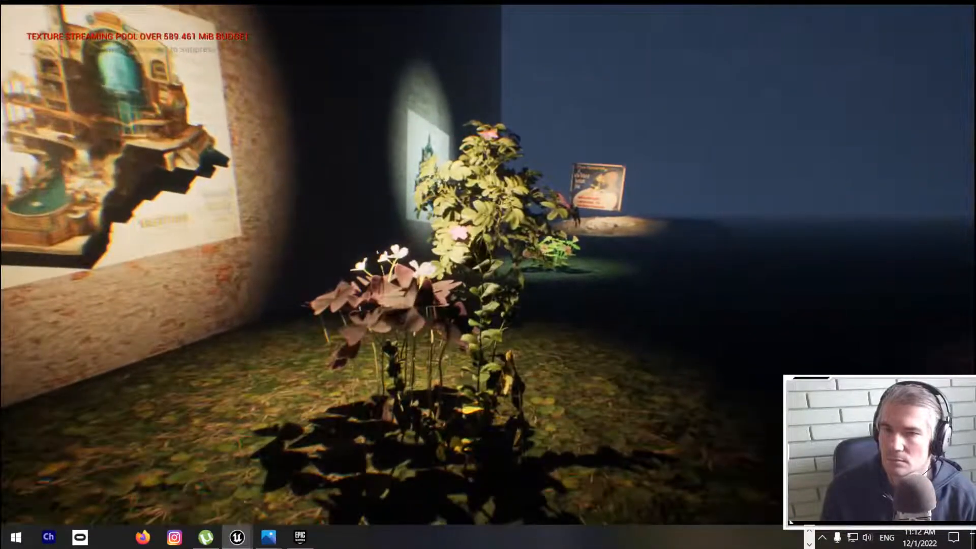
key(w)
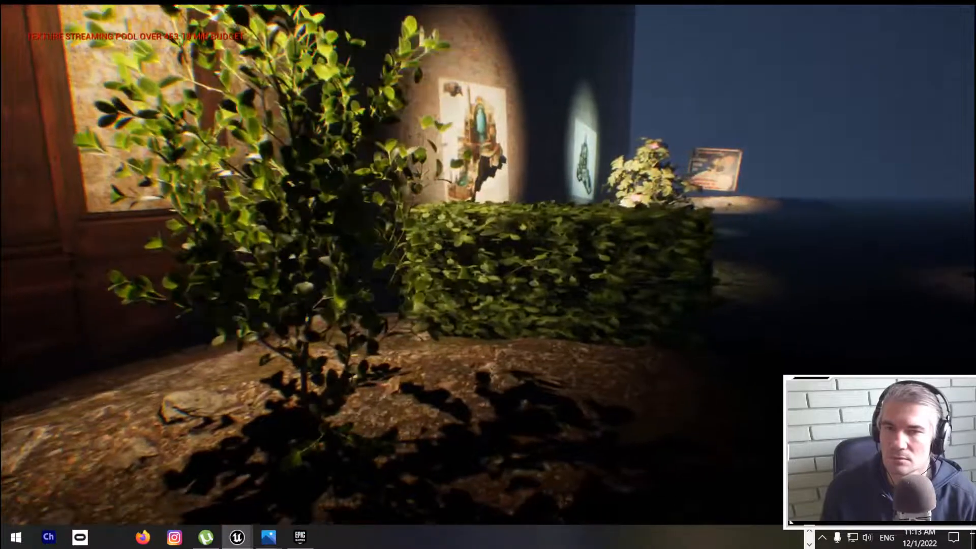
key(Escape)
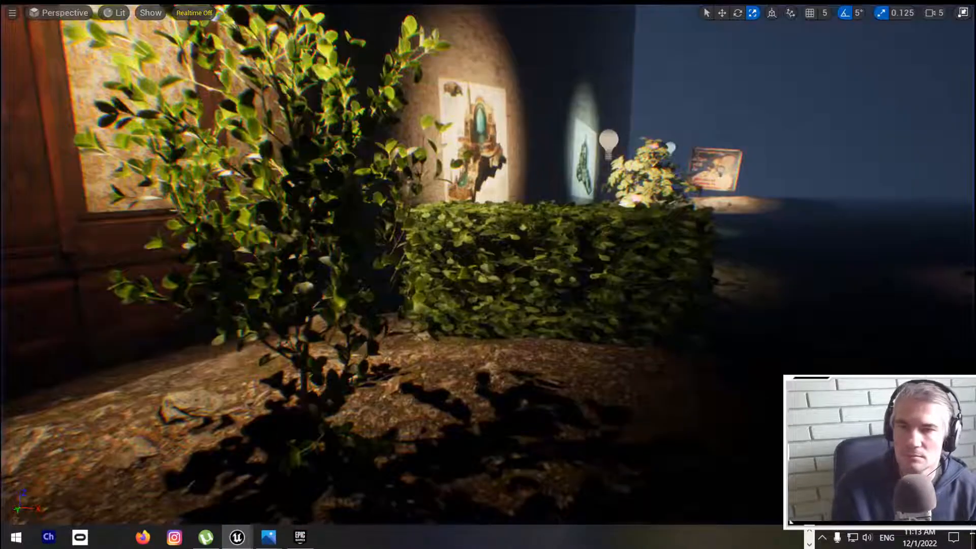
Step: Leave the full-screen viewport and select the taller Boxwood on the mound
right_drag(624, 433, 601, 455)
key(F11)
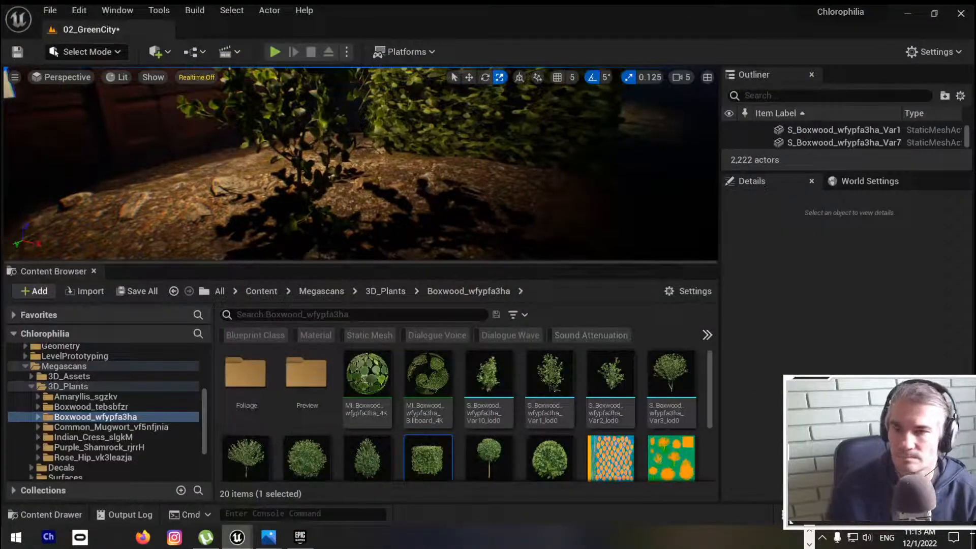
click(388, 168)
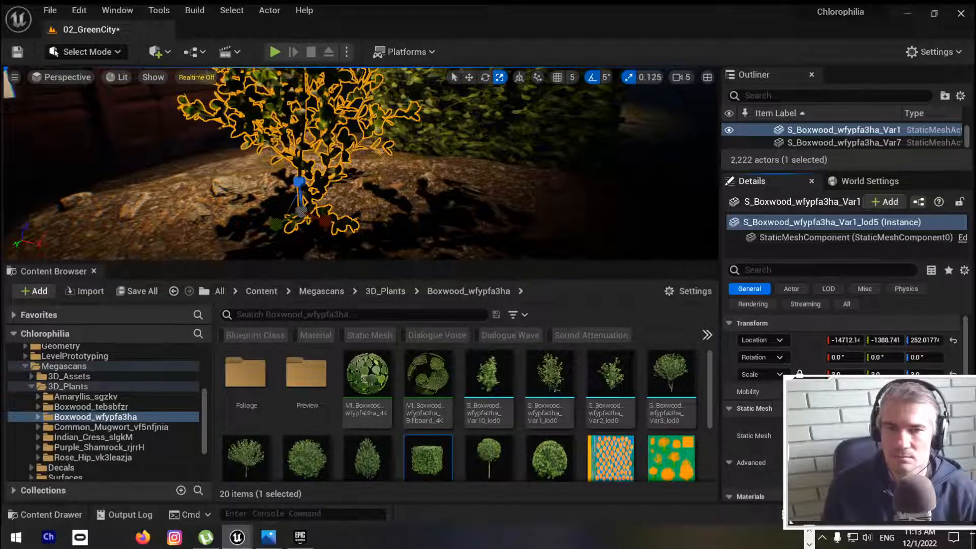
right_drag(362, 163, 387, 142)
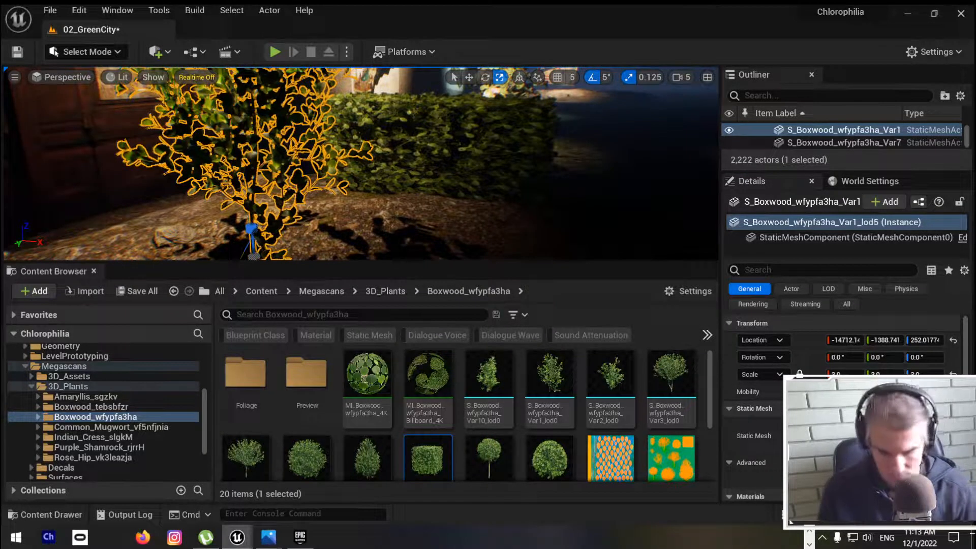
Step: Play the level again and walk up to the taller Boxwood to examine its foliage, then stop playing
key(alt+p)
click(468, 175)
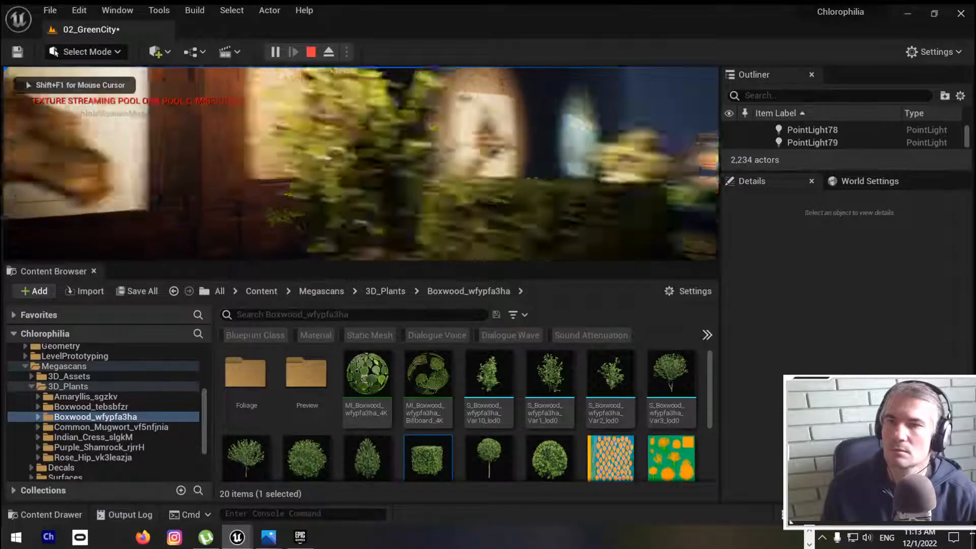
key(w)
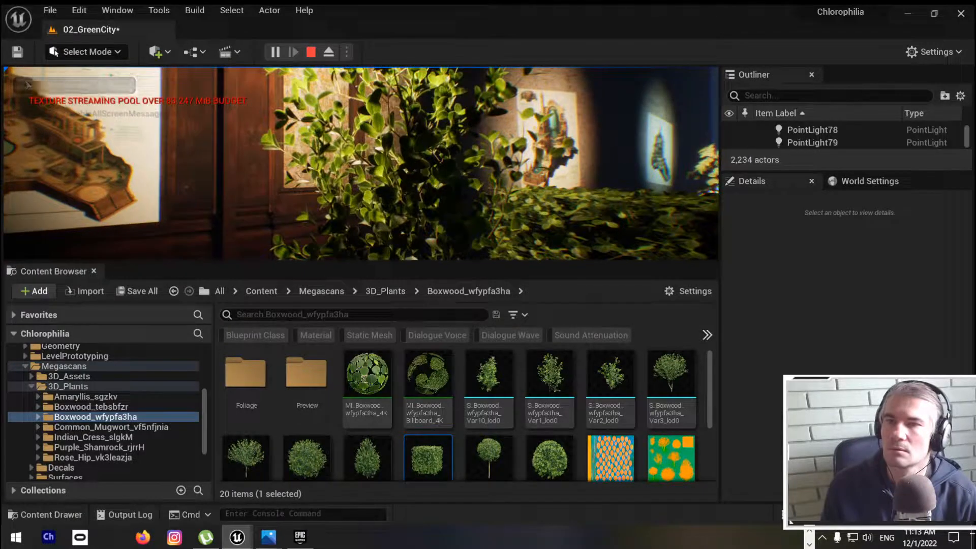
key(Escape)
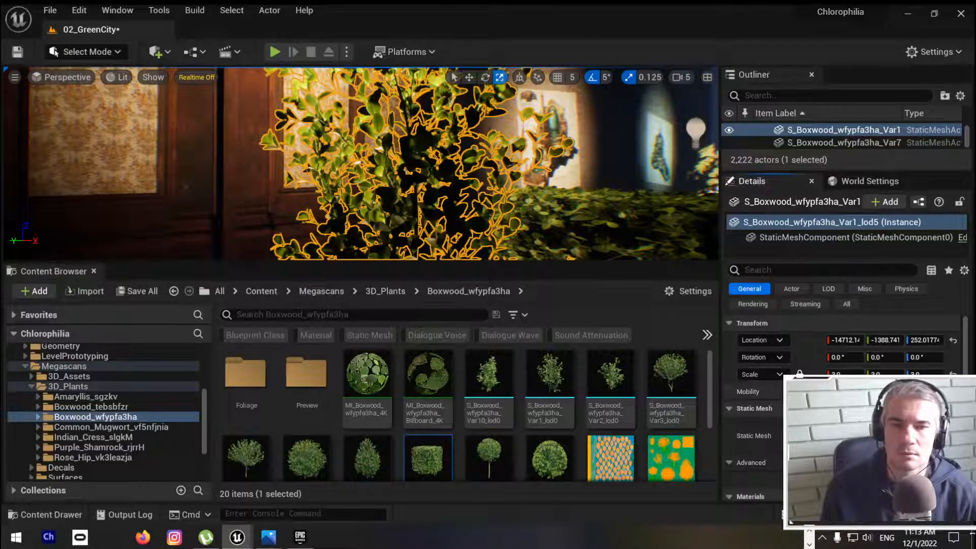
Step: Select the Black Alder tree SM_BlackAlder_Field_5, search its details for wind settings, and clear the search
right_drag(458, 162, 167, 162)
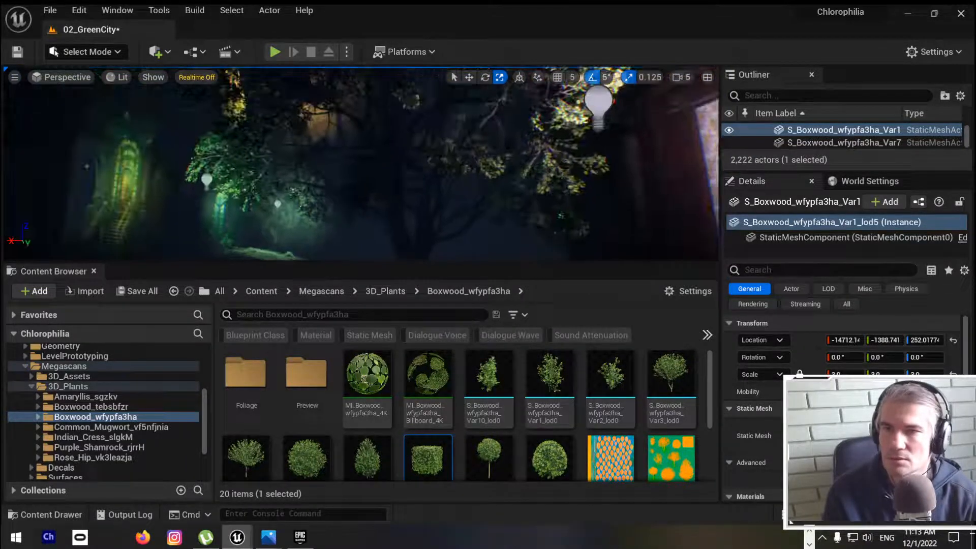
click(421, 203)
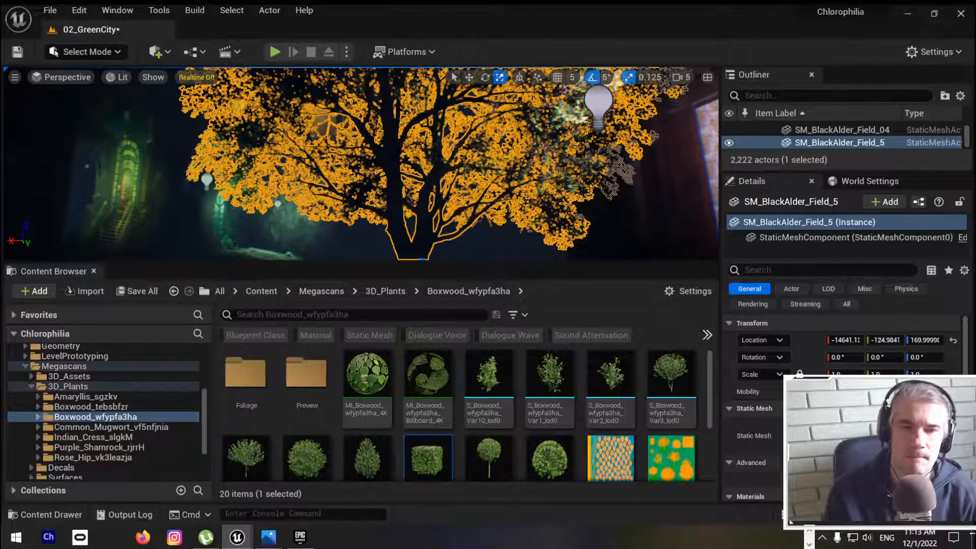
right_drag(421, 162, 487, 219)
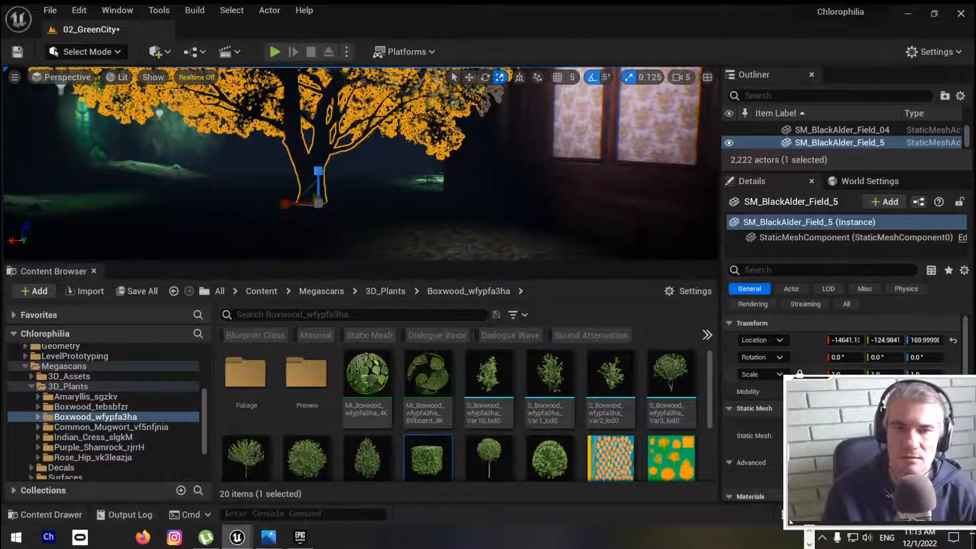
click(755, 270)
text(ind)
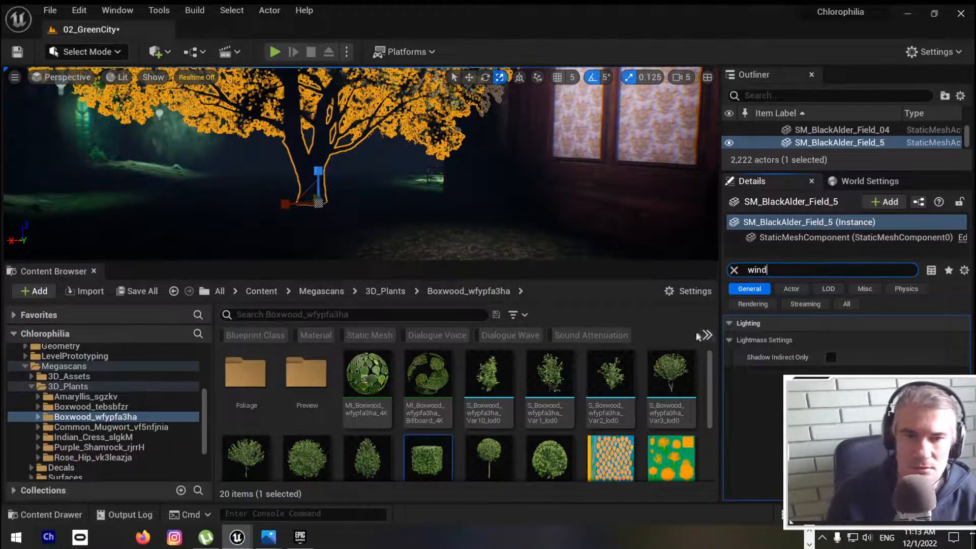
key(BackSpace)
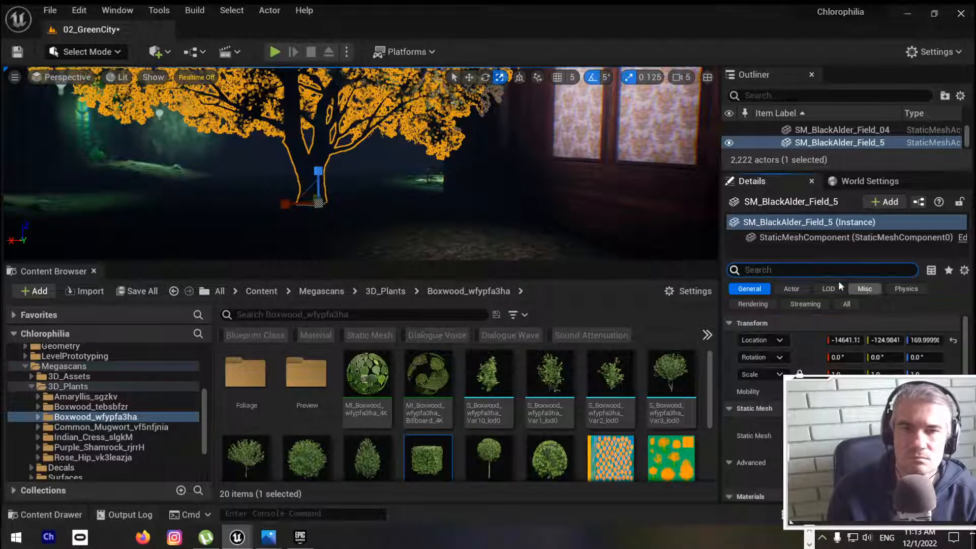
Step: Select the taller Boxwood on the mound again and examine its physics, constraint and collision properties
right_drag(407, 168, 660, 203)
right_drag(229, 152, 442, 86)
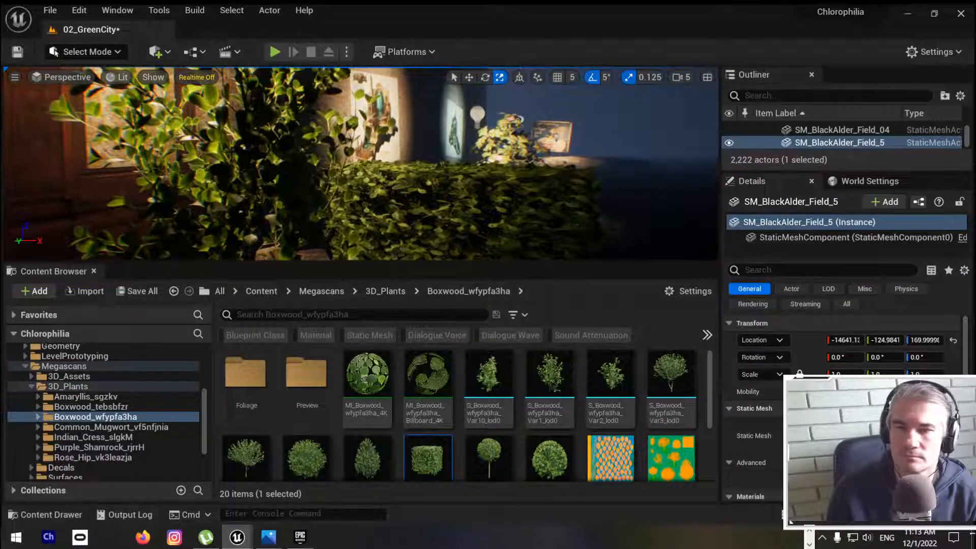
click(212, 178)
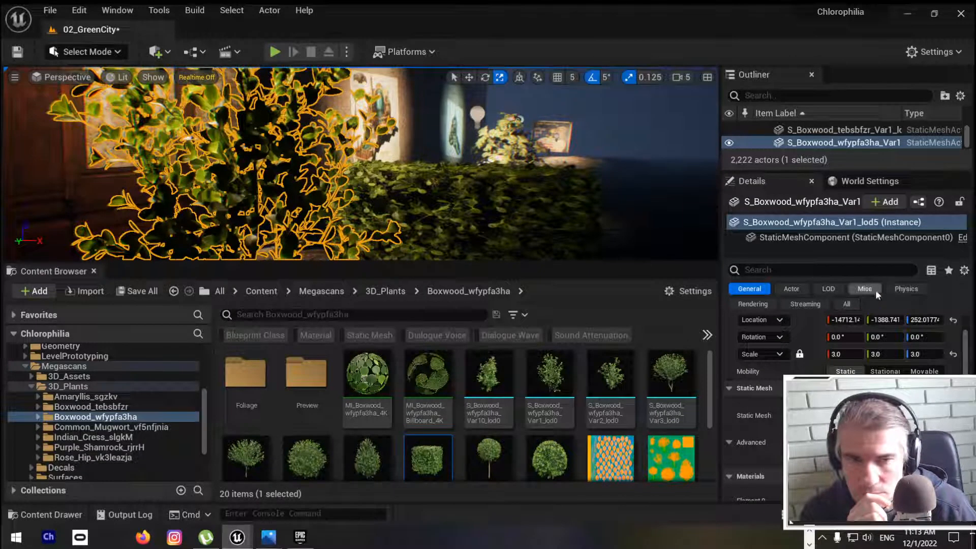
click(896, 290)
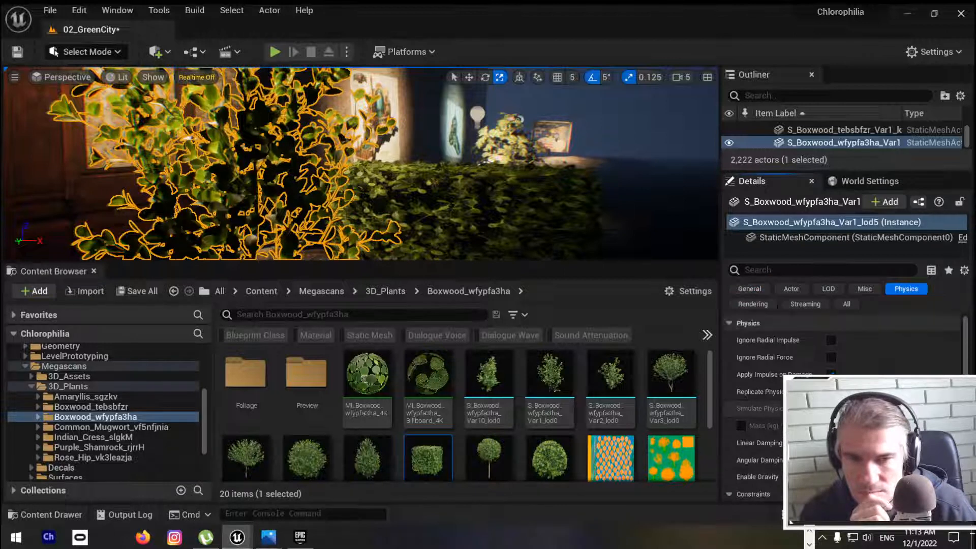
scroll(916, 359, down, 3)
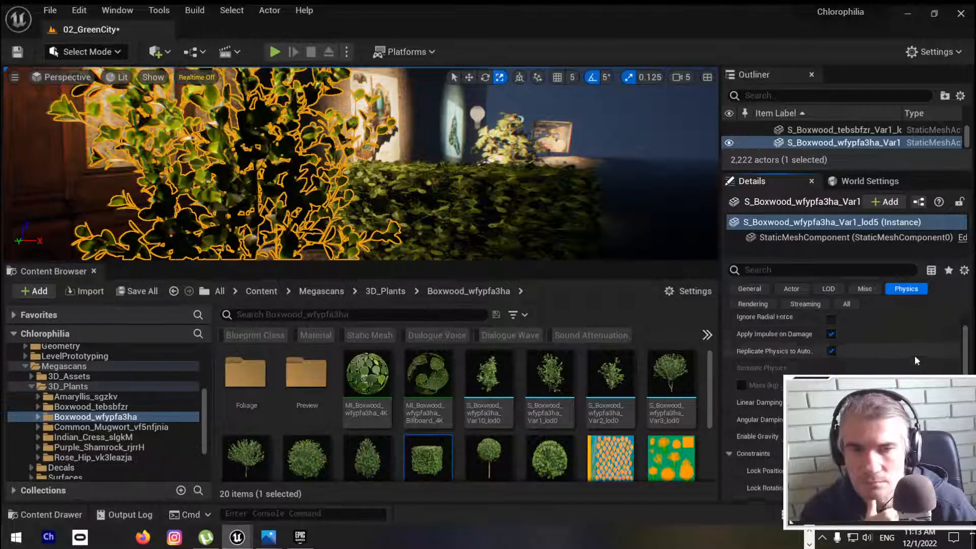
scroll(911, 358, up, 3)
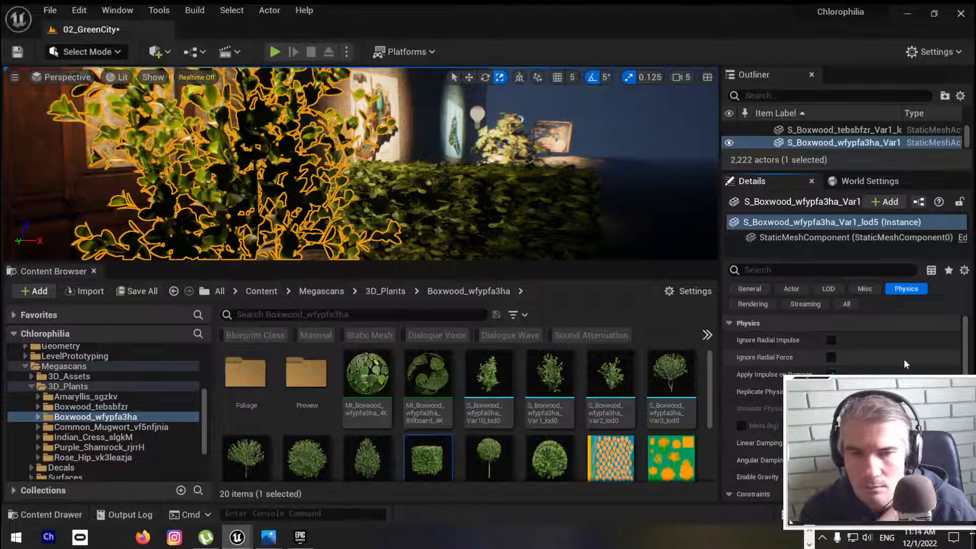
scroll(903, 363, down, 4)
scroll(903, 359, down, 3)
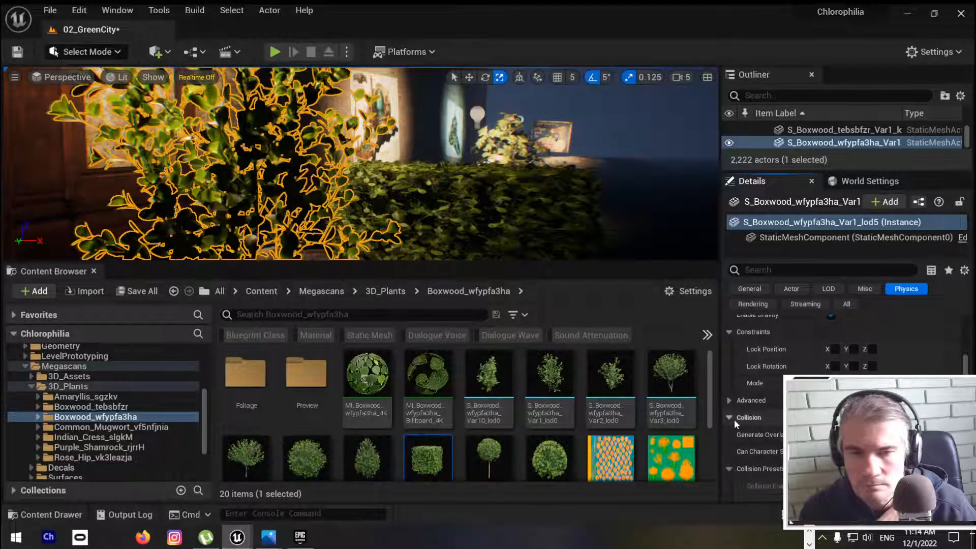
scroll(732, 417, up, 5)
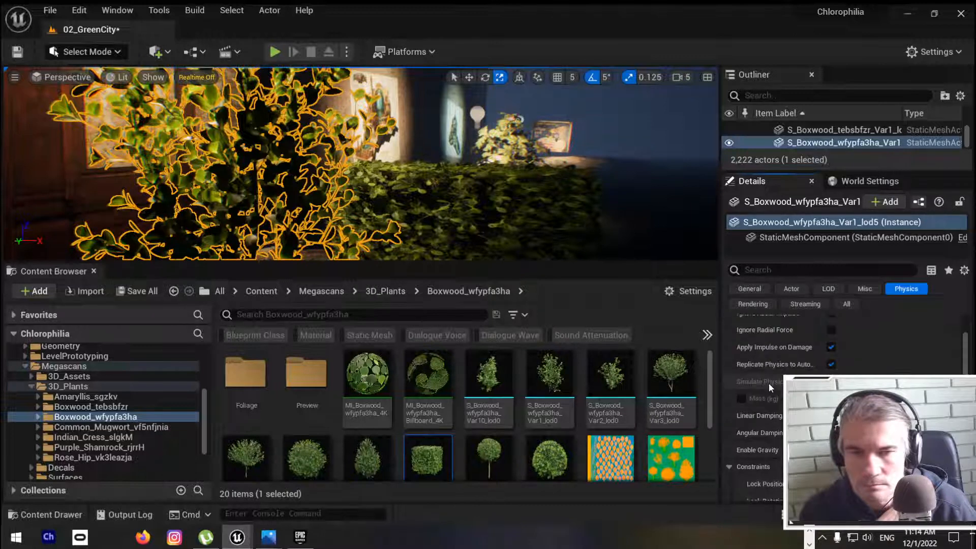
Step: Review the taller Boxwood's remaining physics properties, and inspect the plant up close in a full-screen viewport
scroll(778, 388, down, 2)
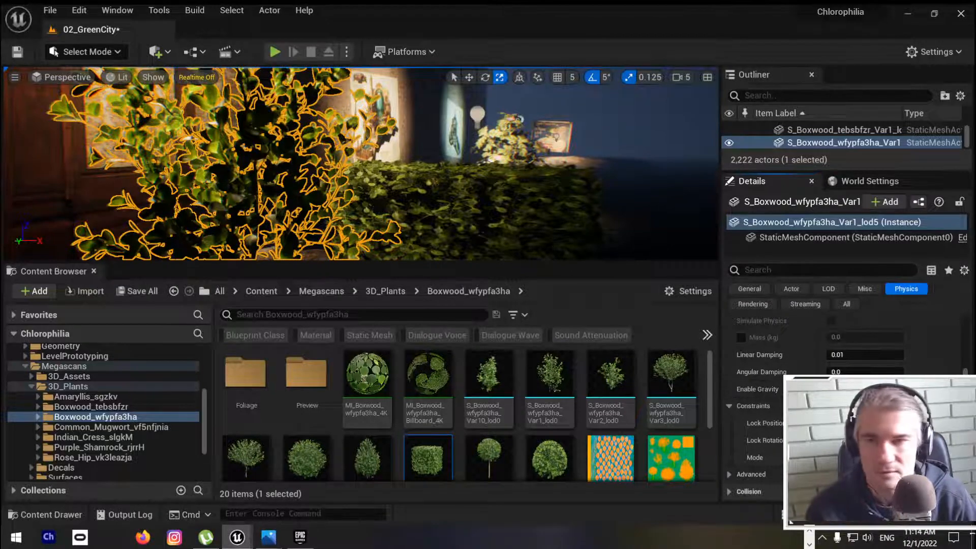
right_drag(417, 155, 369, 188)
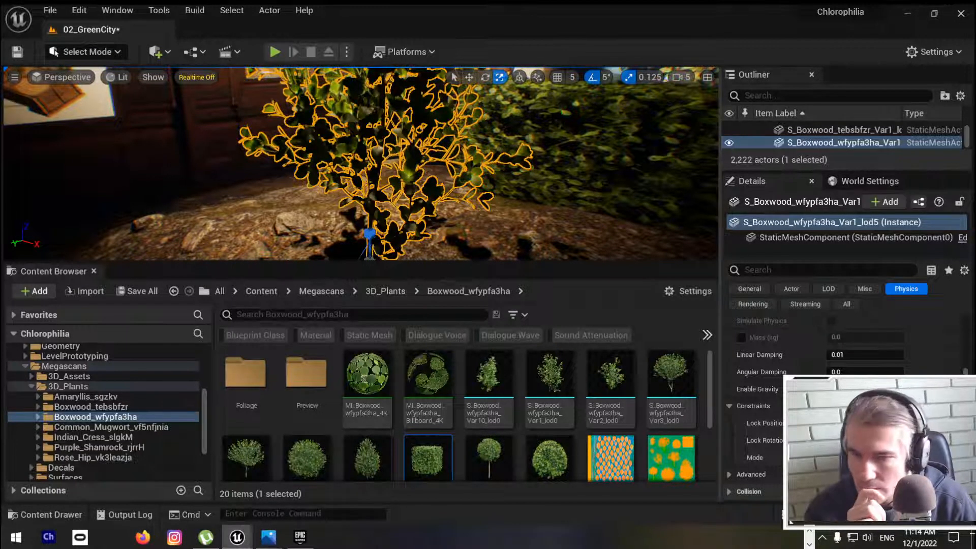
right_drag(452, 120, 366, 115)
key(F11)
key(f)
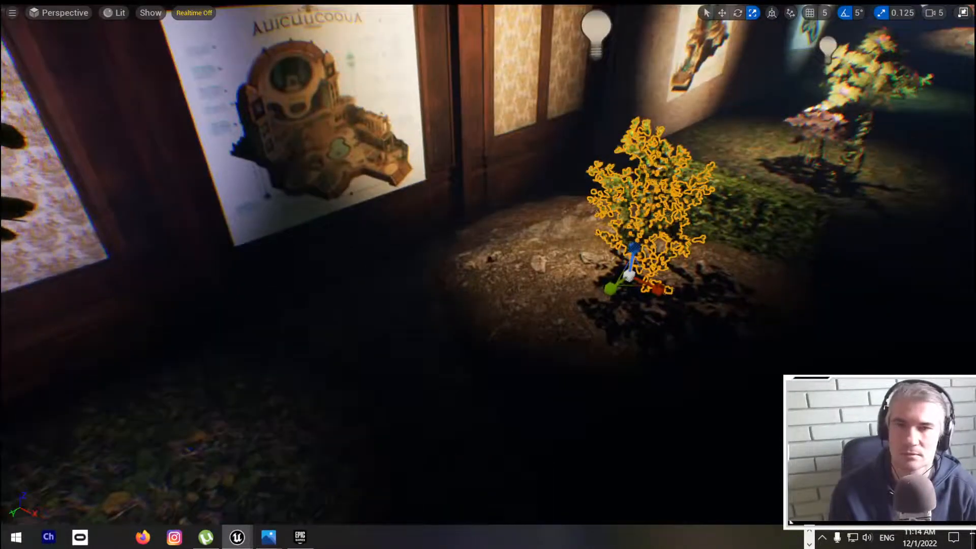
scroll(488, 274, up, 3)
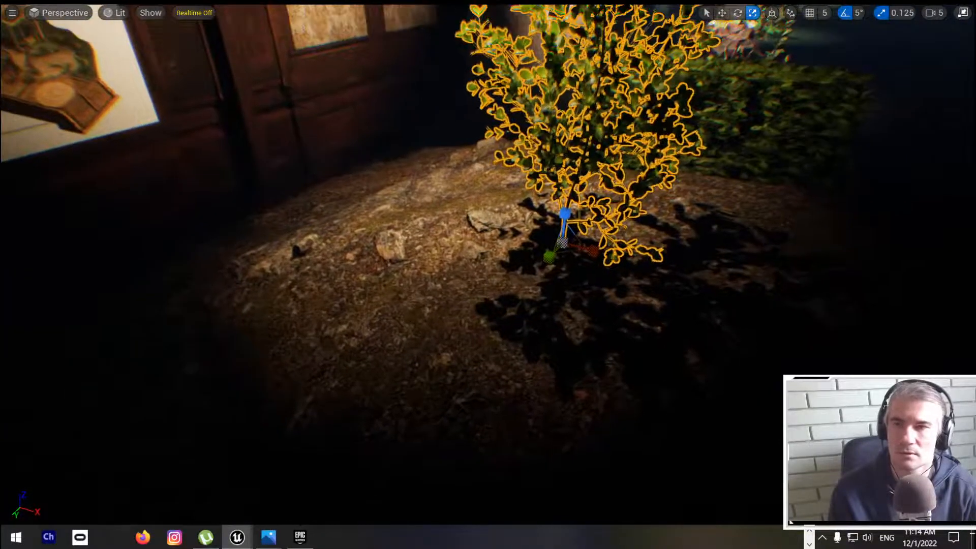
right_drag(487, 274, 488, 305)
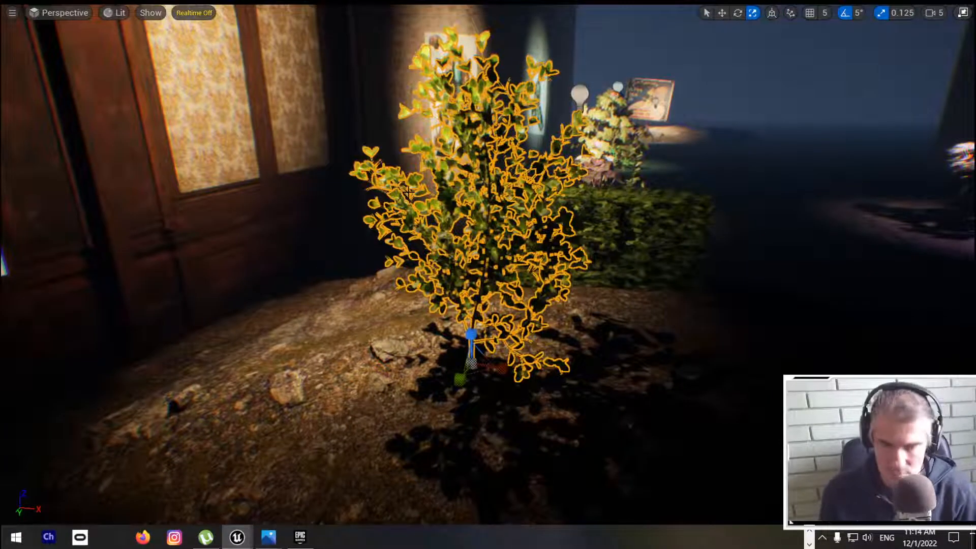
Step: Play the level full screen and walk past the taller Boxwood to the rose bush to examine the foliage, then stop playing
key(alt+p)
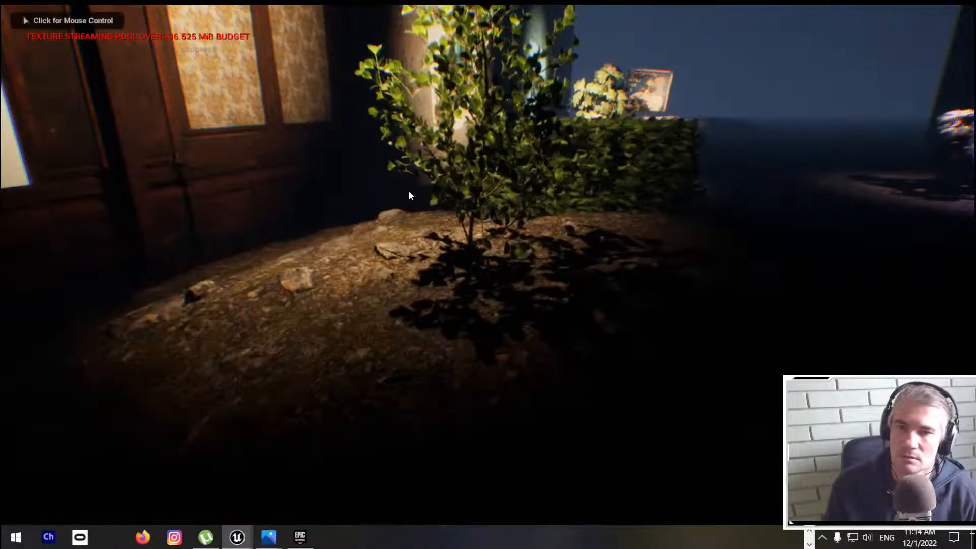
click(408, 190)
key(w)
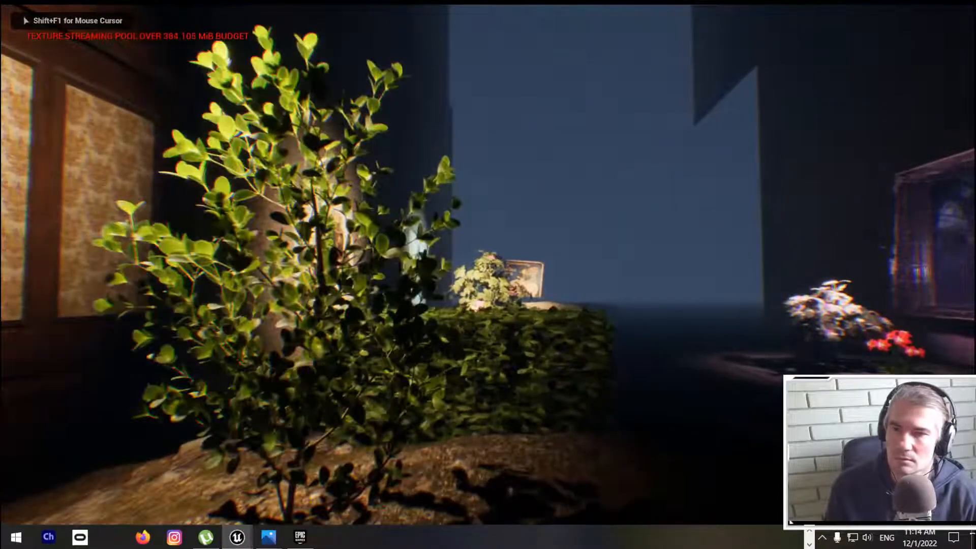
key(w)
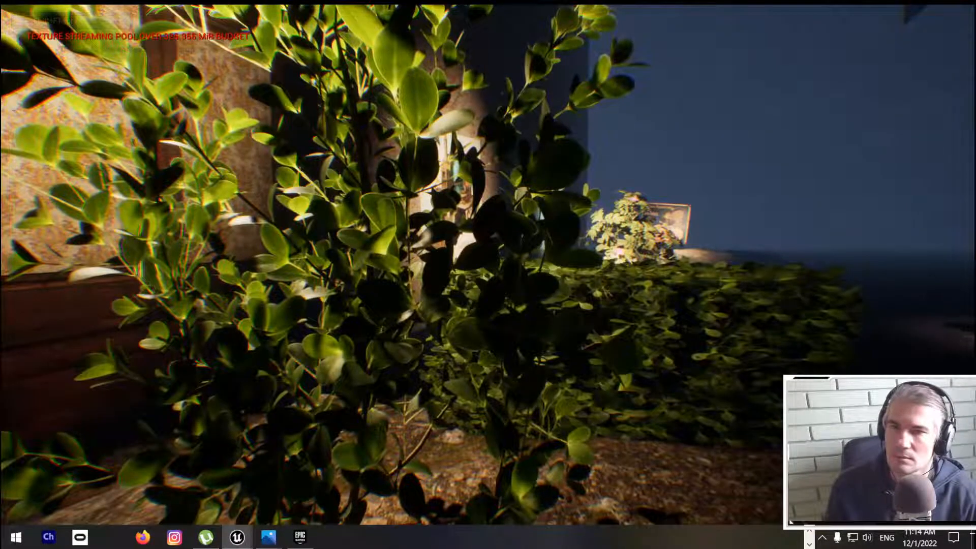
key(w)
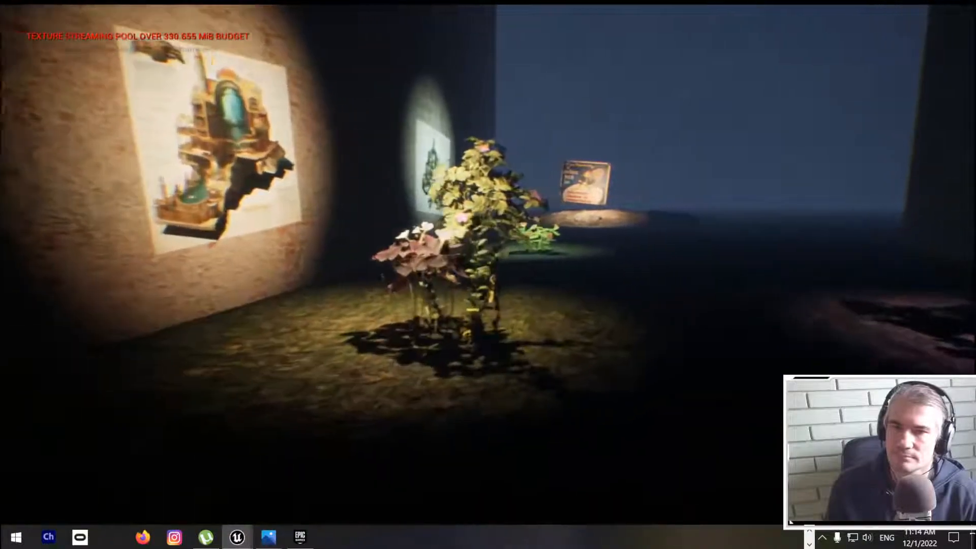
key(w)
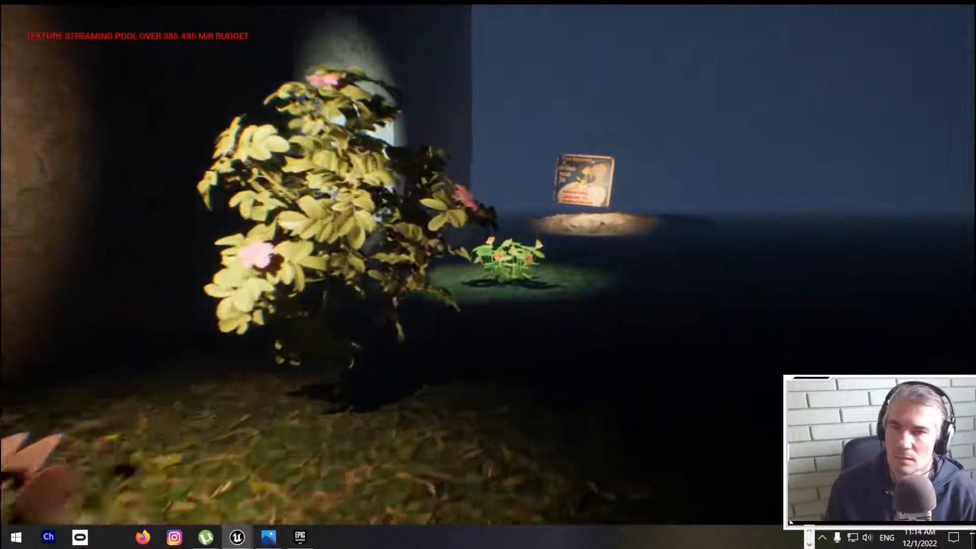
key(w)
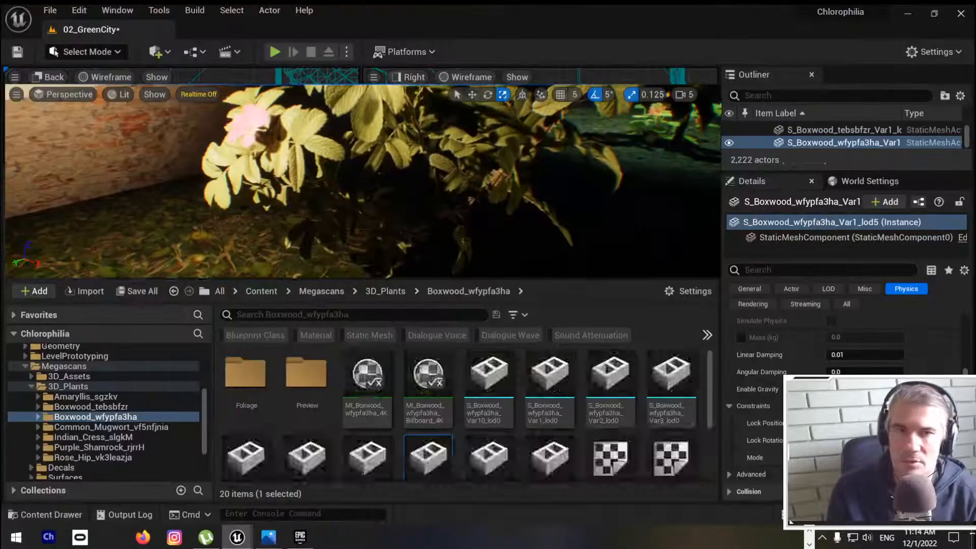
Step: Search the level's actors for "wind", enlarge the actor list to look through the matches, and clear the search
click(763, 95)
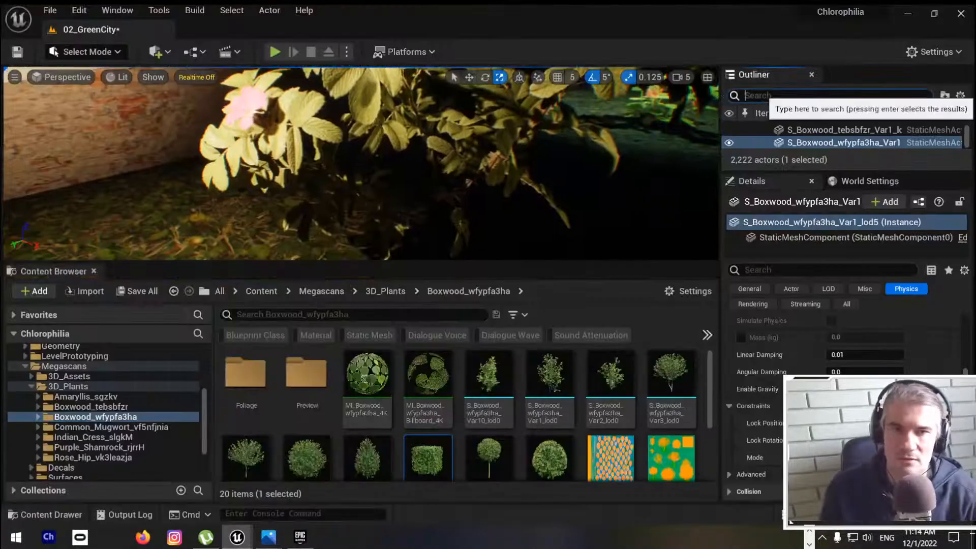
text(wind)
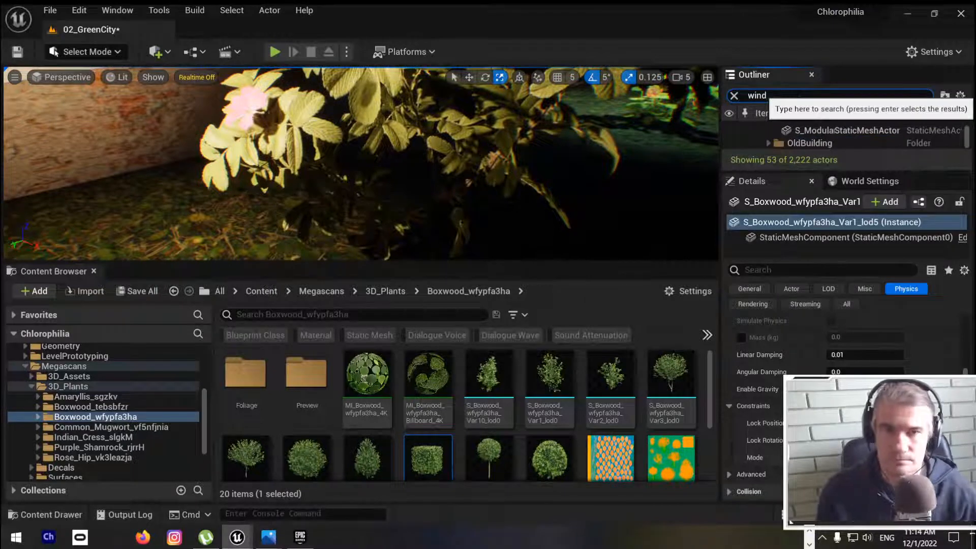
drag(806, 172, 805, 318)
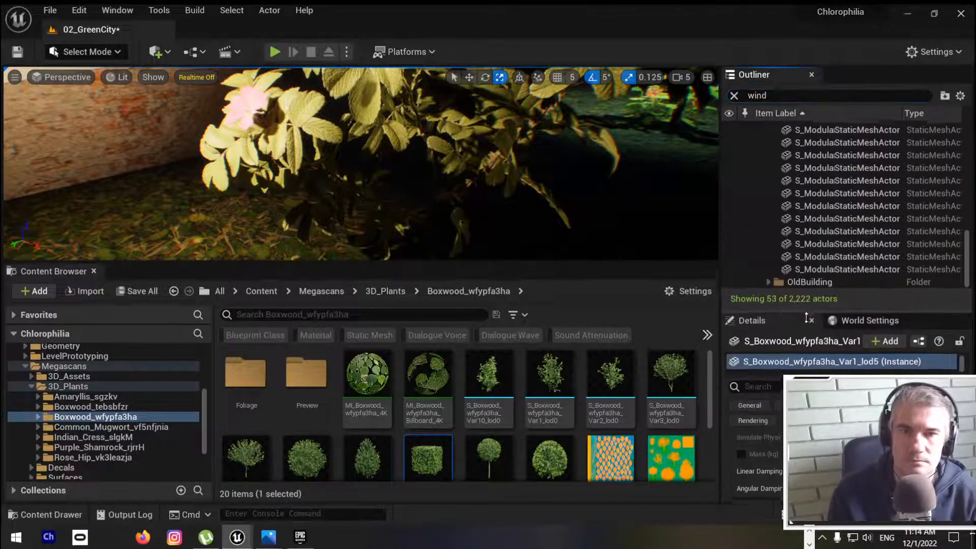
scroll(874, 169, up, 5)
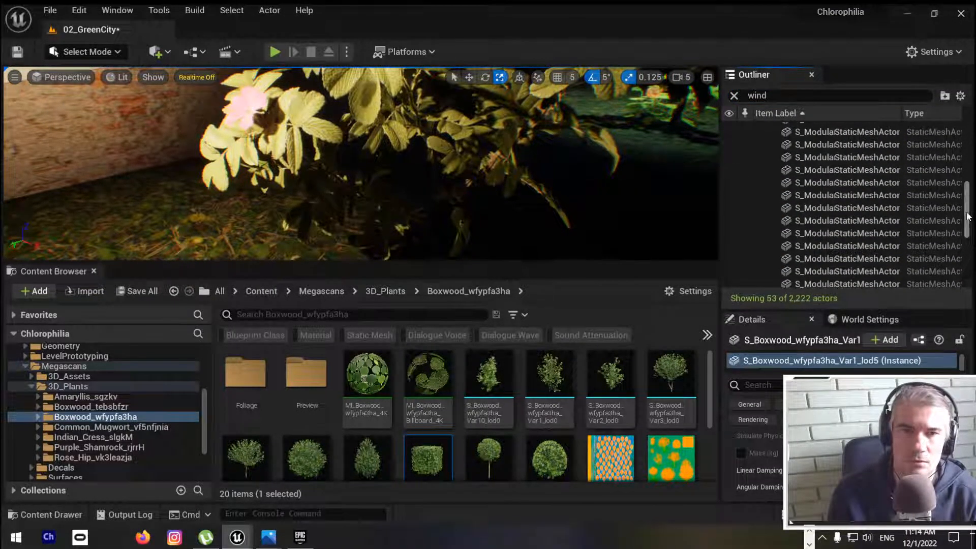
scroll(967, 216, up, 5)
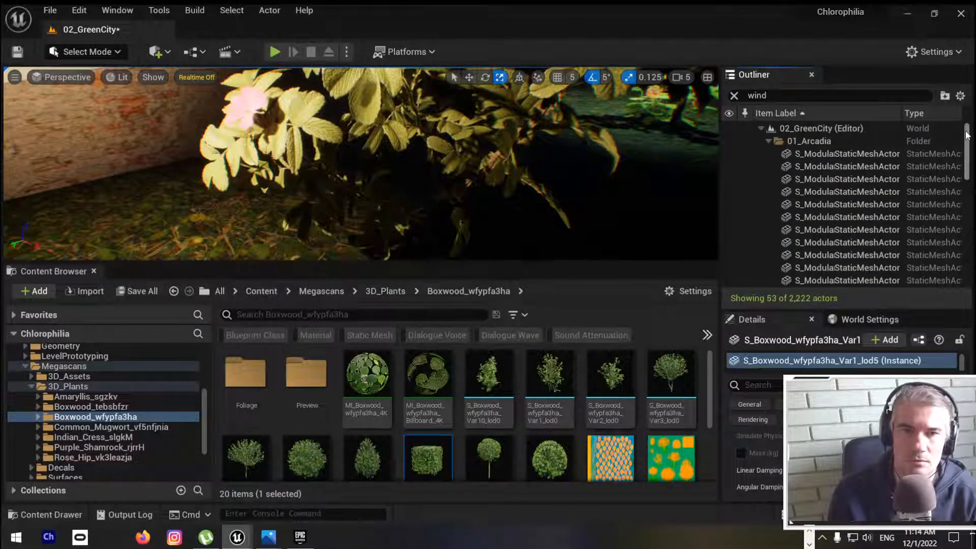
click(760, 128)
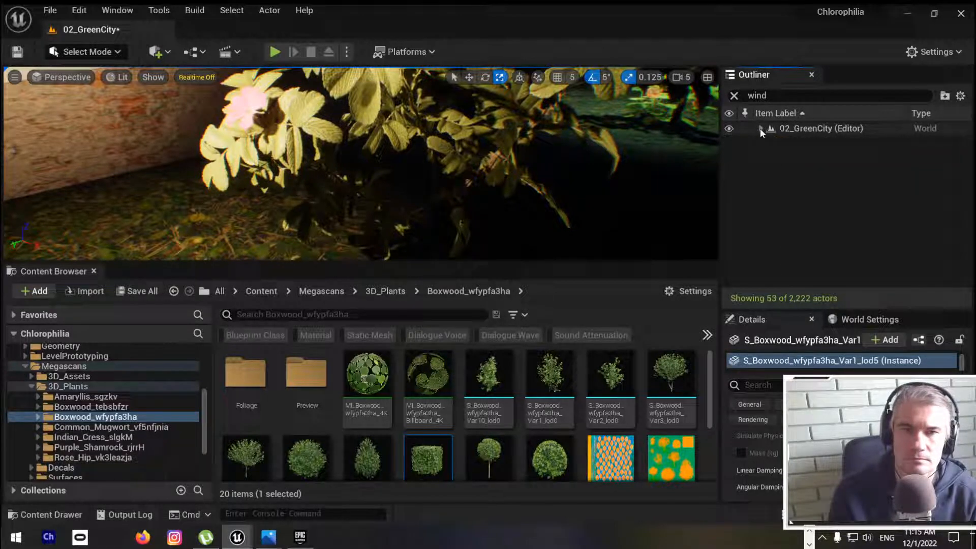
click(734, 96)
Step: Look through the placeable actor categories, including Cinematic and Visual Effects, for a wind actor
right_drag(600, 137, 376, 135)
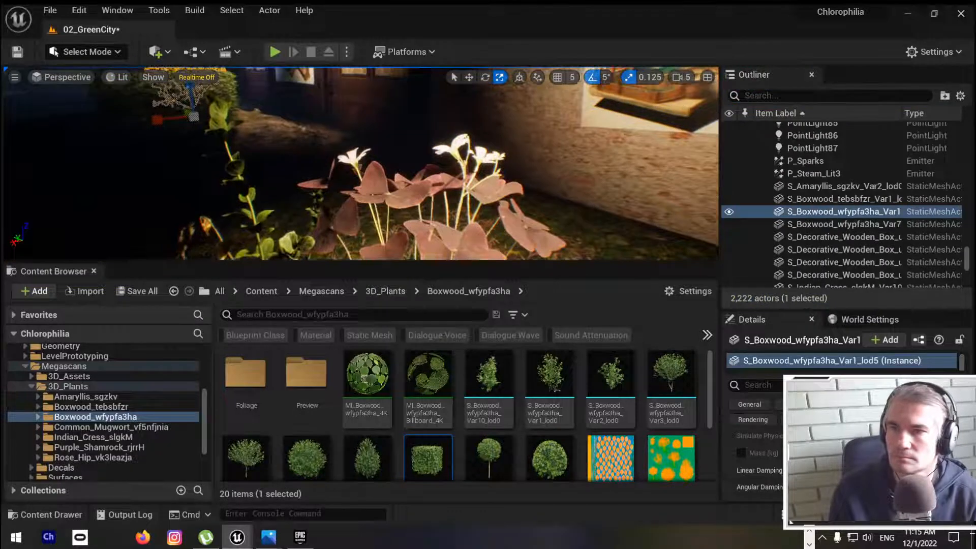
click(155, 51)
mouse_move(227, 160)
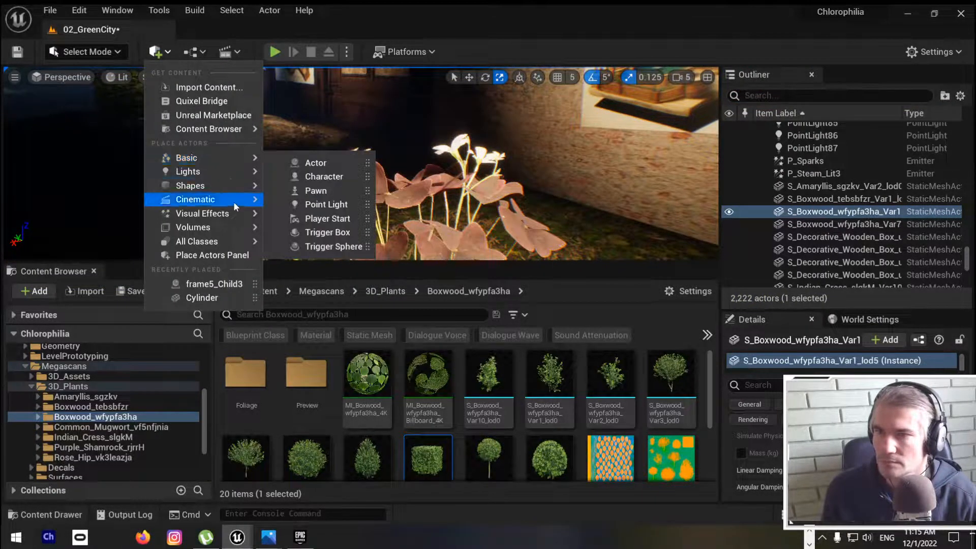
mouse_move(230, 215)
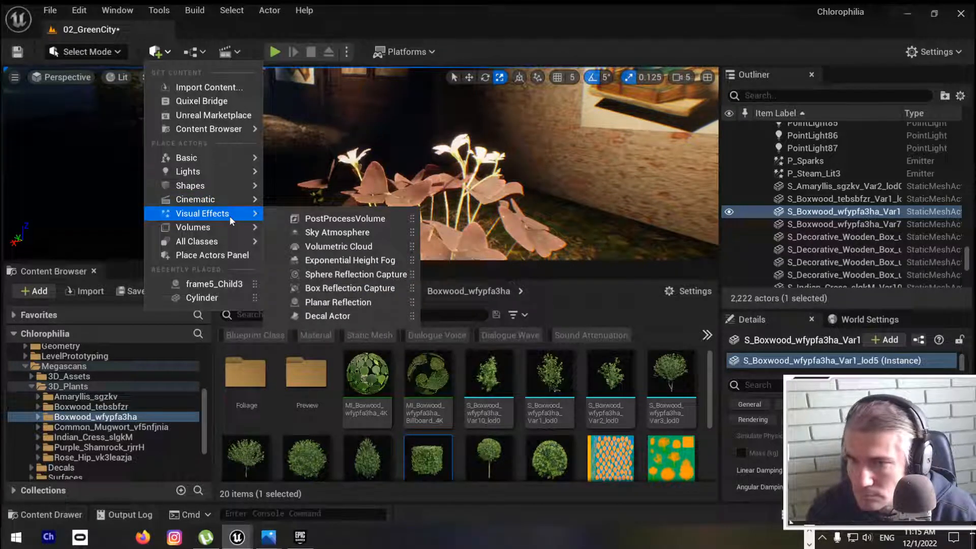
mouse_move(228, 248)
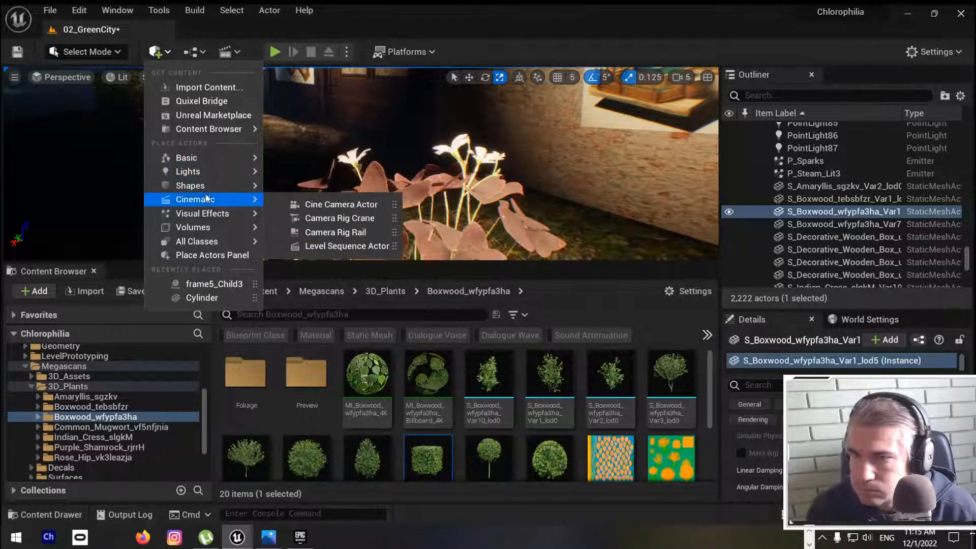
Step: Switch to Chrome and search the web for "ue5 wind" in a new tab, then look over the results
key(alt+Tab)
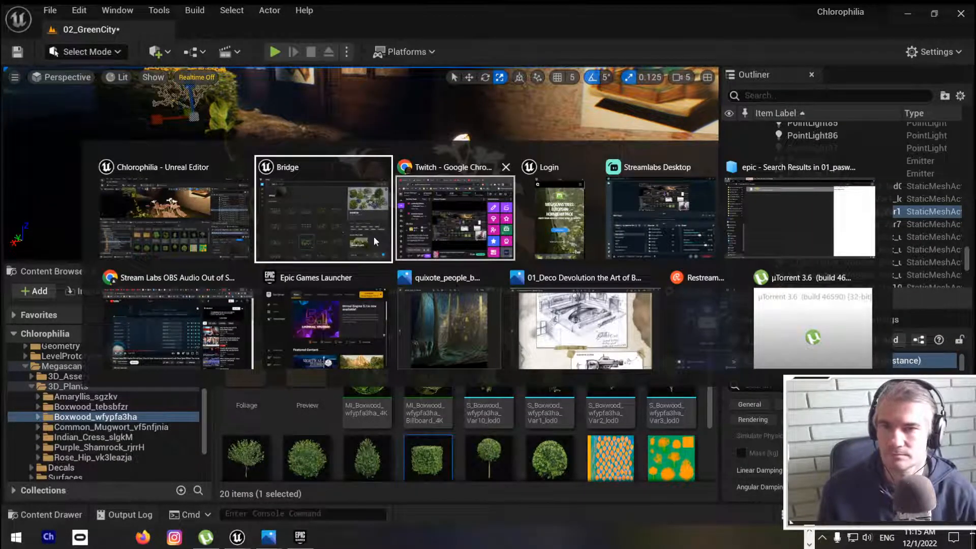
click(182, 340)
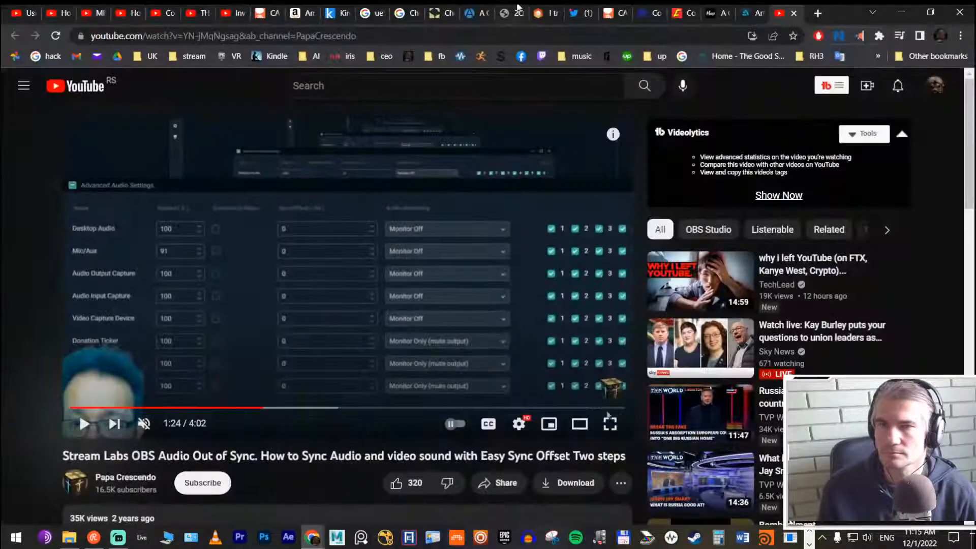
click(818, 13)
click(450, 36)
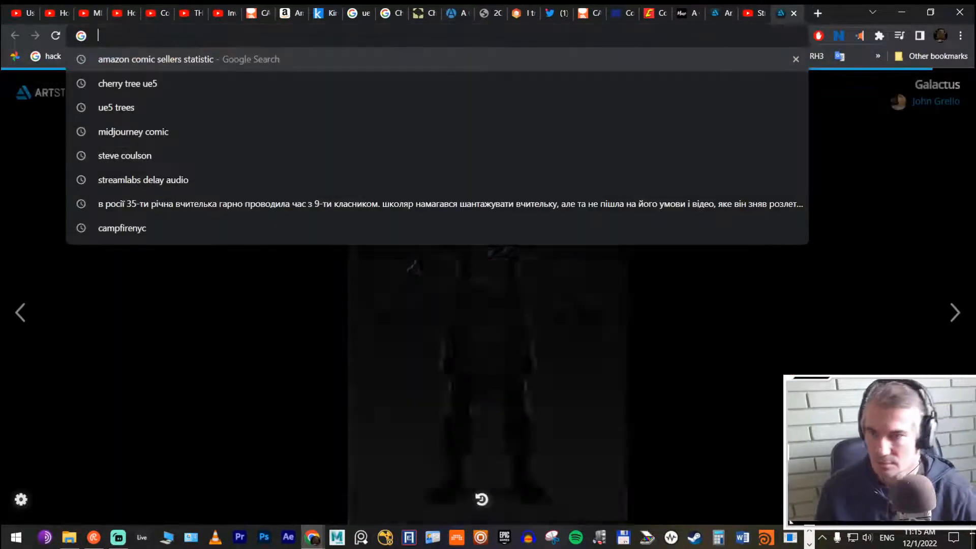
text(ue)
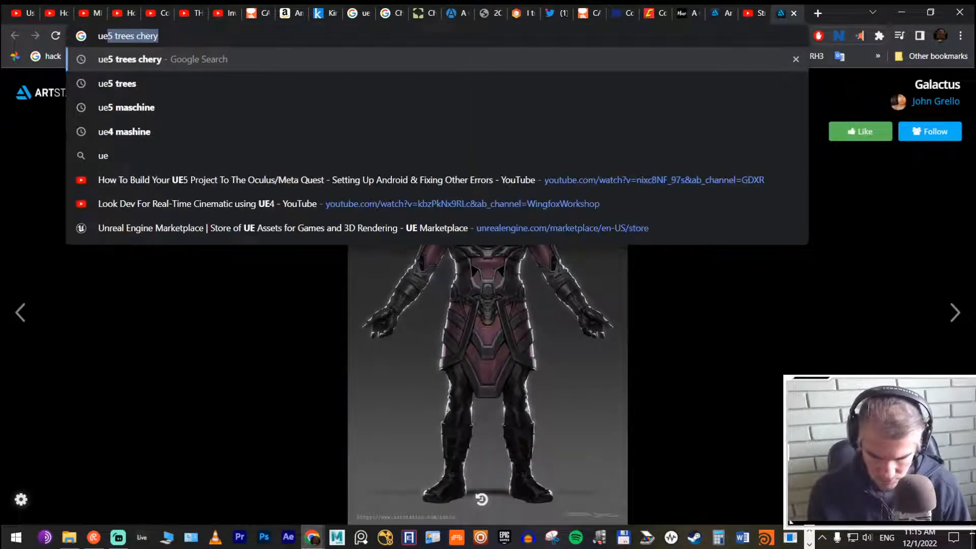
text(5 wind)
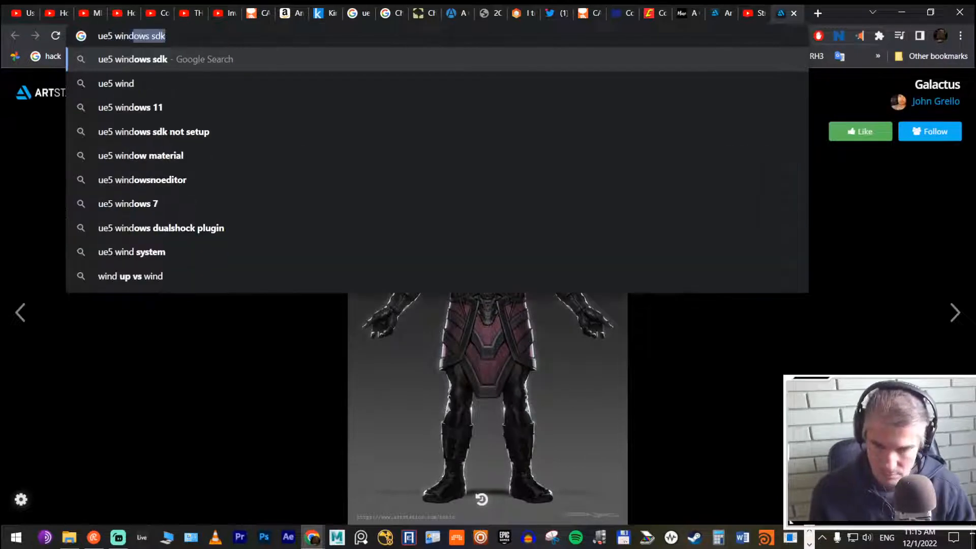
key(Return)
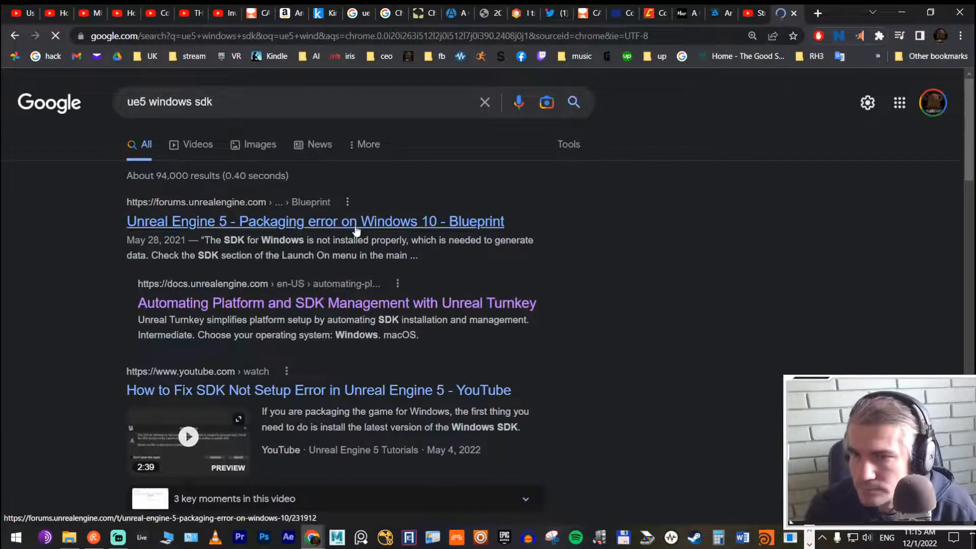
scroll(428, 216, down, 3)
scroll(428, 212, up, 3)
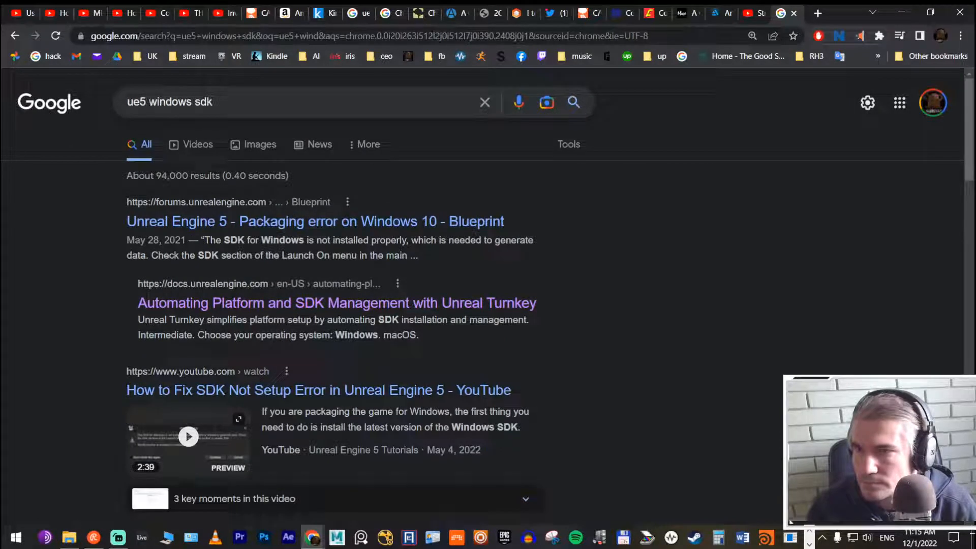
Step: Change the web search to "ue5 add wind"
drag(148, 101, 429, 135)
text(add wind)
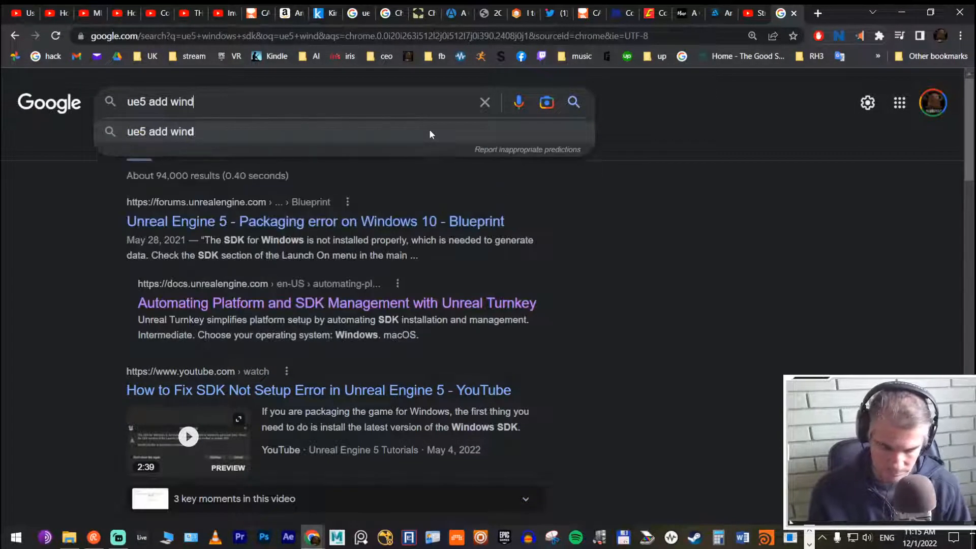
key(Return)
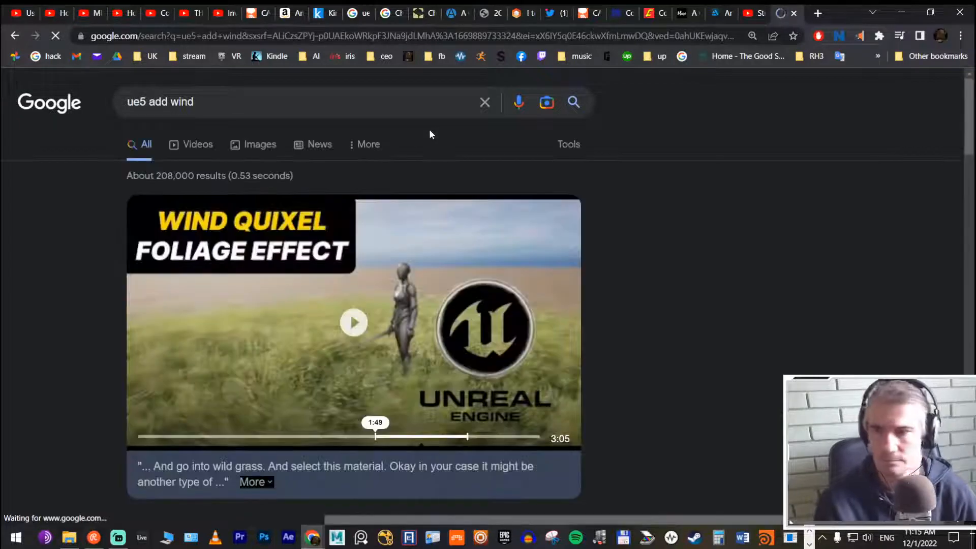
Step: Play the video "How to add Wind to your Quixel Foliage in Unreal Engine 5" muted and full screen, pausing at the material's wind parameters
right_click(451, 345)
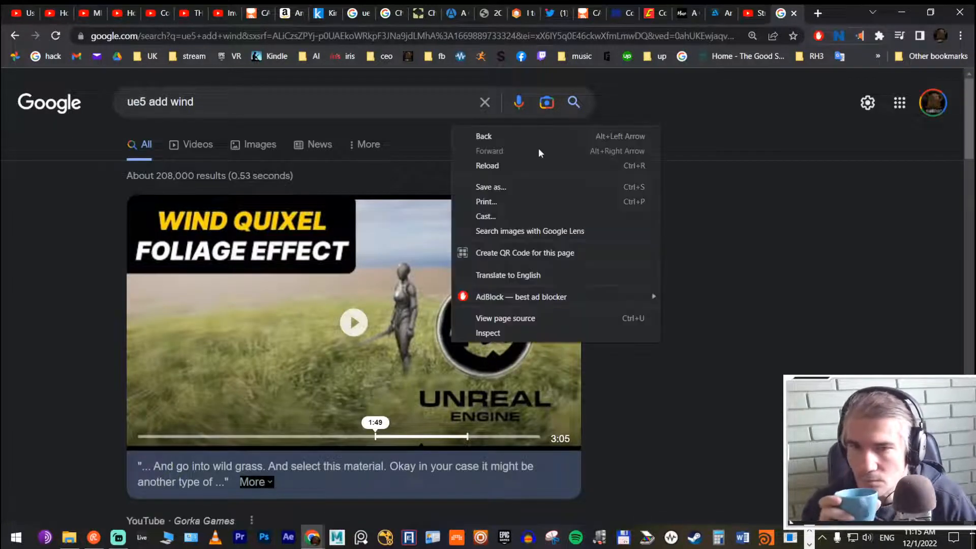
click(375, 378)
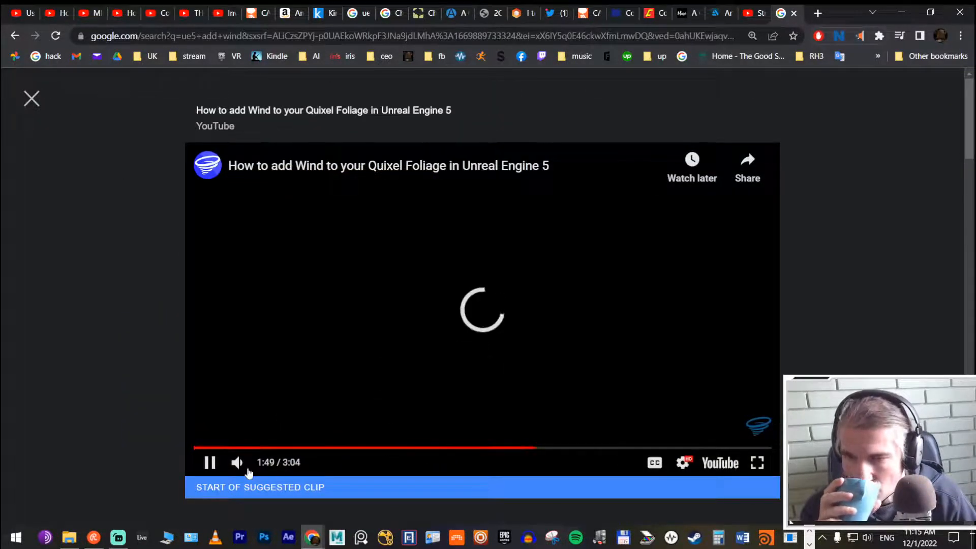
click(237, 462)
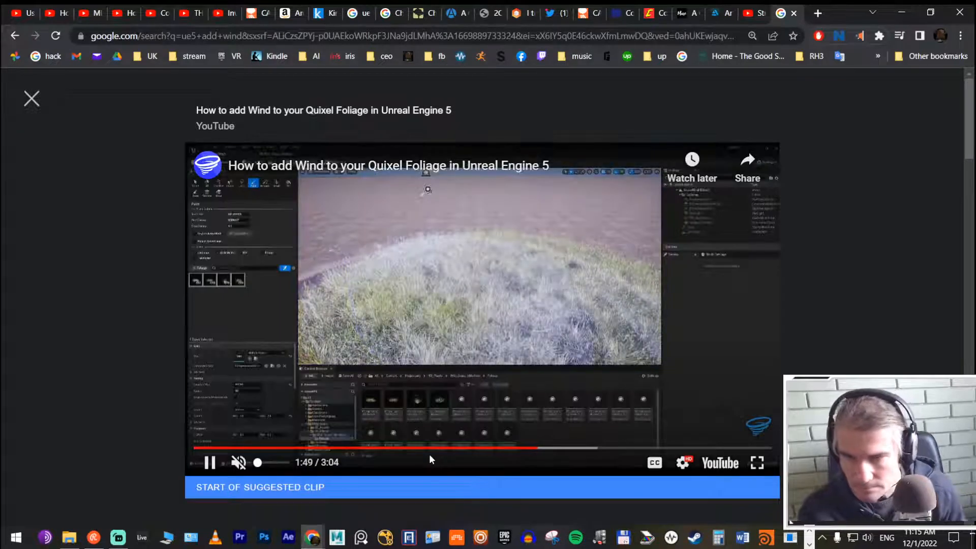
key(Right)
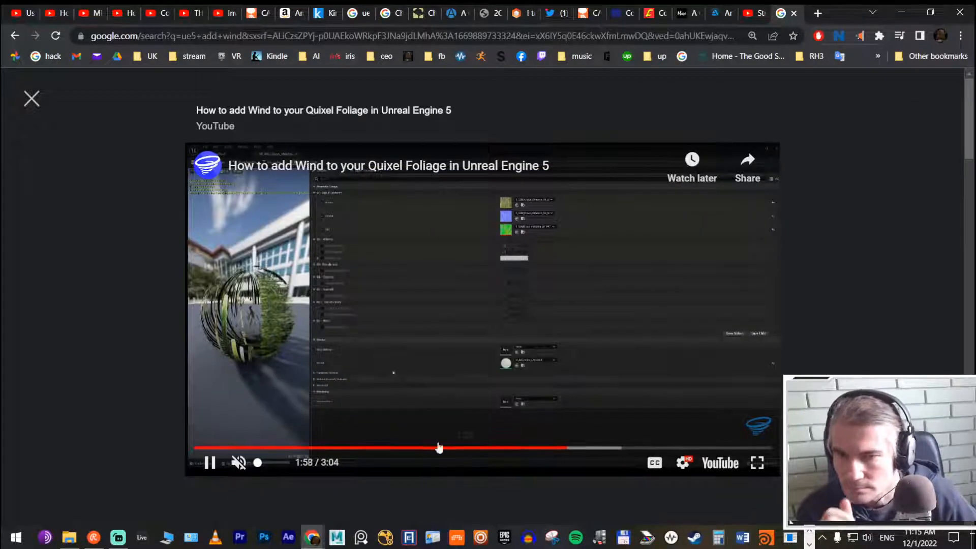
click(758, 463)
click(261, 405)
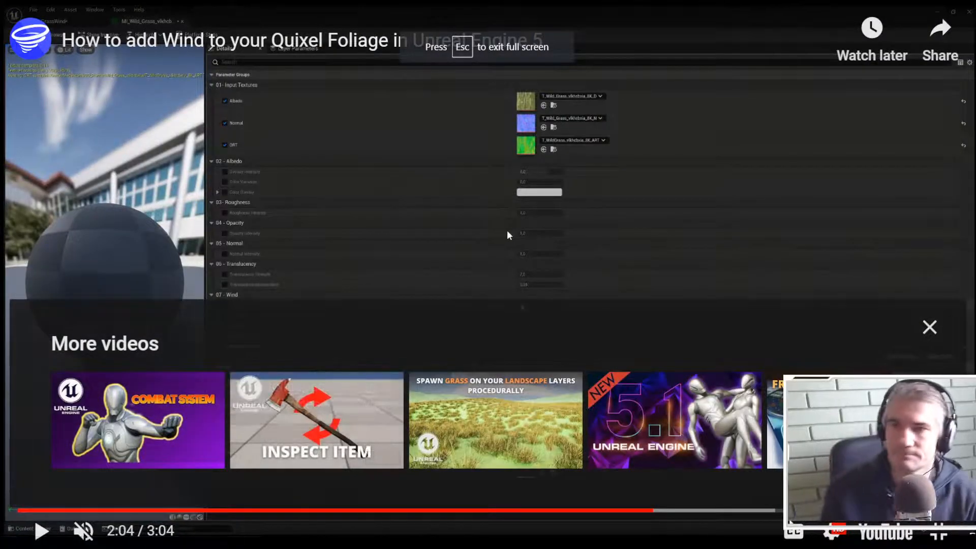
Step: Leave the full-screen video, return to Unreal Editor and locate the selected boxwood bush's static mesh in the content folder
key(Escape)
click(901, 13)
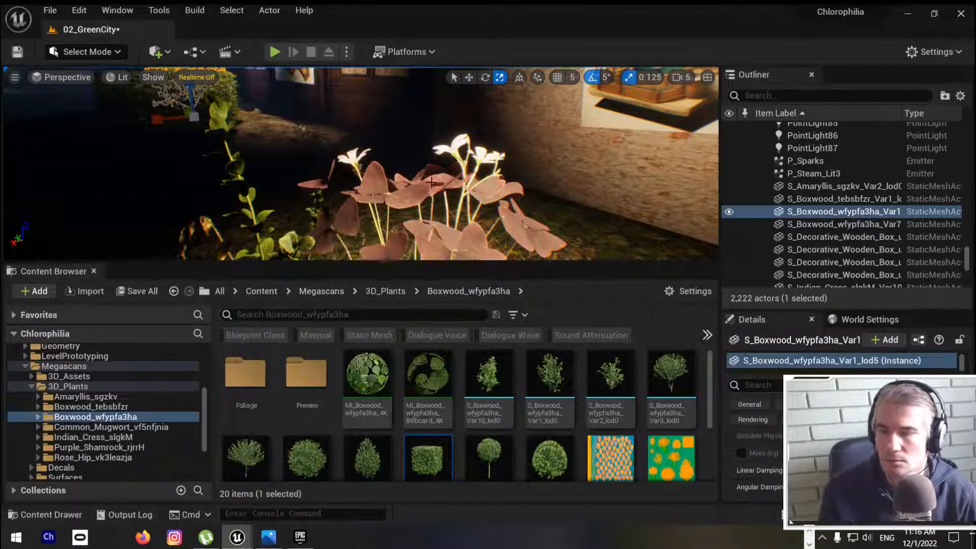
key(f)
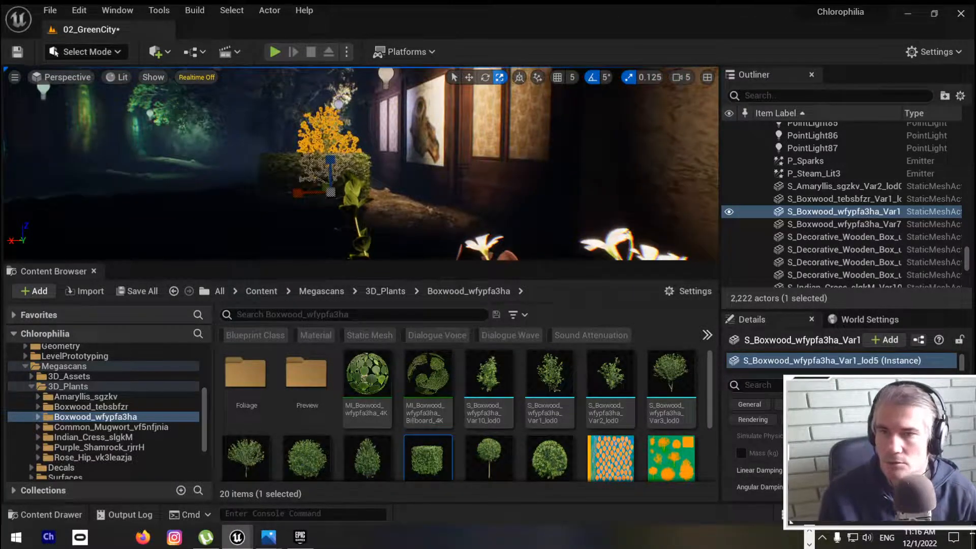
right_click(326, 117)
click(382, 145)
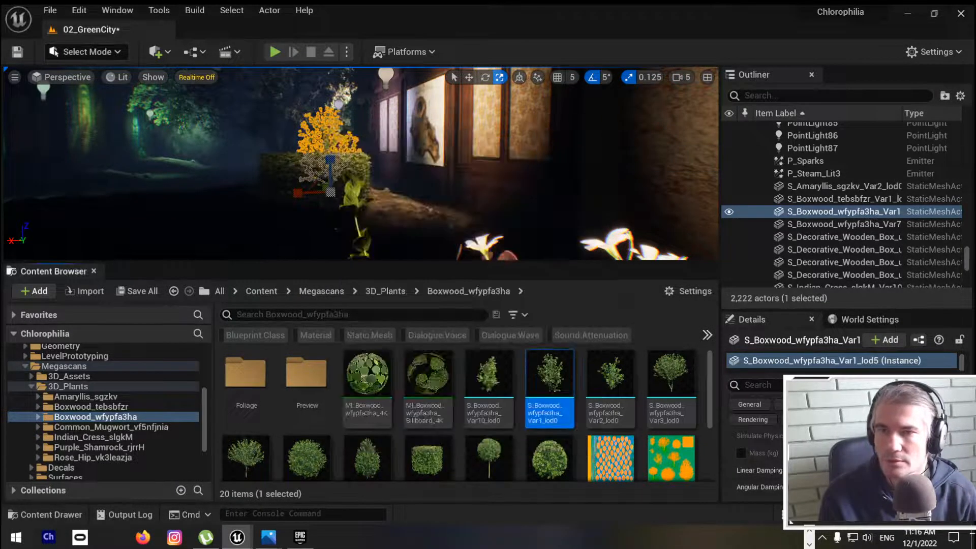
Step: Browse to the selected boxwood's assigned materials and open MI_Boxwood_wfypfa3ha_Billboard_4K in a maximized material editor
scroll(757, 457, down, 1)
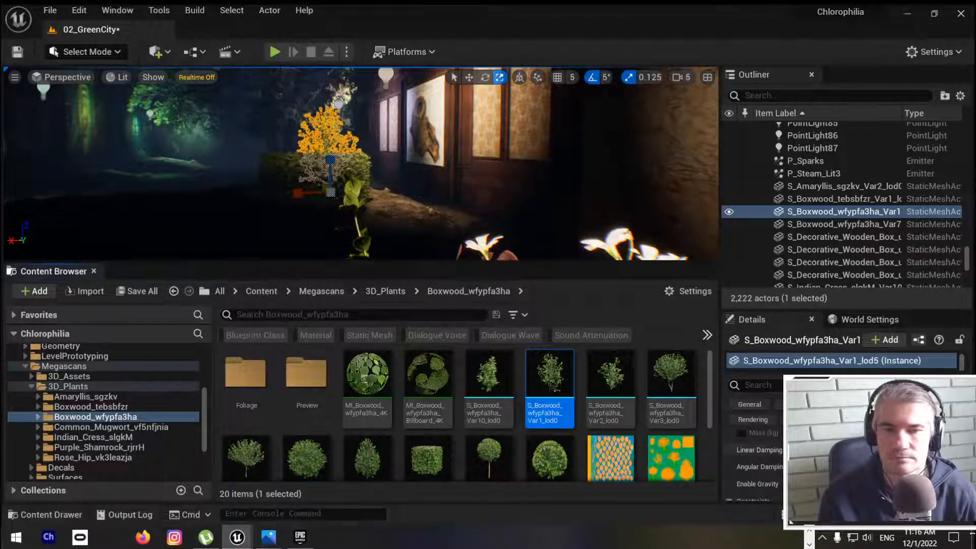
scroll(755, 462, down, 2)
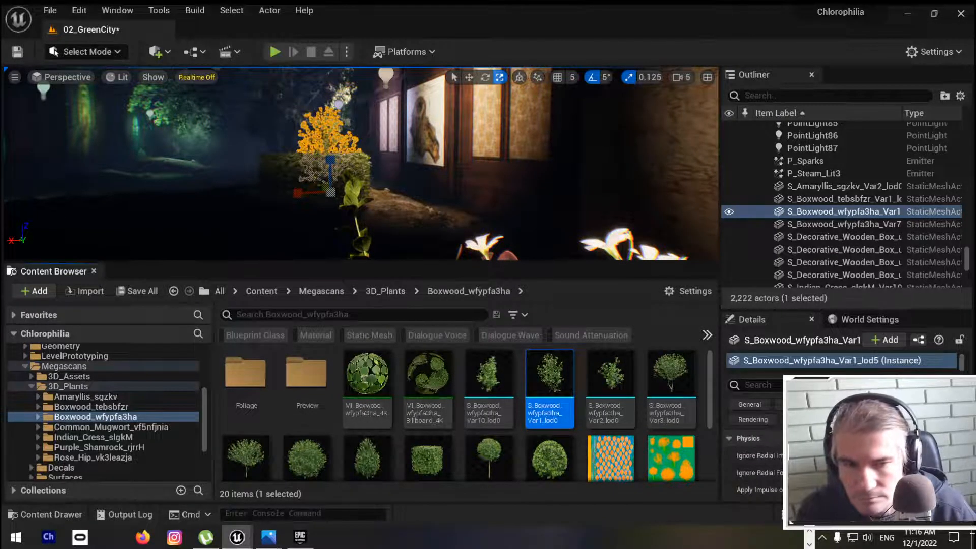
click(756, 405)
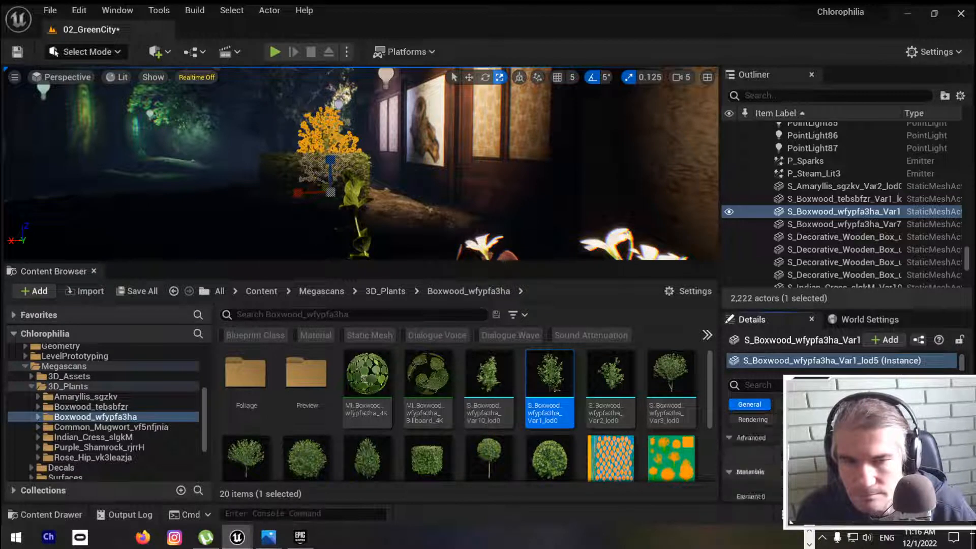
scroll(846, 467, down, 1)
scroll(846, 468, down, 2)
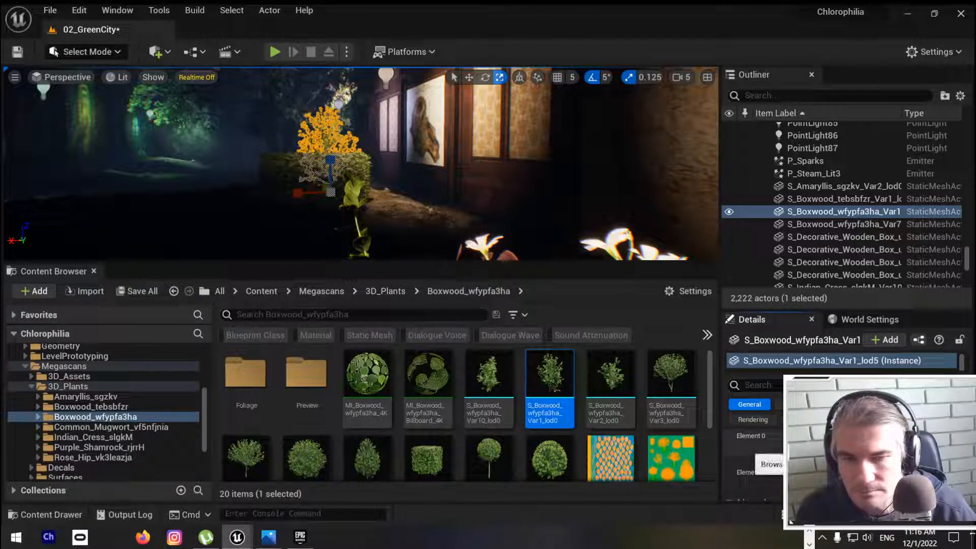
click(863, 444)
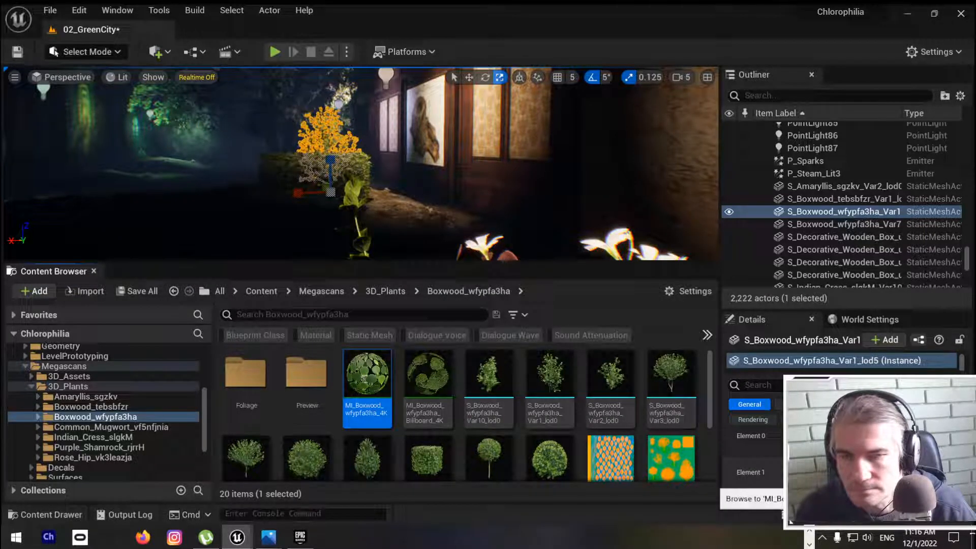
click(422, 376)
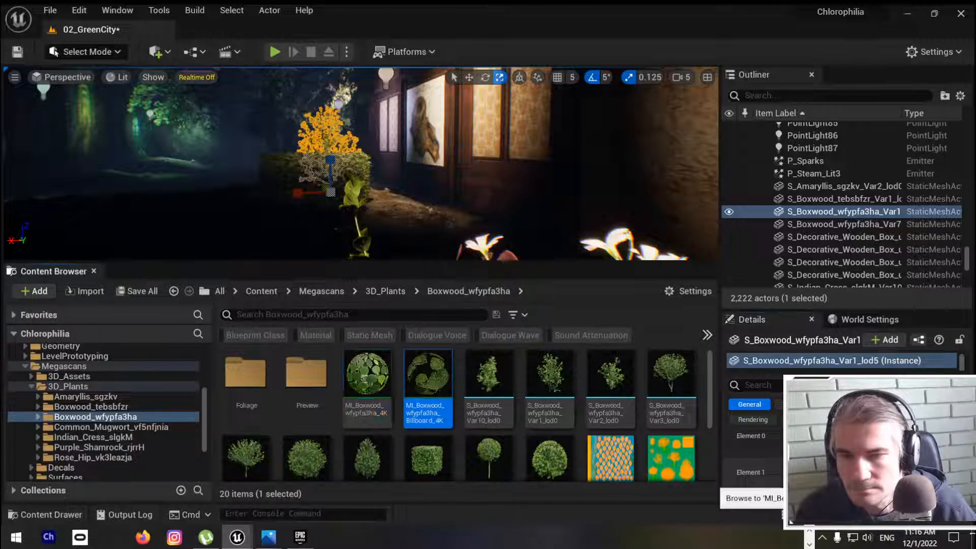
double_click(428, 379)
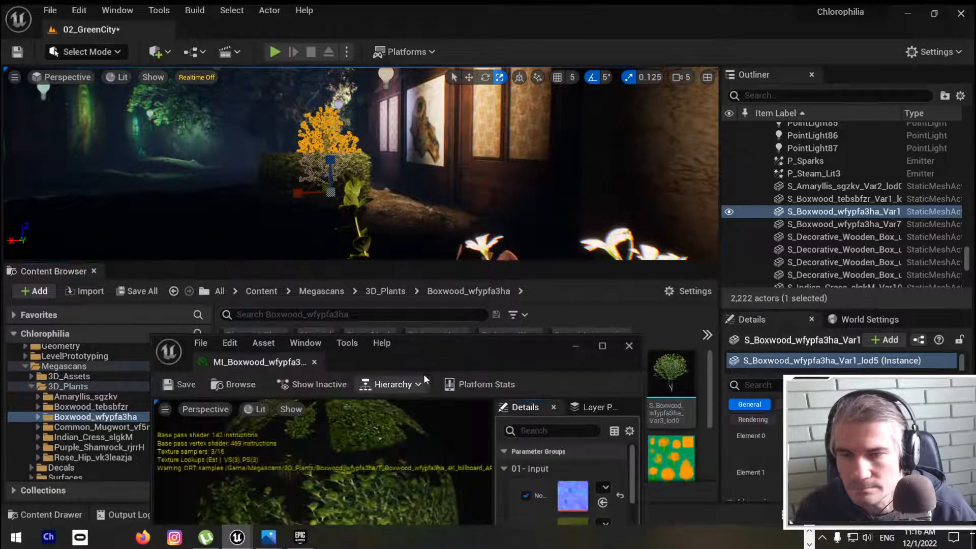
double_click(471, 340)
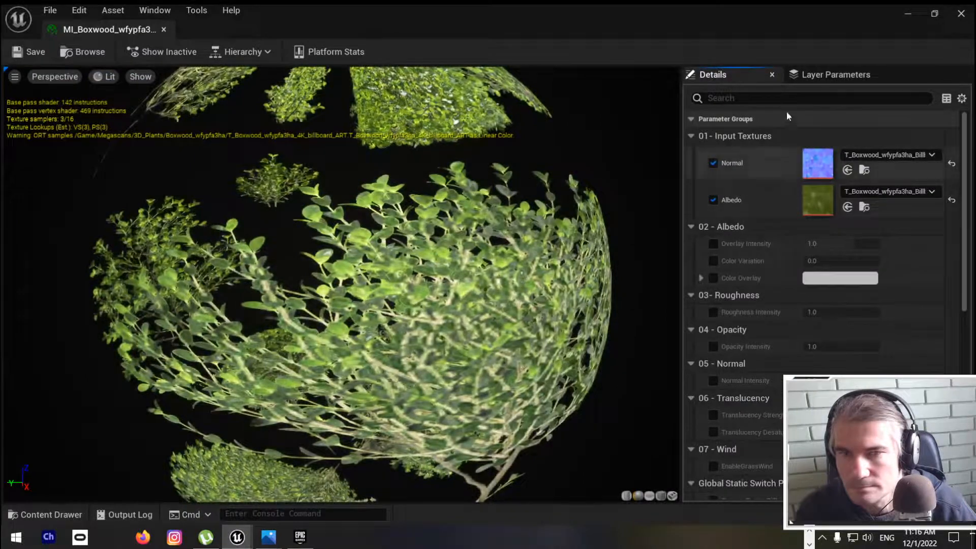
Step: Filter the material's parameters by "wind", override EnableGrassWind, set it to true and save the material instance
click(788, 98)
text(w)
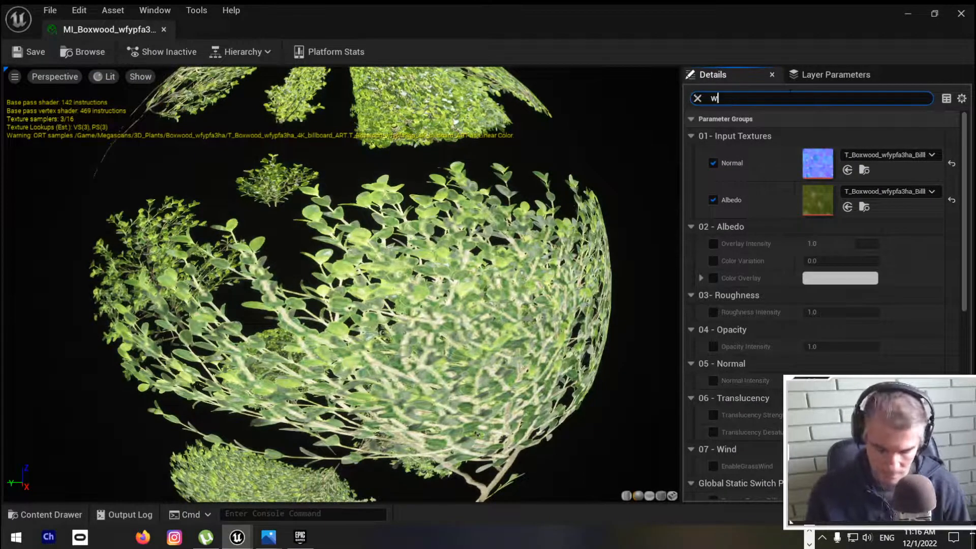
text(ind)
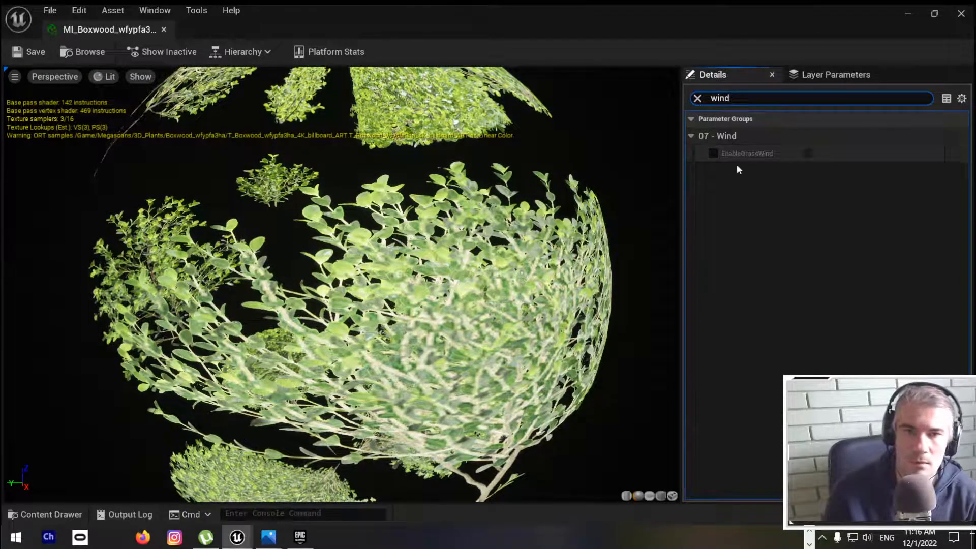
click(713, 153)
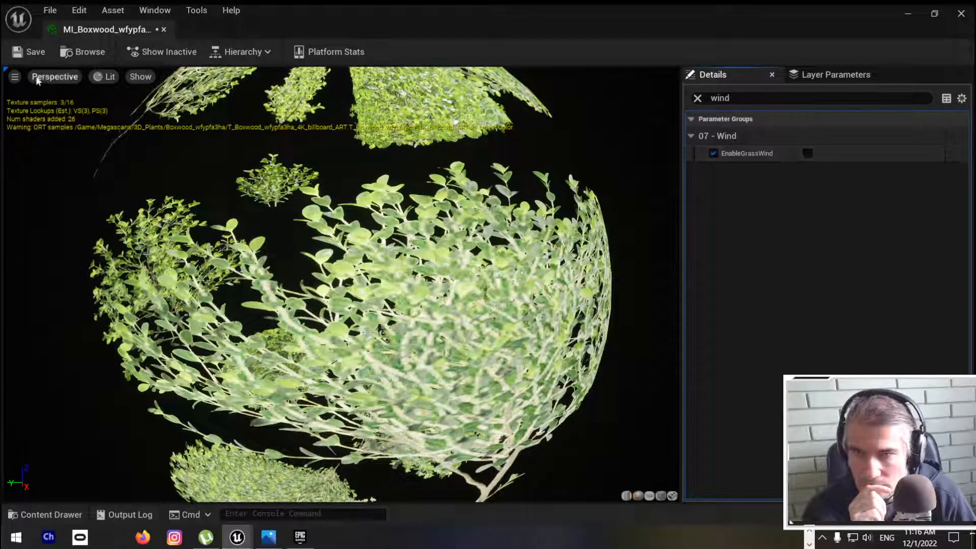
click(30, 52)
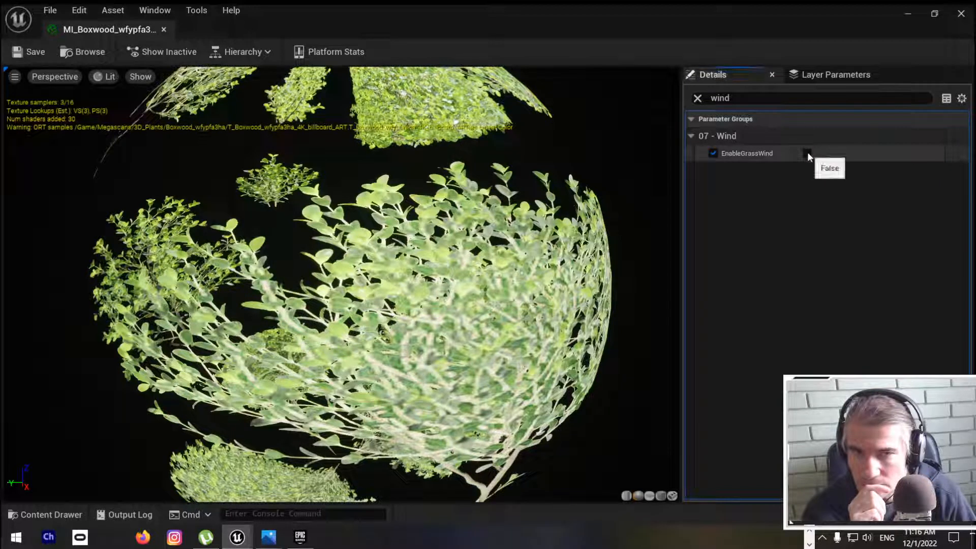
click(806, 153)
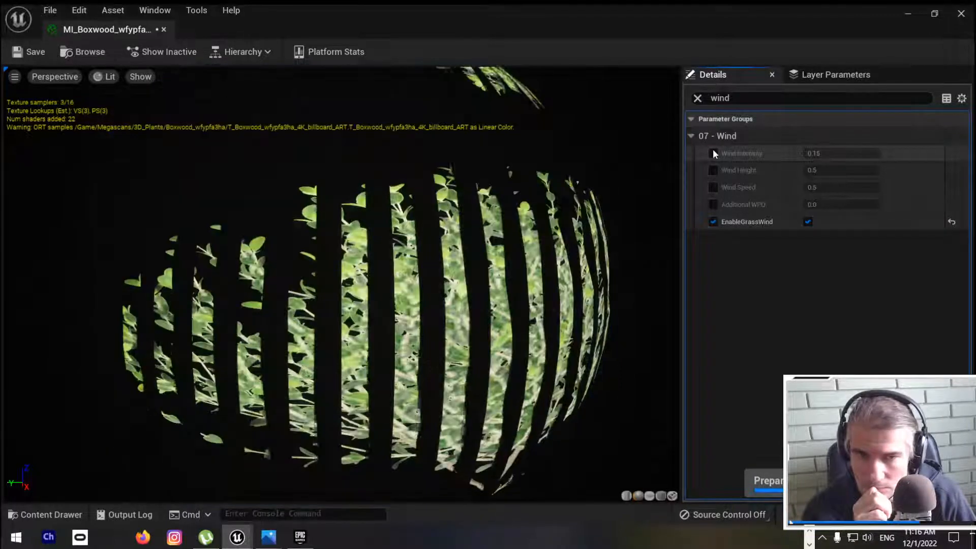
click(31, 51)
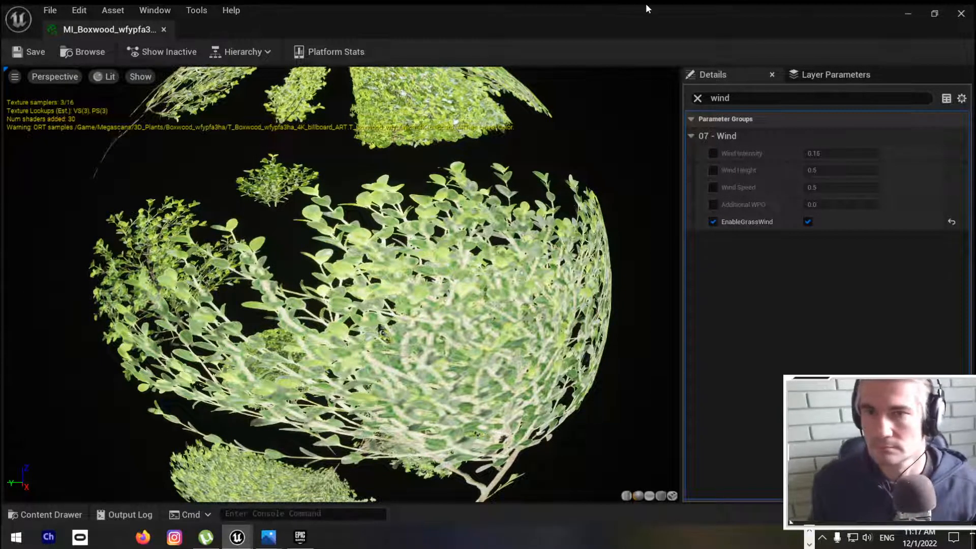
Step: Close the material editor and play the level, walking up to the boxwood bush to check its leaves for wind movement
drag(645, 3, 514, 266)
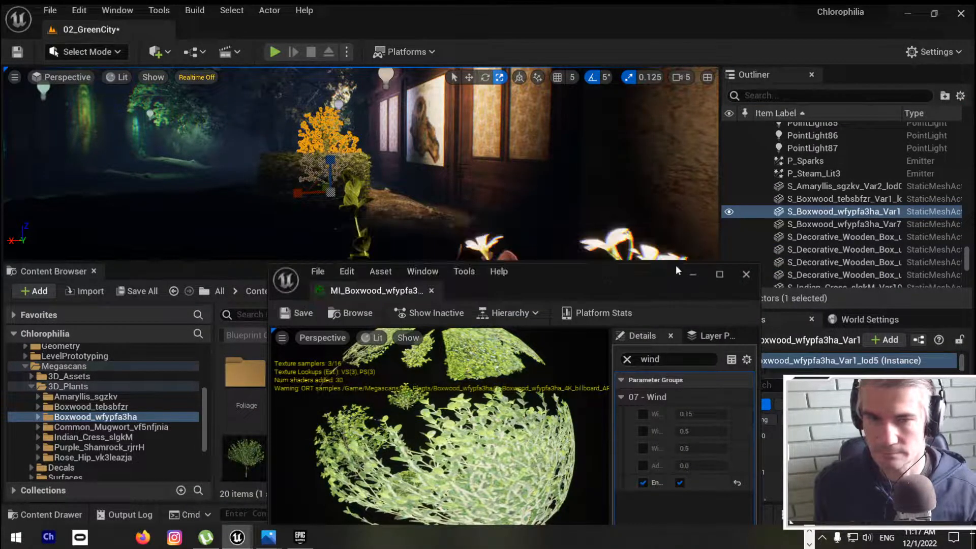
click(746, 275)
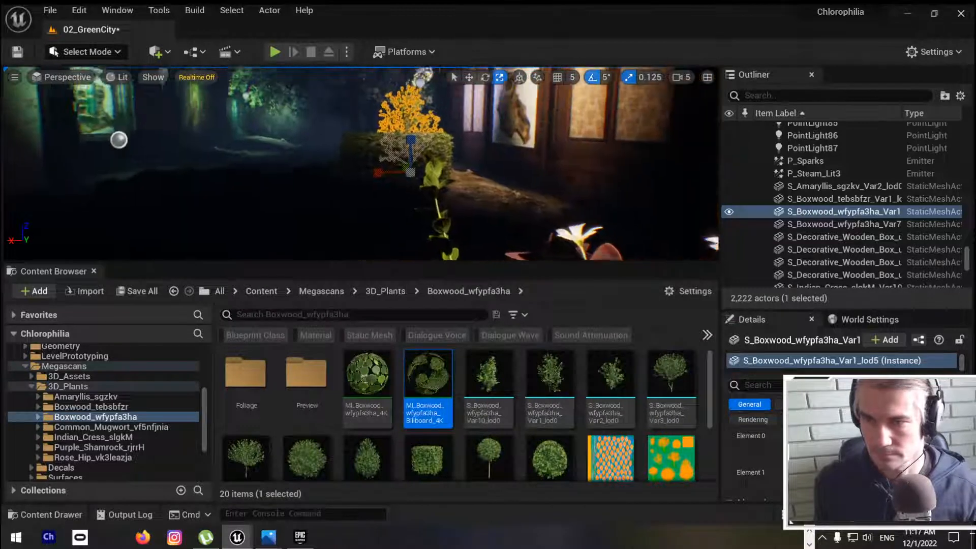
key(alt+p)
click(449, 166)
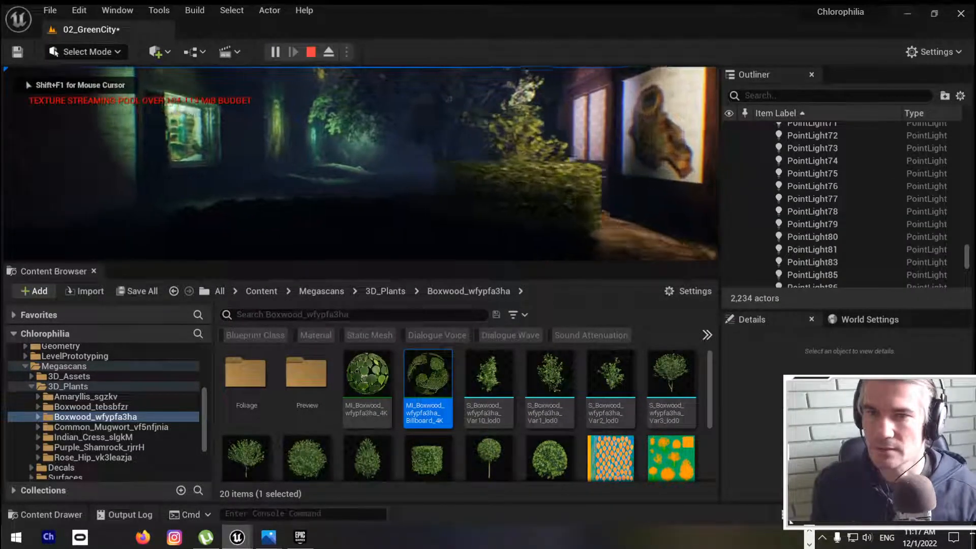
key(w)
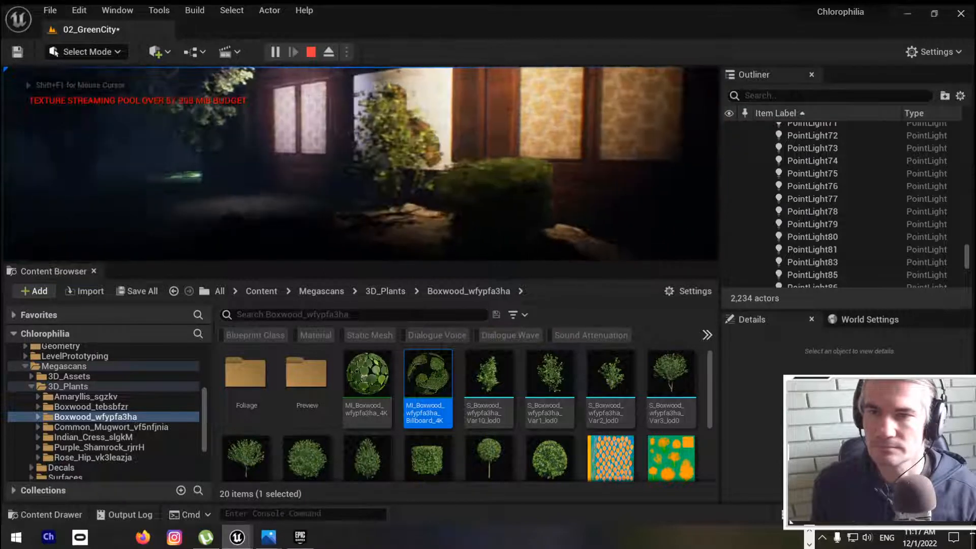
key(w)
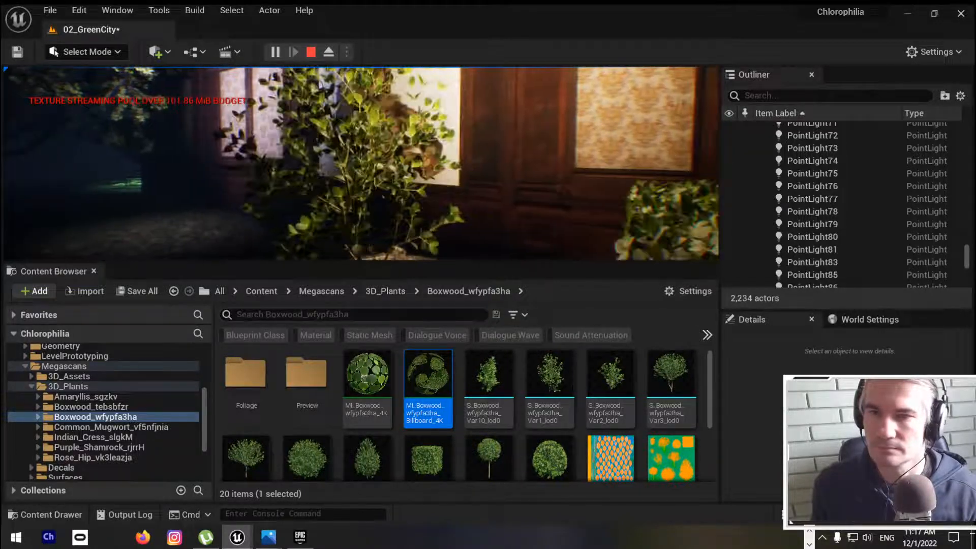
key(w)
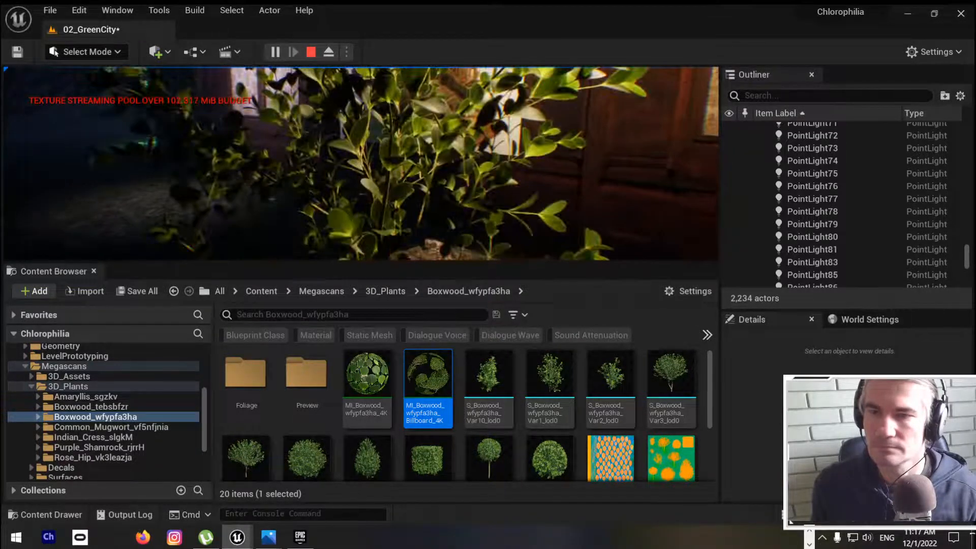
key(w)
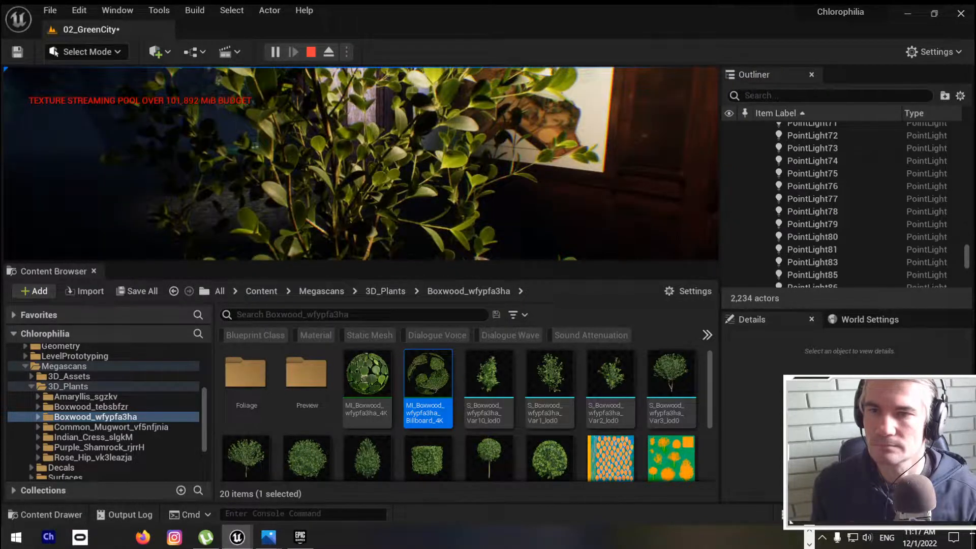
key(Escape)
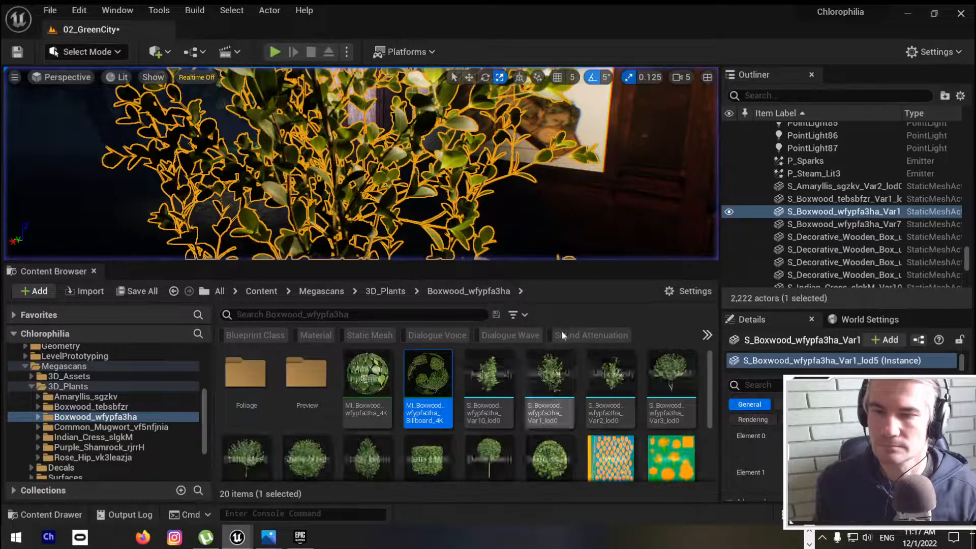
Step: Reopen the boxwood billboard material, enable its Wind Intensity and Wind Speed parameters, and save it
double_click(430, 378)
double_click(640, 273)
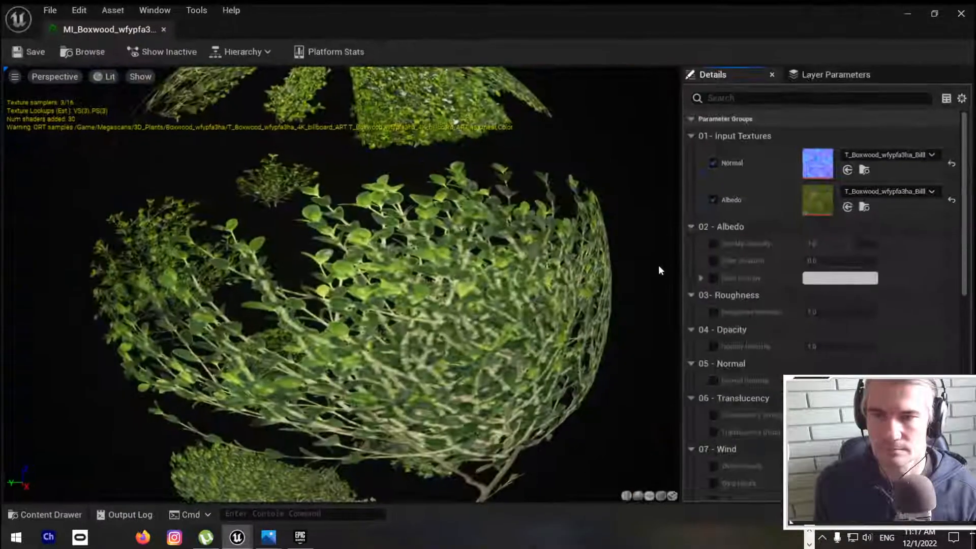
click(813, 98)
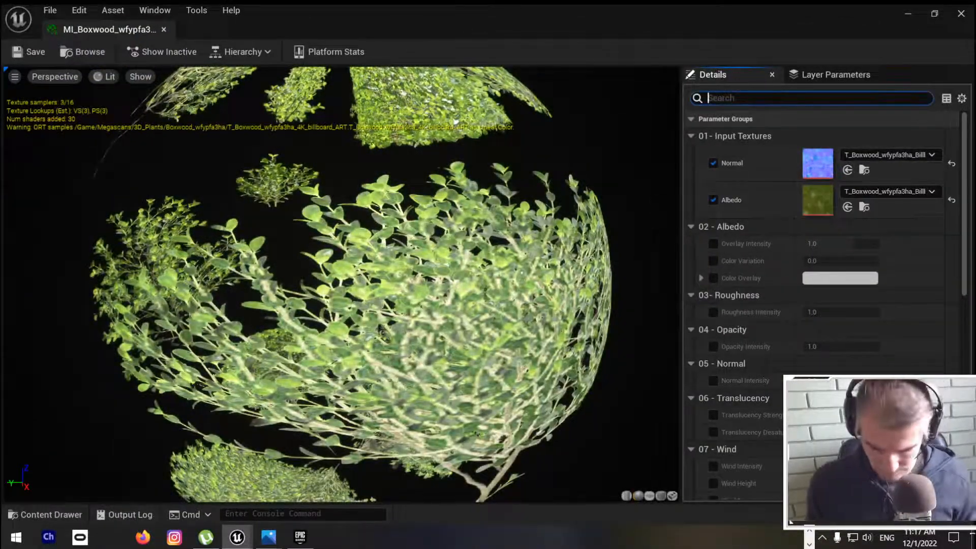
text(wind)
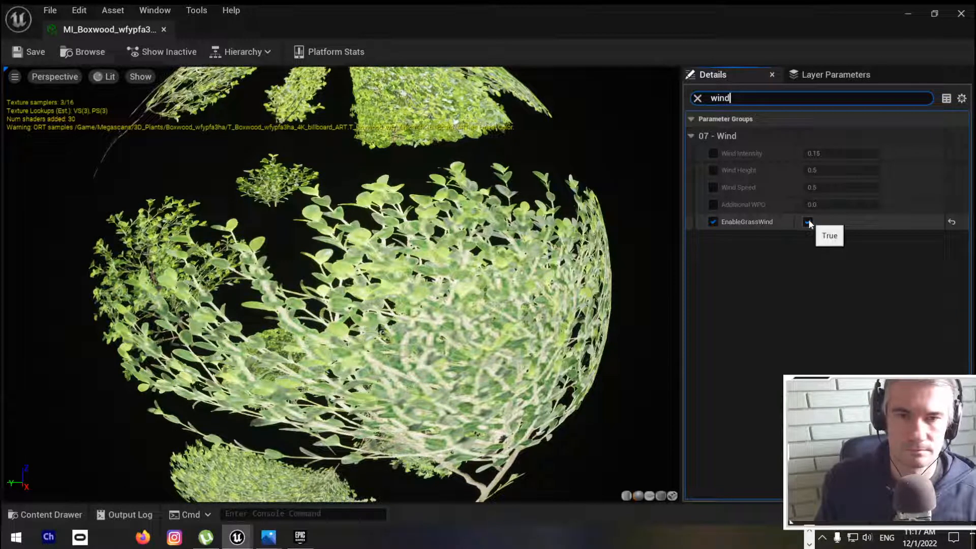
click(716, 152)
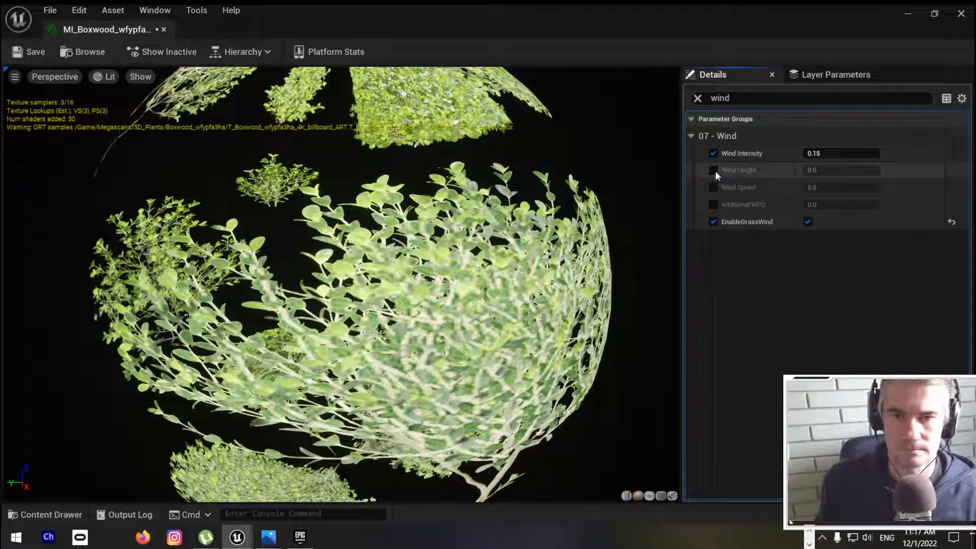
click(714, 188)
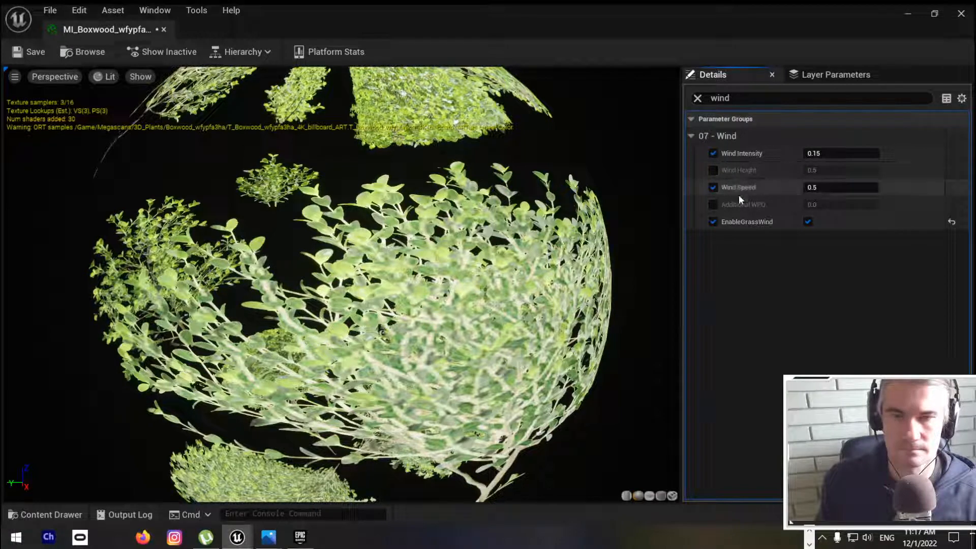
click(30, 52)
Step: Simulate the level with the material window beneath the bush and raise the billboard material's Wind Intensity to about 5.31
drag(407, 6, 423, 236)
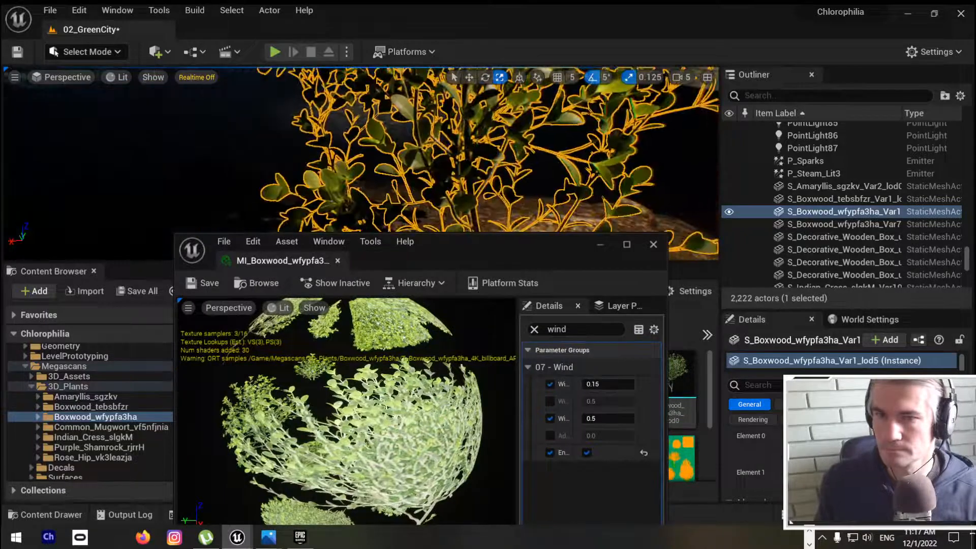
click(347, 51)
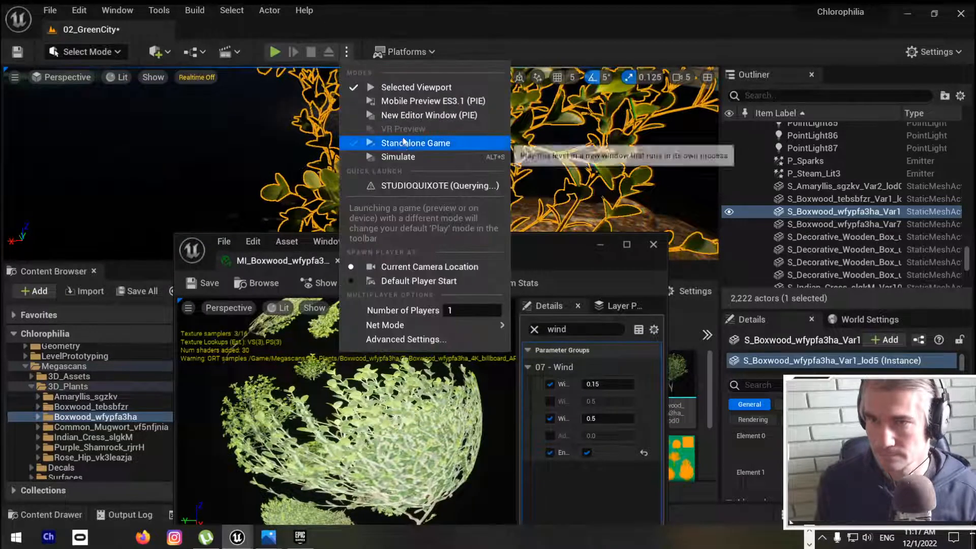
click(411, 158)
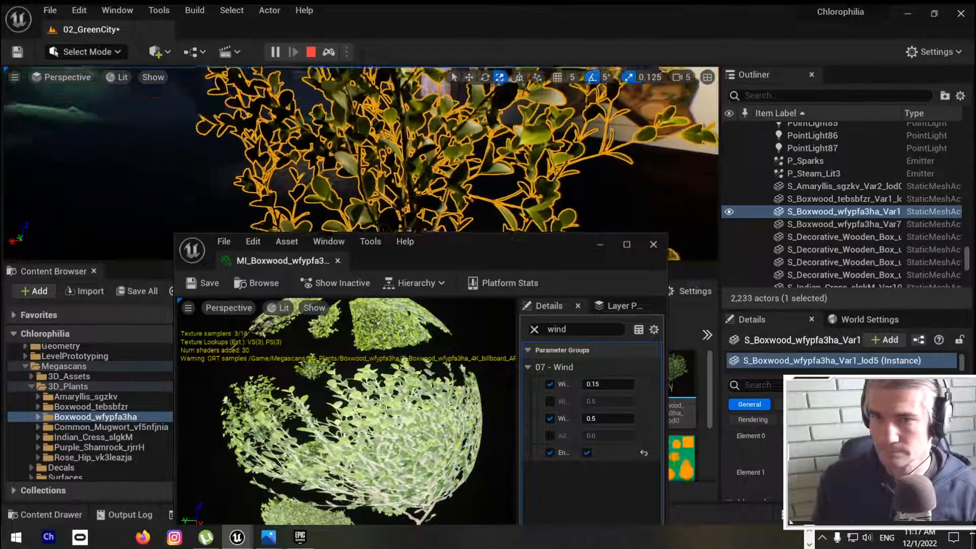
right_drag(361, 152, 340, 152)
key(s)
key(w)
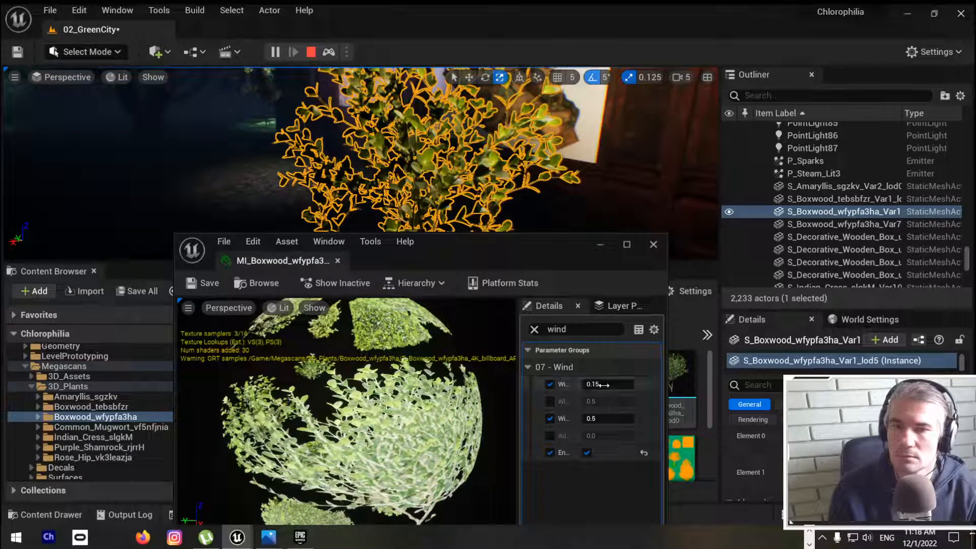
drag(607, 384, 547, 380)
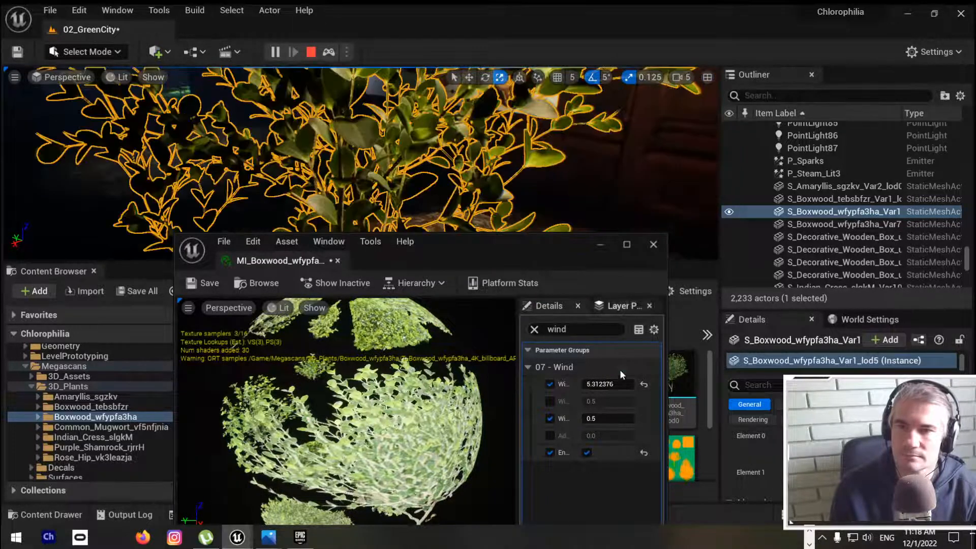
Step: Set the billboard material's Wind Speed to about 1.85 and save the material instance
click(212, 285)
drag(598, 422, 640, 422)
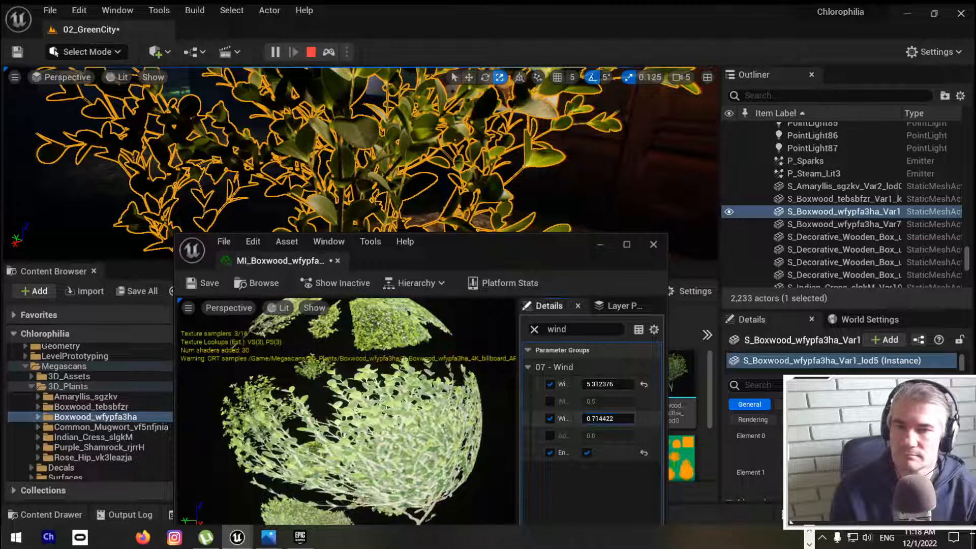
click(204, 284)
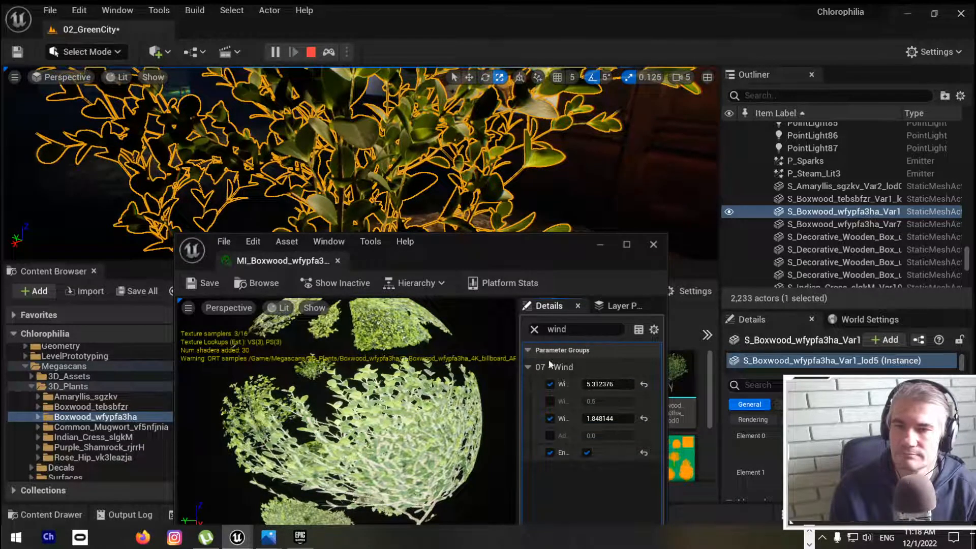
Step: Turn off the billboard material's Wind Intensity, Wind Speed and EnableGrassWind overrides
click(550, 385)
click(549, 419)
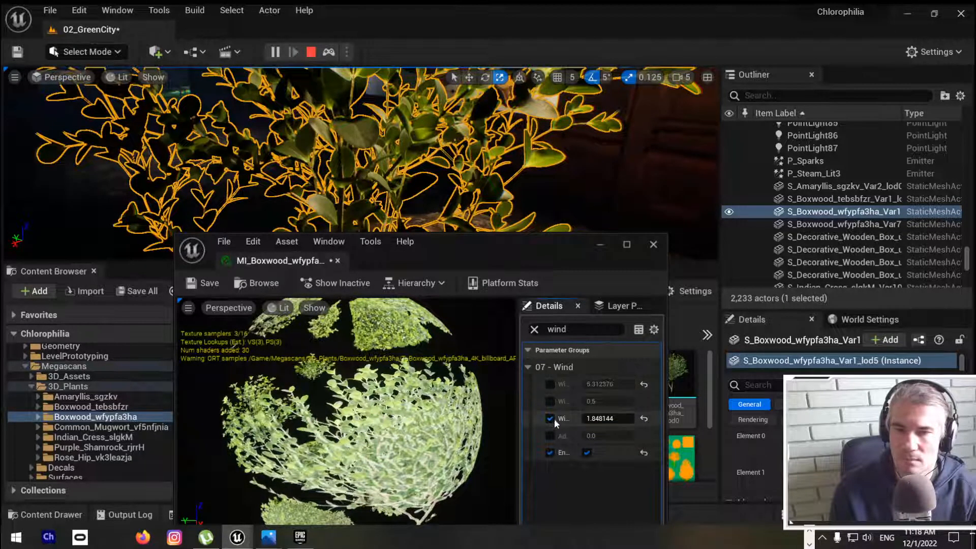
click(549, 453)
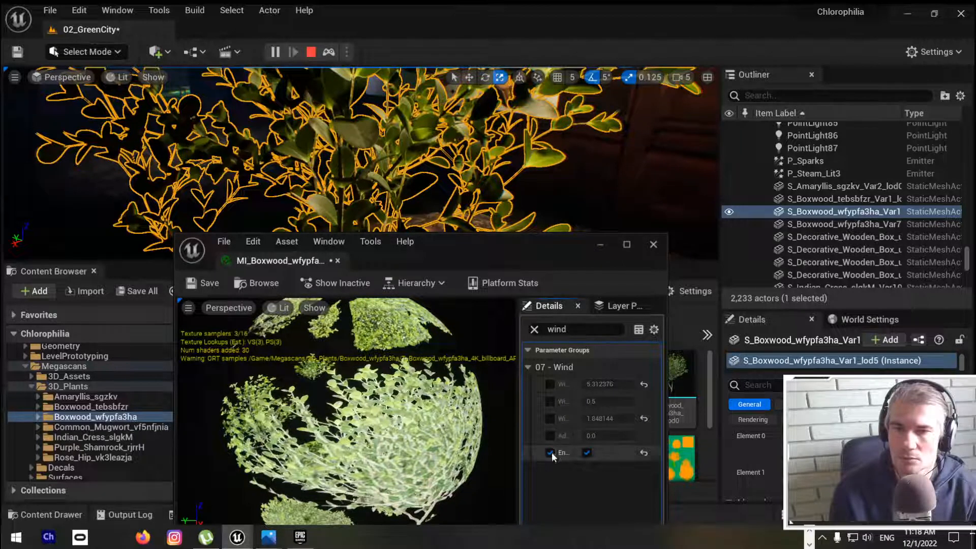
click(585, 452)
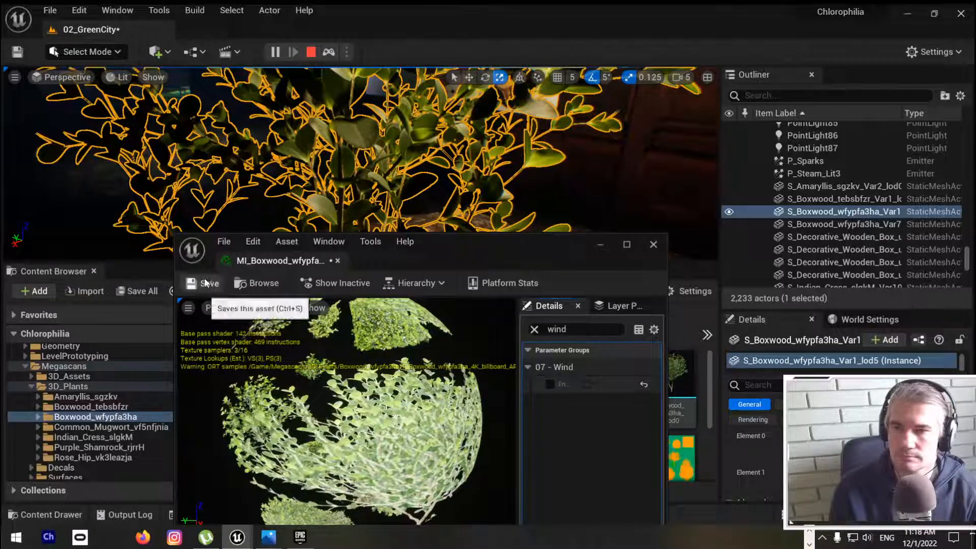
Step: Switch to Chrome and search Google for "ue5 wind for trees"
key(alt+Tab)
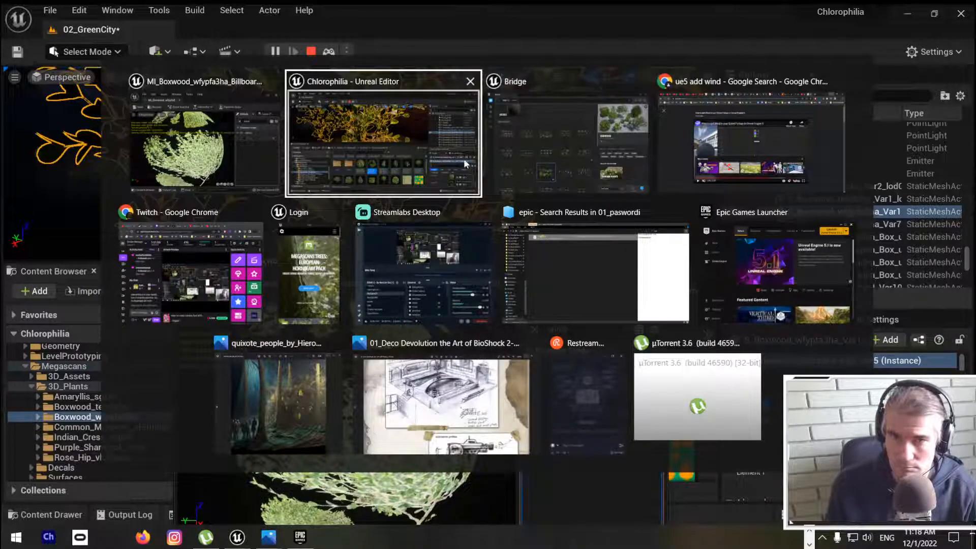
click(731, 160)
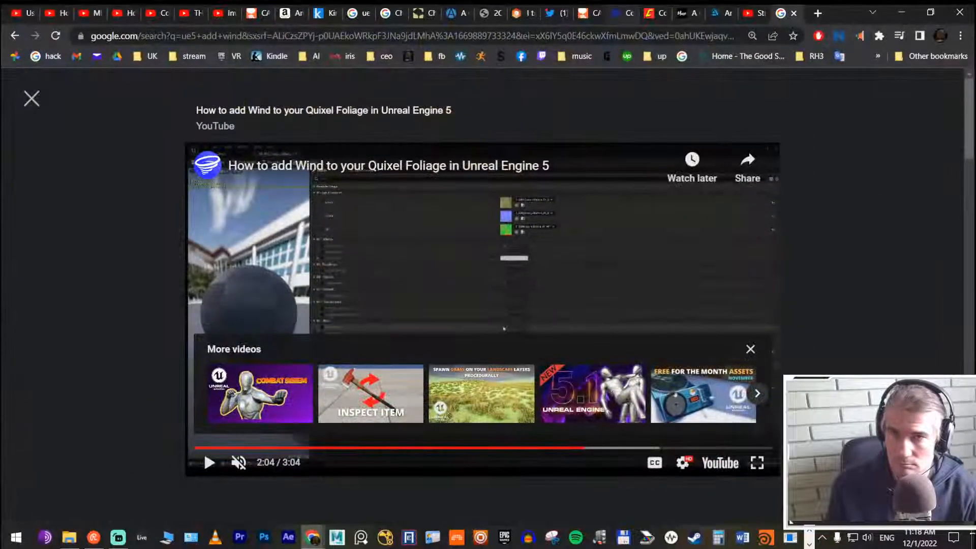
click(496, 37)
text(u)
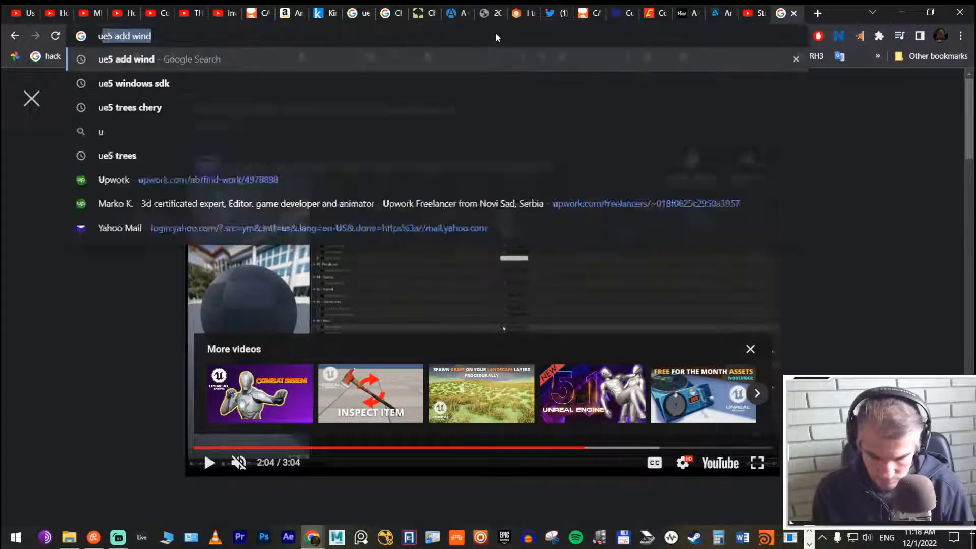
text(e5 win)
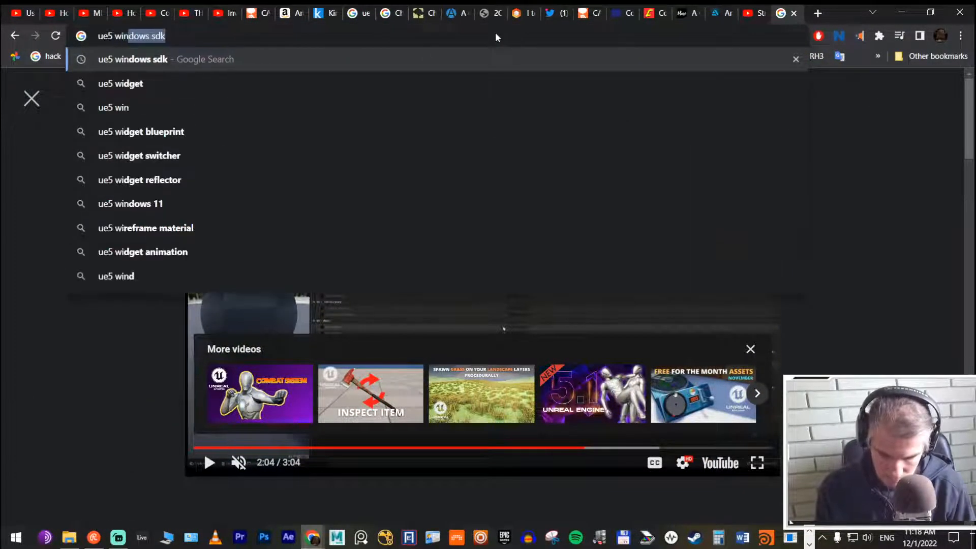
text(d for trees)
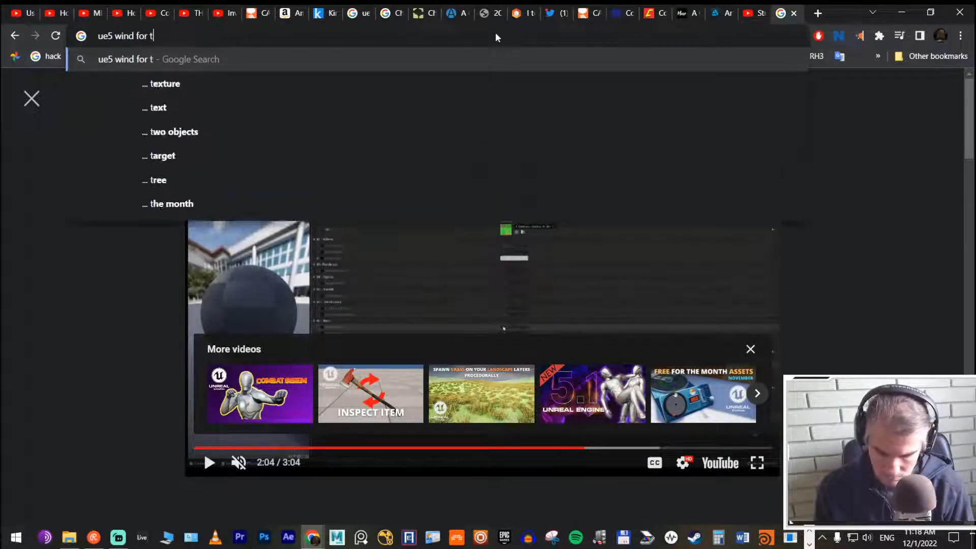
key(Return)
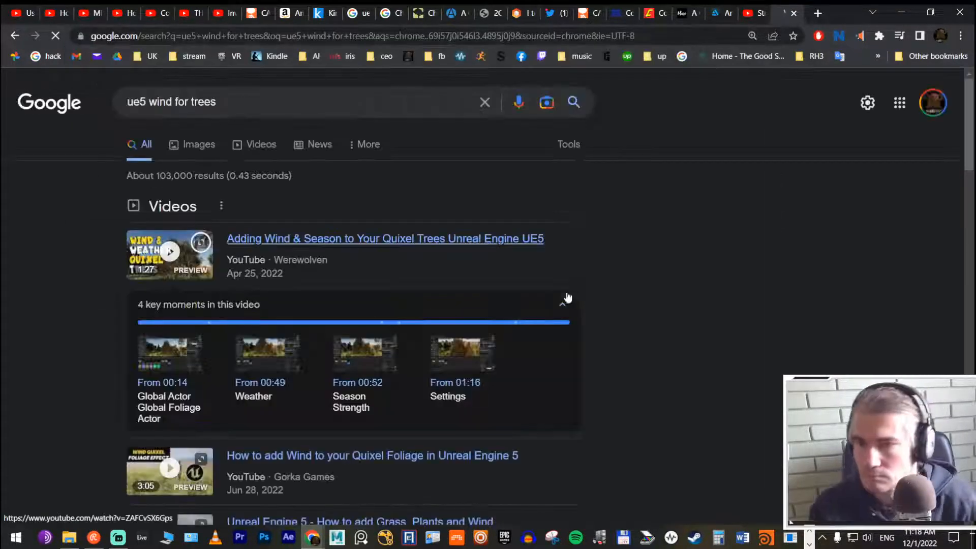
Step: Open the video "Adding Wind & Season to Your Quixel Trees Unreal Engine UE5" in a new tab and bring that tab forward
right_click(344, 248)
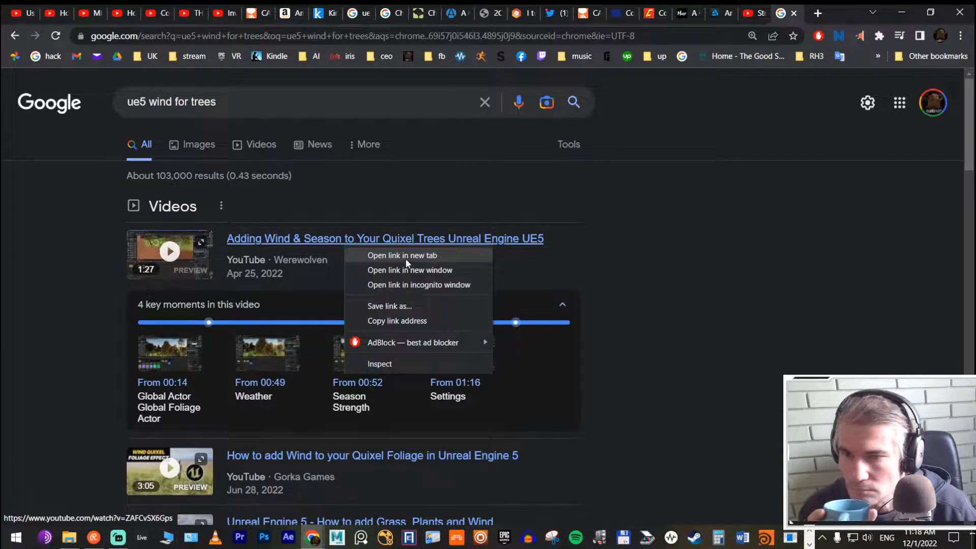
click(406, 257)
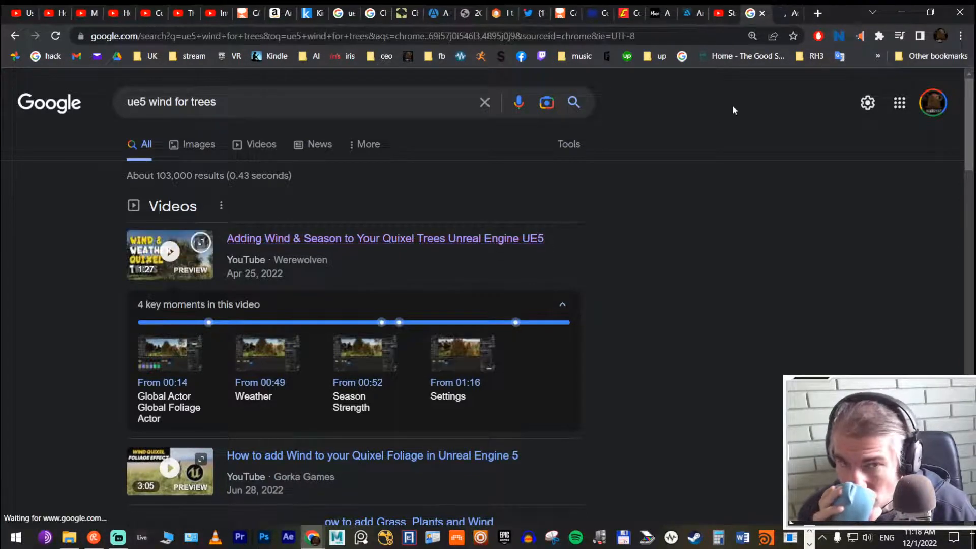
click(791, 11)
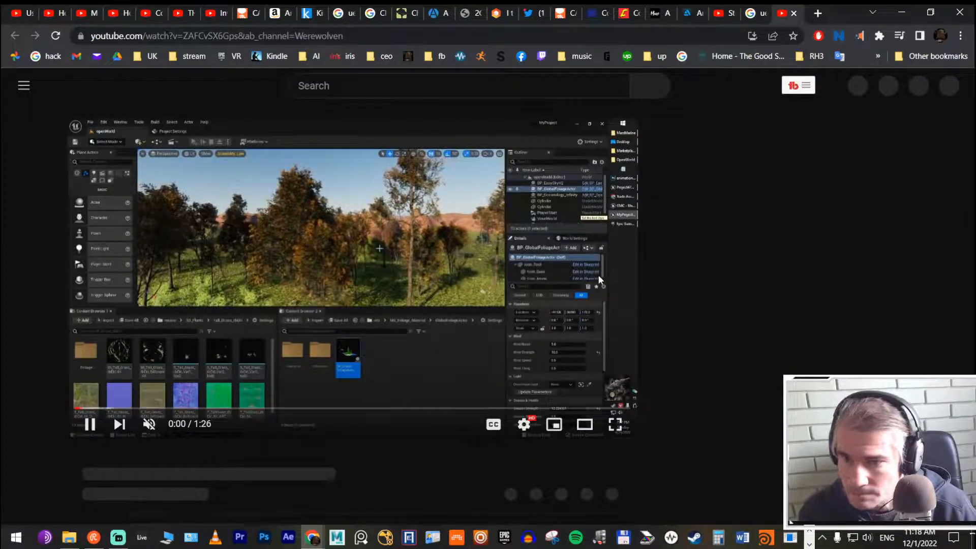
Step: Skip ahead through the first part of the tutorial video to see how wind is set up for Quixel trees
click(160, 426)
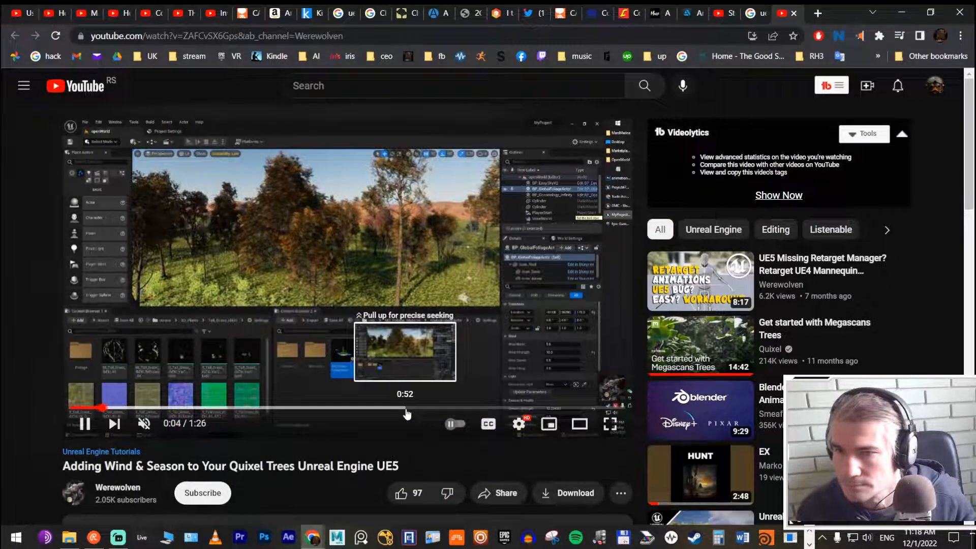
key(Right)
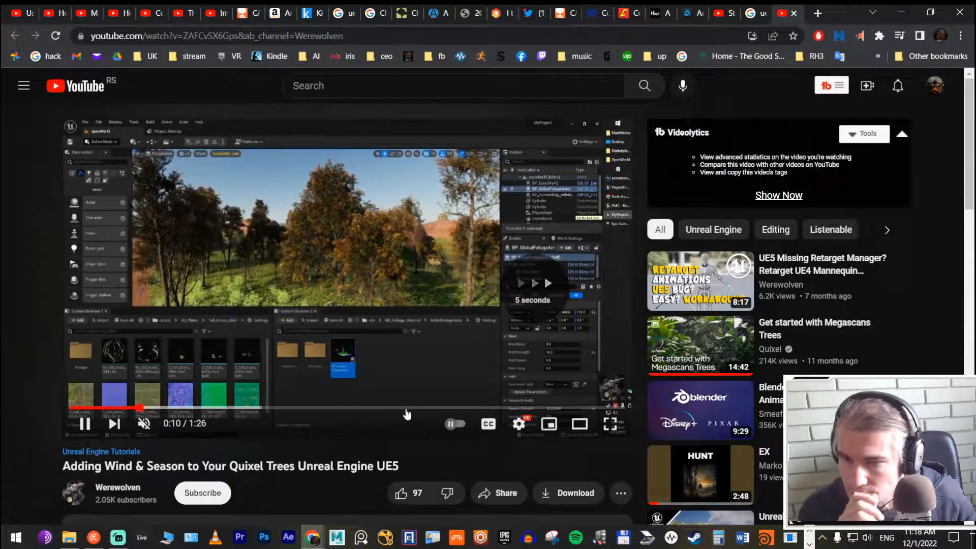
key(Right)
key(Right)
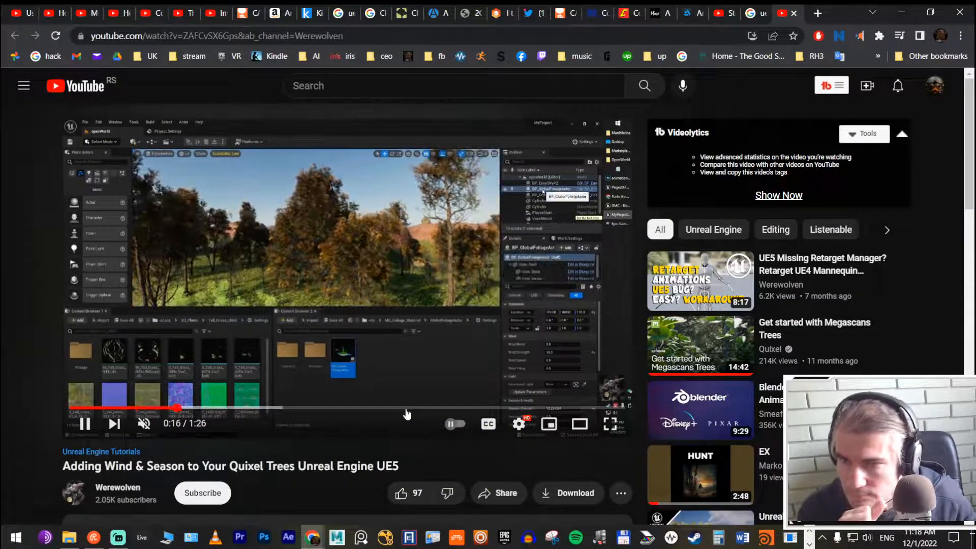
key(Right)
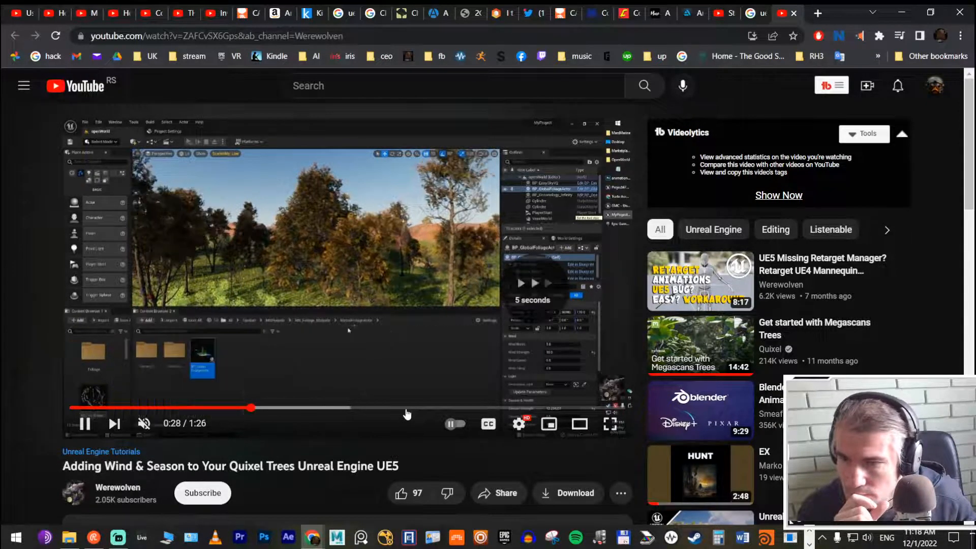
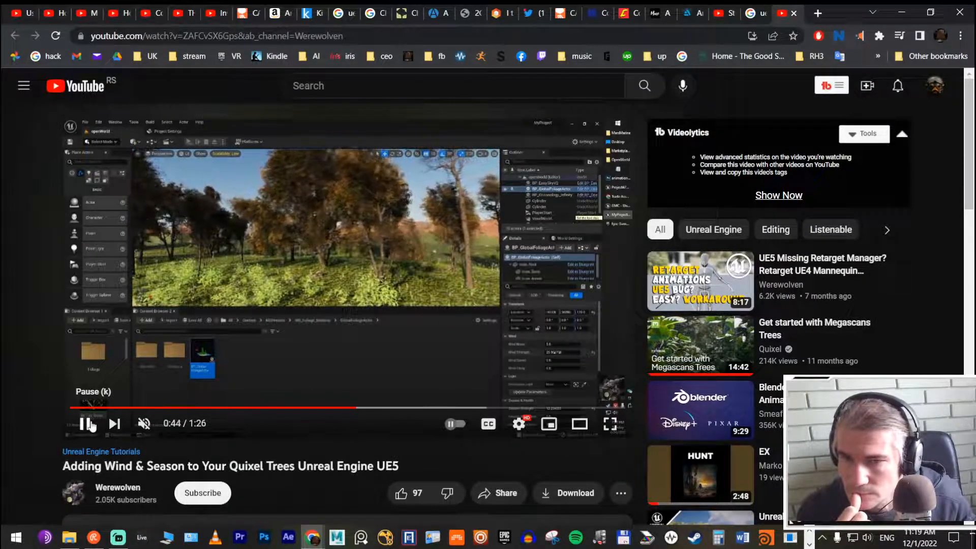
Step: Pause the tutorial video, return to Unreal Editor and minimize the boxwood billboard material window
click(91, 425)
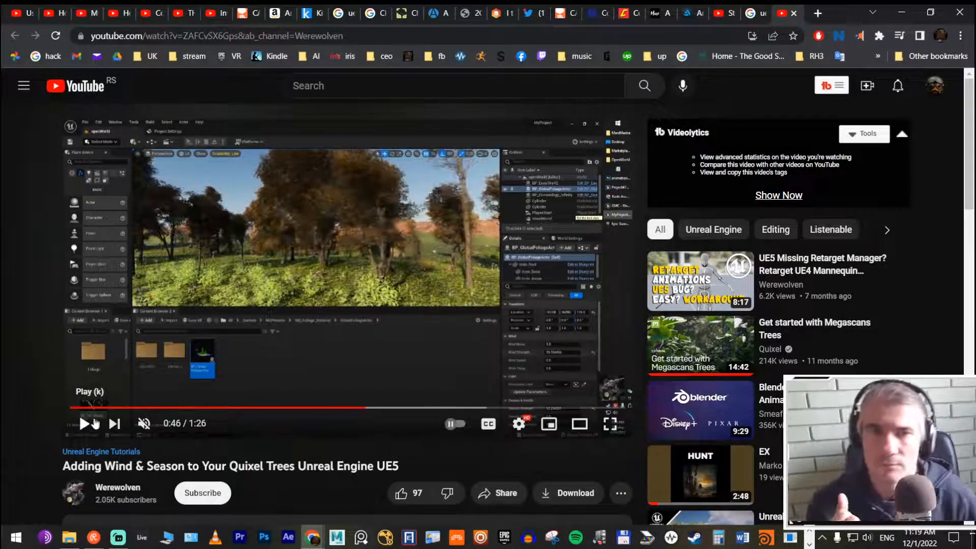
click(907, 16)
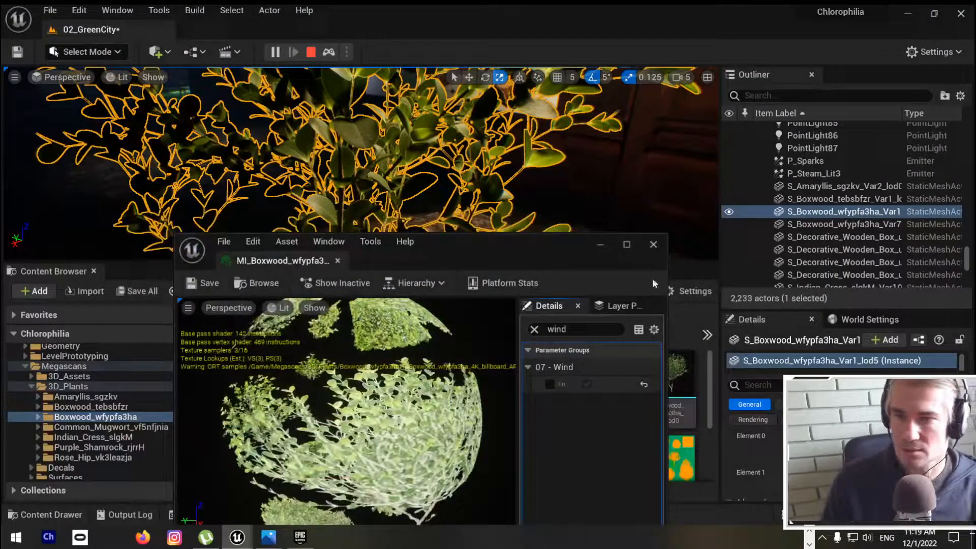
click(601, 245)
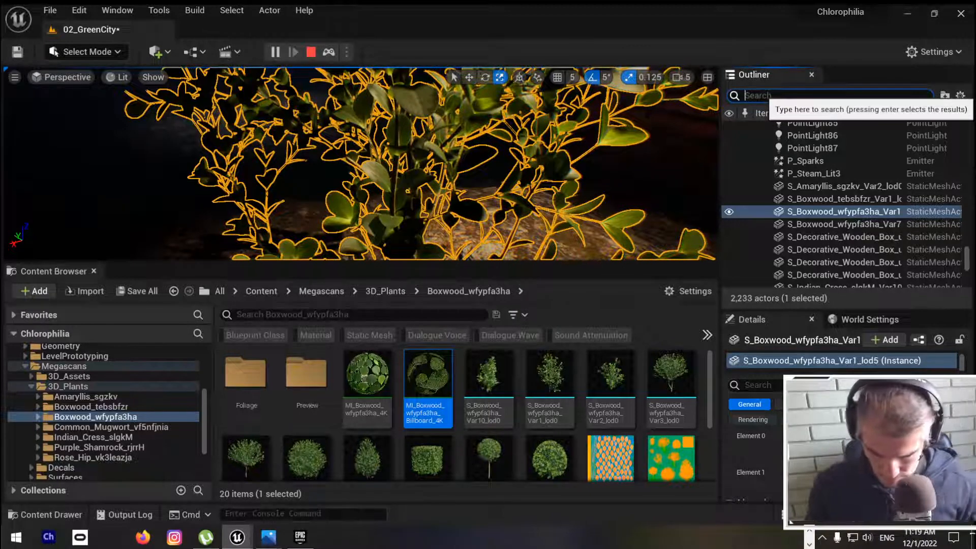
Step: Search the Outliner for "wind" and focus the viewport on one of the listed static mesh actors
text(wind)
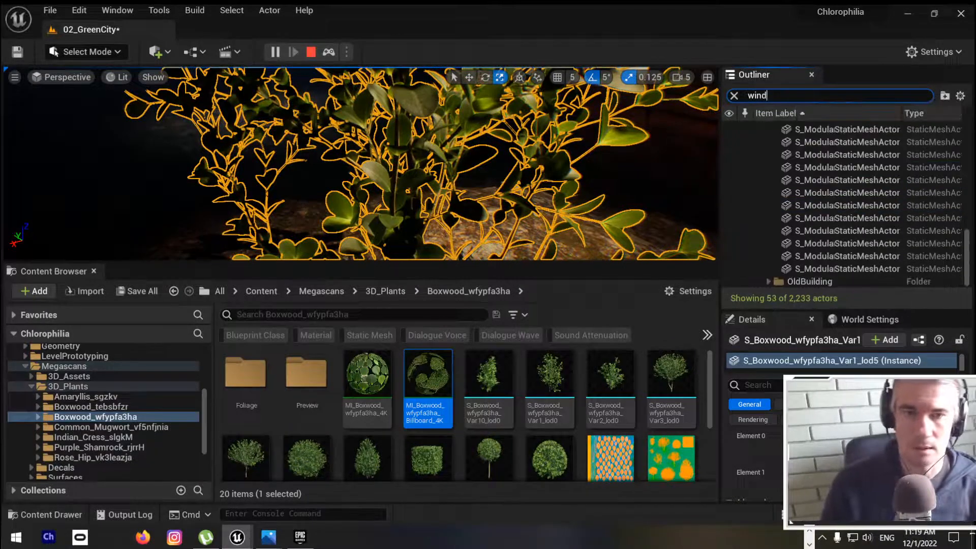
scroll(843, 168, up, 1)
click(843, 155)
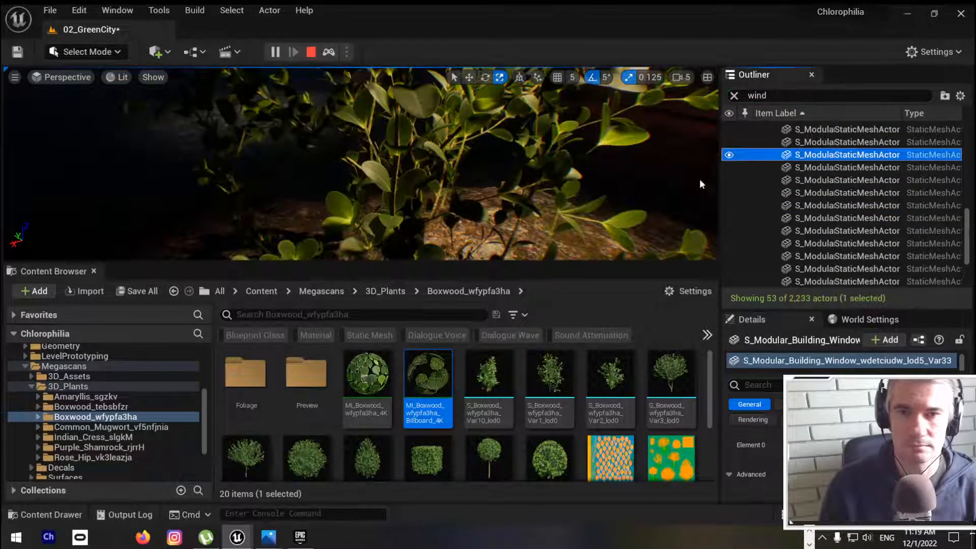
right_drag(699, 178, 700, 152)
key(f)
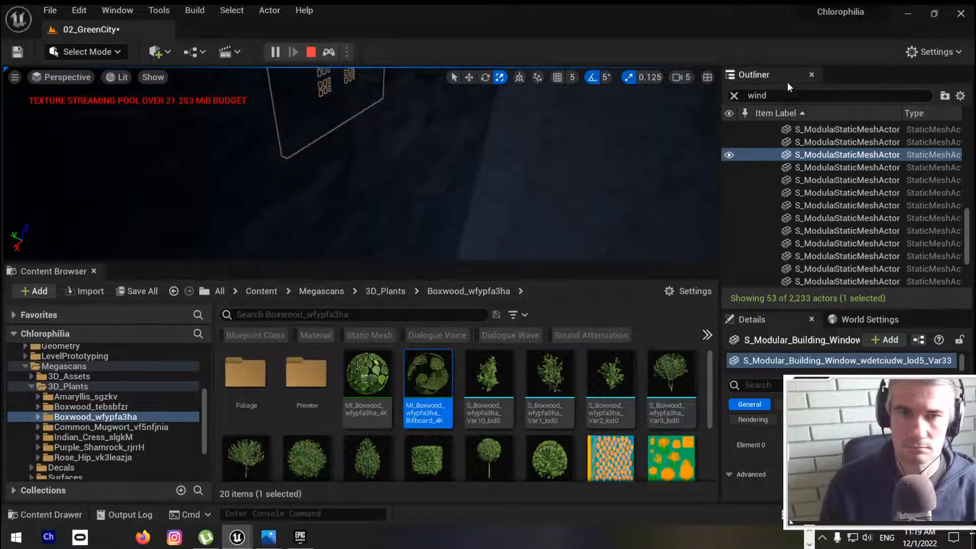
click(772, 95)
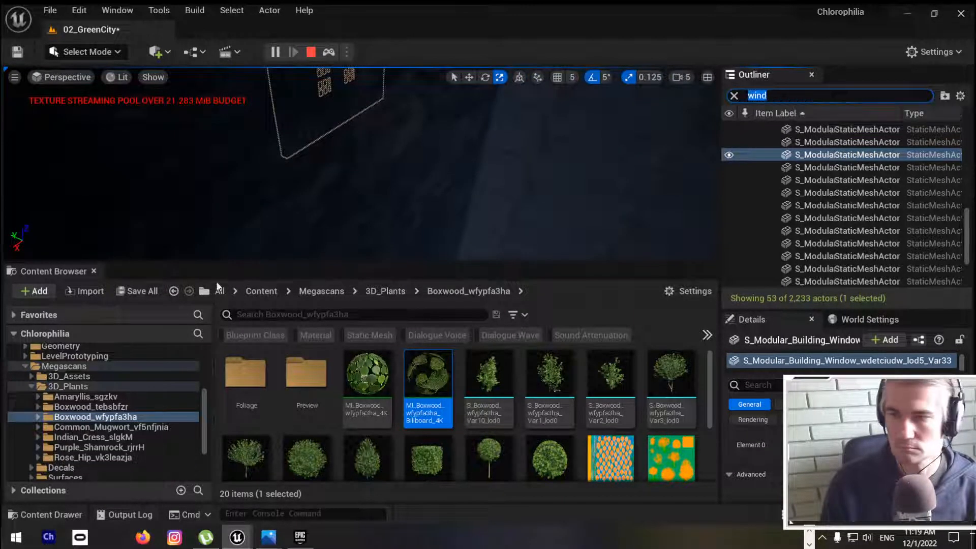
Step: Search the project's whole Content folder for assets matching "wind"
click(305, 314)
text(wind)
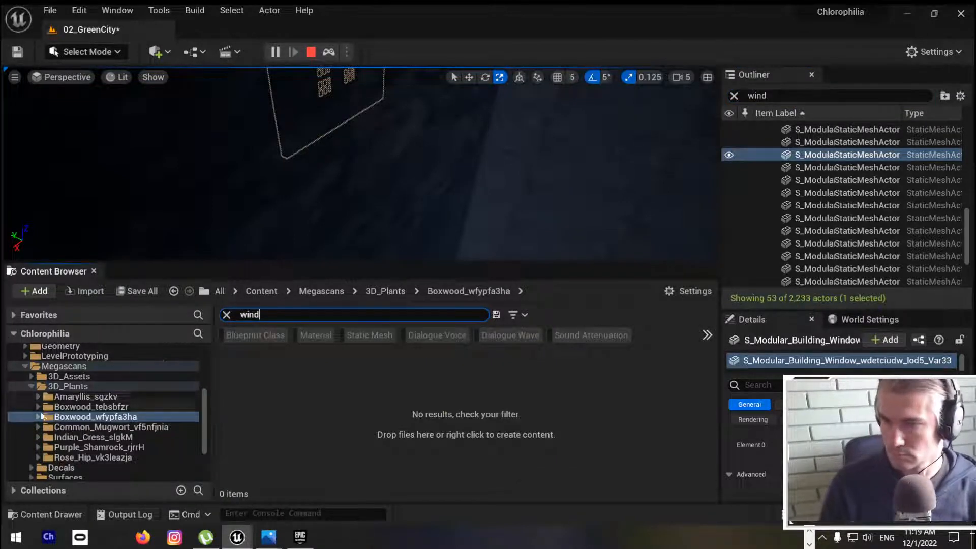
scroll(43, 416, up, 5)
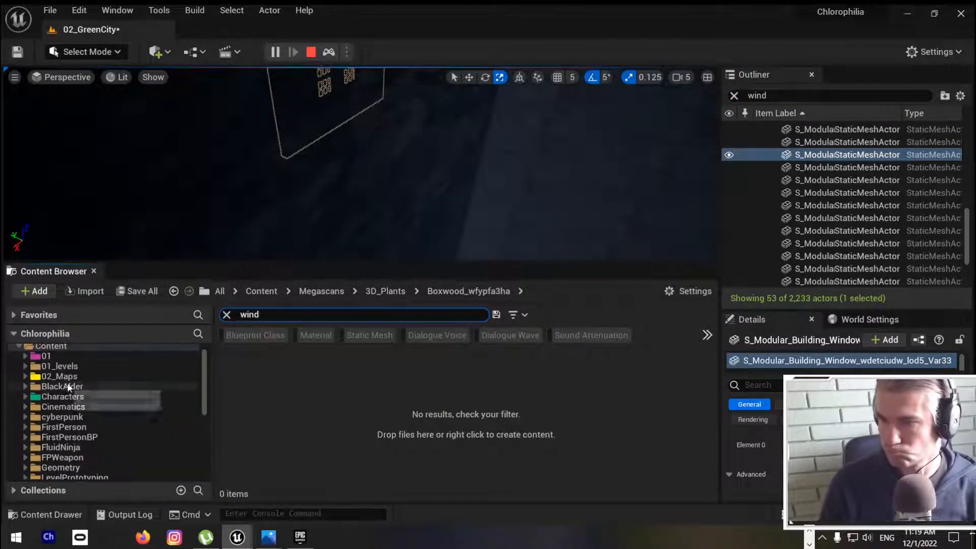
click(72, 345)
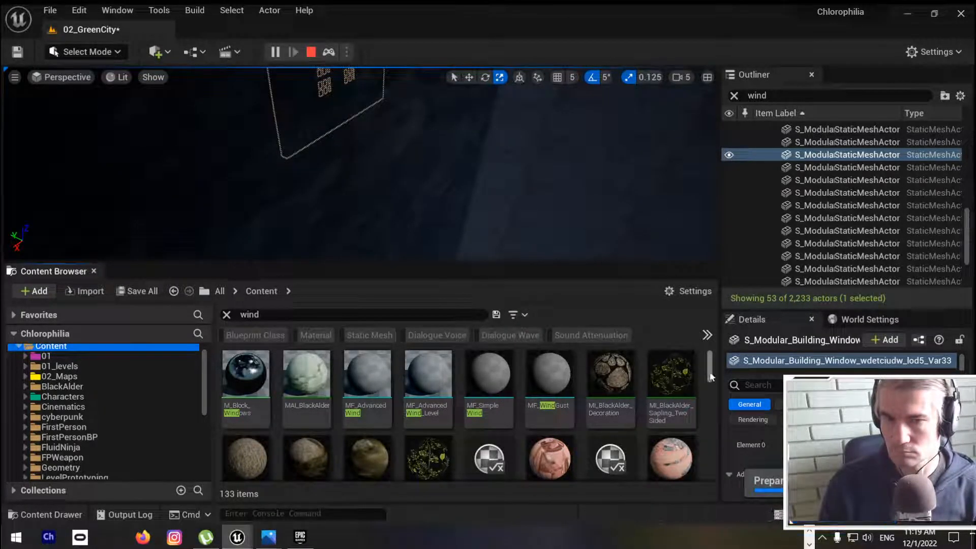
Step: Look through the "wind" asset results for a wind actor, material function or foliage mesh that could drive the movement
scroll(709, 379, down, 2)
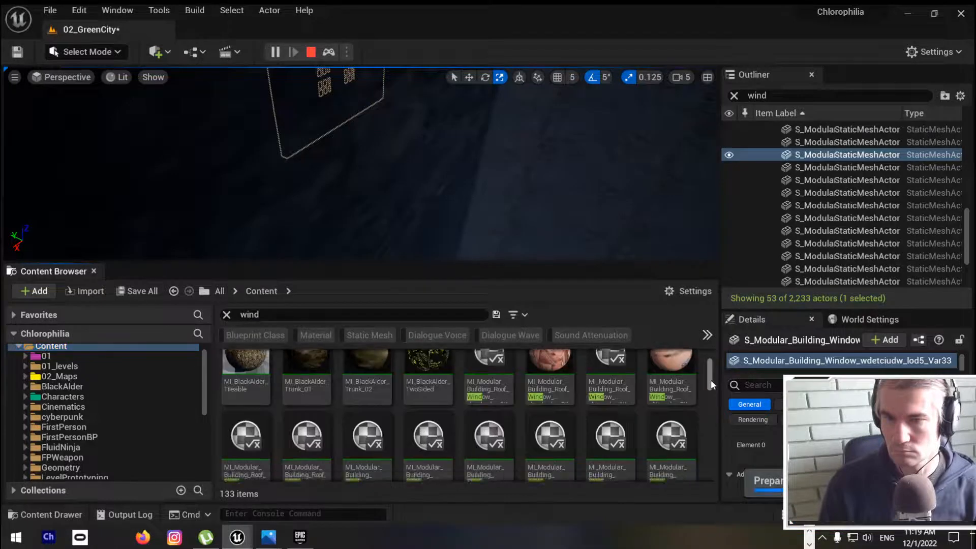
scroll(711, 379, up, 2)
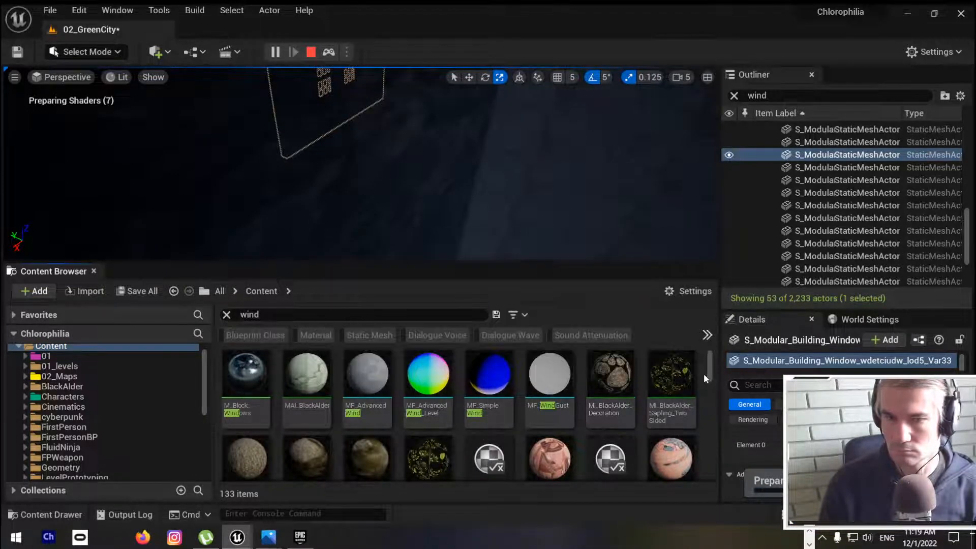
drag(710, 377, 698, 496)
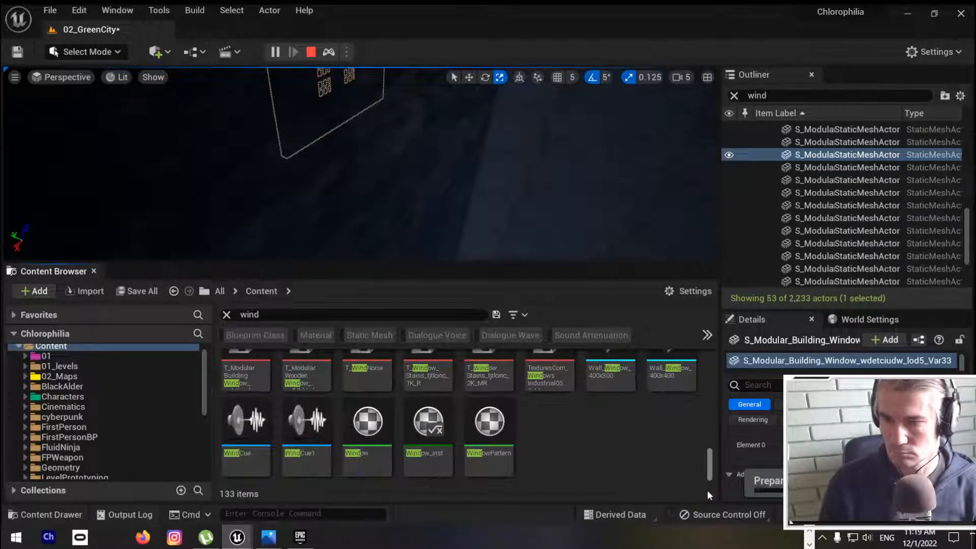
scroll(499, 424, up, 3)
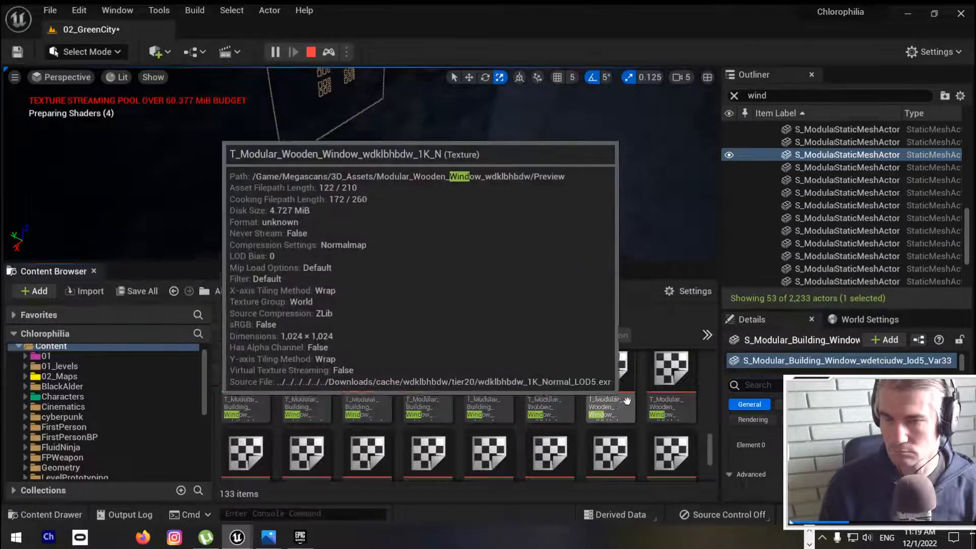
scroll(605, 407, up, 2)
scroll(622, 402, up, 2)
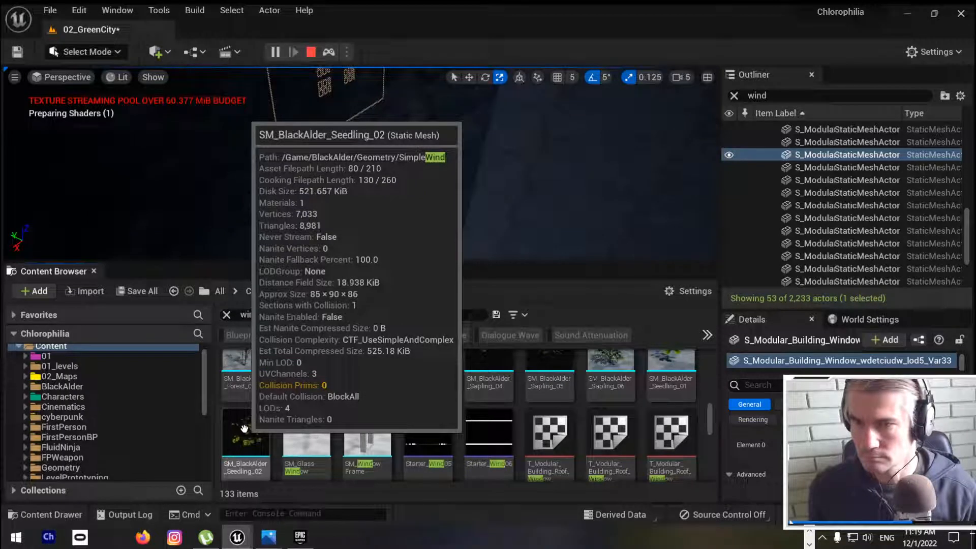
scroll(638, 415, up, 1)
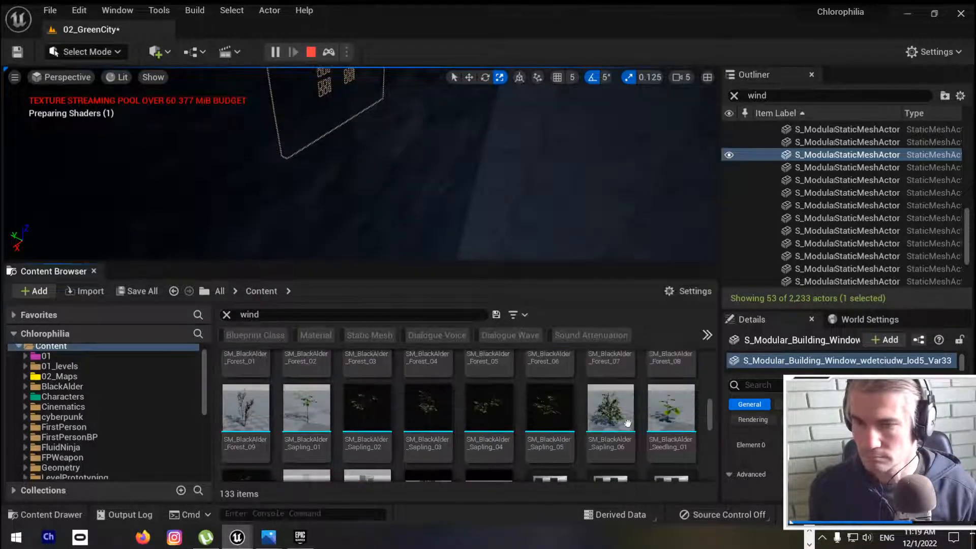
scroll(641, 416, up, 1)
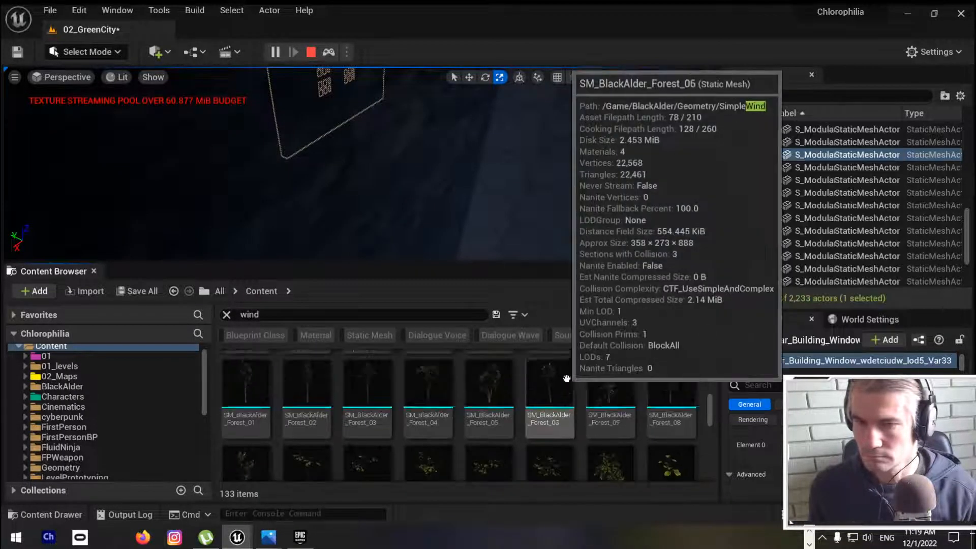
scroll(610, 406, up, 2)
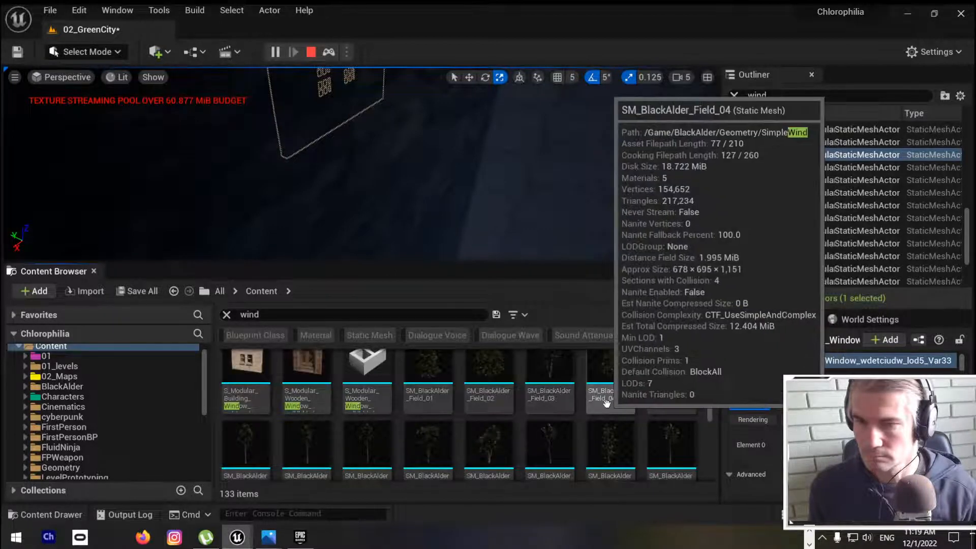
scroll(604, 401, up, 4)
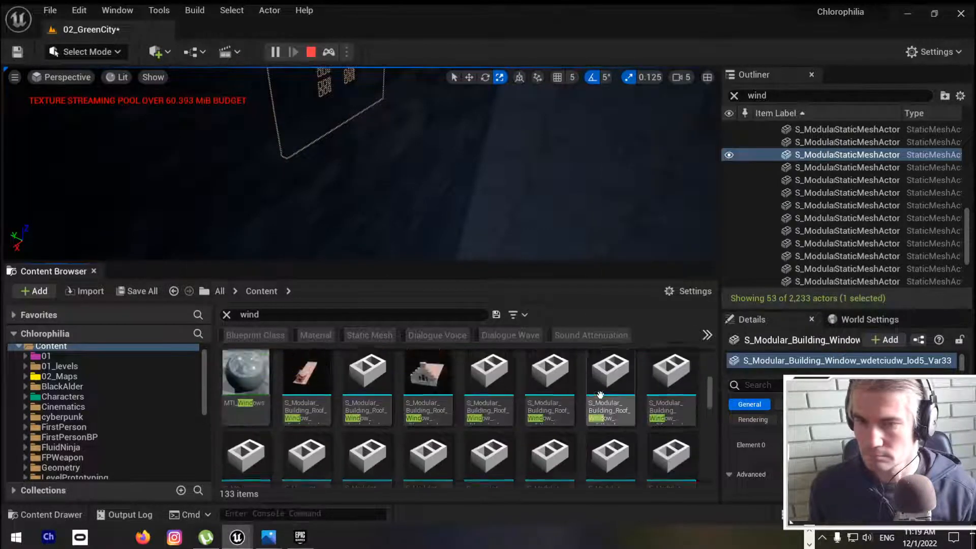
scroll(600, 395, up, 1)
scroll(600, 395, up, 2)
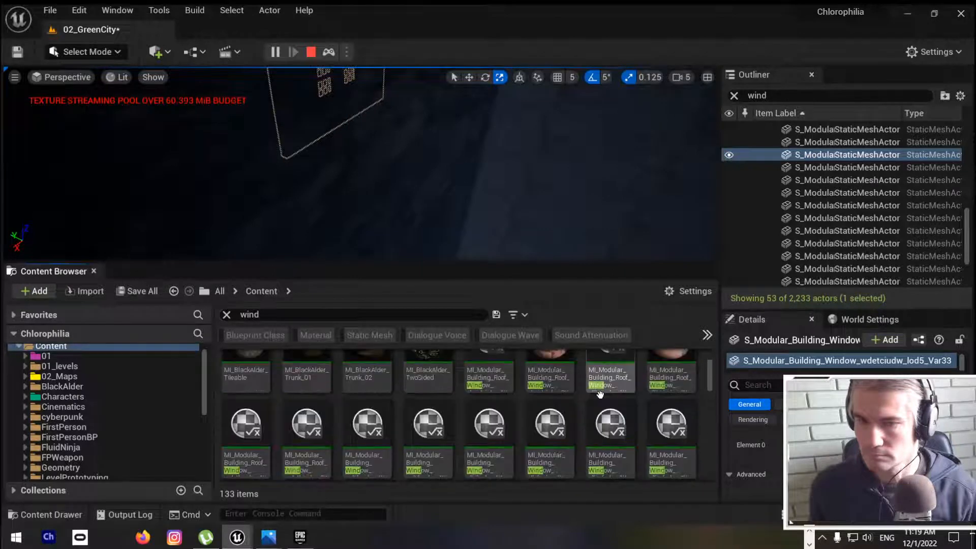
scroll(585, 404, up, 2)
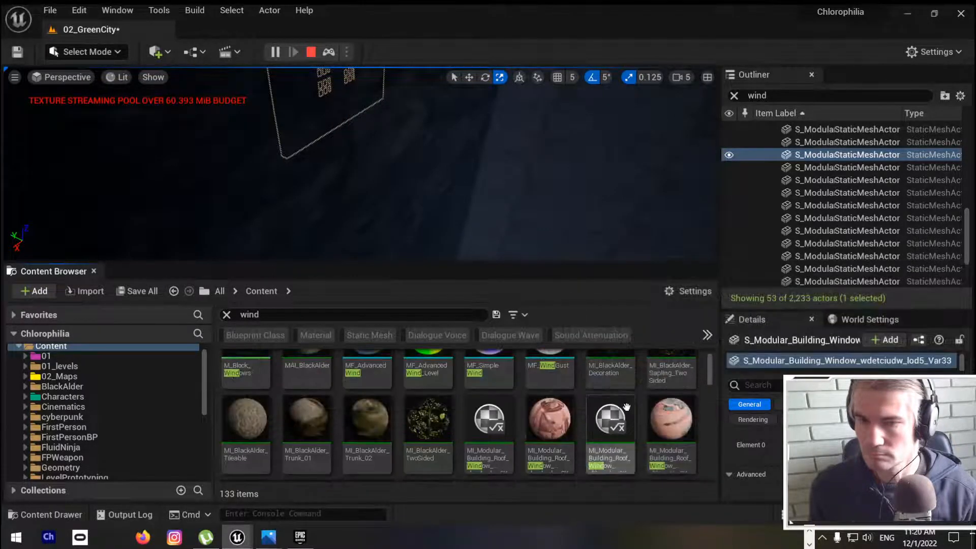
scroll(594, 405, up, 1)
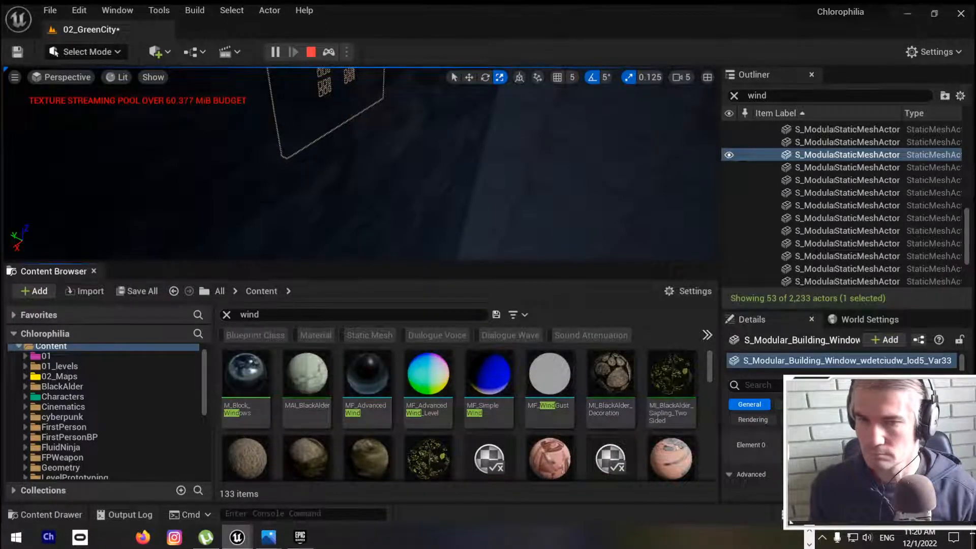
Step: Bring the viewport back to the spotlit flowers beside the buildings and store this view as Bookmark 5
right_drag(396, 188, 244, 194)
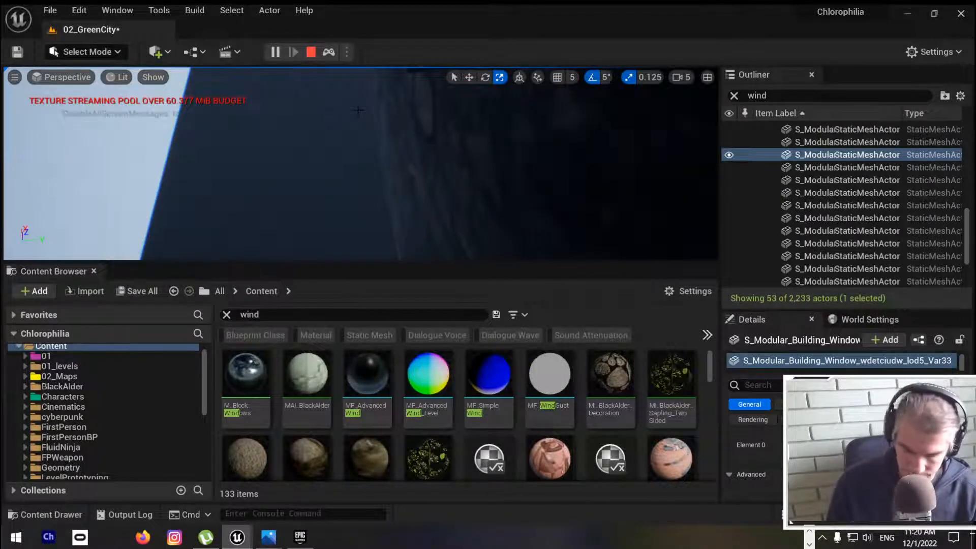
key(1)
right_drag(272, 95, 303, 113)
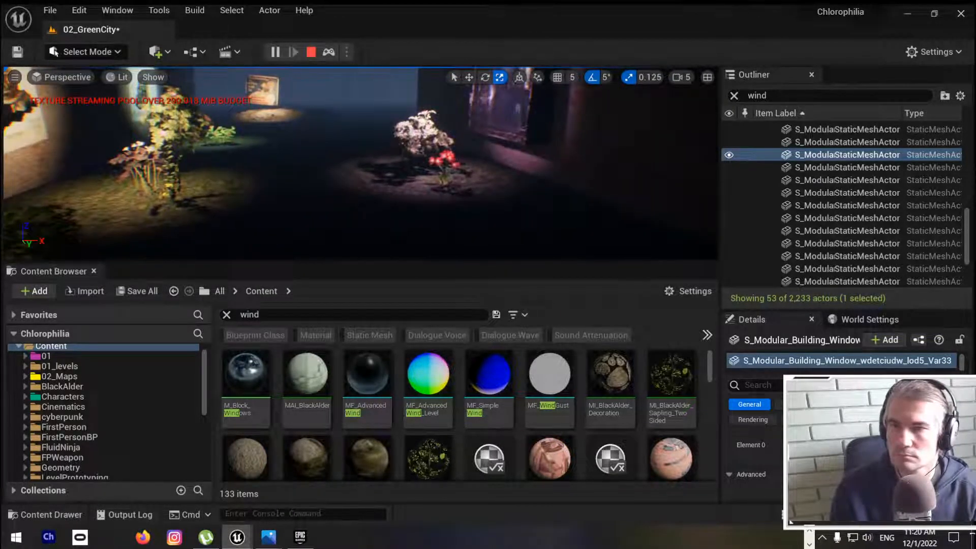
click(17, 79)
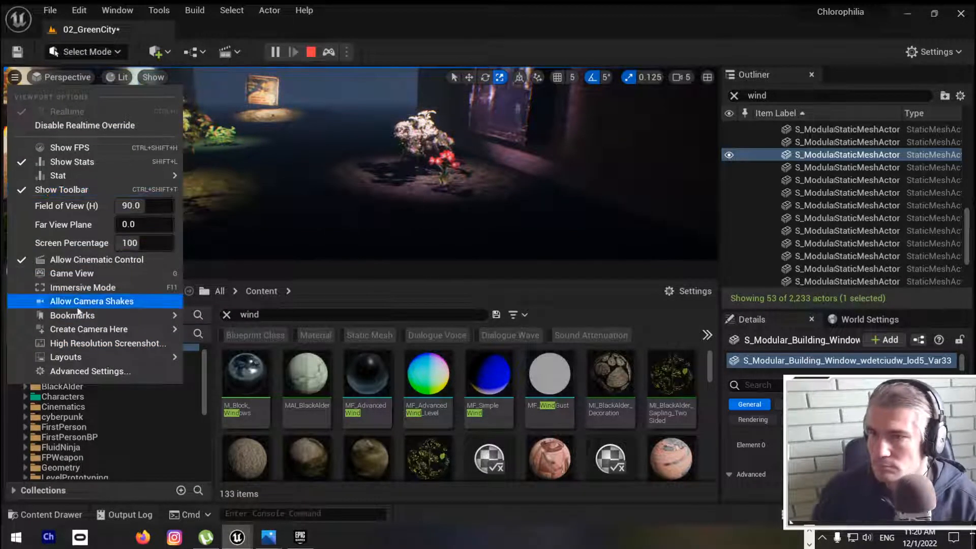
mouse_move(87, 330)
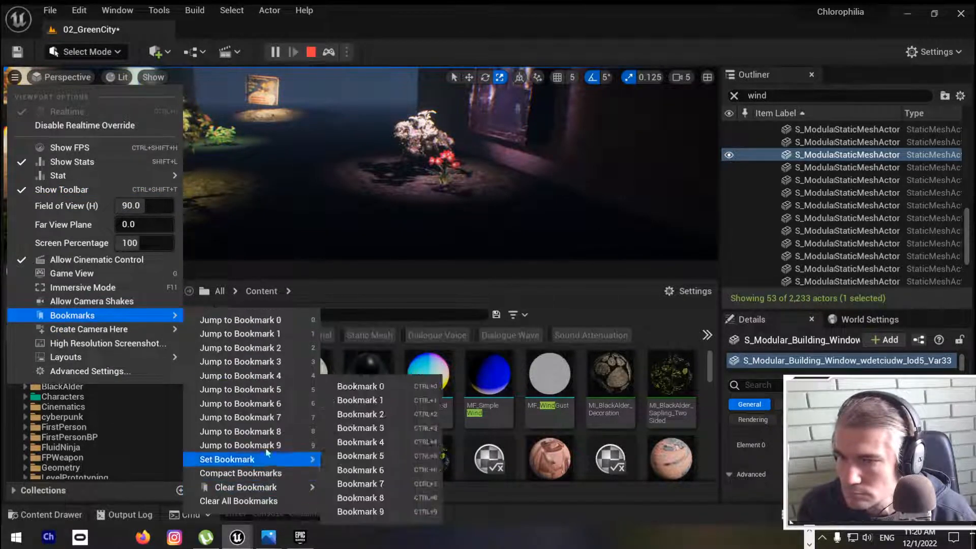
mouse_move(267, 460)
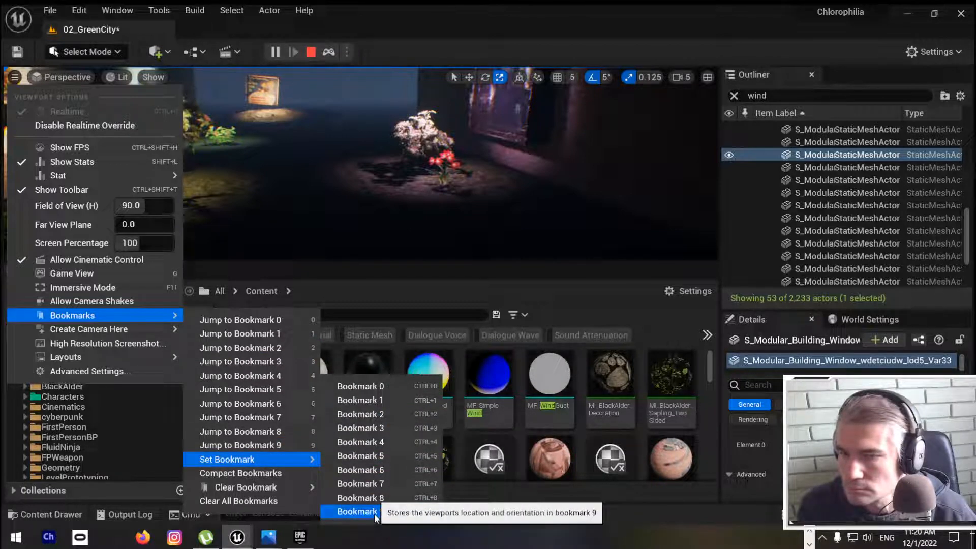
click(361, 456)
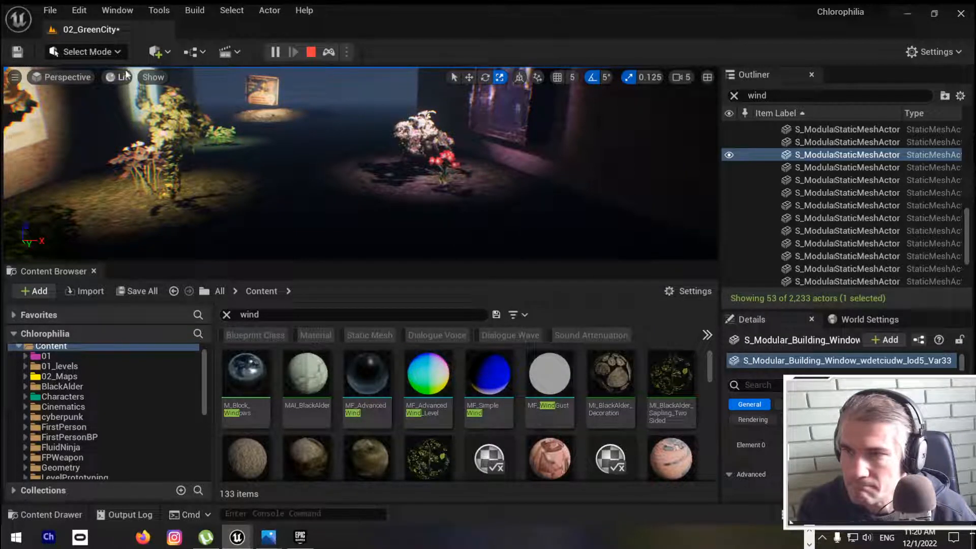
Step: Check the placeable actor categories, including Basic, Volumes and All Classes, for something that adds wind
click(155, 51)
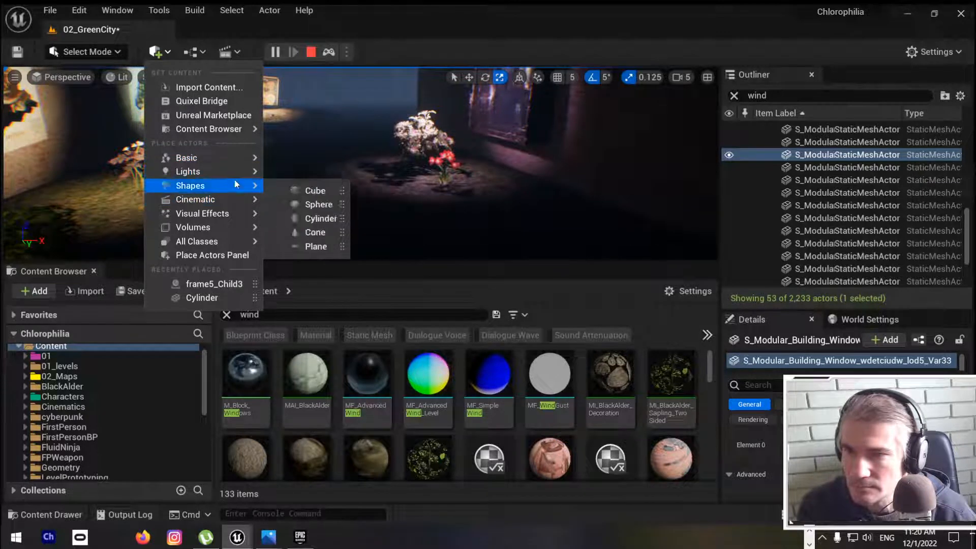
mouse_move(234, 173)
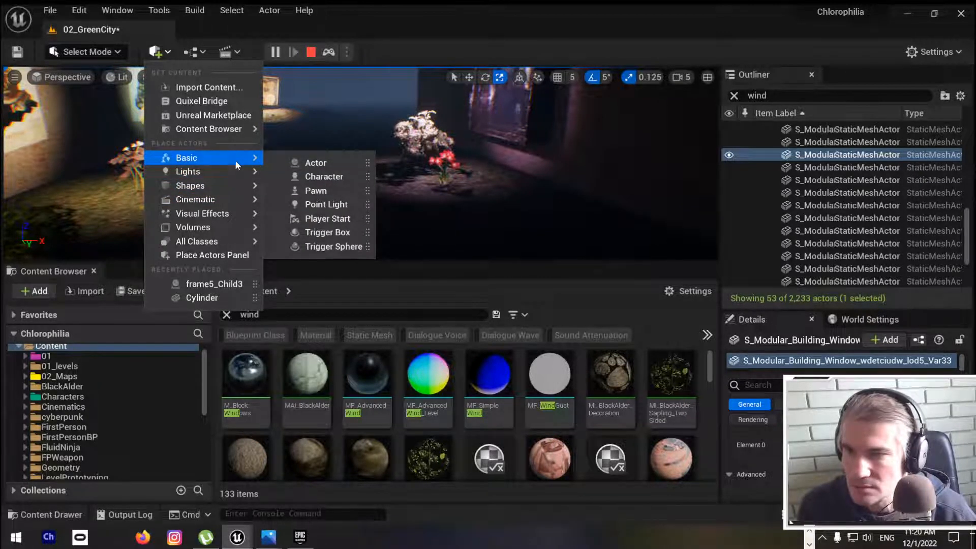
mouse_move(222, 248)
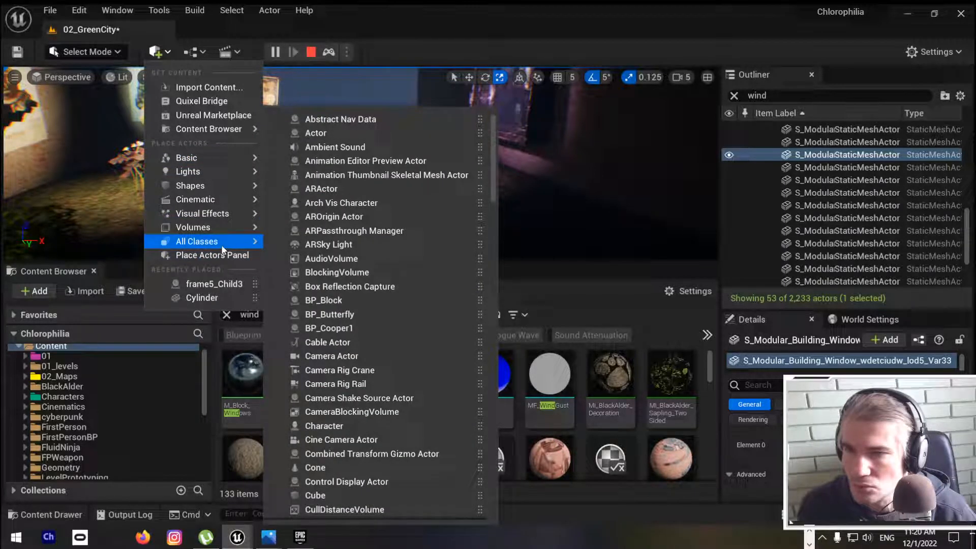
mouse_move(201, 228)
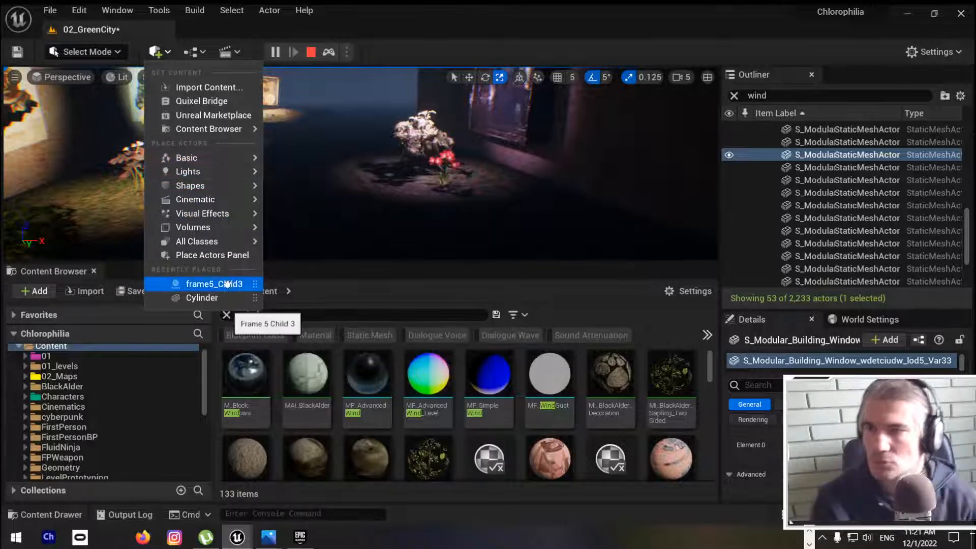
Step: Switch to Chrome and resume the Quixel trees wind tutorial video
key(alt+Tab)
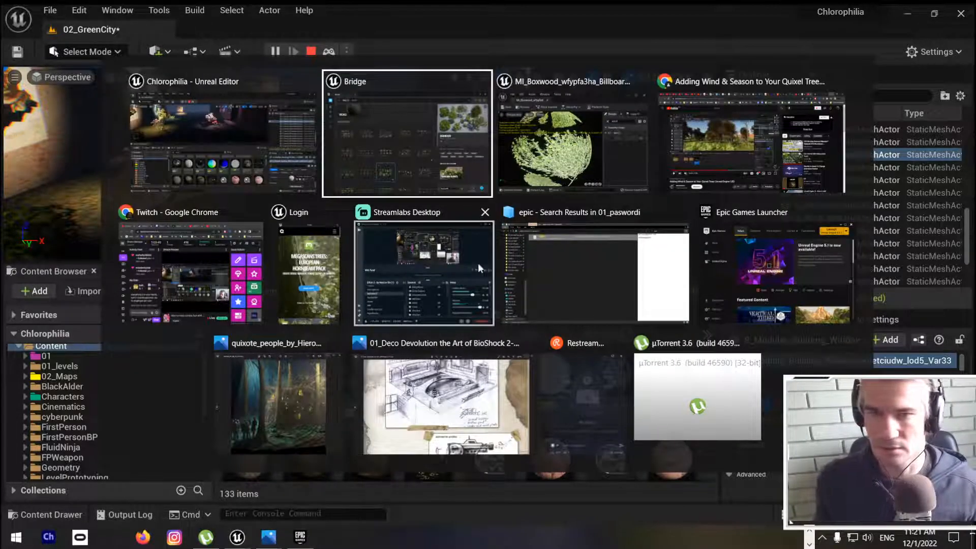
click(755, 169)
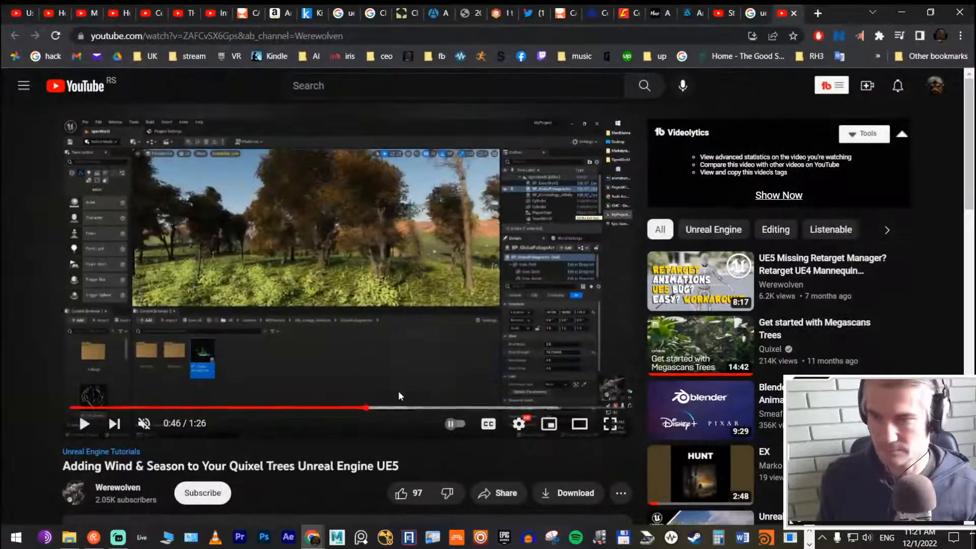
click(372, 364)
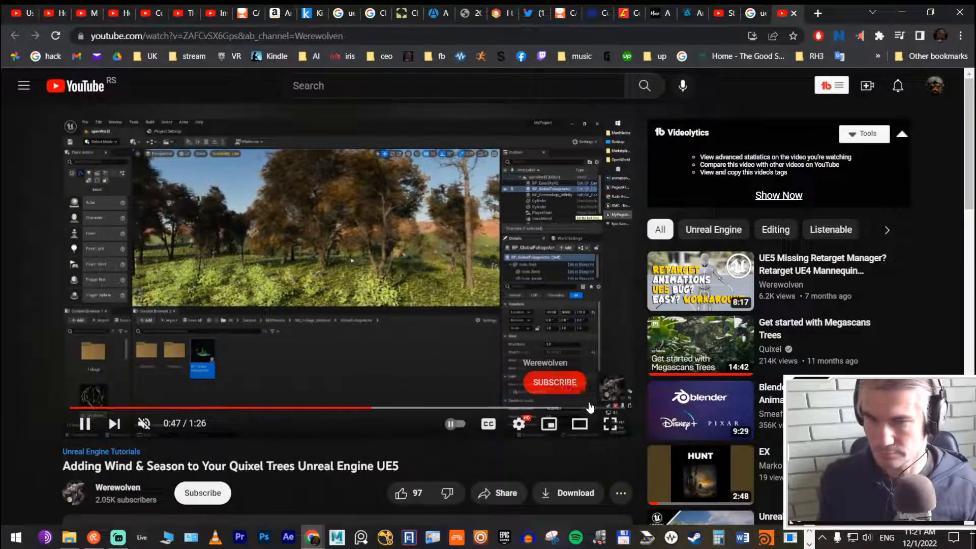
Step: Watch the wind tutorial in full screen, pause it where BP_GlobalFoliageActor is shown, and leave full screen
click(609, 425)
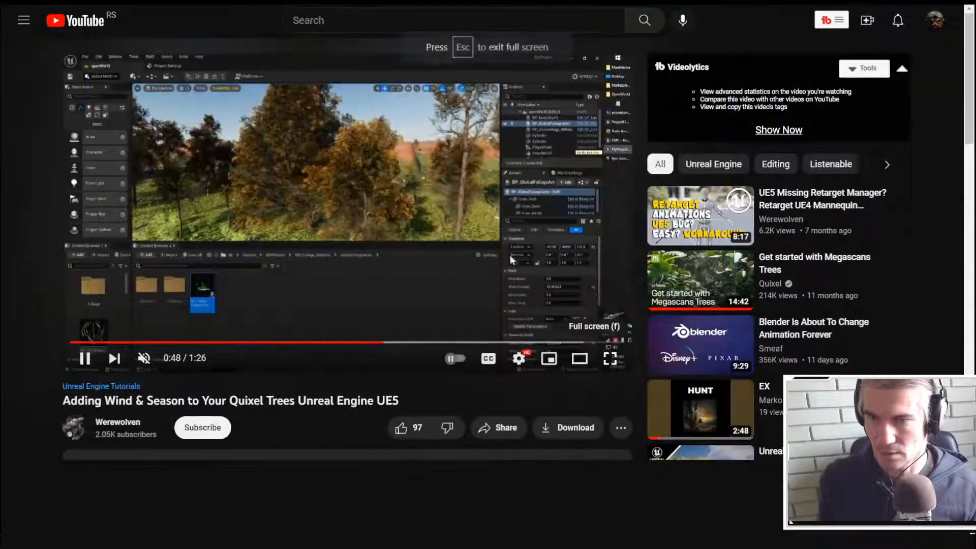
click(510, 255)
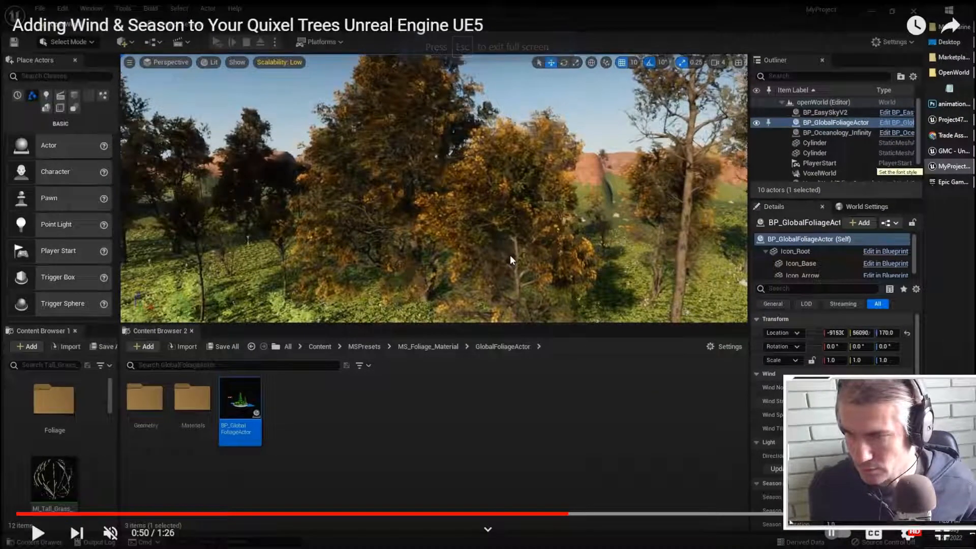
key(Escape)
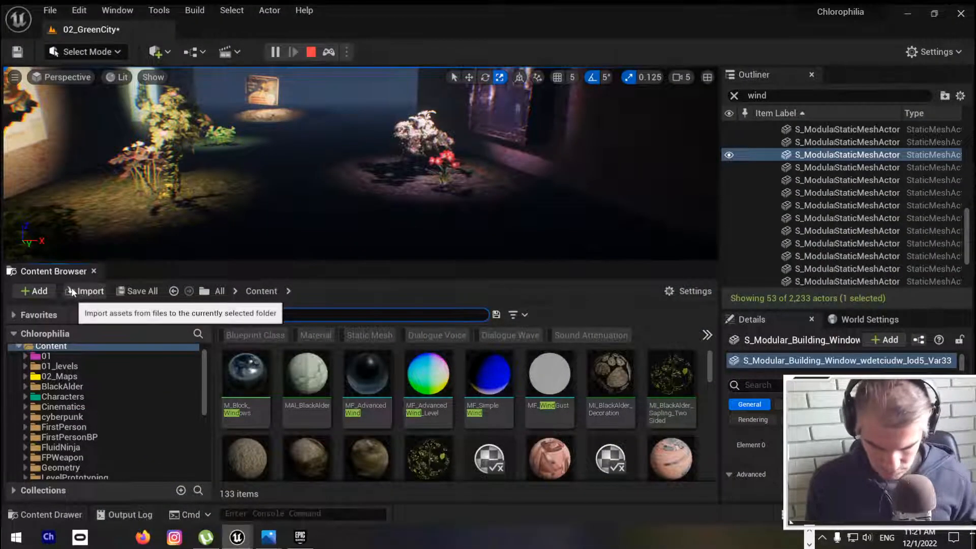
Step: Switch back to Unreal Editor and search the project content for "globa" to find the global foliage actor
text(globa)
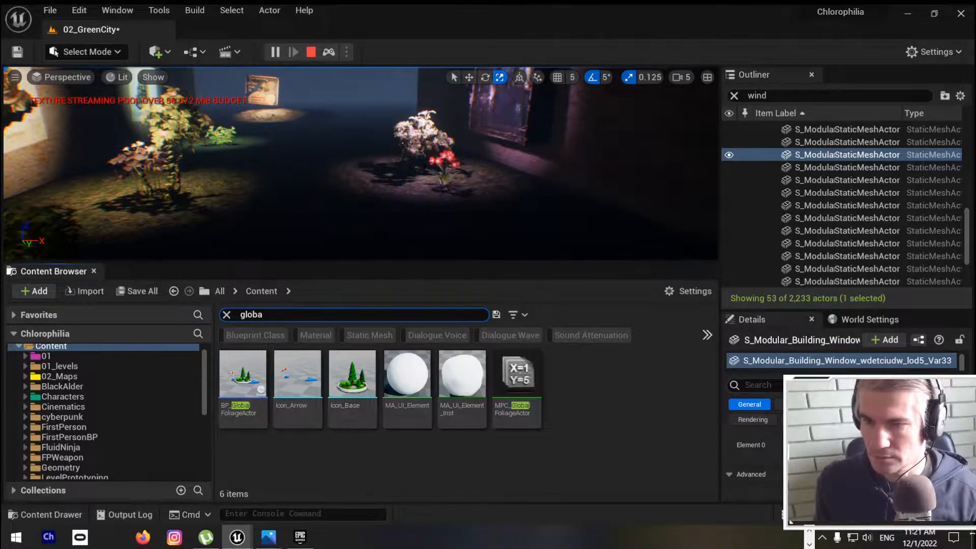
click(356, 203)
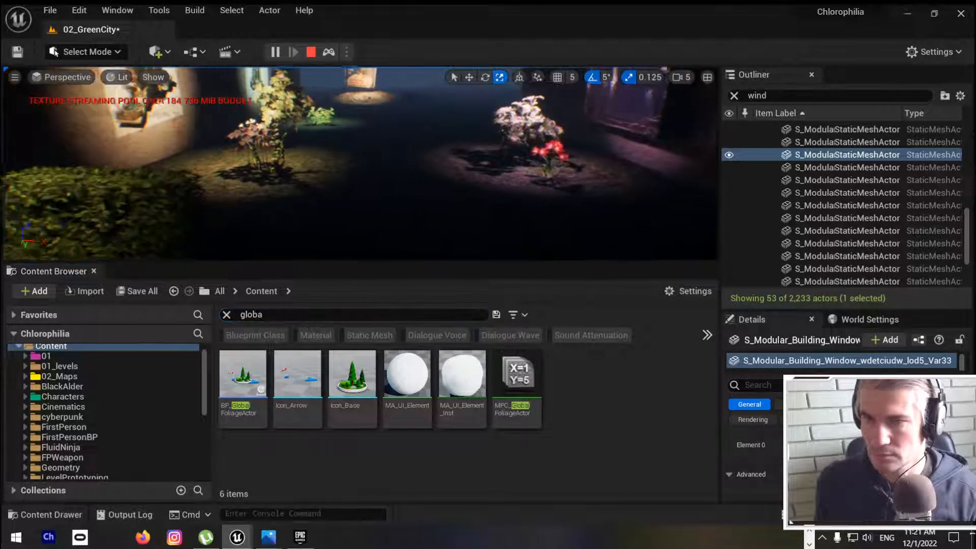
key(shift+F1)
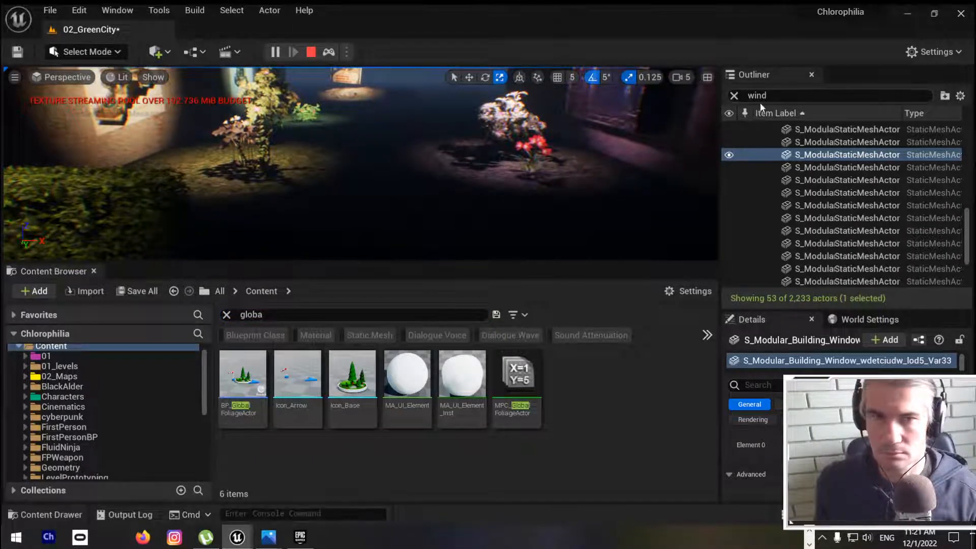
Step: Copy the BP_GlobalFoliageActor asset's name and filter the Outliner by it to check whether the level already contains one
click(240, 406)
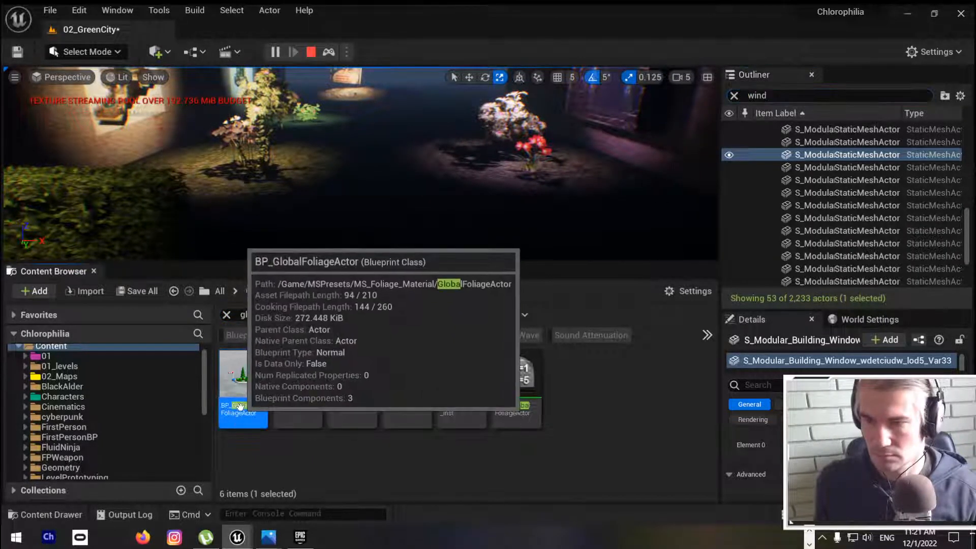
click(240, 406)
key(ctrl+c)
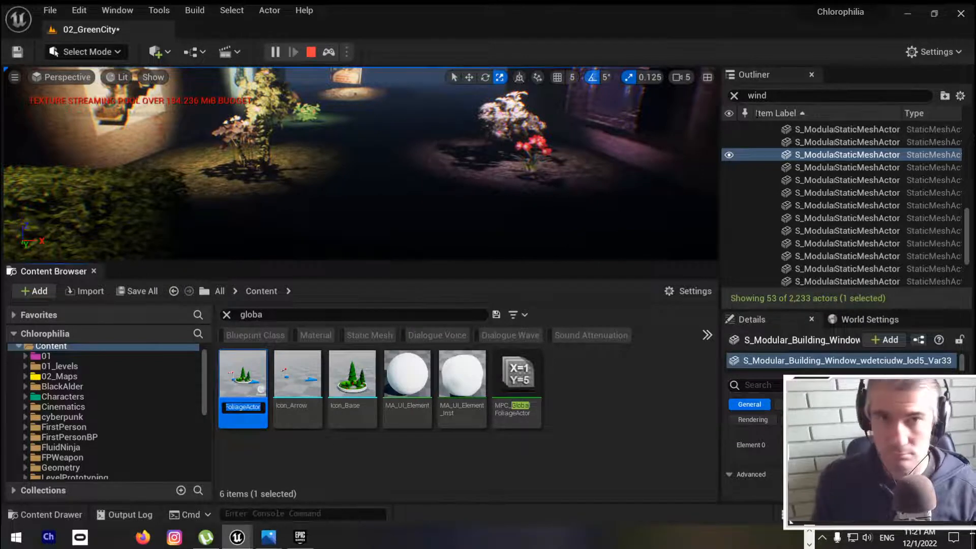
click(788, 97)
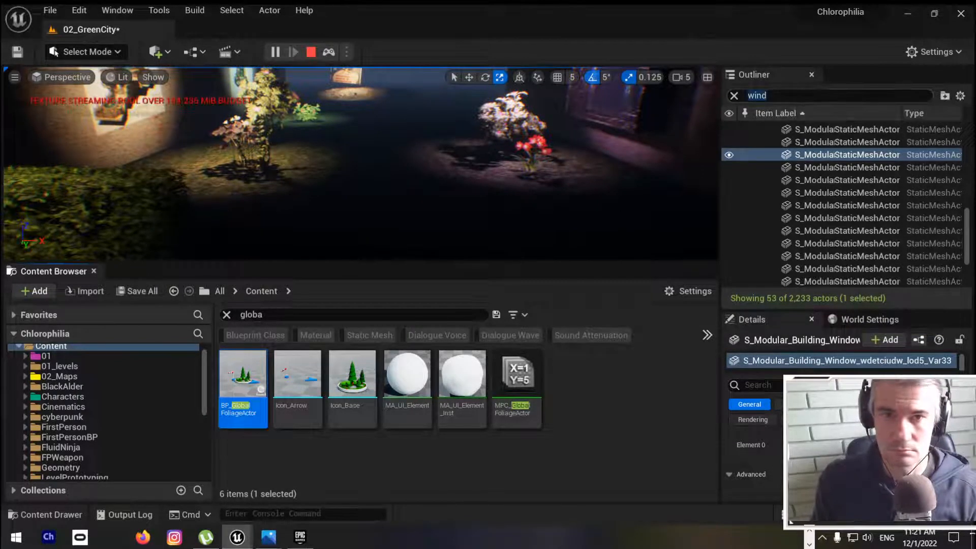
double_click(788, 96)
key(ctrl+v)
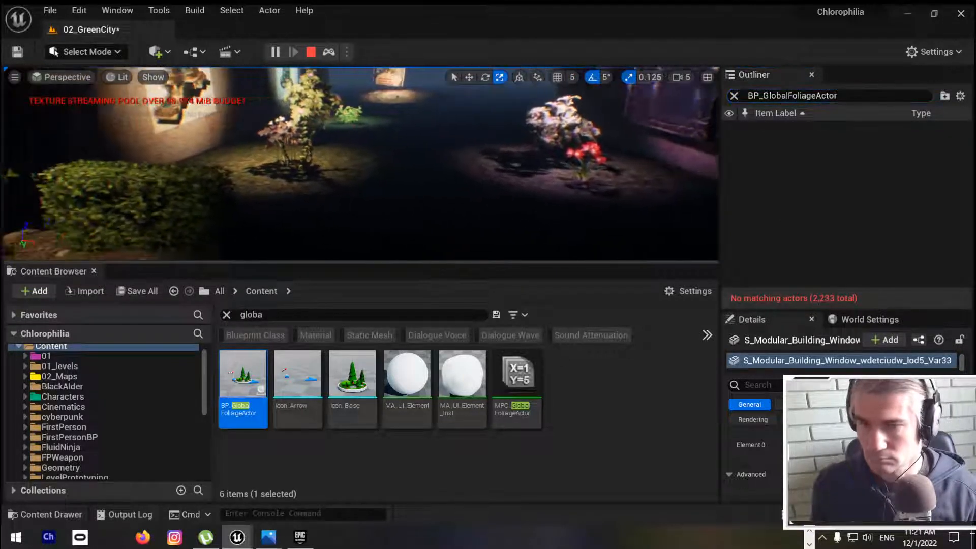
Step: Try placing BP_GlobalFoliageActor beside the flowers in the running simulation, stop the simulation and dismiss the message log
mouse_move(241, 376)
drag(241, 376, 454, 181)
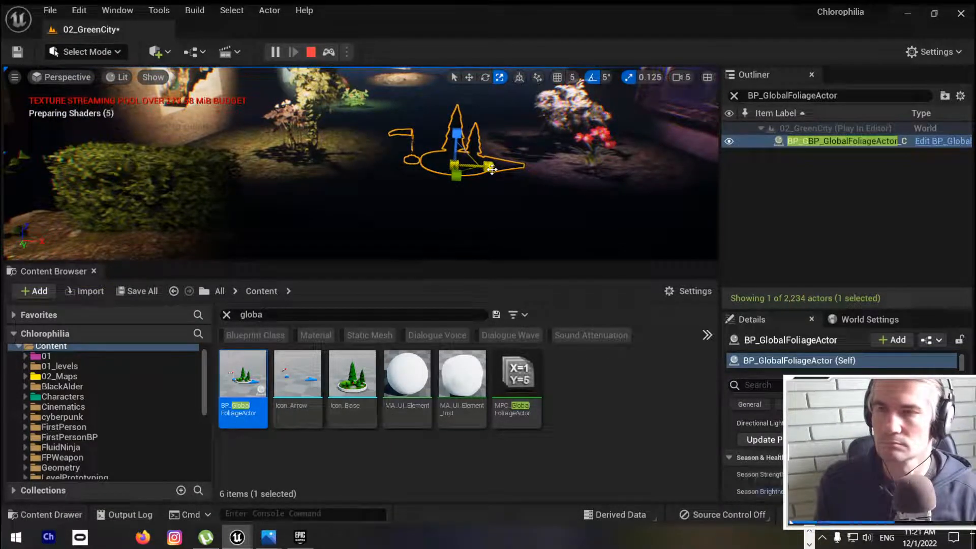
click(308, 52)
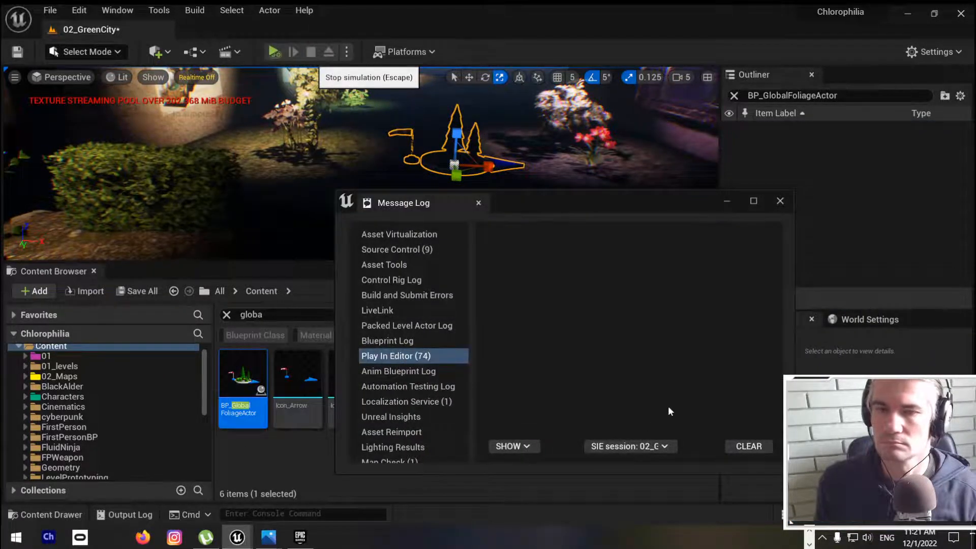
click(778, 200)
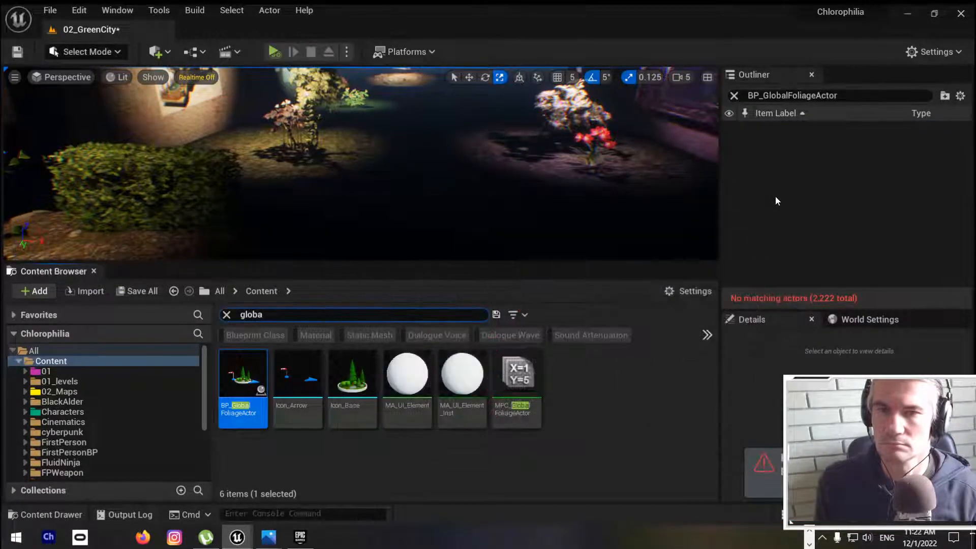
Step: Place BP_GlobalFoliageActor on the ground between the spotlit flowers in the editor level and start simulating
drag(243, 379, 417, 161)
right_drag(433, 239, 454, 224)
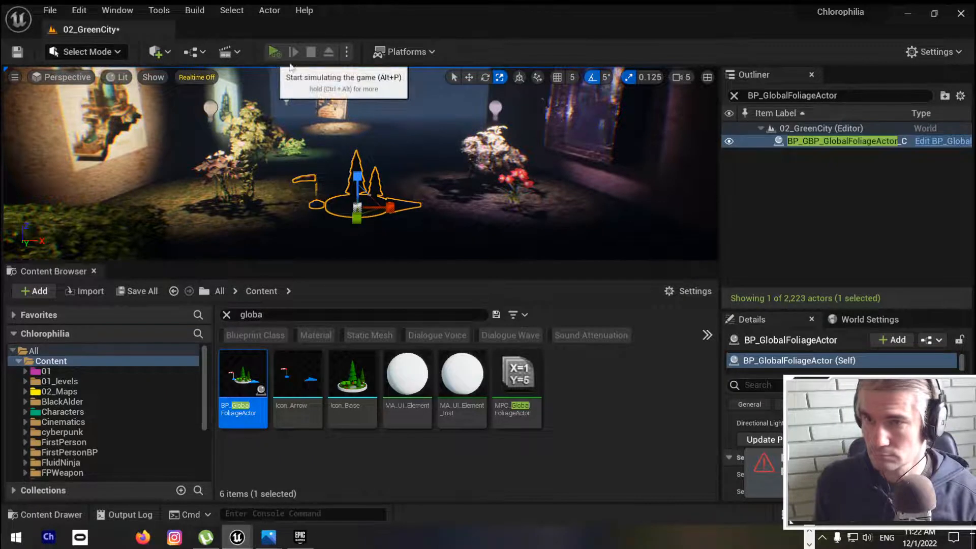
key(alt+p)
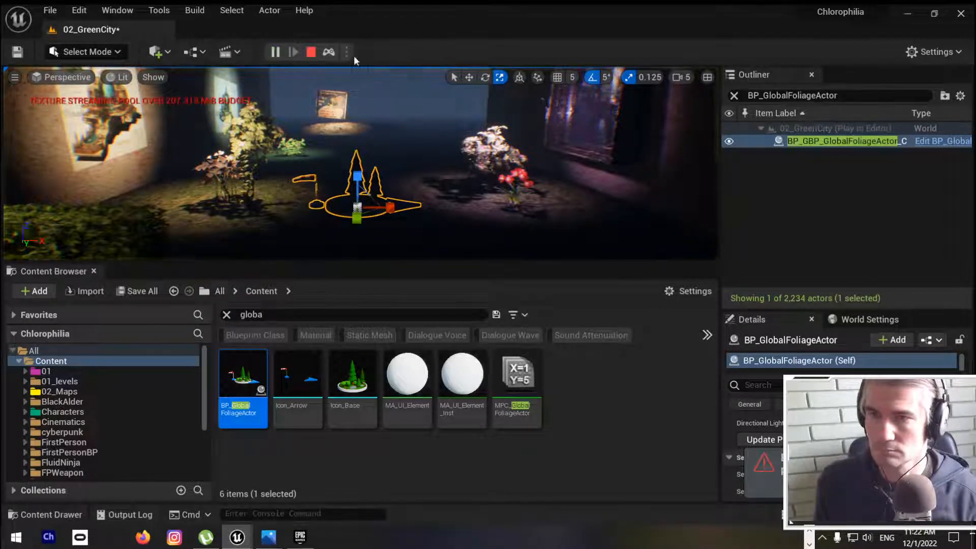
Step: Examine the flowers, bushes and trees around the buildings in the simulation for wind movement
mouse_move(437, 147)
right_down()
mouse_move(473, 164)
mouse_move(425, 147)
right_up()
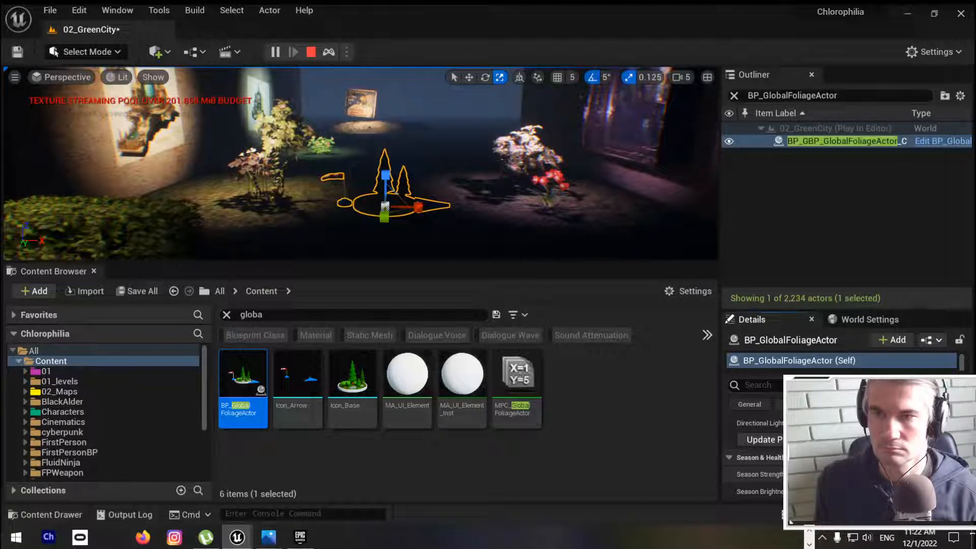
right_drag(361, 163, 548, 102)
key(w)
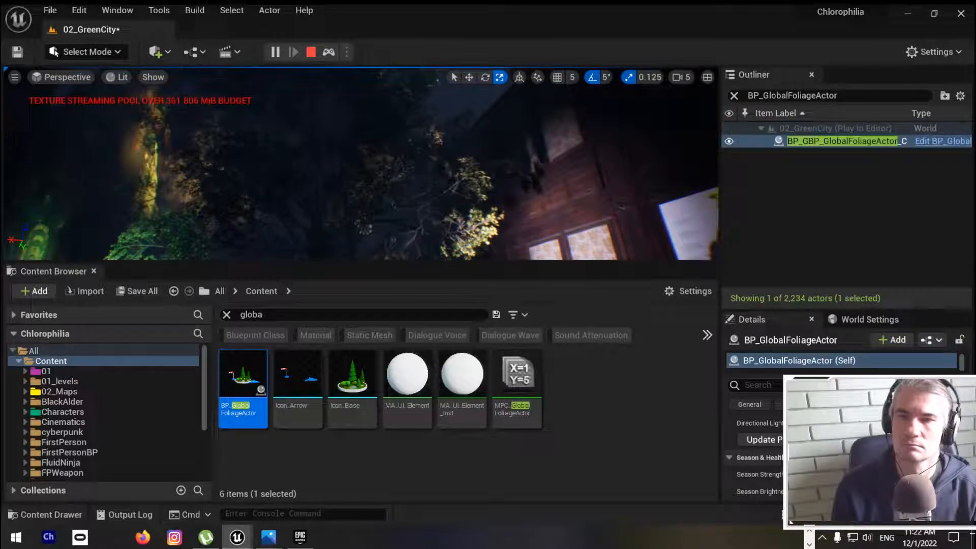
key(w)
right_drag(548, 102, 714, 164)
key(w)
key(s)
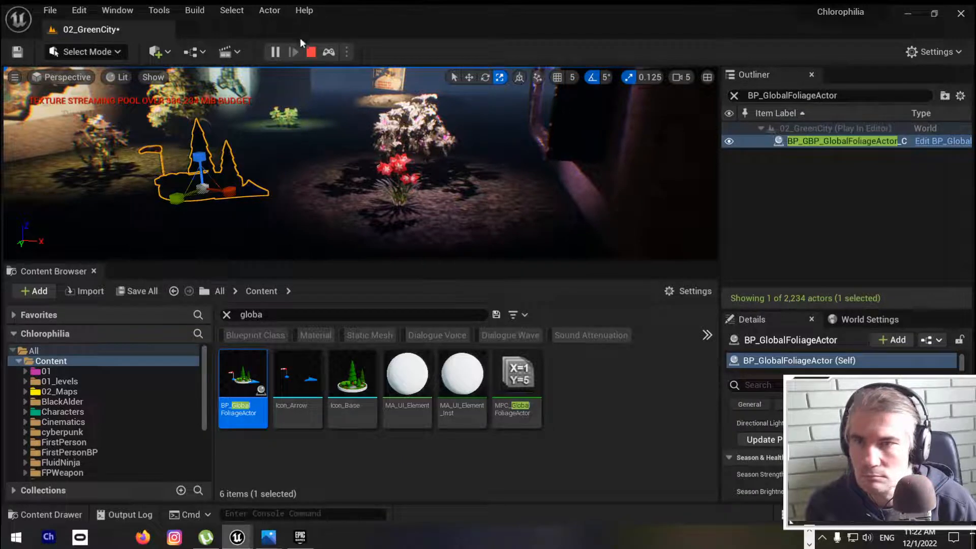
Step: Stop the simulation and play the level in the Selected Viewport mode to check the foliage movement, and end the play session
click(309, 52)
click(346, 53)
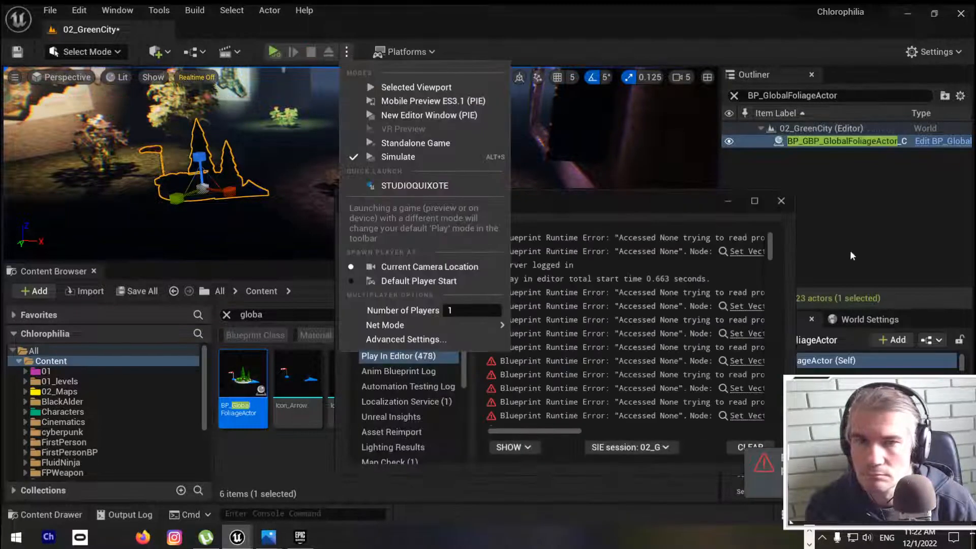
click(781, 201)
click(781, 200)
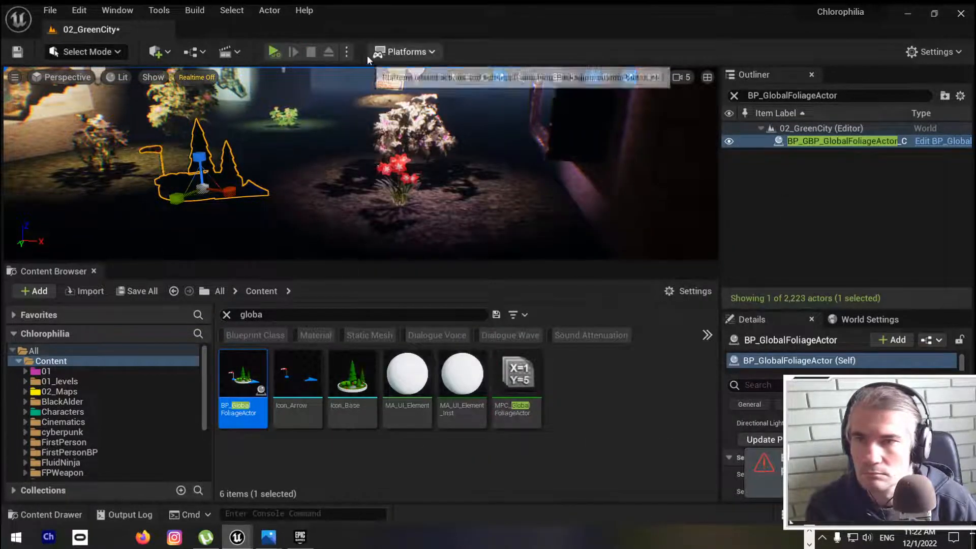
click(406, 53)
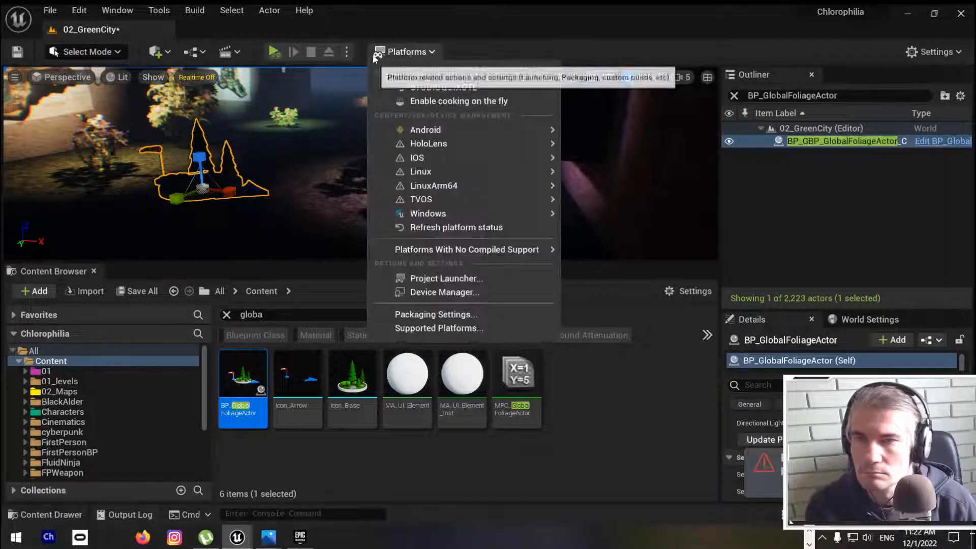
click(349, 54)
click(405, 87)
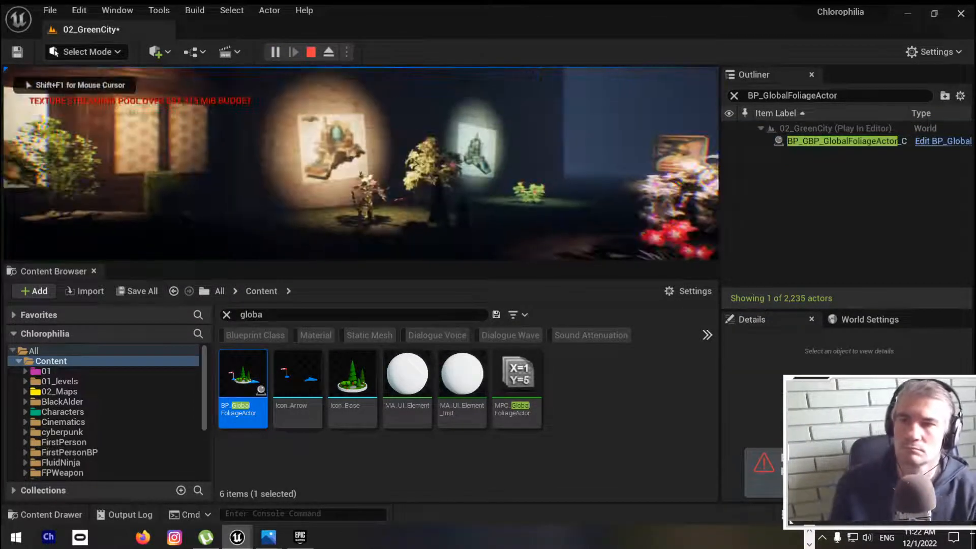
key(Escape)
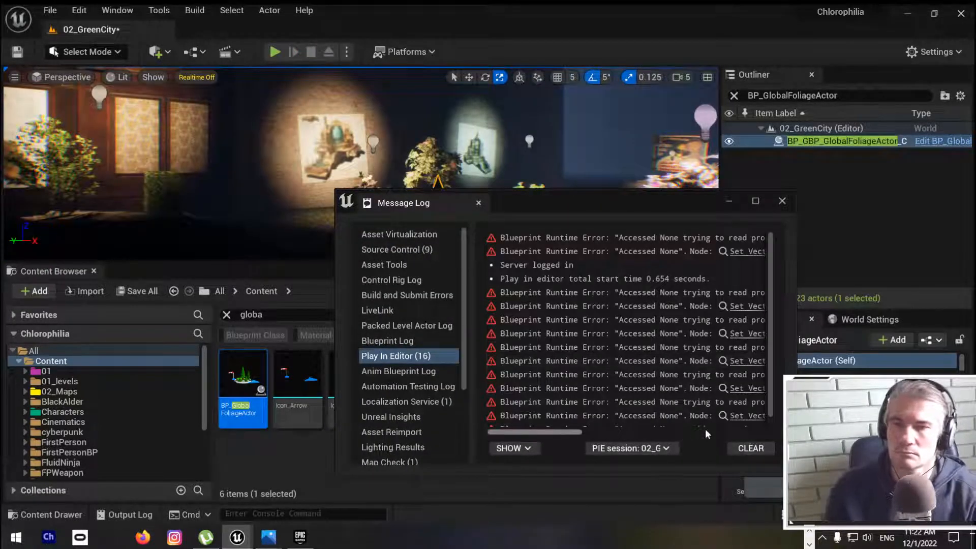
Step: Trace the Directional Light runtime error to its Set Vector Parameter Value node and inspect the BP_GlobalFoliageActor graph and model
drag(528, 429, 597, 432)
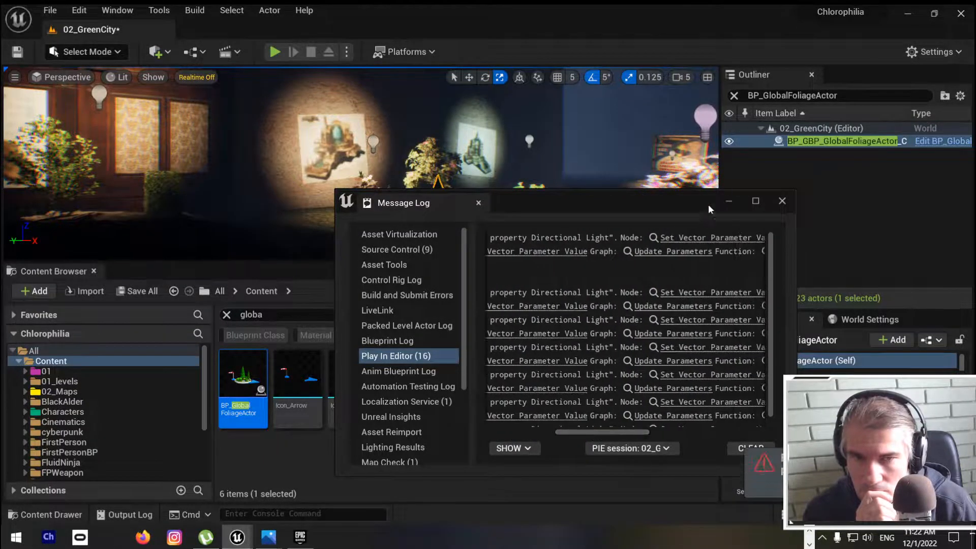
click(702, 237)
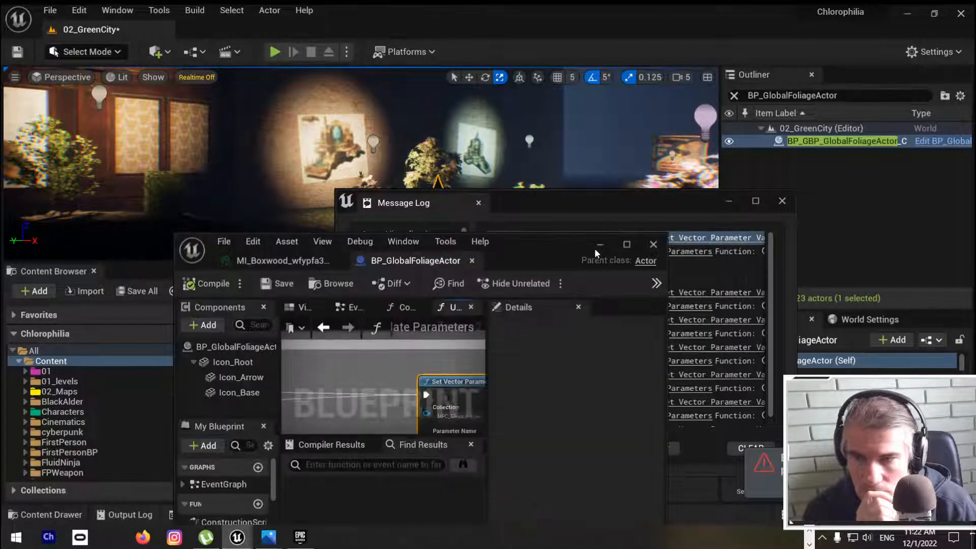
click(626, 245)
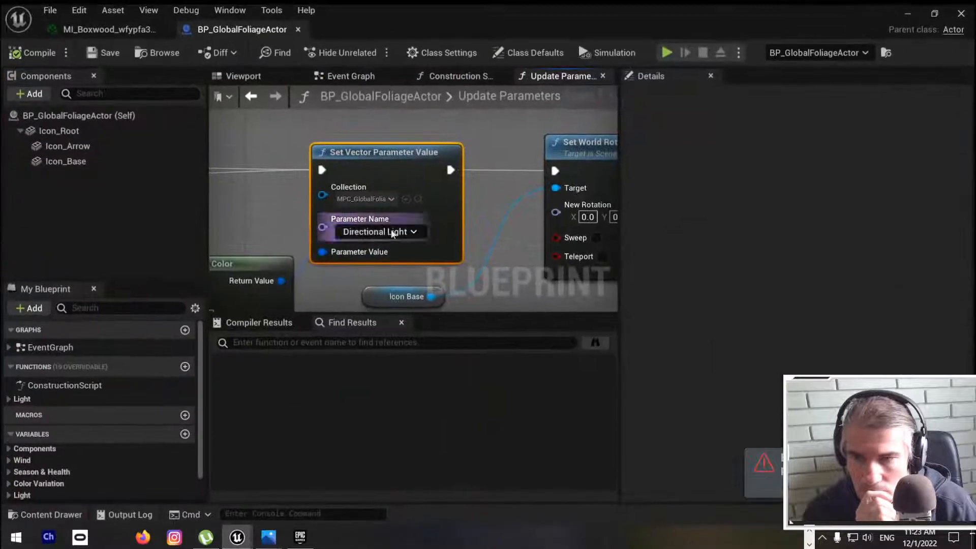
scroll(402, 206, down, 7)
scroll(403, 206, down, 5)
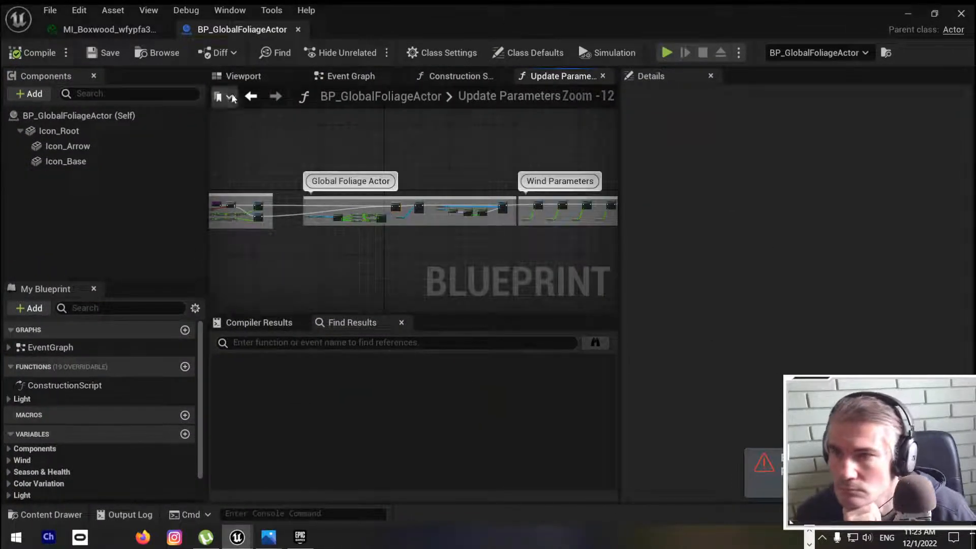
click(249, 77)
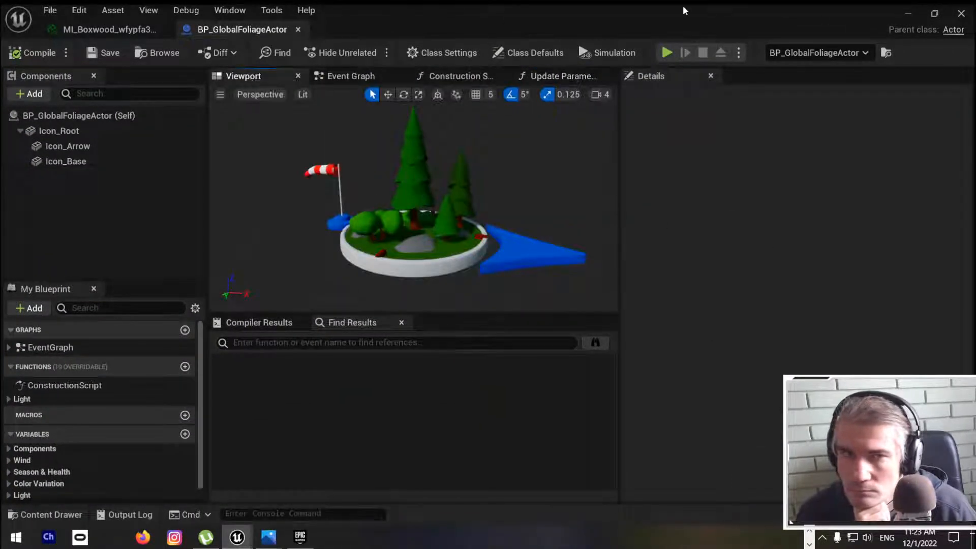
drag(690, 4, 603, 198)
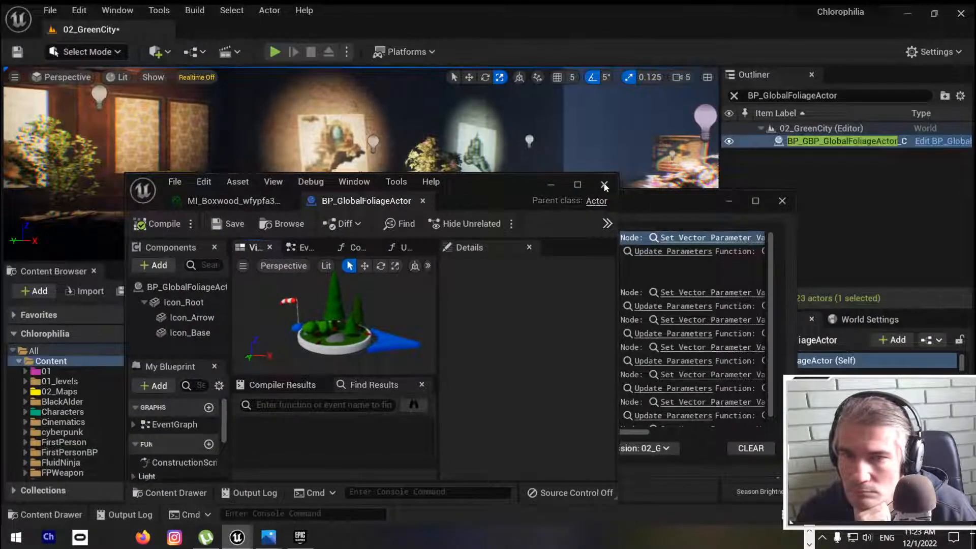
click(604, 185)
click(781, 202)
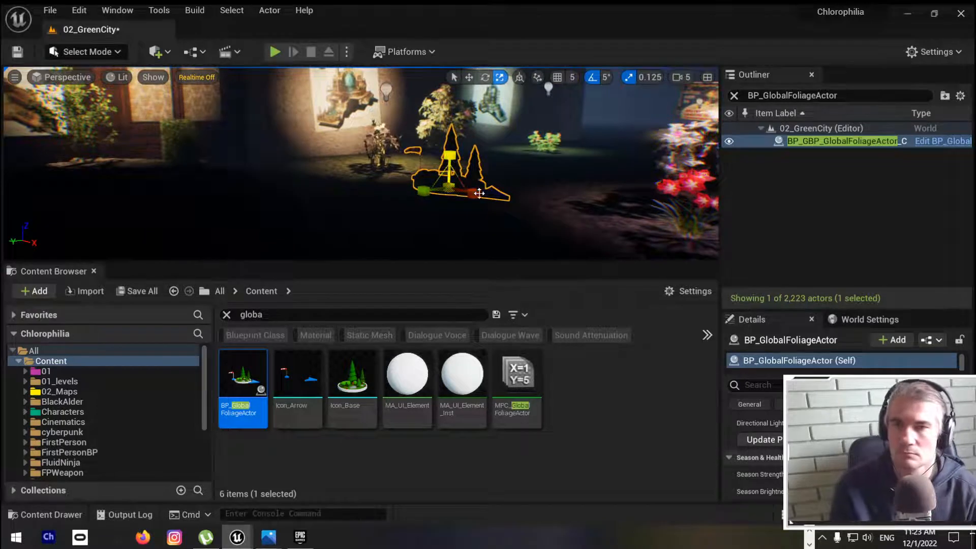
Step: Delete the placed BP_GlobalFoliageActor from the level and bring the view back to the red and white flowers
key(Delete)
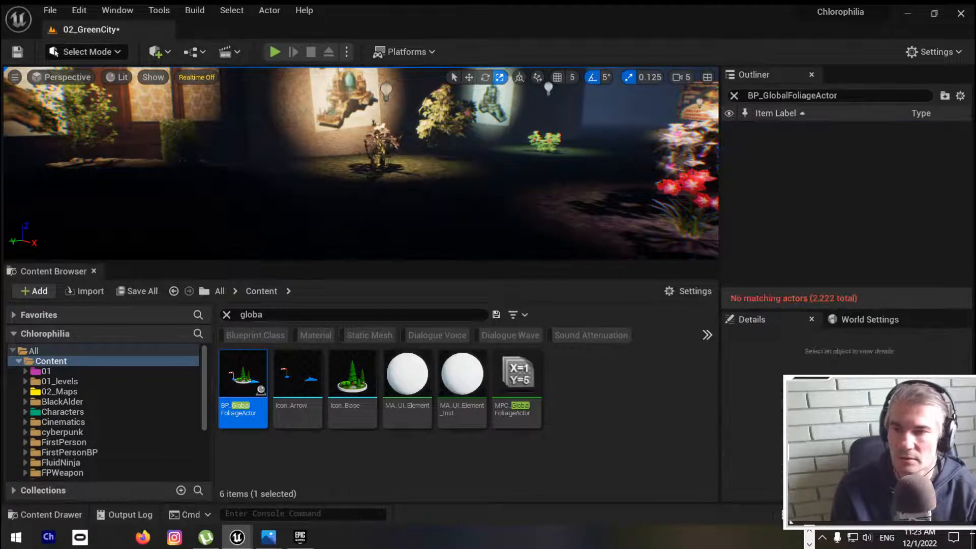
right_drag(361, 162, 463, 138)
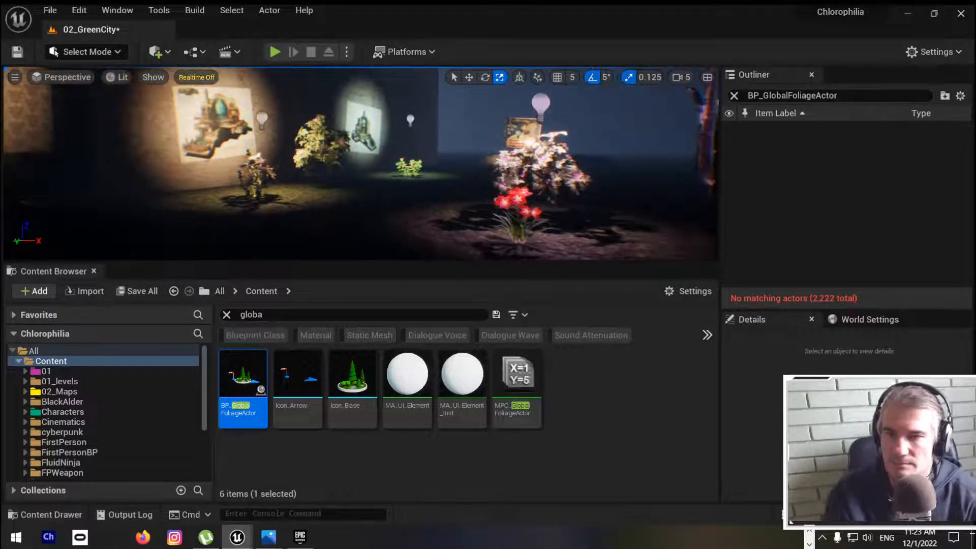
Step: Locate the BP_GlobalFoliageActor asset in its content folder and go up to the parent MS_Foliage_Material folder
right_click(247, 423)
mouse_move(343, 208)
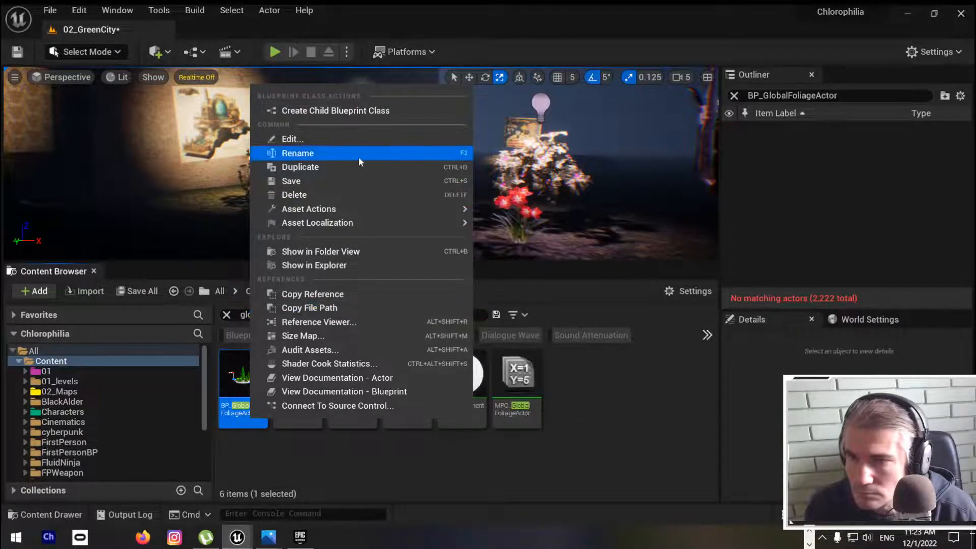
click(363, 250)
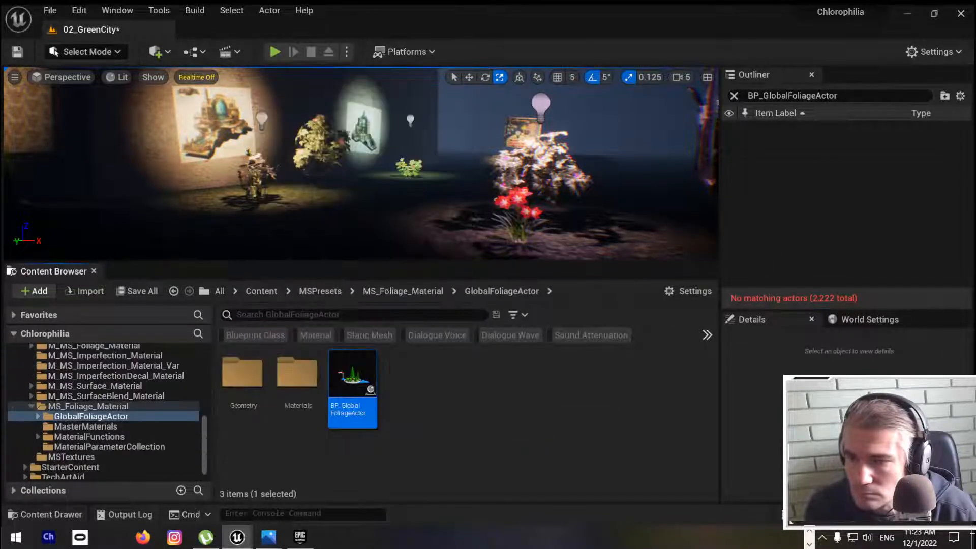
click(102, 406)
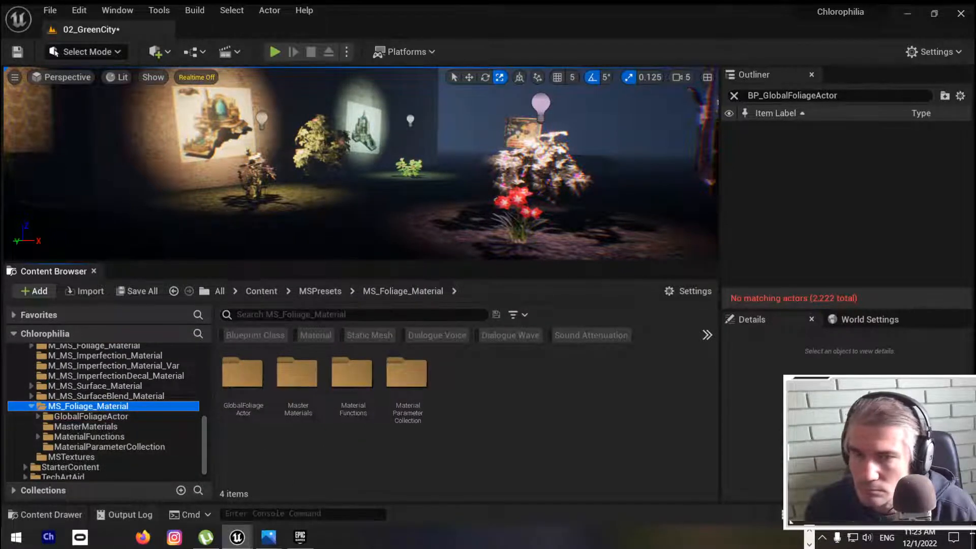
Step: Fly through the level to the black alder tree and select SM_BlackAlder_Field_04
mouse_move(361, 162)
right_down()
mouse_move(457, 163)
mouse_move(356, 165)
right_up()
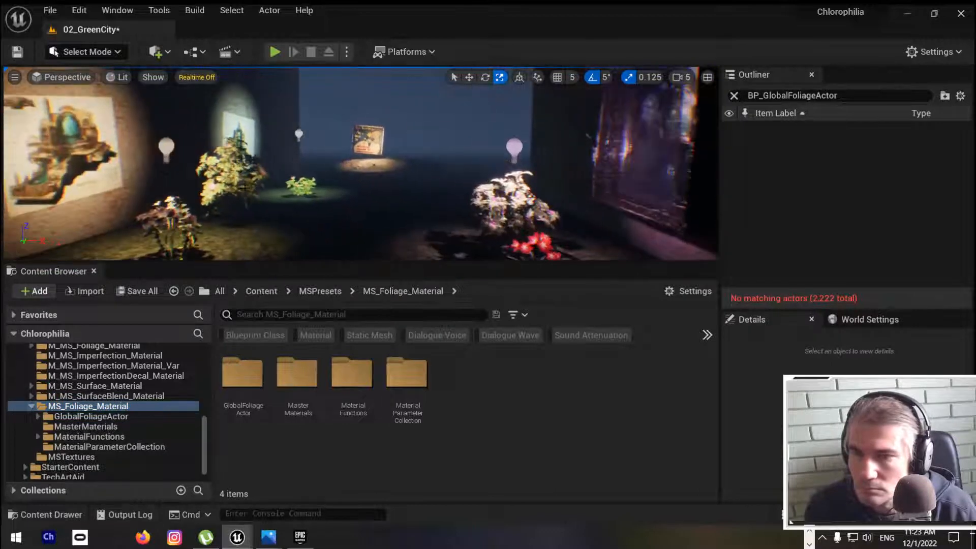
key(w)
right_drag(245, 188, 155, 194)
mouse_move(263, 173)
right_down()
mouse_move(30, 172)
mouse_move(371, 172)
mouse_move(233, 172)
mouse_move(238, 183)
mouse_move(265, 181)
right_up()
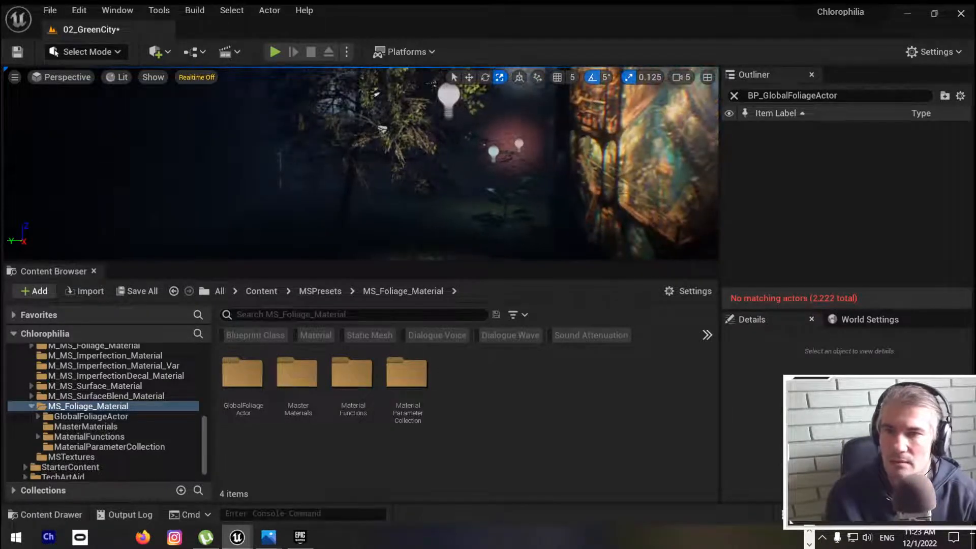
click(432, 84)
right_drag(359, 176, 397, 178)
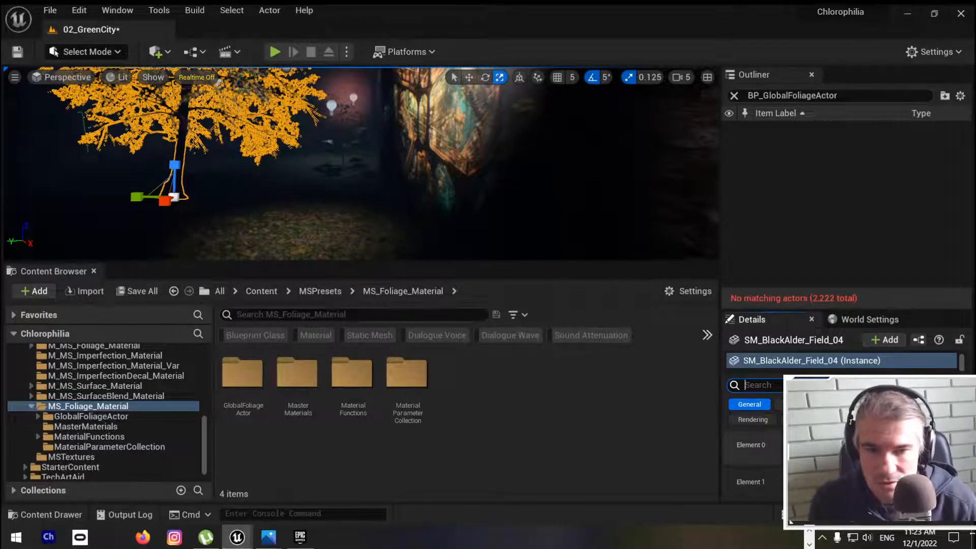
Step: Collapse the Transform and Materials sections of the selected tree's details and examine its Static Mesh section
click(694, 450)
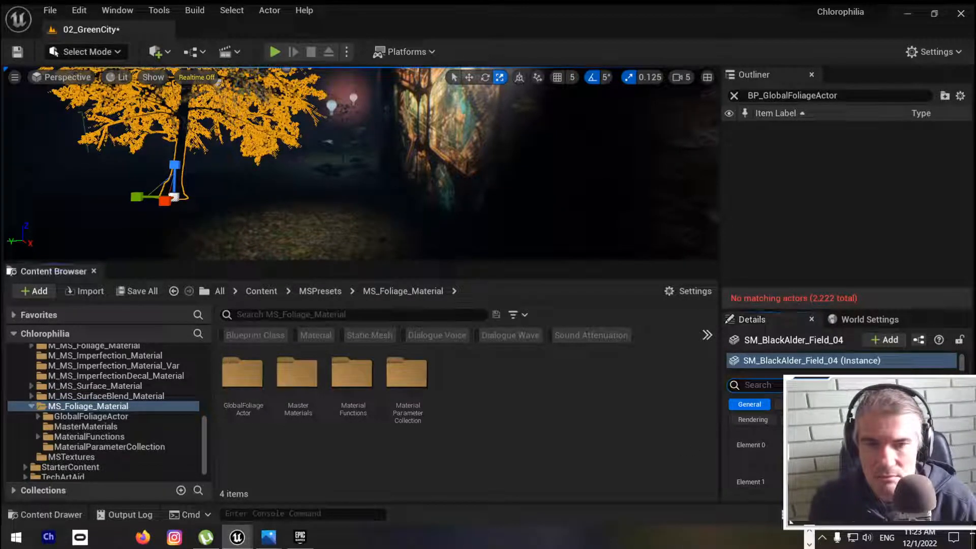
scroll(803, 457, up, 5)
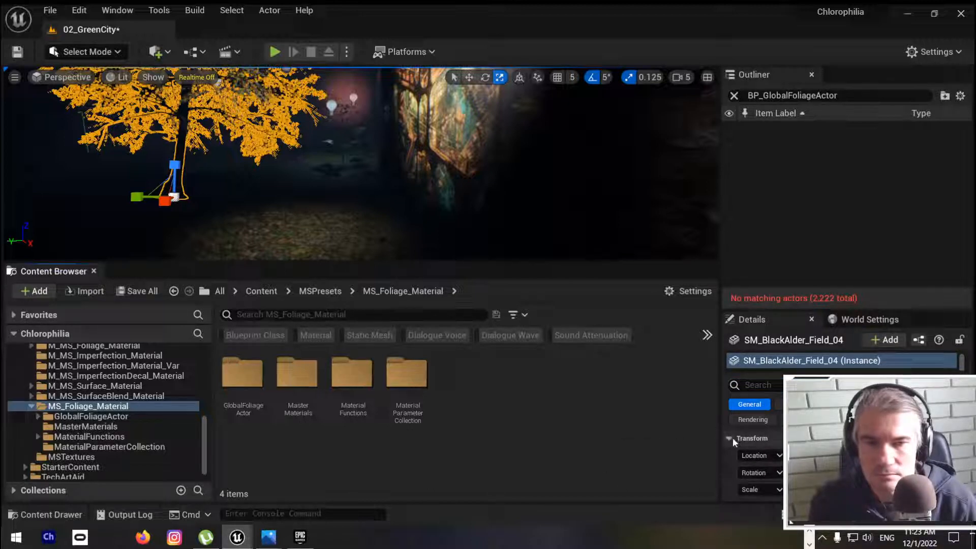
click(730, 438)
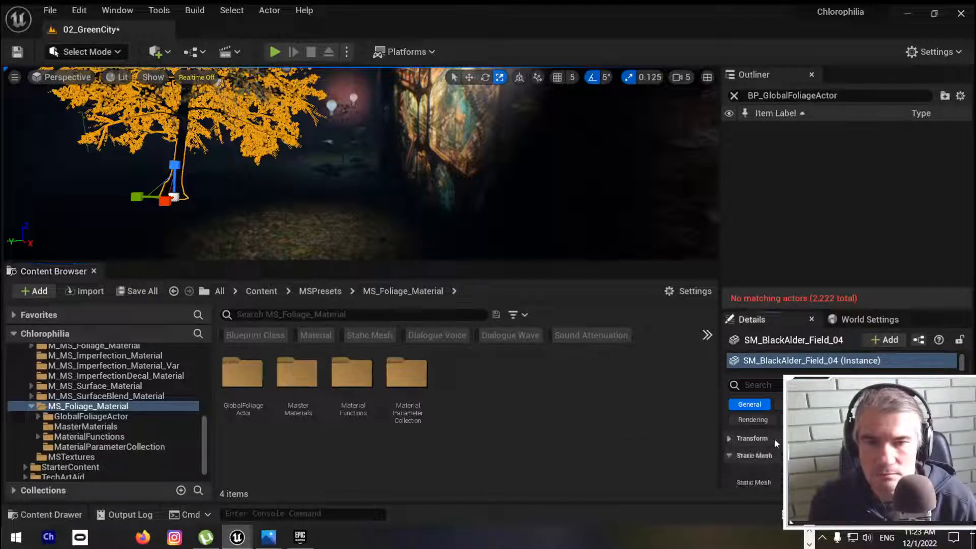
click(729, 455)
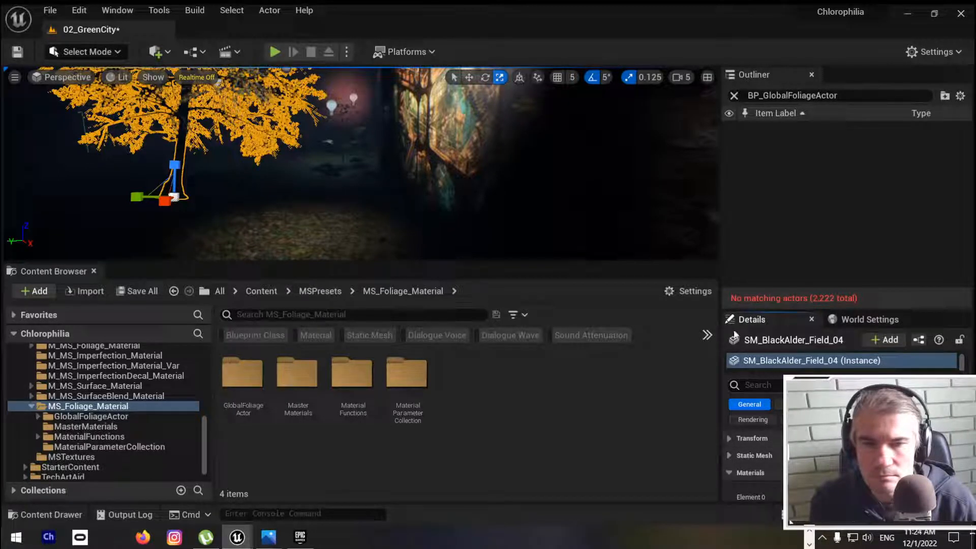
click(869, 319)
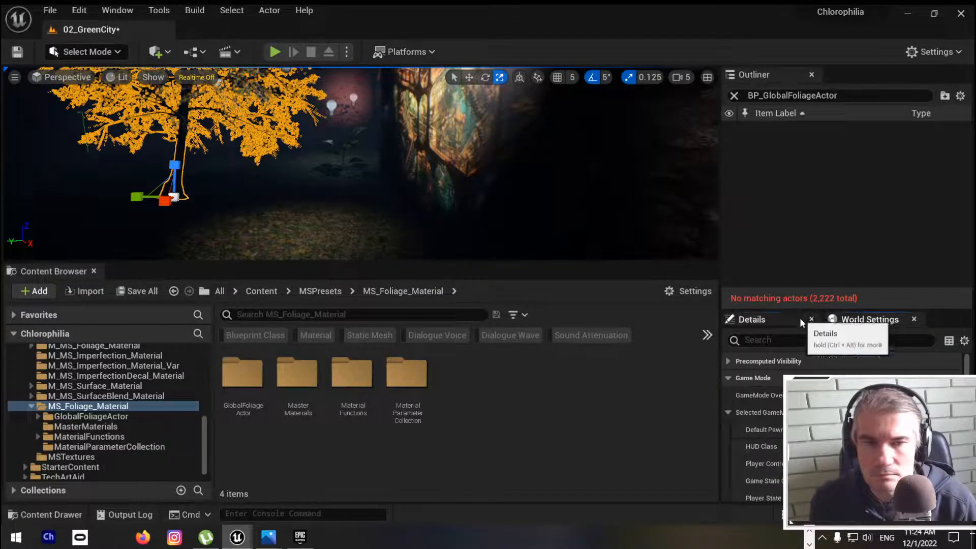
click(792, 319)
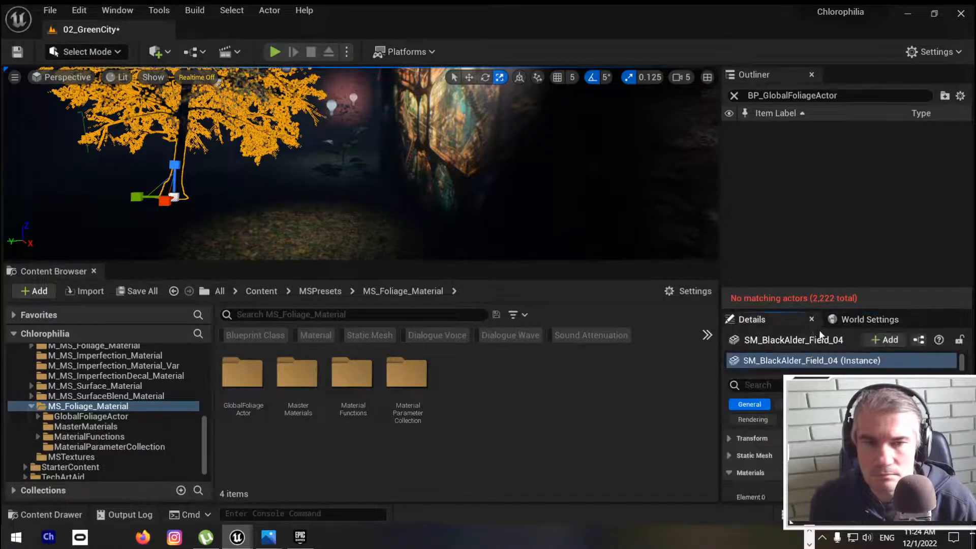
click(726, 473)
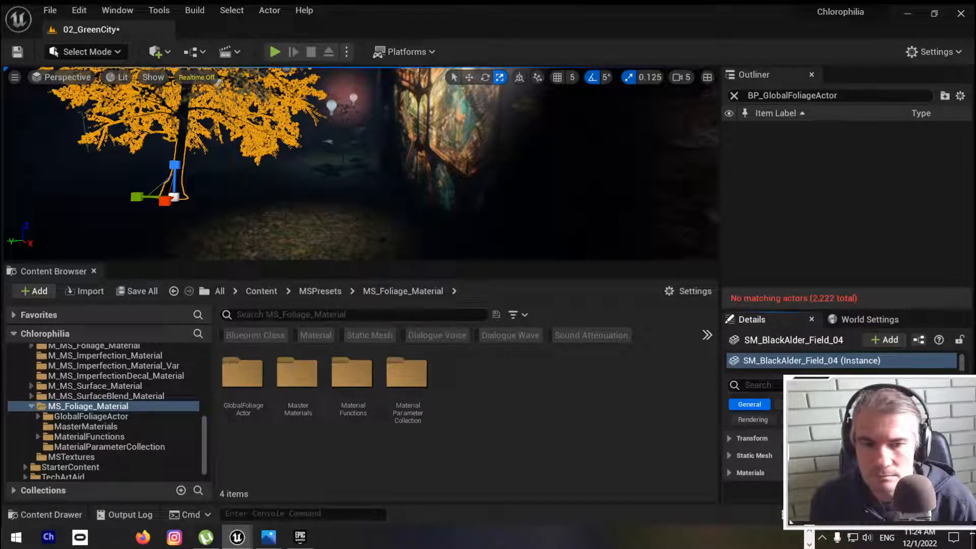
click(729, 455)
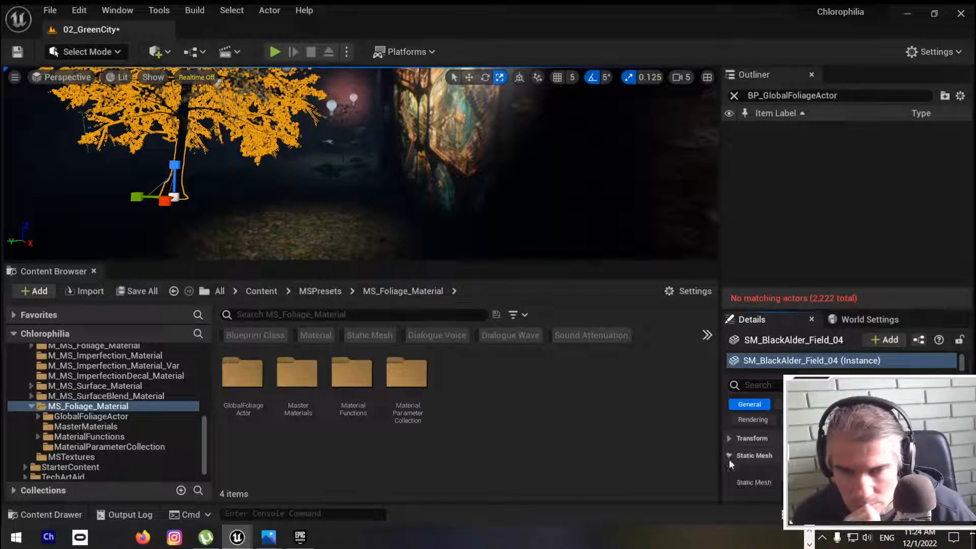
scroll(763, 461, down, 1)
scroll(763, 461, down, 1)
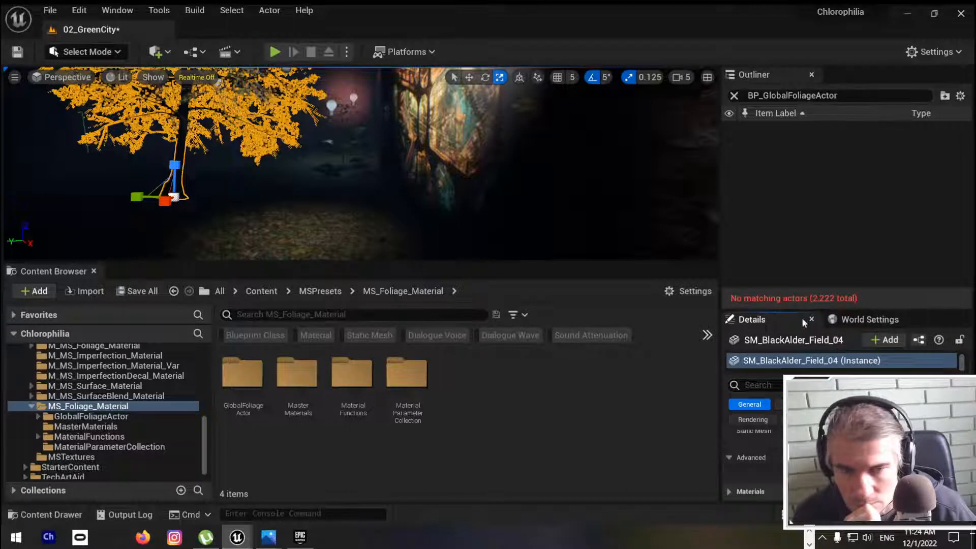
Step: Enlarge the tree's details area, show all property categories and look through the physics and lighting properties
drag(808, 310, 819, 200)
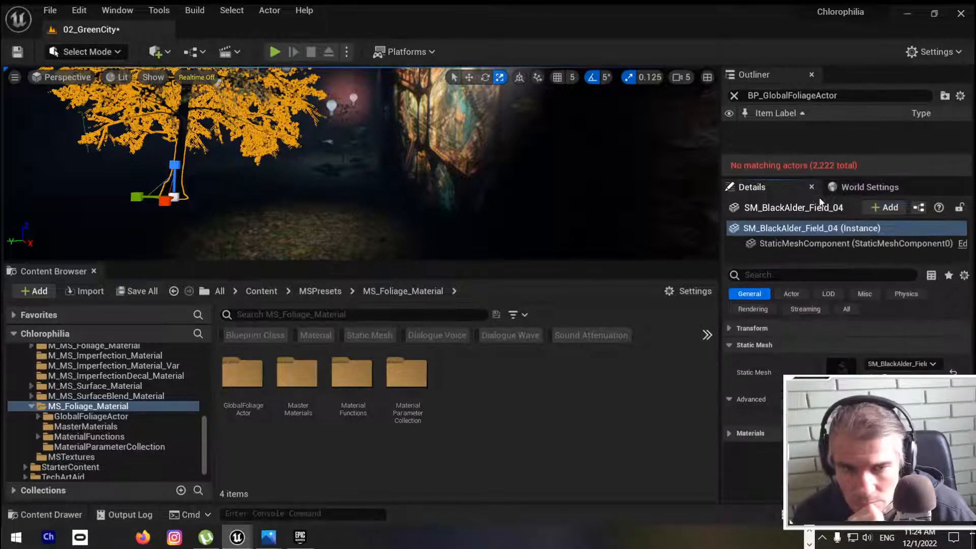
click(847, 310)
scroll(813, 406, down, 3)
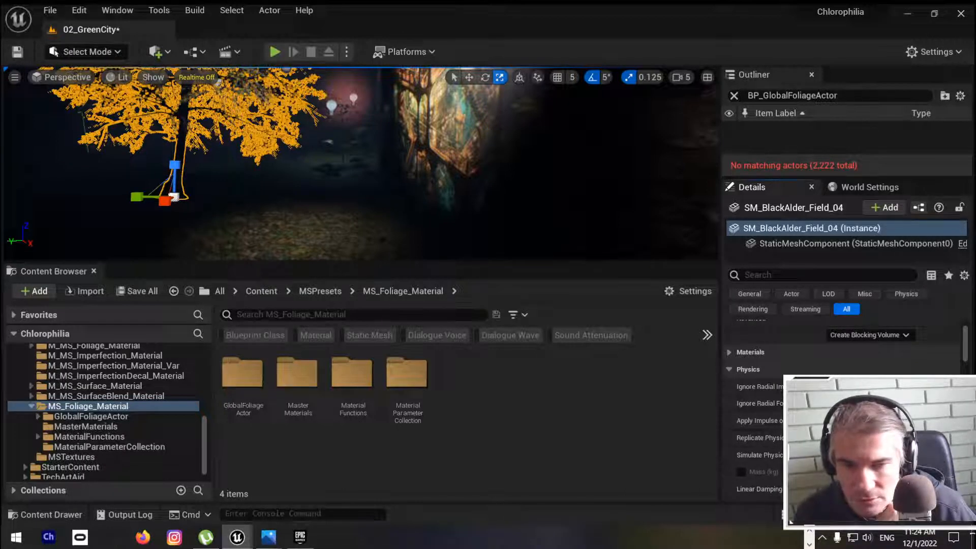
drag(967, 354, 966, 391)
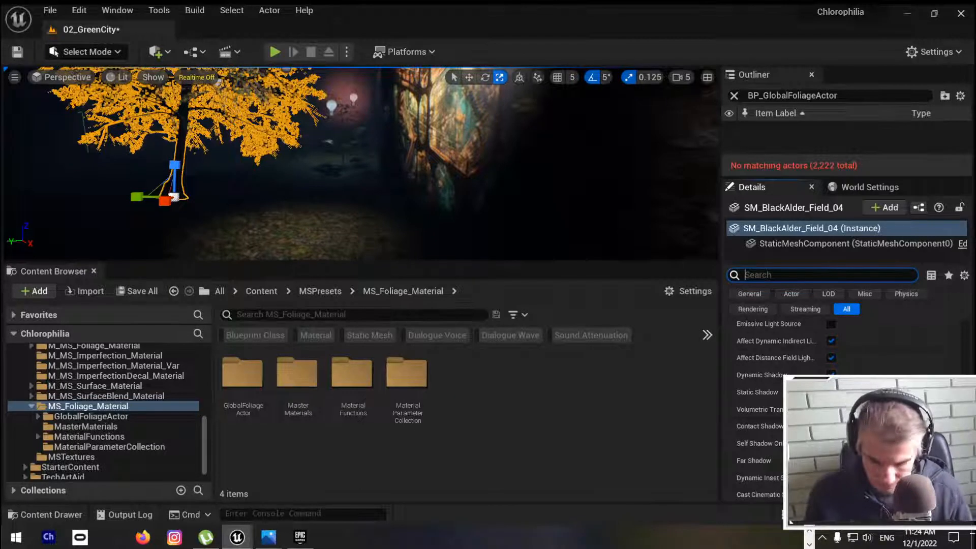
Step: Search the tree's properties for "wind", clear the search and look through the full property list
text(ind)
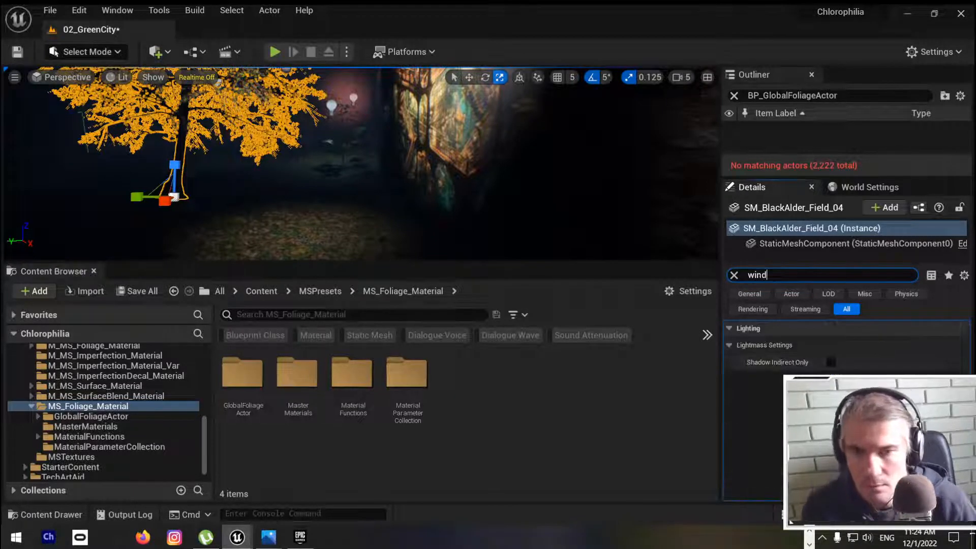
key(BackSpace)
key(BackSpace)
key(BackSpace)
key(BackSpace)
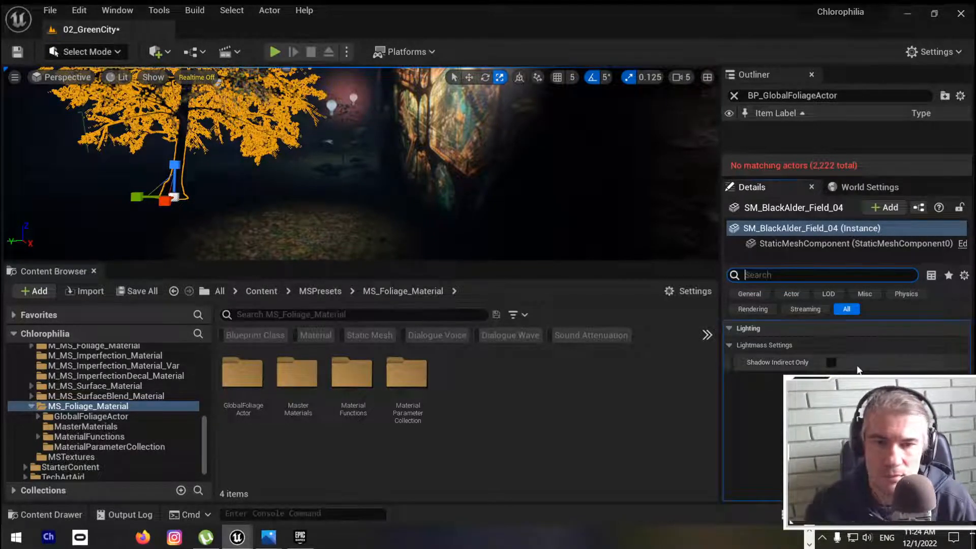
scroll(950, 345, down, 5)
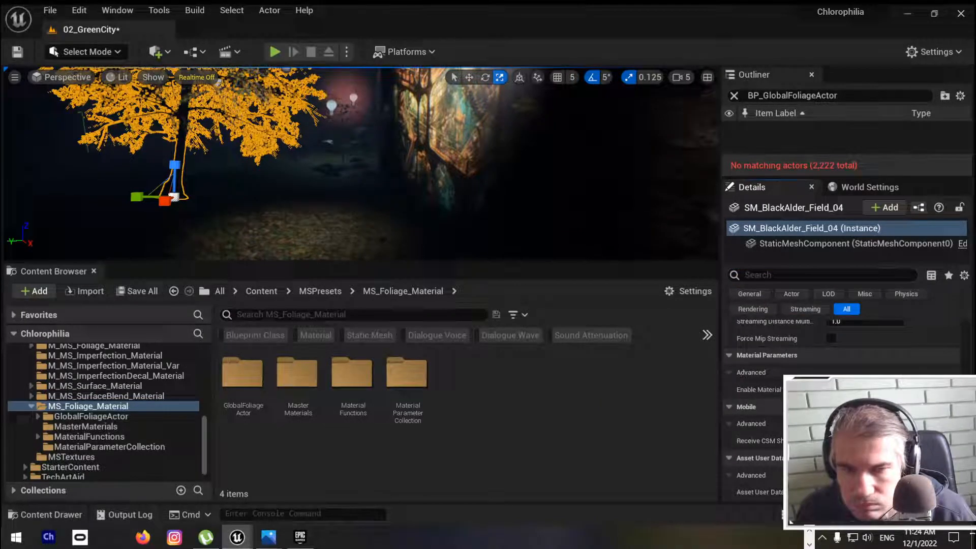
click(730, 408)
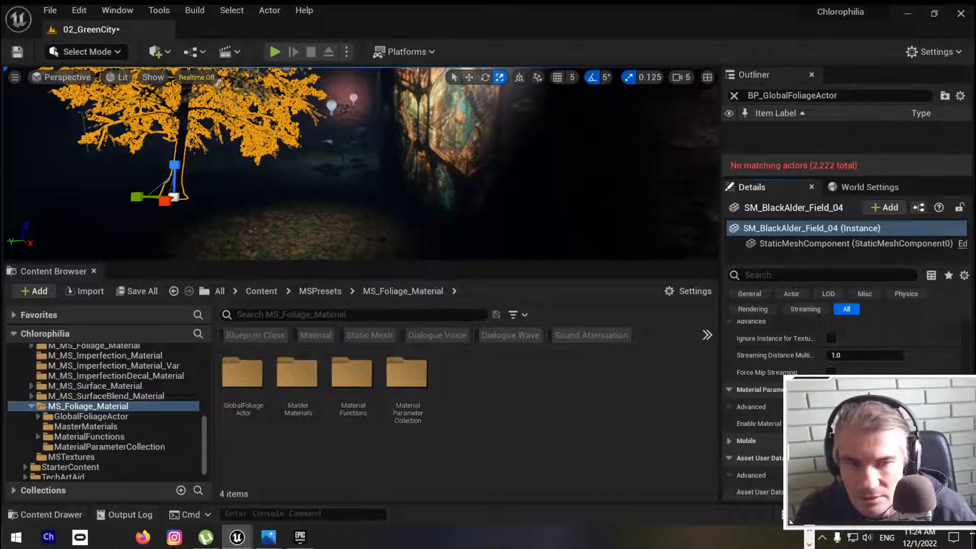
scroll(843, 366, up, 5)
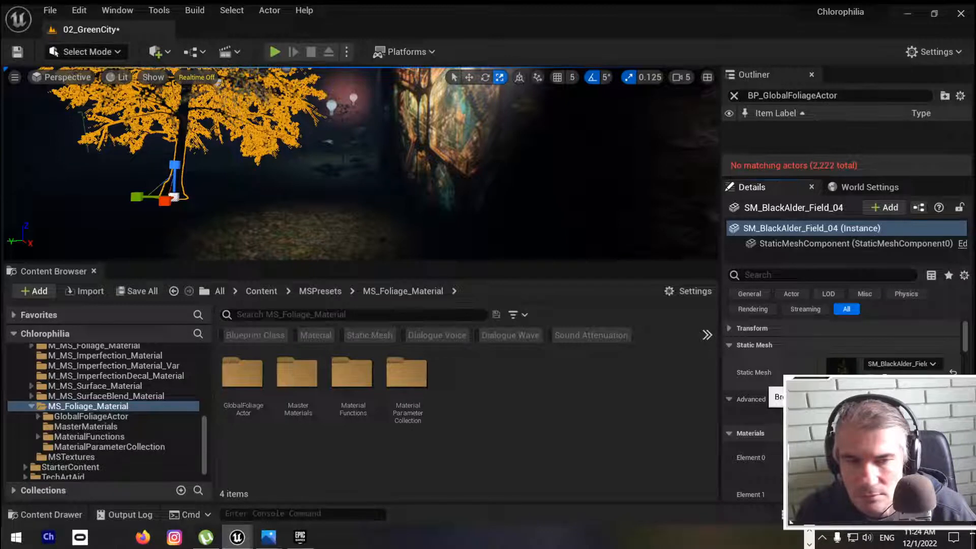
Step: Locate the tree's static mesh asset in the SimpleWind folder and open it in a maximized mesh editor
click(883, 377)
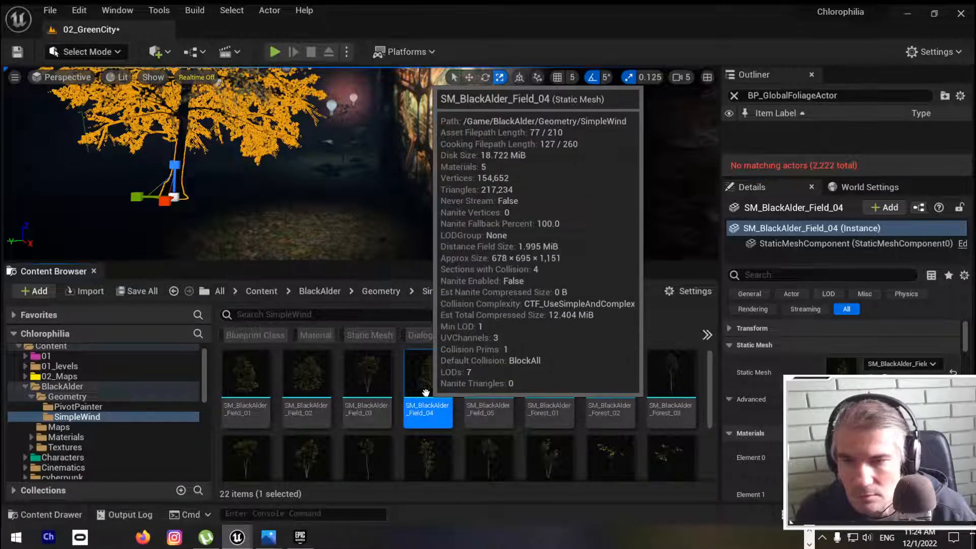
double_click(430, 409)
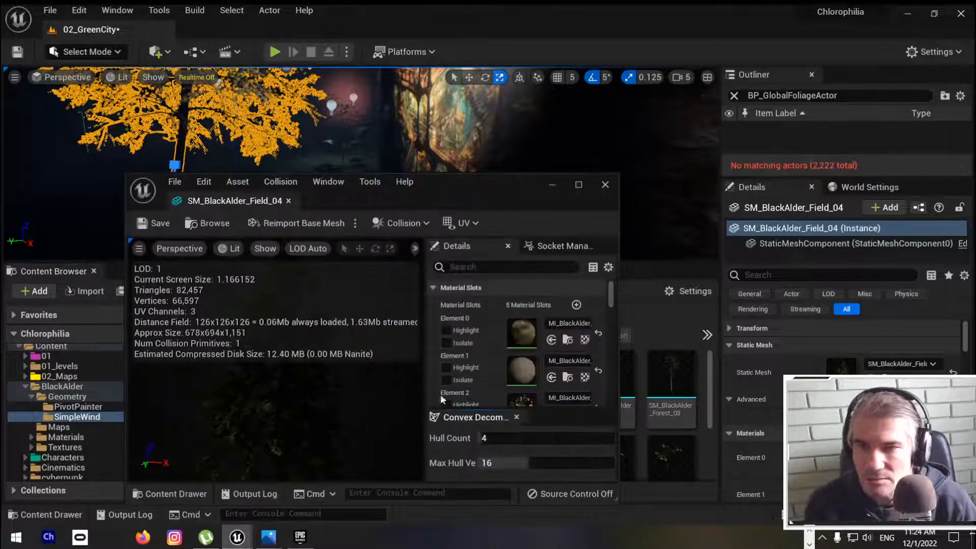
click(579, 184)
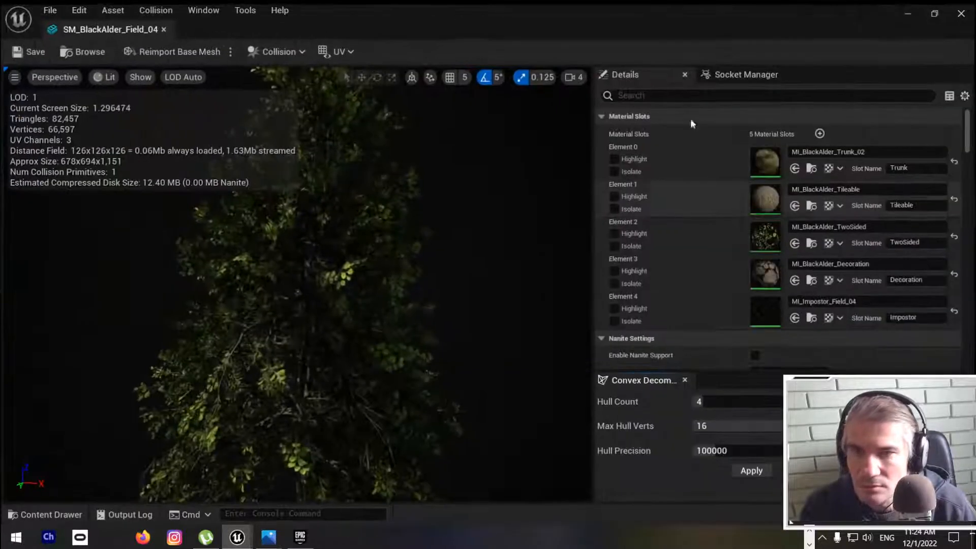
Step: Search the SM_BlackAlder_Field_04 mesh's details for "wind" and clear the search
click(762, 96)
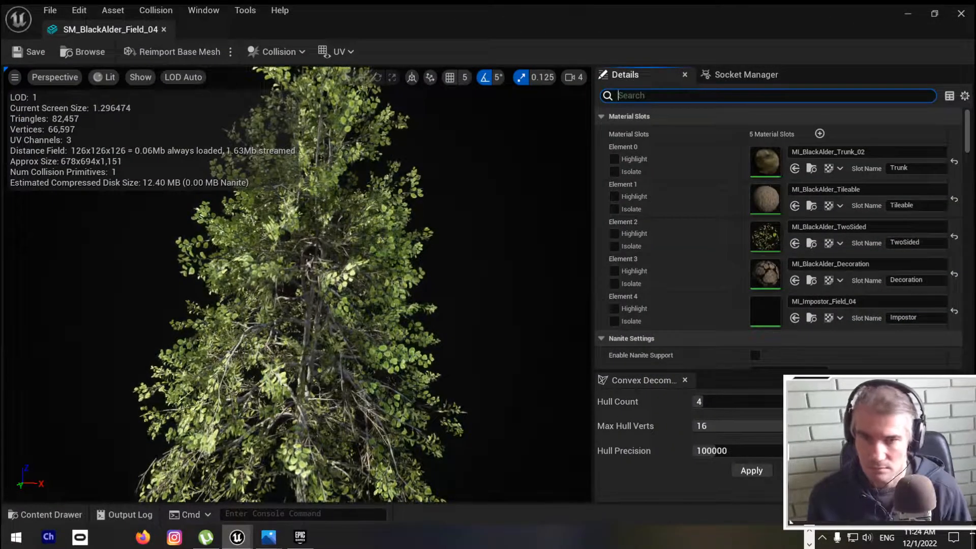
text(wind)
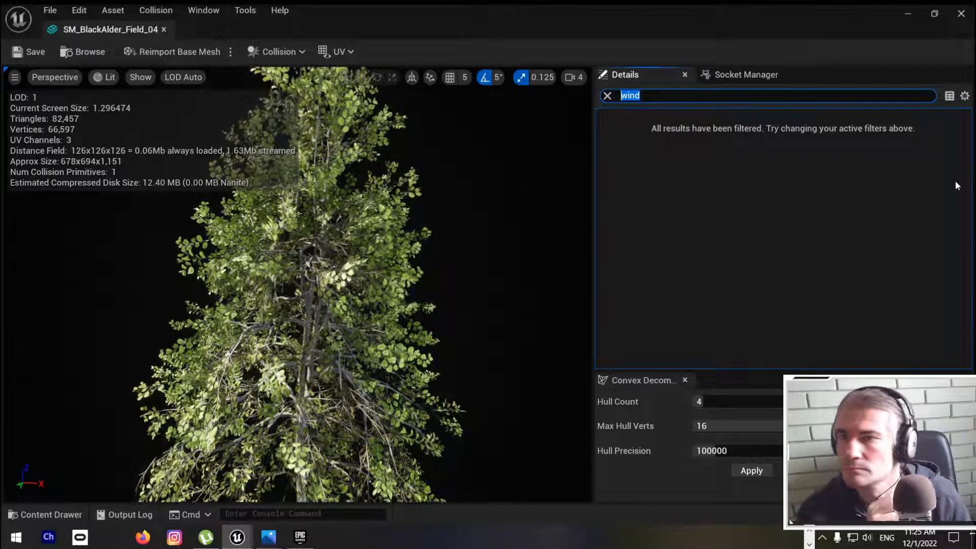
key(BackSpace)
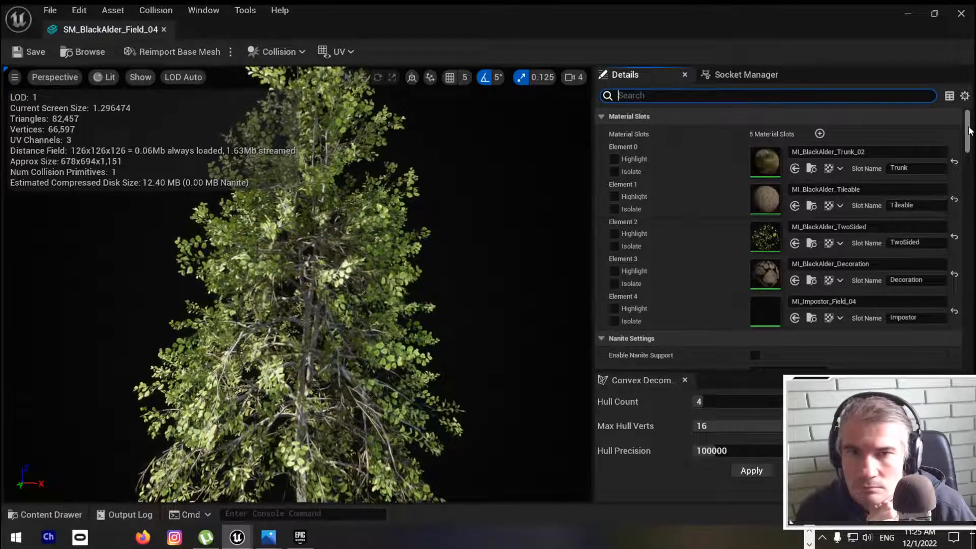
Step: Look through and collapse the mesh's details categories from Material Slots through Collision
click(601, 117)
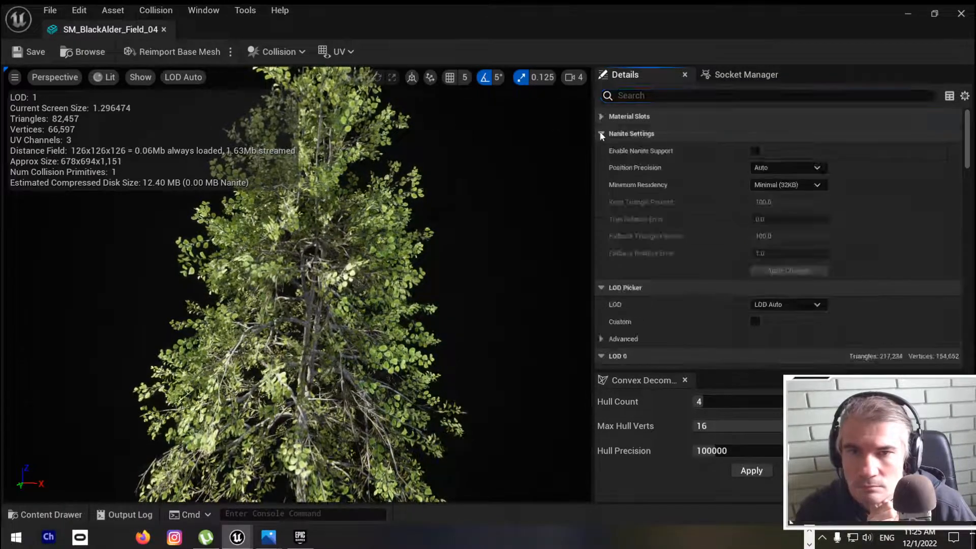
click(602, 134)
click(601, 152)
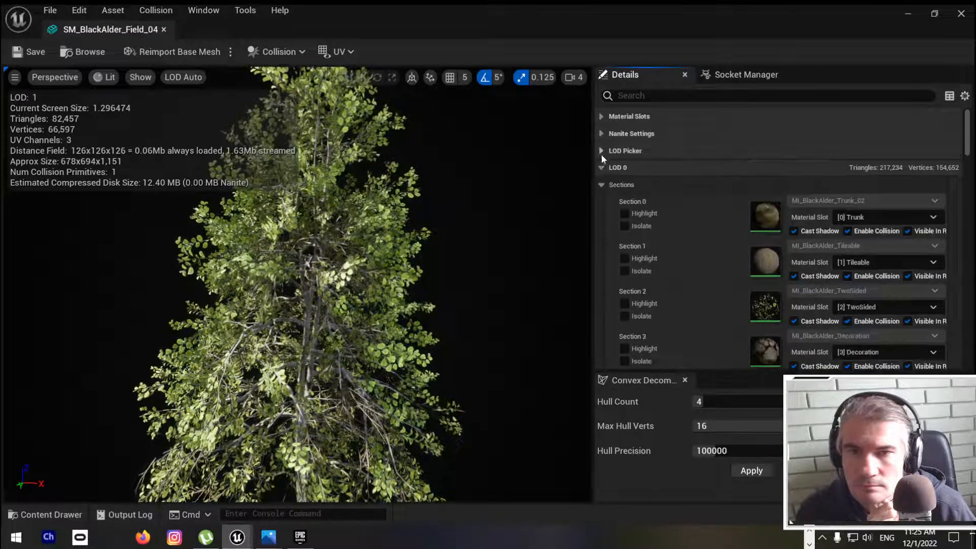
click(601, 167)
click(602, 185)
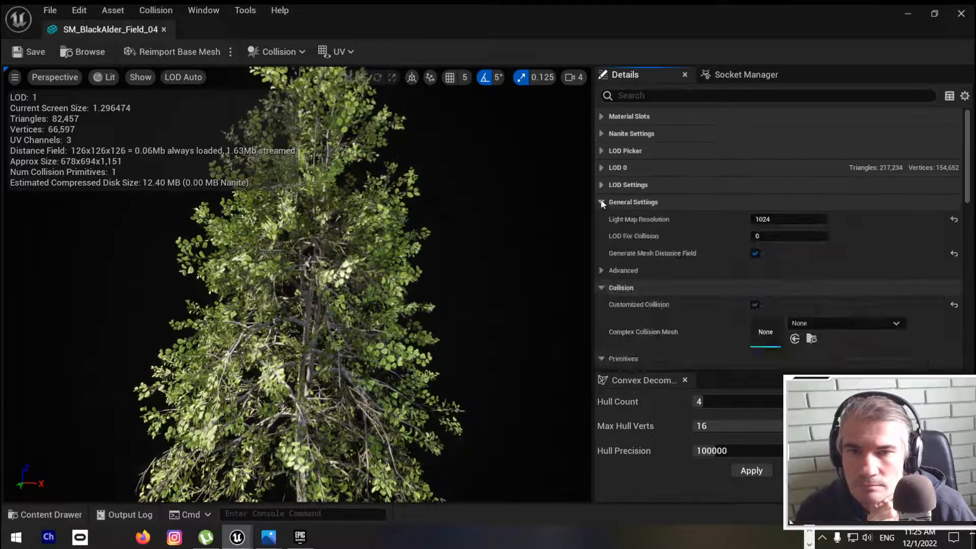
click(601, 202)
click(602, 220)
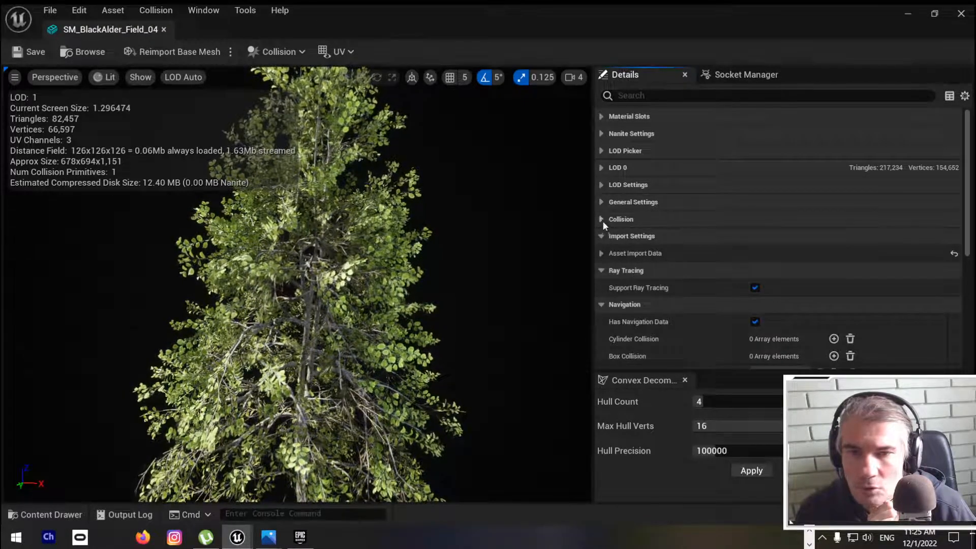
click(602, 220)
click(602, 218)
click(601, 219)
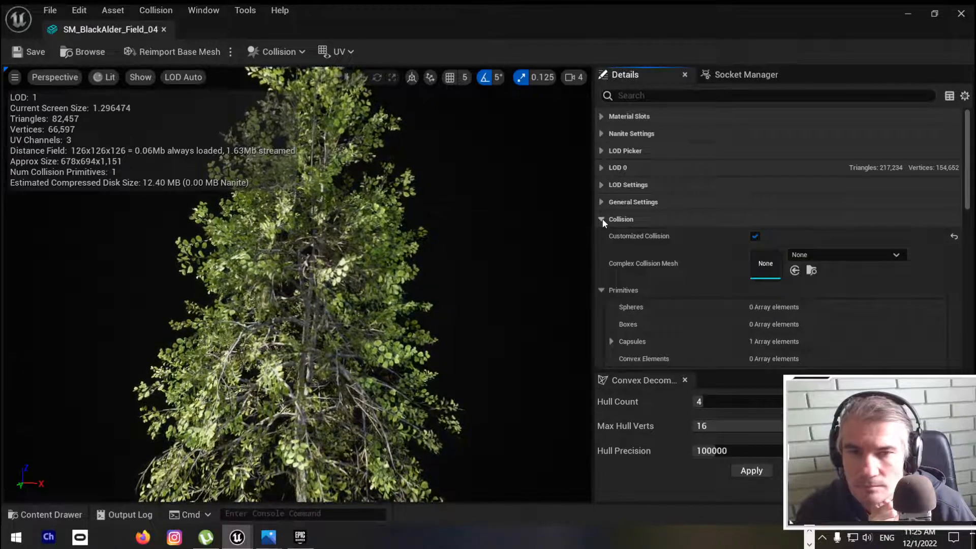
click(602, 219)
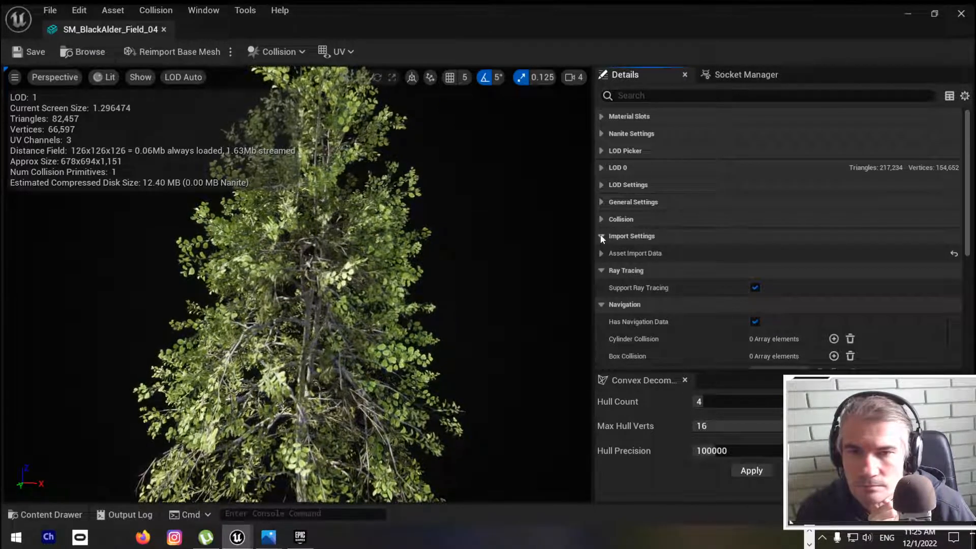
Step: Collapse the mesh's remaining details categories from Import Settings through Level Of Detail
click(601, 237)
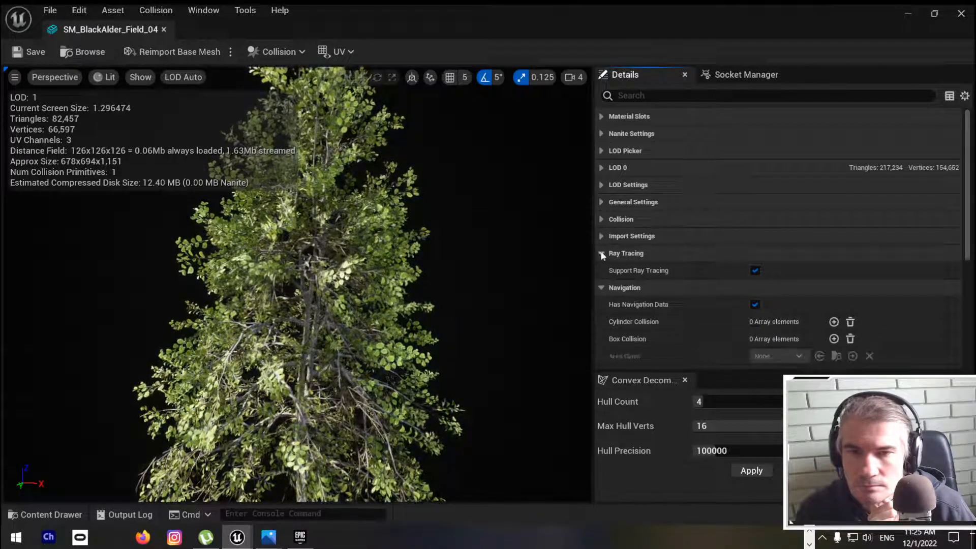
click(602, 254)
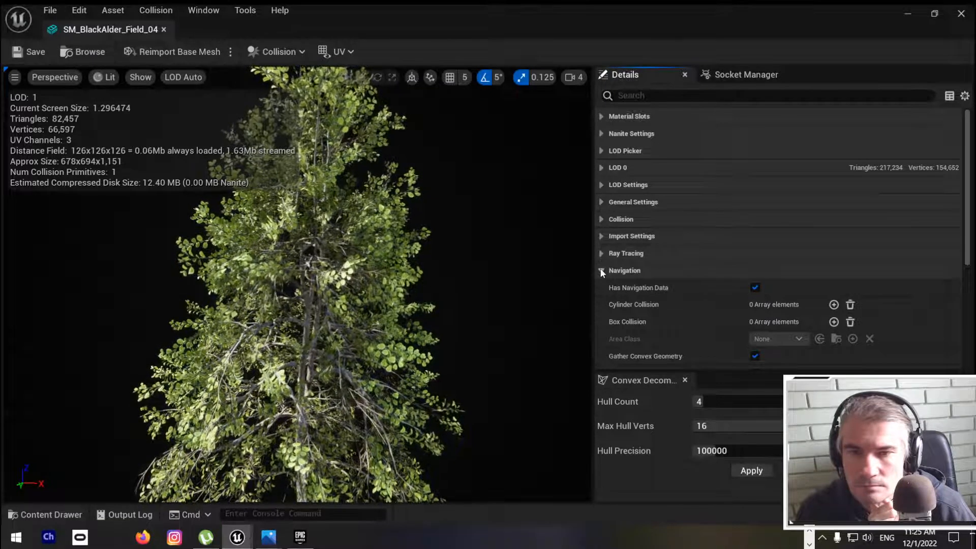
click(600, 270)
click(602, 288)
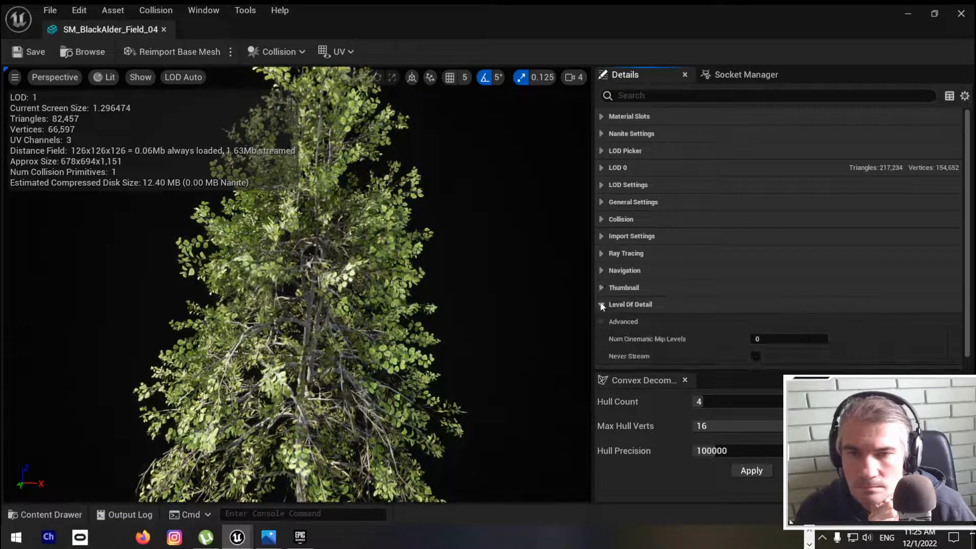
click(602, 304)
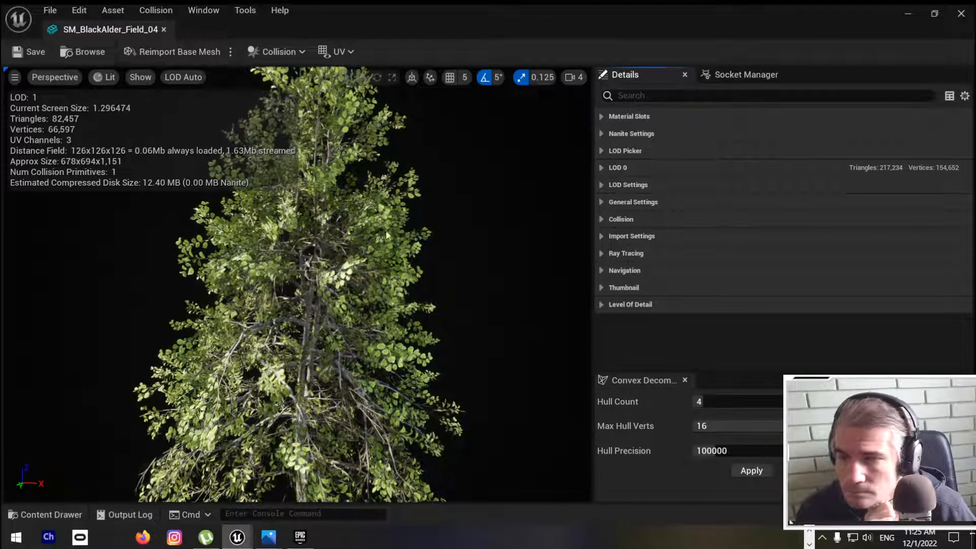
Step: Check the mesh's sockets and try Customized Collision switched off, restoring it before collapsing the Collision category
click(718, 76)
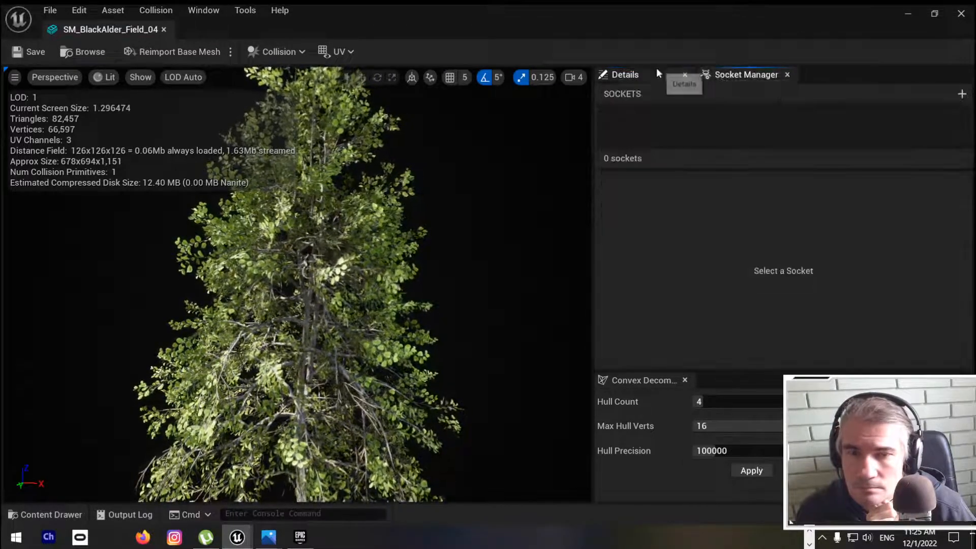
click(630, 74)
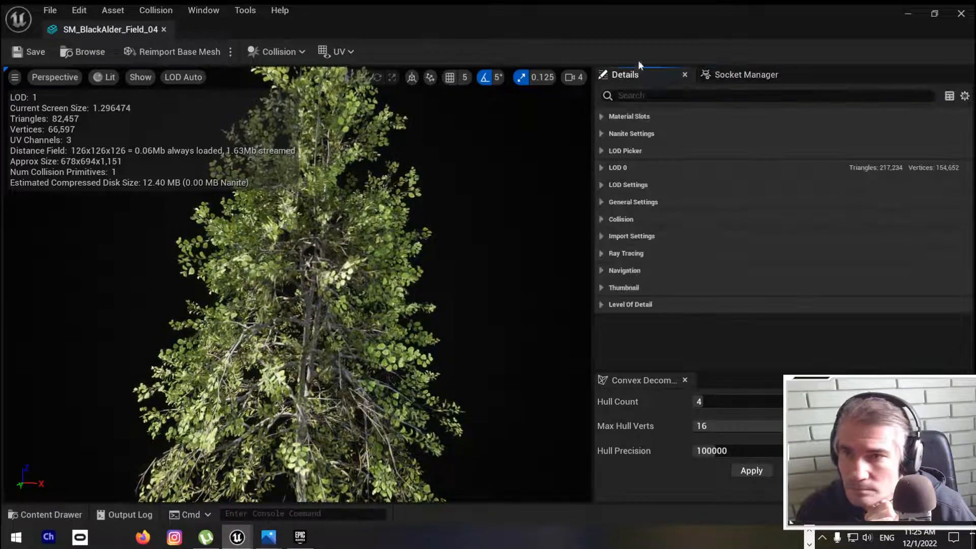
click(605, 218)
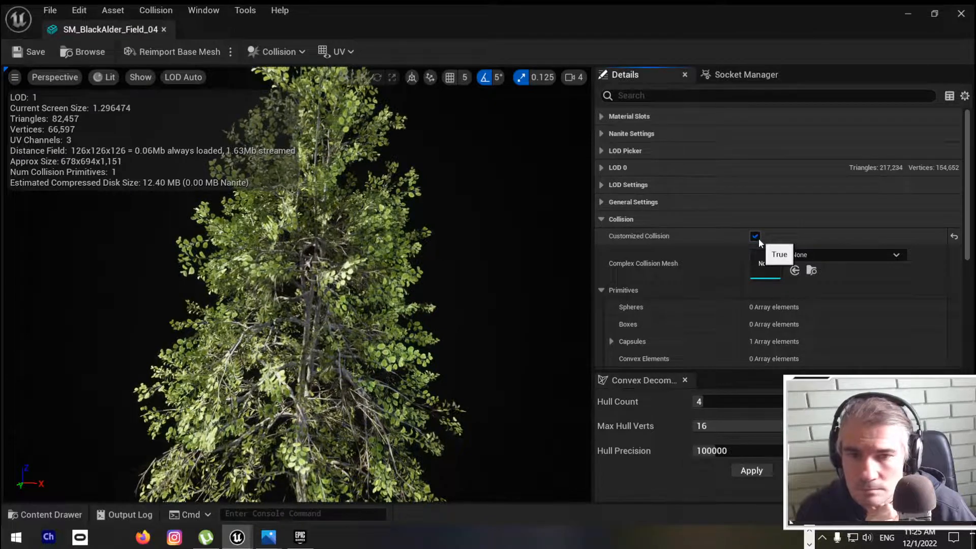
click(755, 237)
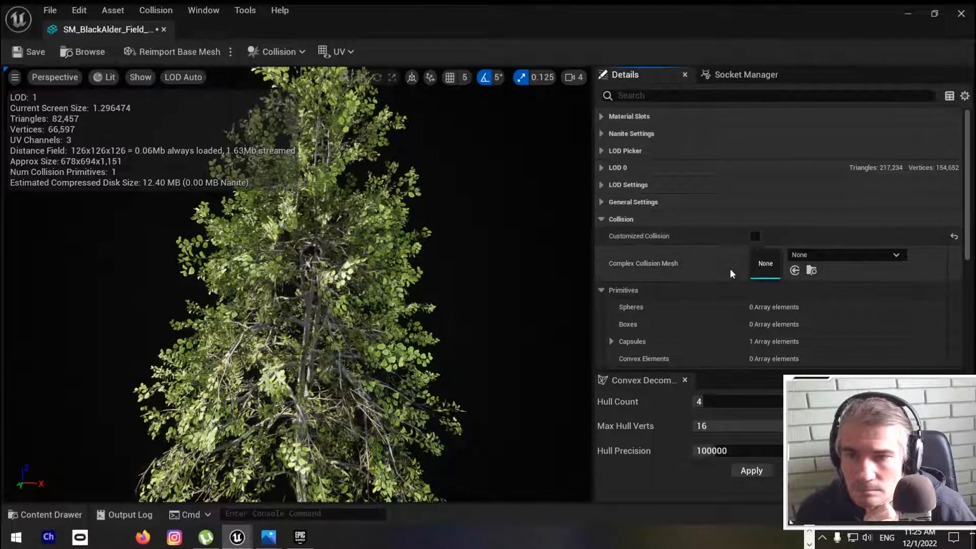
click(754, 238)
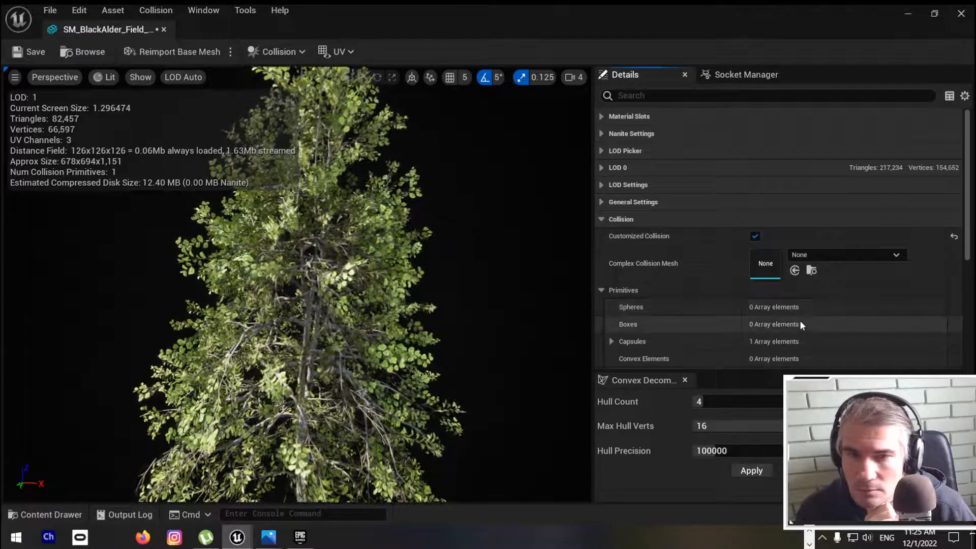
click(601, 219)
Step: Look through the mesh's General Settings and Nanite Settings categories
click(601, 202)
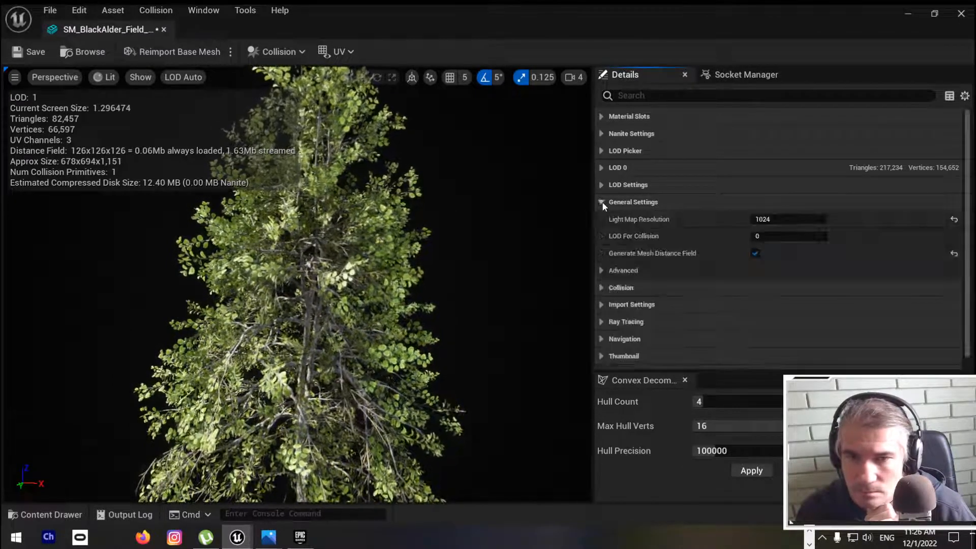
click(602, 203)
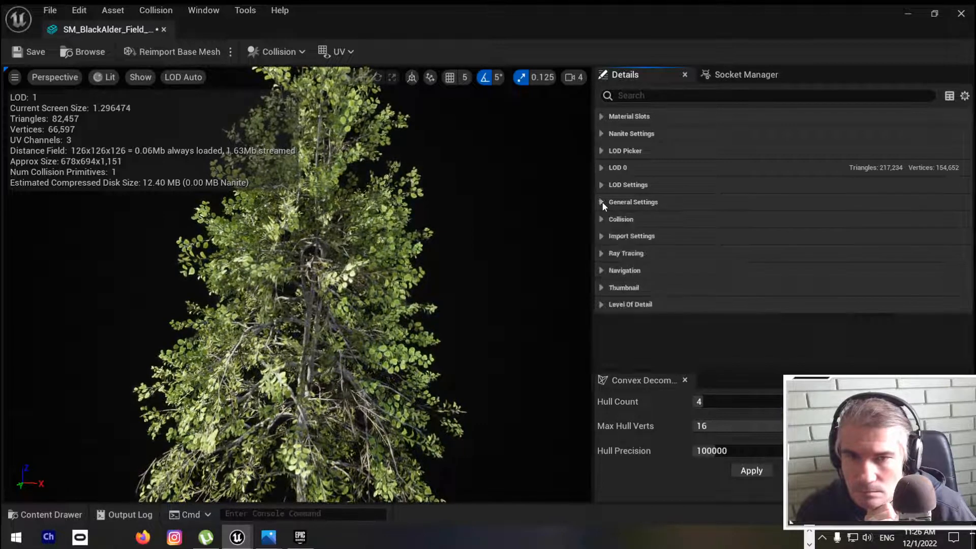
click(603, 132)
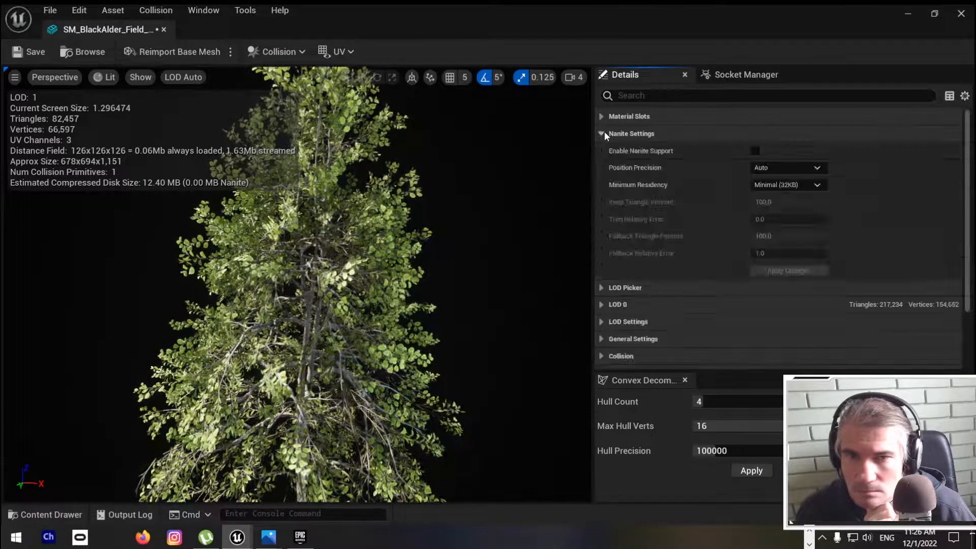
click(603, 132)
Step: Isolate the mesh's Trunk, Tileable, Impostor and Decoration material slots one at a time, ending each isolation after viewing it
click(604, 117)
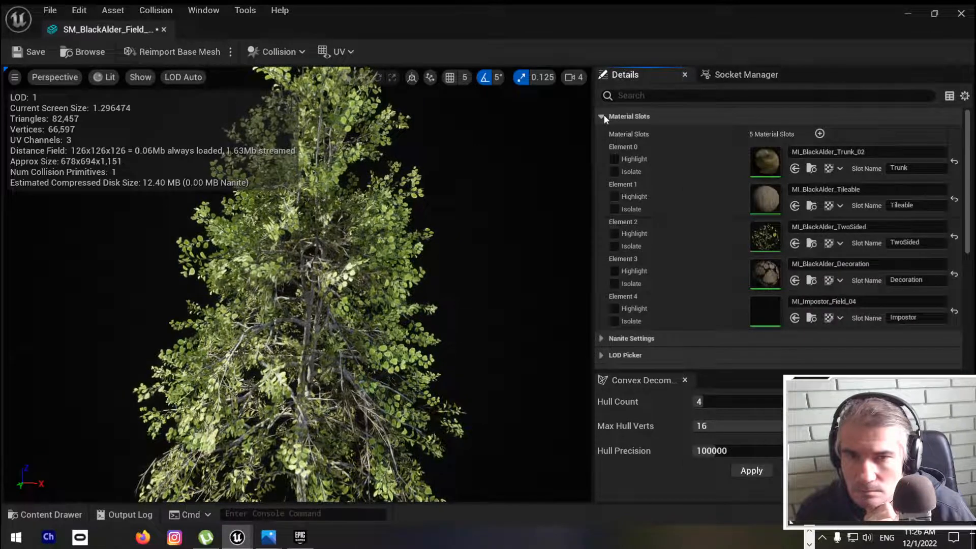
click(615, 172)
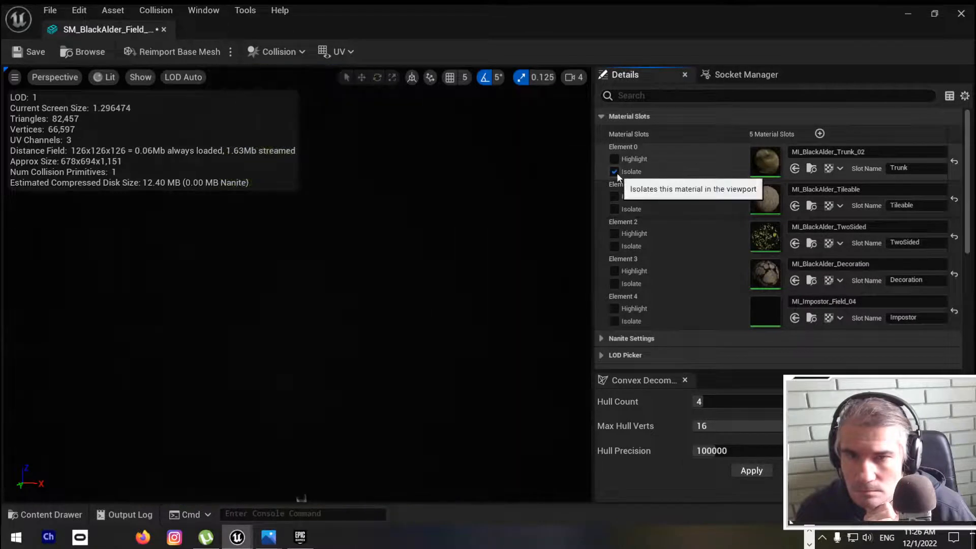
click(615, 172)
click(614, 208)
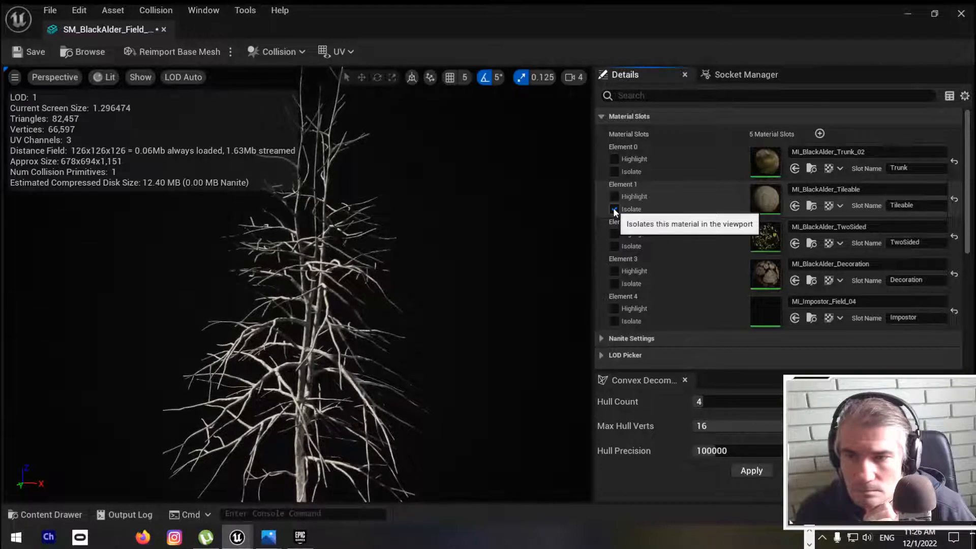
click(613, 209)
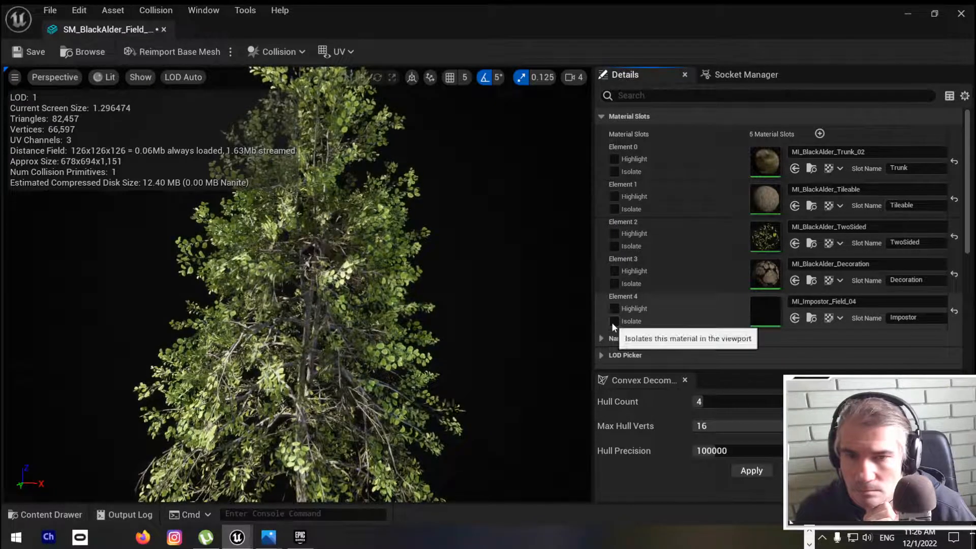
click(613, 322)
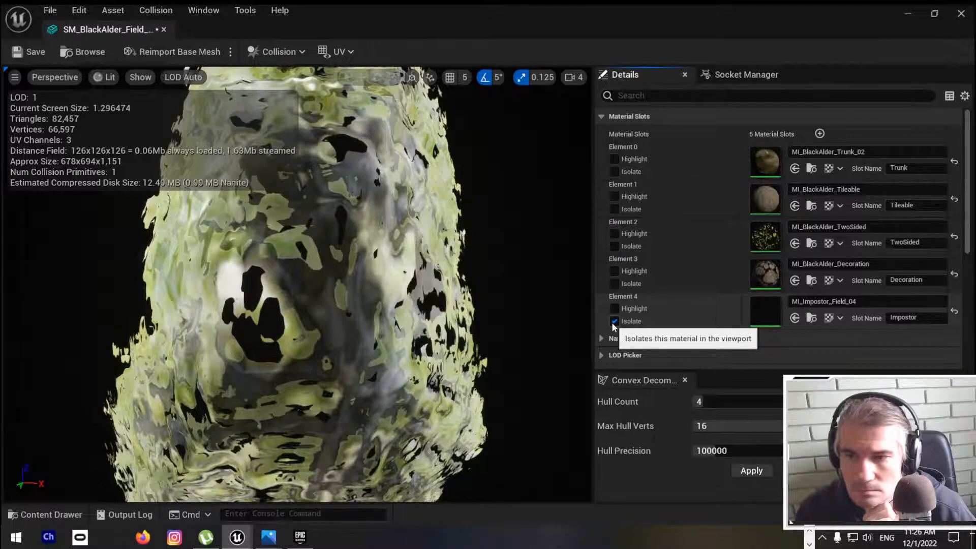
click(613, 322)
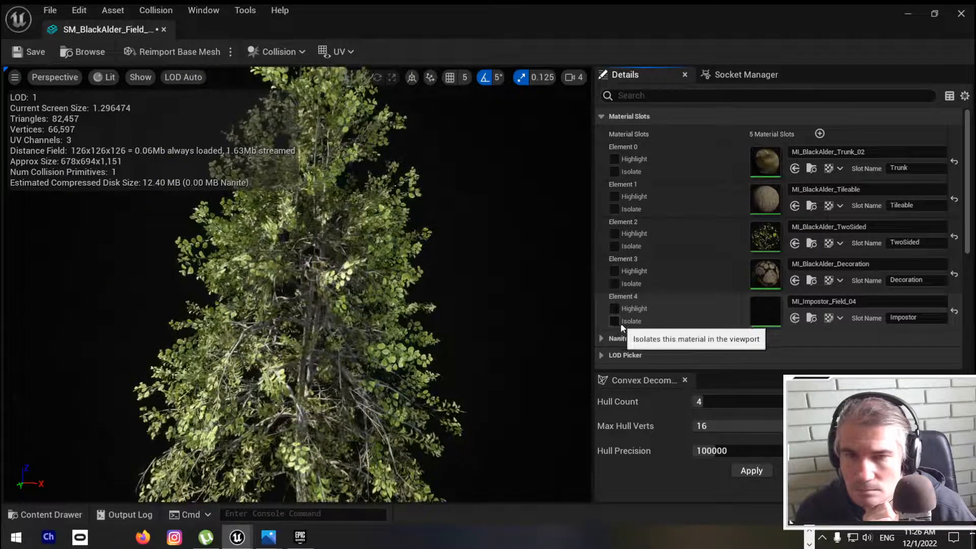
click(615, 284)
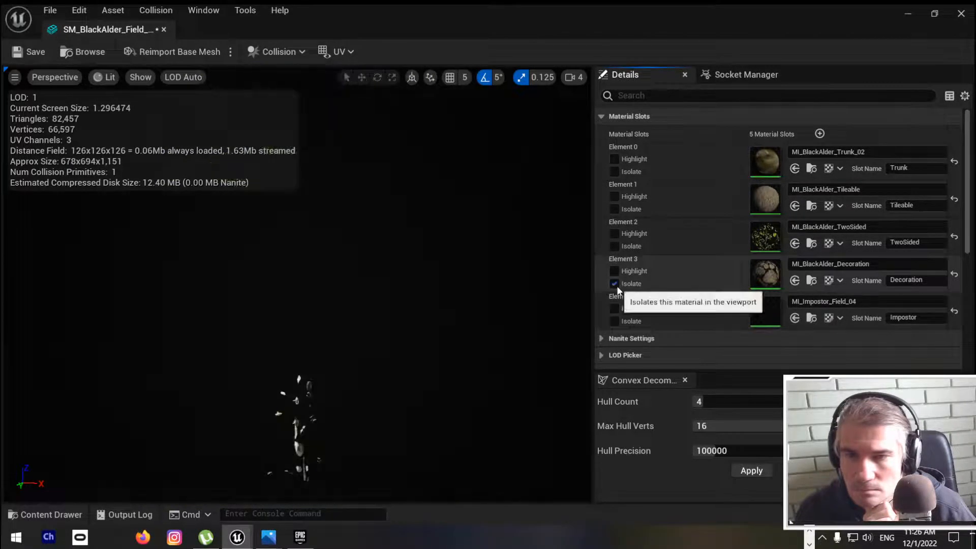
click(614, 284)
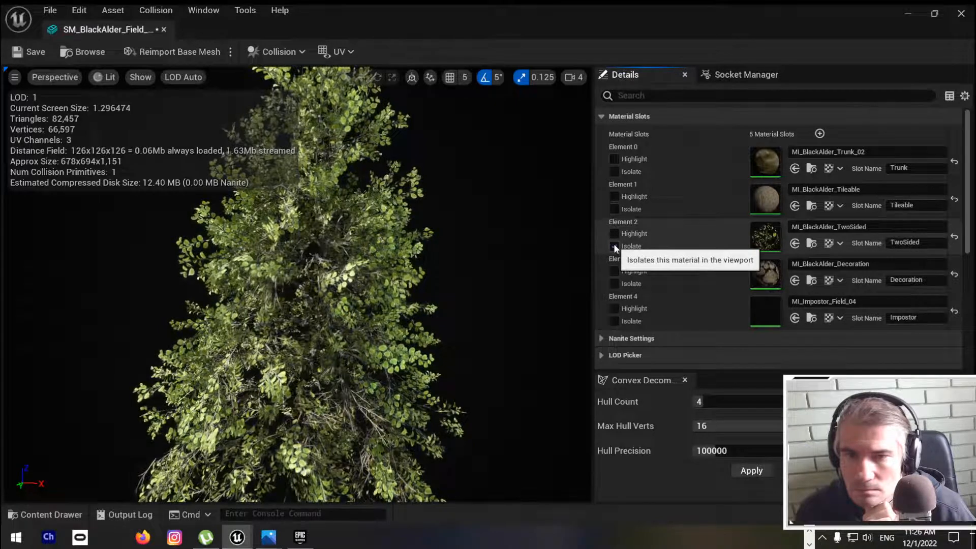
Step: Locate the MI_BlackAlder_TwoSided material instance in the project content, close the mesh editor and open the material in a maximized editor
click(813, 247)
drag(177, 23, 473, 162)
click(706, 169)
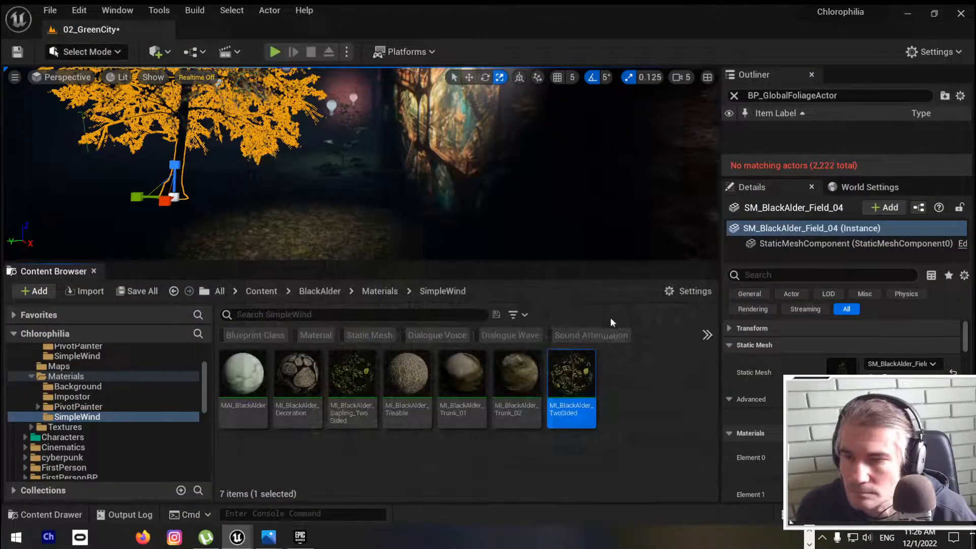
double_click(574, 375)
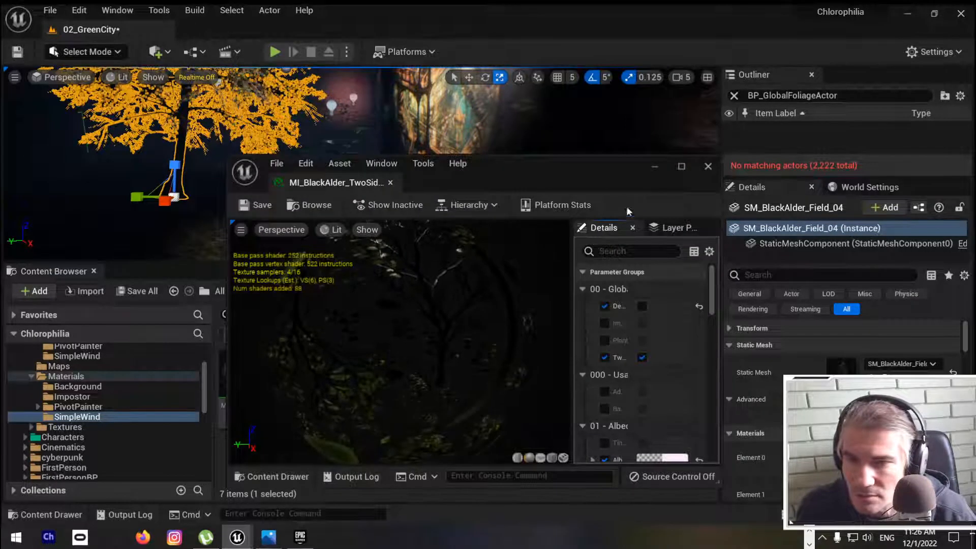
click(681, 166)
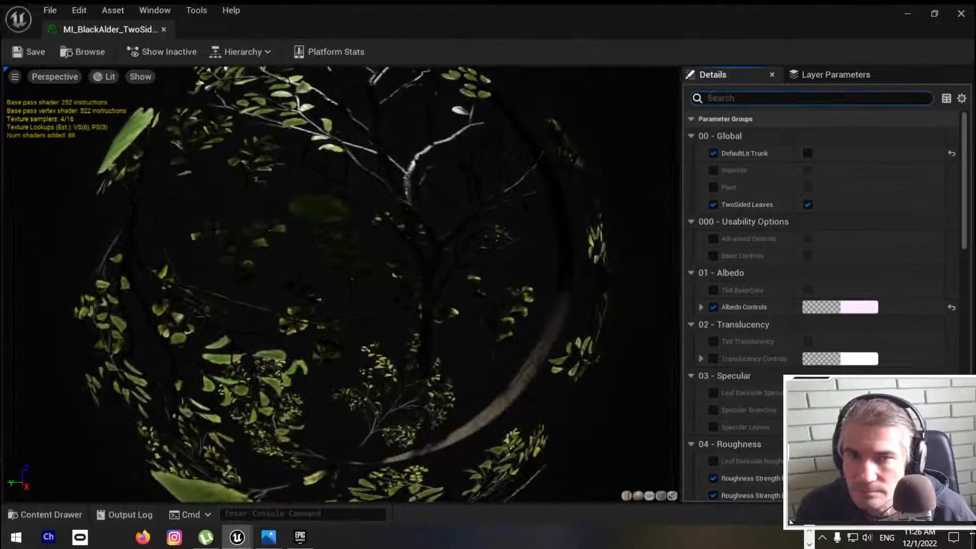
Step: Search the MI_BlackAlder_TwoSided material's details for "wind" and clear the search
text(w)
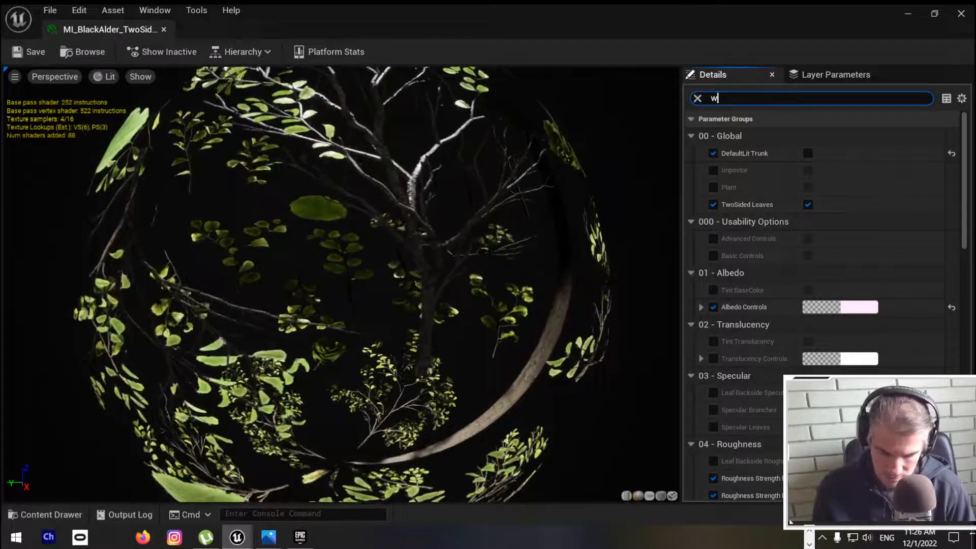
text(ind)
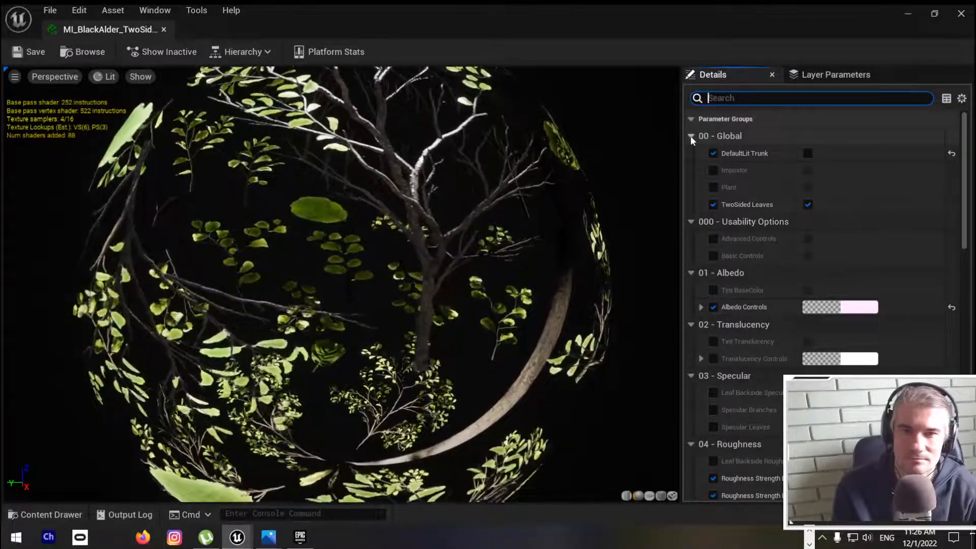
Step: Collapse the material instance's property categories and examine its General settings, collapsing the Lightmass Settings
click(690, 136)
click(692, 154)
click(694, 121)
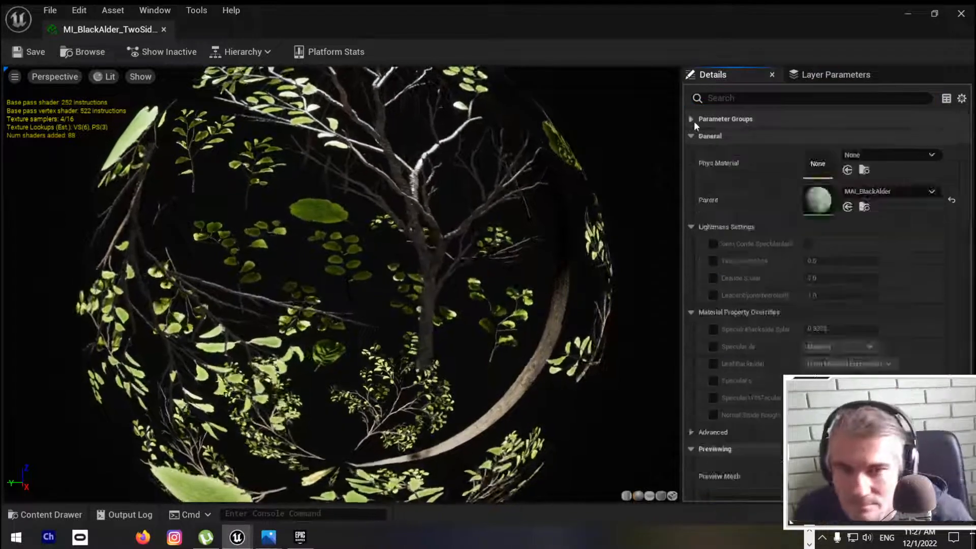
click(692, 142)
click(689, 153)
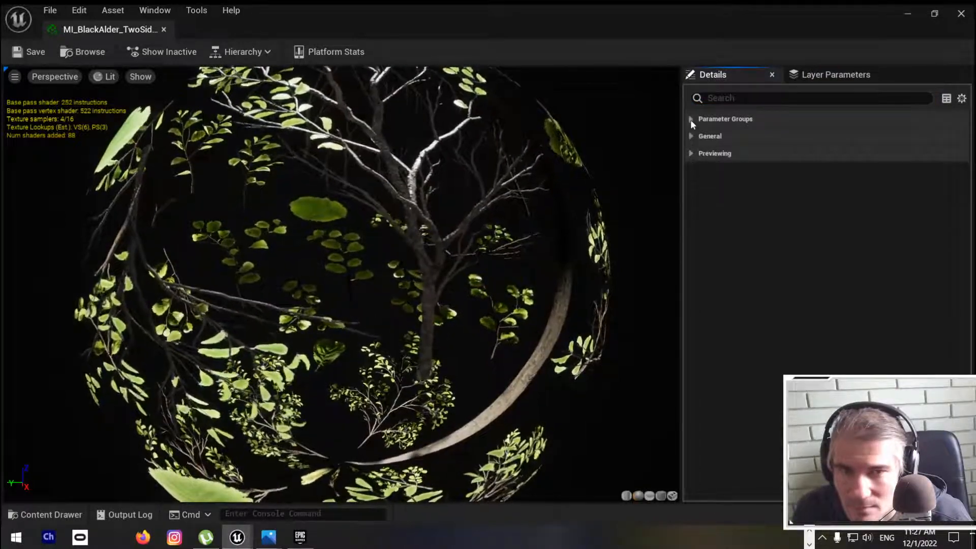
click(690, 137)
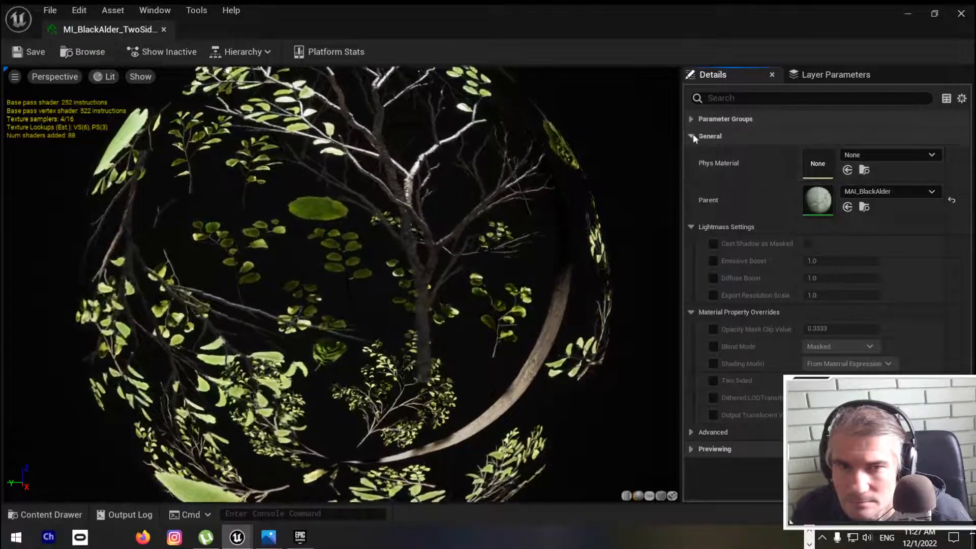
click(691, 227)
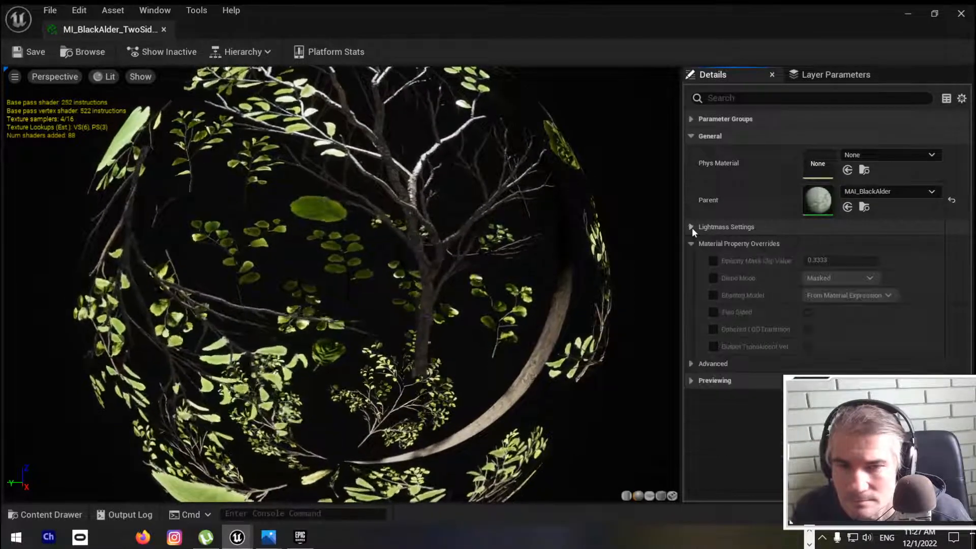
Step: Expand the material's Parameter Groups and collapse the groups from 01 - Albedo through 05 - Normal
click(691, 119)
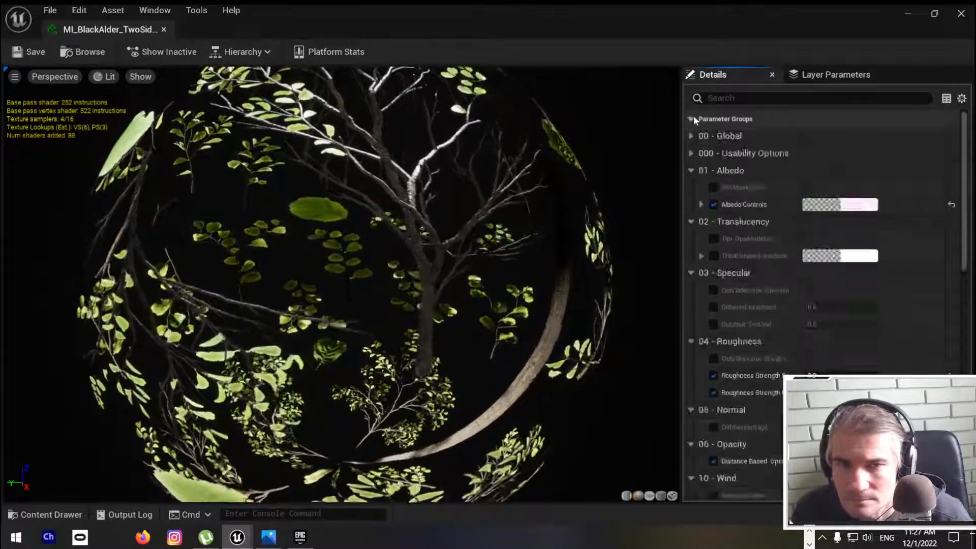
click(691, 170)
click(691, 188)
click(691, 204)
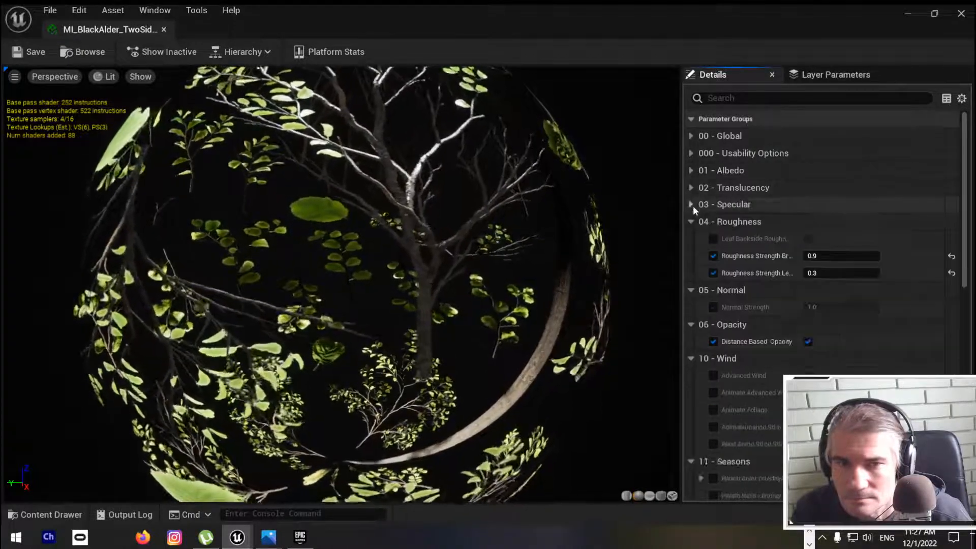
click(691, 222)
click(691, 239)
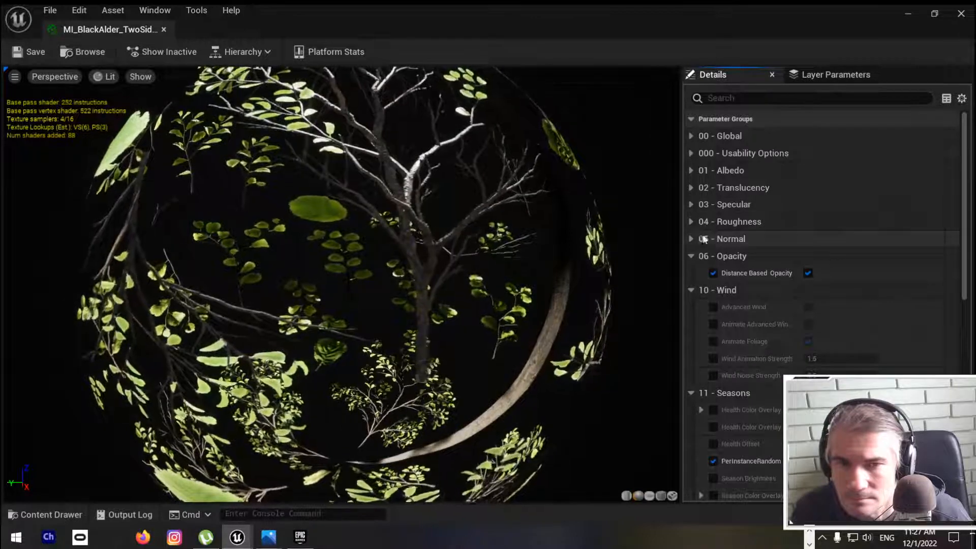
click(691, 119)
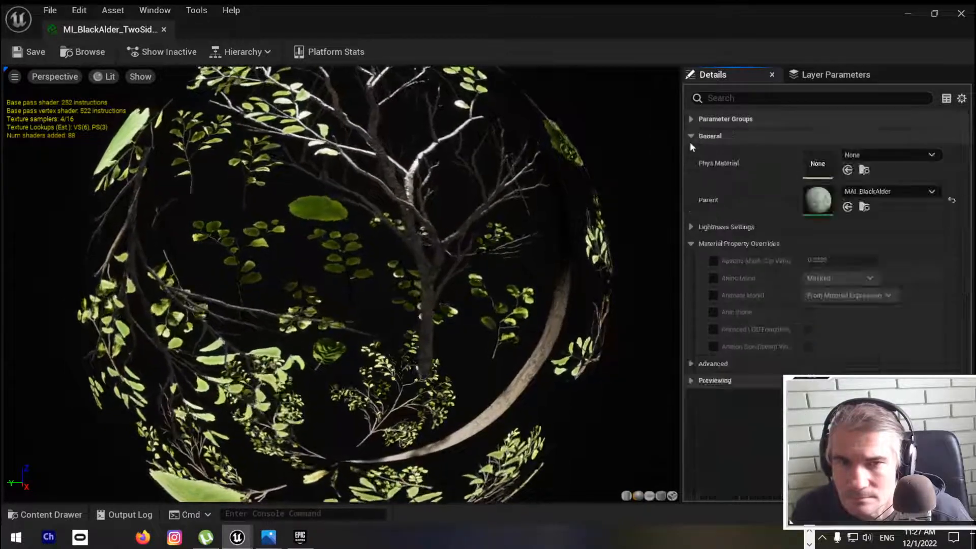
click(691, 118)
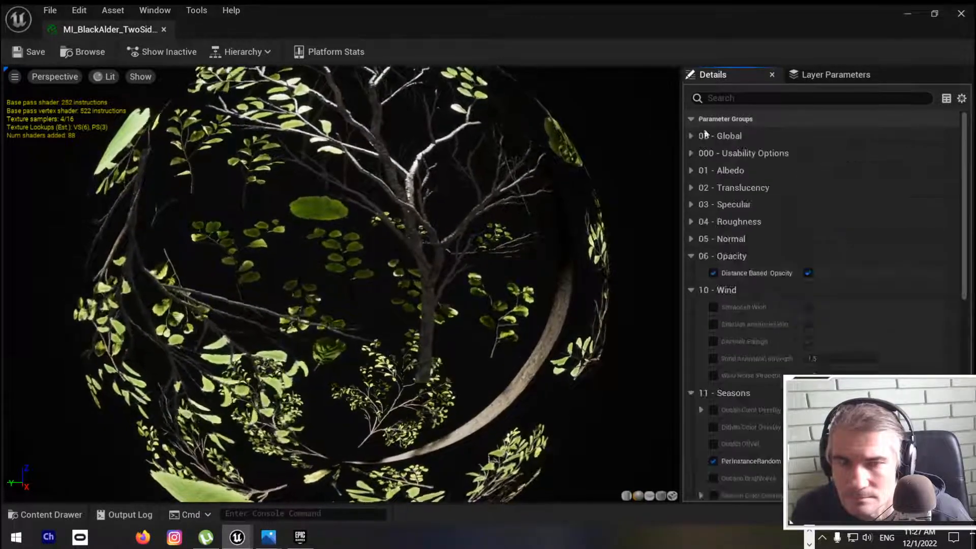
Step: Collapse 06 - Opacity and the groups from 11 - Seasons through 20 - InputTextures, leaving 10 - Wind expanded to examine its parameters
click(691, 256)
click(692, 273)
click(691, 271)
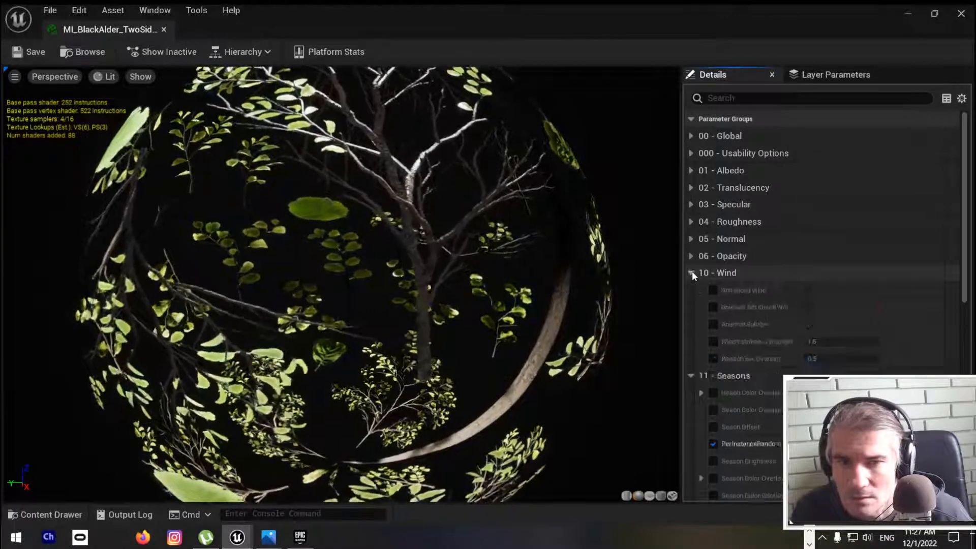
click(692, 375)
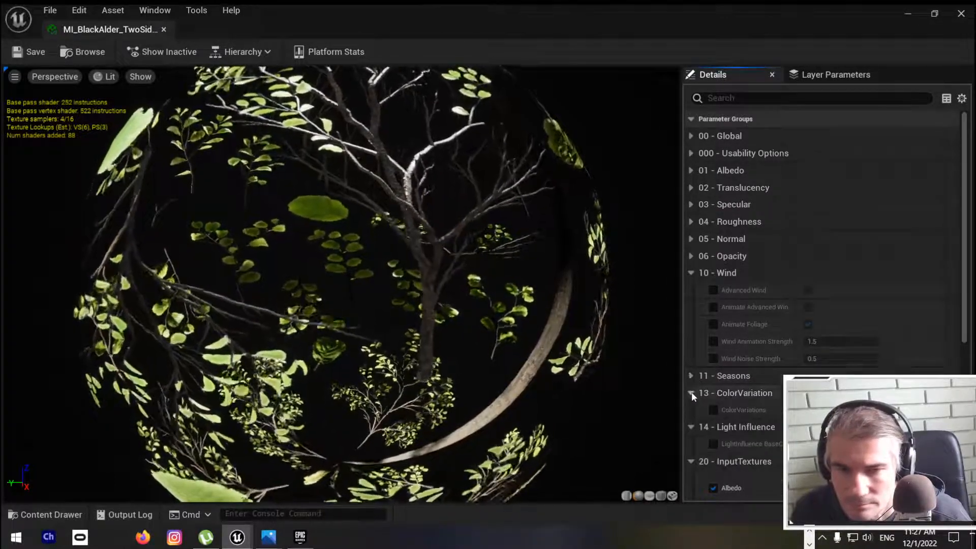
click(691, 393)
click(690, 410)
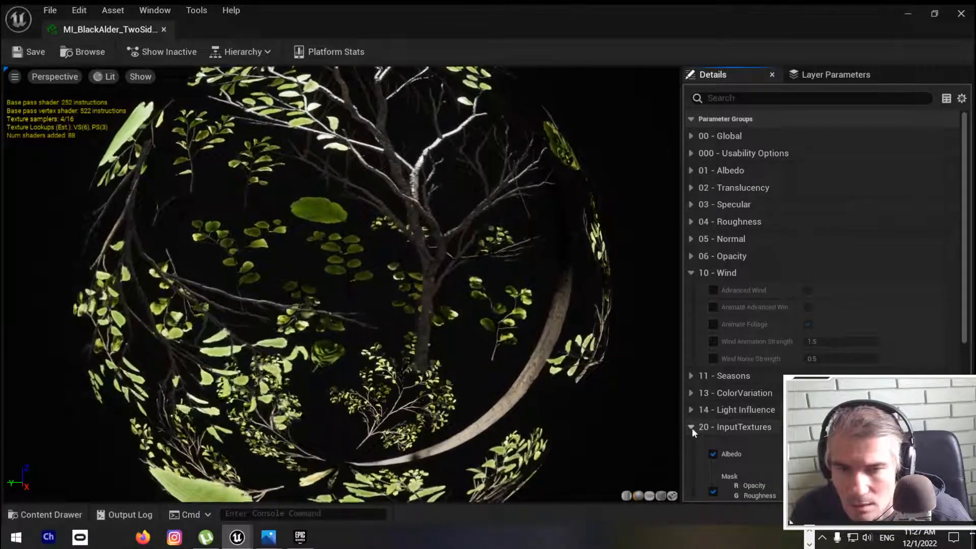
click(691, 427)
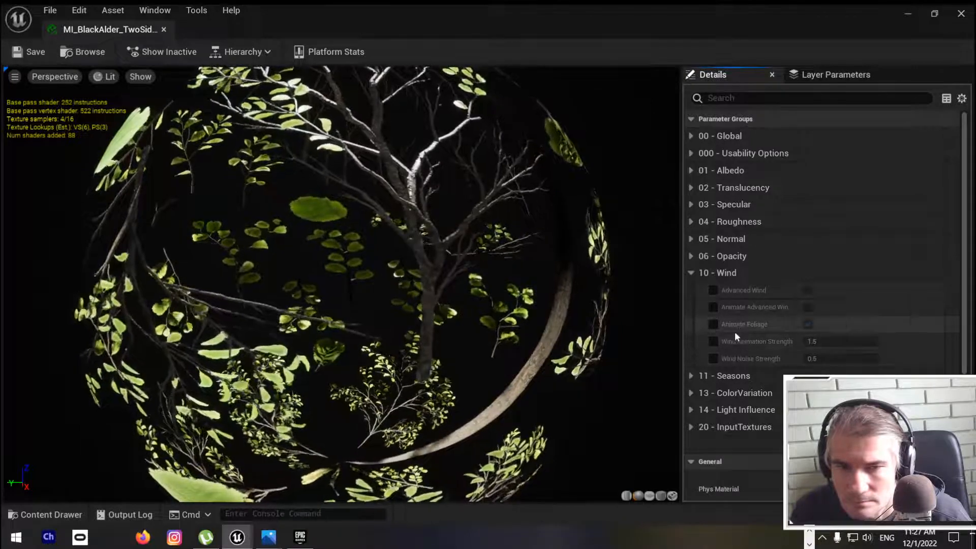
Step: Restore the MI_BlackAlder_TwoSided editor window, dock it beside the 02_GreenCity level and switch to the level
double_click(410, 1)
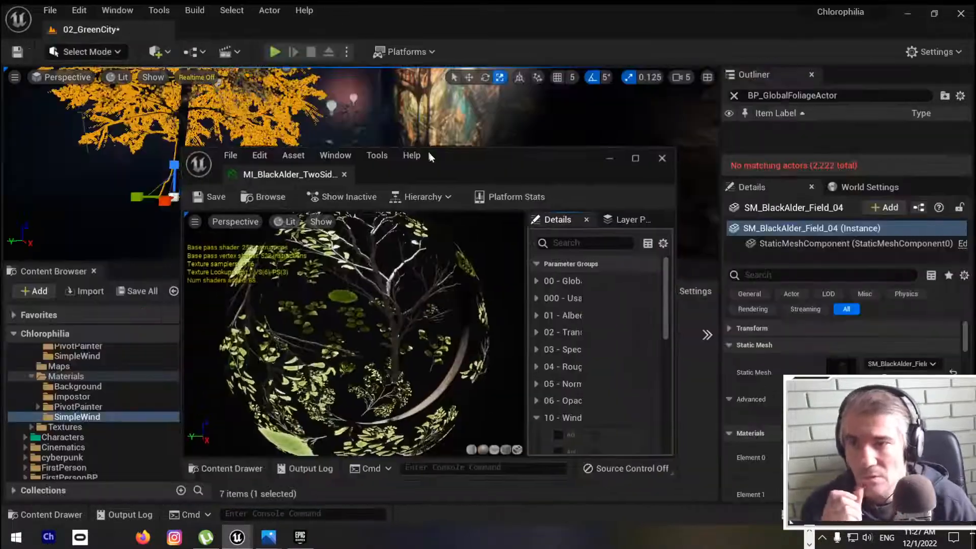
drag(267, 180, 128, 26)
click(128, 31)
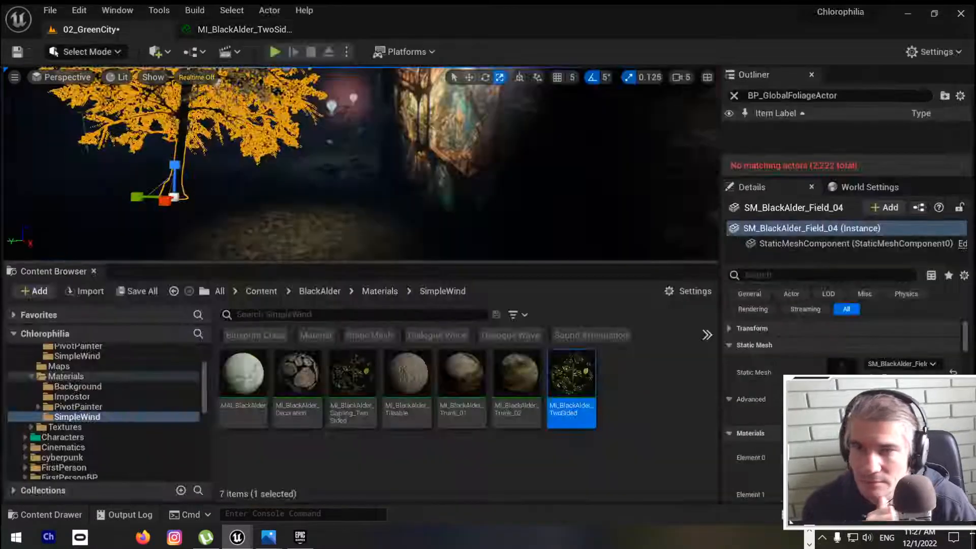
Step: Fly from the black alder to the boxwood bush beside the wooden wall and select the bush
key(f)
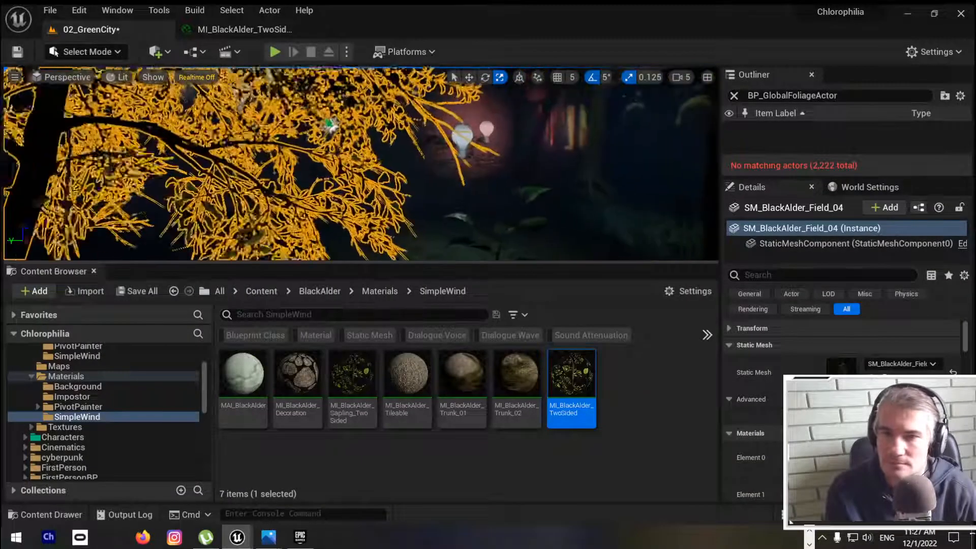
key(w)
right_drag(360, 163, 703, 128)
key(w)
key(w)
key(s)
key(w)
key(s)
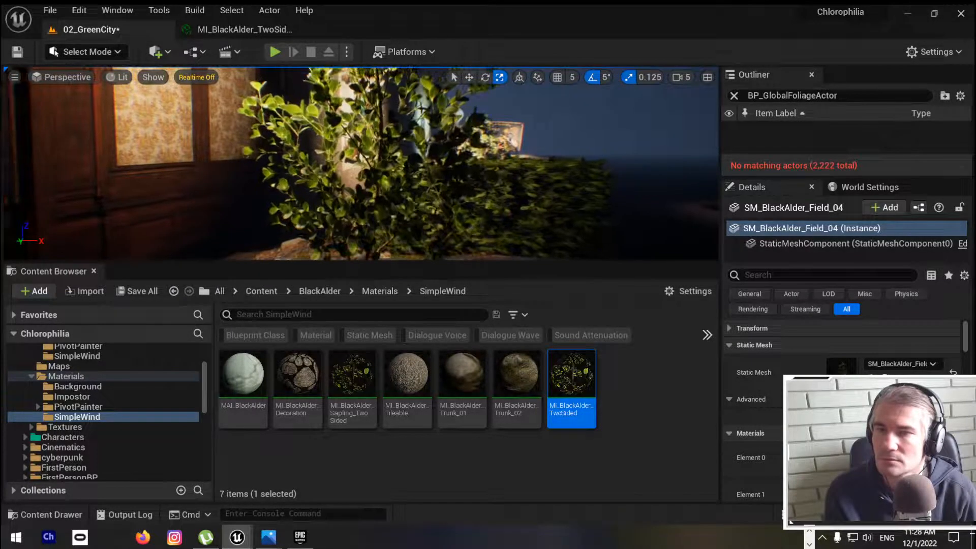
click(371, 163)
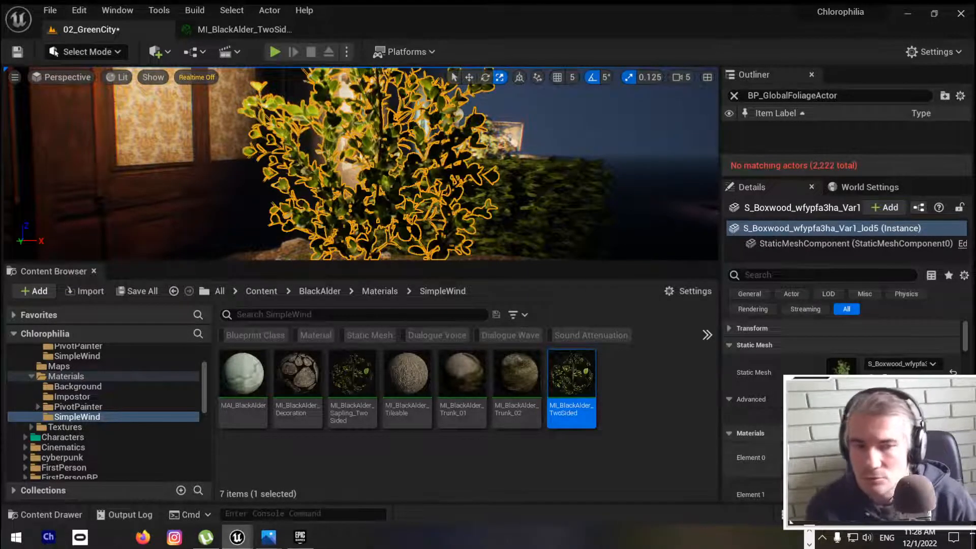
Step: Revisit the black alder leaf material briefly, then locate the selected boxwood's static mesh in the project content and open it
double_click(567, 370)
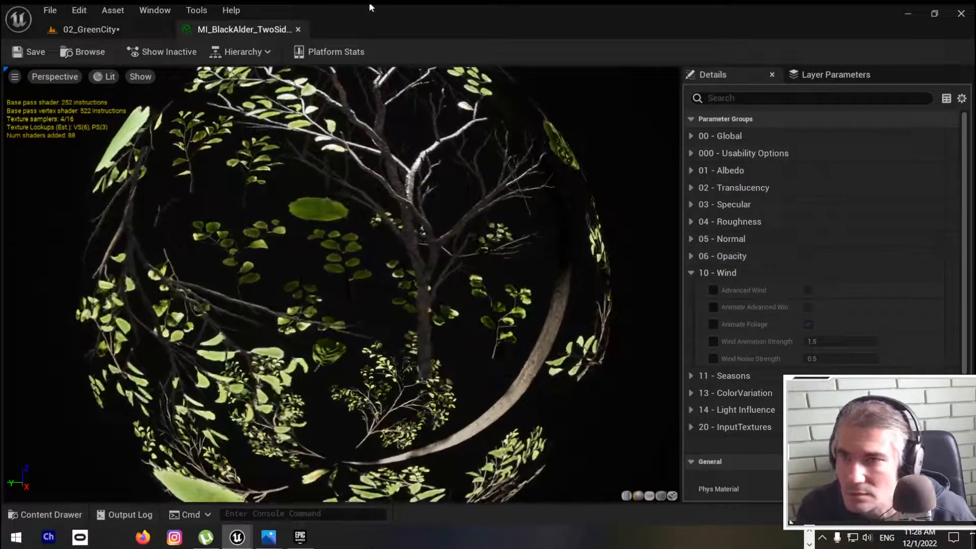
click(84, 29)
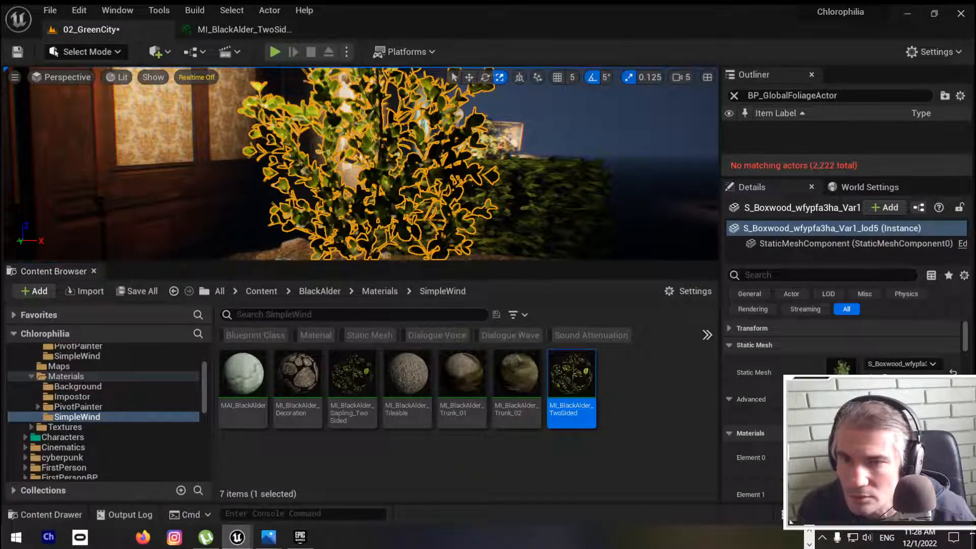
right_click(395, 180)
click(356, 178)
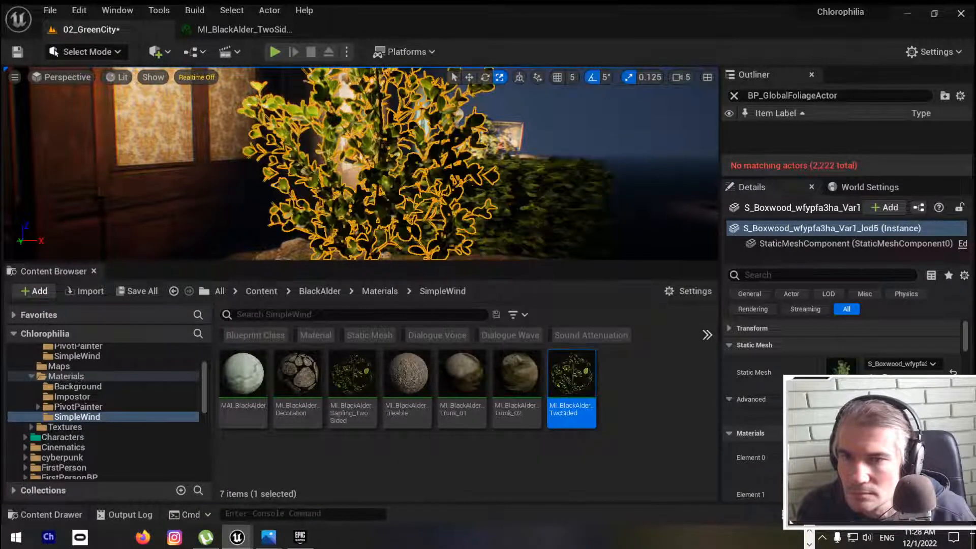
right_click(385, 154)
click(399, 164)
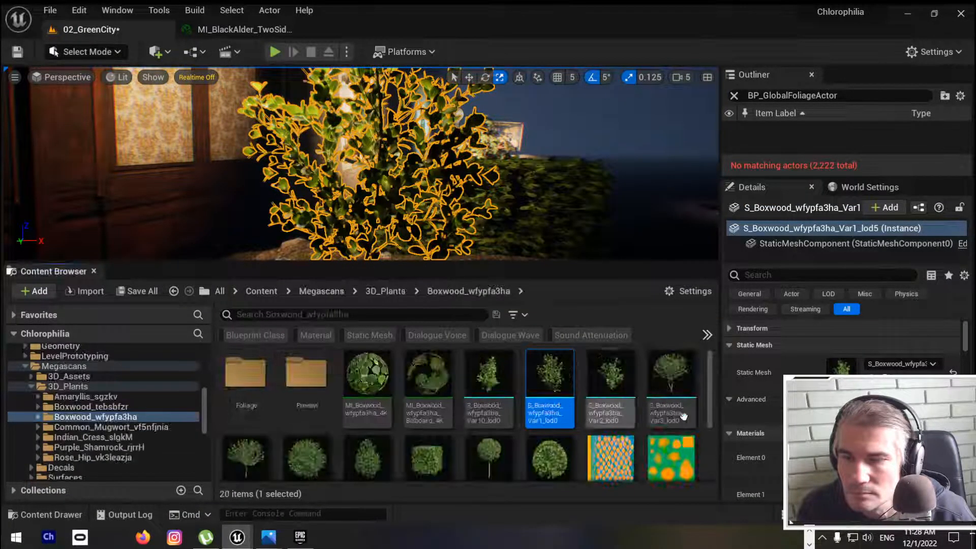
double_click(555, 381)
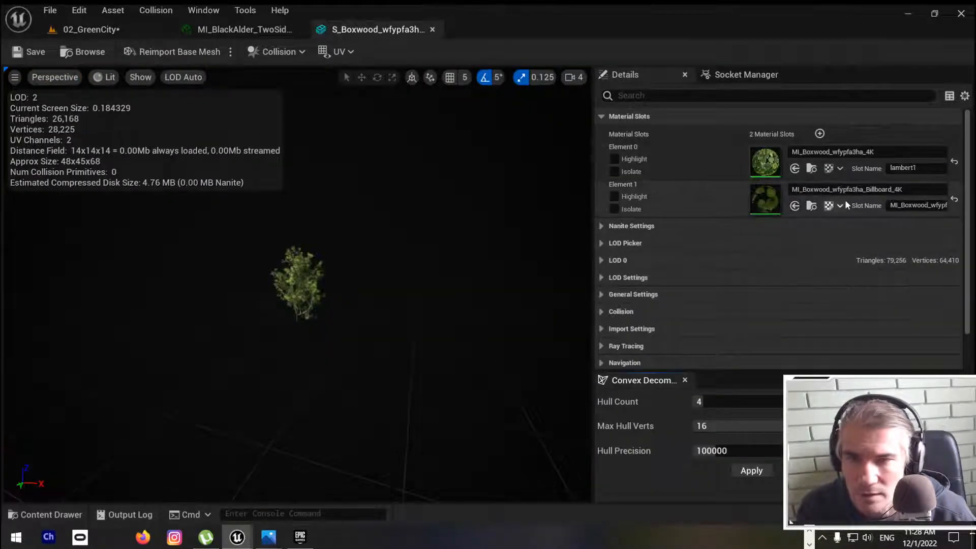
Step: Inspect the boxwood mesh up close, locate its MI_Boxwood_wfypfa3ha_4K material instance in the project content and open it
scroll(358, 281, up, 8)
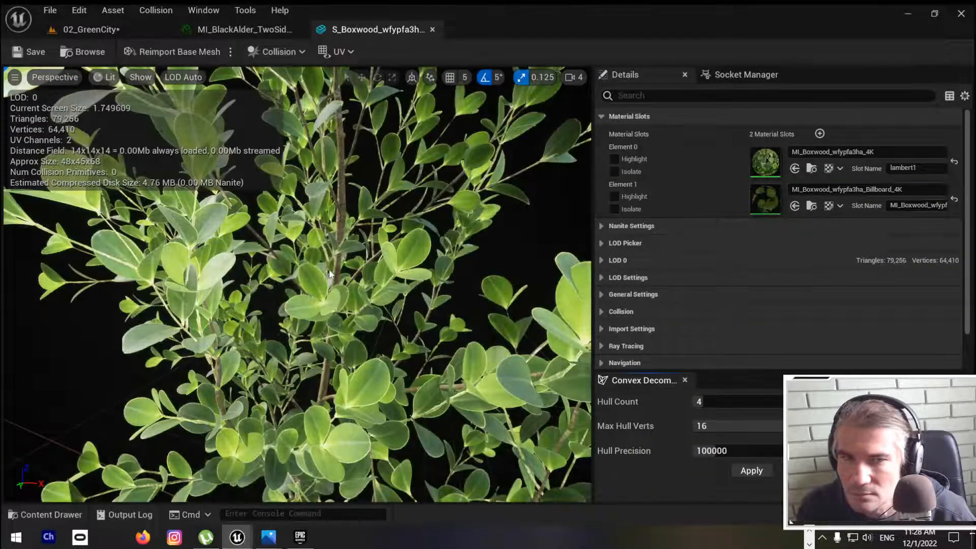
scroll(358, 281, down, 5)
click(811, 170)
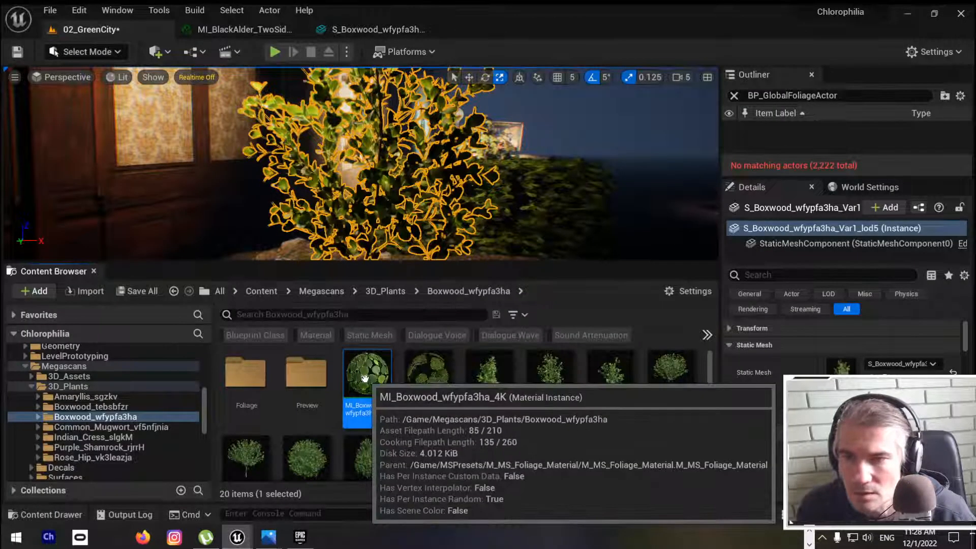
double_click(364, 379)
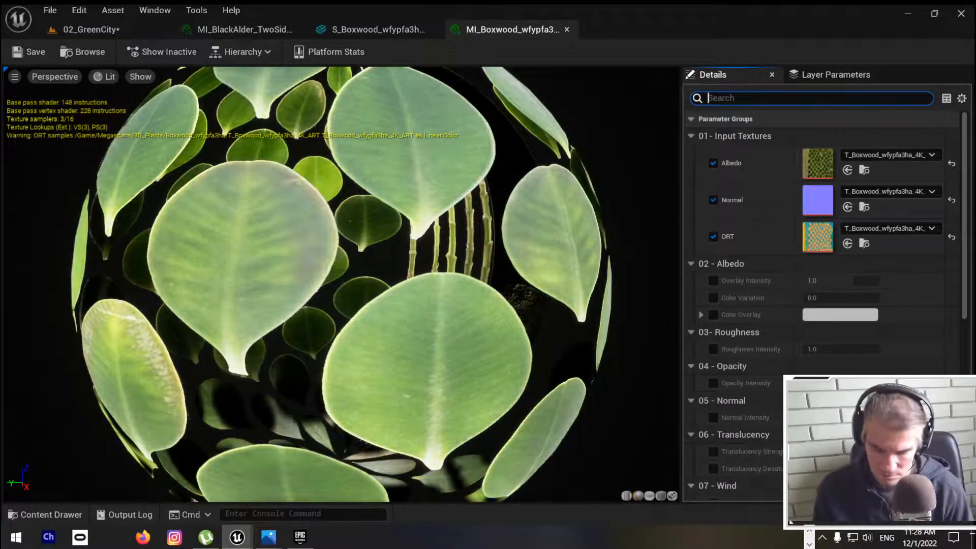
Step: Filter the boxwood material's details by "wind", override EnableGrassWind and set it to true
text(wind)
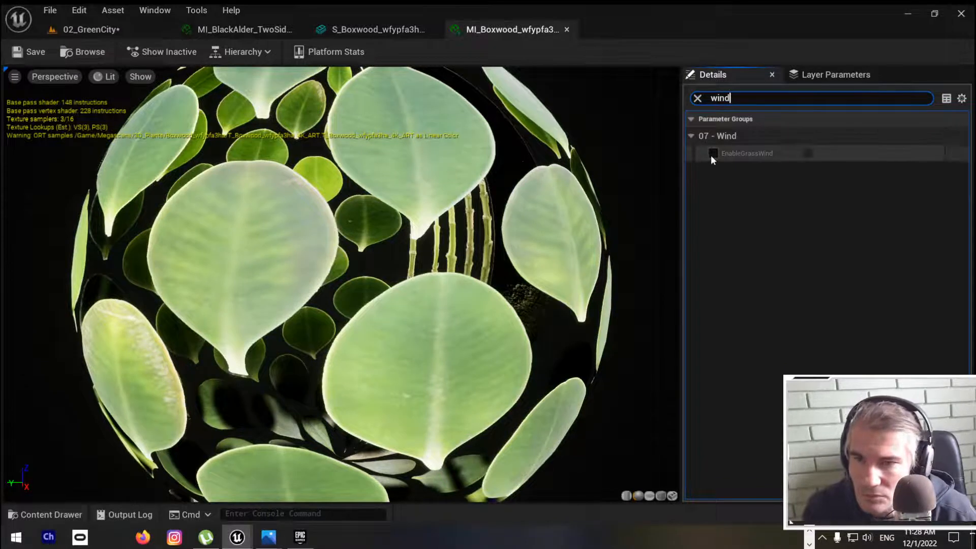
click(712, 153)
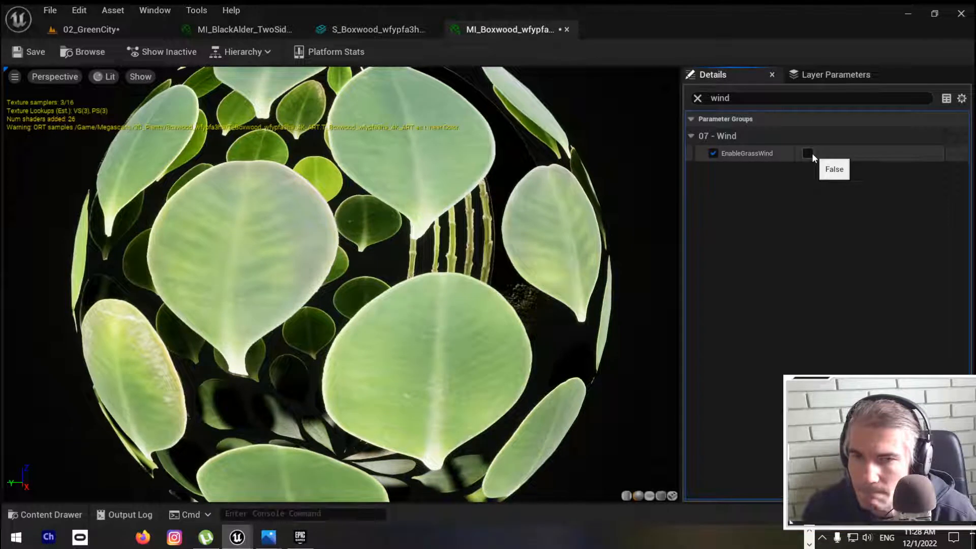
click(808, 153)
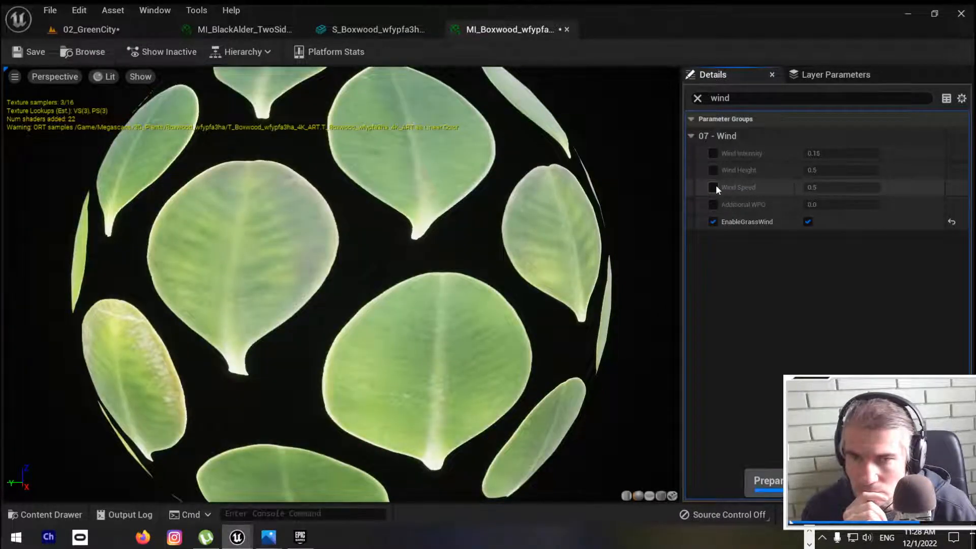
Step: Enable the Wind Speed and Wind Intensity overrides on the boxwood material and save it
click(713, 187)
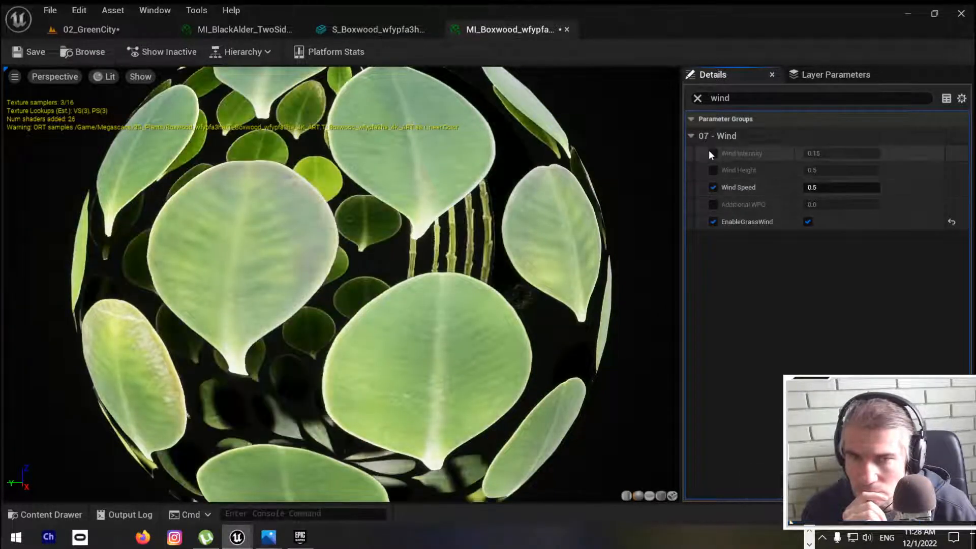
click(714, 153)
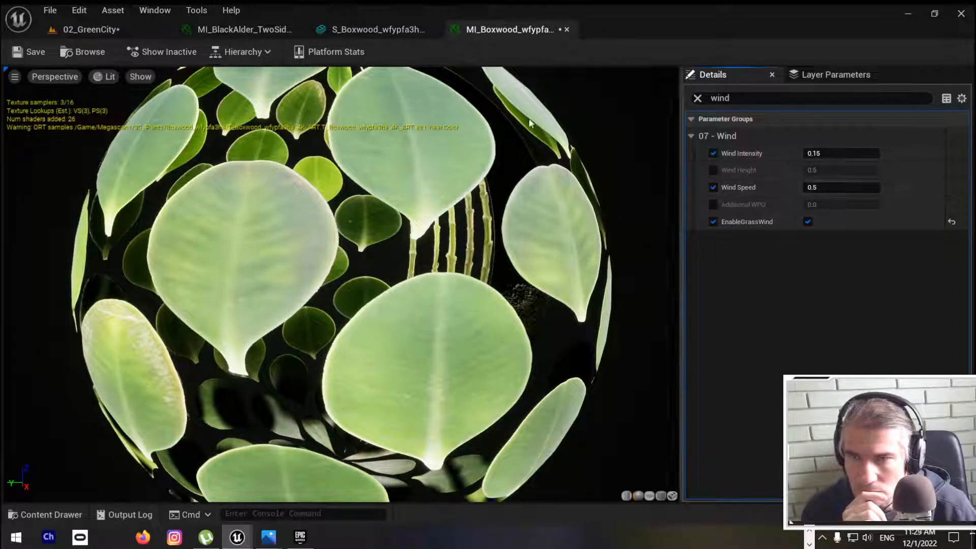
click(26, 52)
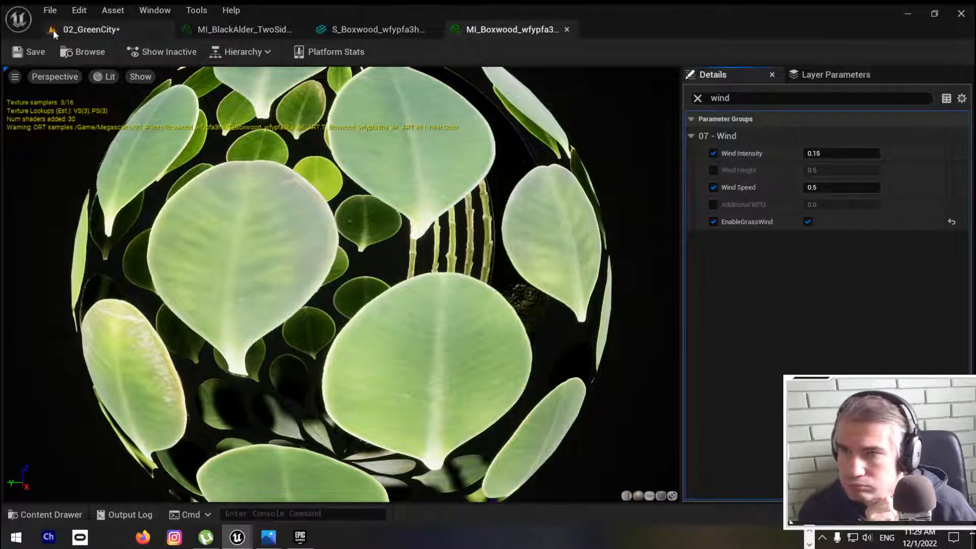
Step: Play the 02_GreenCity level in full screen and examine the boxwood's wind movement from several sides
click(85, 29)
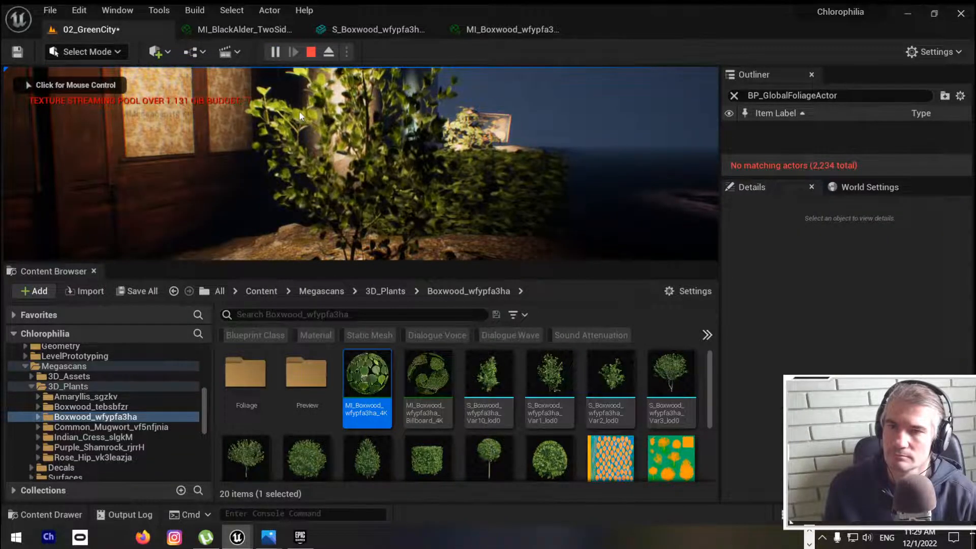
click(291, 152)
key(F11)
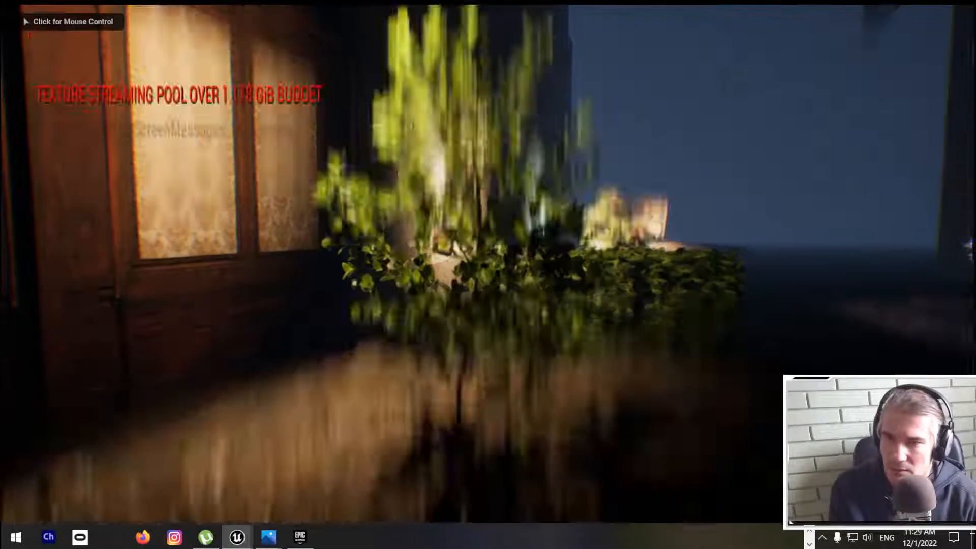
click(488, 275)
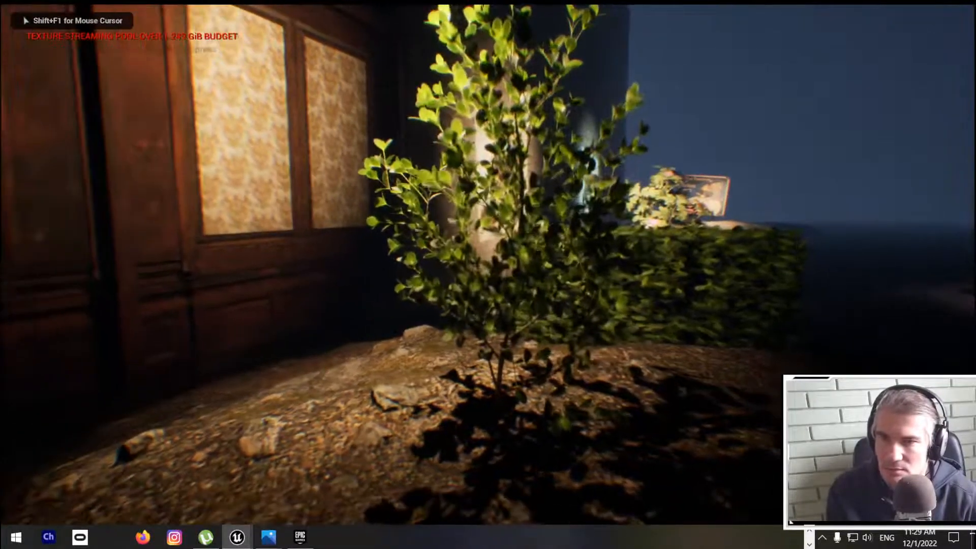
key(w)
key(s)
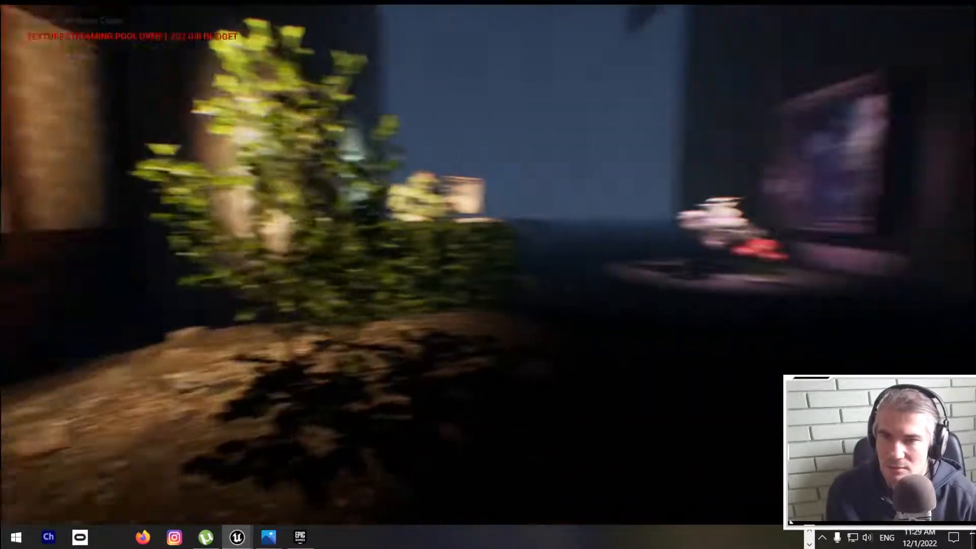
key(d)
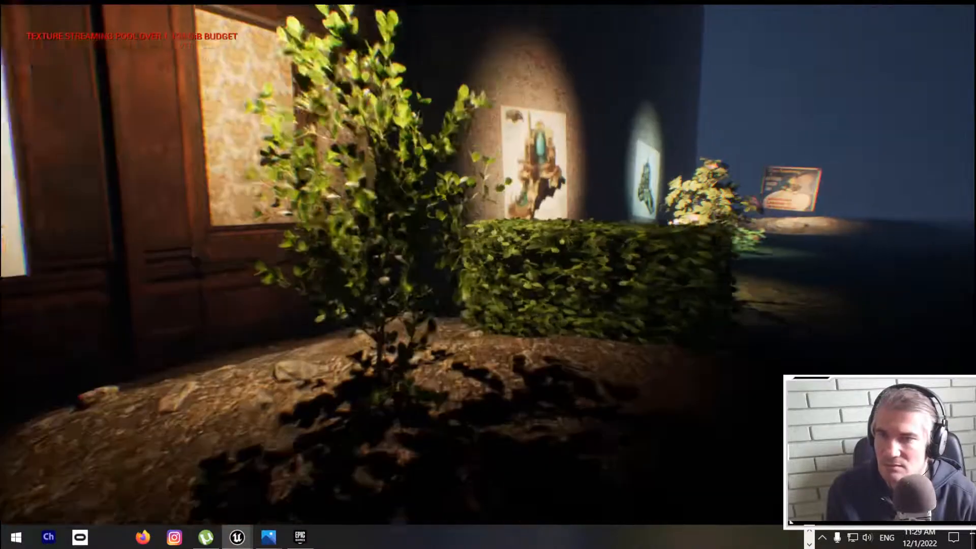
key(a)
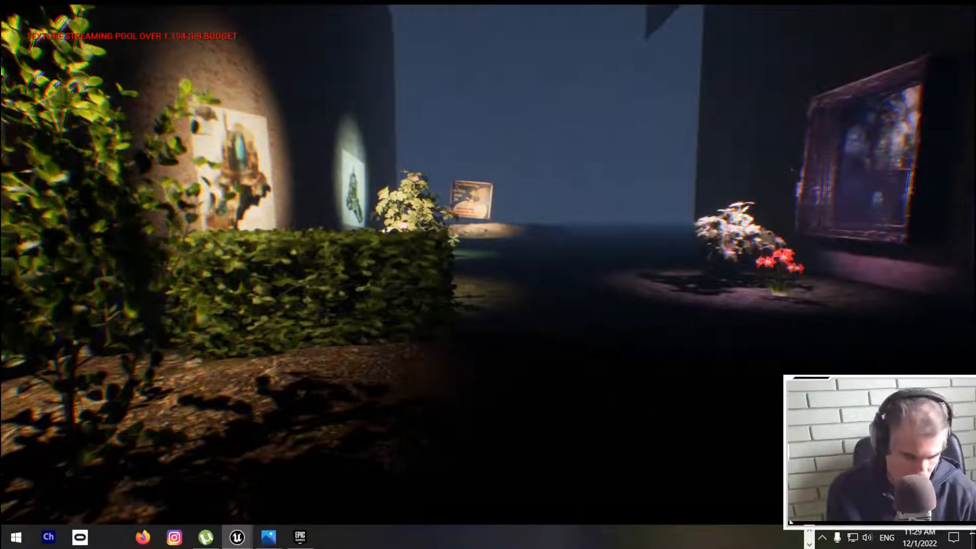
key(a)
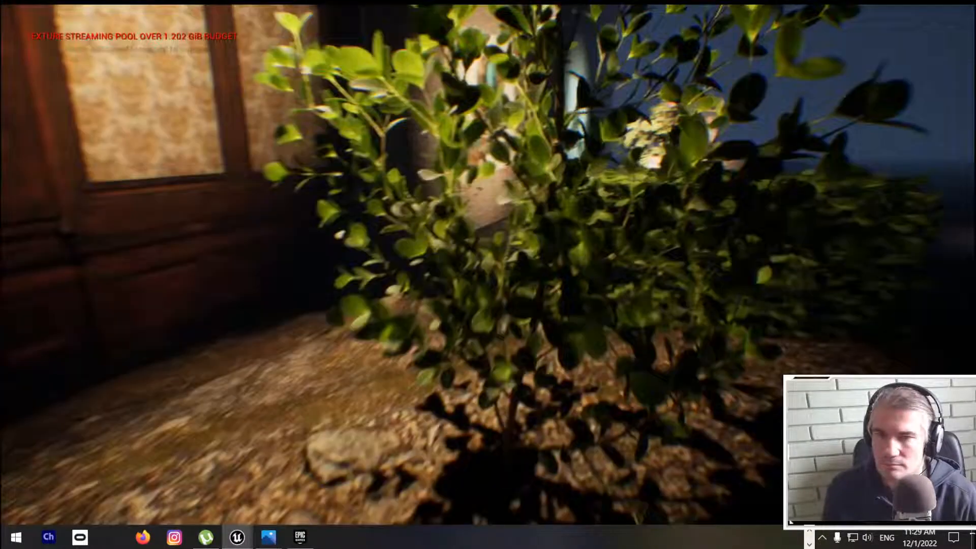
key(d)
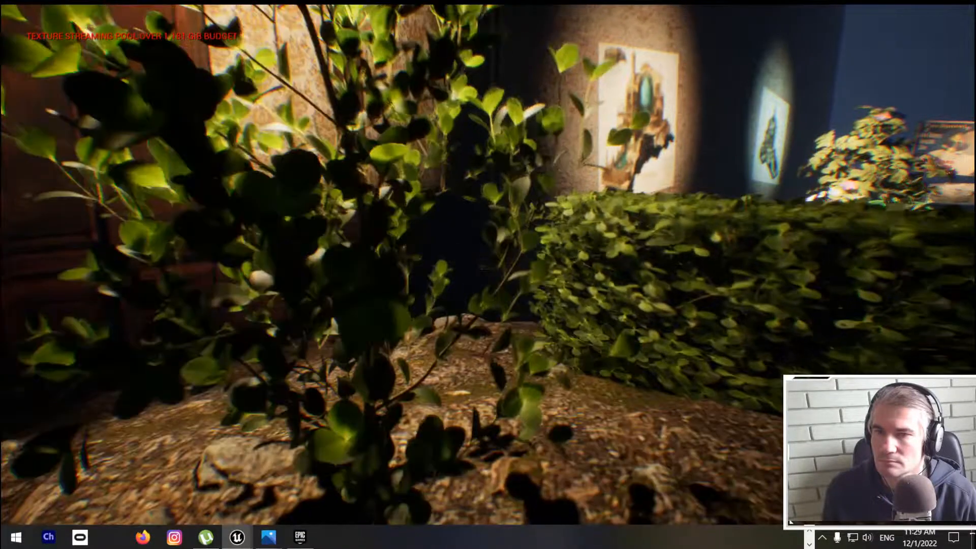
key(d)
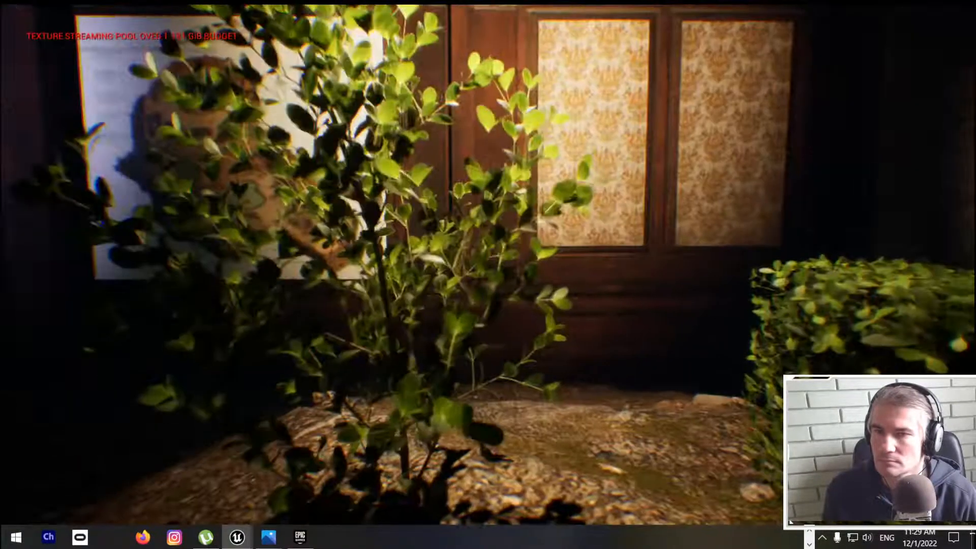
key(w)
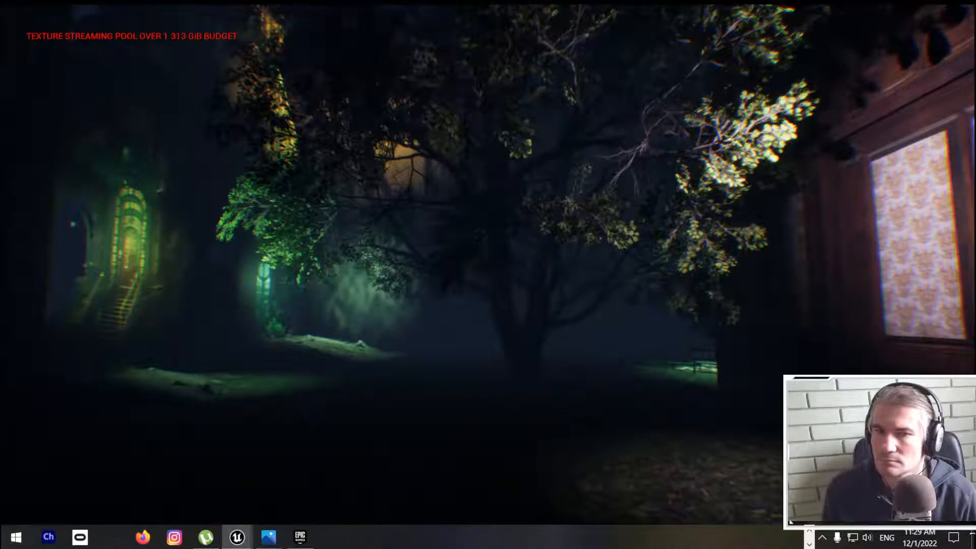
Step: Turn on the frame rate display with the console command stat fps
key(grave)
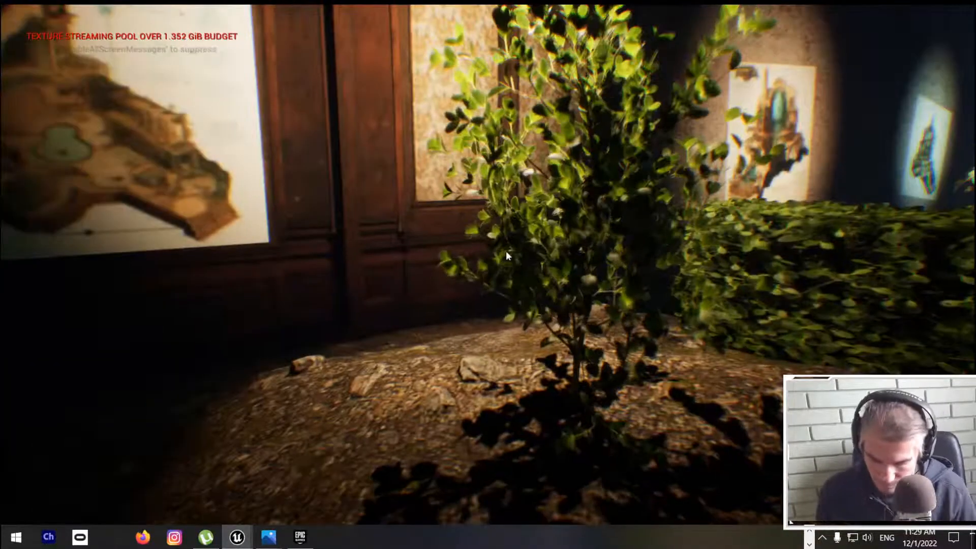
text(stat)
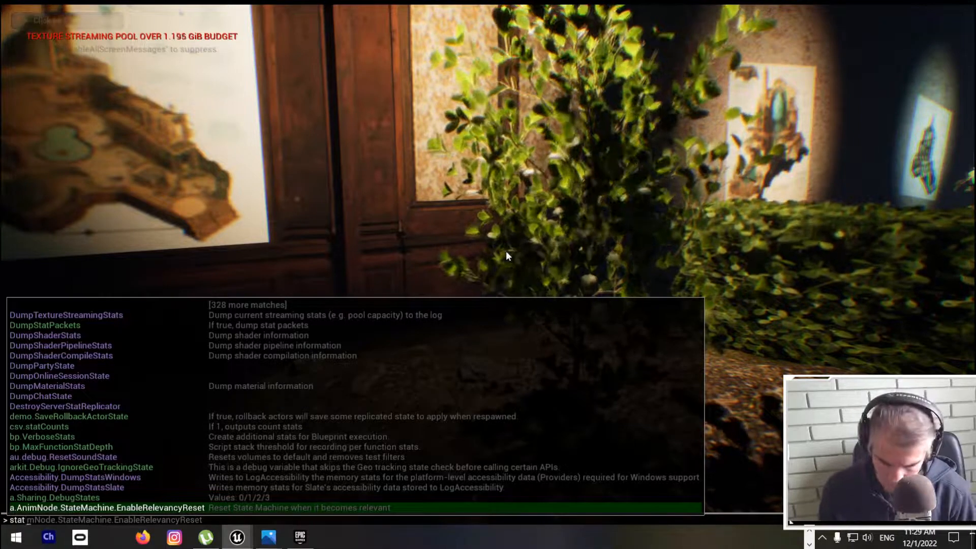
text( fps)
key(Return)
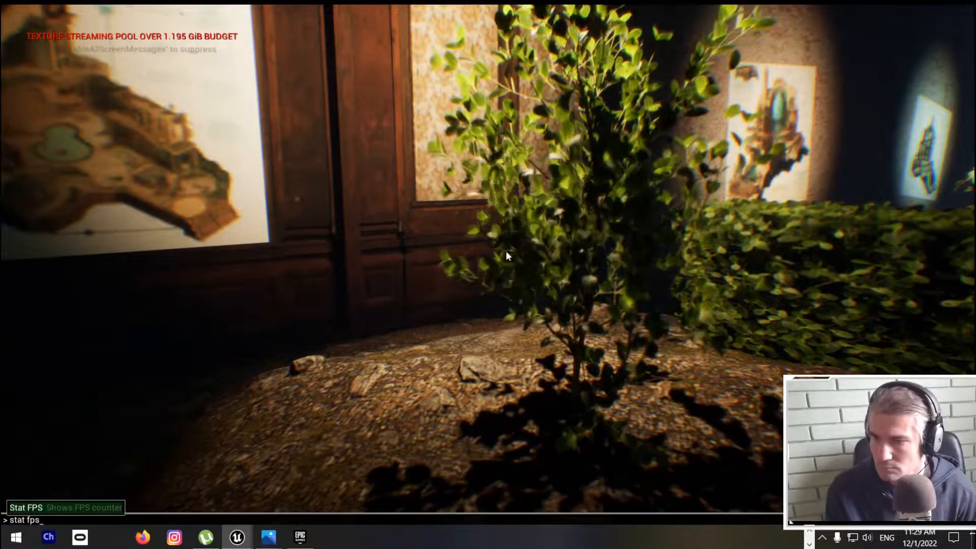
Step: Check the frame rate while walking up to the boxwood and backing away from it
click(505, 251)
key(w)
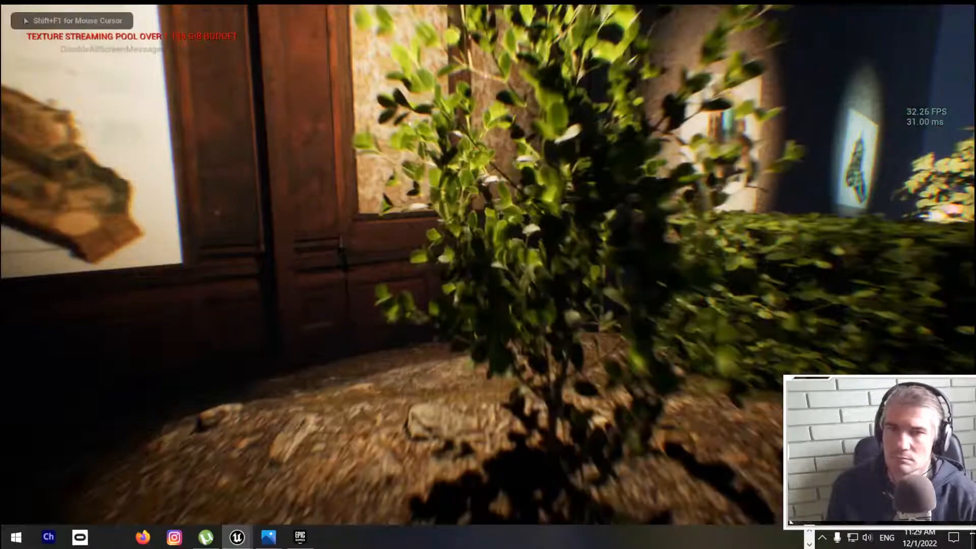
key(d)
key(w)
key(s)
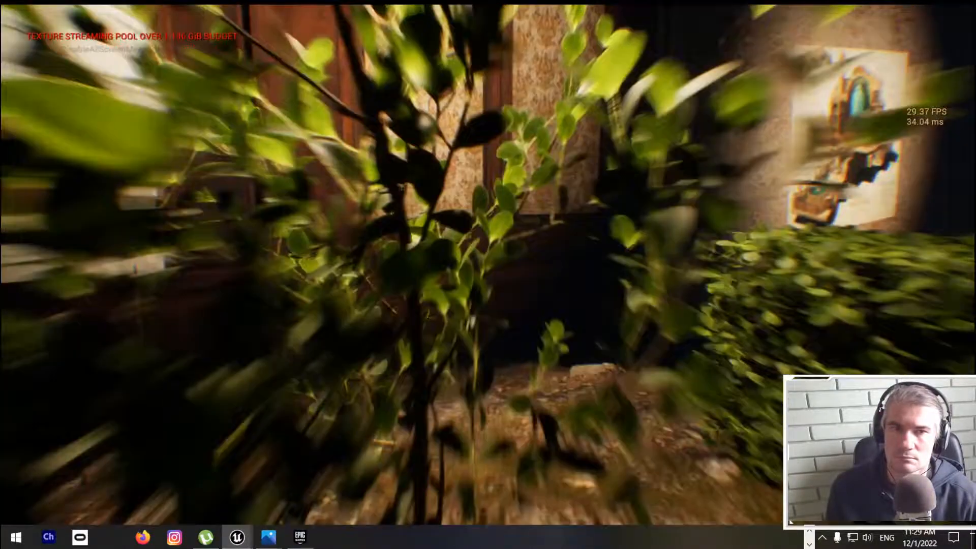
key(s)
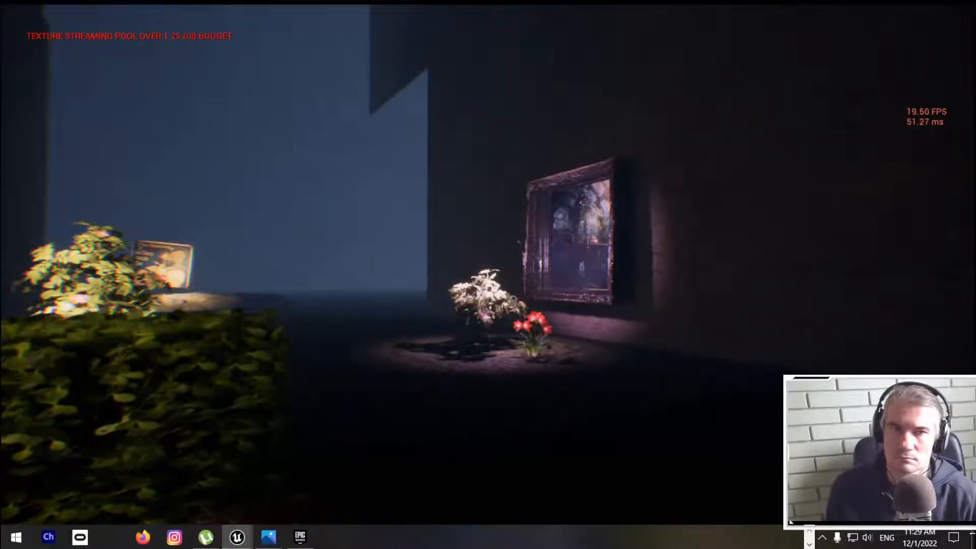
Step: Walk to the pink-flowered bush and red flowers by the framed window and check the frame rate around them
key(w)
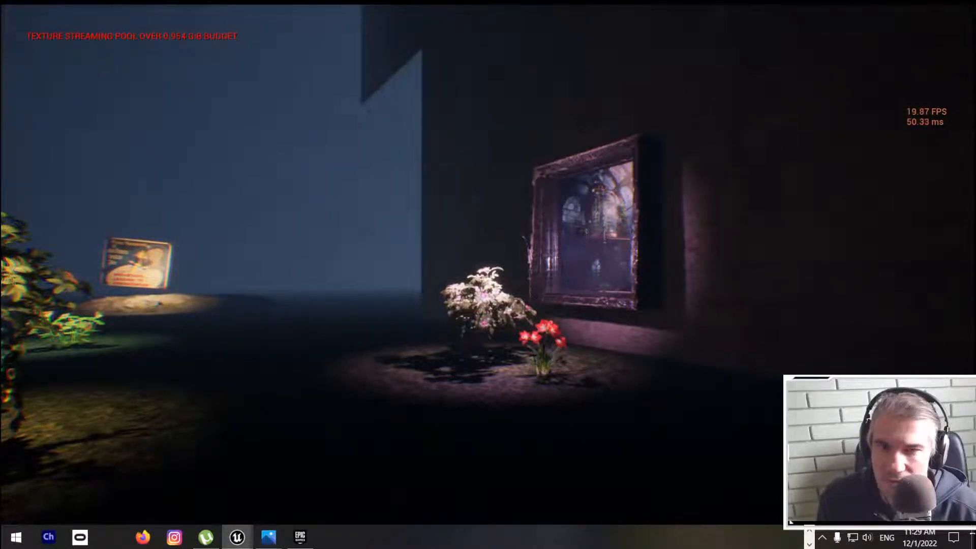
key(w)
key(w)
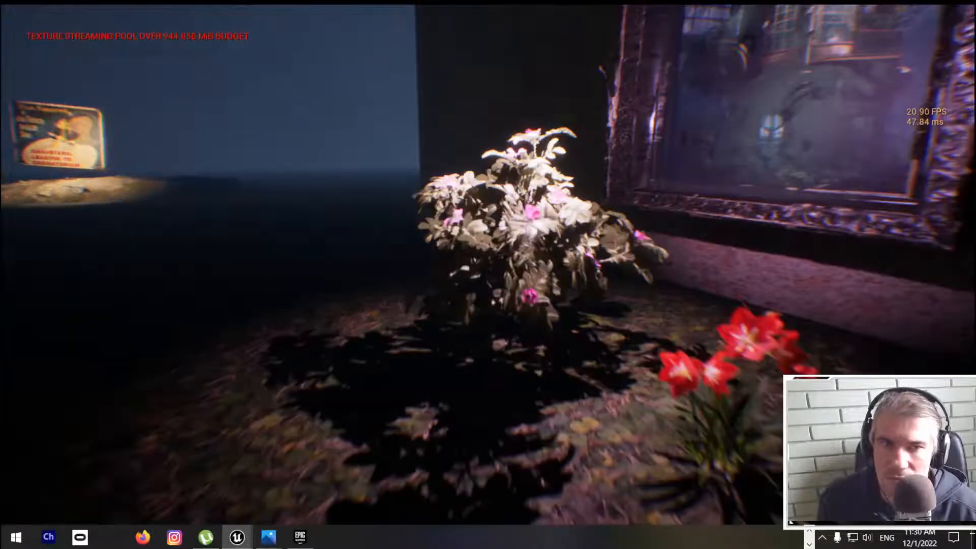
key(w)
key(w)
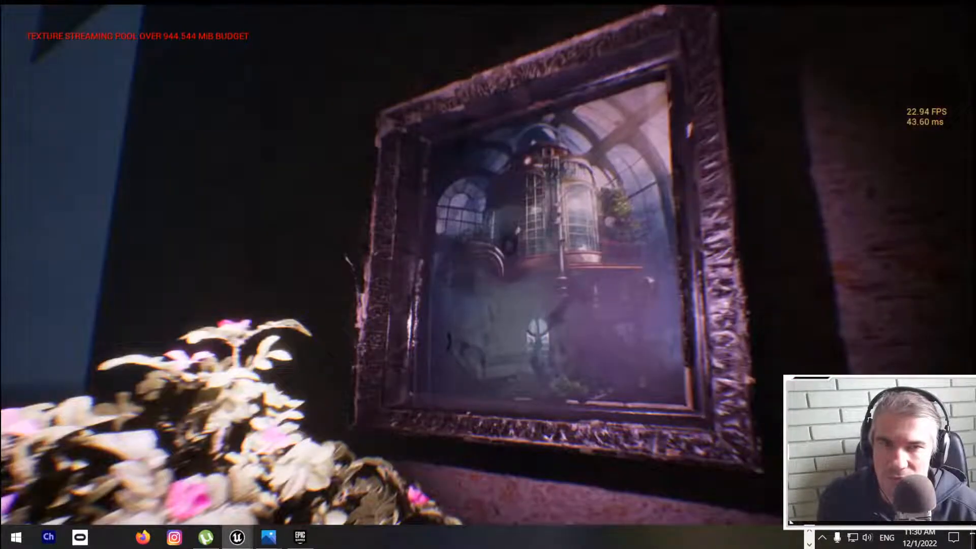
key(w)
key(w)
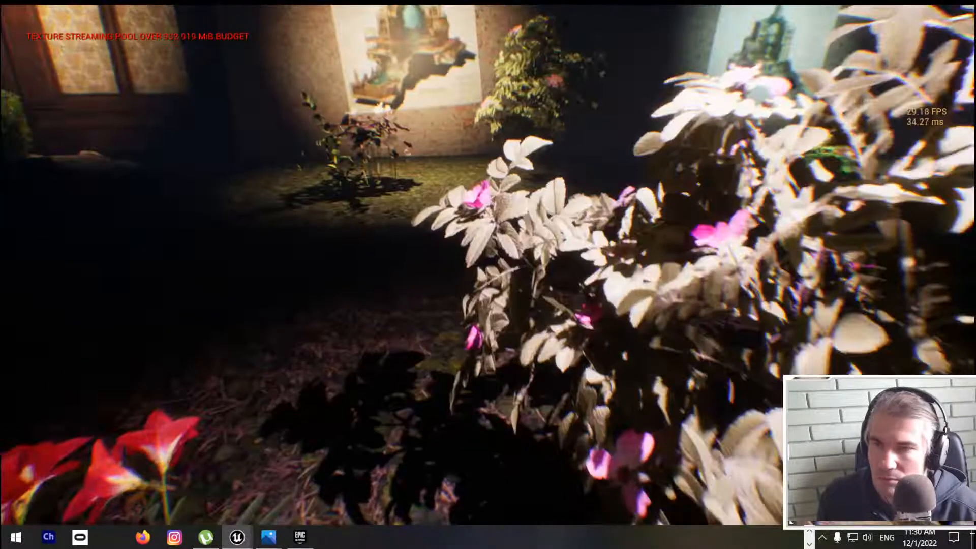
Step: Return to the boxwood and hedge to examine their movement up close, and end the full-screen play session
key(w)
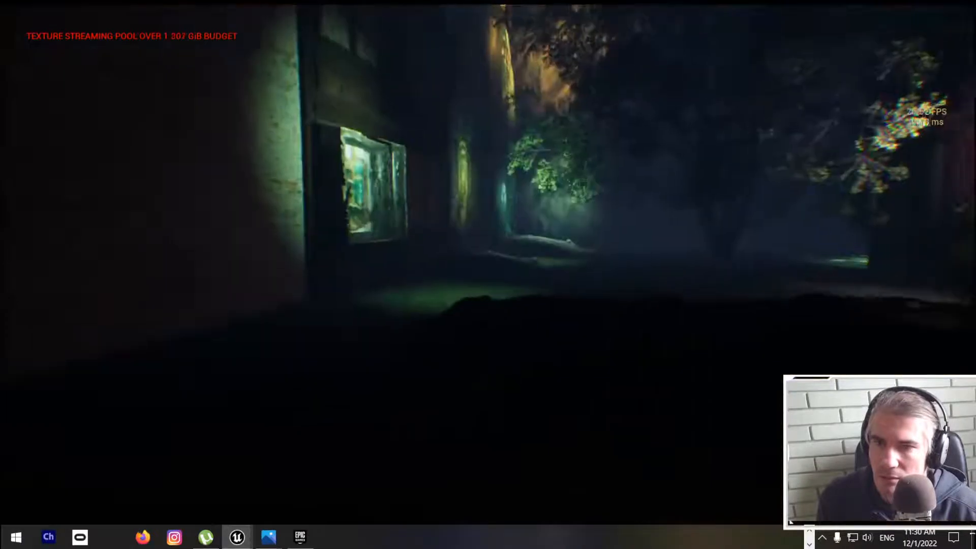
key(w)
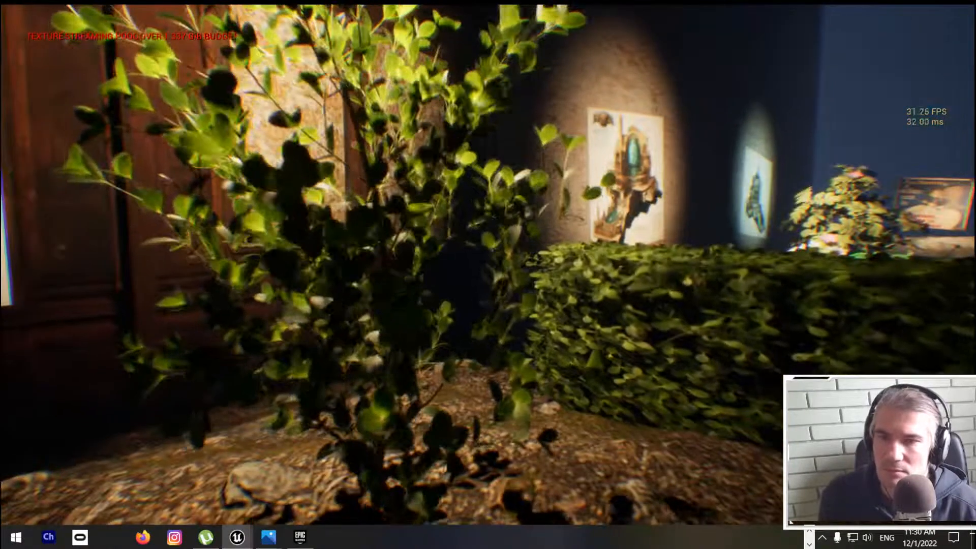
key(a)
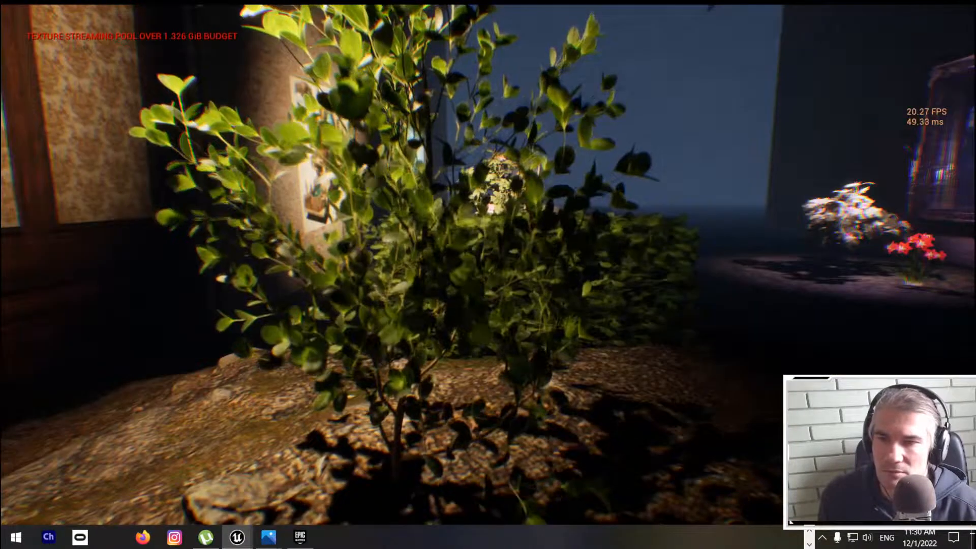
key(s)
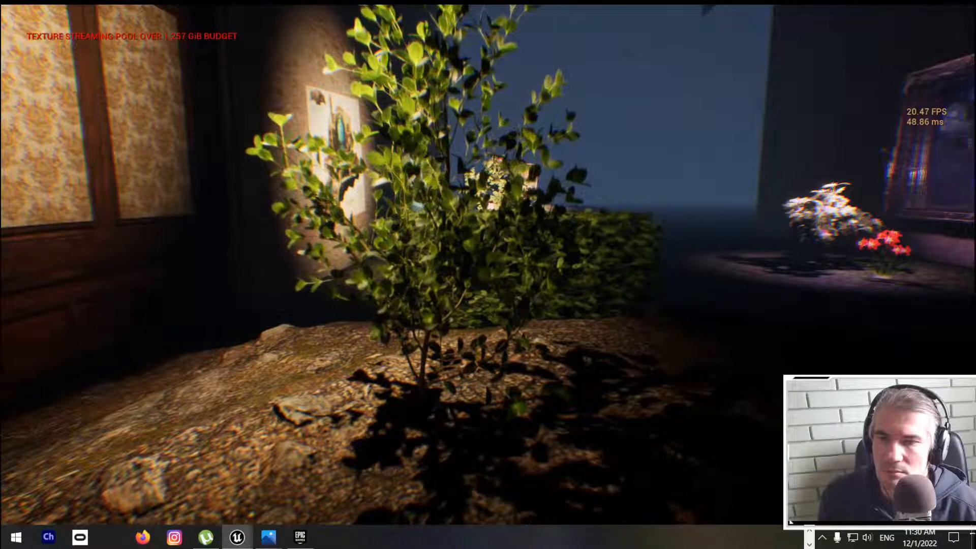
key(d)
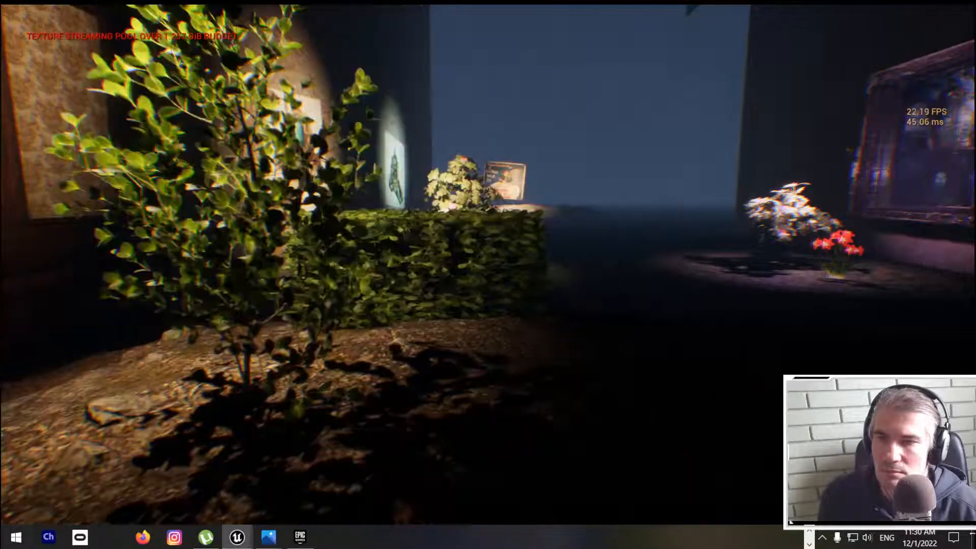
key(a)
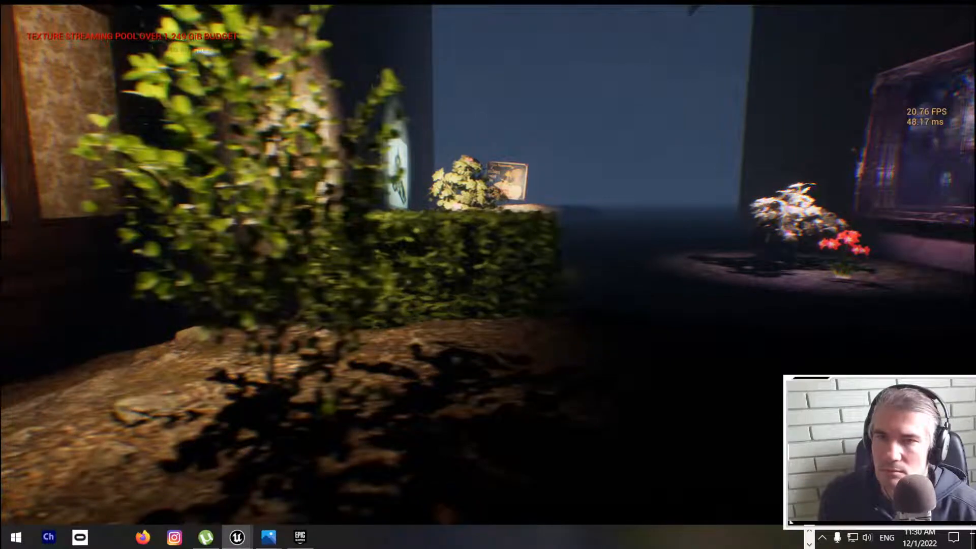
key(a)
key(w)
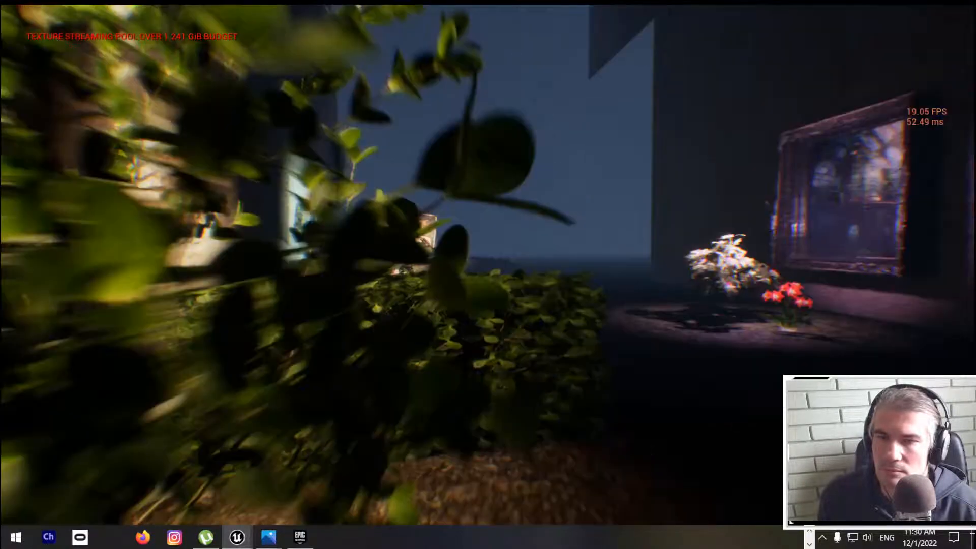
key(w)
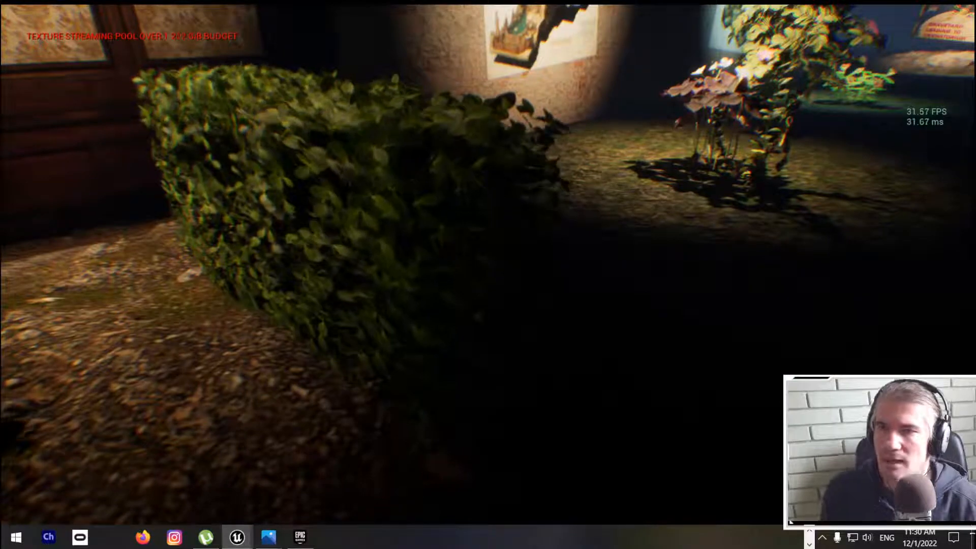
key(w)
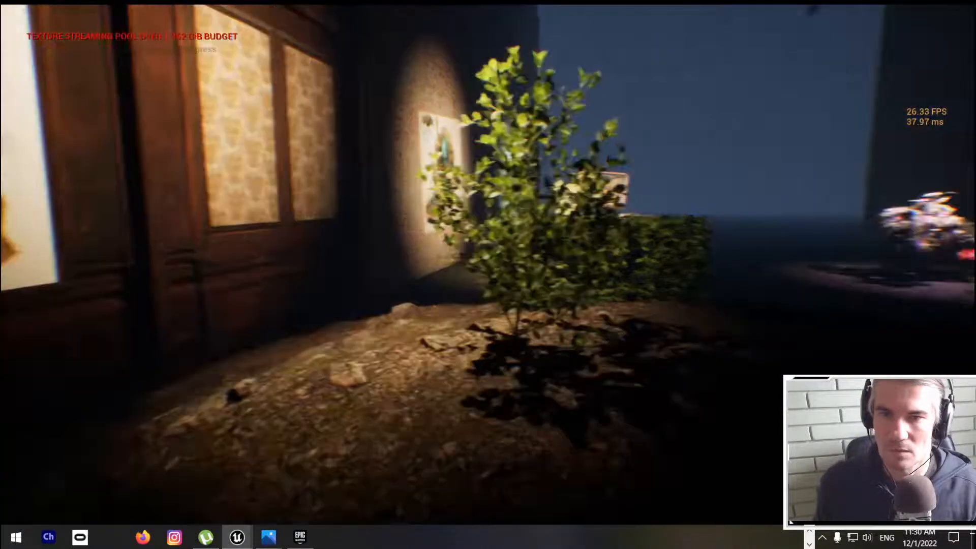
key(Escape)
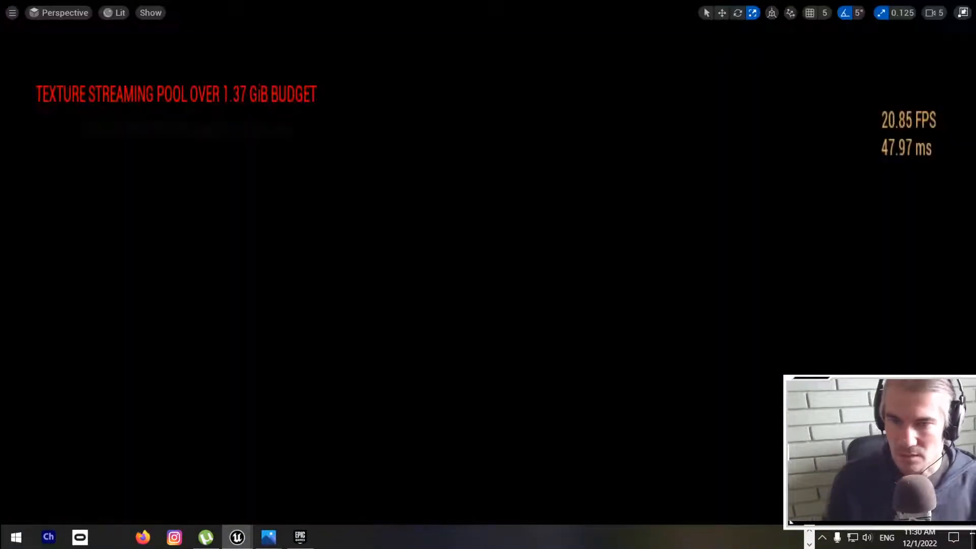
key(F11)
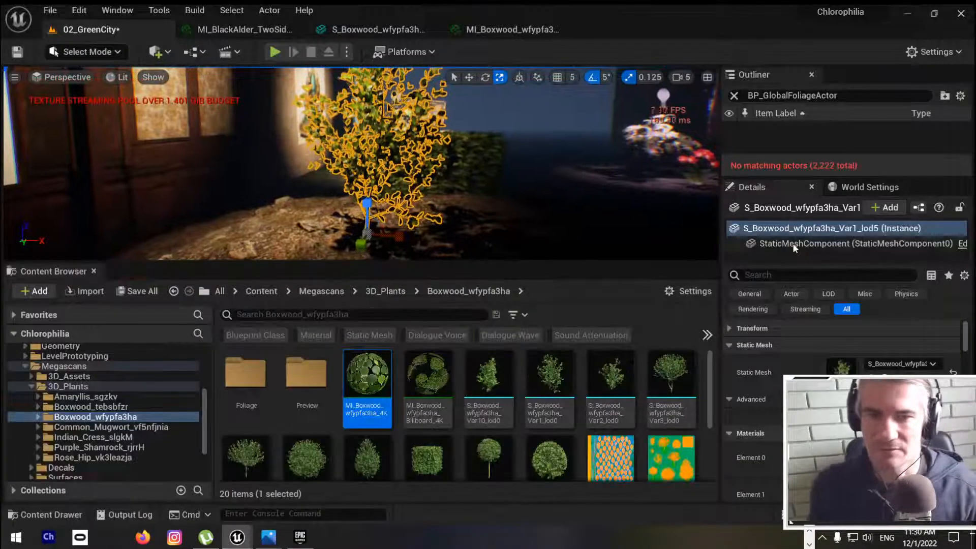
Step: Set the boxwood material instance's Wind Intensity to 0.07 and Wind Speed to 0.25, and save it
click(494, 27)
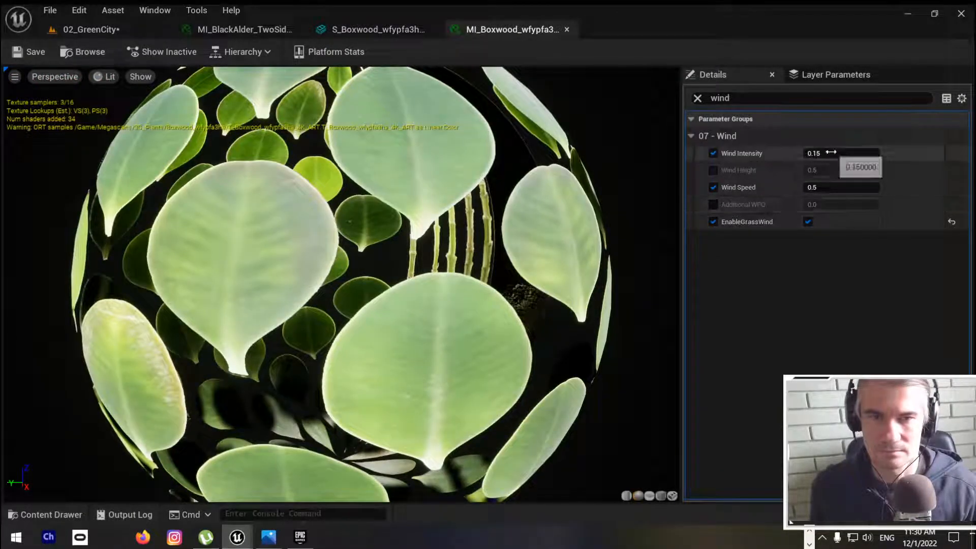
click(238, 29)
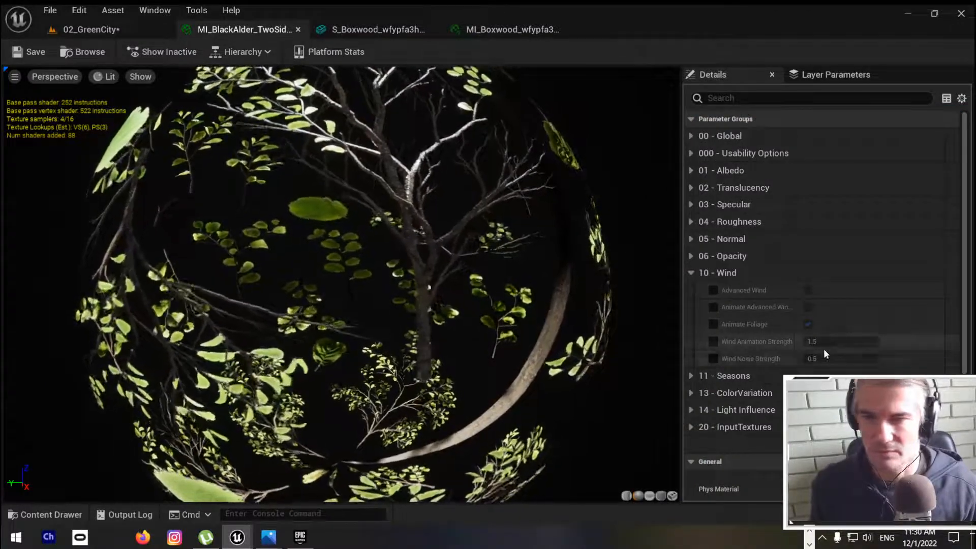
click(459, 28)
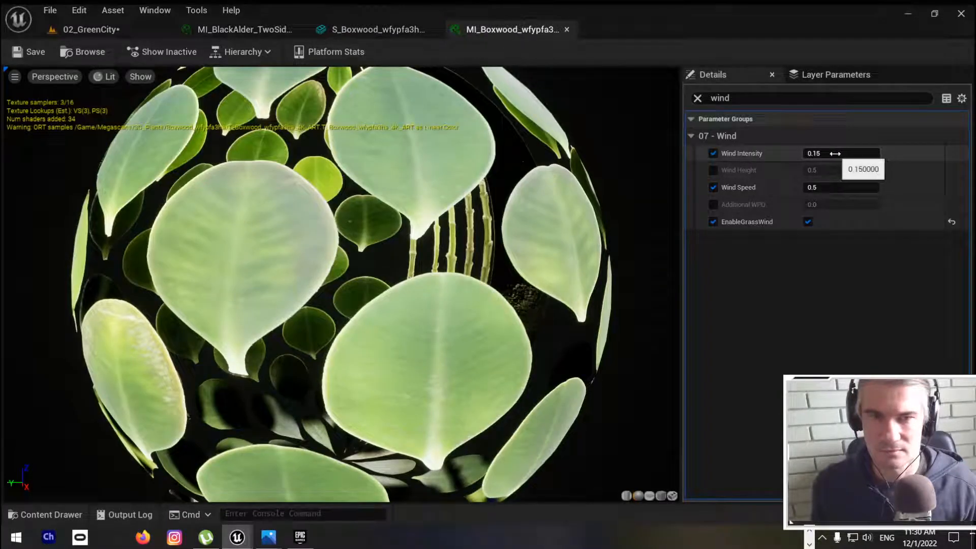
click(831, 187)
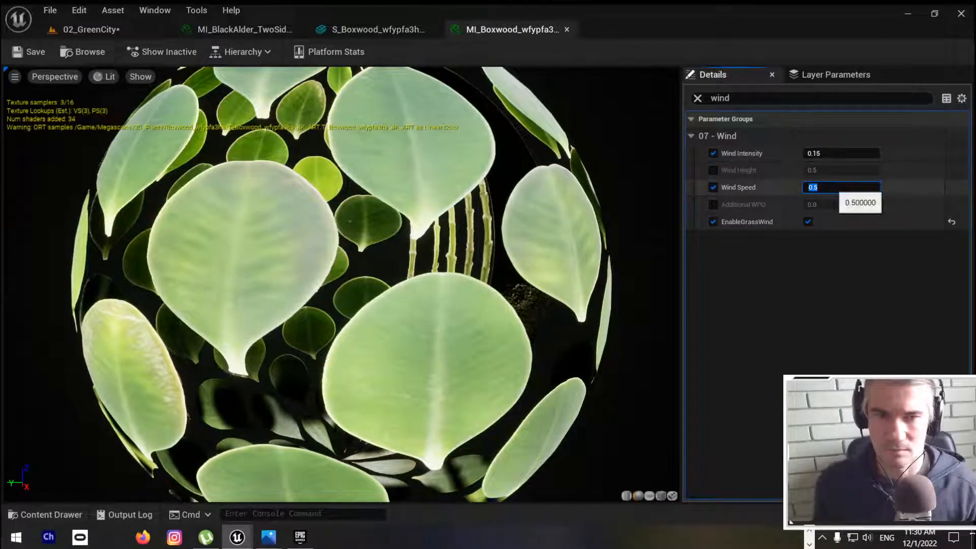
click(832, 187)
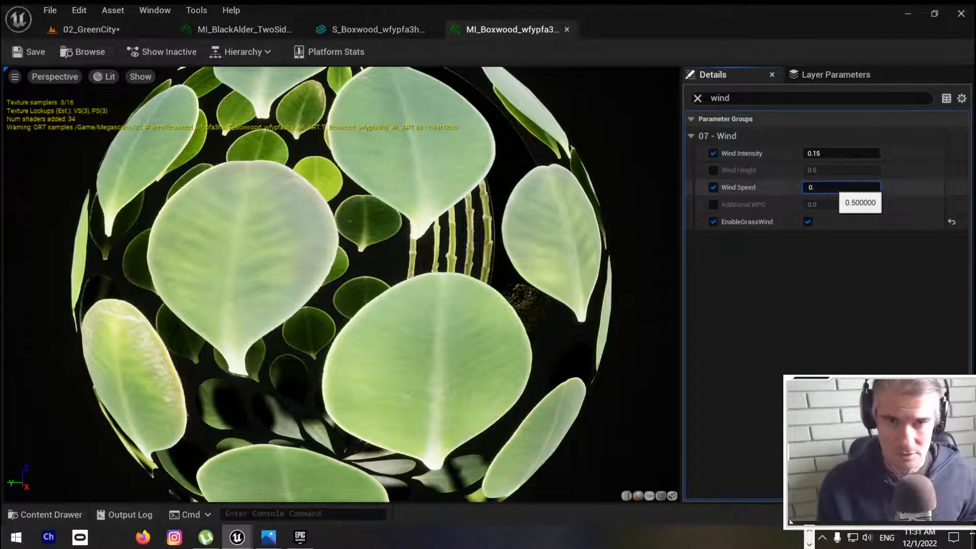
click(836, 153)
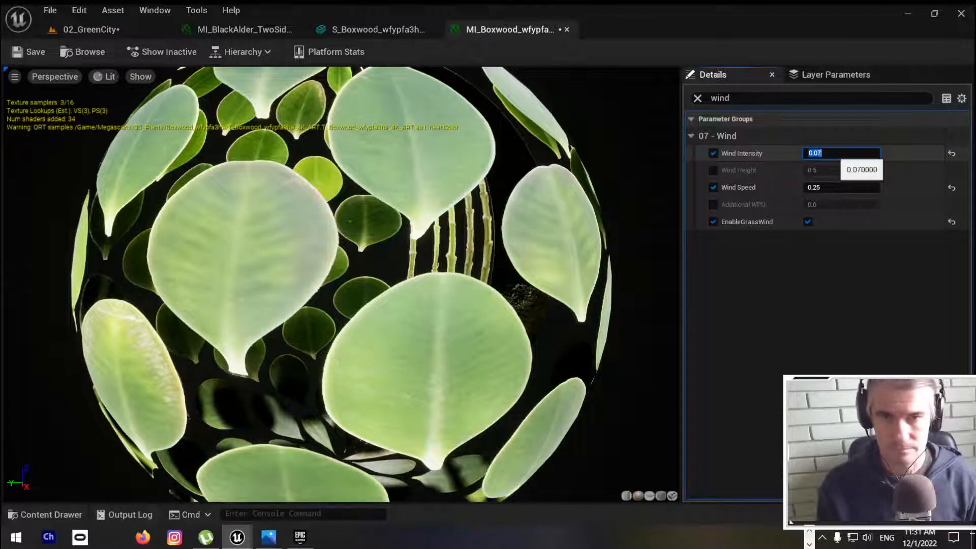
click(31, 51)
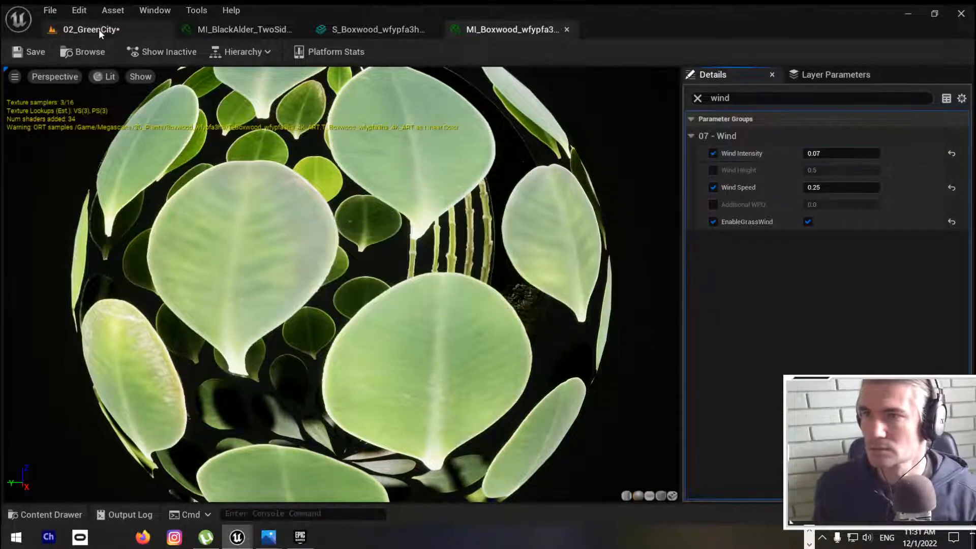
Step: Play the 02_GreenCity level briefly and examine the boxwood's wind movement up close
click(98, 29)
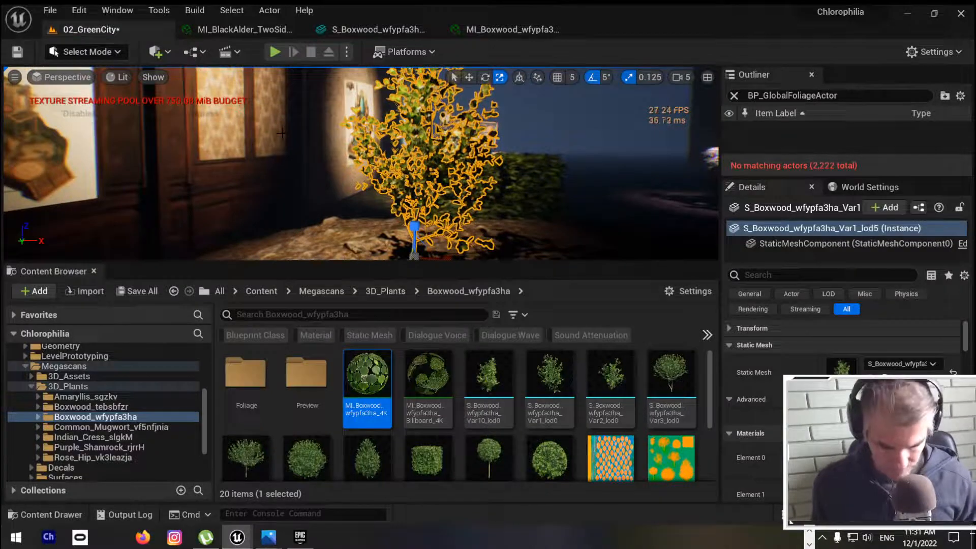
key(alt+p)
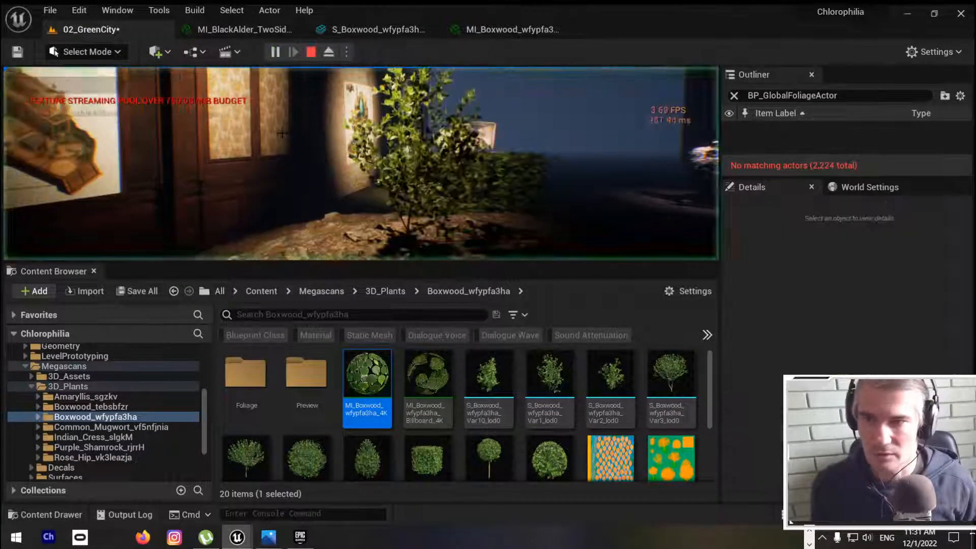
click(278, 148)
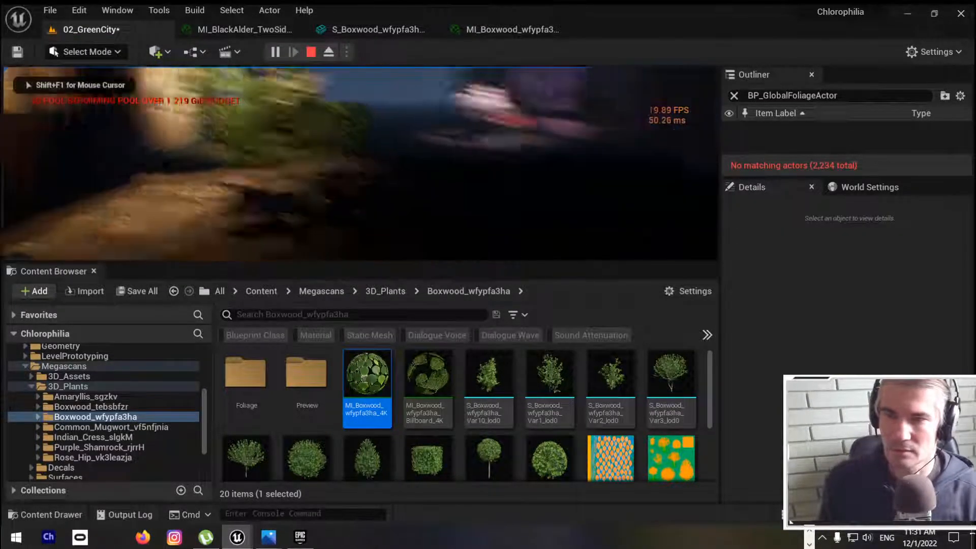
key(w)
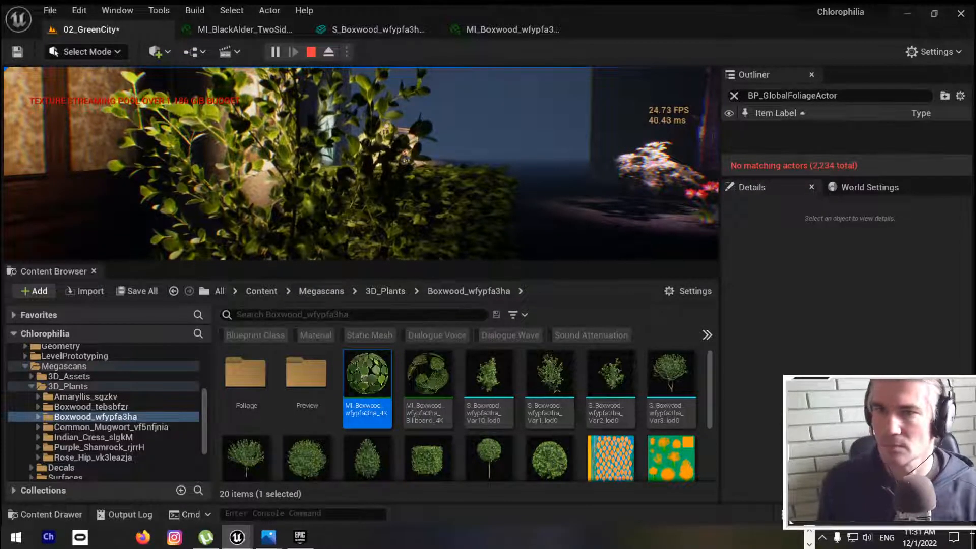
key(Escape)
Step: Set the boxwood material instance's Wind Intensity to 0.1 and Wind Speed to 0.35, and save it
click(496, 29)
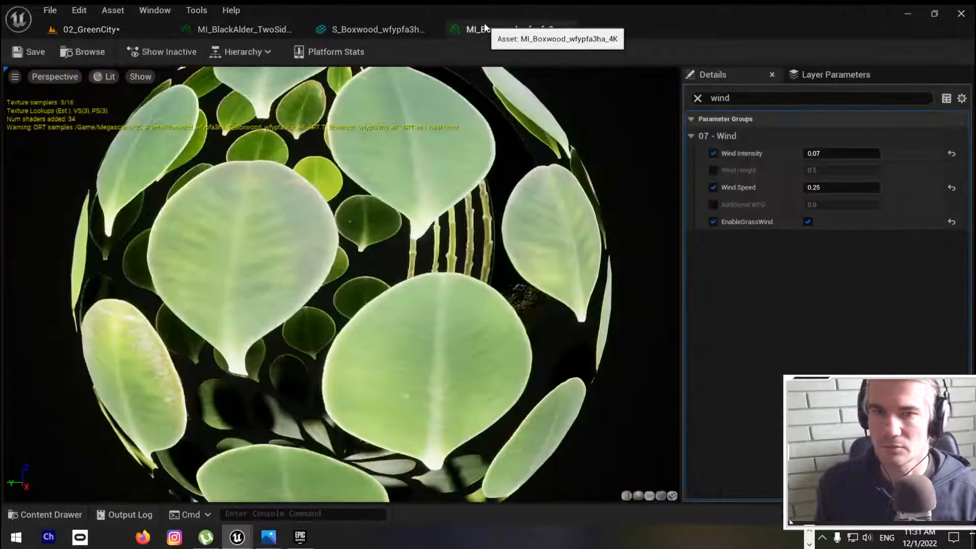
click(835, 153)
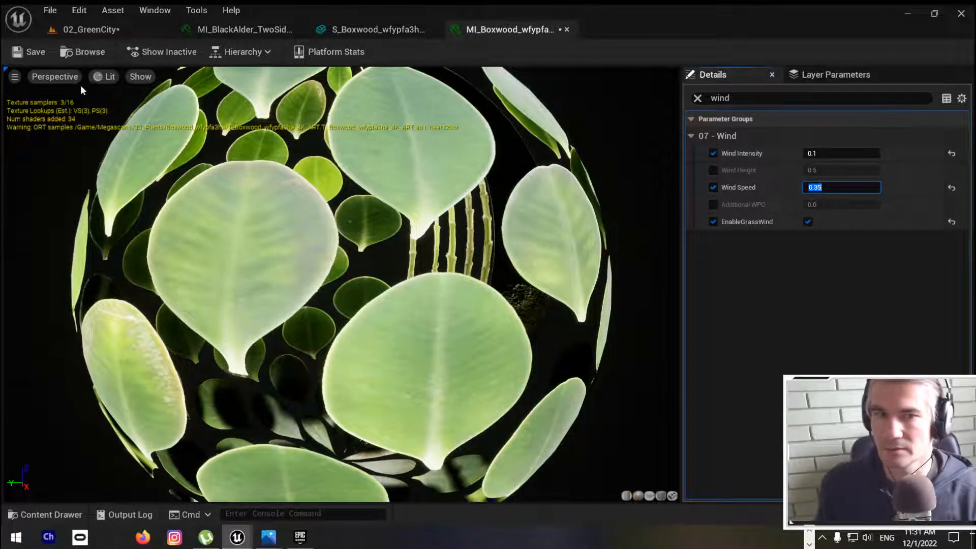
click(39, 54)
Step: Play the 02_GreenCity level again and walk around the boxwood and hedge to compare how their leaves move
click(111, 33)
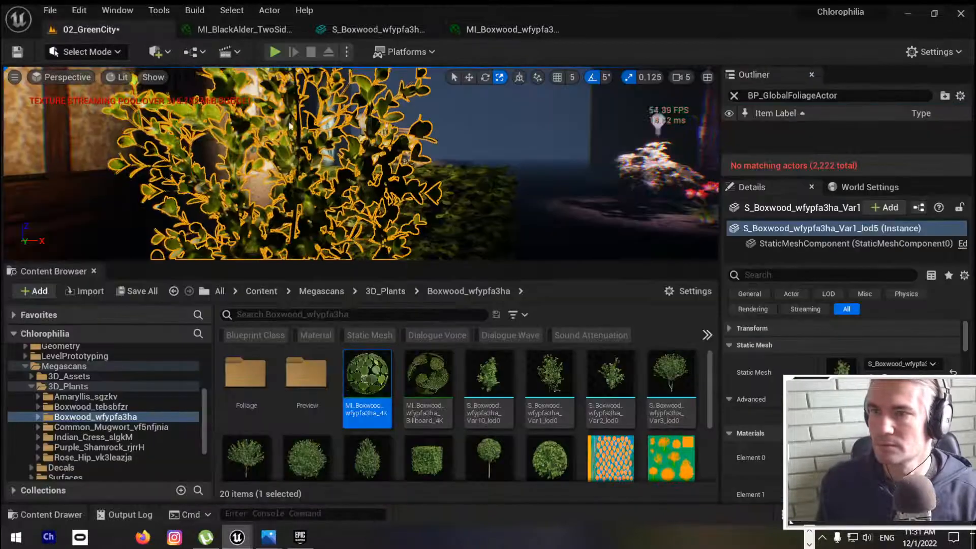
scroll(361, 163, down, 3)
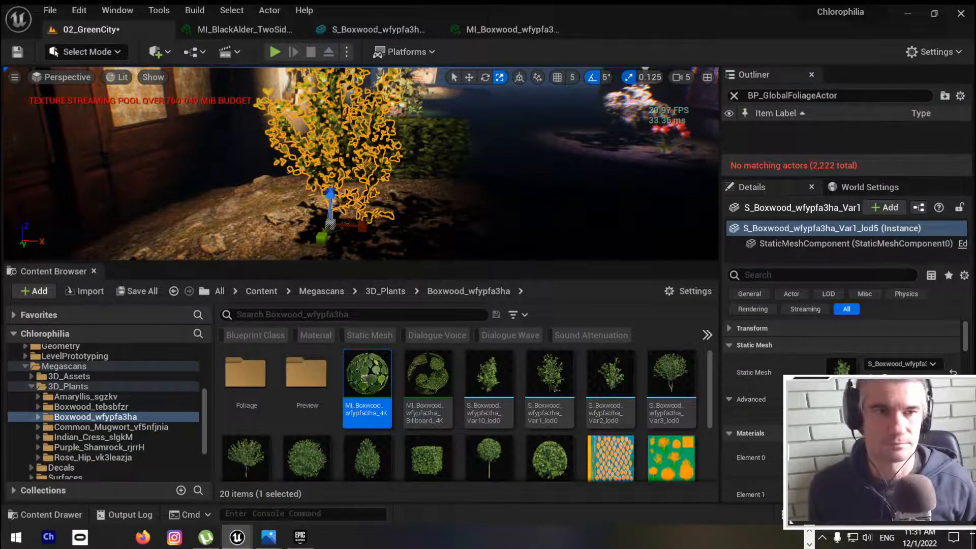
key(alt+p)
click(357, 206)
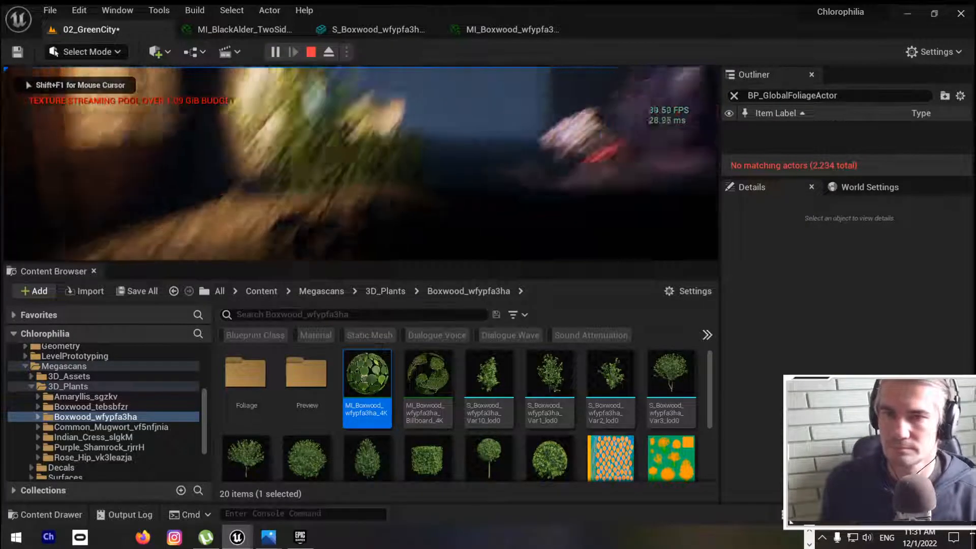
key(w)
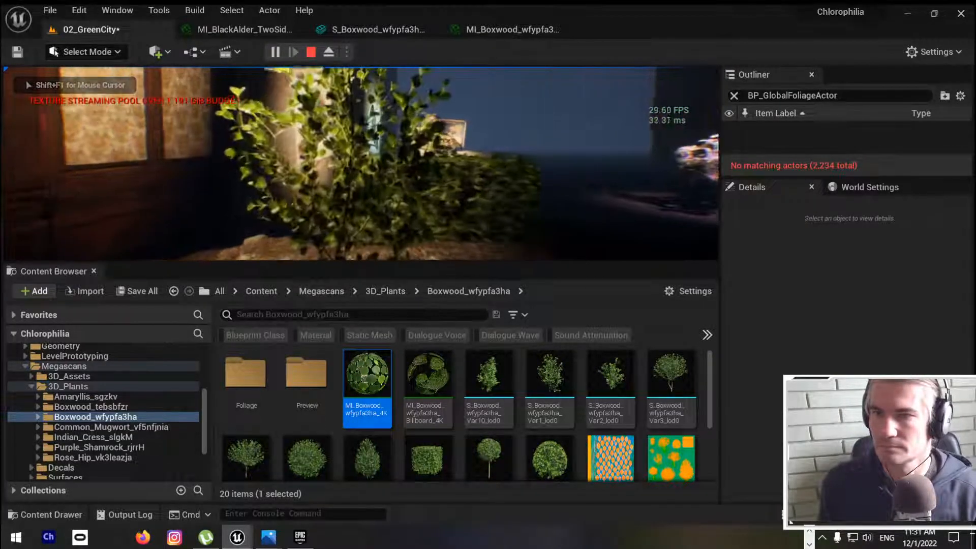
key(d)
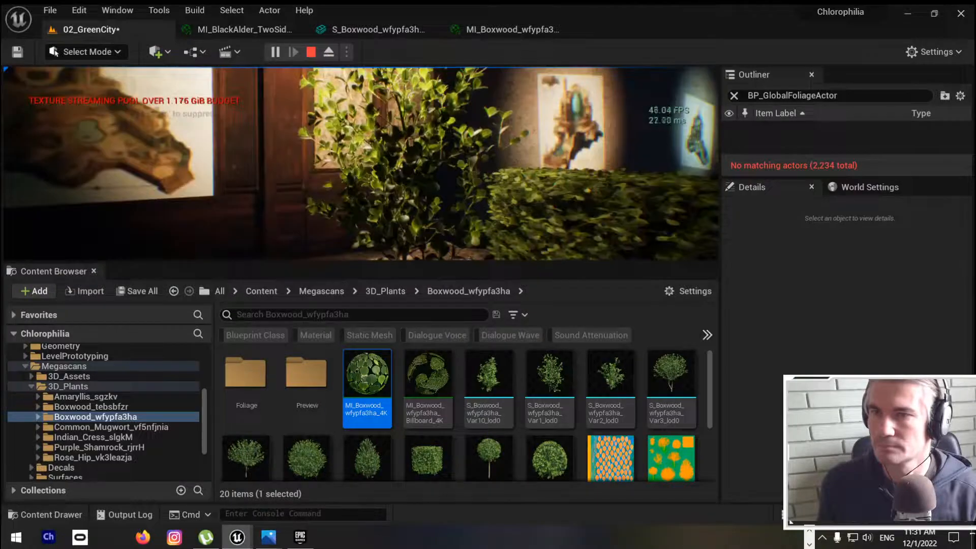
key(a)
key(w)
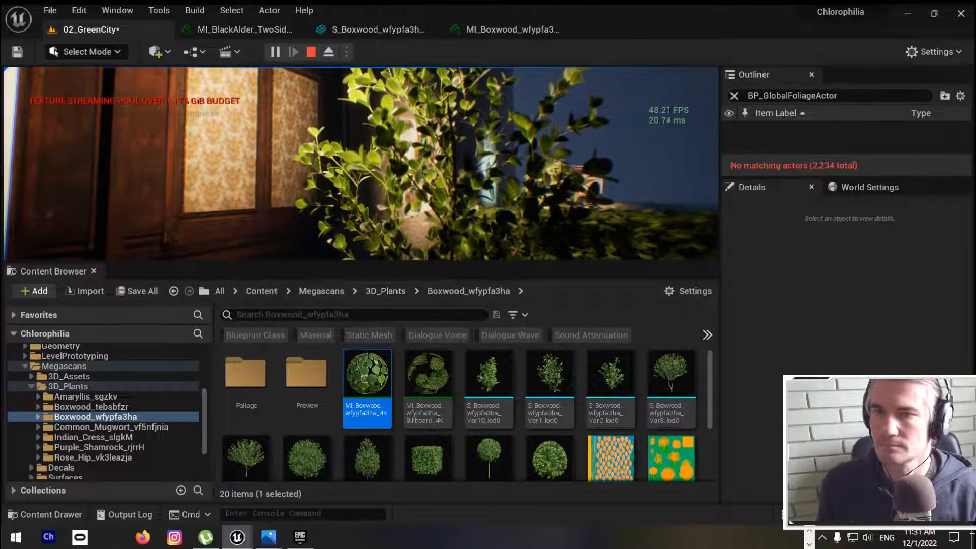
key(d)
key(a)
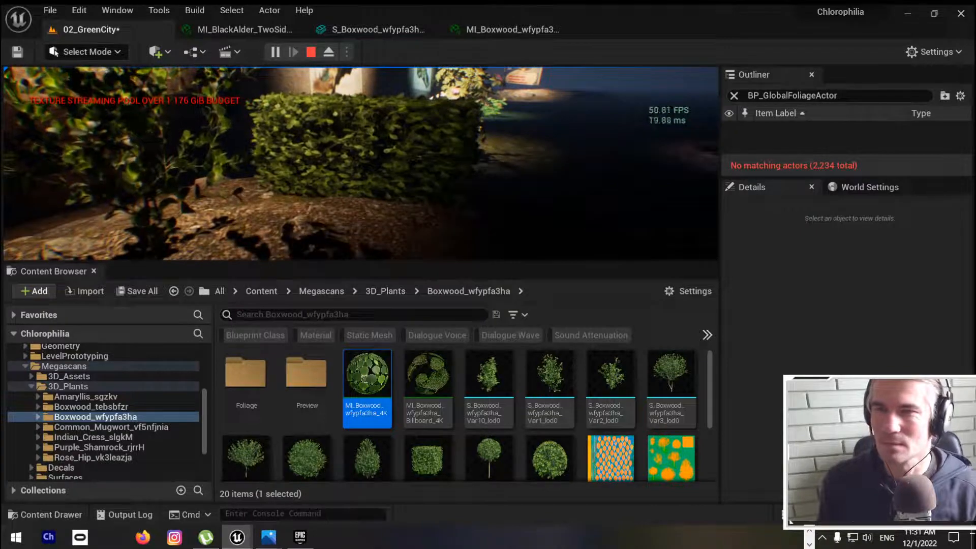
key(Escape)
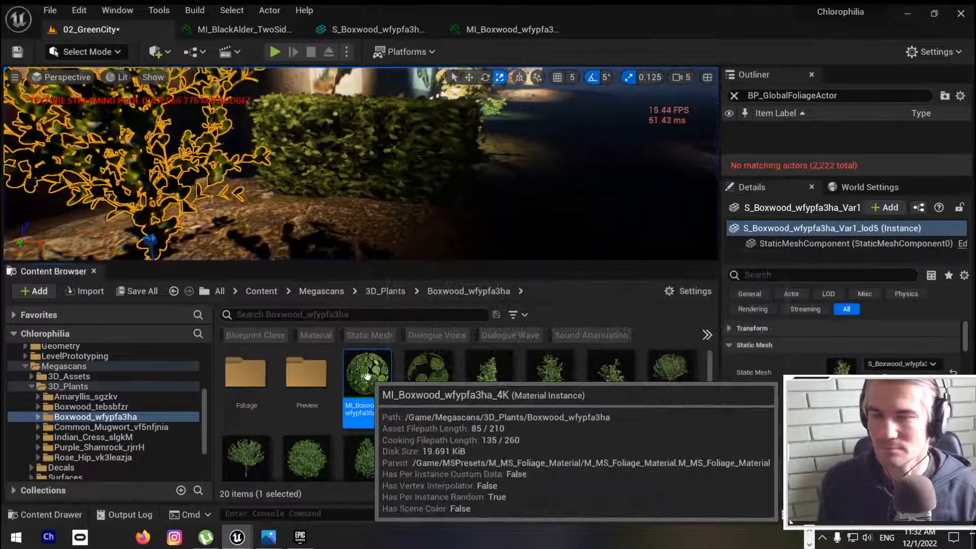
Step: Duplicate the material instance MI_Boxwood_wfypfa3ha_4K in its folder, keeping the suggested name
right_click(369, 379)
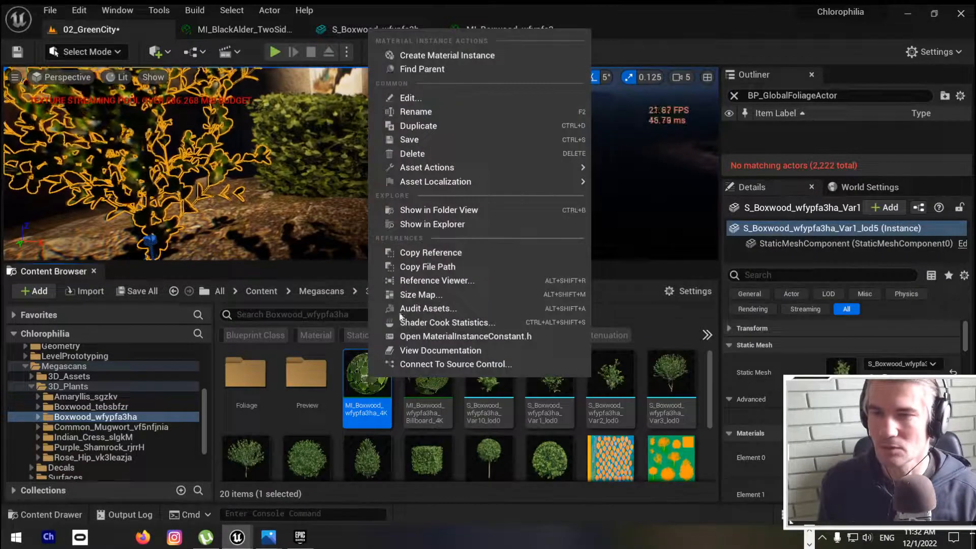
click(449, 125)
key(Return)
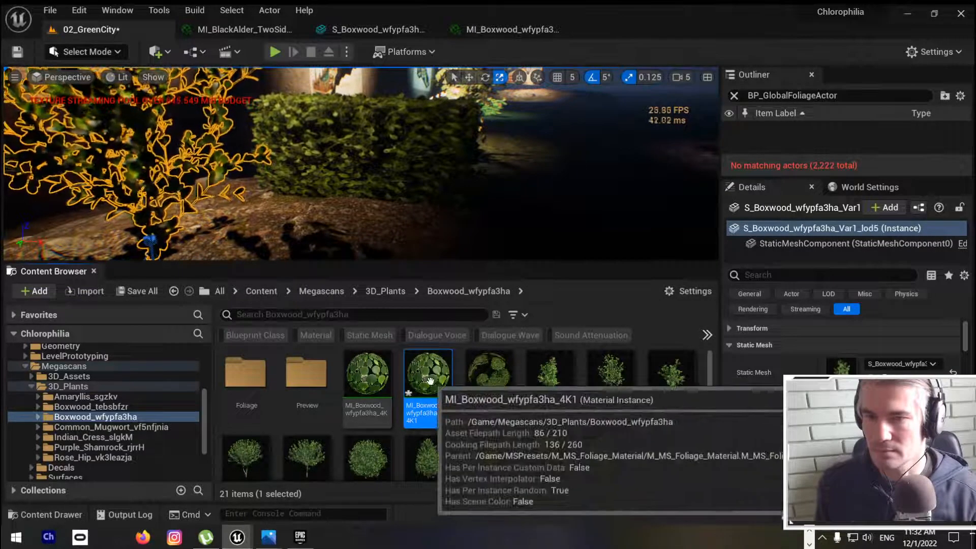
drag(434, 385, 143, 161)
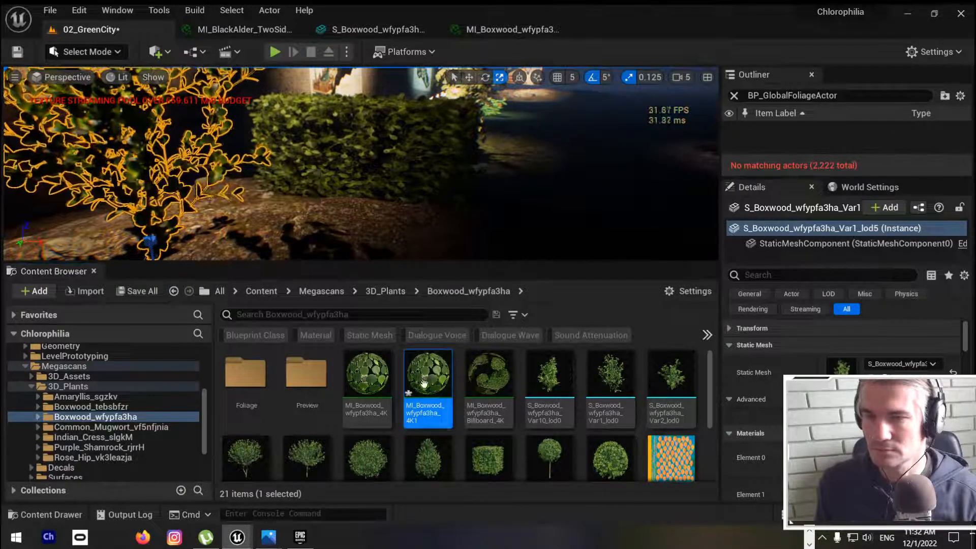
Step: Turn off the Wind Intensity, Wind Speed and EnableGrassWind overrides in the original MI_Boxwood_wfypfa3ha_4K, and save all changes
click(369, 374)
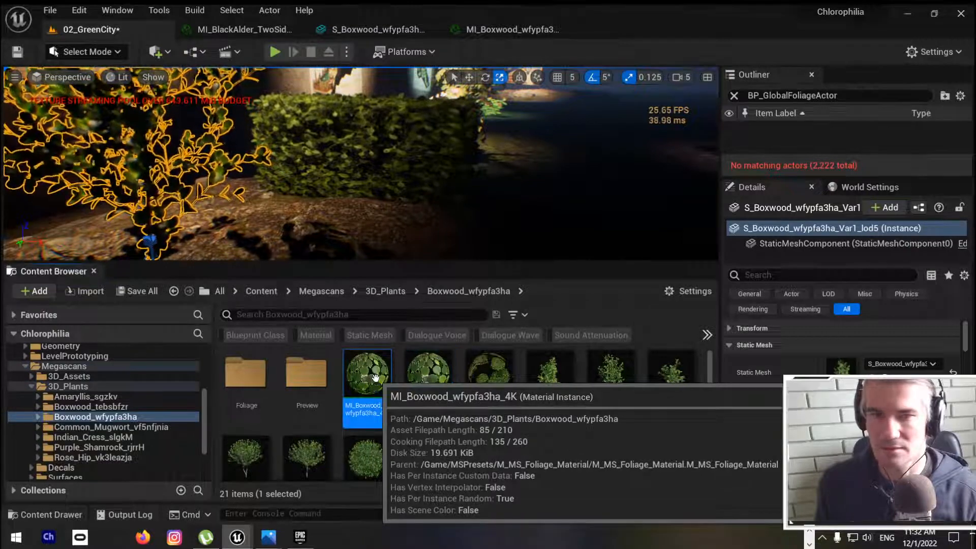
double_click(375, 378)
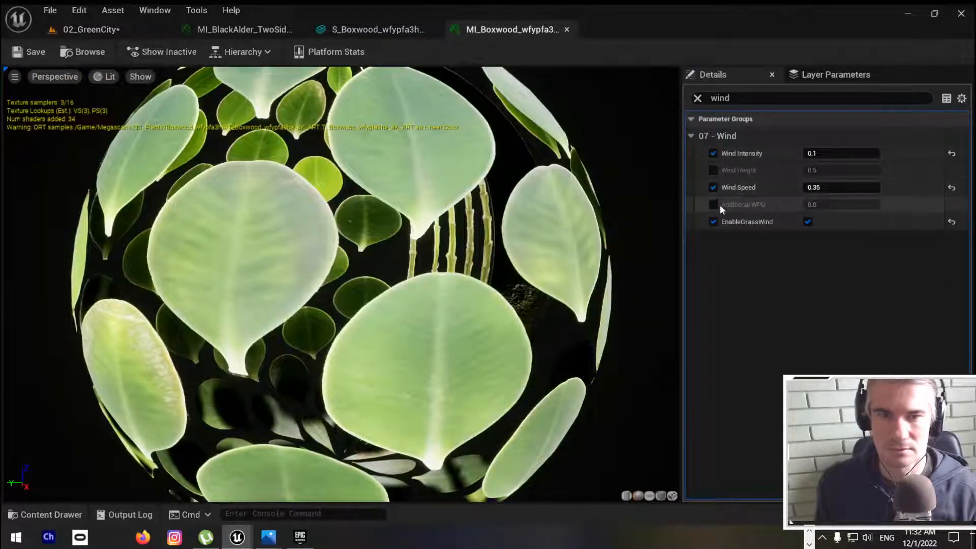
click(714, 154)
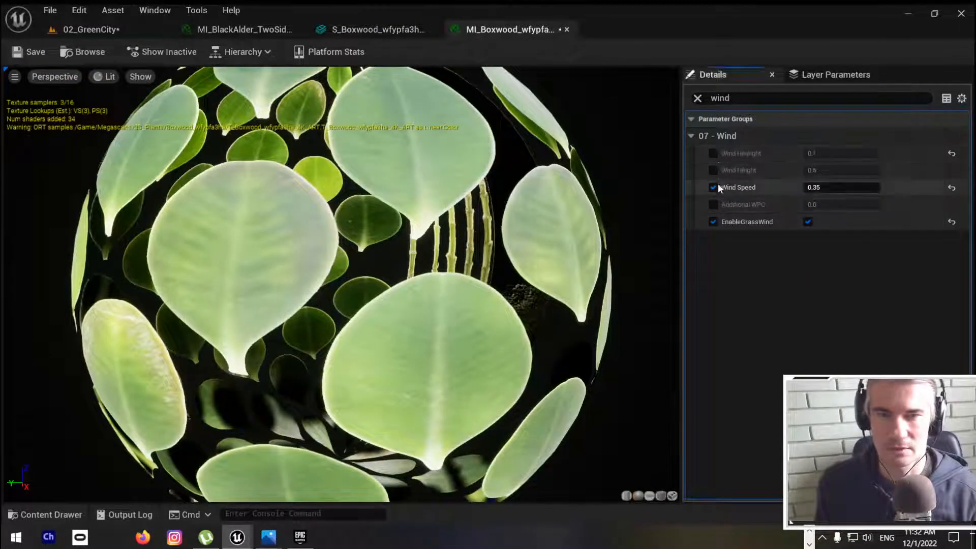
click(714, 186)
click(712, 221)
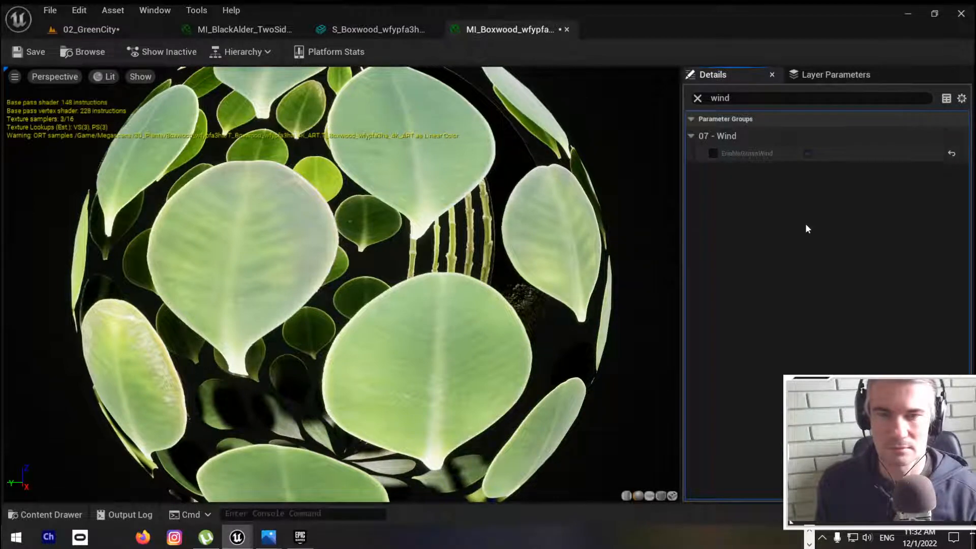
click(23, 51)
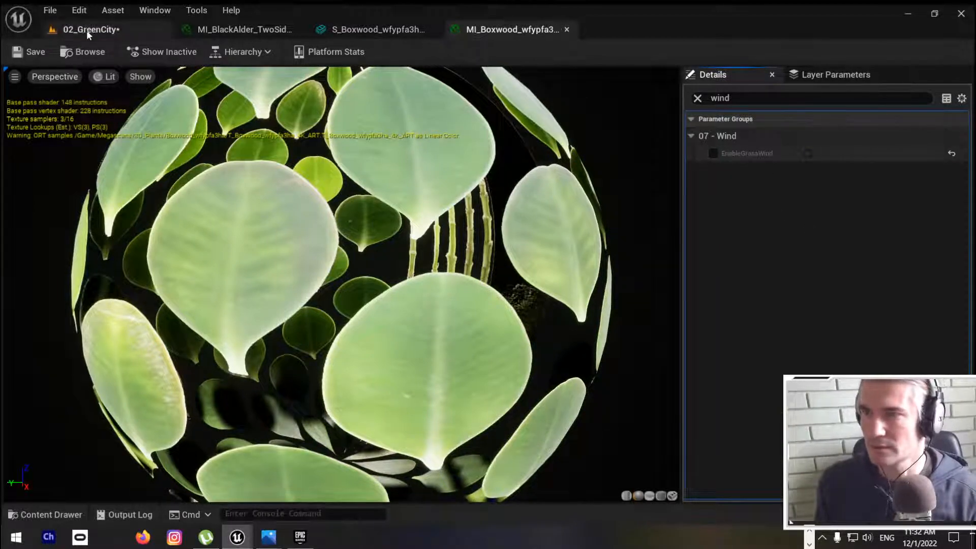
click(87, 29)
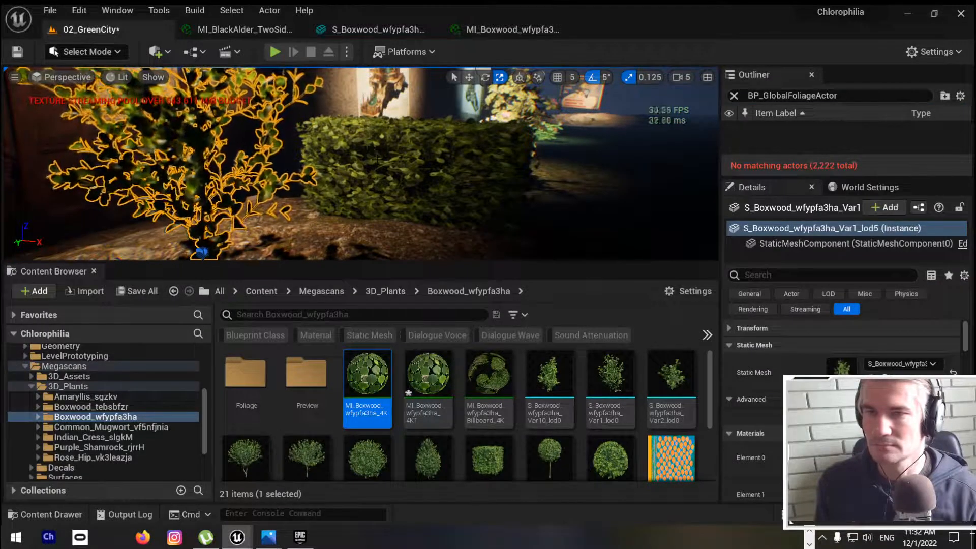
right_drag(377, 159, 359, 166)
key(ctrl+shift+s)
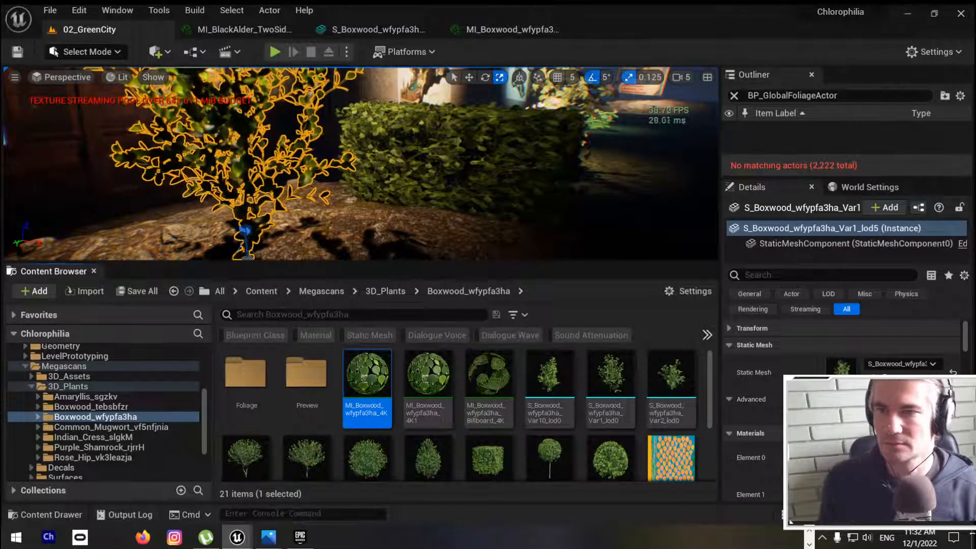
Step: Examine the boxwood and hedge up close in the level, and recheck the original material's wind parameters
right_drag(377, 160, 326, 148)
key(w)
key(Escape)
click(515, 29)
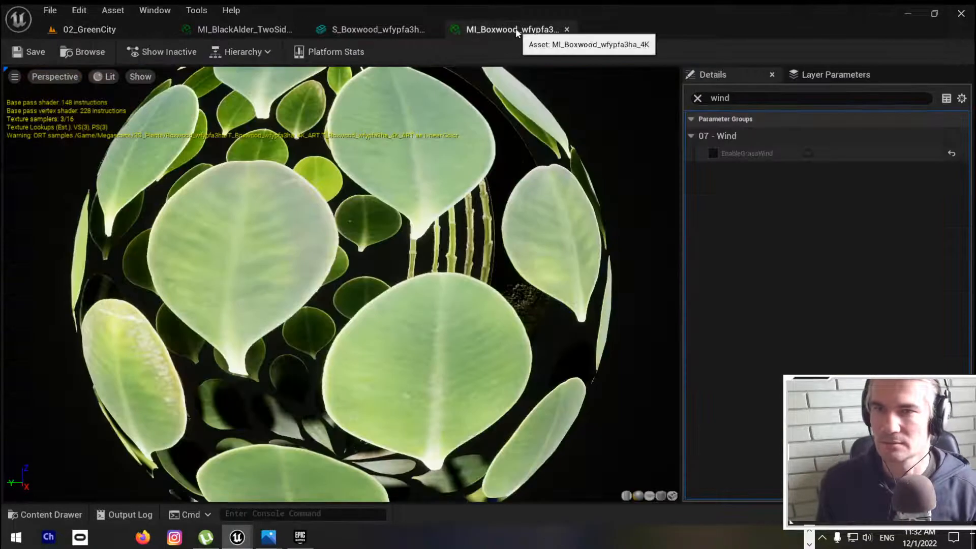
Step: Rename the duplicated boxwood material instance in the Boxwood_wfypfa3ha folder to Wind_MI_Boxwood_wfypfa3ha_4K1
click(91, 30)
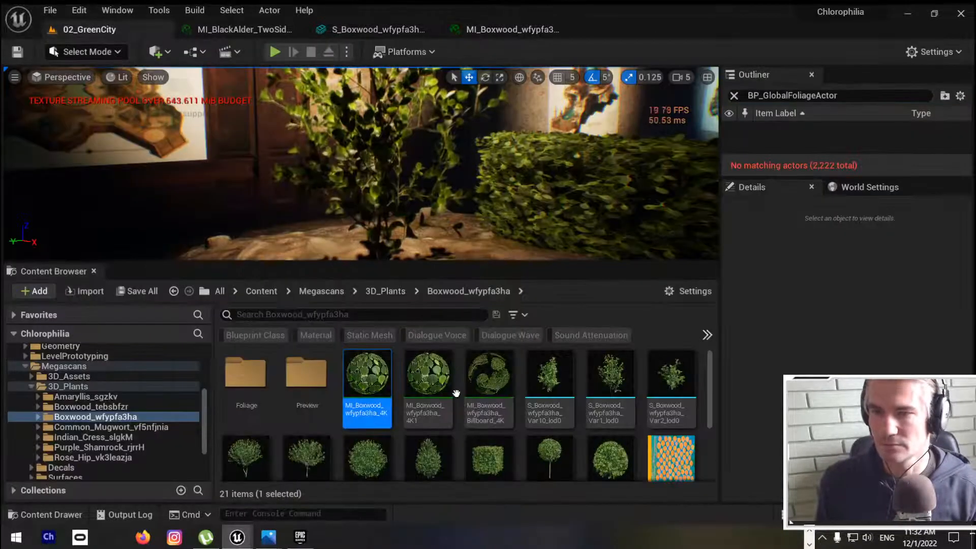
click(429, 386)
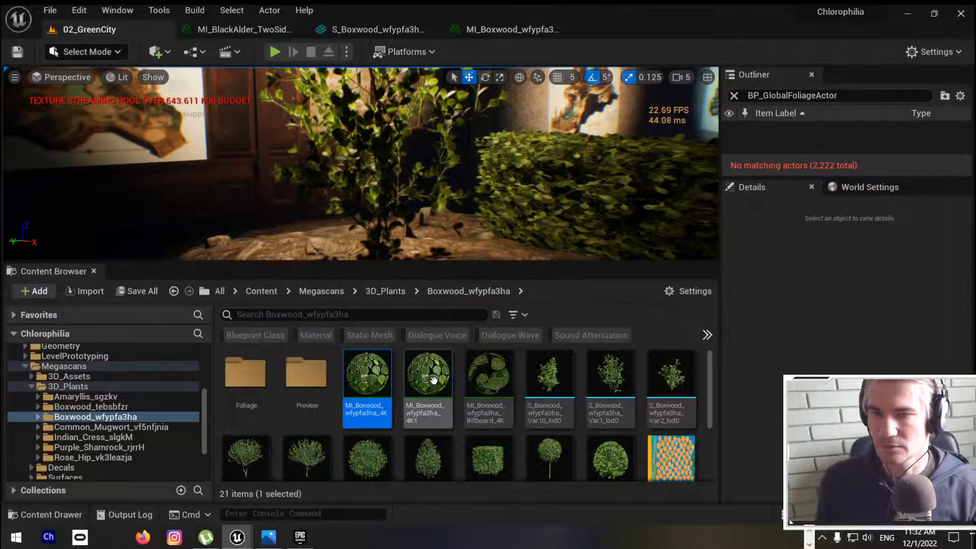
click(427, 409)
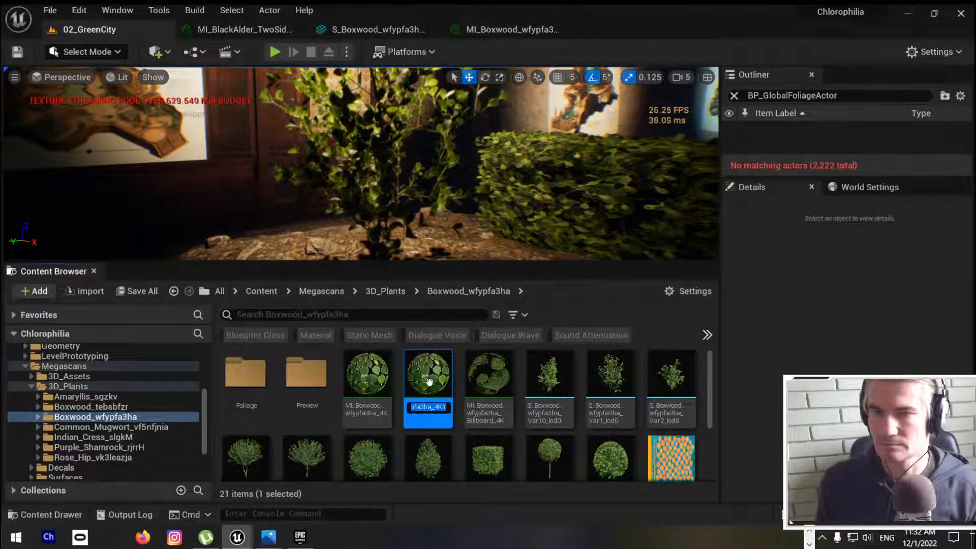
key(Return)
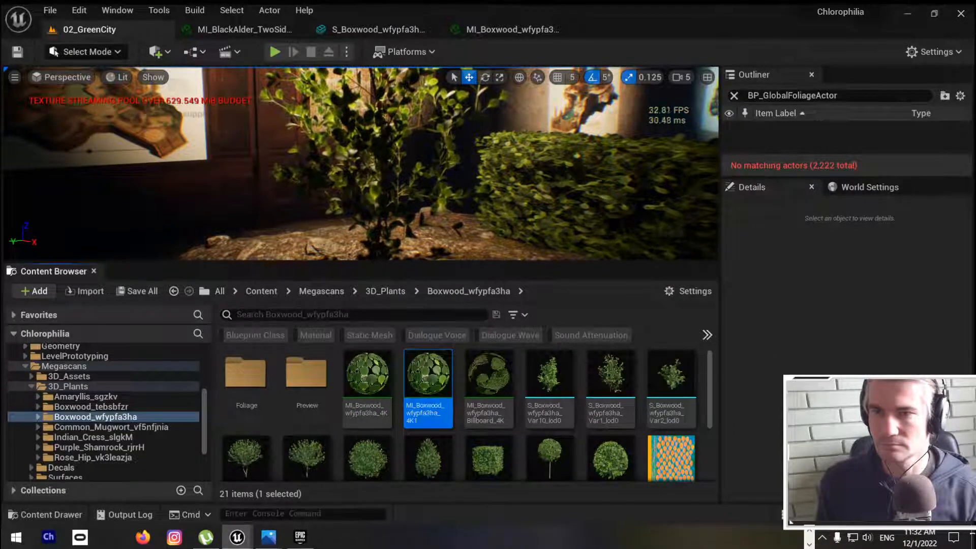
click(377, 168)
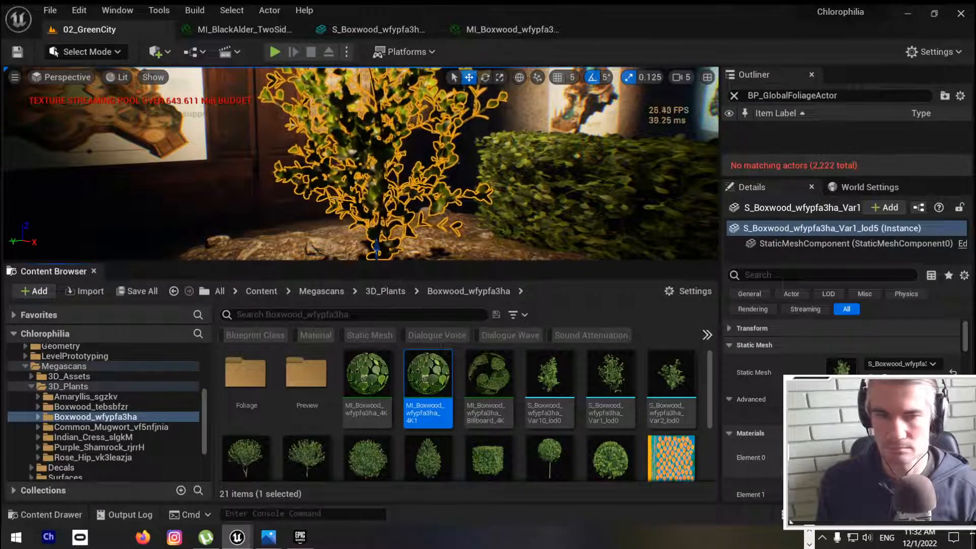
click(418, 410)
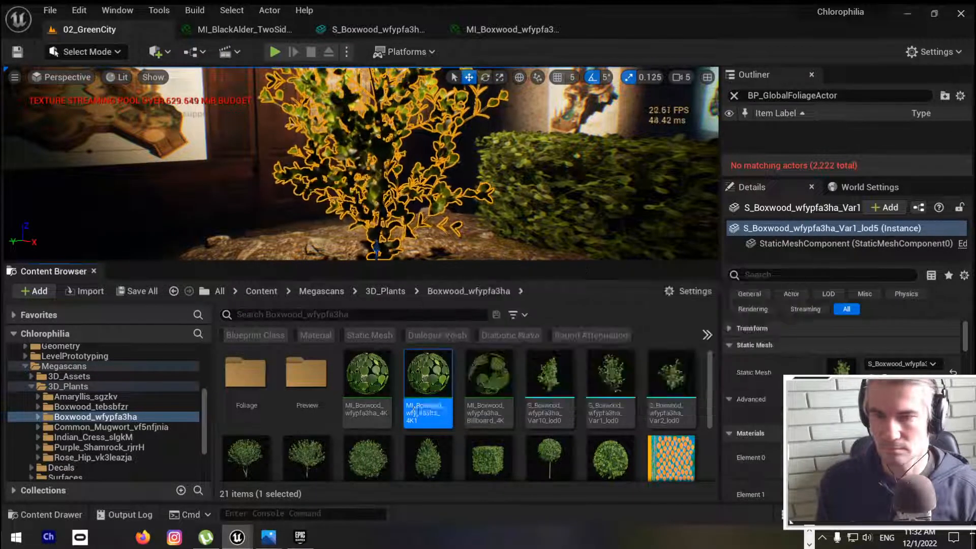
key(Home)
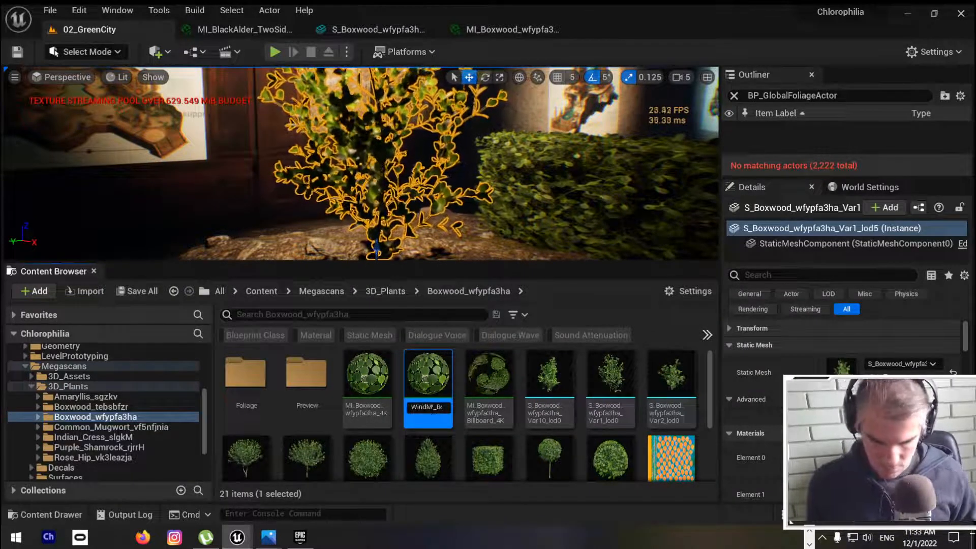
text(Wind_)
key(Return)
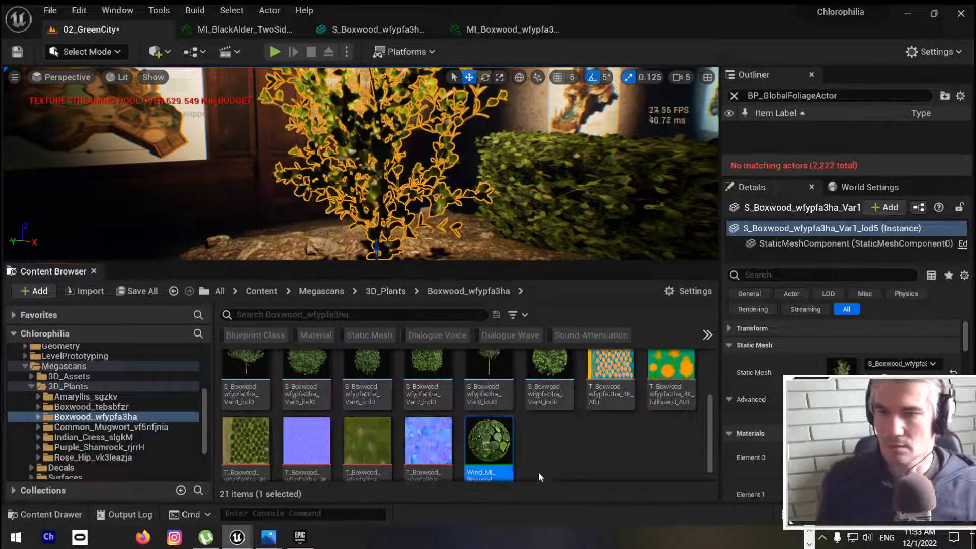
Step: Open Wind_MI_Boxwood_wfypfa3ha_4K1, filter its parameters by "wind", set Wind Intensity to 0.09, and save the material
double_click(488, 441)
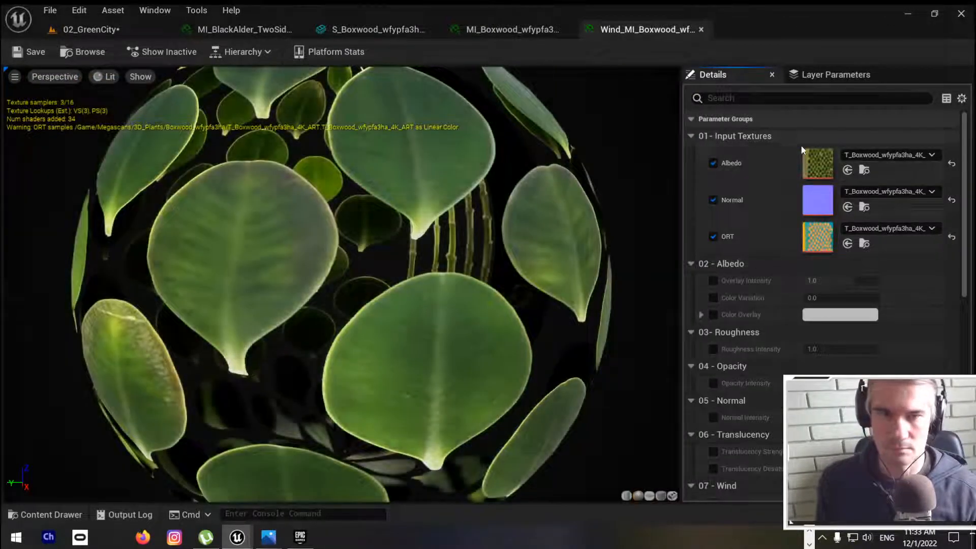
click(773, 102)
text(wind)
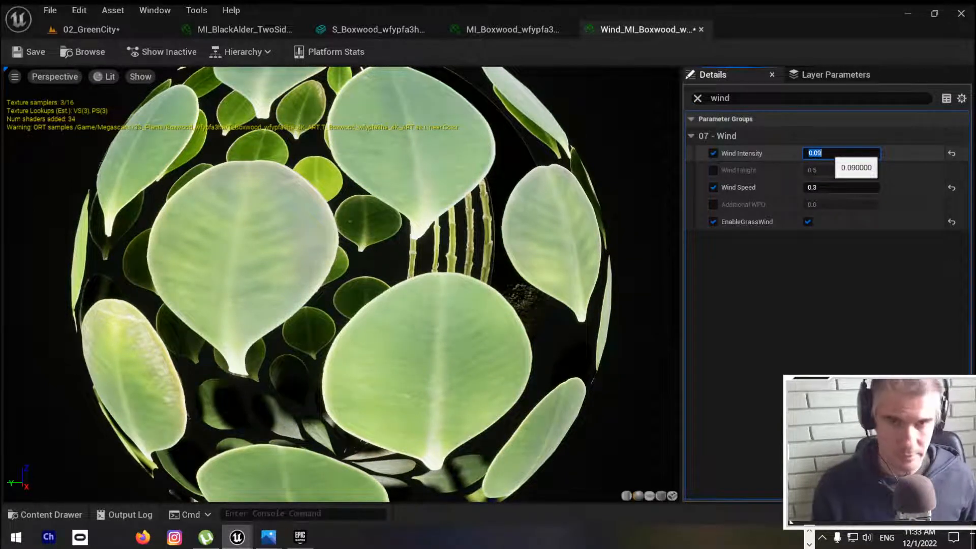
key(Return)
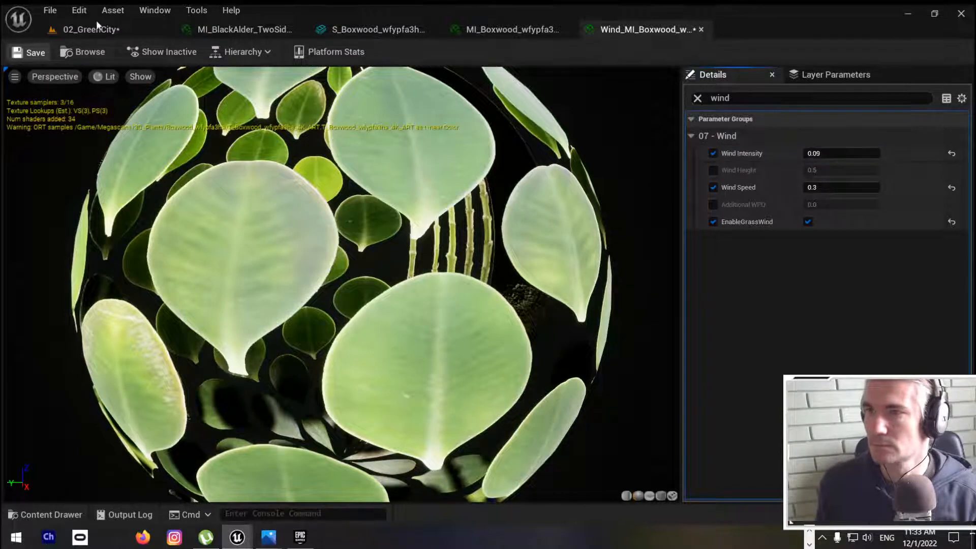
click(96, 28)
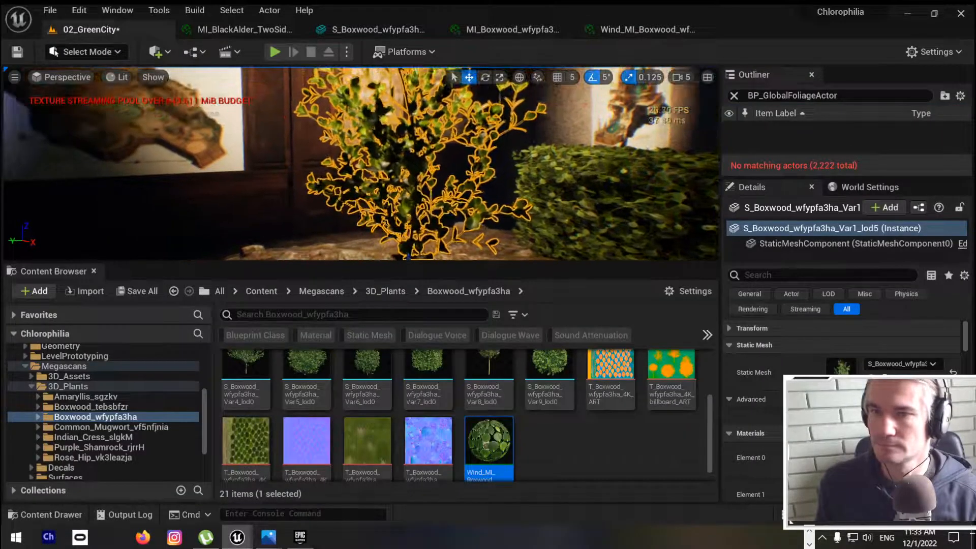
Step: Set Wind Intensity to 0.08 and Wind Speed to 0.25 in Wind_MI_Boxwood_wfypfa3ha_4K1, and save the material
click(670, 28)
click(838, 153)
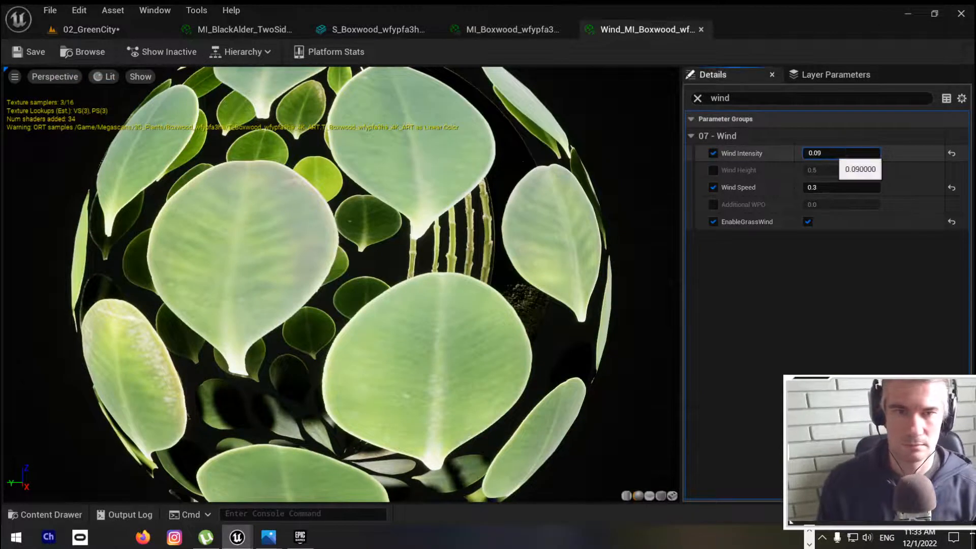
click(839, 187)
text(0.2)
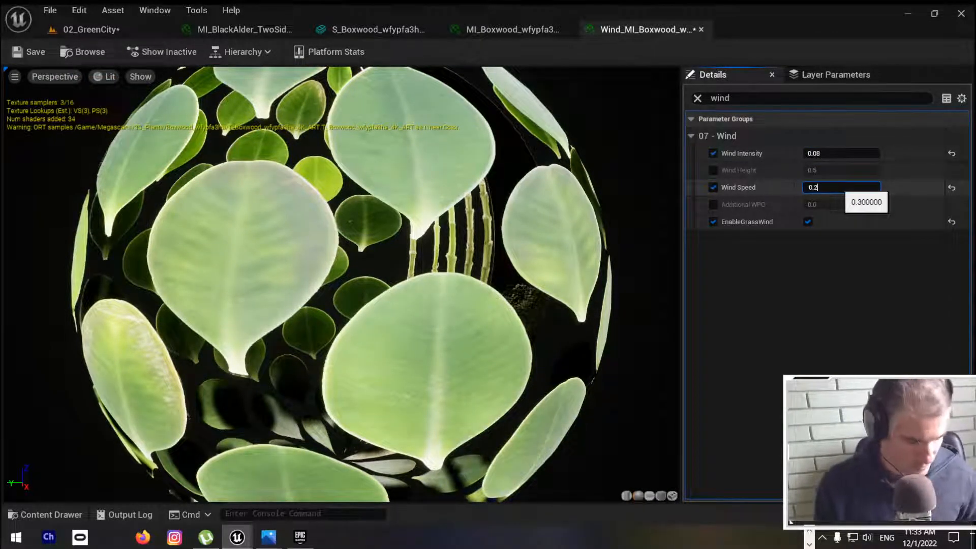
text(5)
click(28, 49)
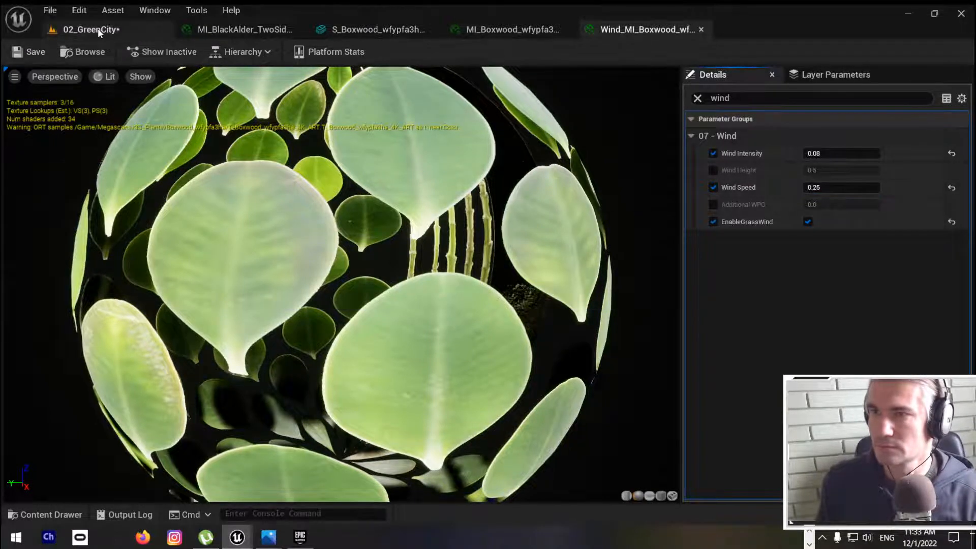
Step: Examine the boxwood's leaf movement and the surrounding gallery in the full-screen 02_GreenCity viewport
click(97, 29)
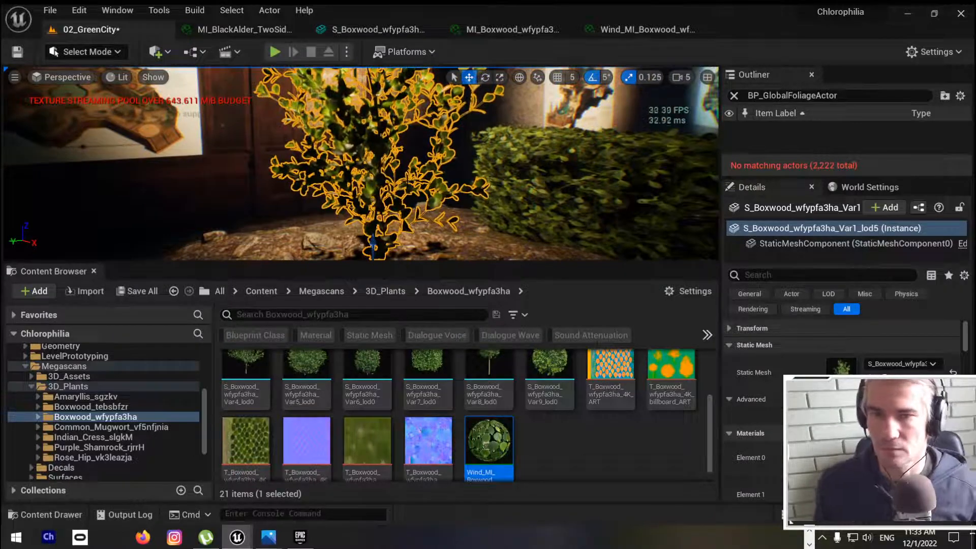
key(F11)
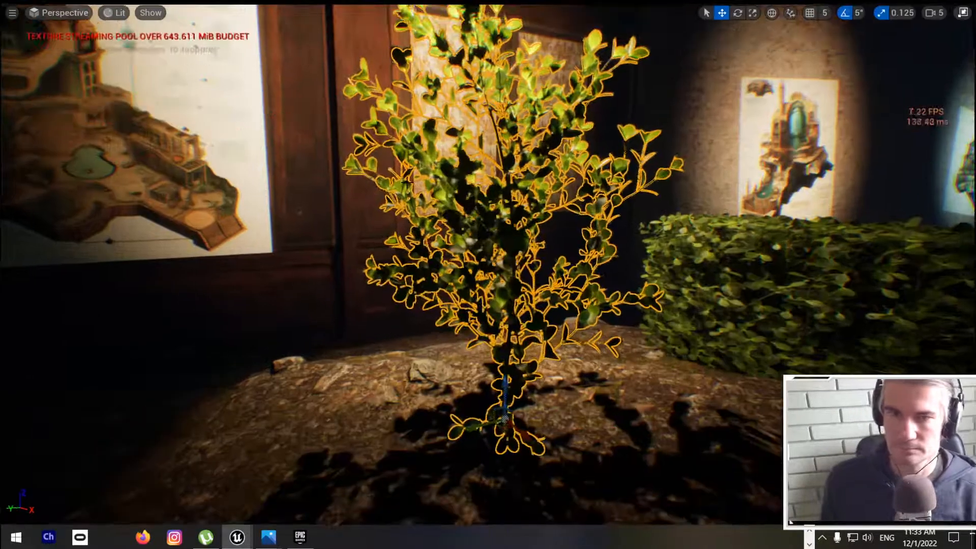
key(Escape)
right_drag(439, 243, 596, 245)
key(w)
key(e)
key(e)
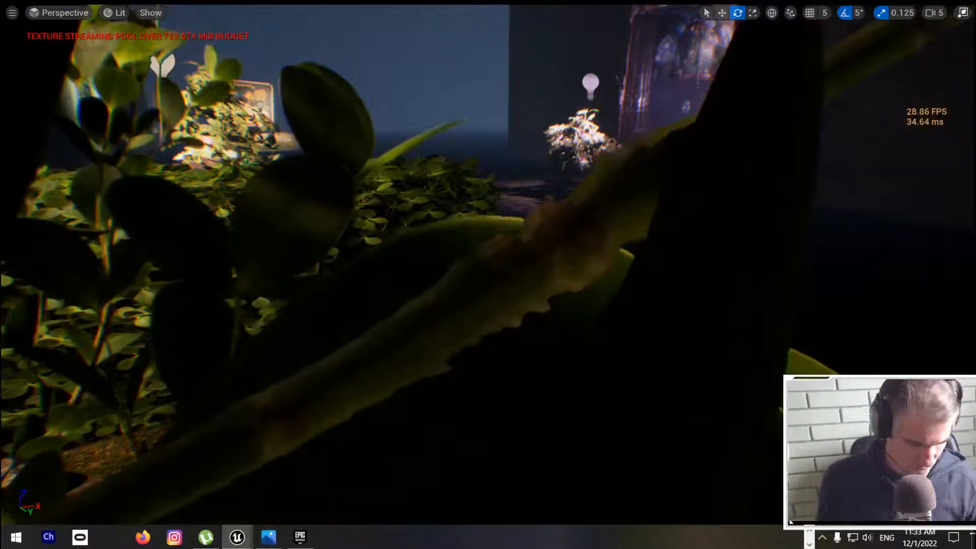
key(w)
key(1)
right_drag(488, 274, 449, 228)
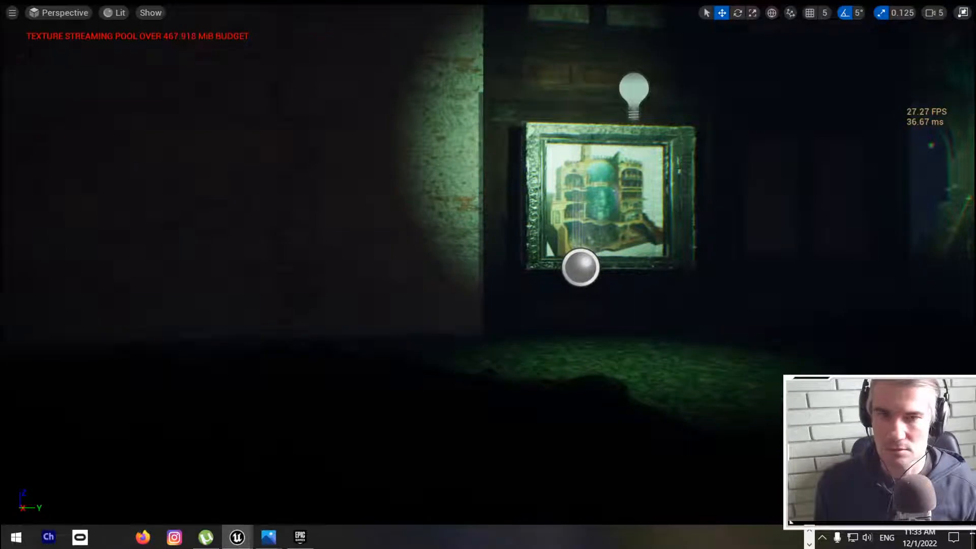
right_drag(450, 228, 500, 222)
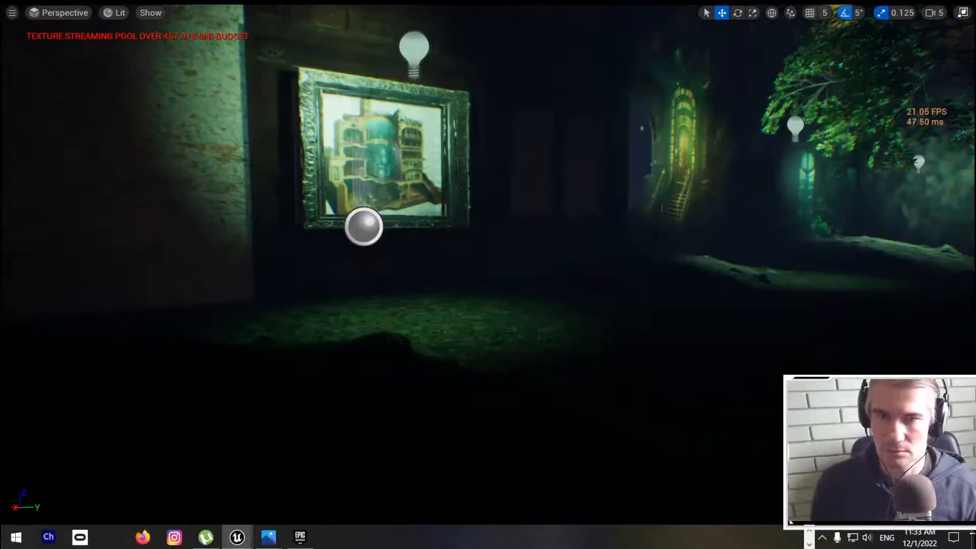
key(F11)
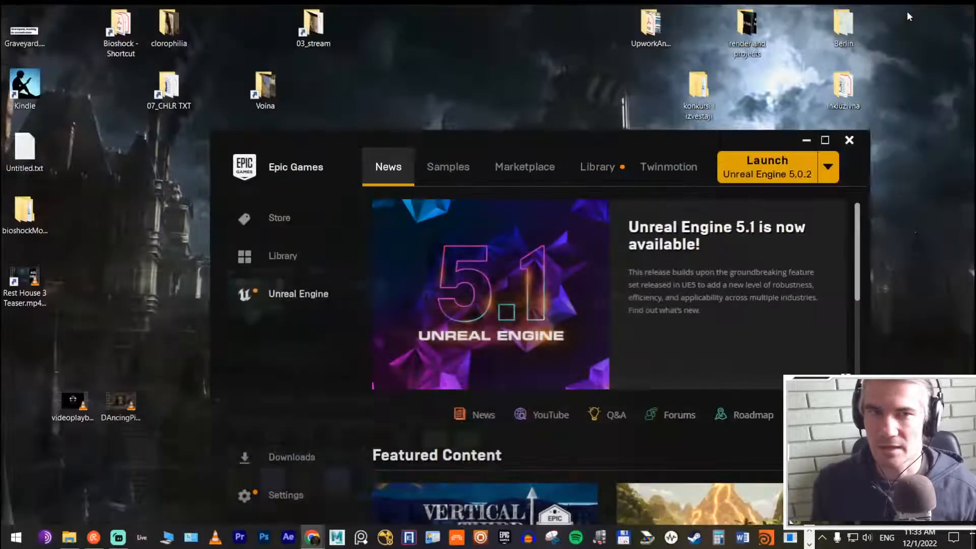
Step: Switch to Chrome, open the Sphinx artwork on ArtStation in a new tab, and view it full screen
click(905, 13)
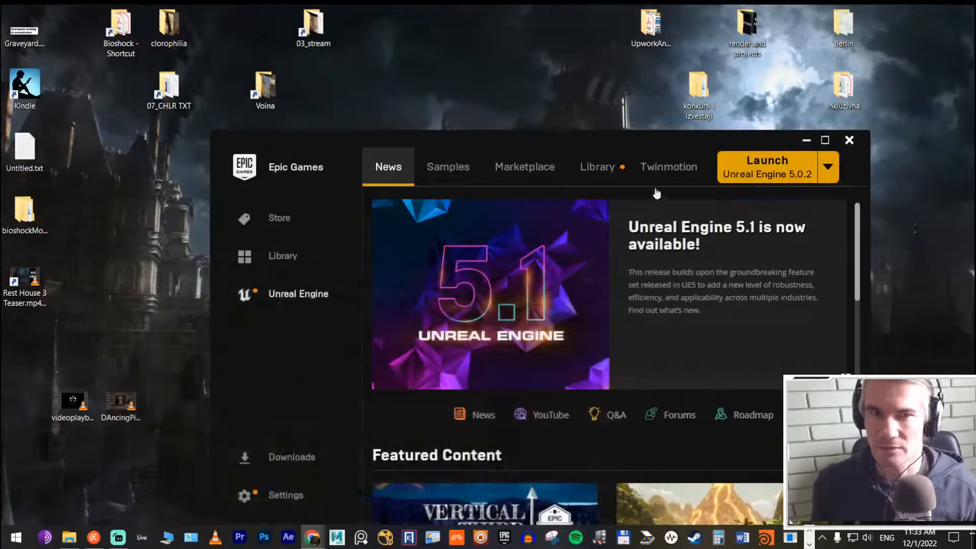
click(805, 140)
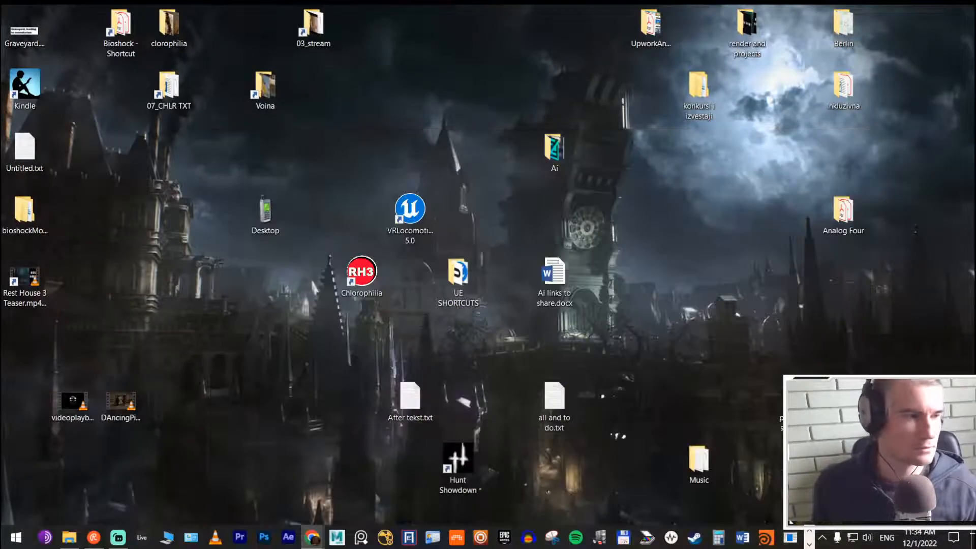
mouse_move(311, 538)
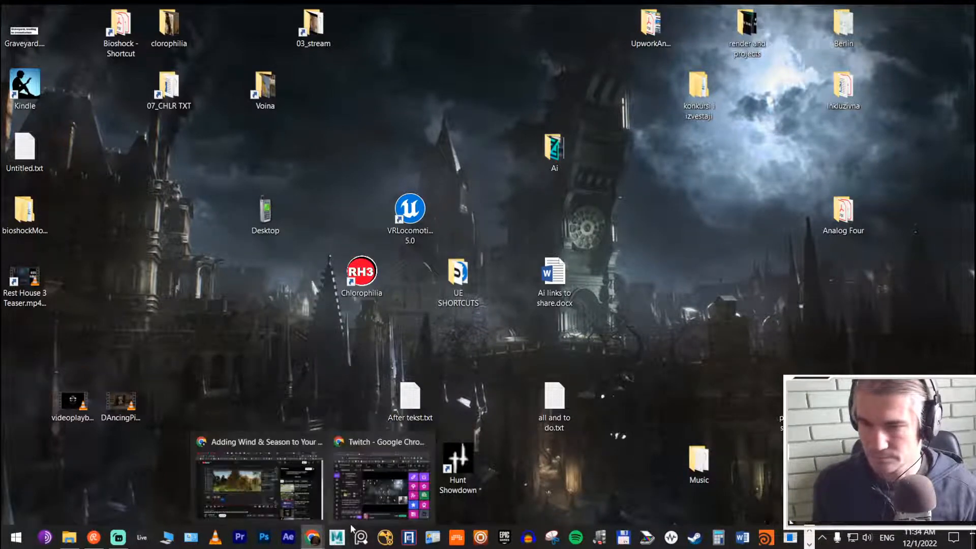
click(264, 490)
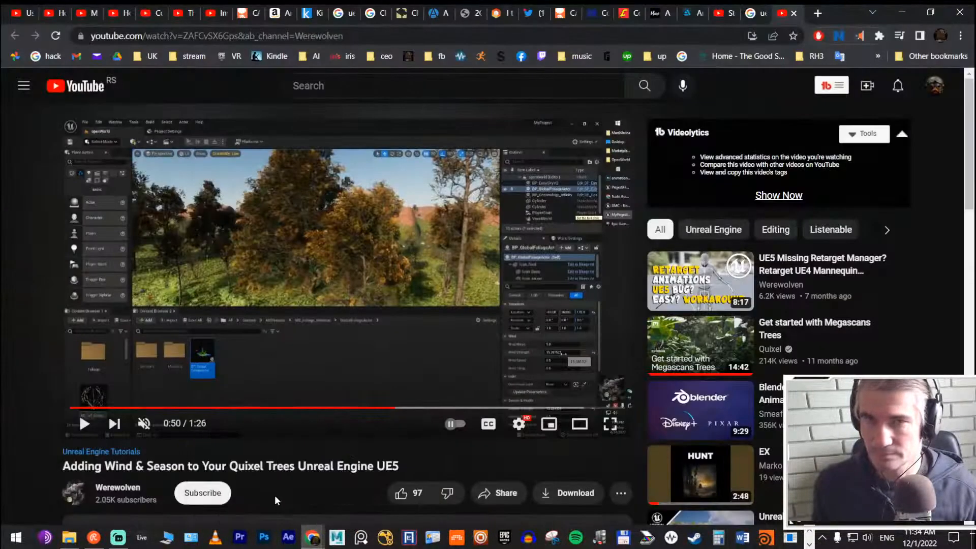
click(817, 13)
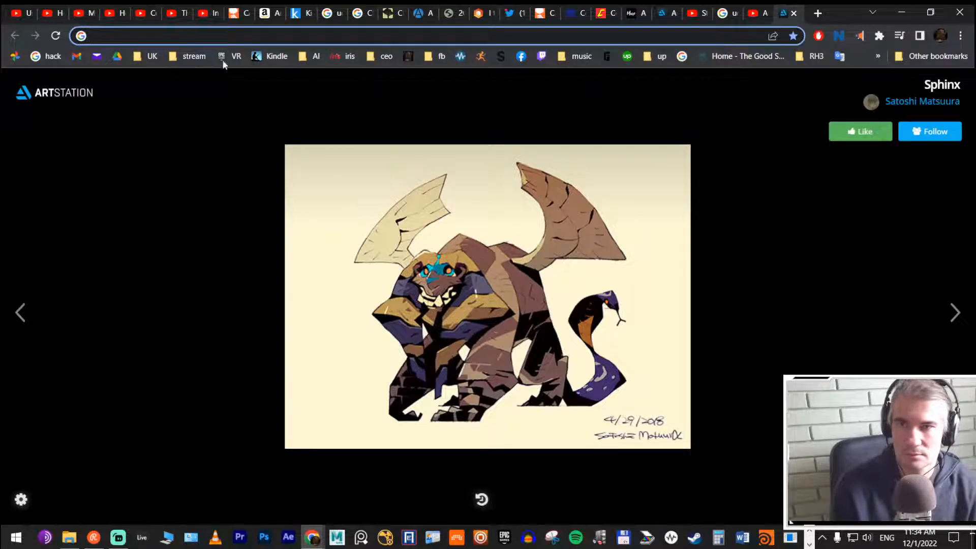
key(F11)
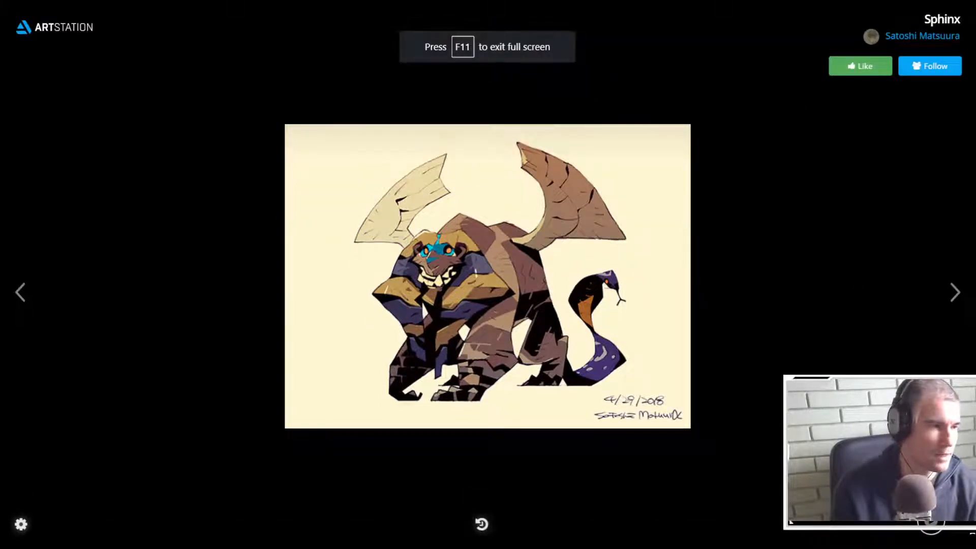
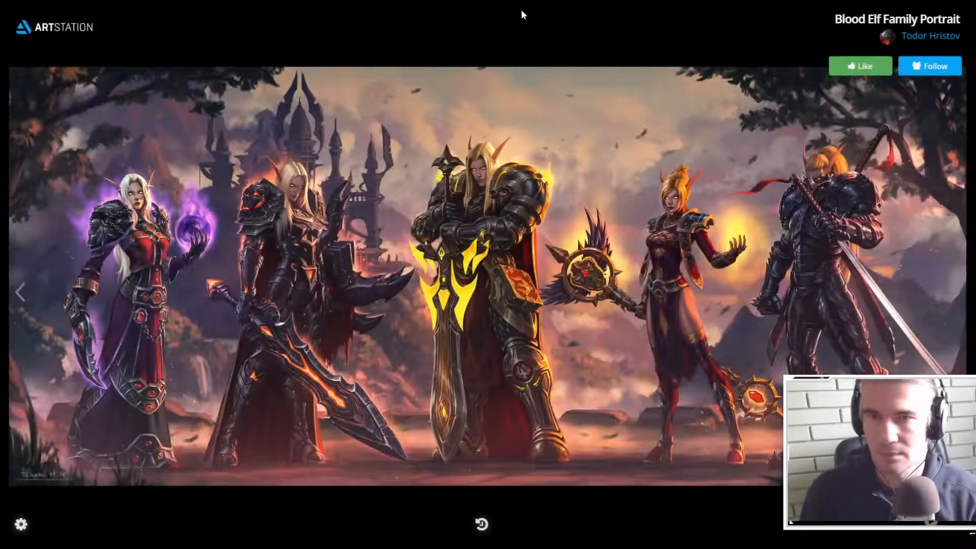
Step: Leave the full-screen artwork and switch back to the Chlorophilia project in Unreal Editor
click(488, 41)
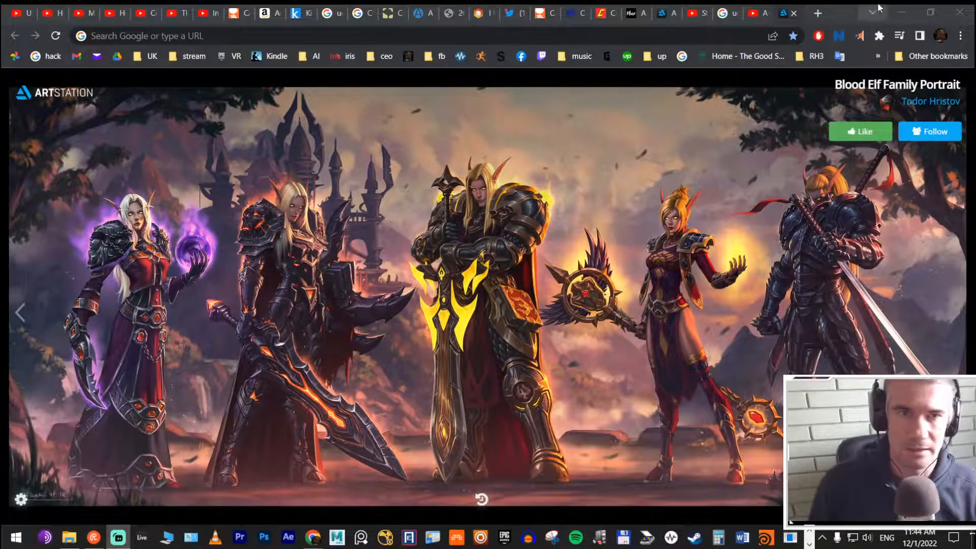
click(872, 13)
key(alt+Tab)
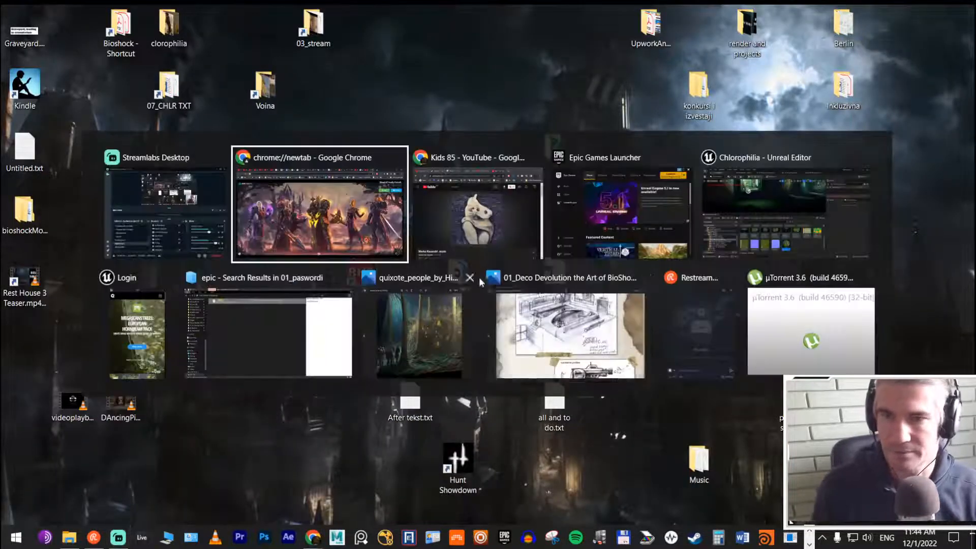
click(770, 189)
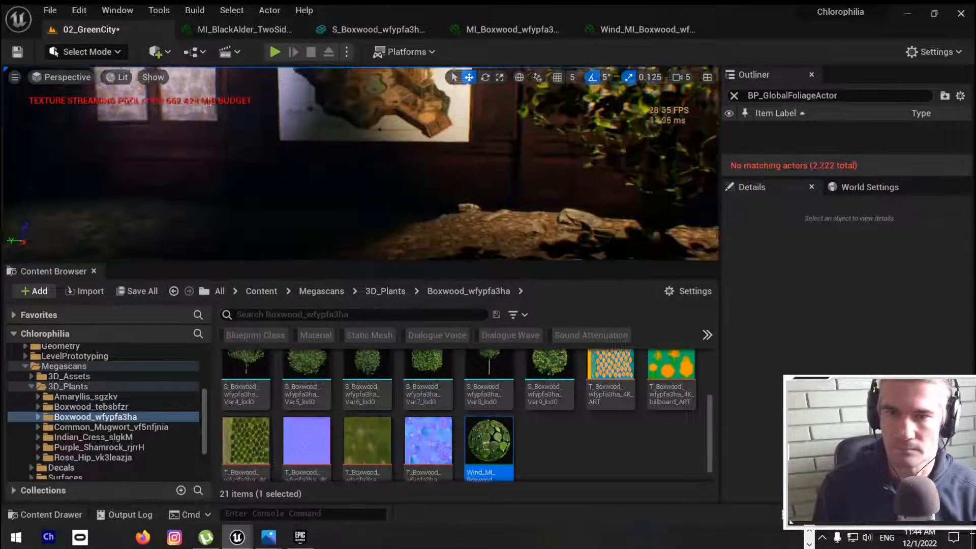
Step: Locate the material of the rose hip bush beside the red flowers and duplicate MI_Rose_Hip_vk3leazja_2K, keeping the default name
right_drag(361, 163, 422, 163)
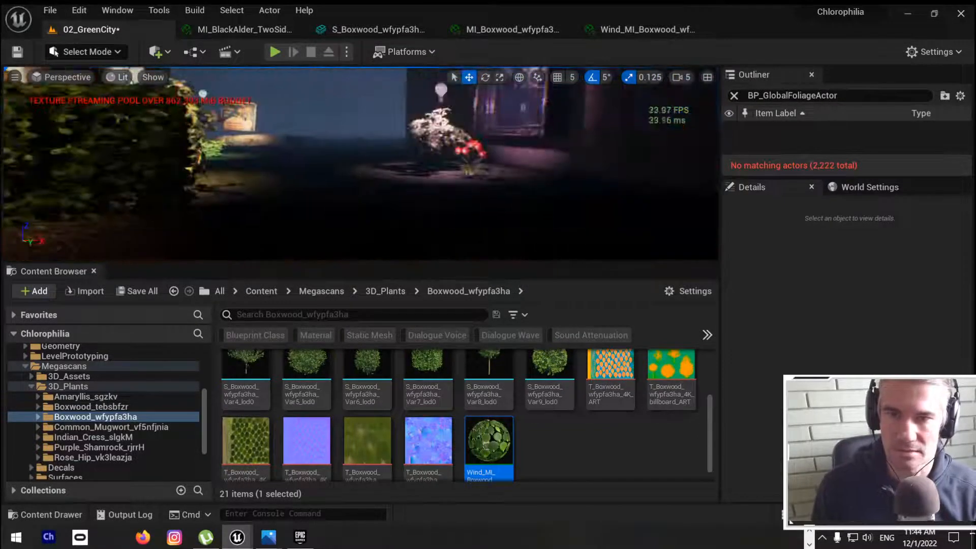
key(w)
mouse_move(360, 163)
right_down()
mouse_move(345, 147)
mouse_move(386, 152)
mouse_move(366, 214)
mouse_move(285, 158)
mouse_move(361, 158)
right_up()
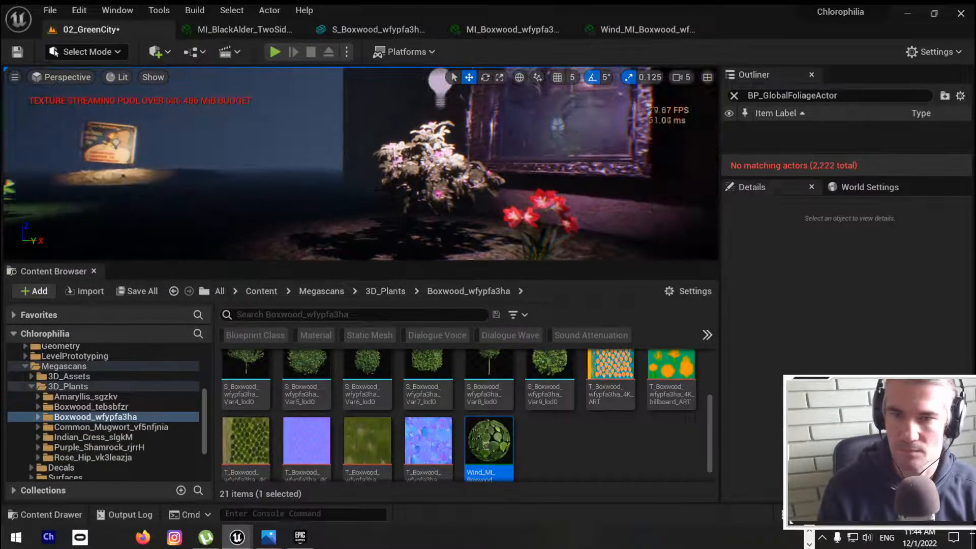
click(430, 165)
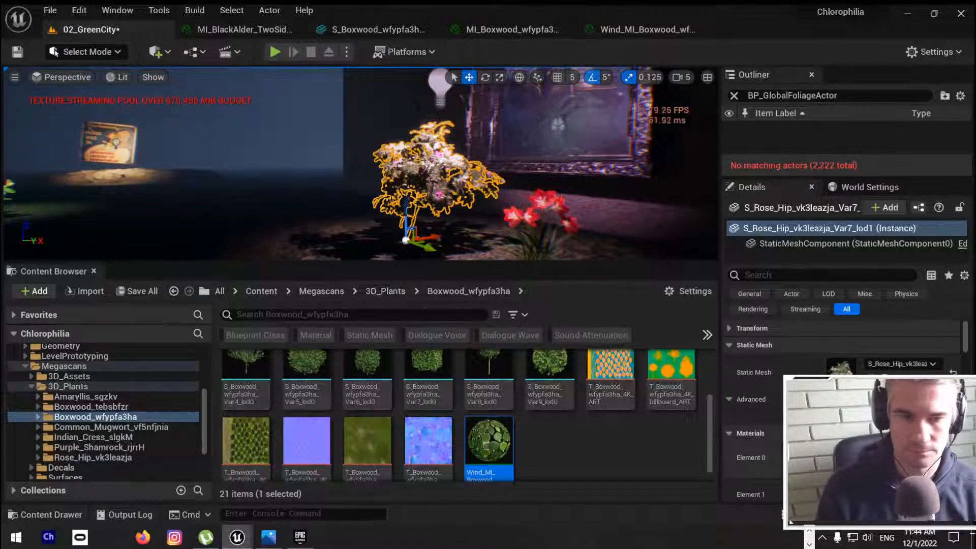
click(884, 462)
right_click(372, 383)
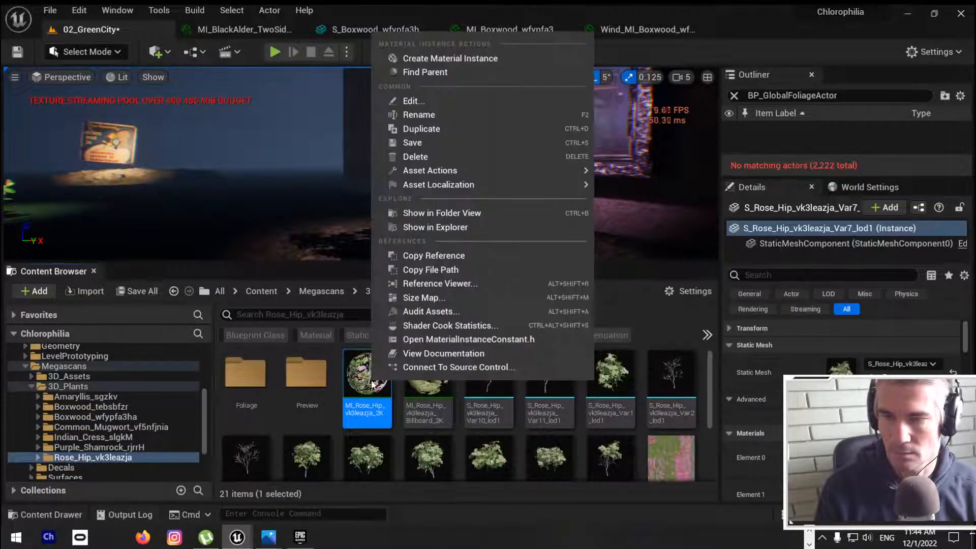
click(446, 130)
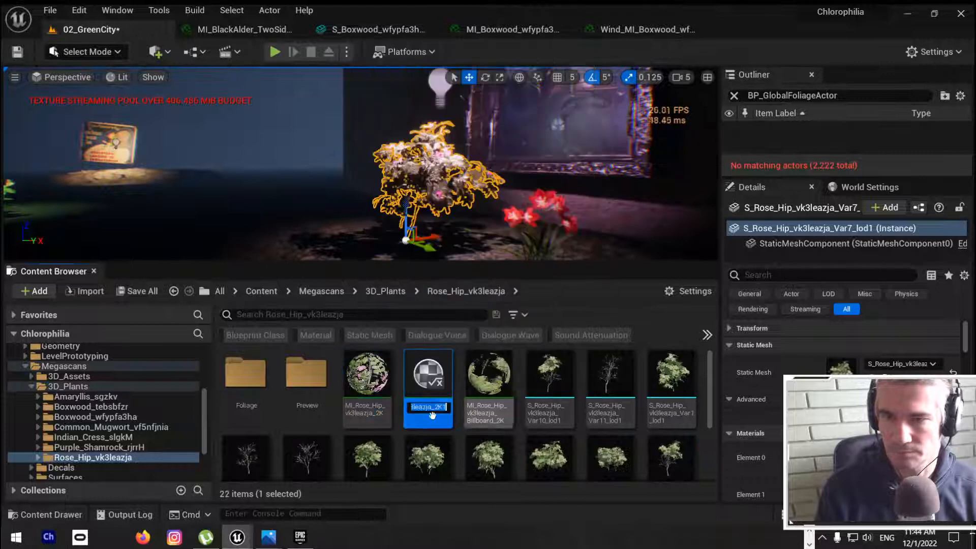
key(Return)
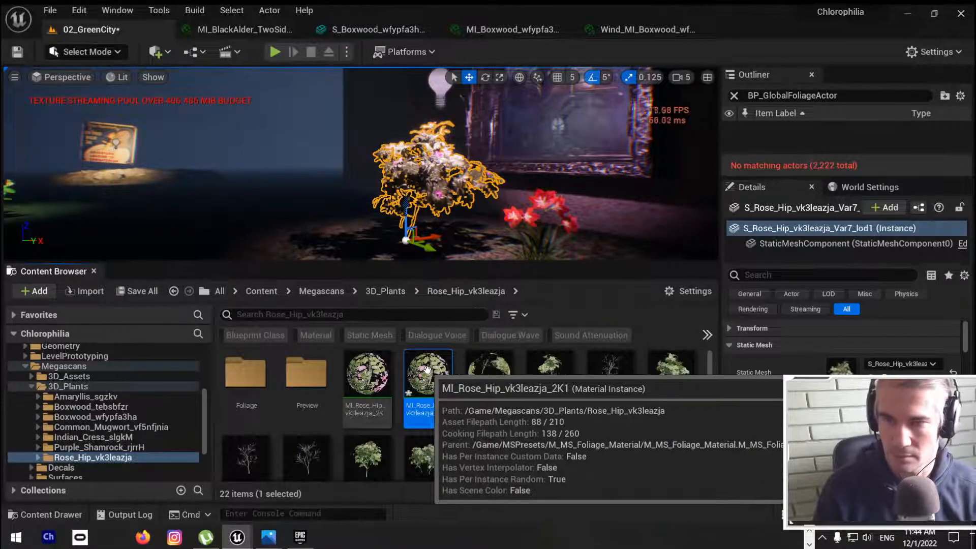
Step: Open the duplicated rose hip material, filter its parameters by "wind", and override EnableGrassWind to true
double_click(421, 366)
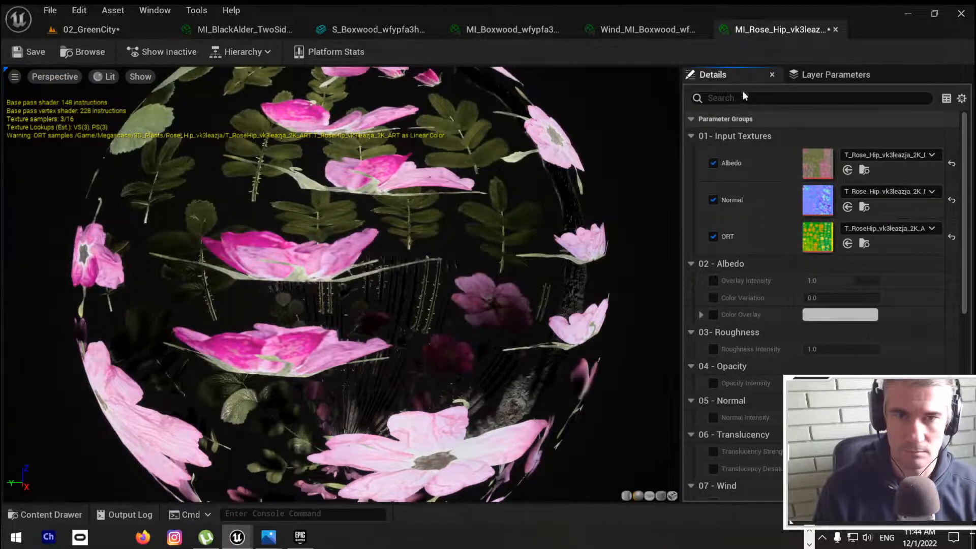
click(785, 98)
text(wind)
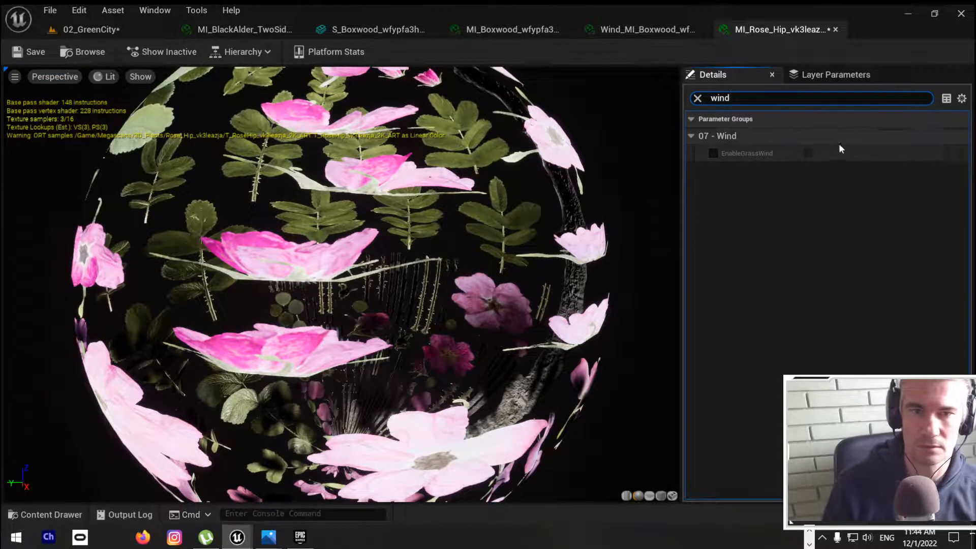
click(714, 156)
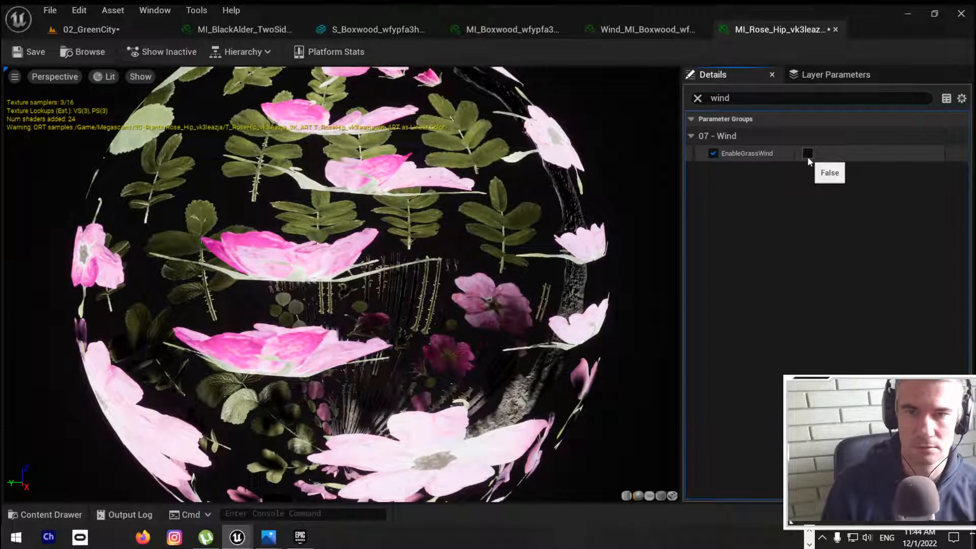
click(807, 156)
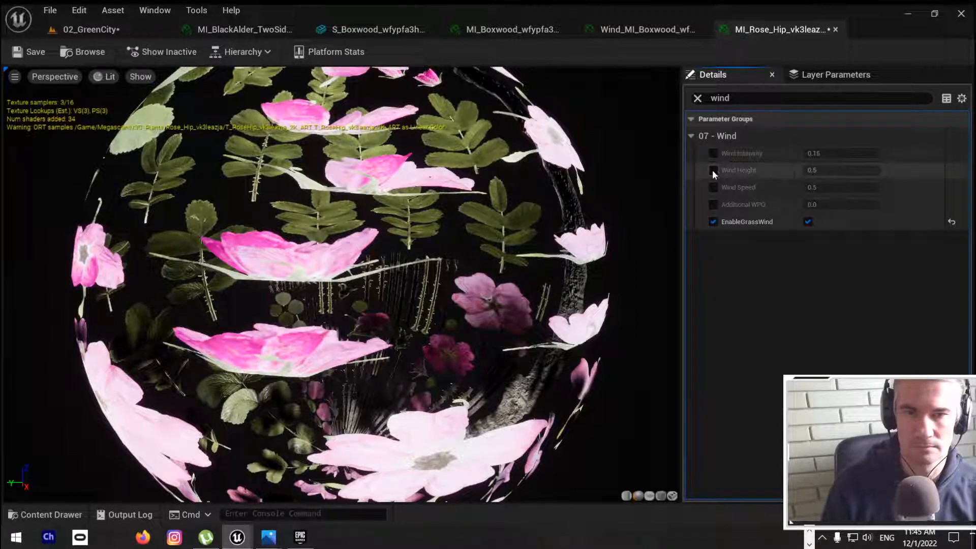
Step: Copy the Wind Intensity of 0.08 from Wind_MI_Boxwood into the duplicated rose hip material, enabling that parameter's override
click(629, 29)
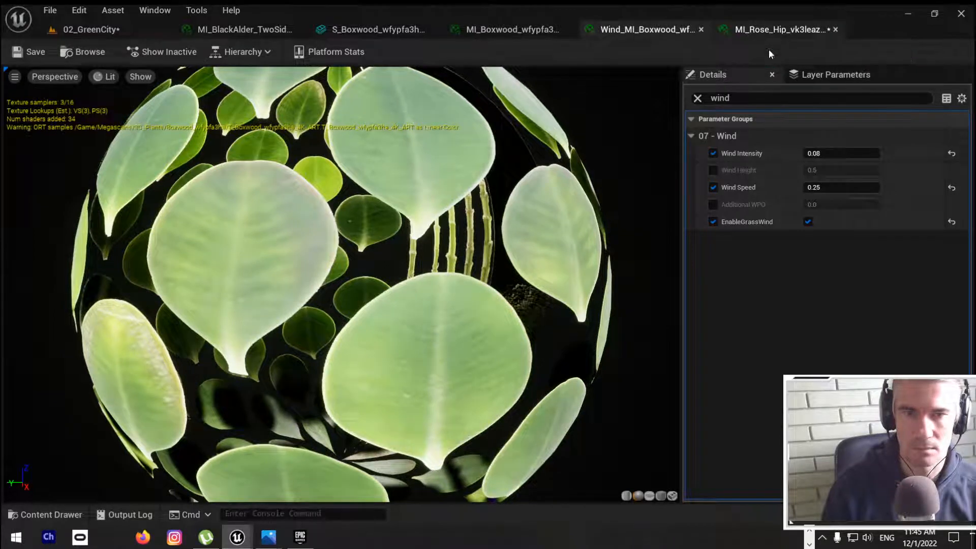
click(823, 153)
key(ctrl+c)
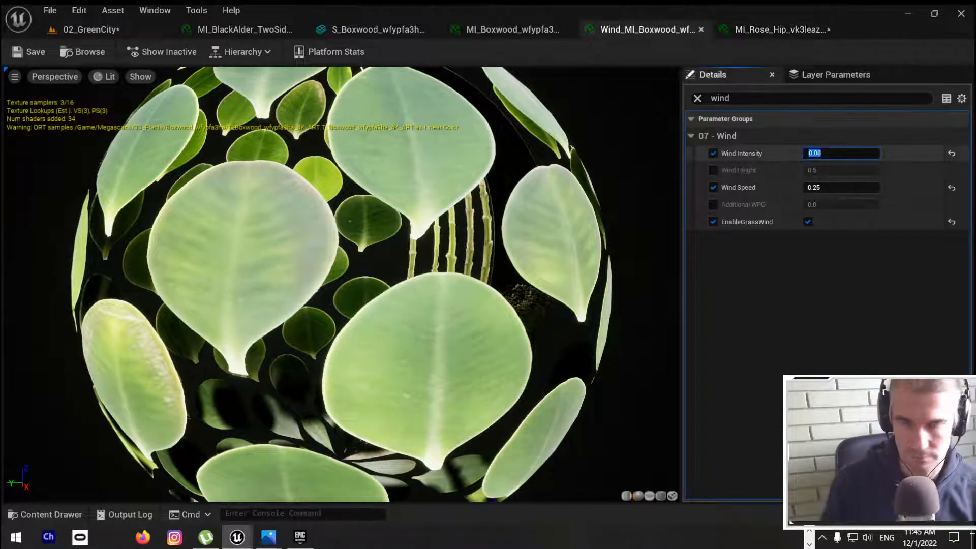
click(767, 24)
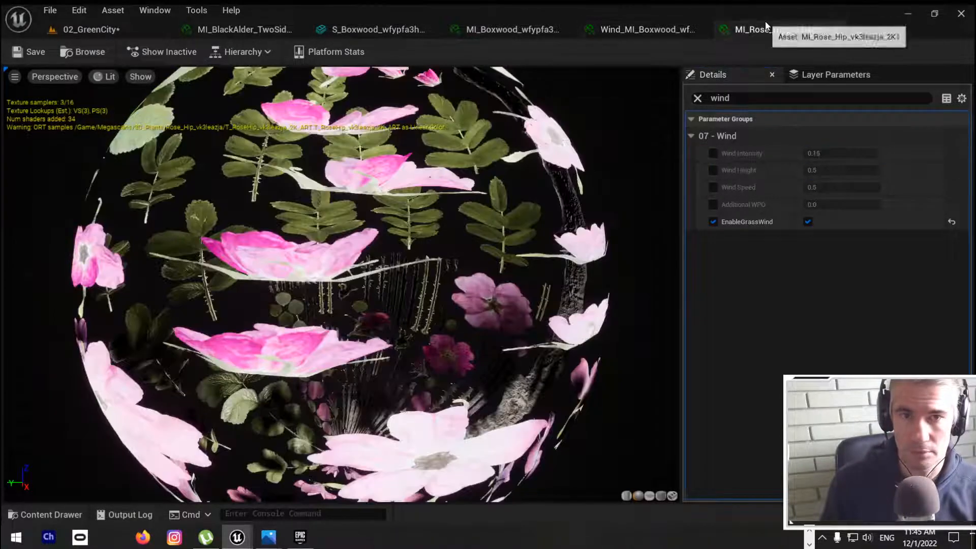
click(713, 153)
click(823, 153)
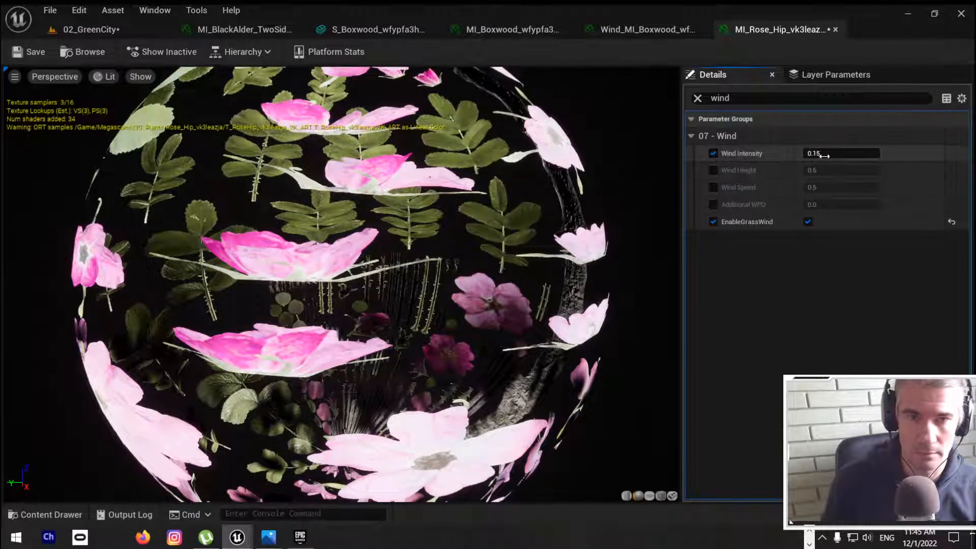
key(ctrl+v)
Step: Check the boxwood's Wind Speed, set the same 0.25 in the duplicated rose hip material, and save it
click(650, 28)
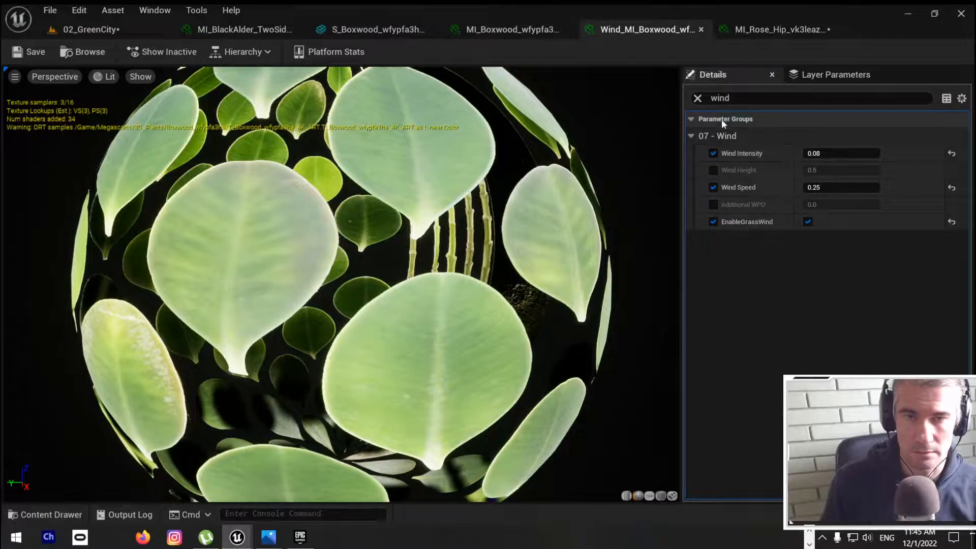
click(778, 29)
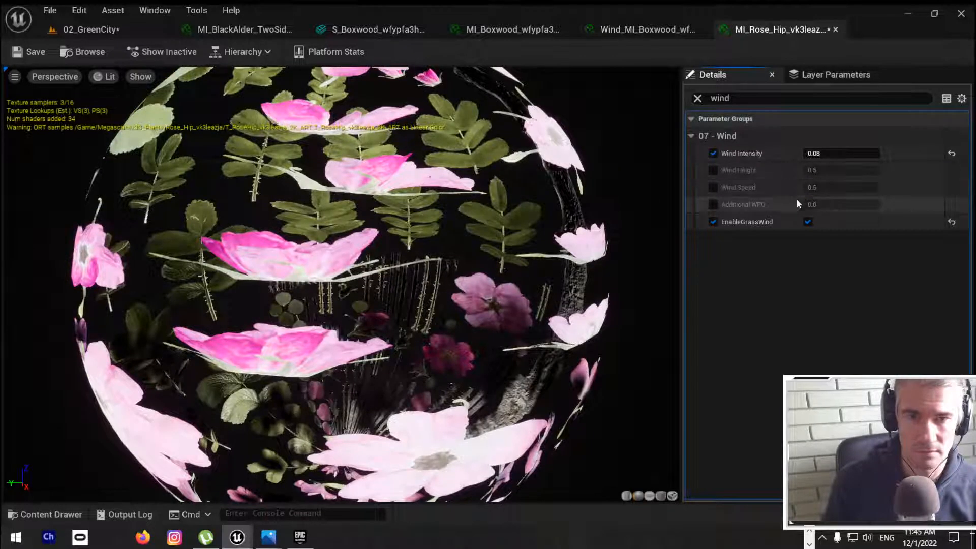
click(713, 188)
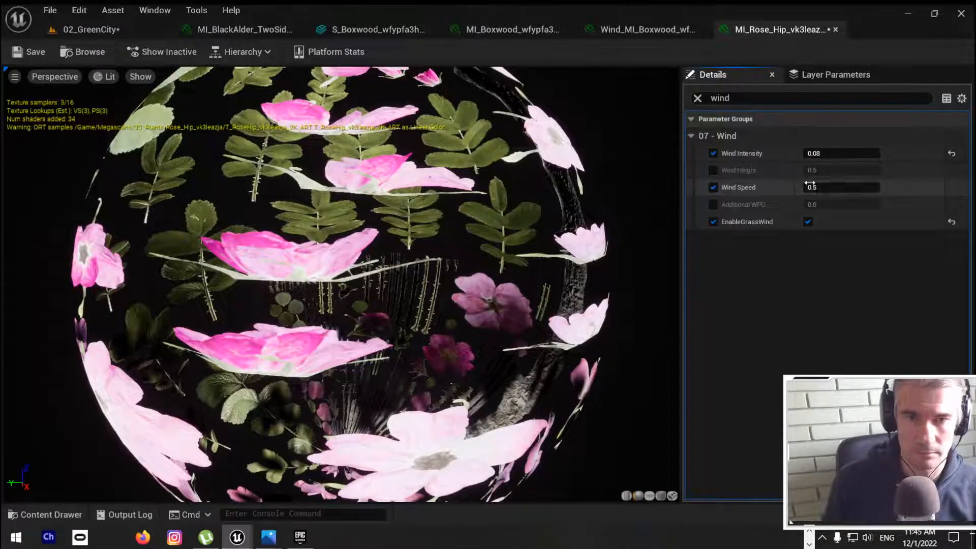
text(0.25)
key(Return)
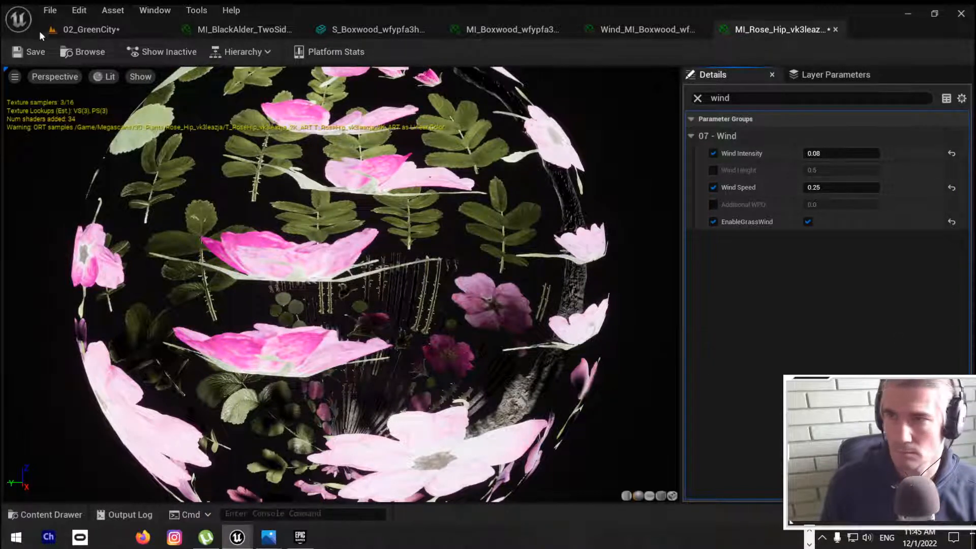
click(26, 51)
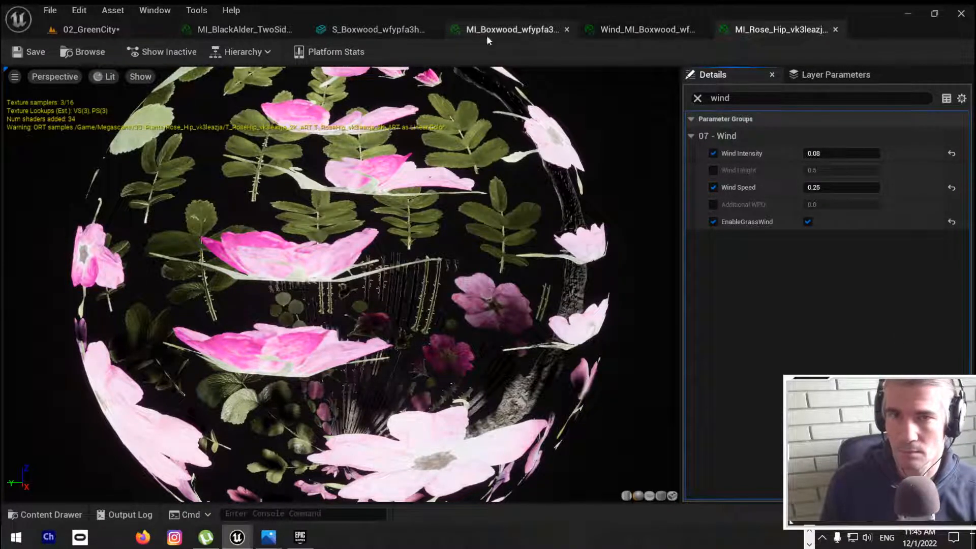
Step: Assign the duplicated material to Element 0 of the selected rose hip bush in 02_GreenCity, and add the prefix Wind_ to its name
click(87, 30)
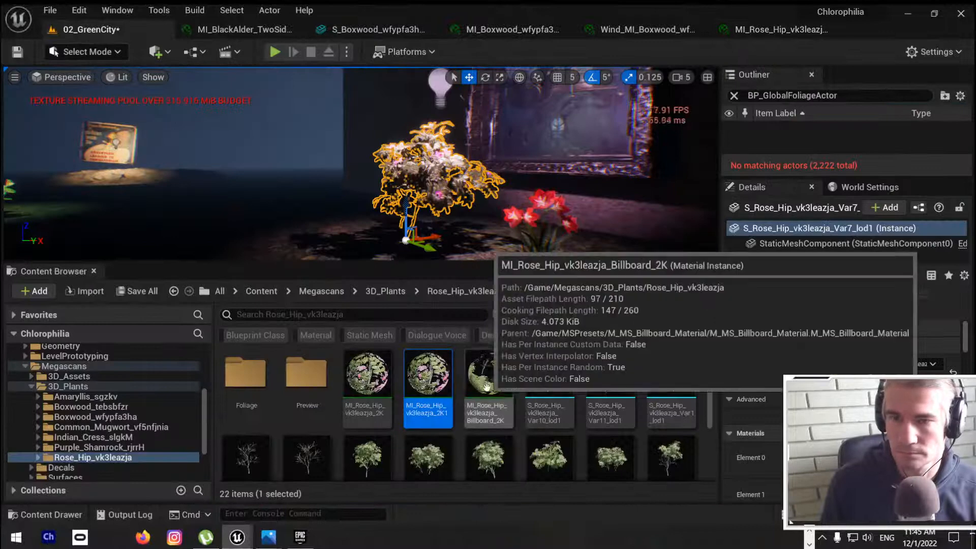
drag(428, 379, 841, 458)
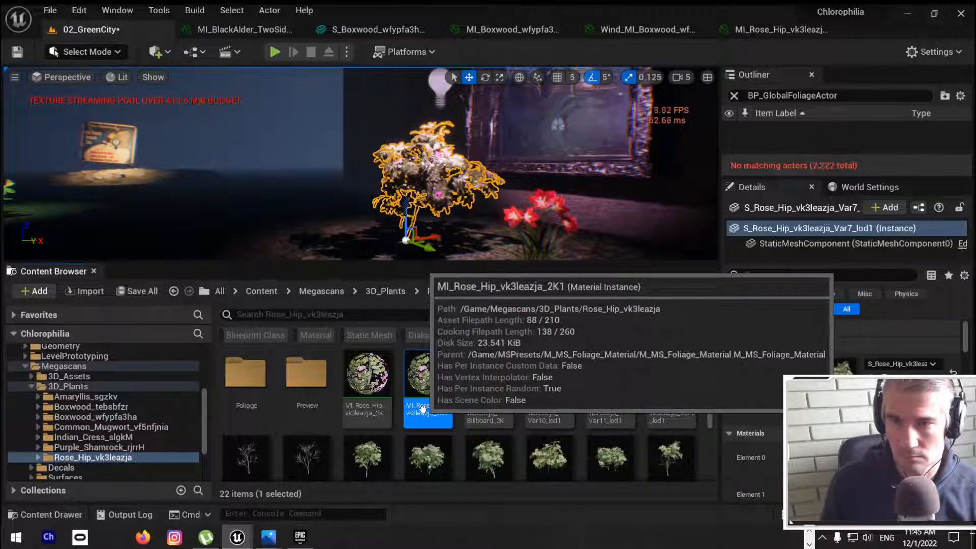
click(410, 405)
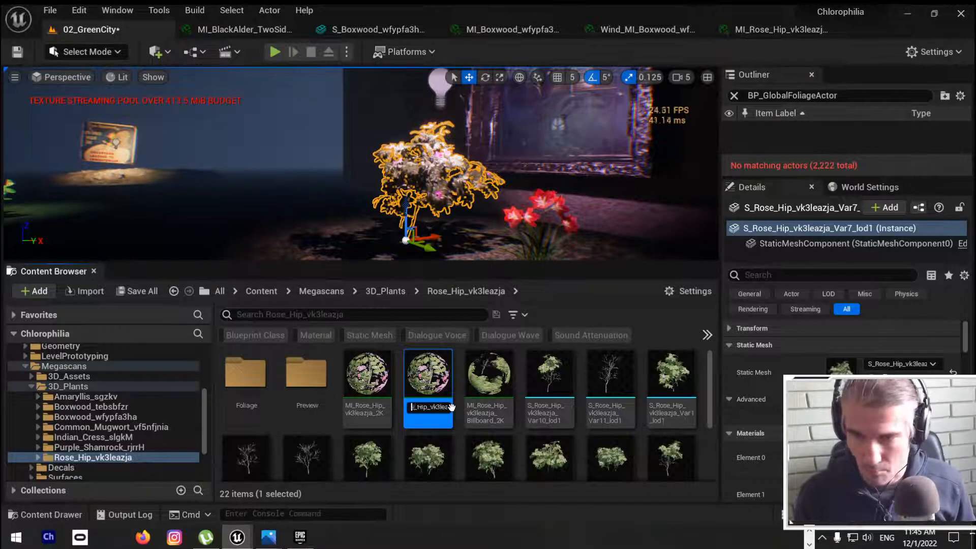
text(Wi)
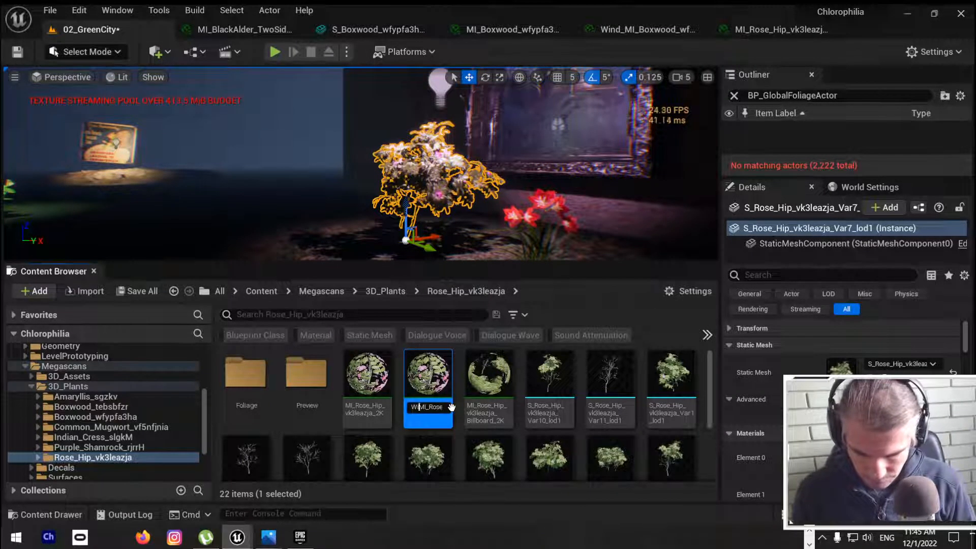
text(nd_)
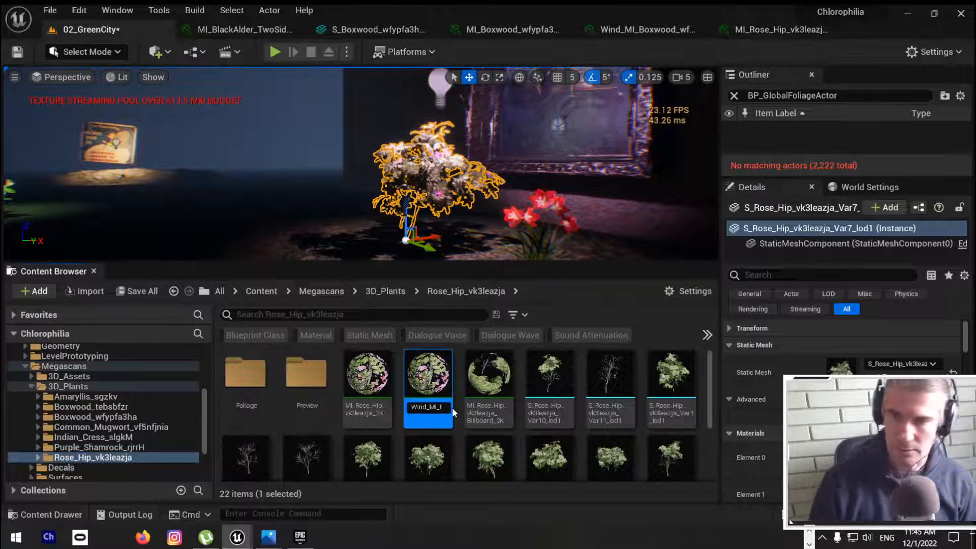
key(Return)
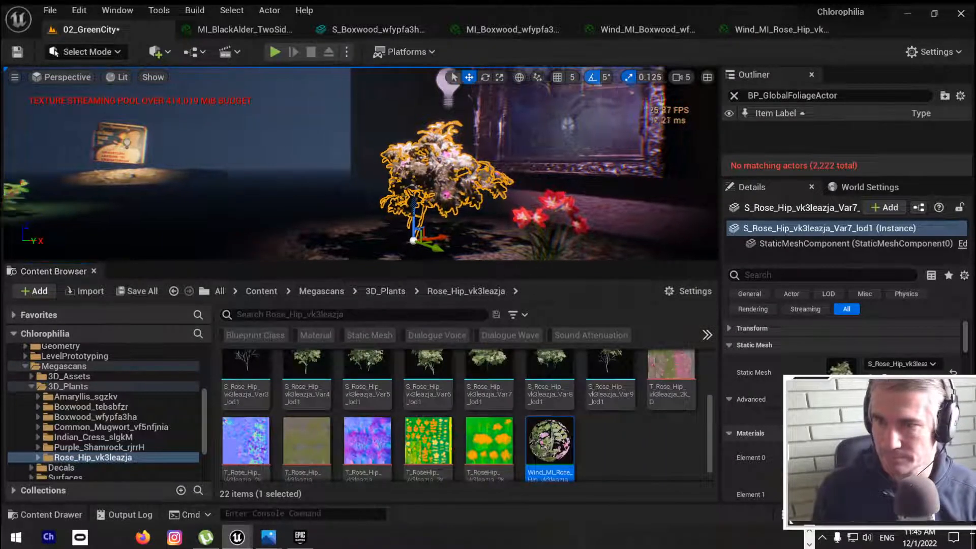
Step: Select the Indian cress plant in 02_GreenCity and locate its Element 0 material in the Content Browser
right_drag(324, 170, 322, 171)
click(349, 159)
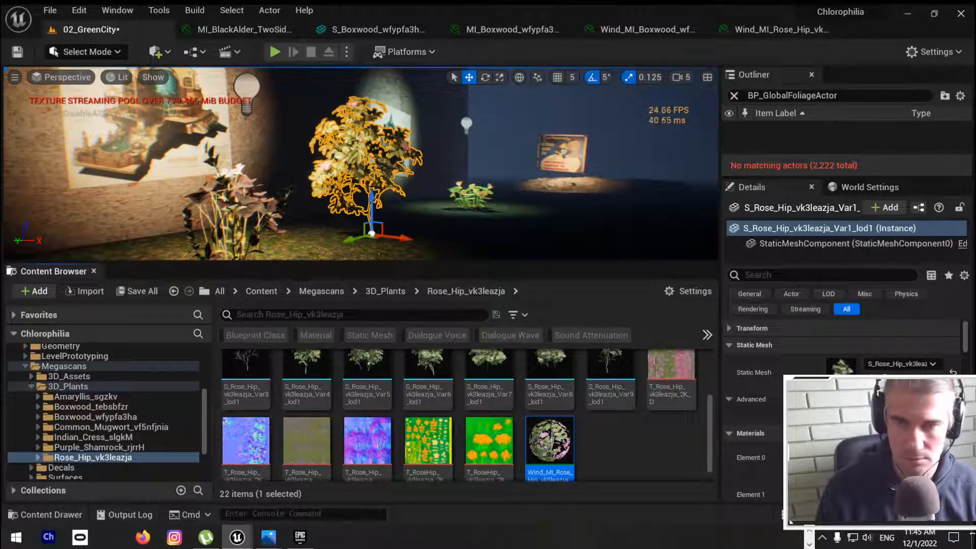
right_drag(480, 204, 510, 207)
scroll(481, 204, up, 3)
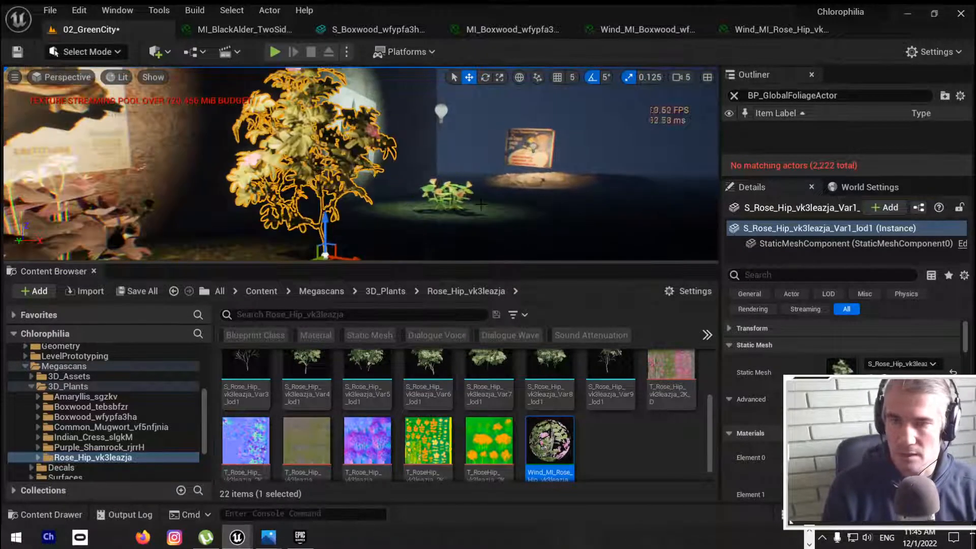
scroll(480, 204, up, 10)
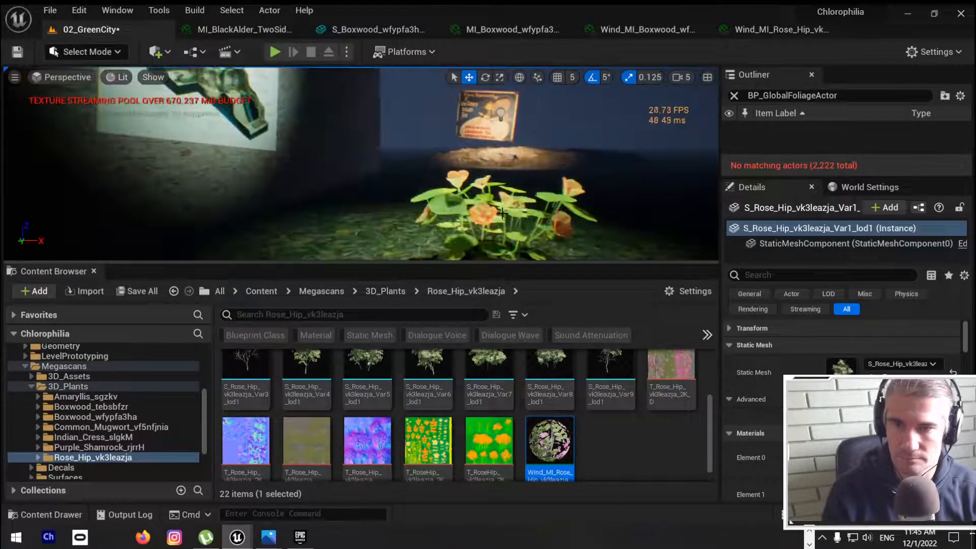
click(483, 213)
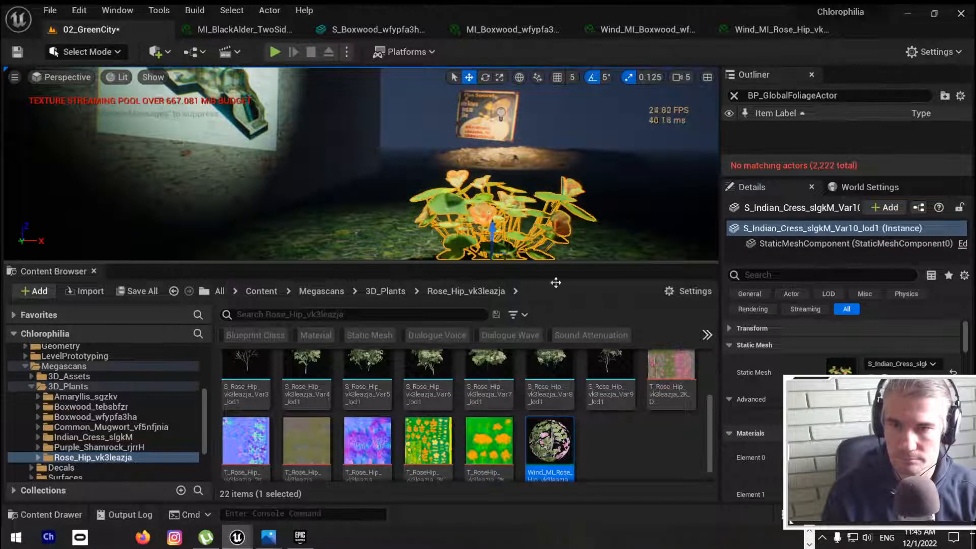
click(884, 463)
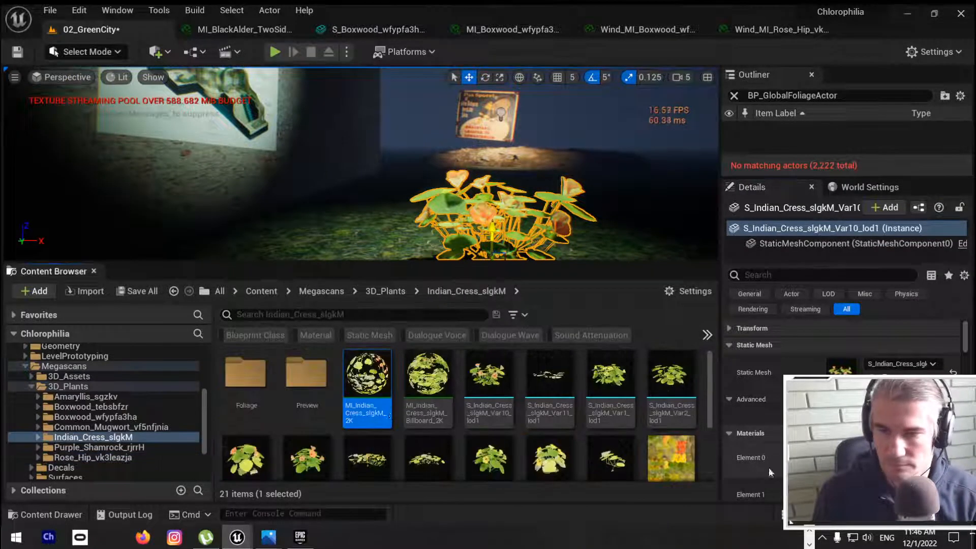
right_click(363, 372)
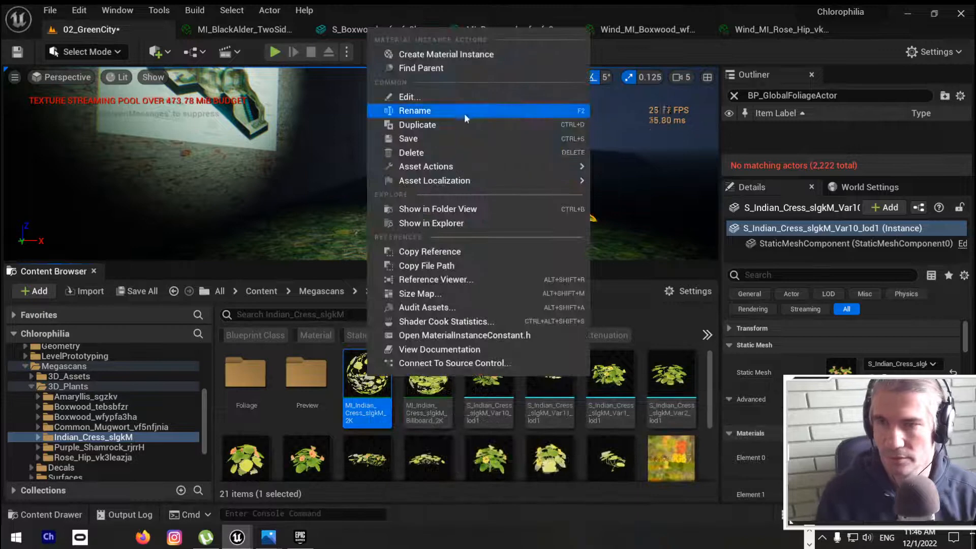
click(414, 124)
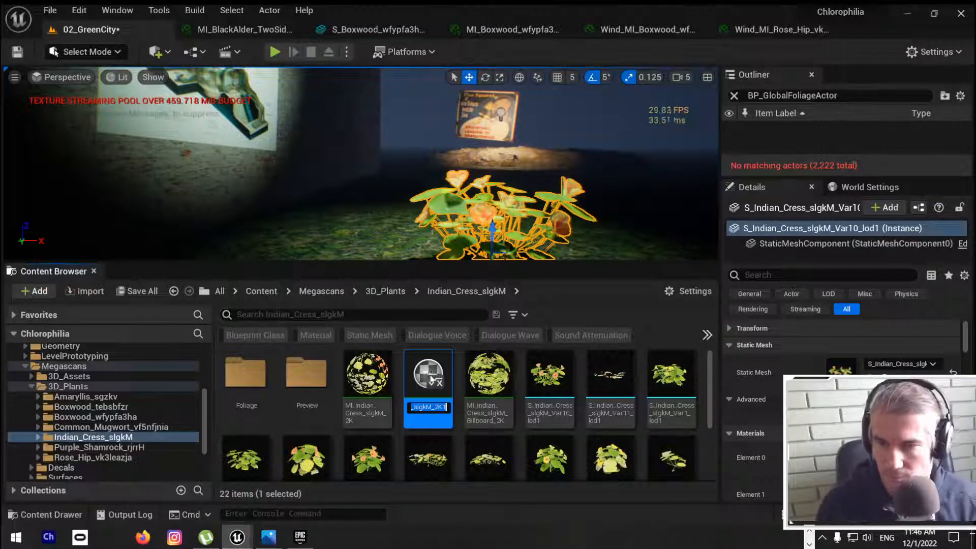
key(Return)
key(Delete)
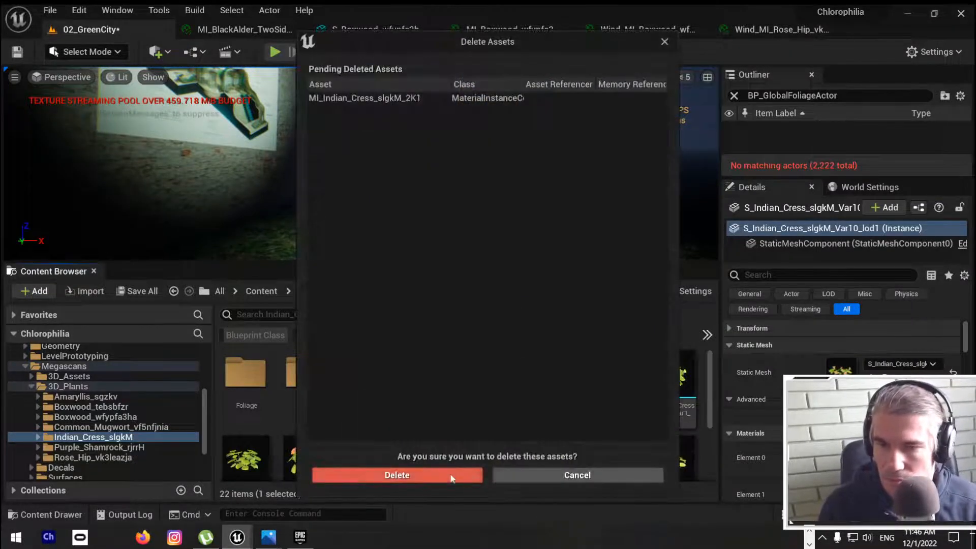
click(451, 472)
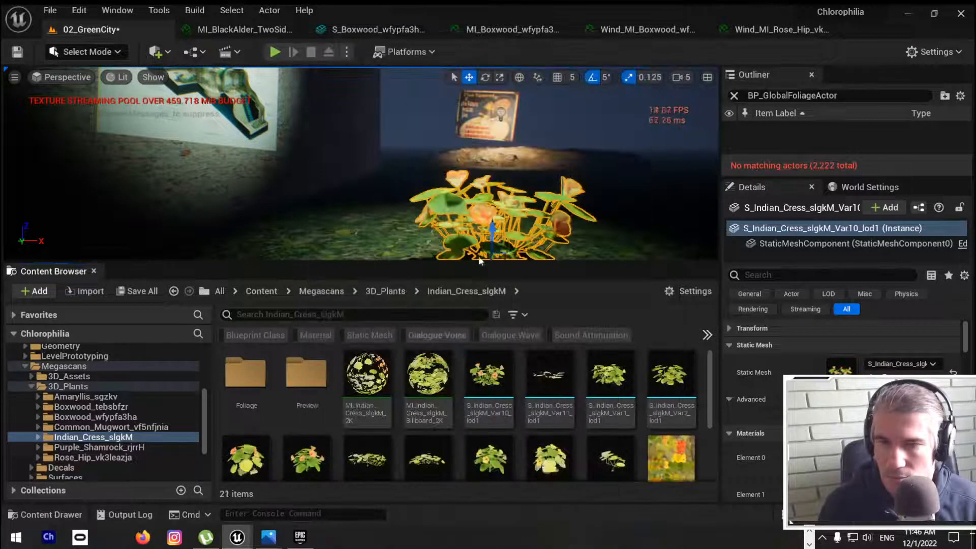
Step: Open the original MI_Indian_Cress_slgkM_2K material, filter its parameters by "wind", and override EnableGrassWind to true
double_click(382, 389)
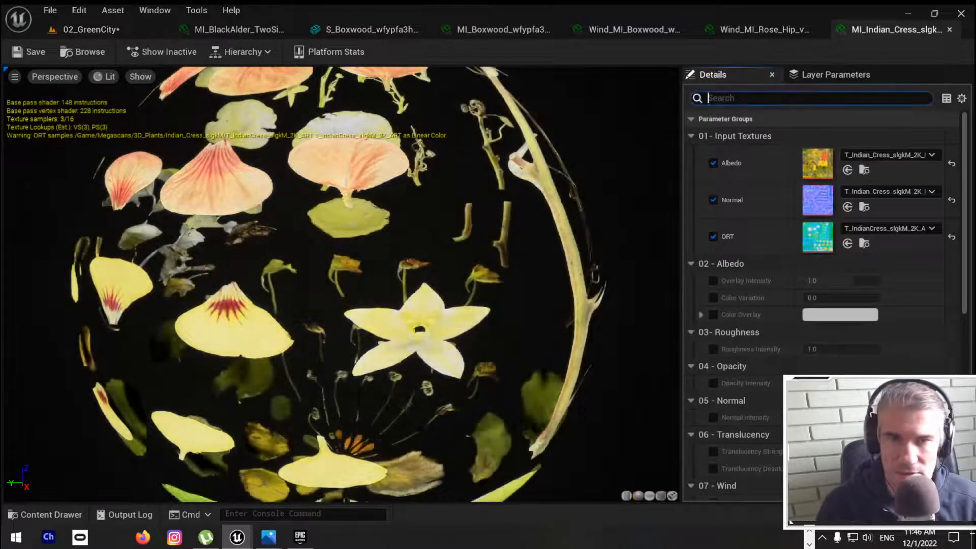
text(wind)
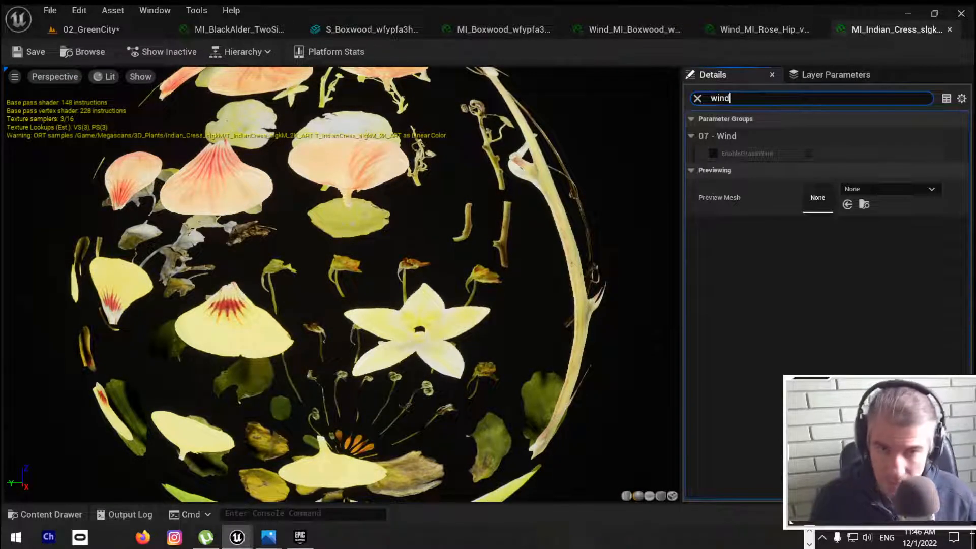
click(713, 153)
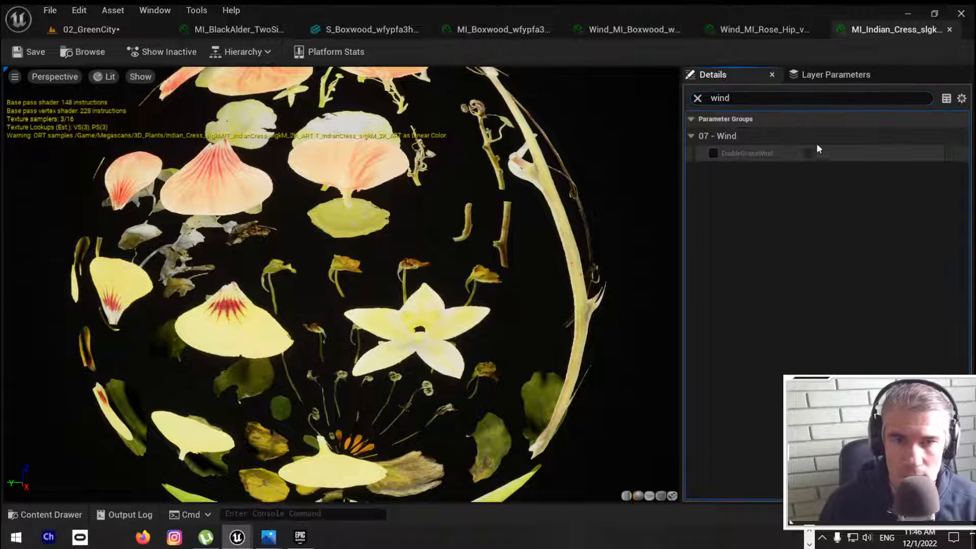
click(805, 153)
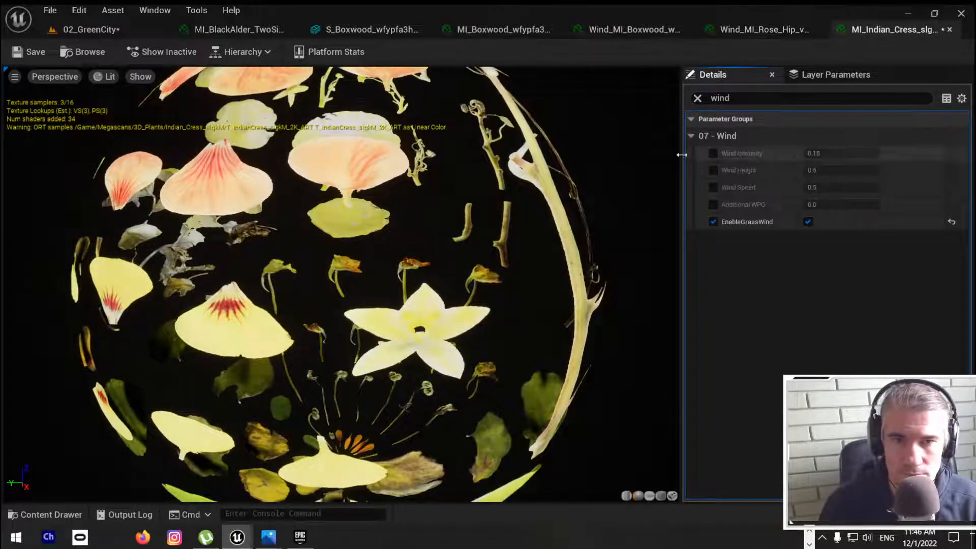
Step: Override the Indian cress material's Wind Intensity with 0.08 and Wind Speed with 0.25, and save the material
click(713, 153)
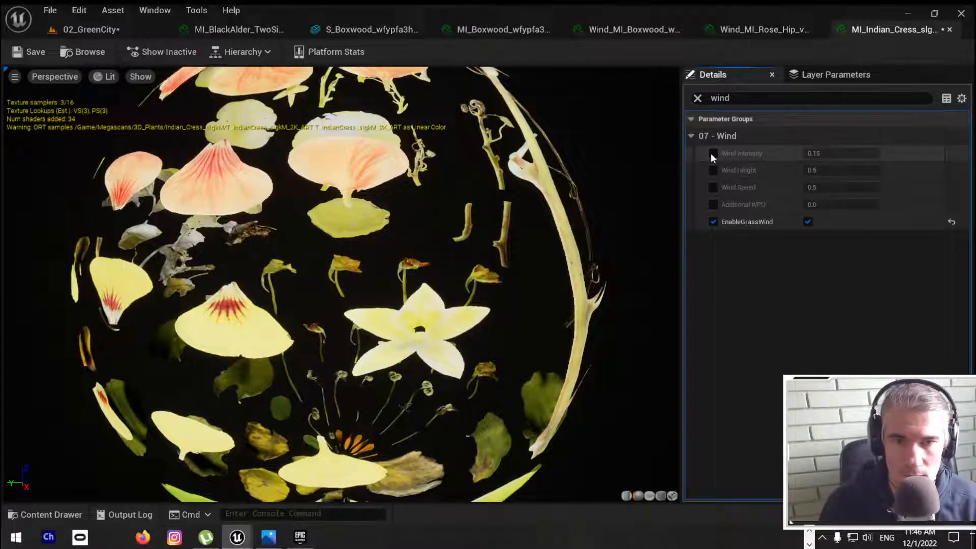
click(712, 187)
click(831, 153)
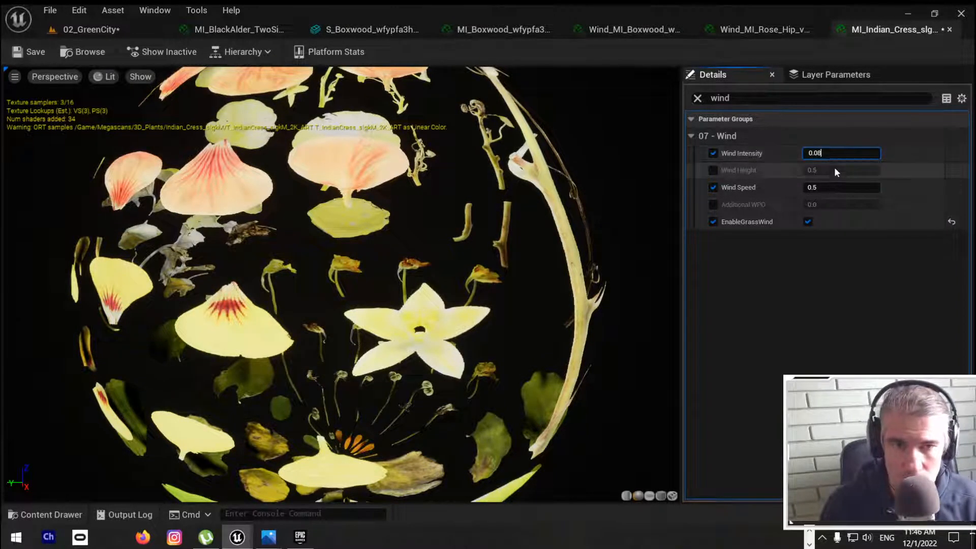
click(834, 187)
key(BackSpace)
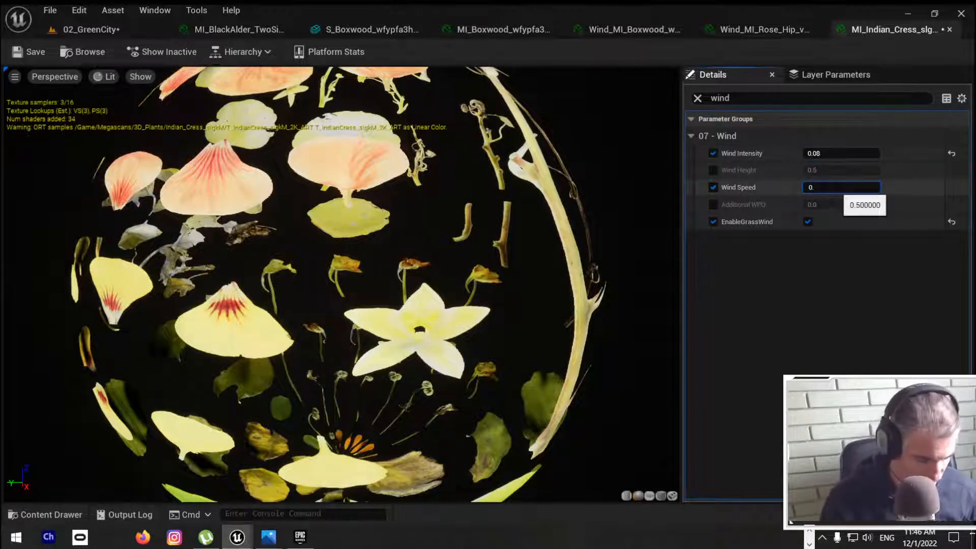
key(Return)
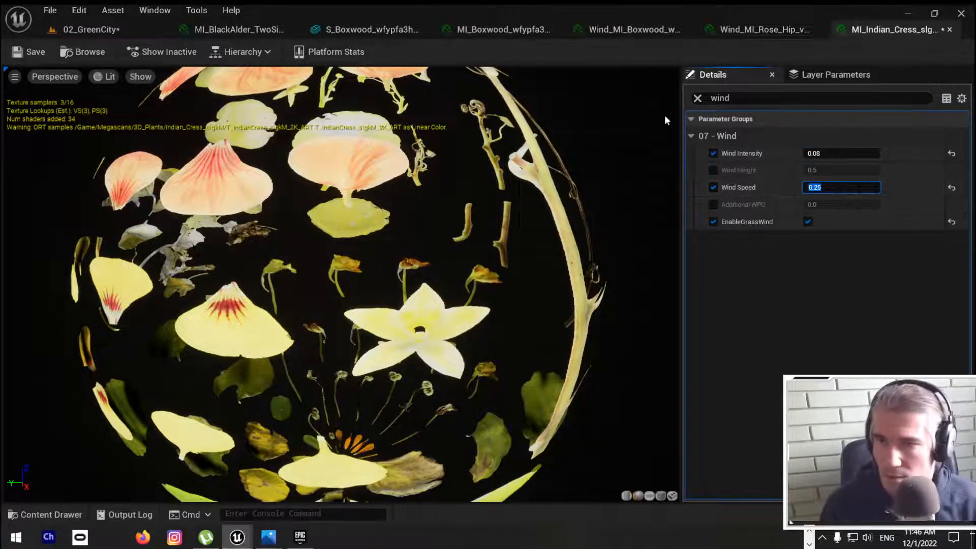
click(26, 51)
Step: Select the red amaryllis in 02_GreenCity, open its static mesh, and locate the mesh's Element 0 material in the Content Browser
click(88, 29)
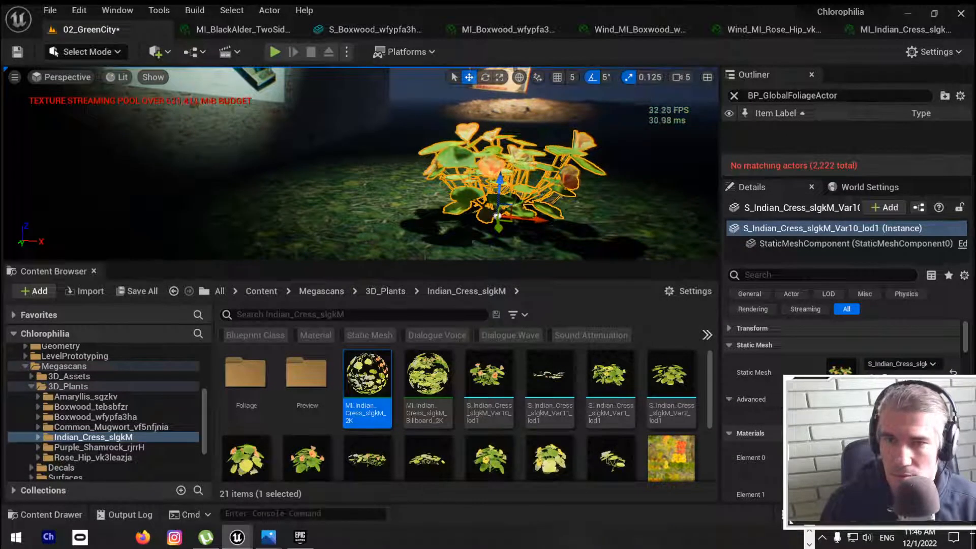
right_drag(361, 162, 625, 165)
key(w)
right_click(362, 151)
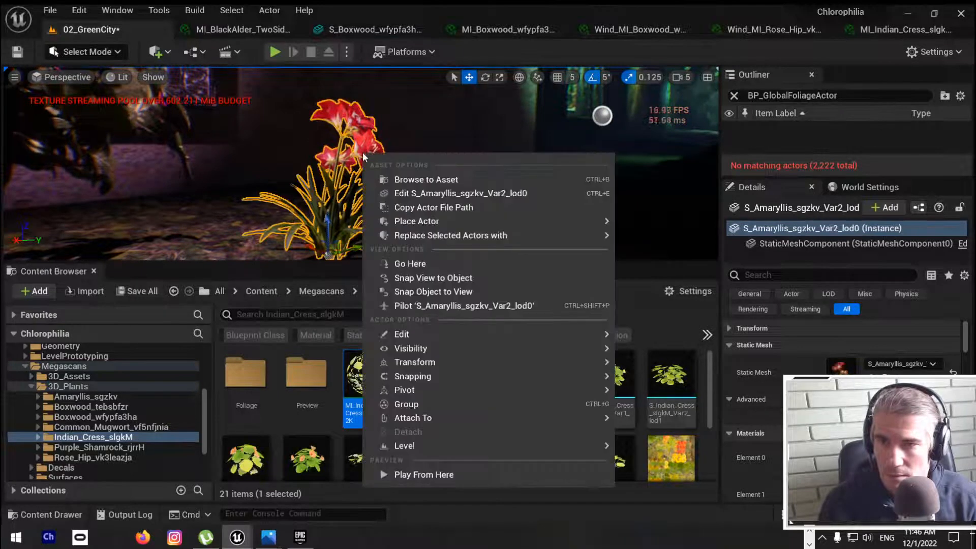
click(417, 179)
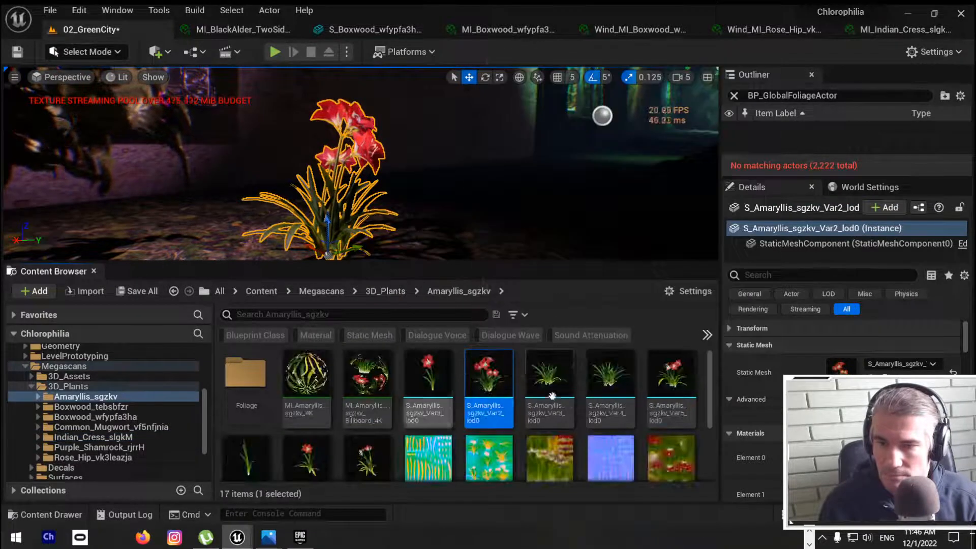
double_click(487, 379)
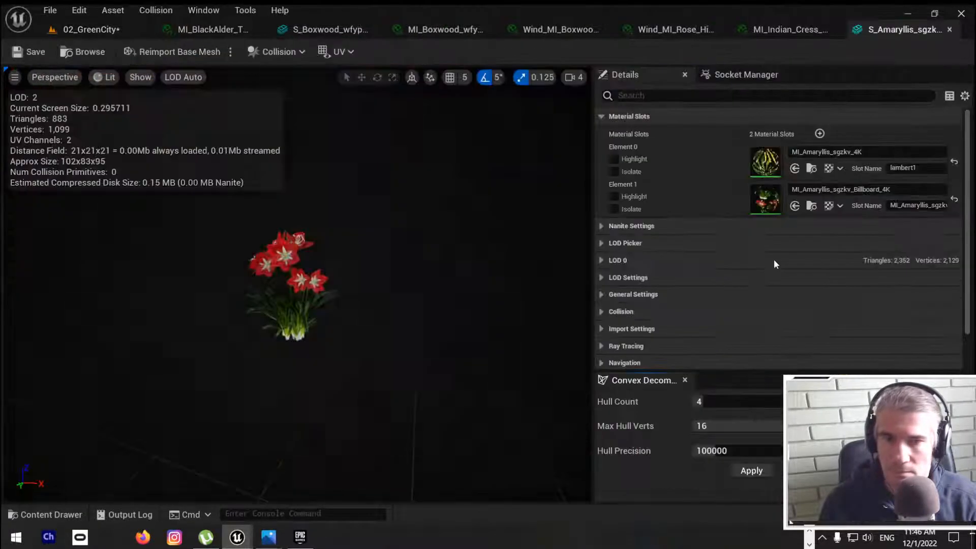
click(811, 168)
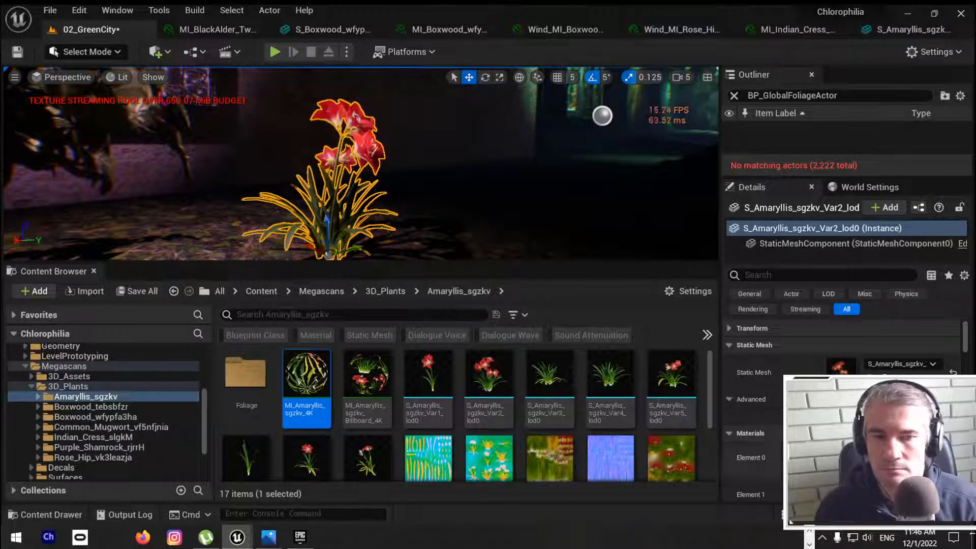
scroll(752, 457, down, 1)
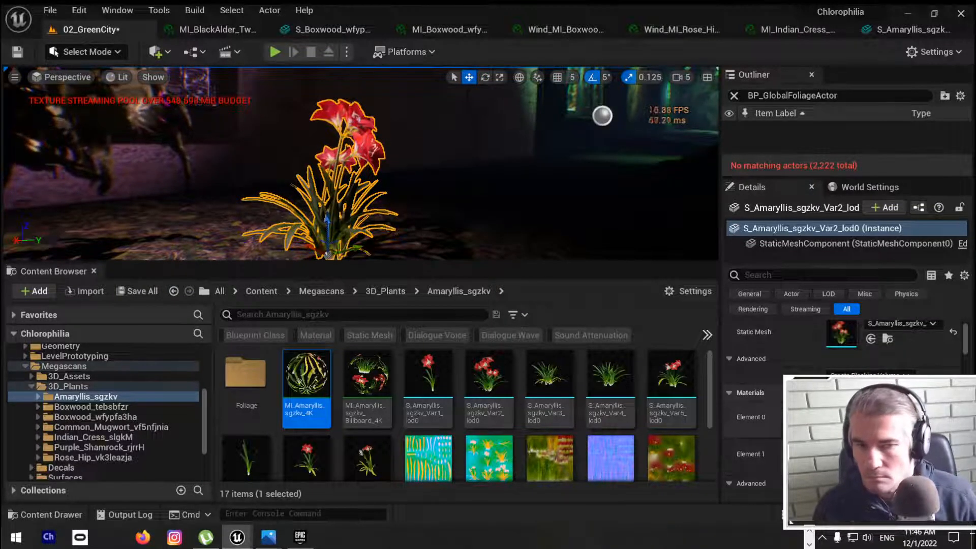
Step: Open the MI_Amaryllis_sgzkv_4K material, filter its parameters by "wind", and override EnableGrassWind to true
double_click(301, 373)
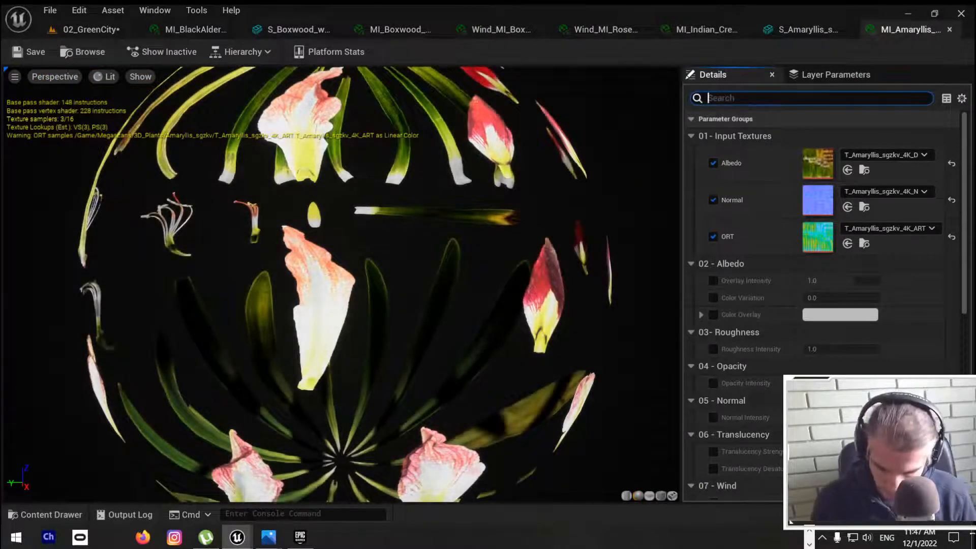
text(wind)
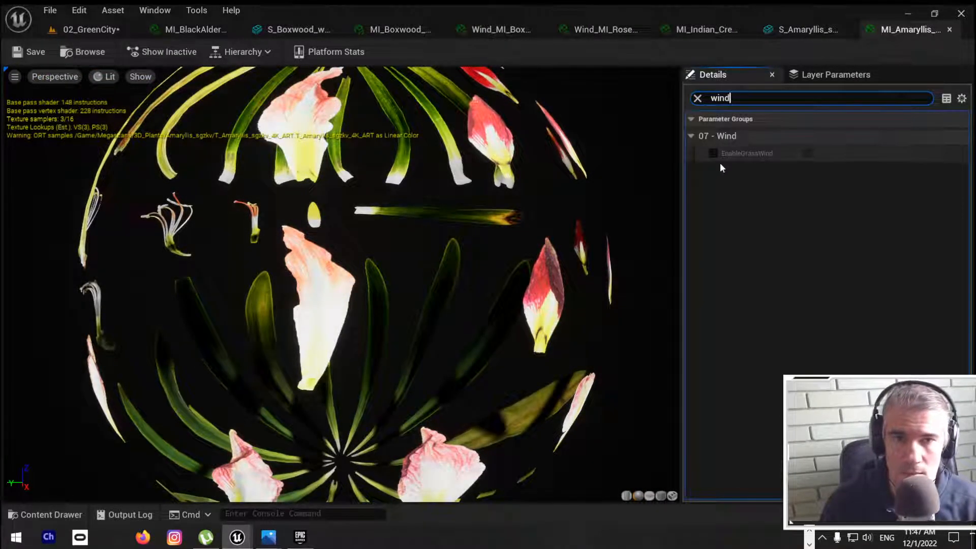
click(713, 154)
click(807, 153)
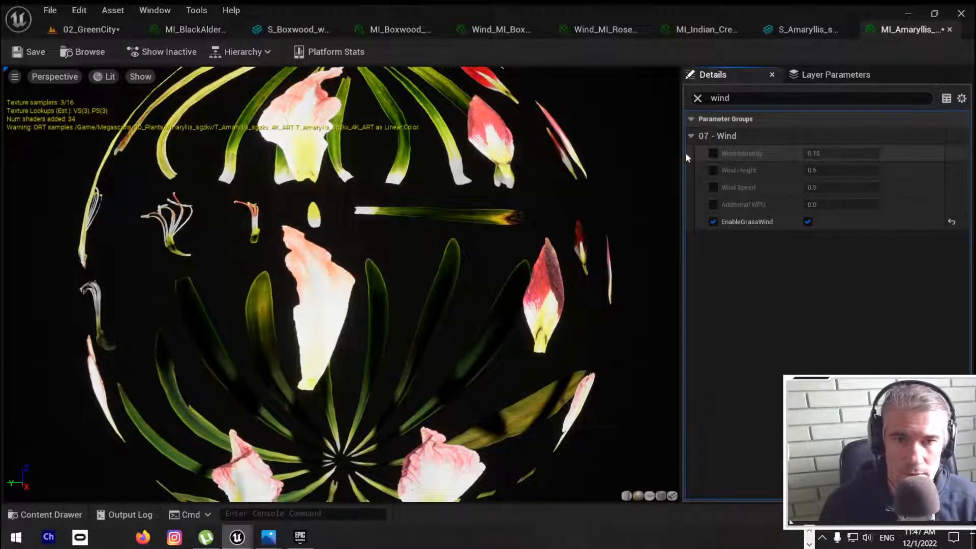
Step: Override the amaryllis material's Wind Intensity with 0.08 and Wind Speed with 0.25, and save the material
click(713, 153)
click(834, 153)
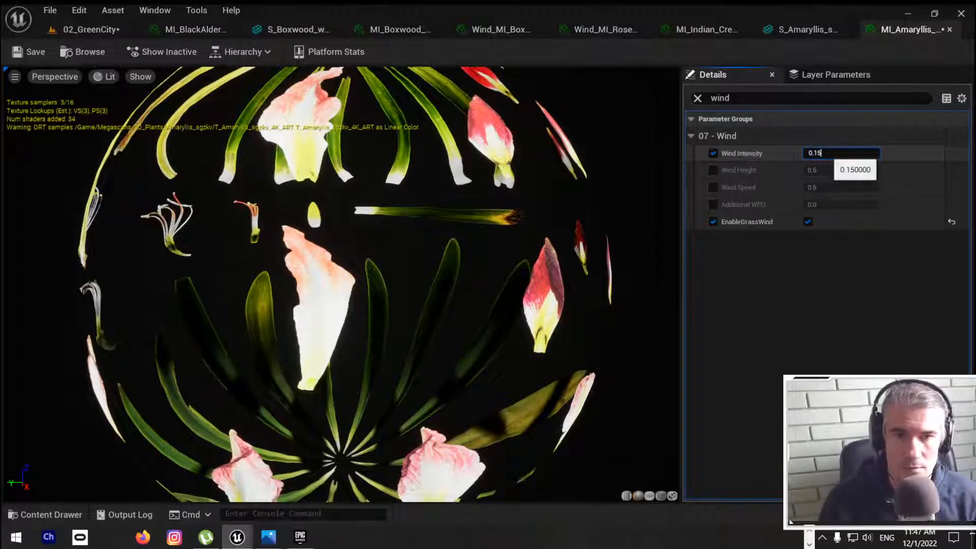
text(0.08)
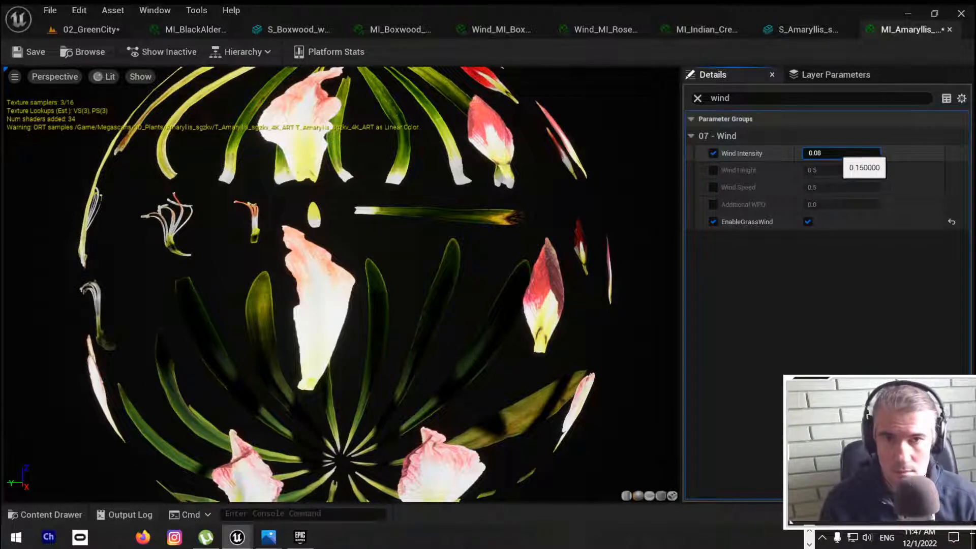
key(Return)
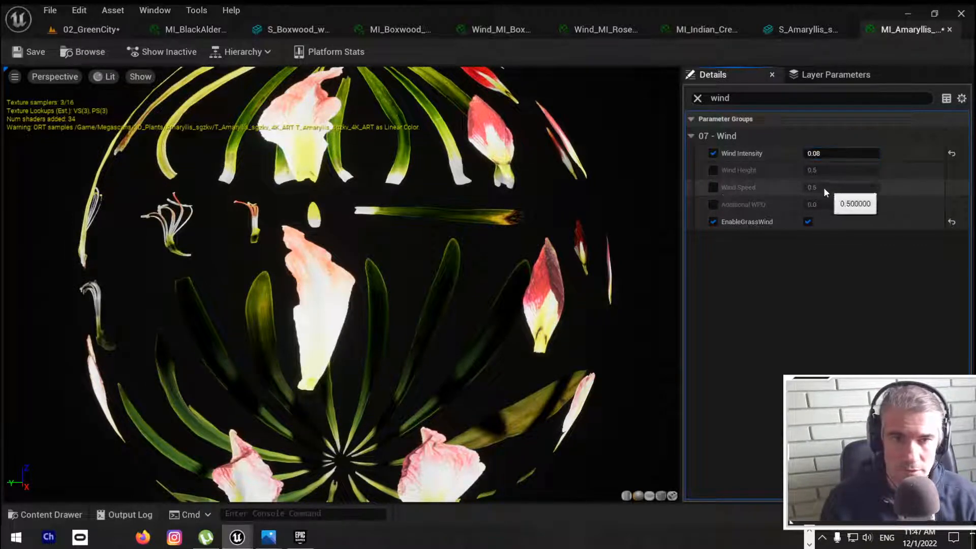
click(713, 187)
click(822, 187)
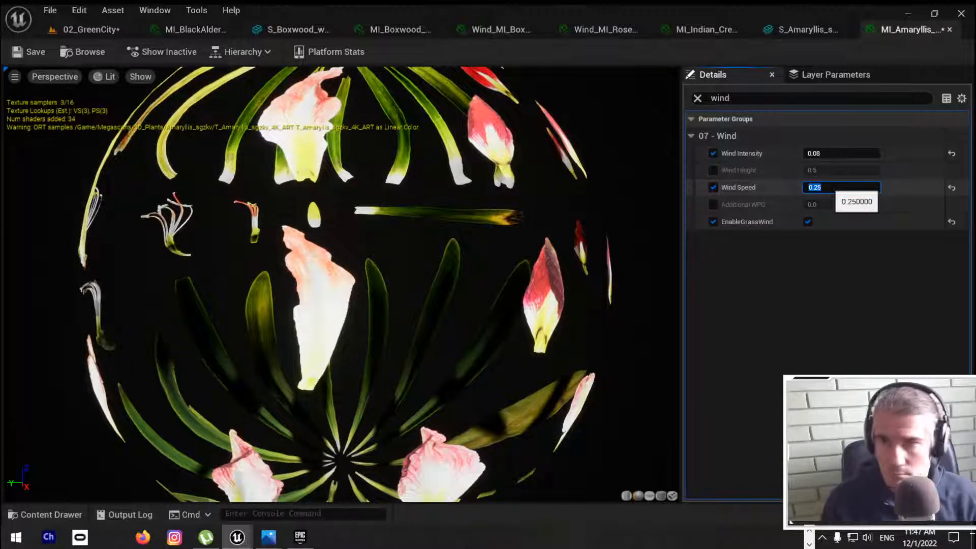
click(30, 52)
Step: Save the 02_GreenCity level with the amaryllis in a full-screen viewport, and play the level to check the plant's wind motion
click(77, 31)
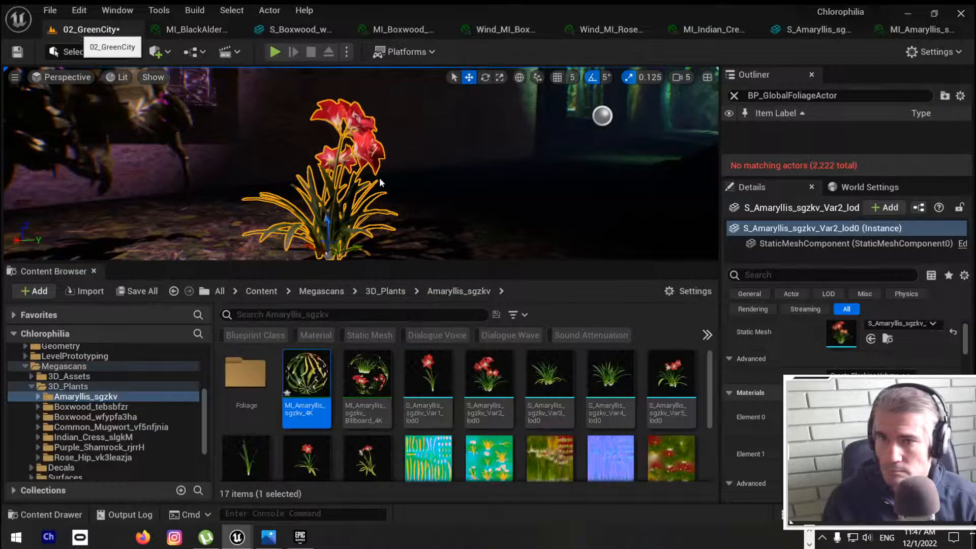
right_drag(379, 183, 361, 185)
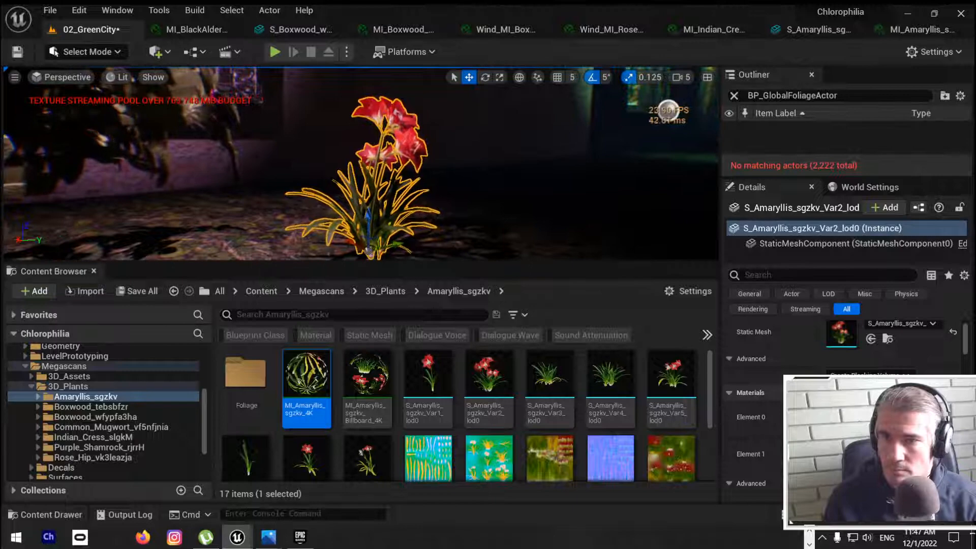
key(F11)
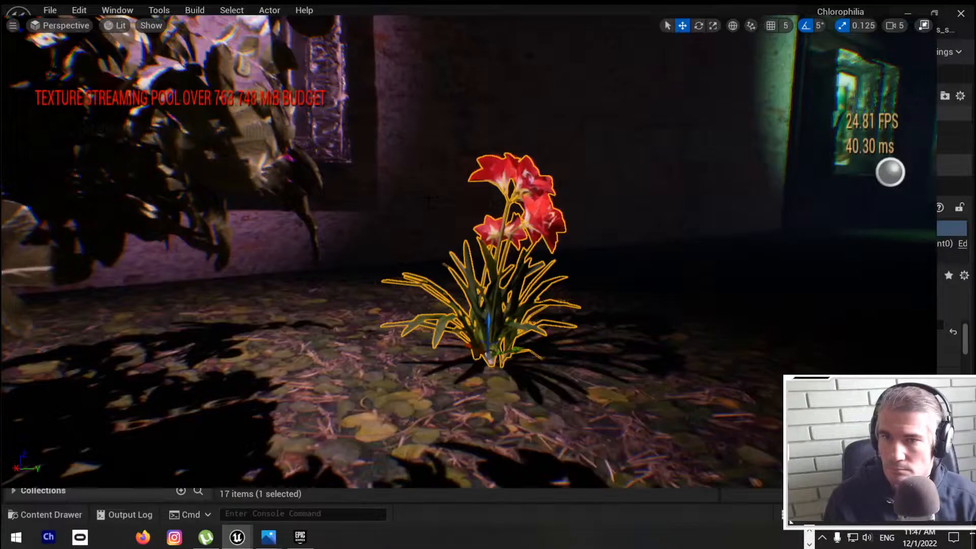
right_drag(421, 199, 412, 207)
key(ctrl+s)
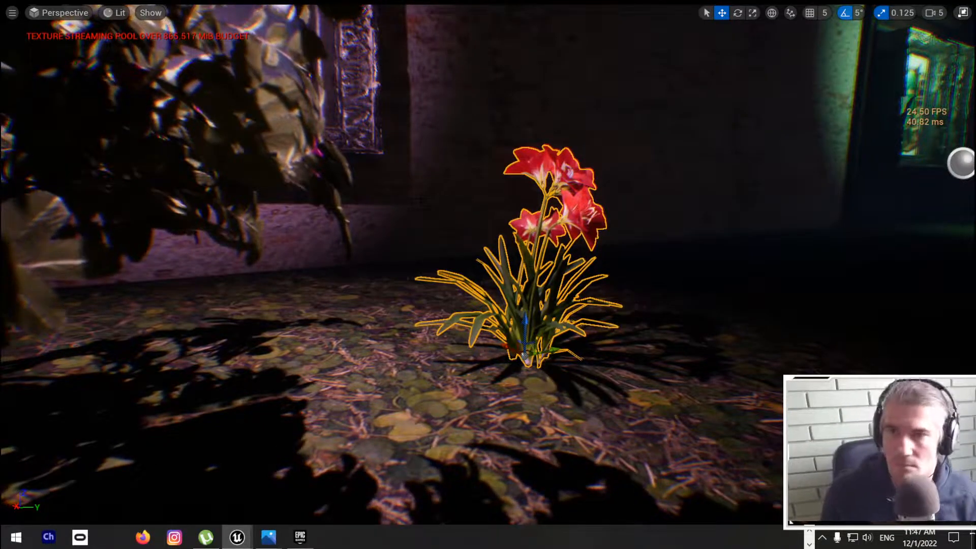
key(alt+p)
click(421, 176)
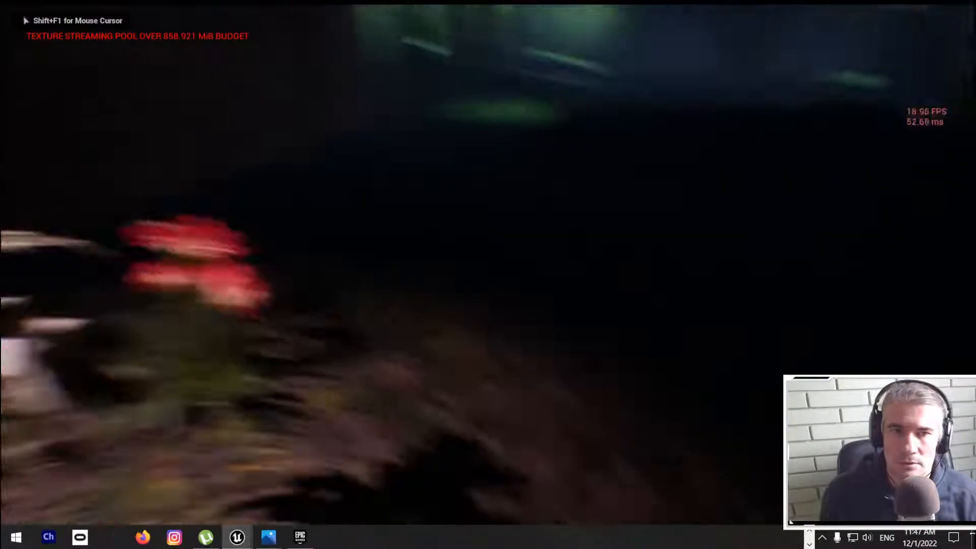
Step: Walk through the playing 02_GreenCity level past the houses and plants to check the wind motion, and stop playing
key(w)
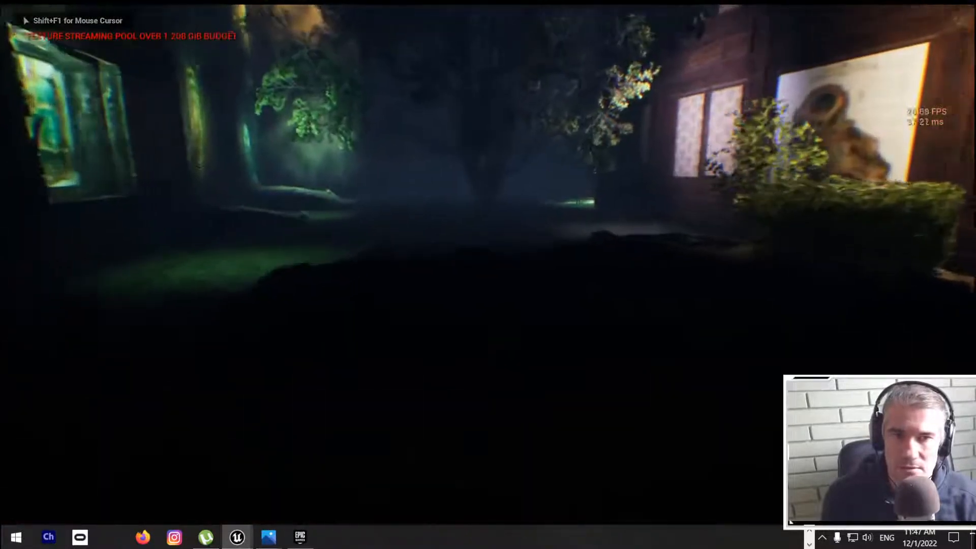
key(w)
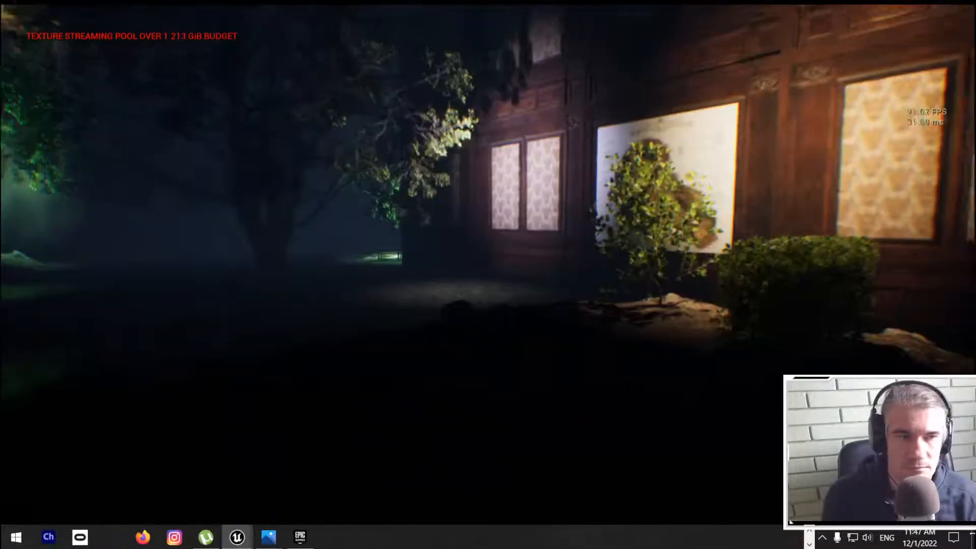
key(w)
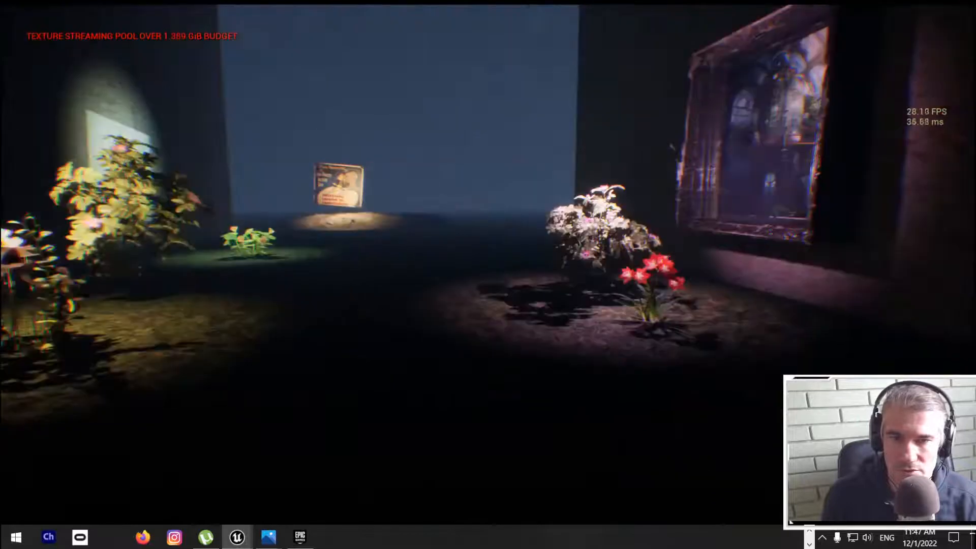
key(Escape)
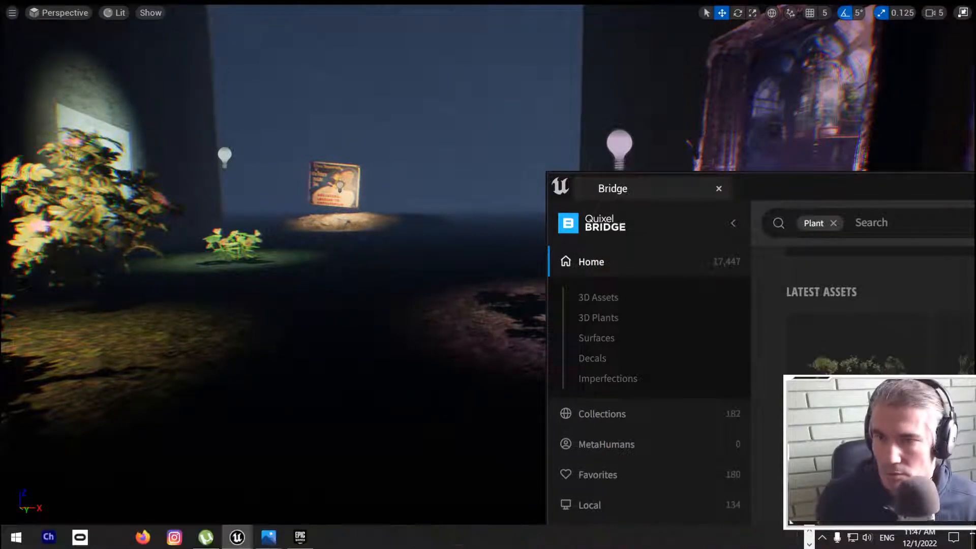
Step: Move the Bridge window clear of the viewport, face the flower beds, and briefly play the level again to check the plants
right_drag(284, 284, 305, 313)
drag(874, 192, 975, 193)
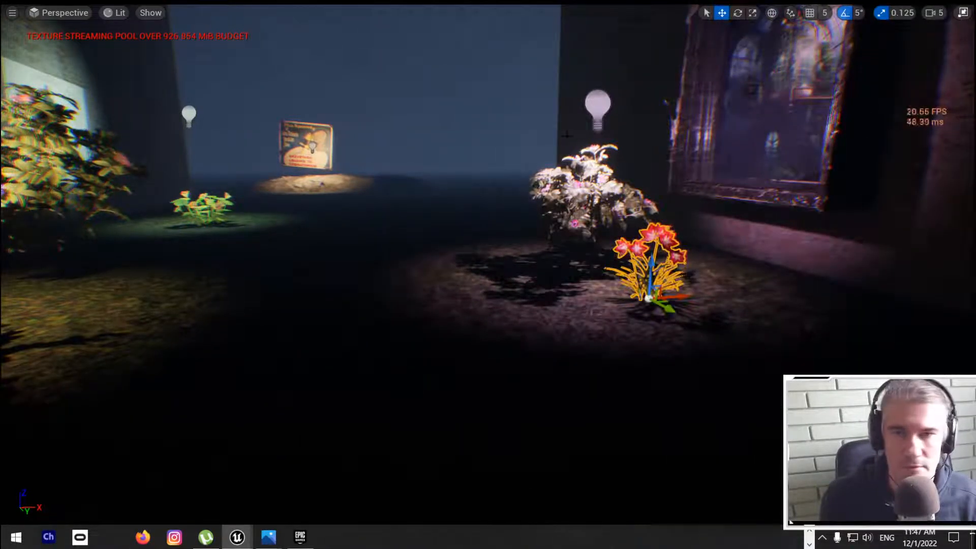
right_drag(454, 159, 408, 135)
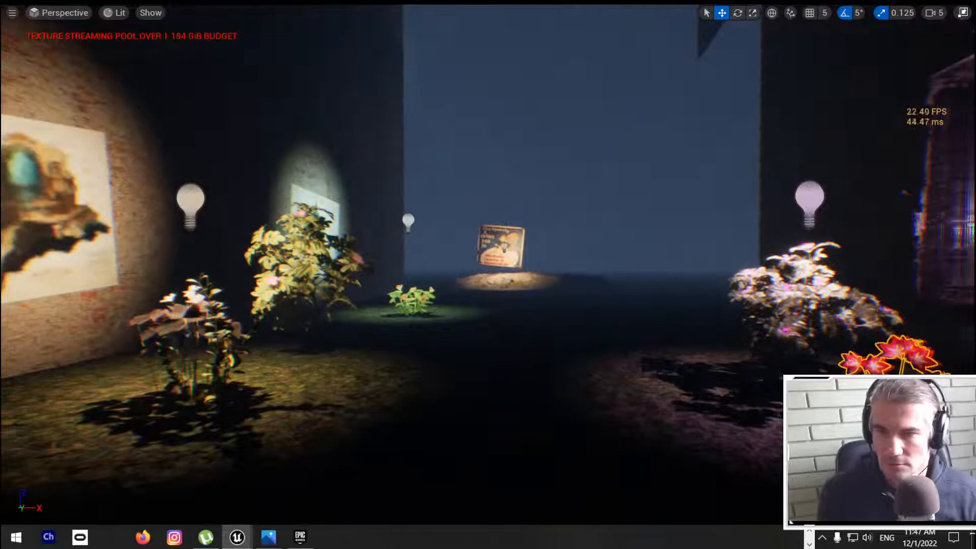
key(alt+p)
click(453, 169)
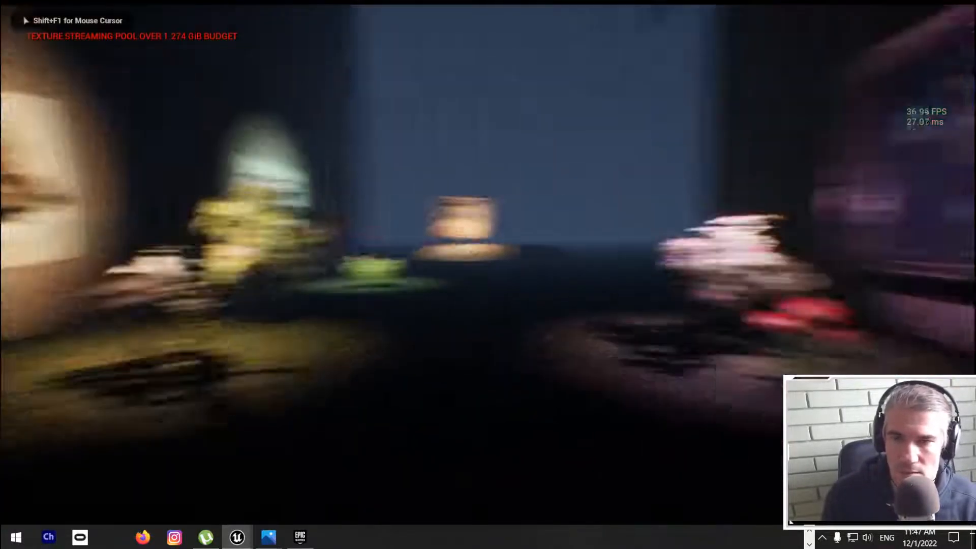
key(Escape)
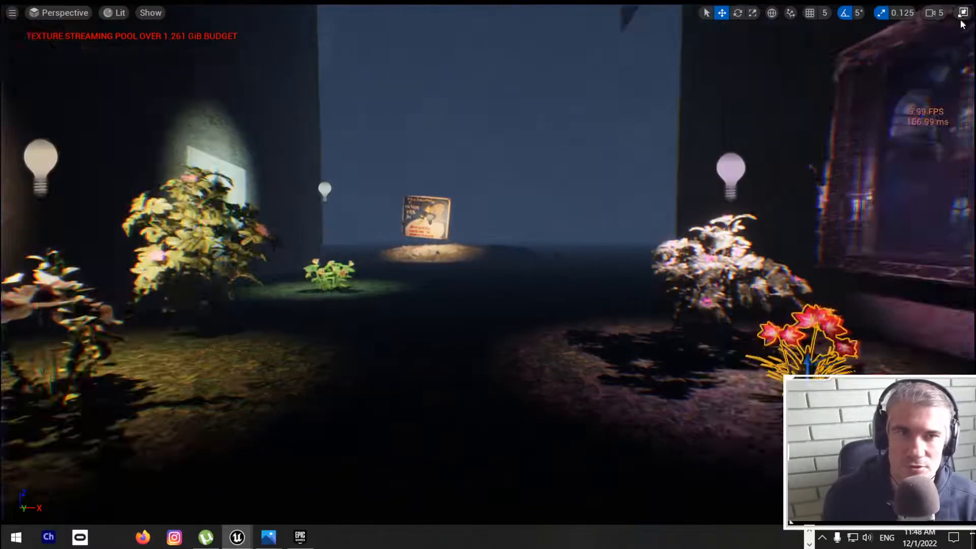
Step: Restore the full editor layout, close every other asset editor except 02_GreenCity, and save the level
click(962, 14)
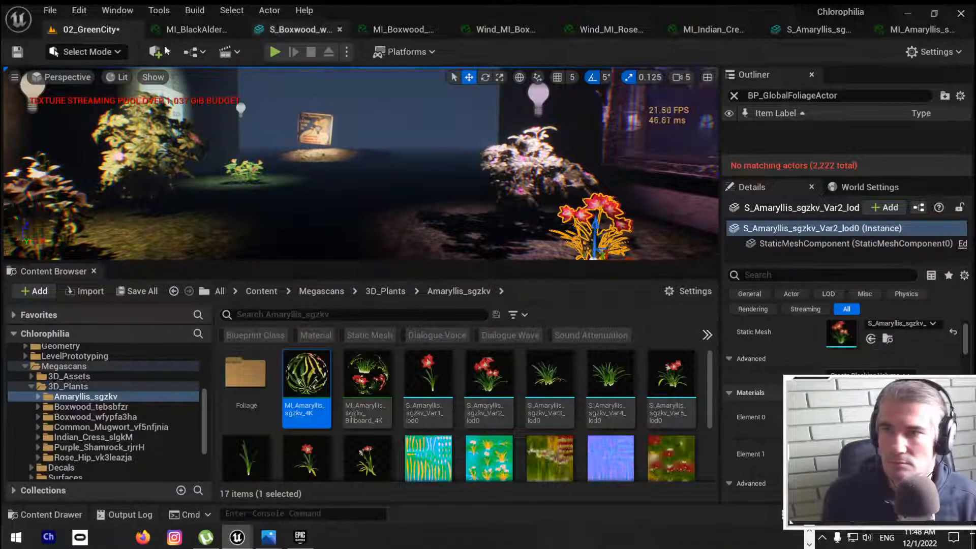
right_click(96, 32)
click(171, 102)
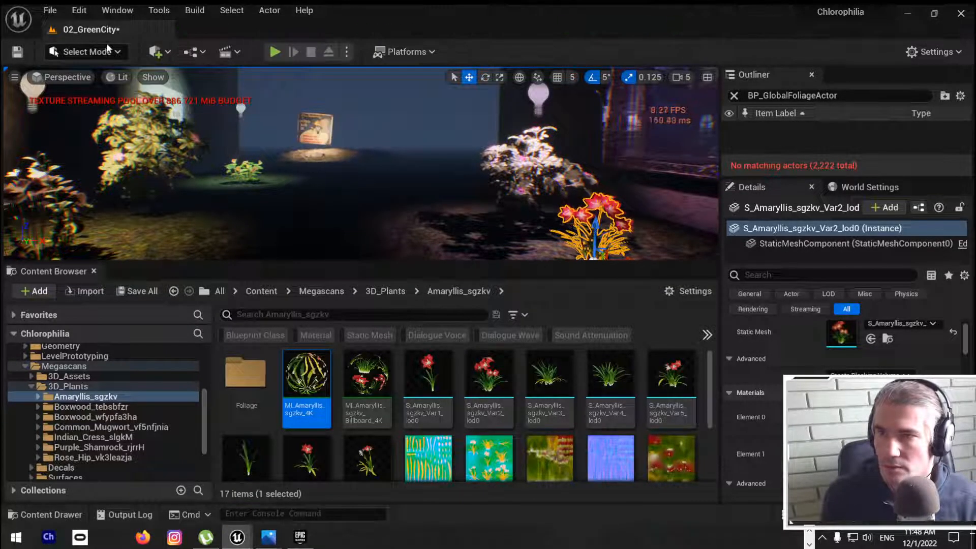
key(ctrl+s)
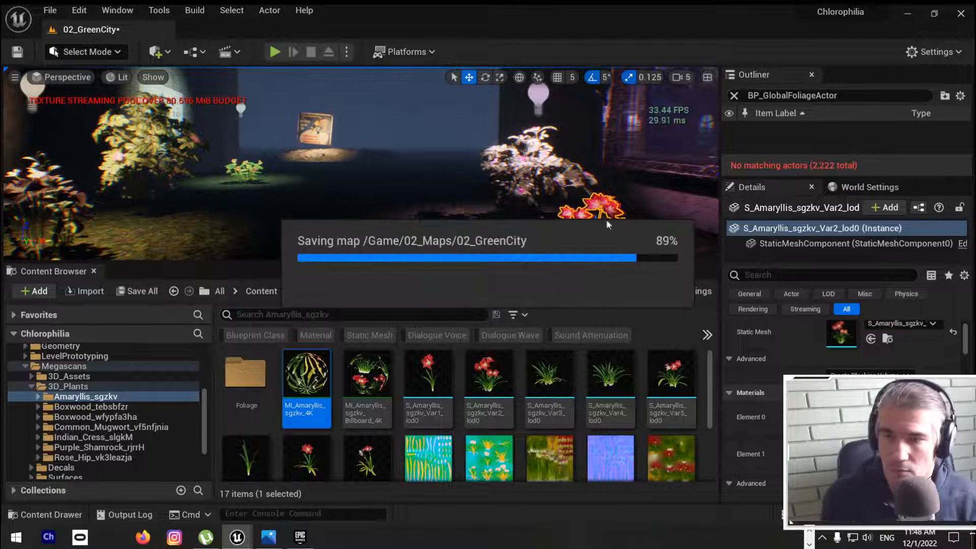
Step: Switch to Chrome and close the Quixel trees wind tutorial, the "ue5 wind for trees" search and the Stream Labs audio sync video
key(alt+Tab)
click(571, 224)
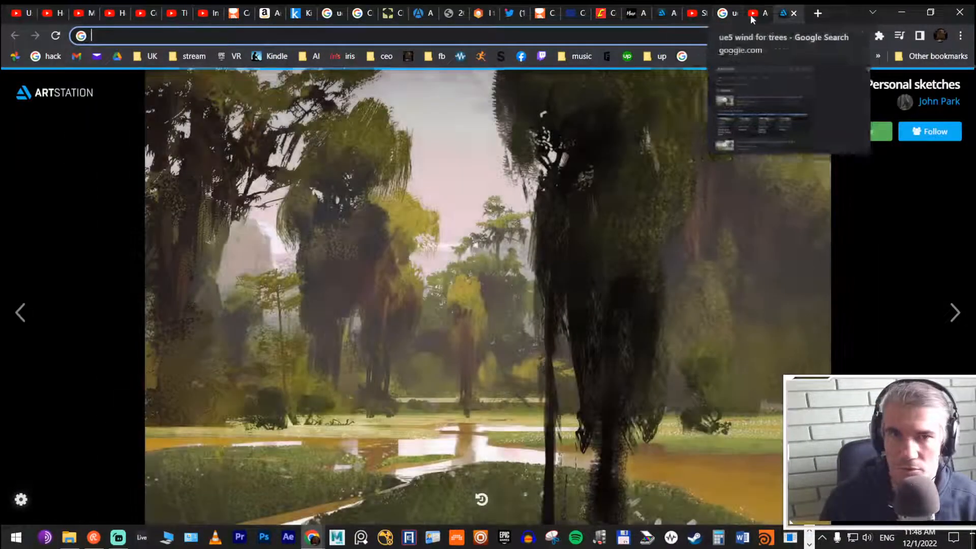
click(754, 14)
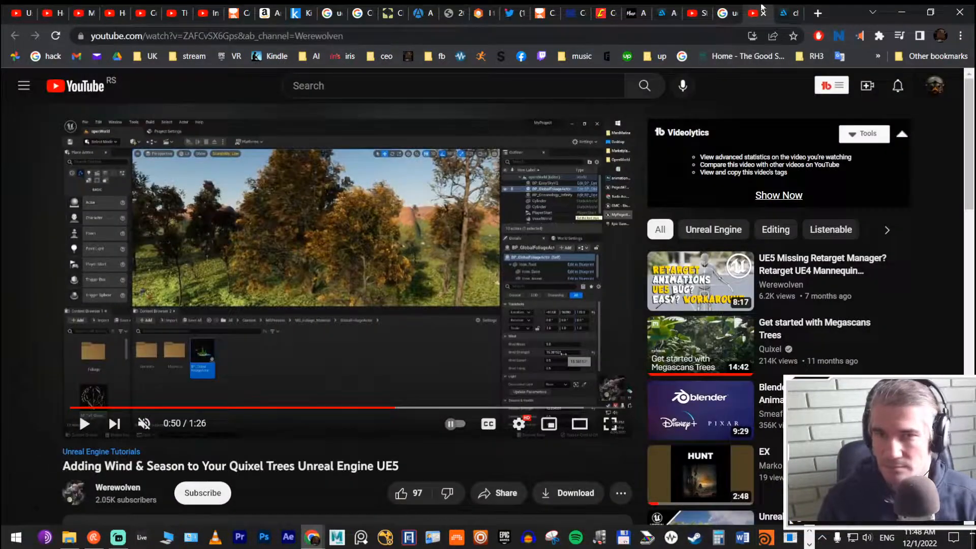
click(762, 11)
click(734, 13)
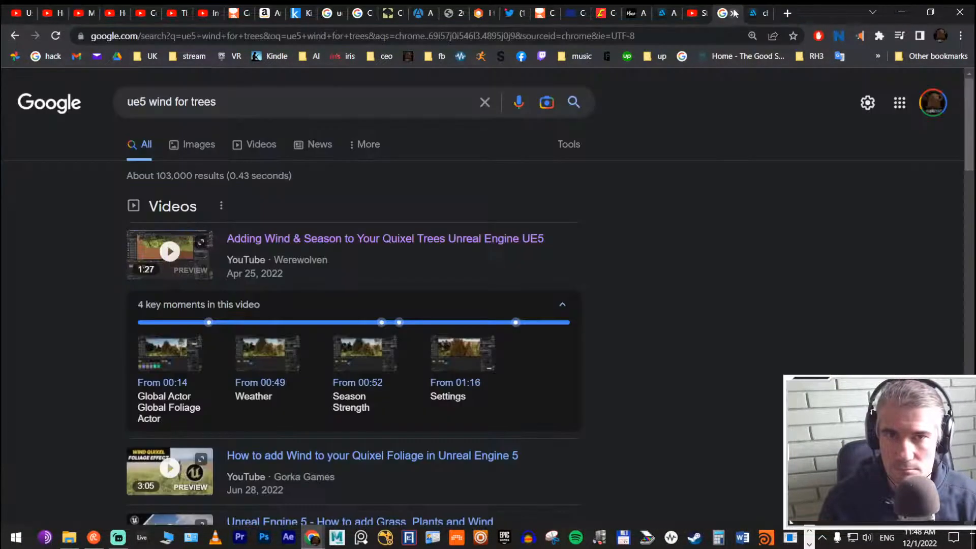
click(733, 14)
click(699, 14)
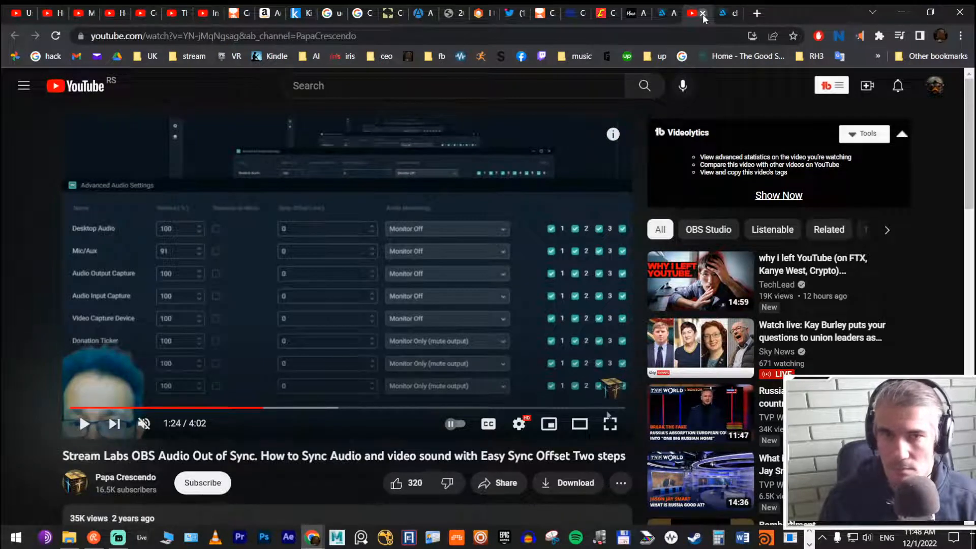
click(703, 14)
Step: Close the older ArtStation page and the Muse by Clio article on the AI-made comic book
click(666, 13)
click(672, 14)
click(635, 14)
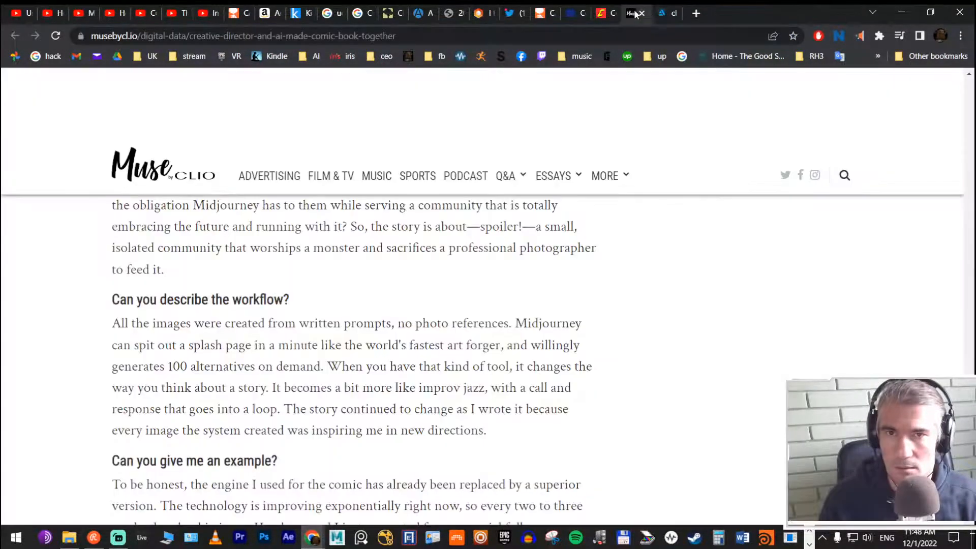
click(641, 14)
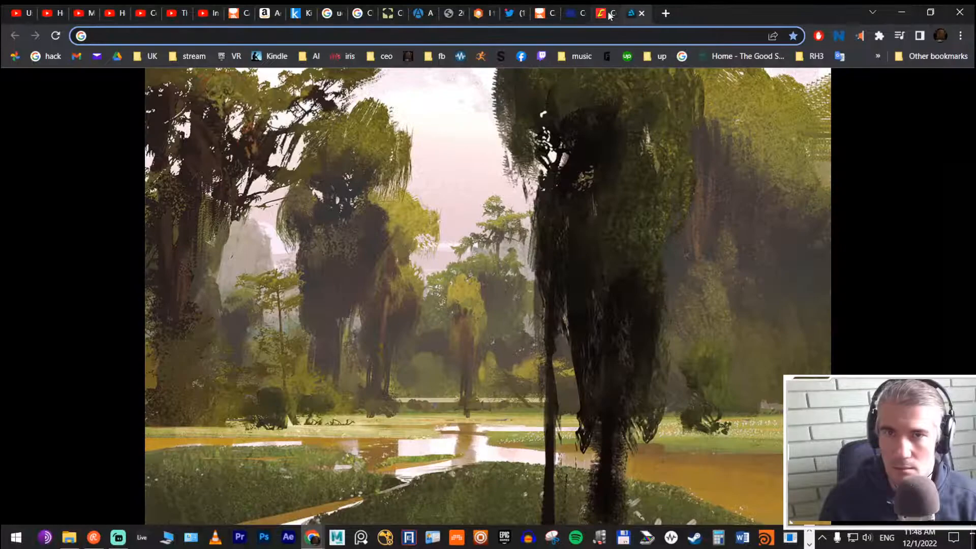
Step: Examine Comichron's yearly comic book sales and its 2021 industry-wide report, and close the page
click(622, 13)
scroll(567, 173, down, 18)
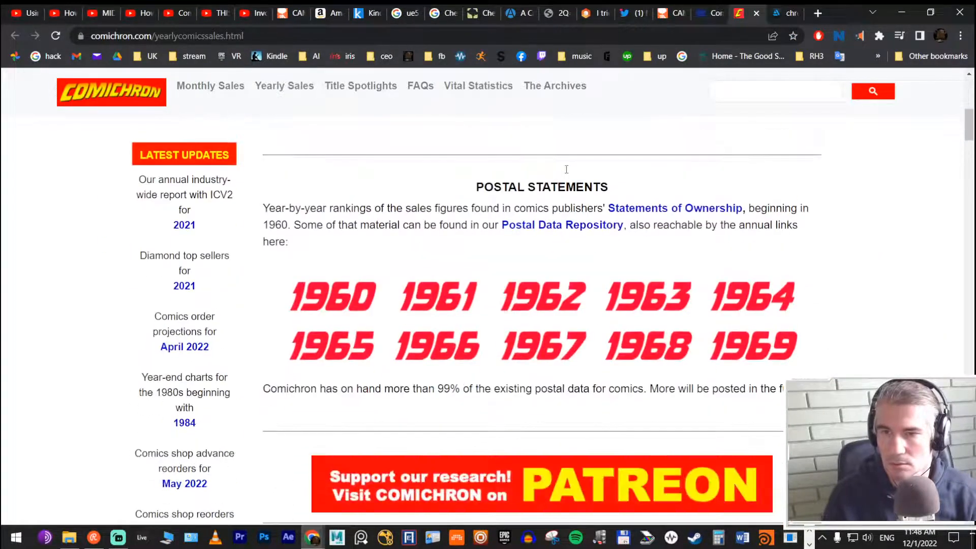
scroll(568, 171, up, 18)
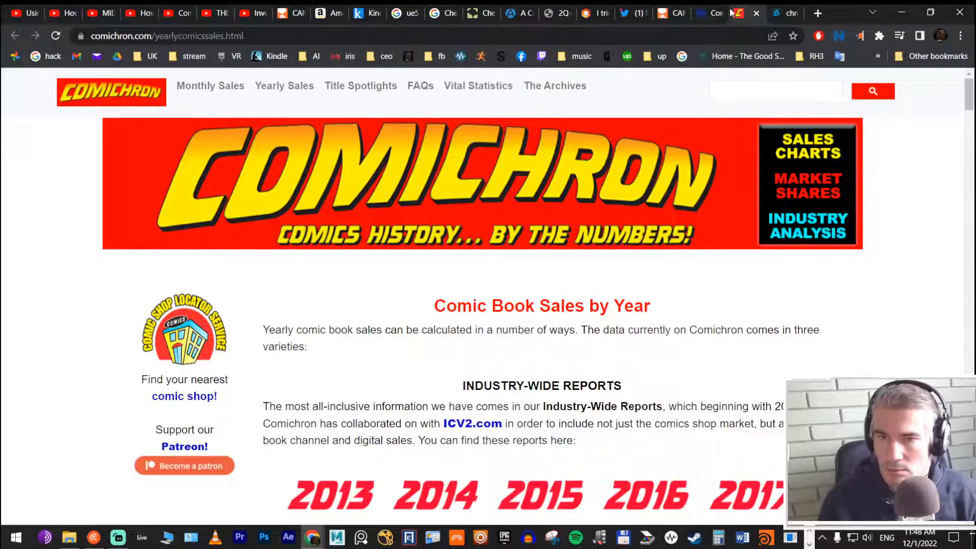
scroll(624, 215, down, 13)
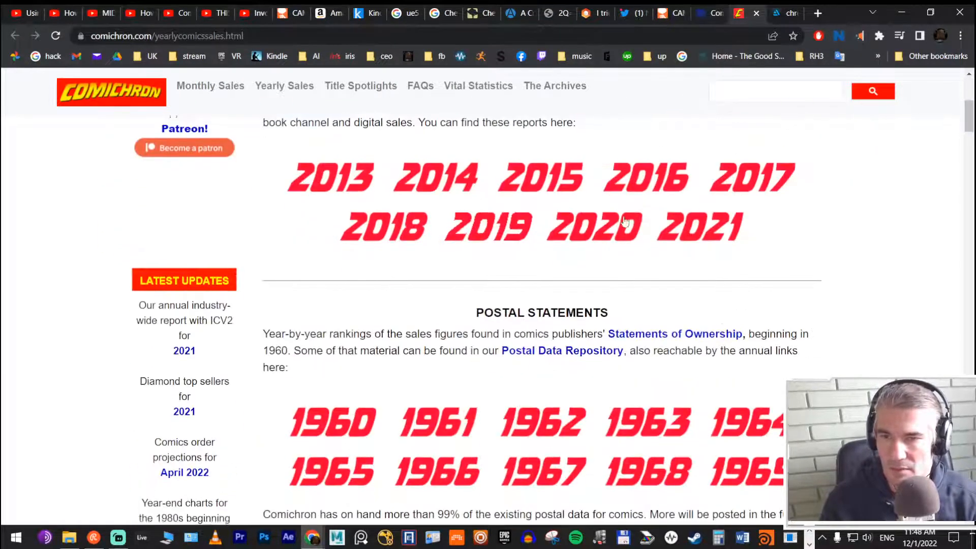
scroll(624, 216, up, 7)
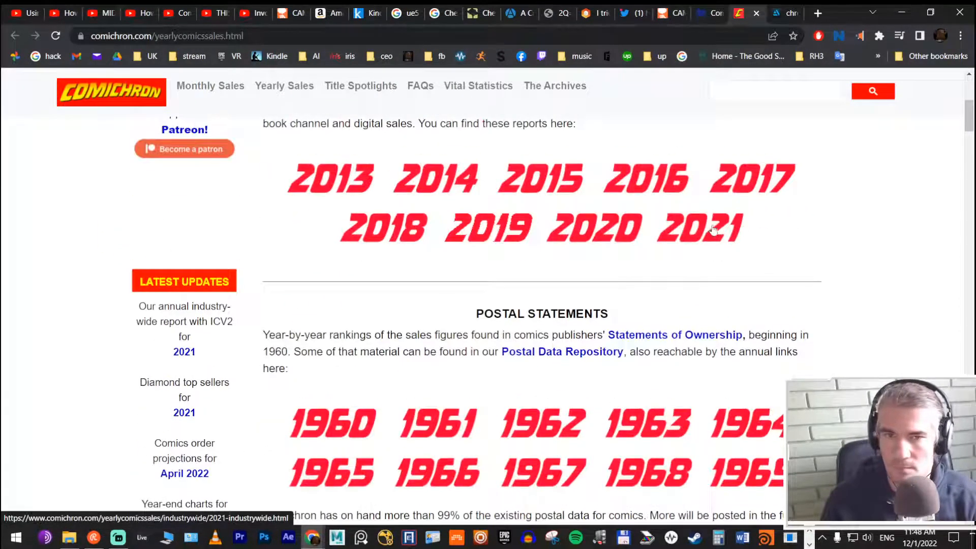
scroll(645, 214, down, 10)
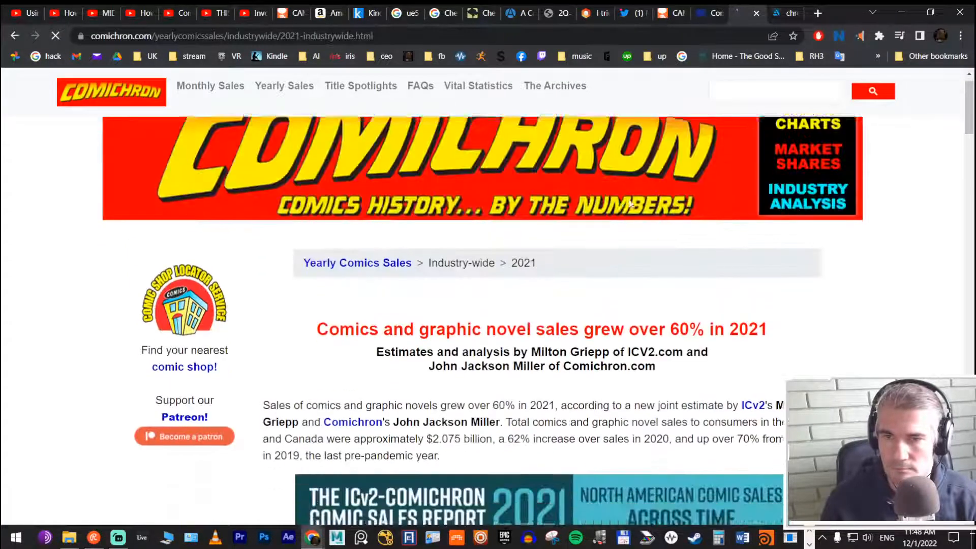
scroll(630, 190, down, 5)
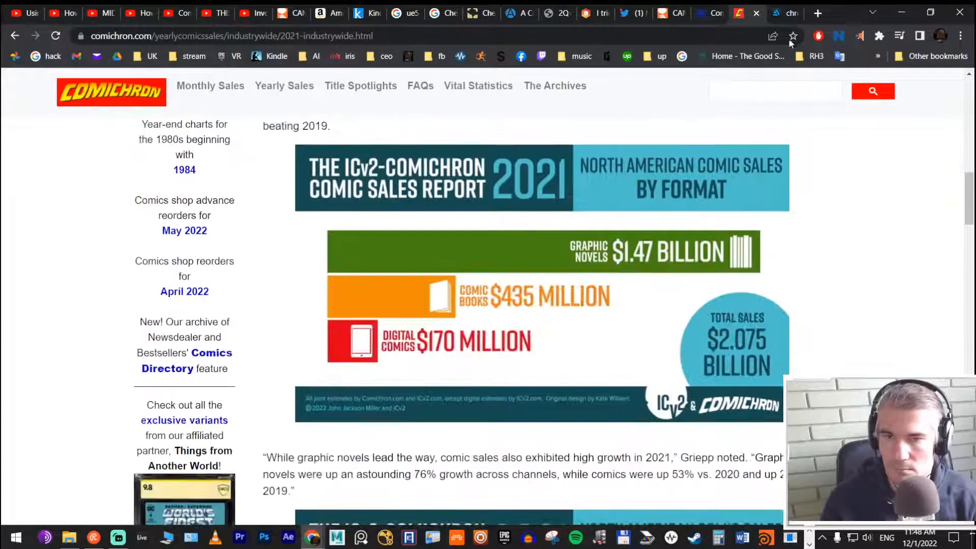
click(757, 13)
Step: Close the WordsRated comic book sales page and Campfire's Summer Island comics page
click(709, 14)
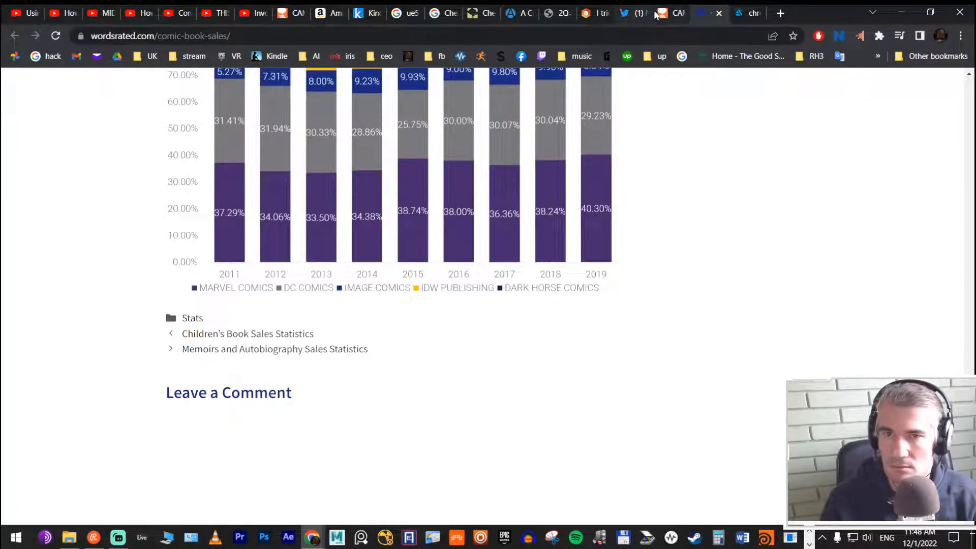
scroll(613, 208, up, 7)
click(754, 14)
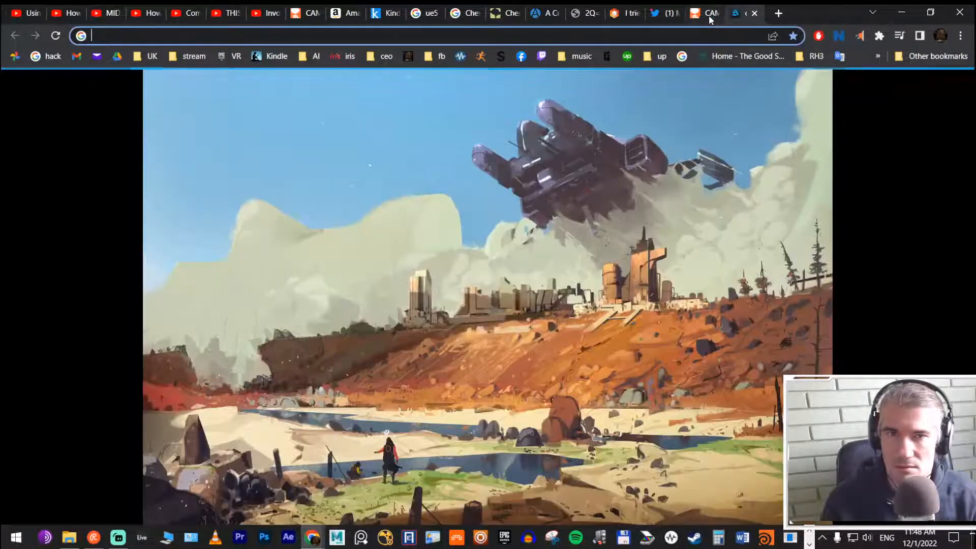
click(706, 14)
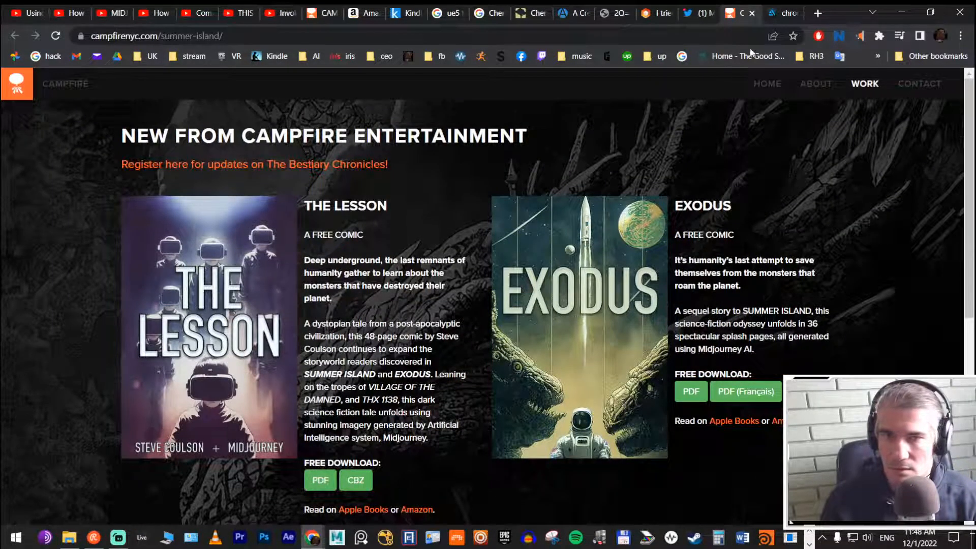
click(753, 14)
Step: Follow the Summer Island comic creator on Twitter, and search Twitter for "ai comic" to browse the top tweets
click(704, 14)
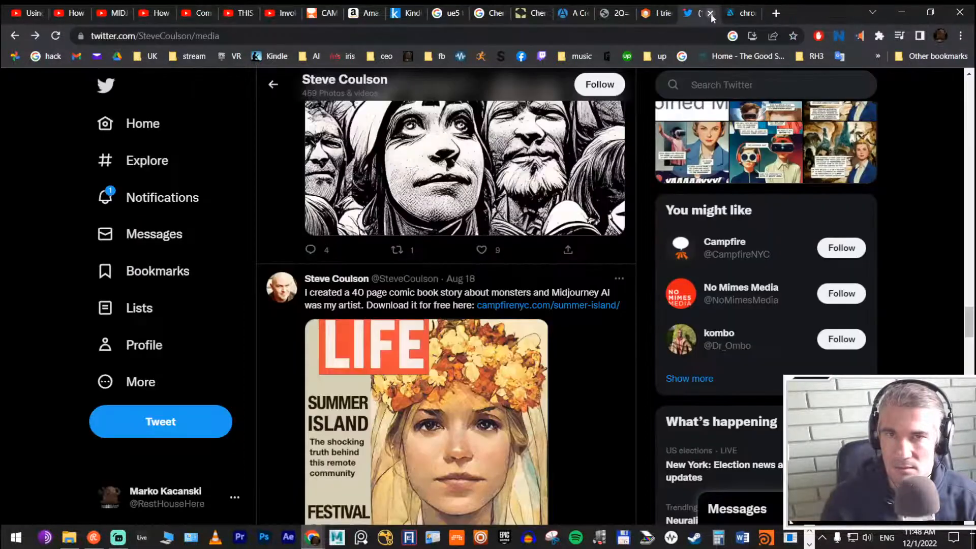
scroll(548, 163, up, 10)
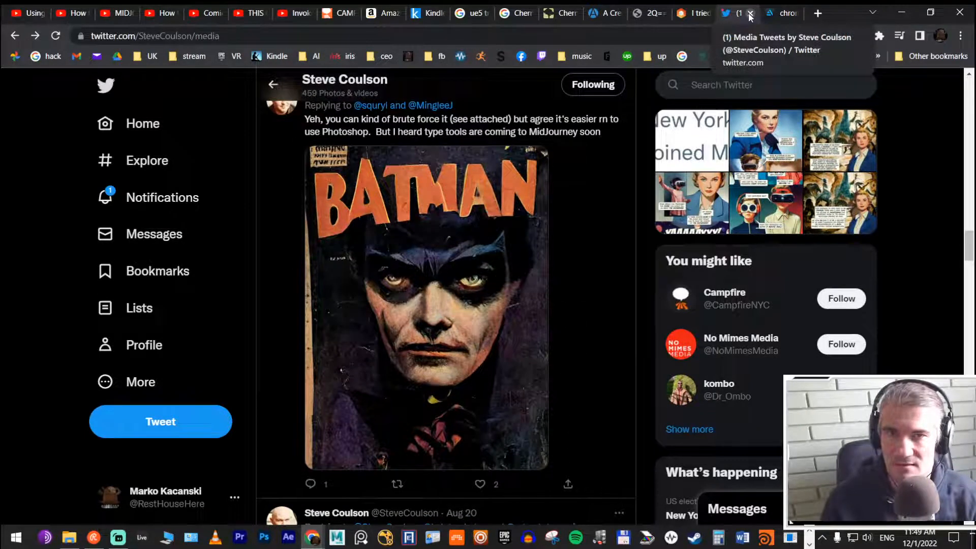
click(751, 84)
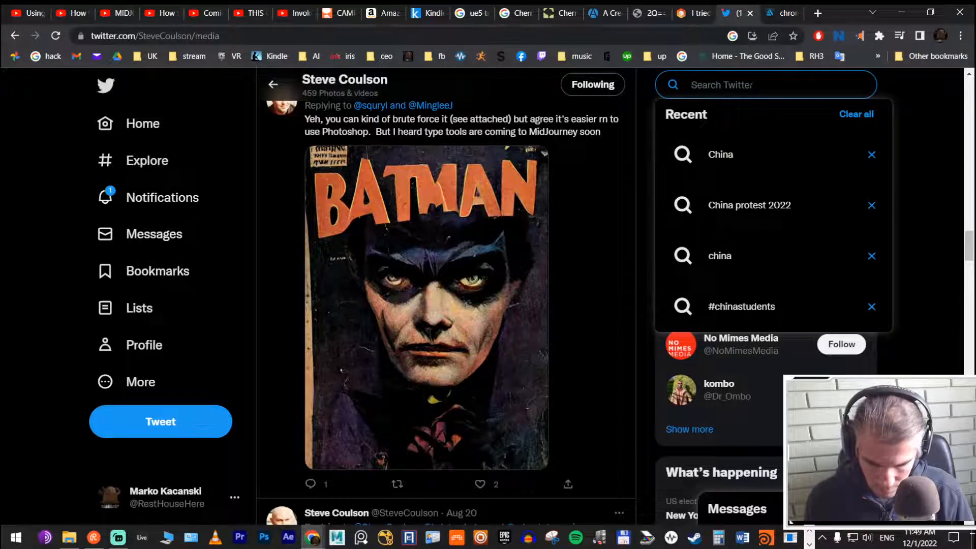
text(ai co)
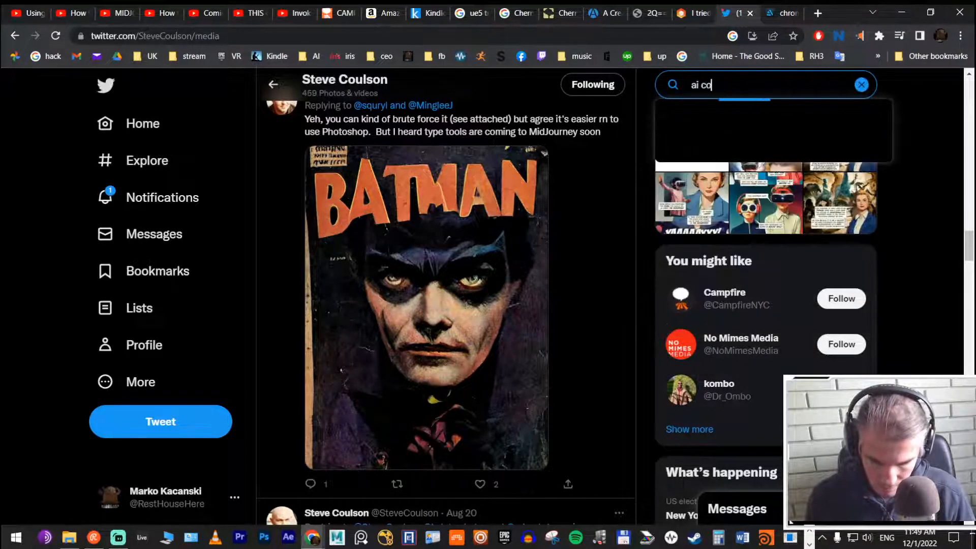
text(mic)
key(Return)
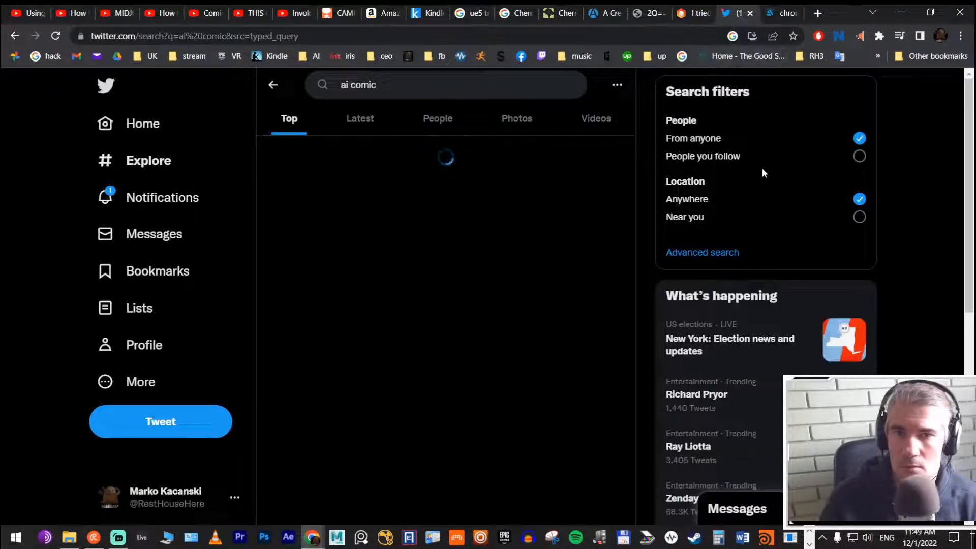
scroll(559, 203, down, 10)
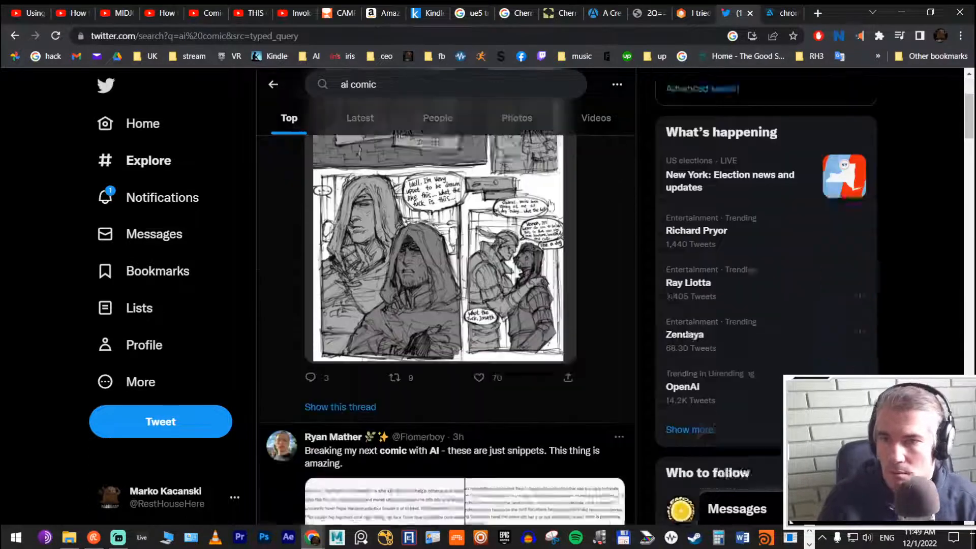
scroll(561, 193, down, 20)
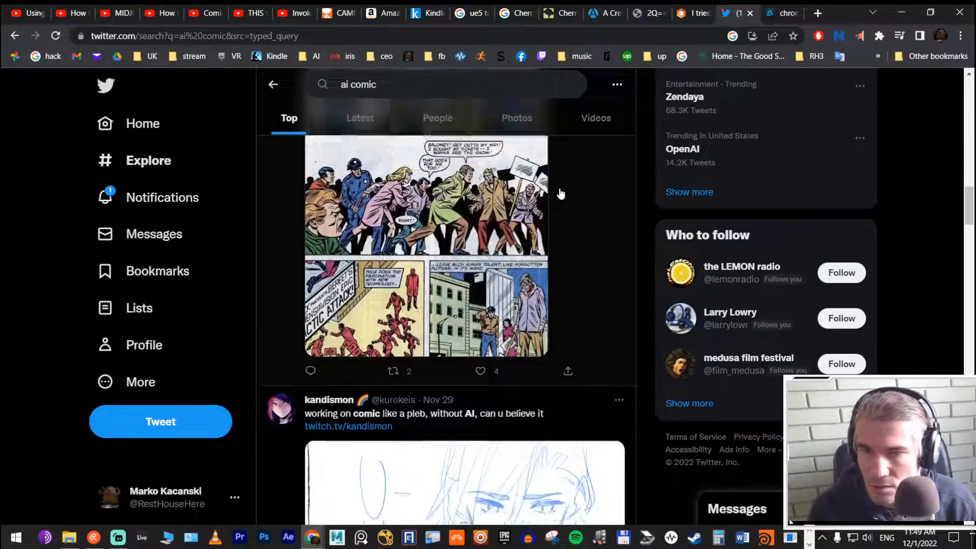
scroll(560, 193, down, 15)
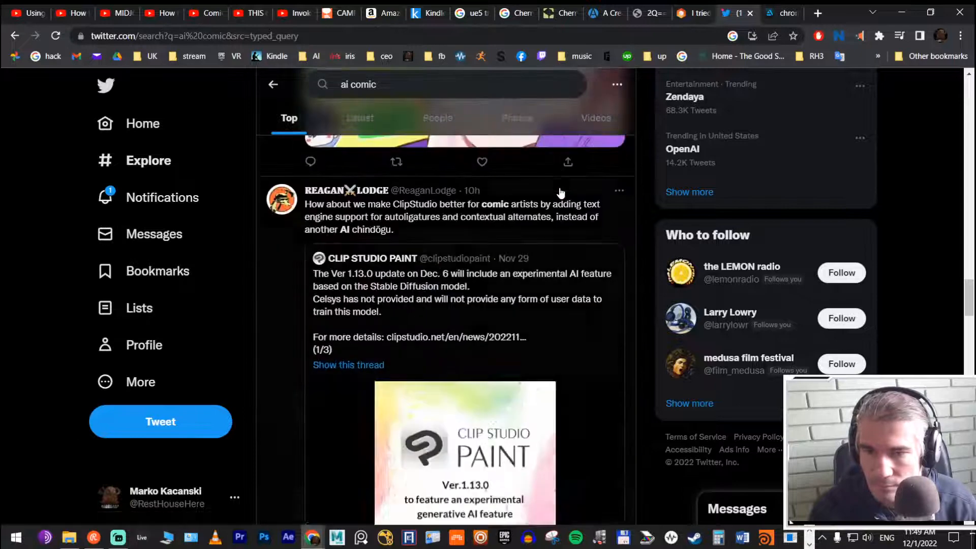
Step: Examine the Rubik's Code article on recreating a comic book with Midjourney and Alan Moore's script, dismissing the course offer
click(690, 11)
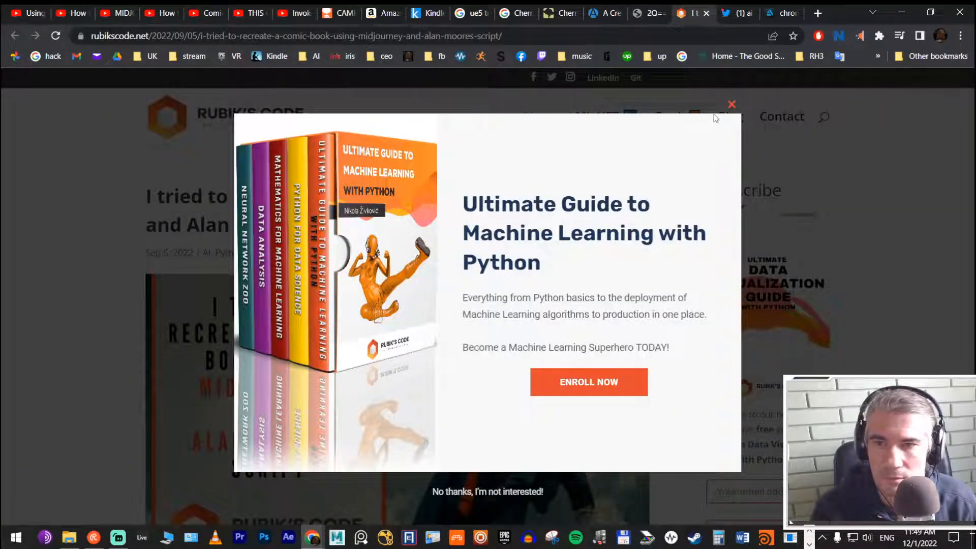
click(730, 106)
scroll(583, 153, down, 12)
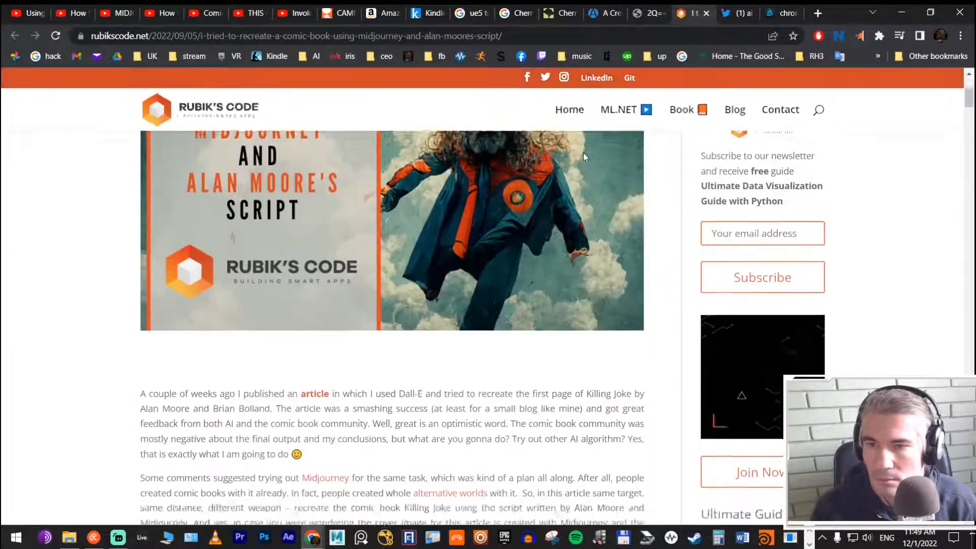
scroll(583, 245, down, 12)
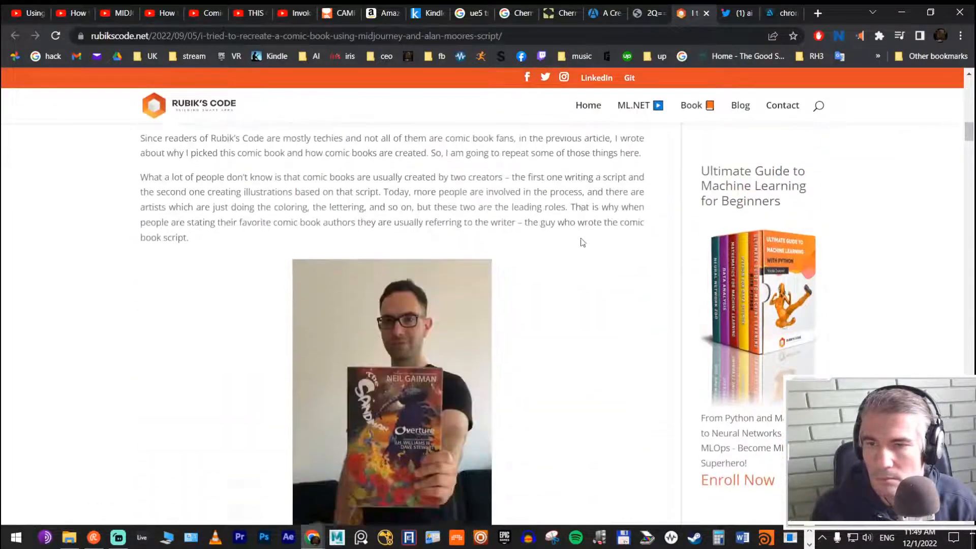
scroll(582, 242, down, 15)
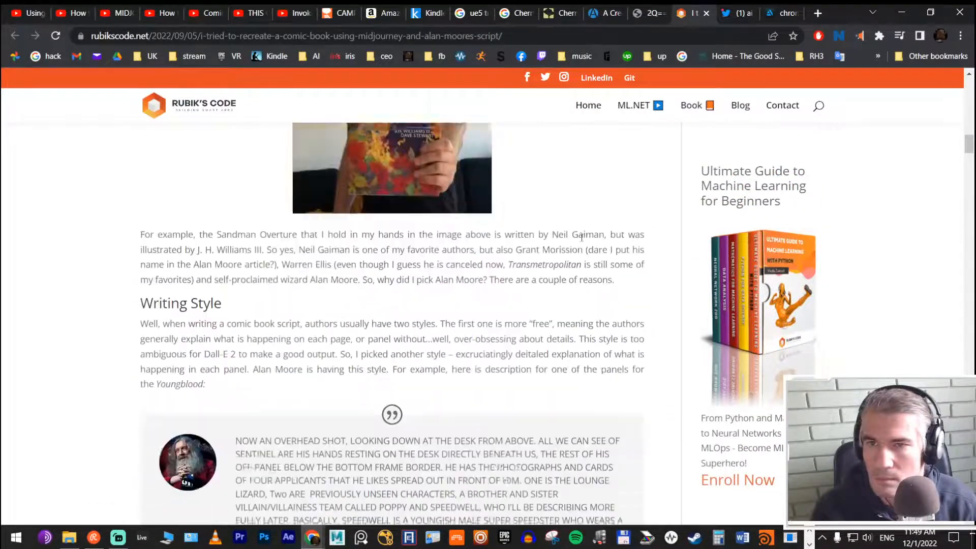
scroll(583, 242, down, 10)
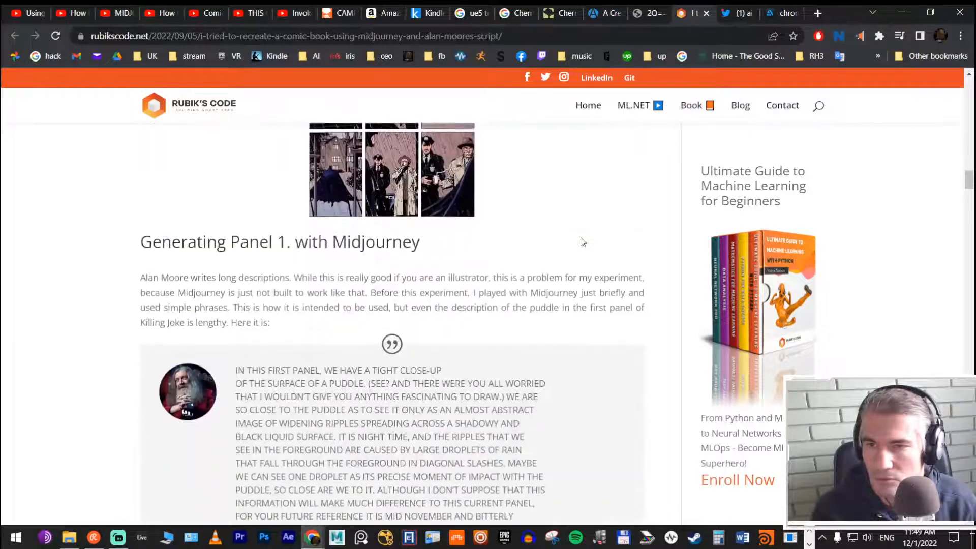
scroll(583, 242, down, 20)
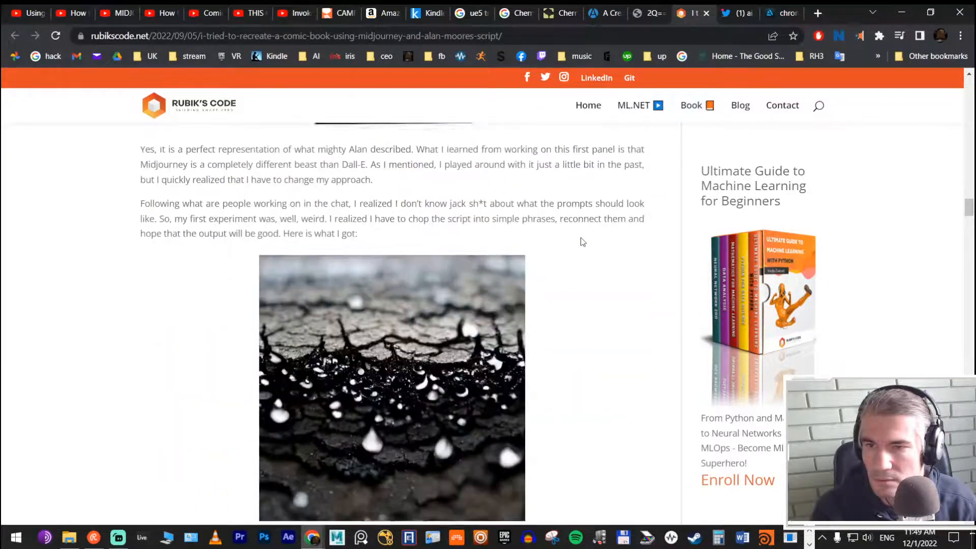
scroll(583, 242, down, 15)
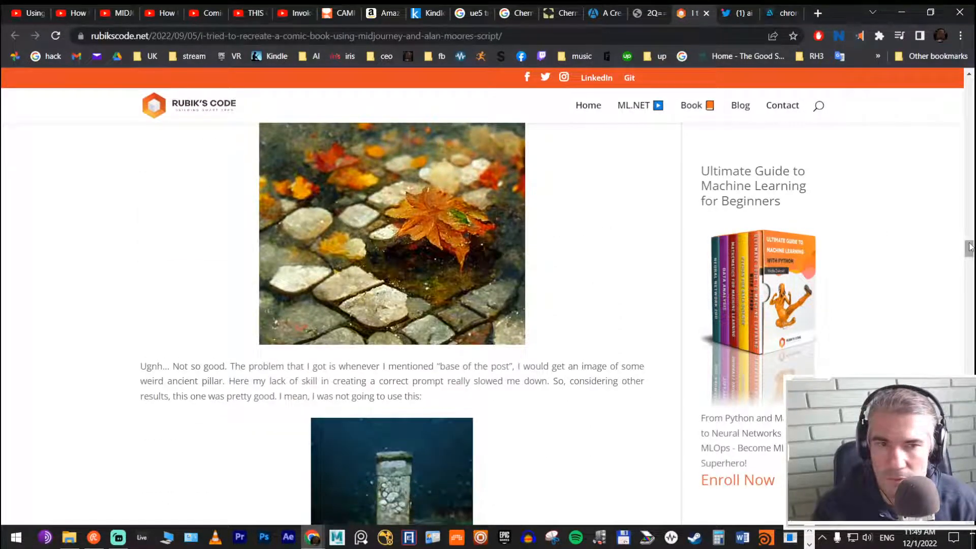
drag(969, 248, 969, 294)
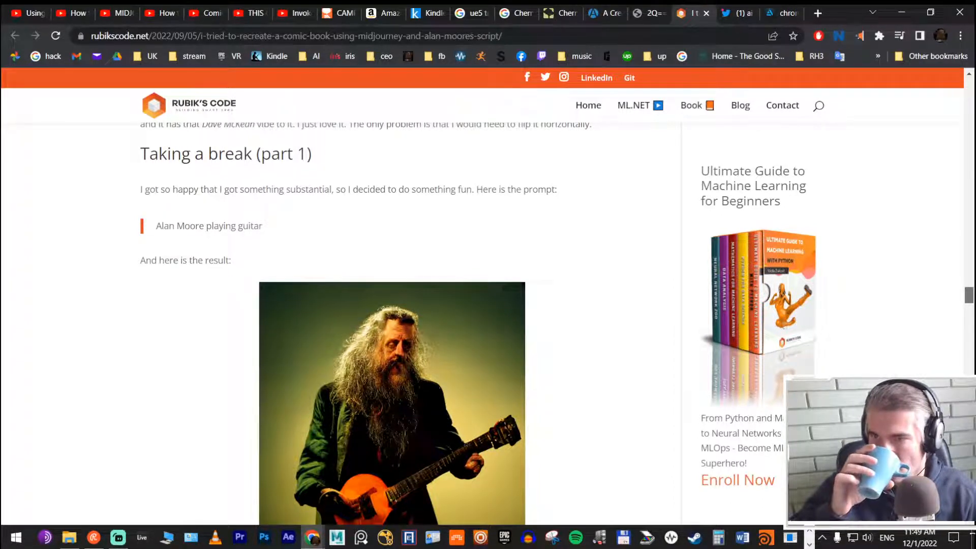
drag(970, 294, 969, 348)
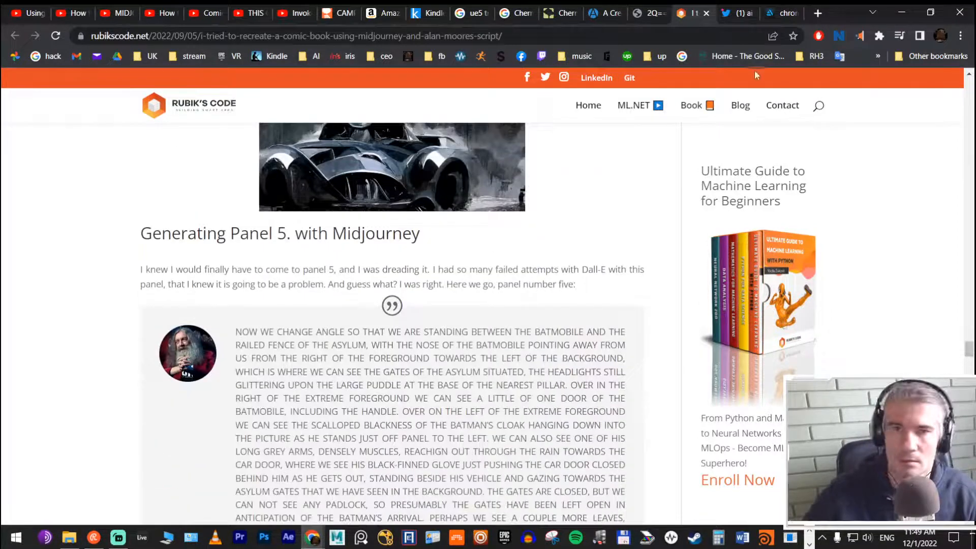
Step: Bookmark the Rubik's Code article on the Midjourney comic book and close its page
click(793, 36)
click(728, 151)
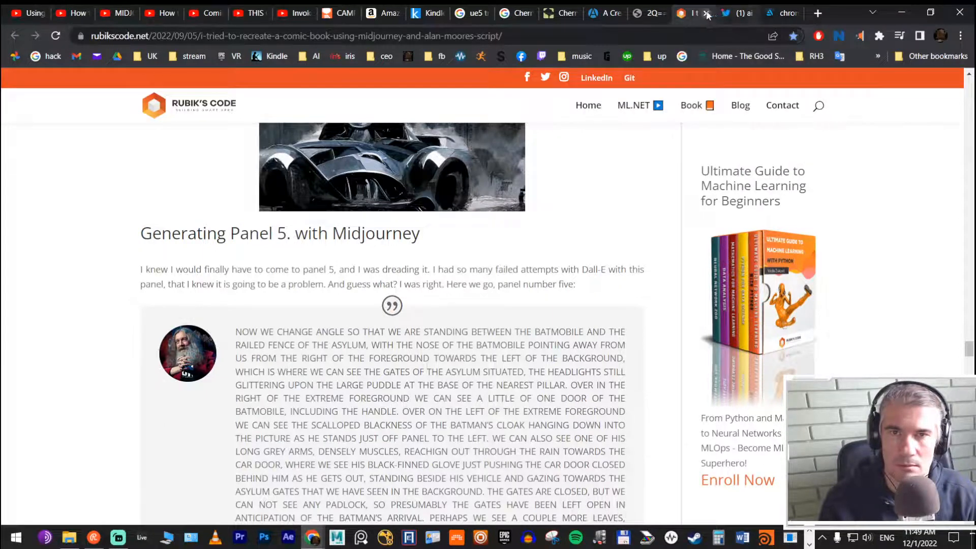
click(705, 14)
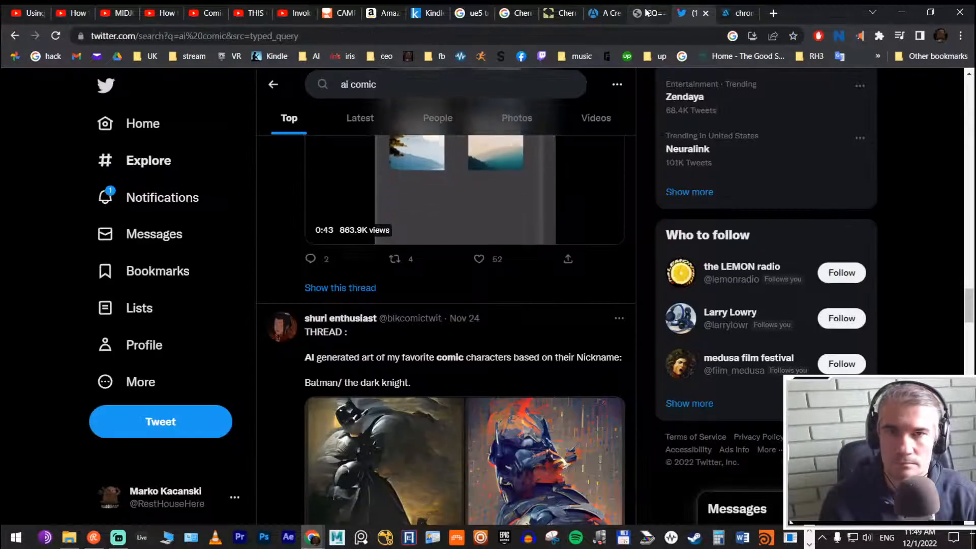
Step: Close the untitled image page, and review the AWN Midjourney creator interview from its beginning before closing it
click(650, 12)
click(661, 14)
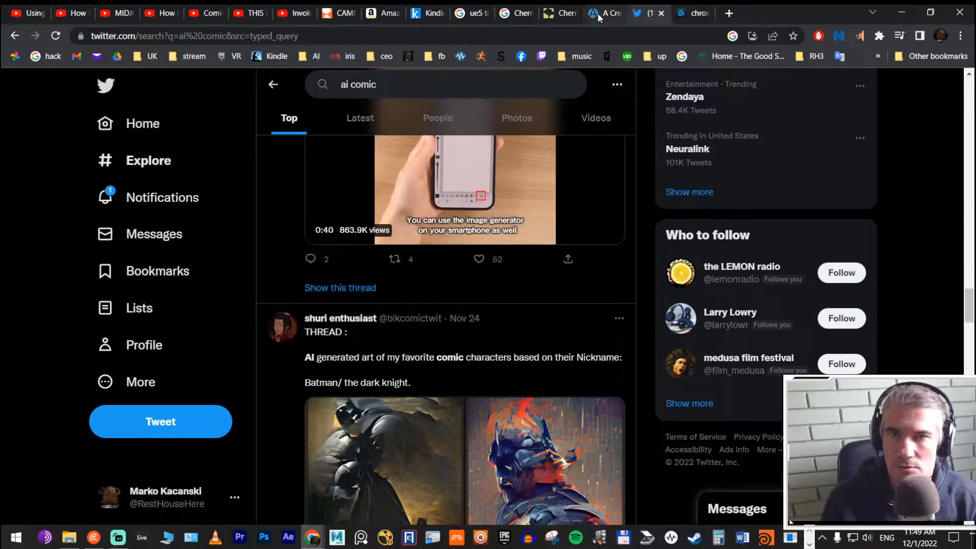
click(597, 13)
scroll(604, 107, up, 20)
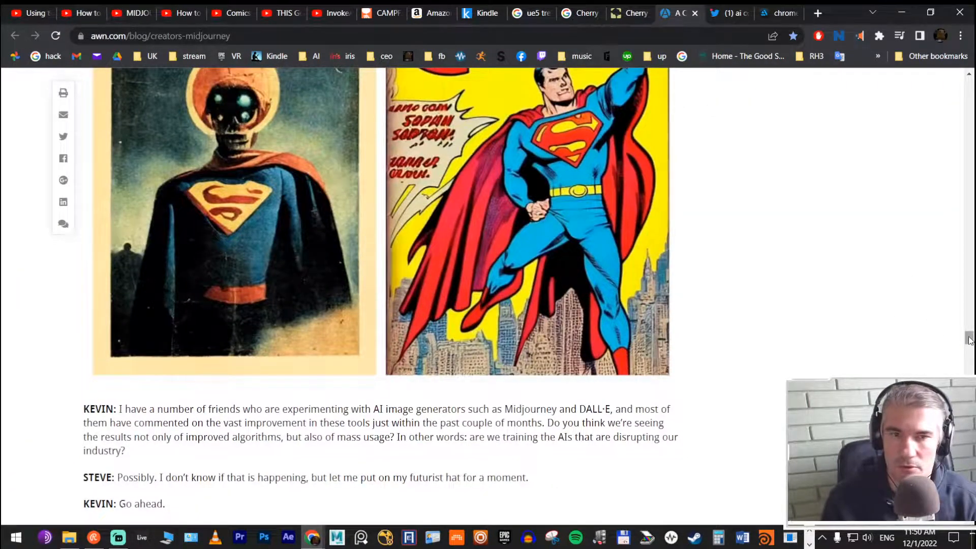
drag(969, 337, 968, 85)
drag(972, 84, 972, 154)
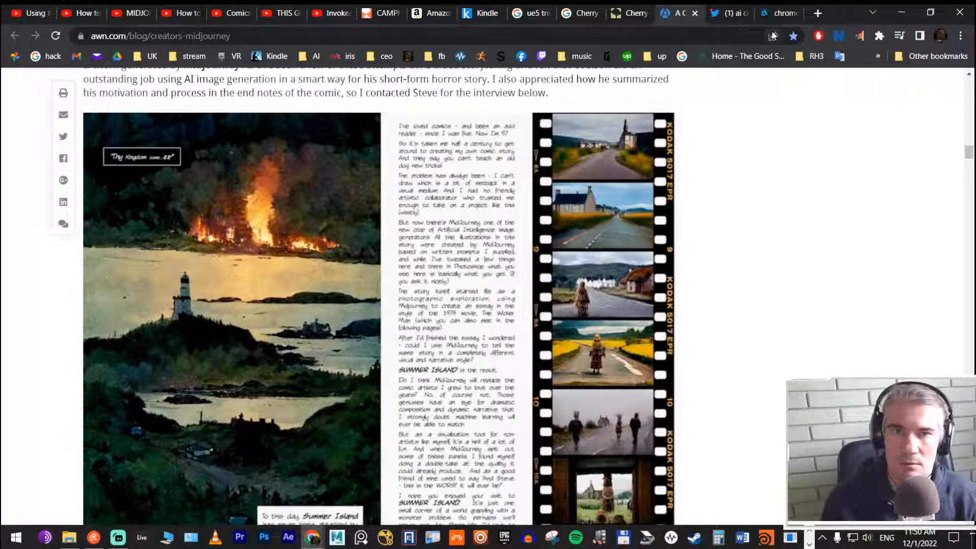
click(693, 14)
Step: Close the SpeedTree cherry tree page and the Google searches on cherry trees and UE5 trees
click(648, 19)
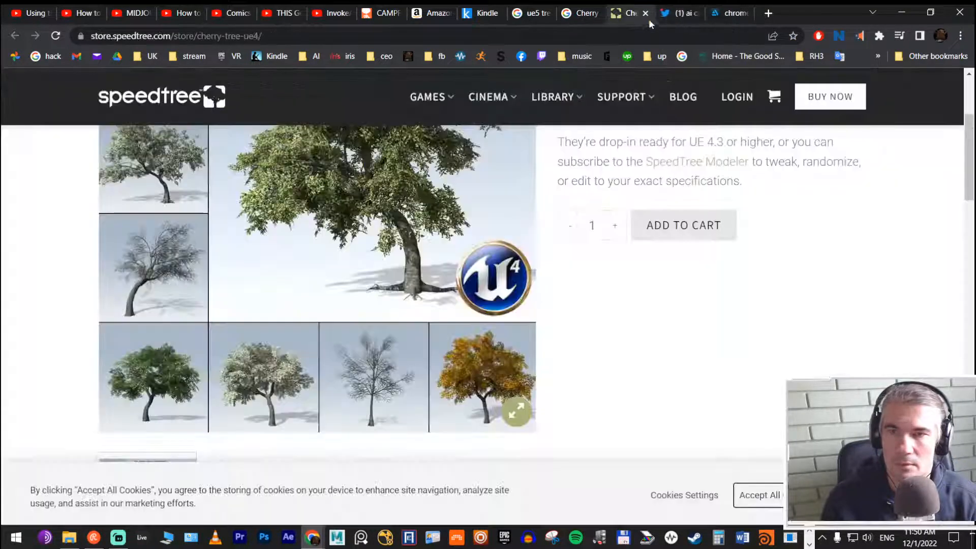
click(645, 13)
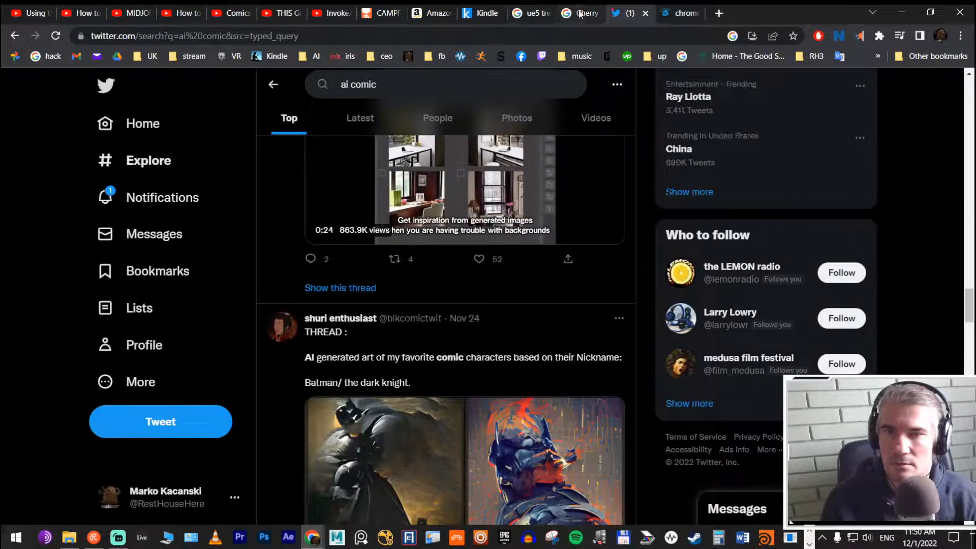
click(580, 14)
click(595, 12)
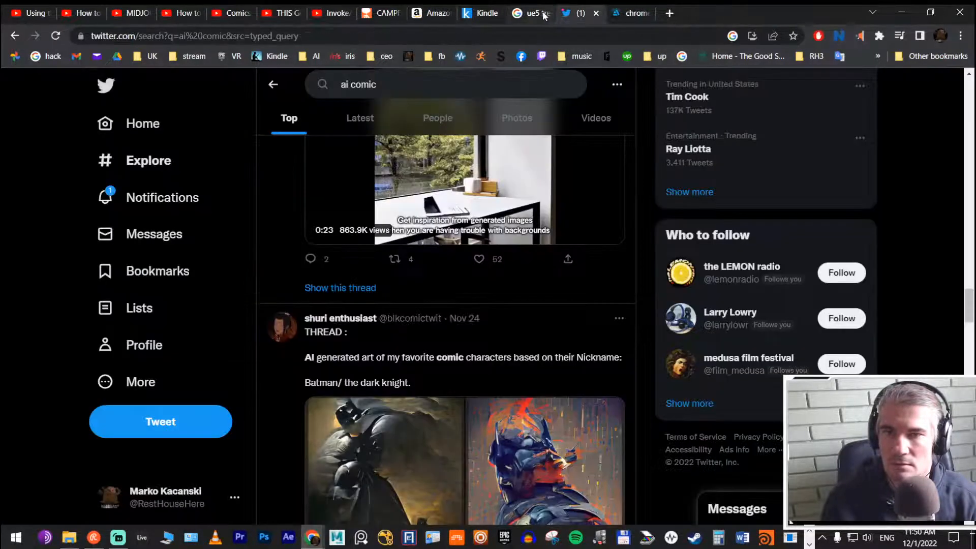
click(540, 15)
click(546, 15)
Step: Bookmark the Kindle sample of THE LESSON (The Bestiary Chronicles), view its next pages, and close it
click(497, 15)
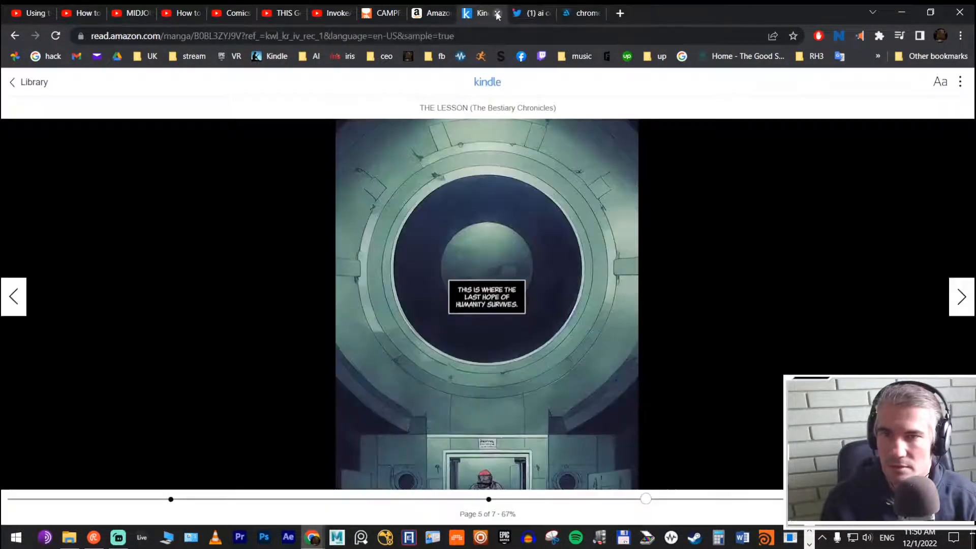
click(792, 35)
click(717, 153)
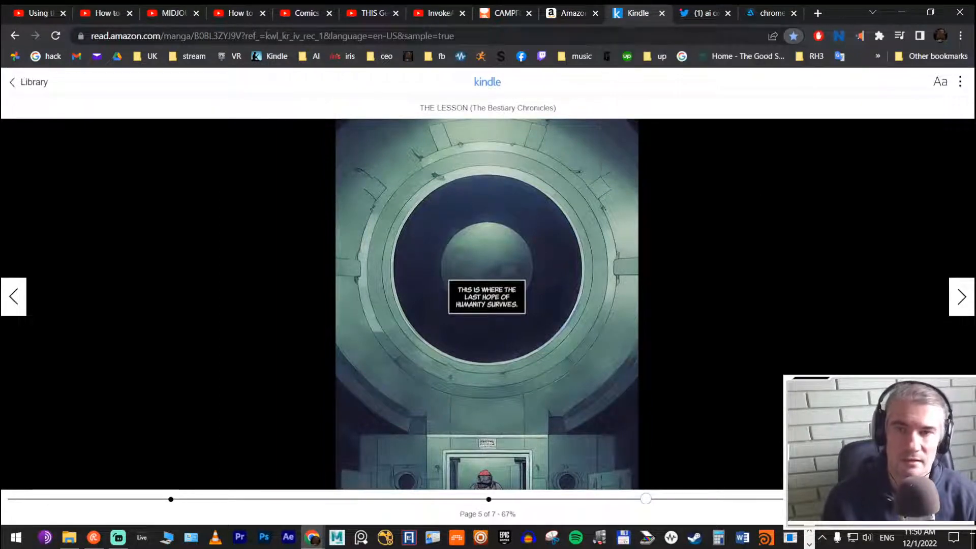
key(Right)
key(Right)
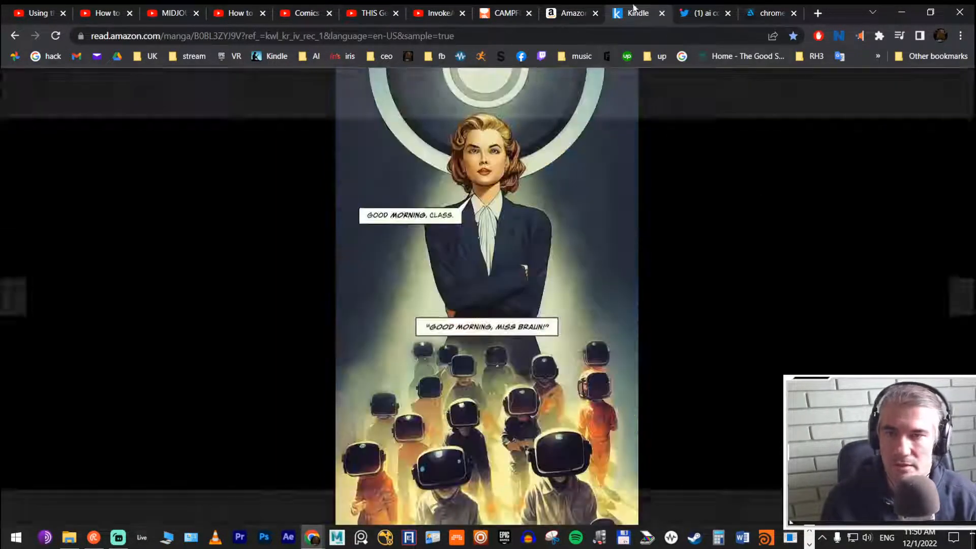
click(662, 13)
Step: Borrow Sandman Vol. 1: Preludes & Nocturnes for free through Kindle Unlimited and open it for reading
click(571, 15)
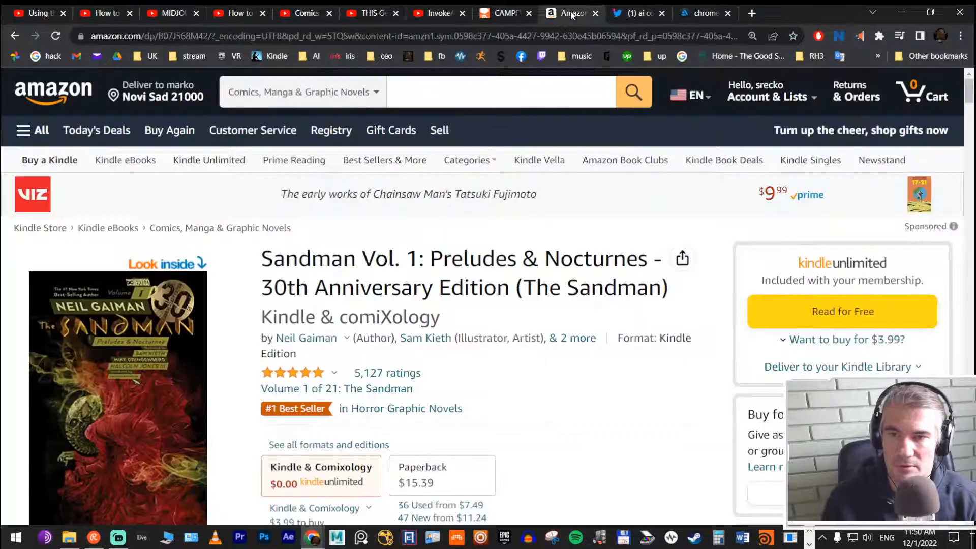
scroll(422, 188, down, 4)
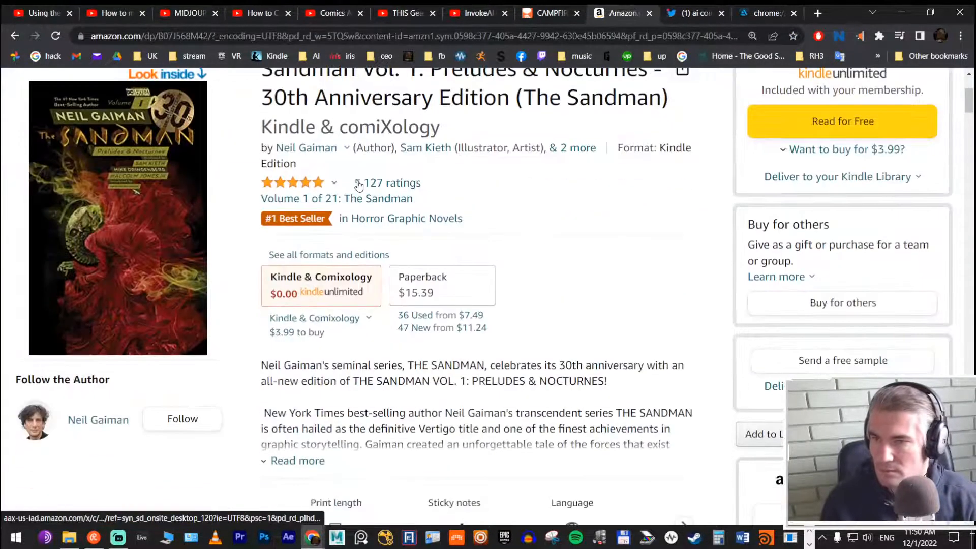
scroll(823, 168, up, 1)
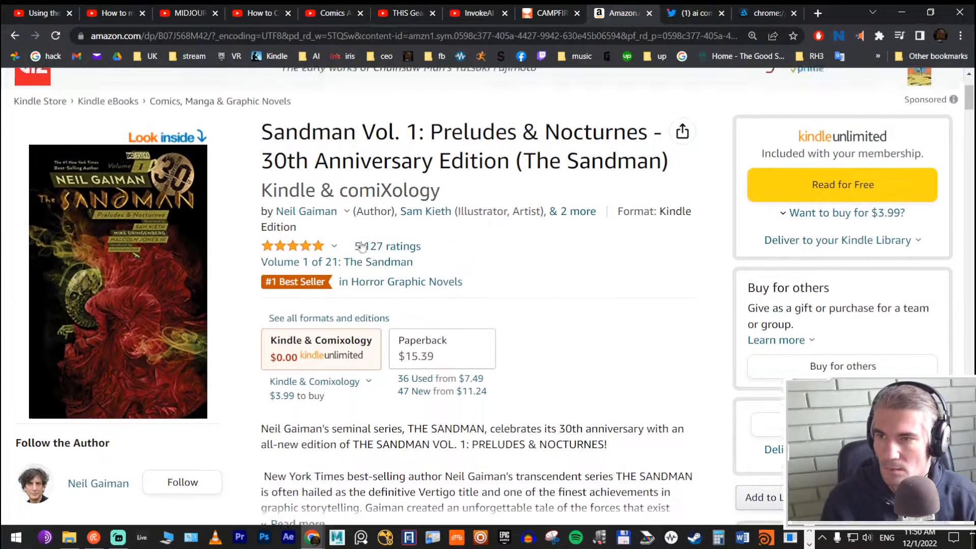
click(839, 193)
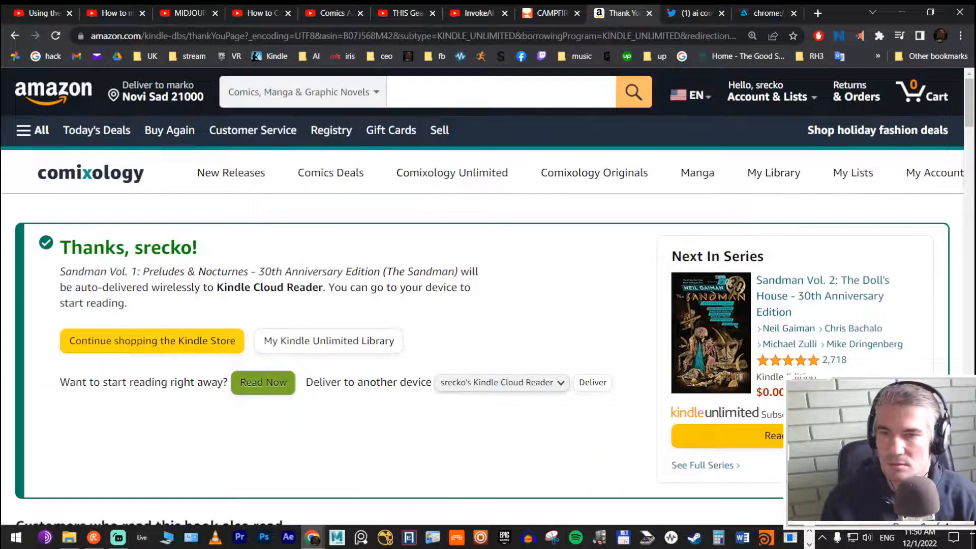
click(263, 382)
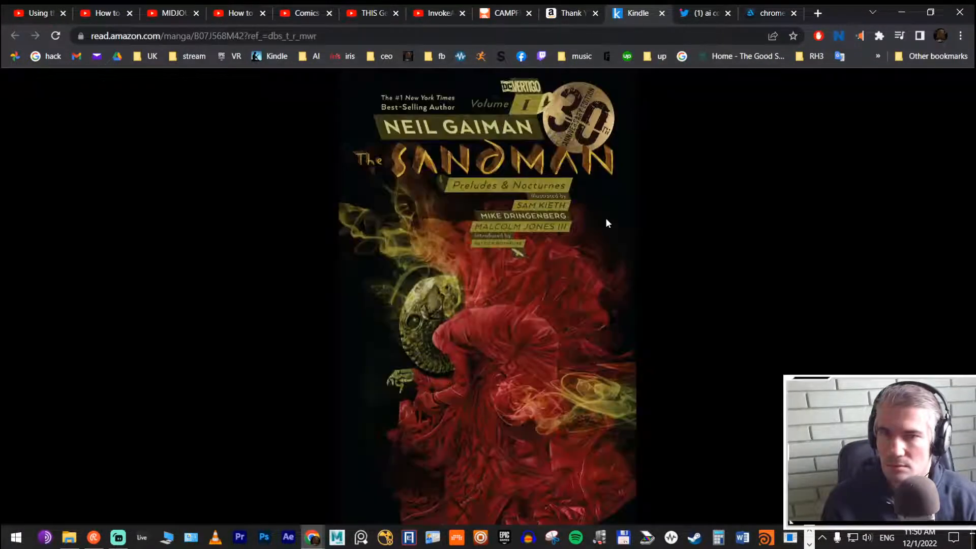
Step: Leaf through Sandman Vol. 1 past the foreword to examine the first comic pages of Sleep of the Just
click(606, 218)
click(606, 217)
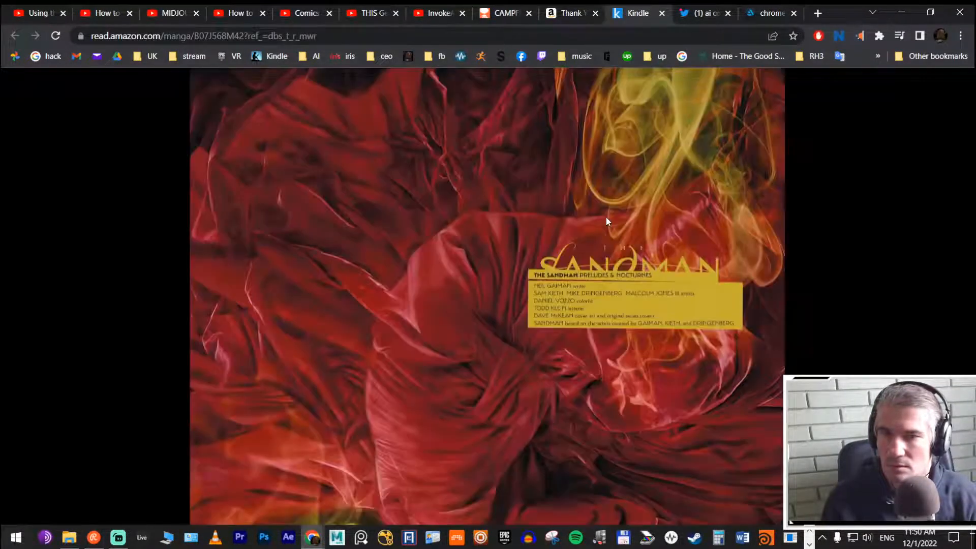
click(606, 220)
click(605, 217)
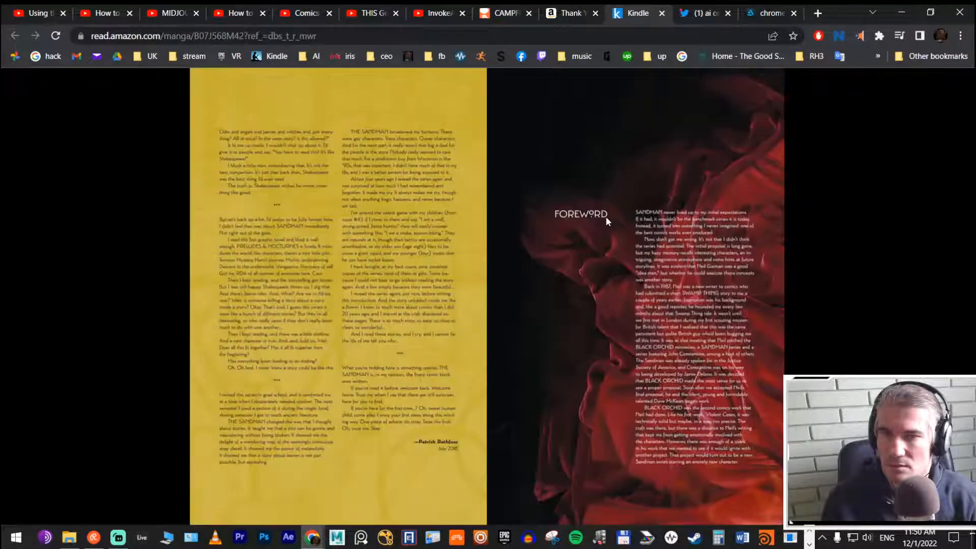
click(606, 217)
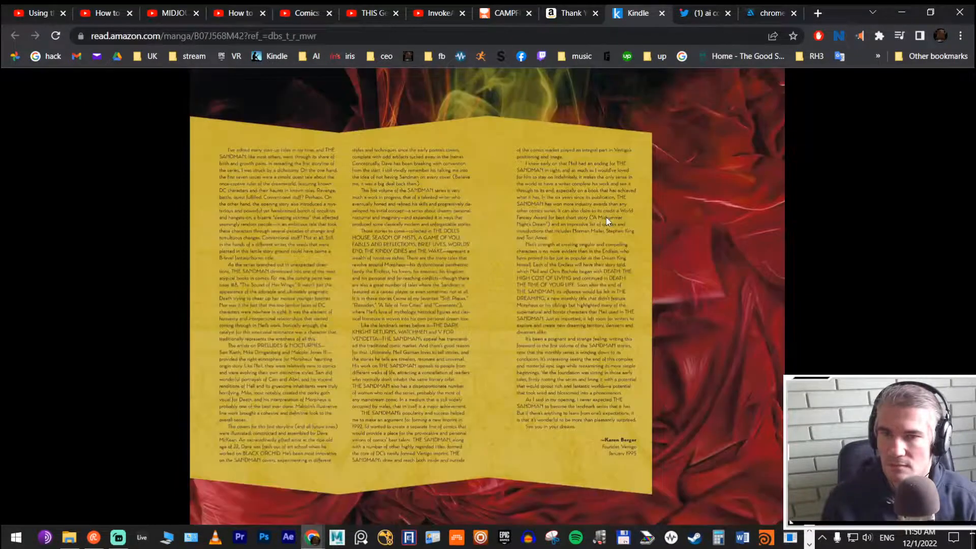
click(605, 217)
click(605, 221)
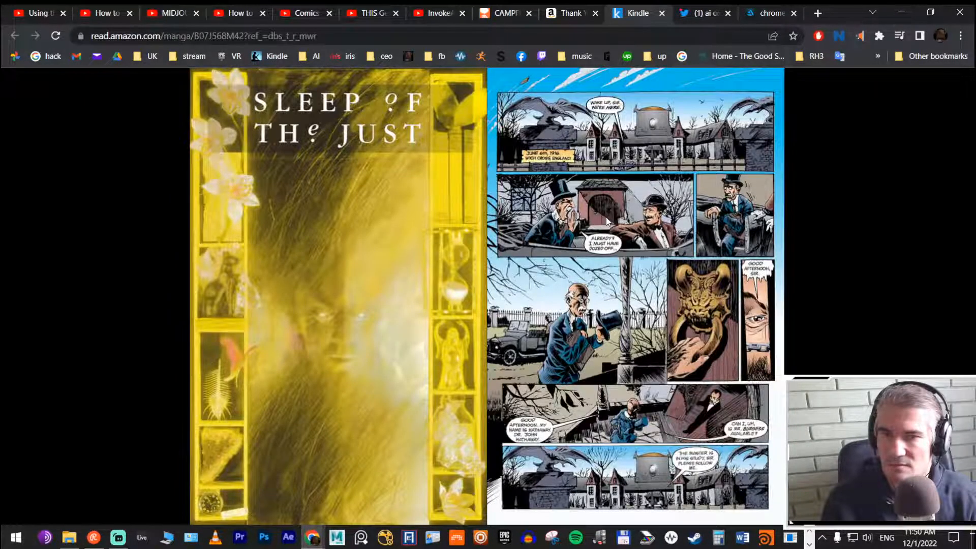
click(606, 219)
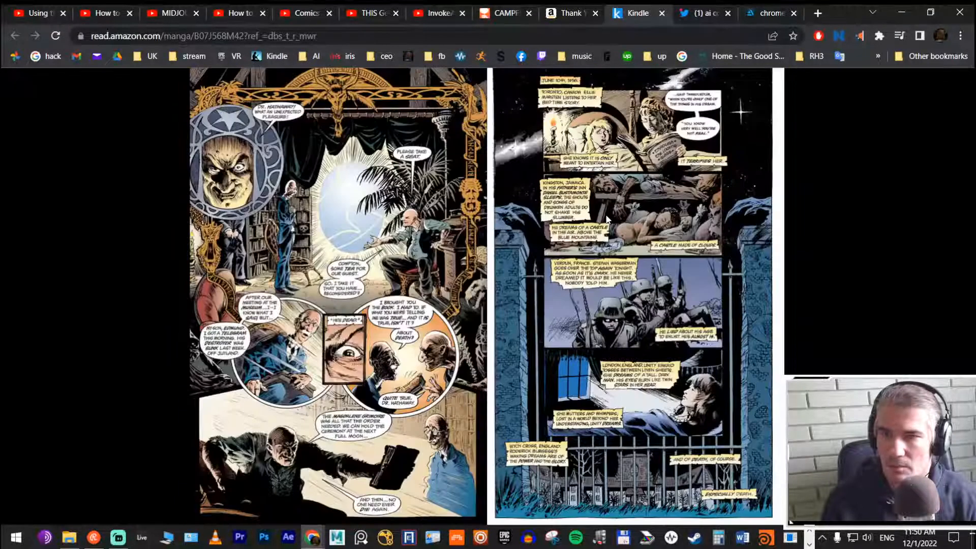
key(Right)
key(Left)
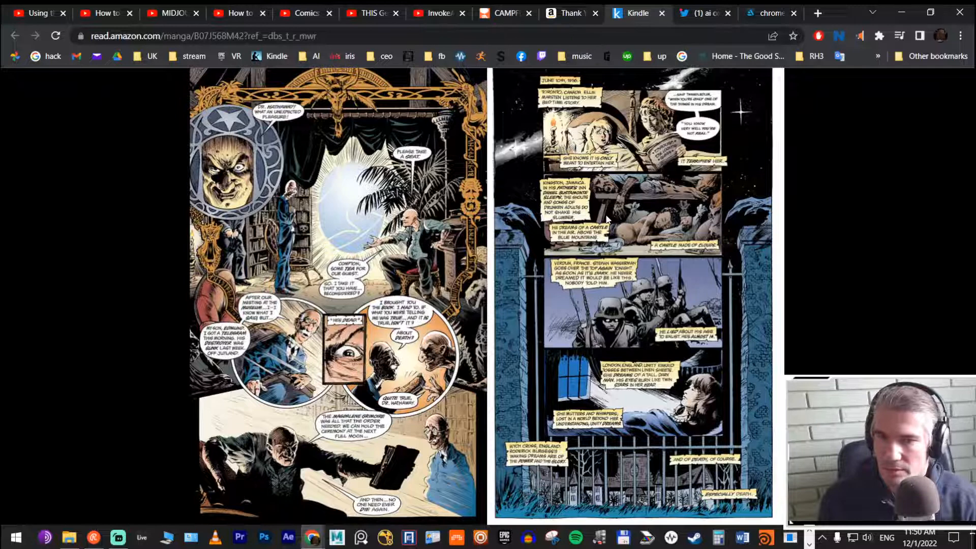
Step: View the comics in the Kindle library, and open the Amazon page of Sandman Vol. 2: The Doll's House
mouse_move(28, 89)
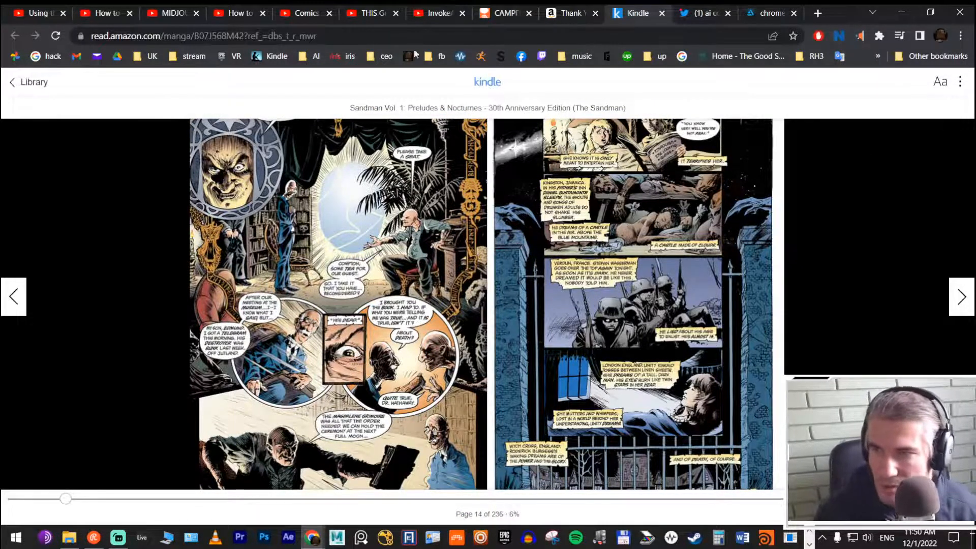
click(28, 82)
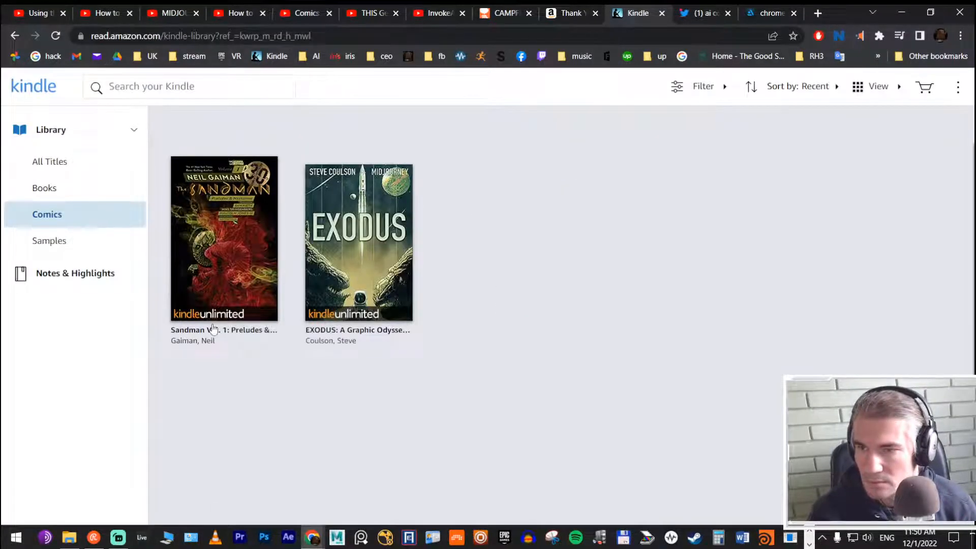
click(564, 14)
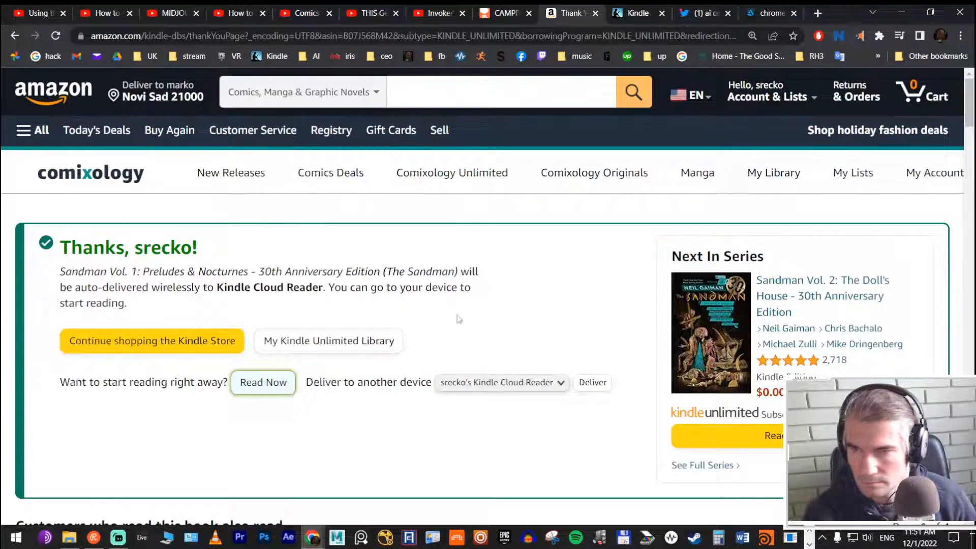
click(769, 288)
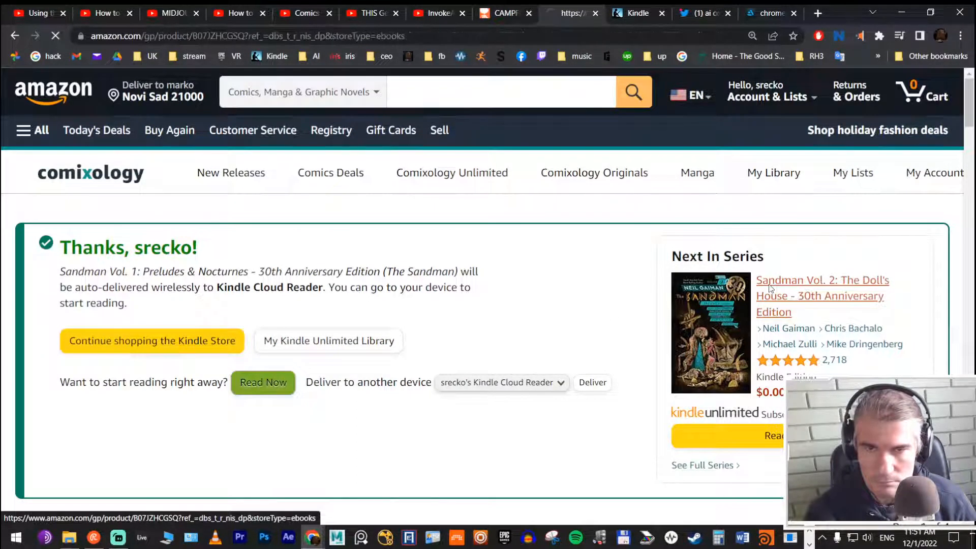
Step: Look over the Sandman Vol. 2 product page, open Neil Gaiman's author page, and follow the author
scroll(398, 279, down, 2)
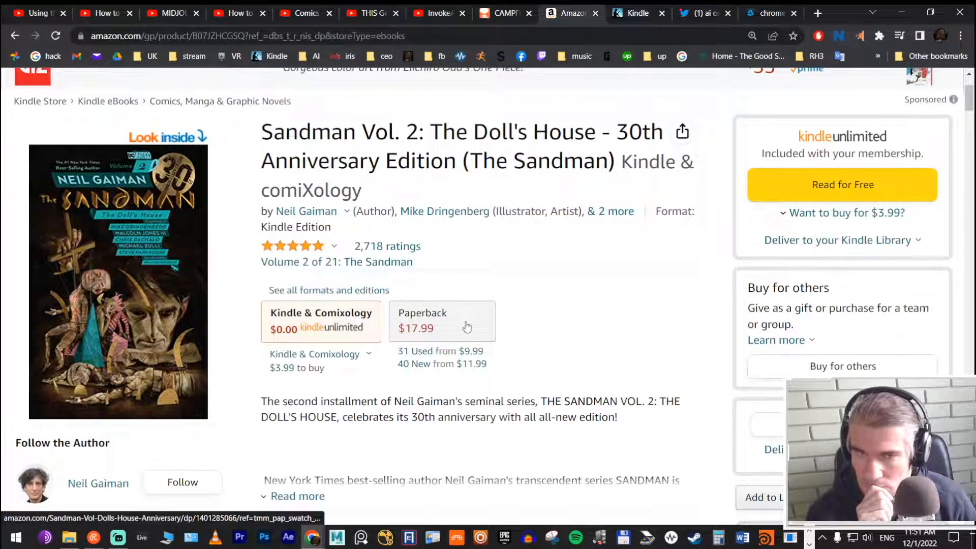
scroll(466, 326, down, 2)
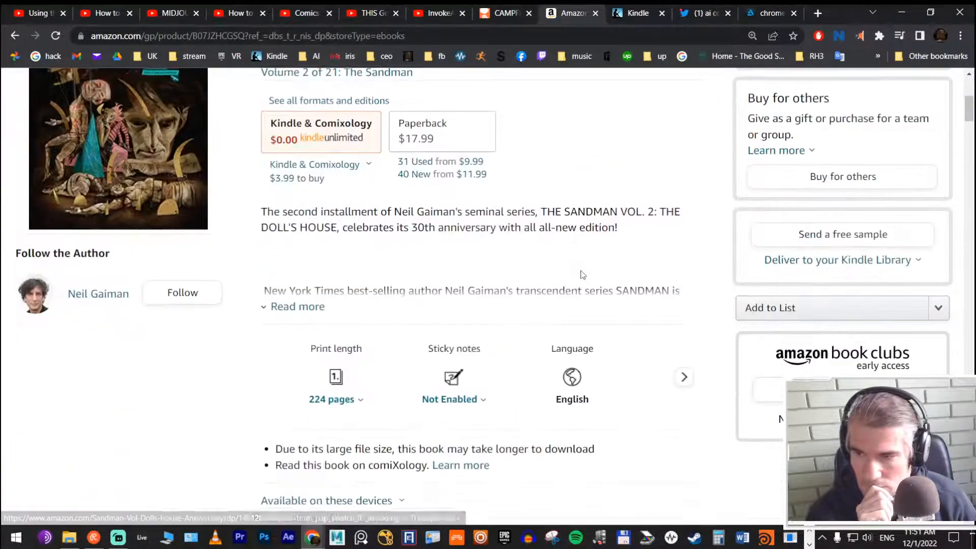
scroll(239, 404, up, 1)
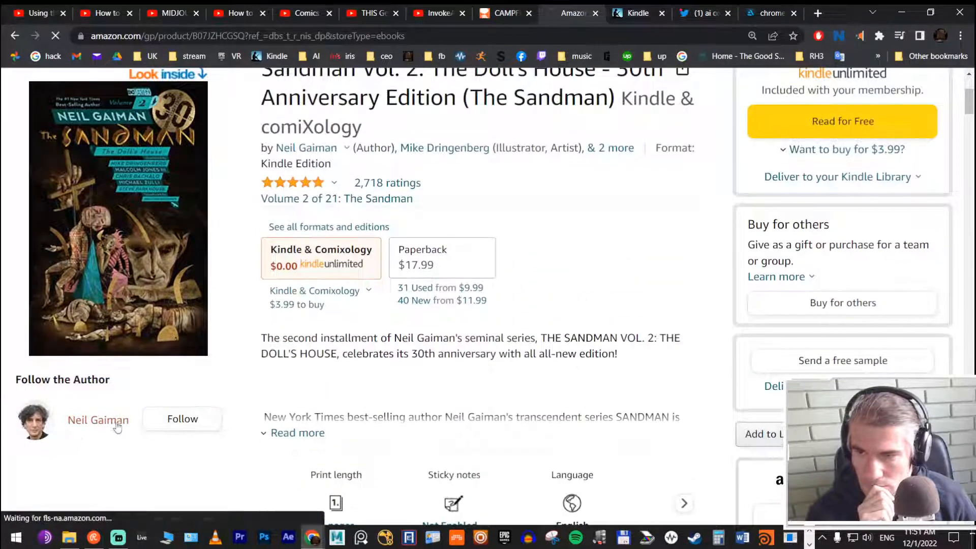
click(114, 424)
scroll(432, 277, down, 4)
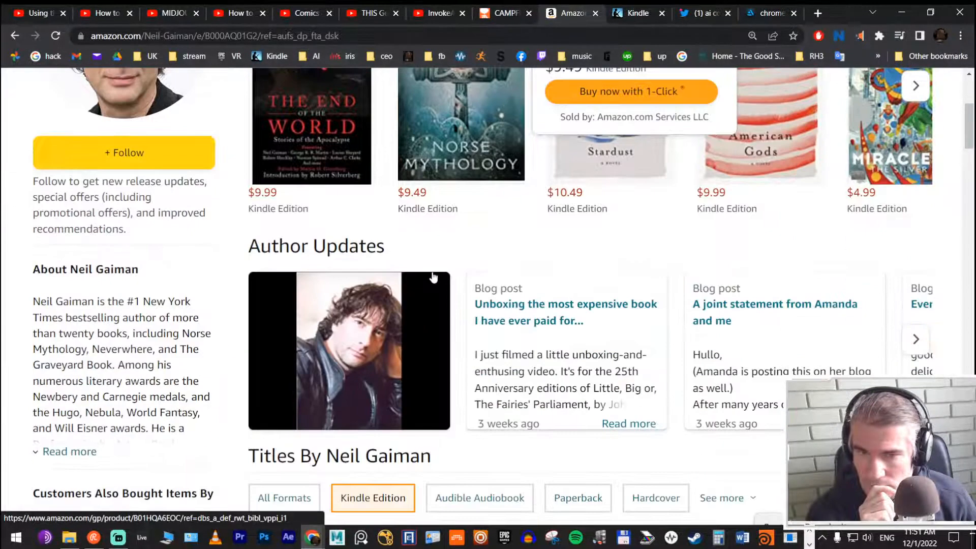
scroll(432, 274, up, 3)
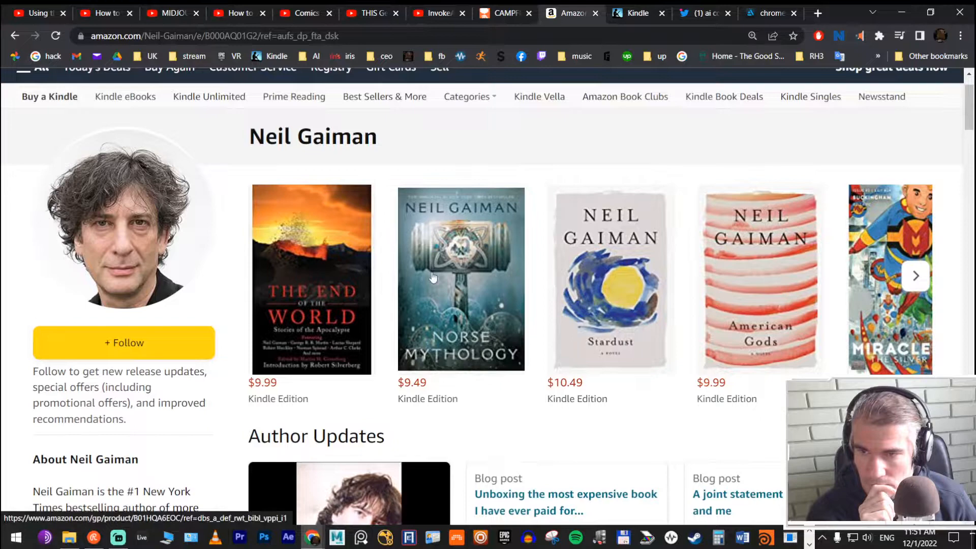
scroll(432, 277, up, 1)
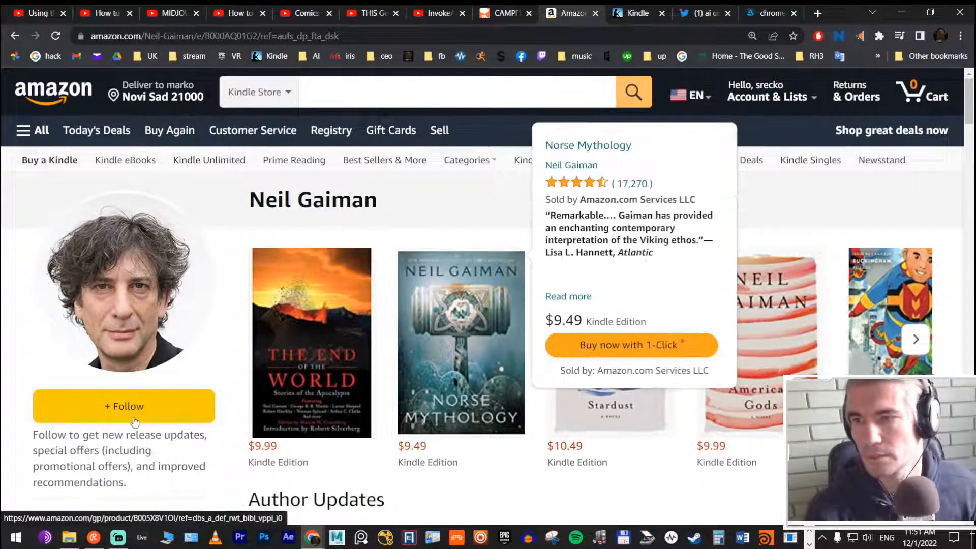
click(155, 407)
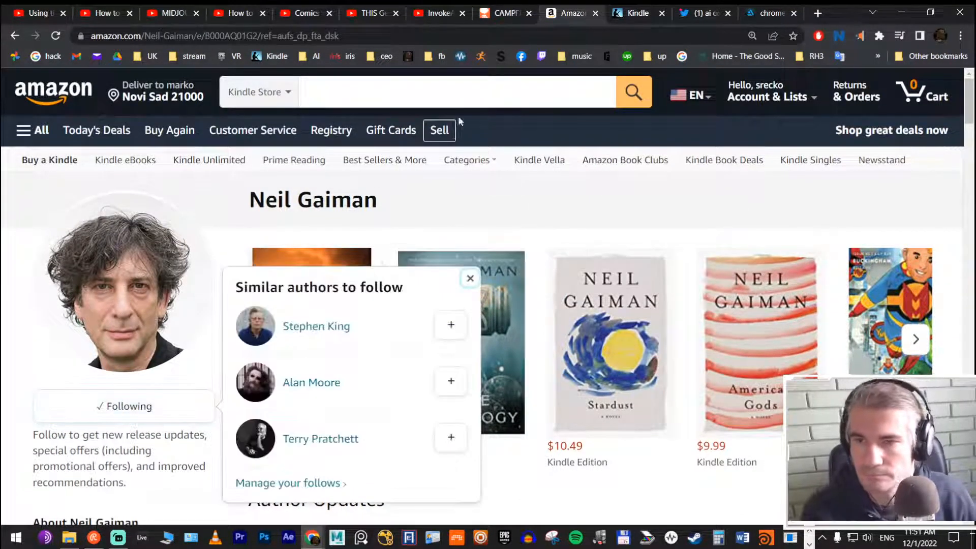
Step: Open SUMMER ISLAND's Amazon link from the Campfire page, go to EXODUS: A Graphic Odyssey in the series, and follow its author
click(504, 12)
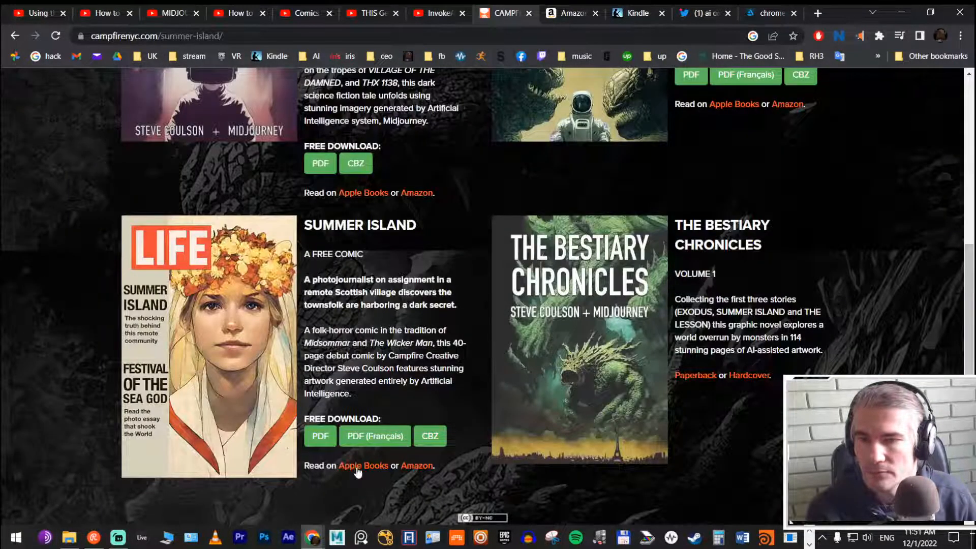
click(415, 467)
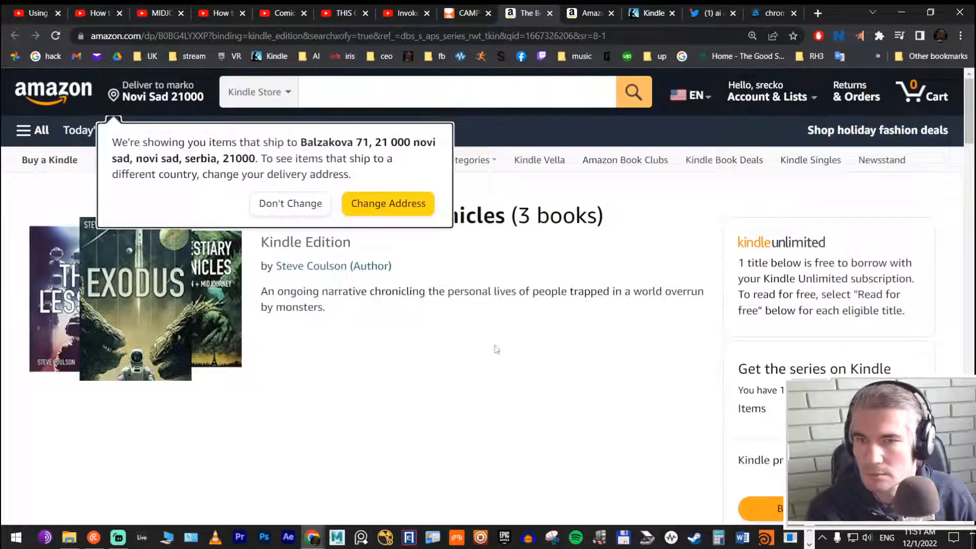
scroll(416, 305, down, 9)
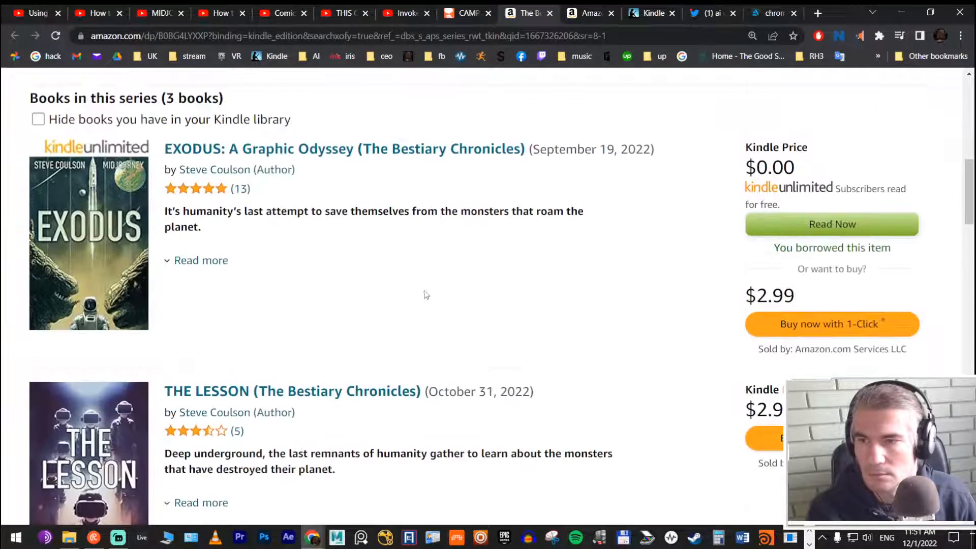
click(231, 153)
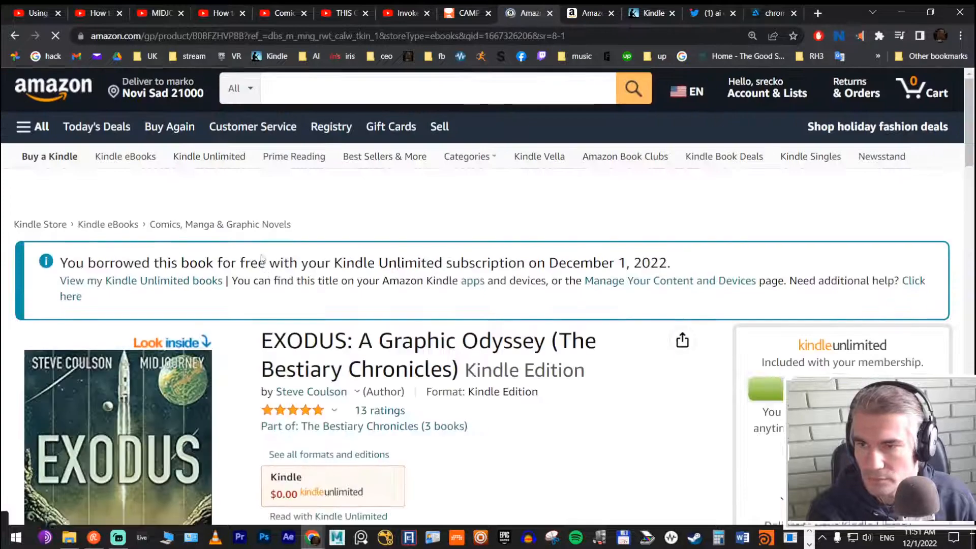
scroll(252, 254, down, 9)
click(184, 251)
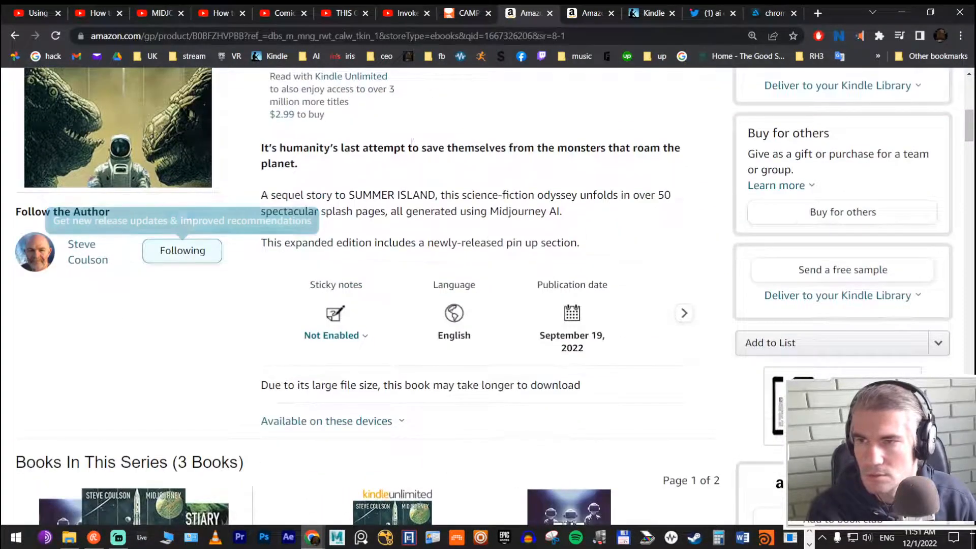
Step: Close the EXODUS product page, the Campfire Summer Island page and the Neil Gaiman author page
click(549, 14)
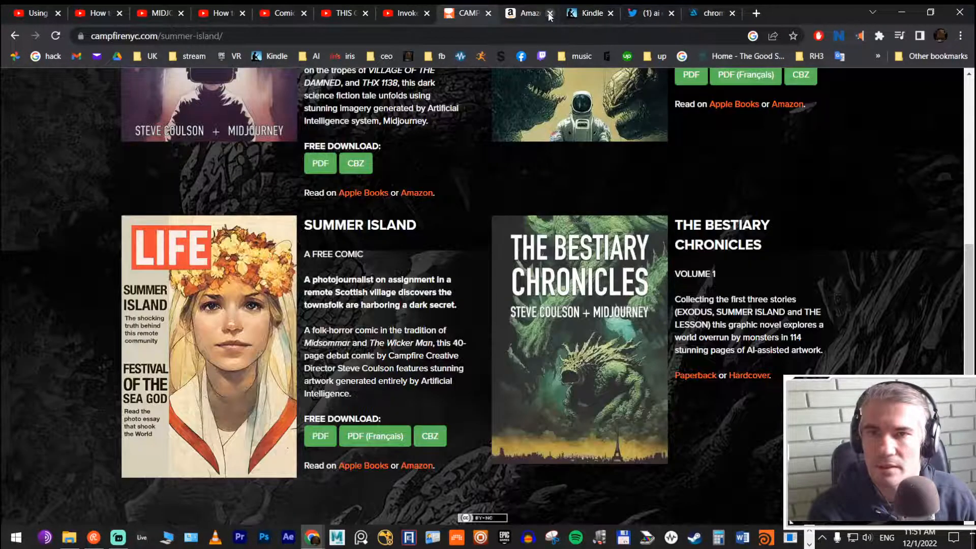
click(487, 14)
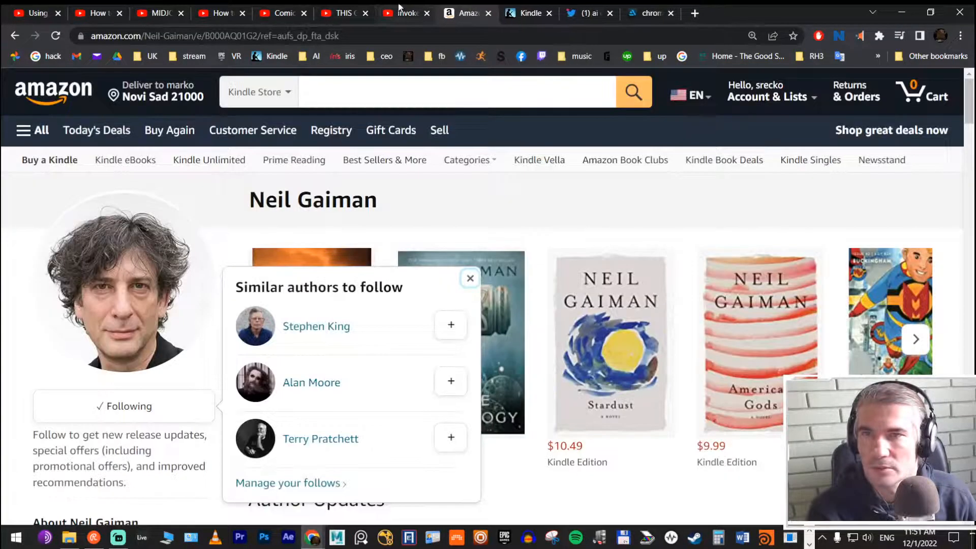
click(488, 14)
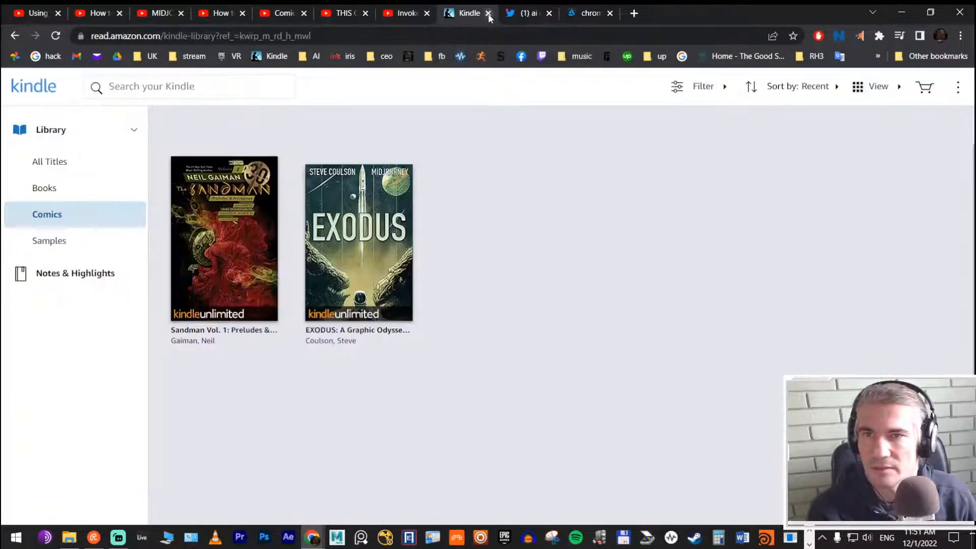
Step: Skim the InvokeAI 2.2 Release video at 6:40, 10:36, 12:09 and 13:56
click(410, 13)
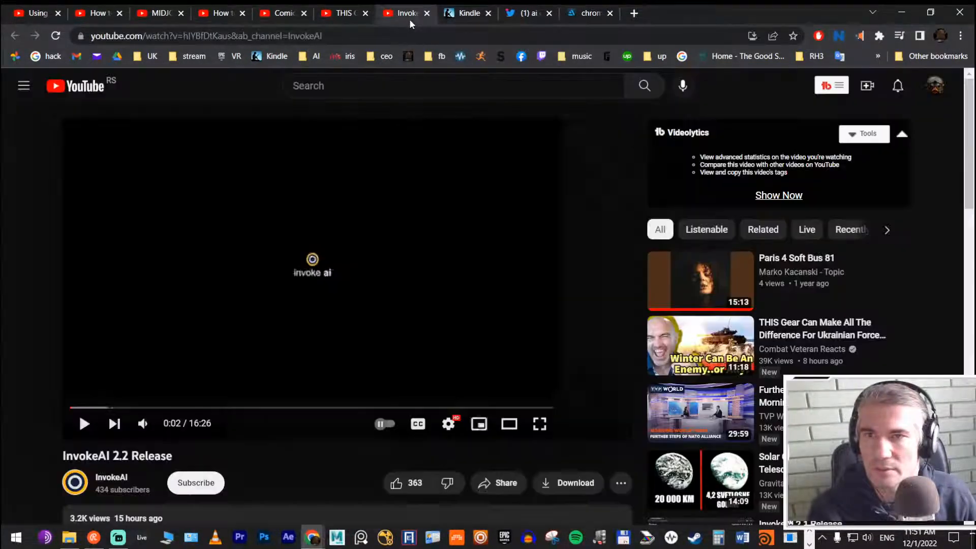
click(297, 407)
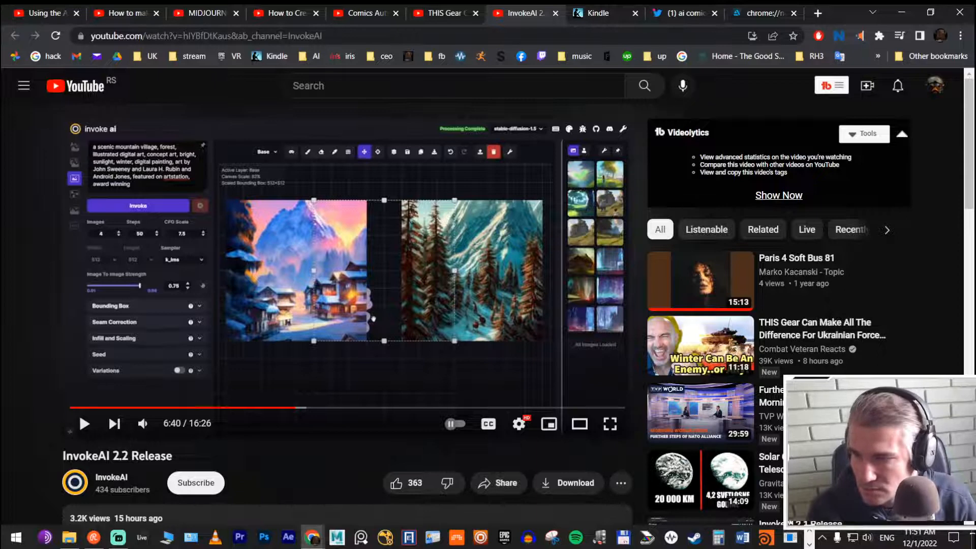
mouse_move(428, 408)
mouse_down()
mouse_move(438, 407)
mouse_move(429, 407)
mouse_up()
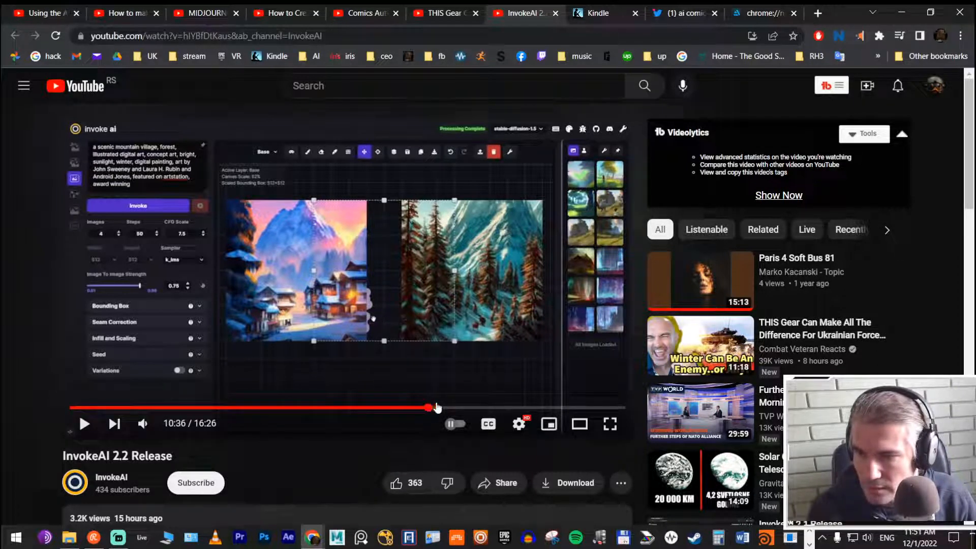
click(480, 407)
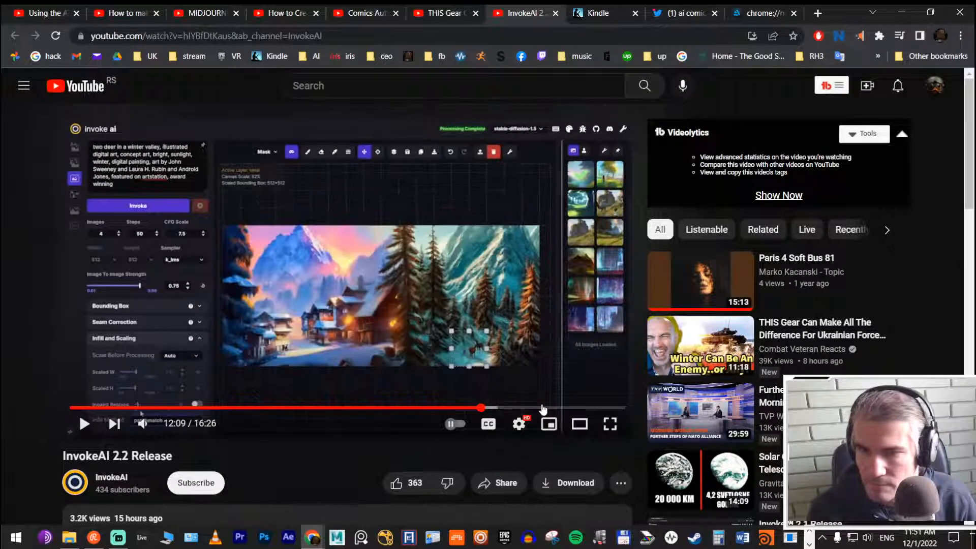
click(541, 408)
Step: Expand and read the full description of the InvokeAI 2.2 Release video, and open the InvokeAI channel
scroll(258, 299, down, 3)
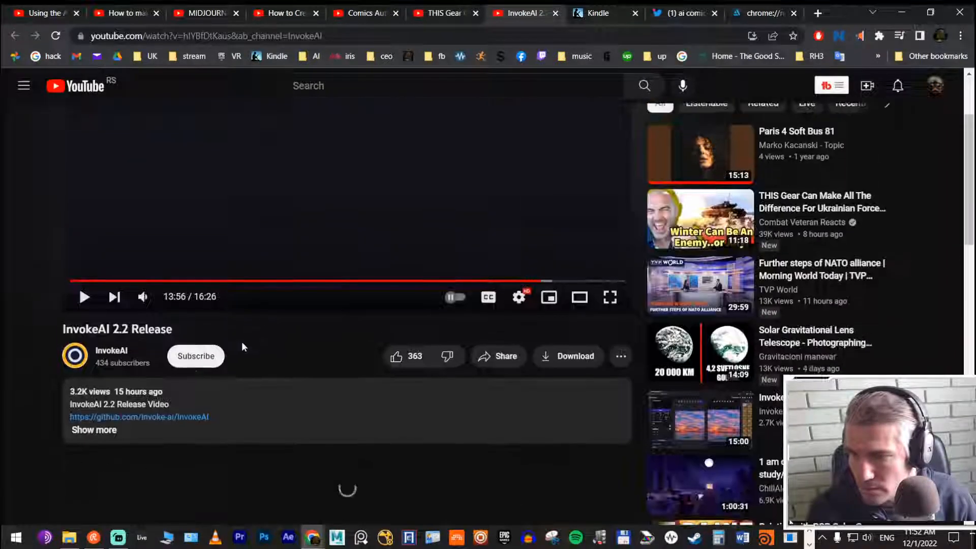
click(117, 429)
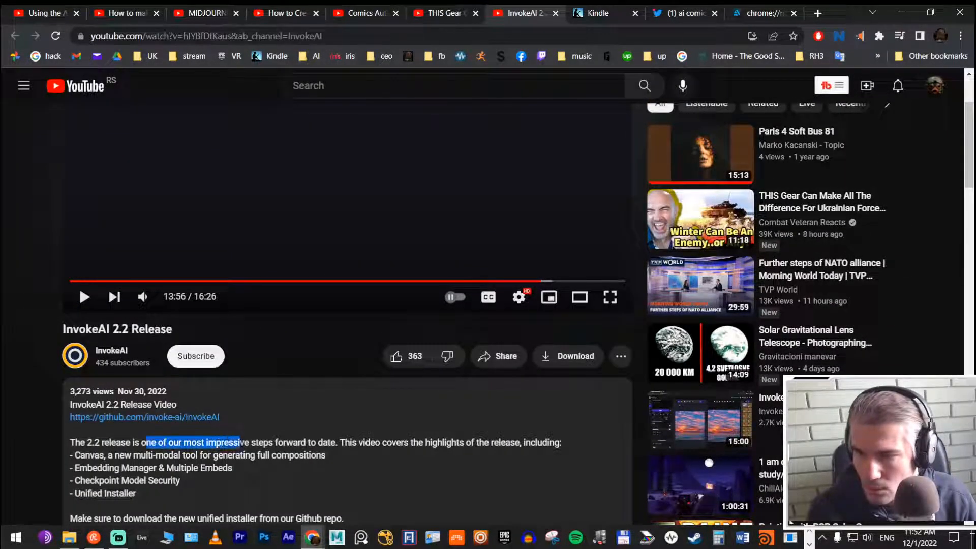
drag(317, 442, 456, 442)
click(112, 351)
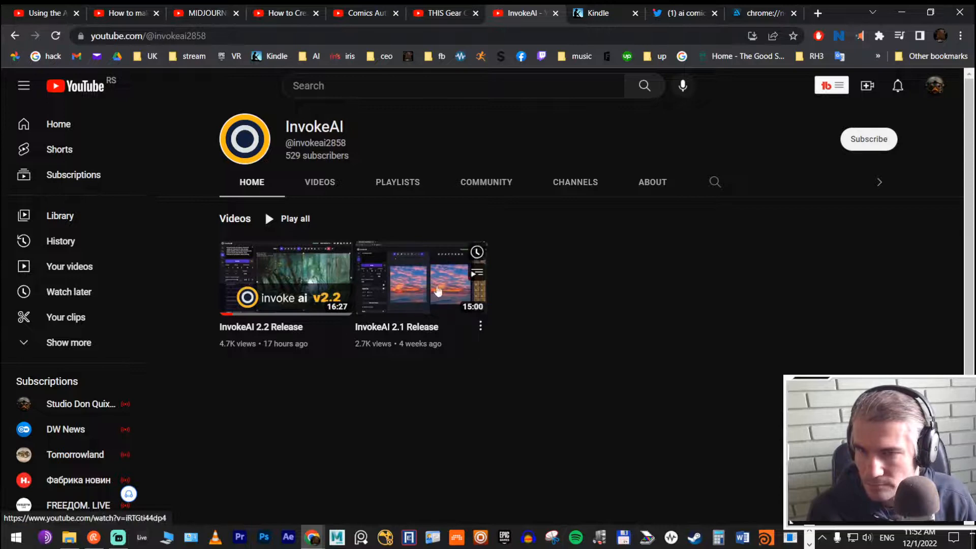
Step: Close the InvokeAI channel, the Ukrainian forces winter gear video and the Comics Authority video on selling a Midjourney comic book
click(554, 14)
click(467, 13)
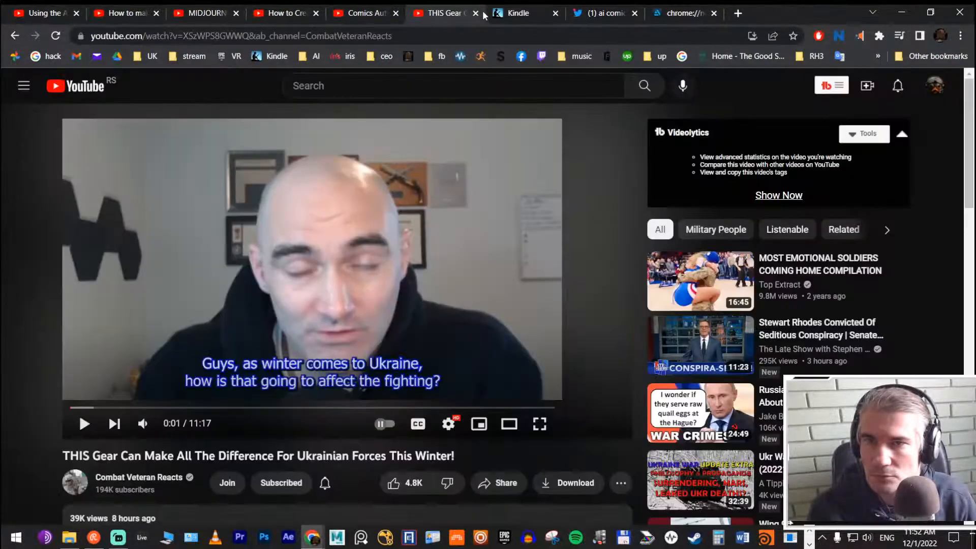
click(475, 14)
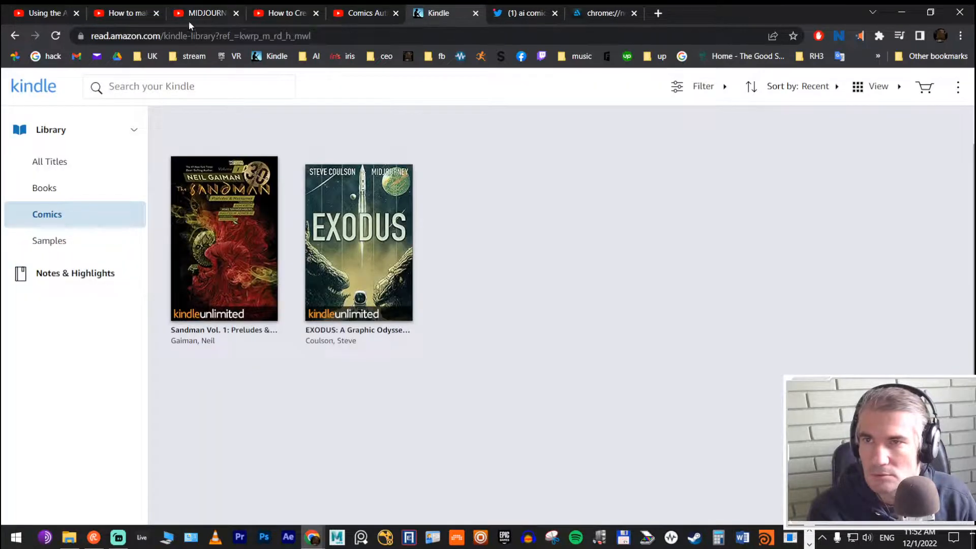
click(64, 14)
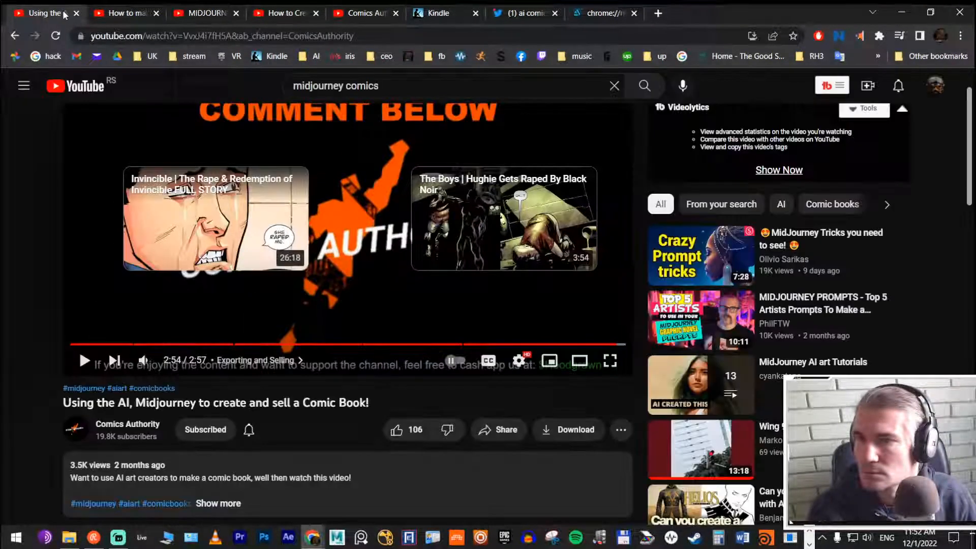
click(76, 14)
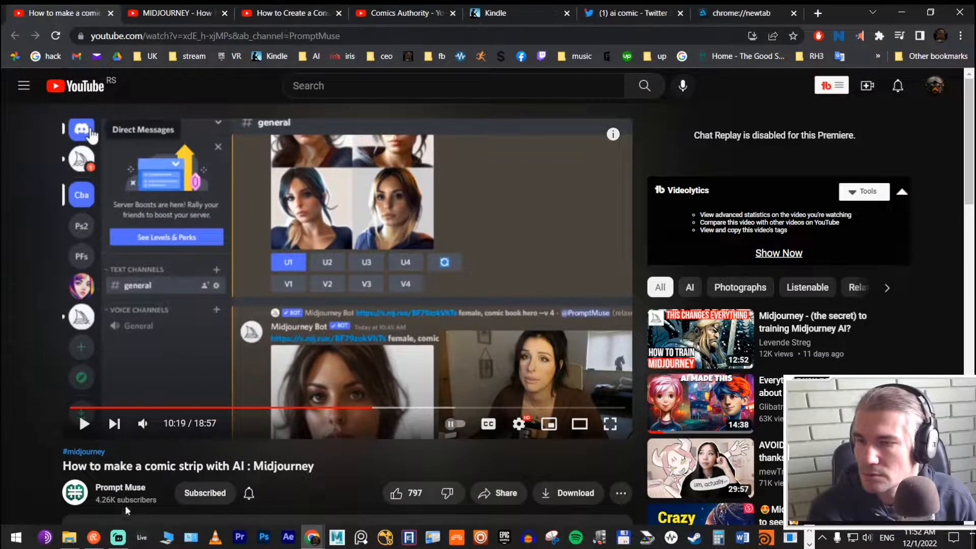
Step: Open the Prompt Muse channel from the comic strip video and bookmark it in the 04_Comics folder
click(121, 487)
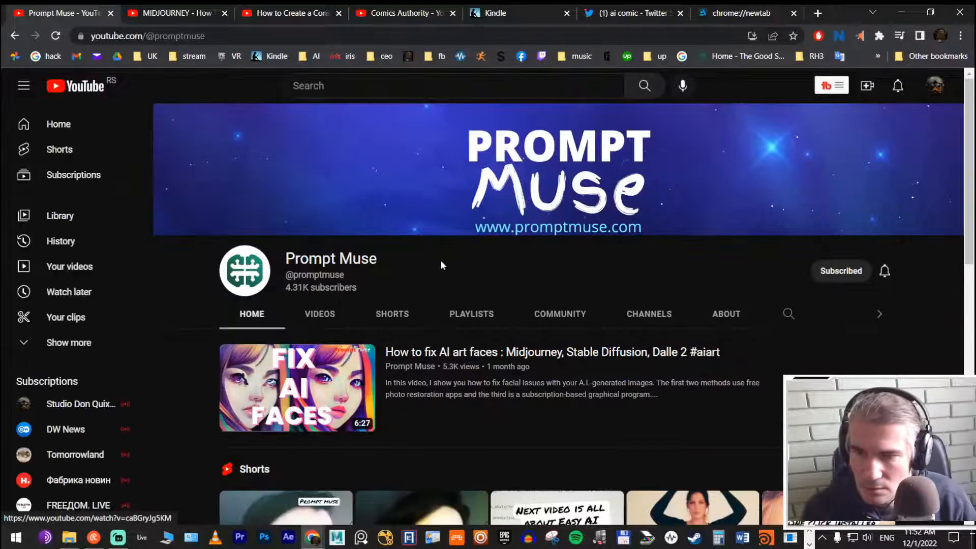
scroll(439, 264, down, 7)
scroll(541, 199, up, 5)
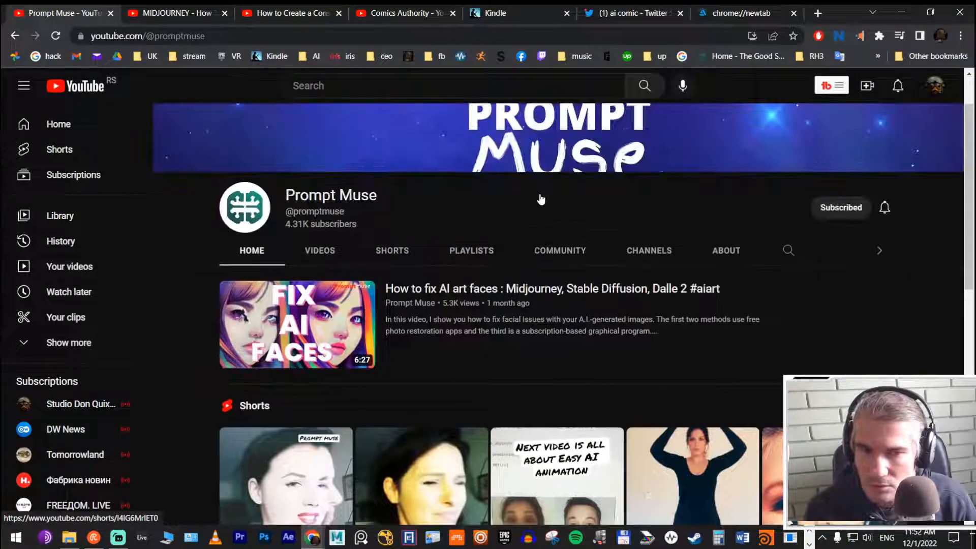
scroll(541, 195, down, 8)
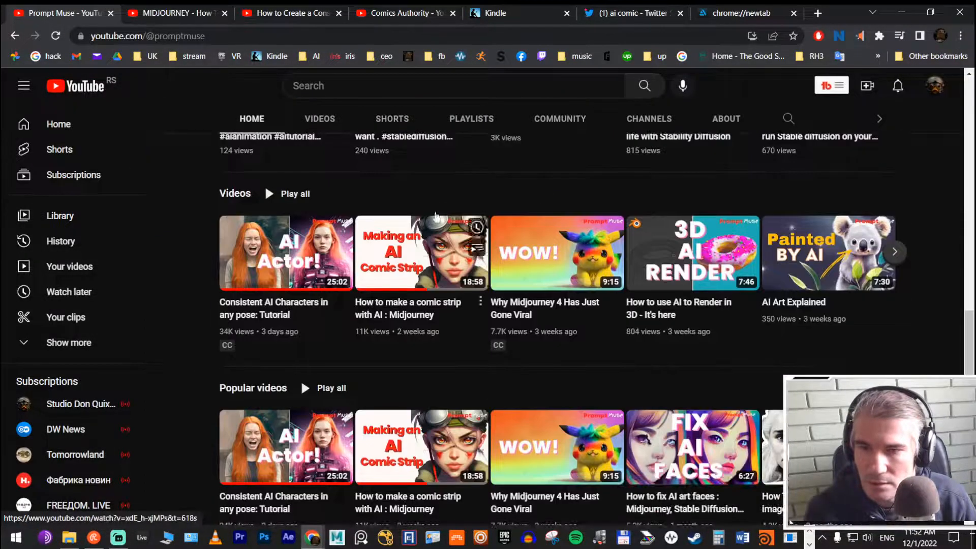
click(791, 36)
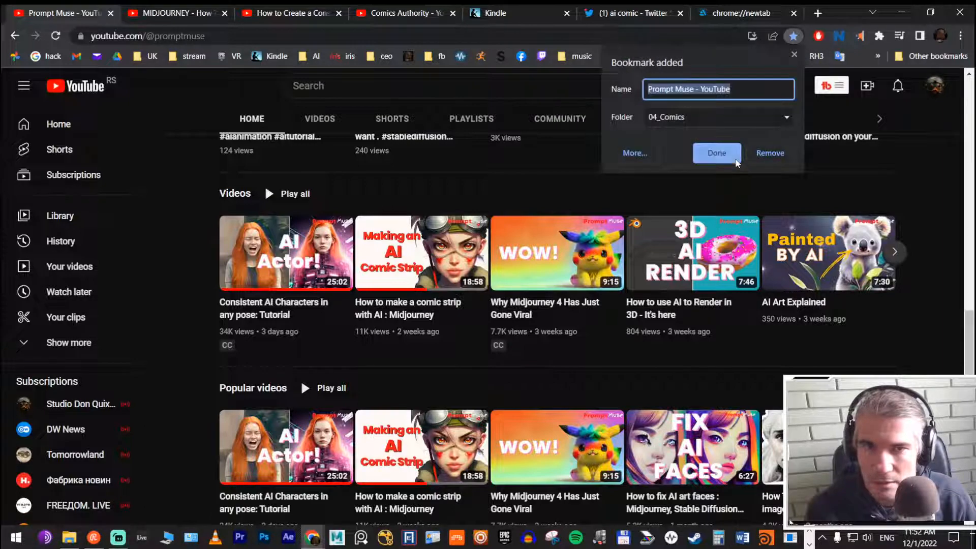
click(721, 153)
Step: Look through the Prompt Muse channel's featured video, Shorts, recent videos and popular videos
scroll(583, 237, up, 5)
scroll(583, 234, up, 5)
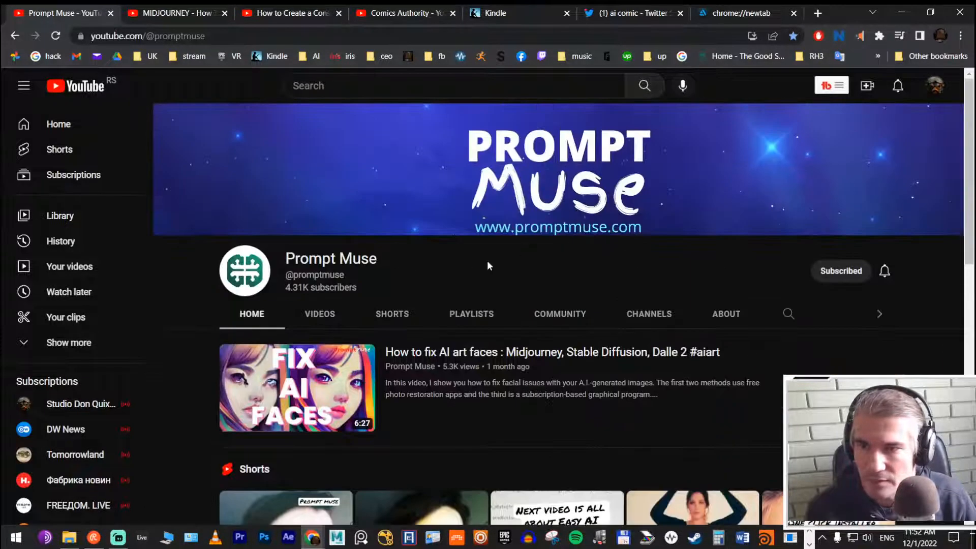
scroll(488, 231, down, 5)
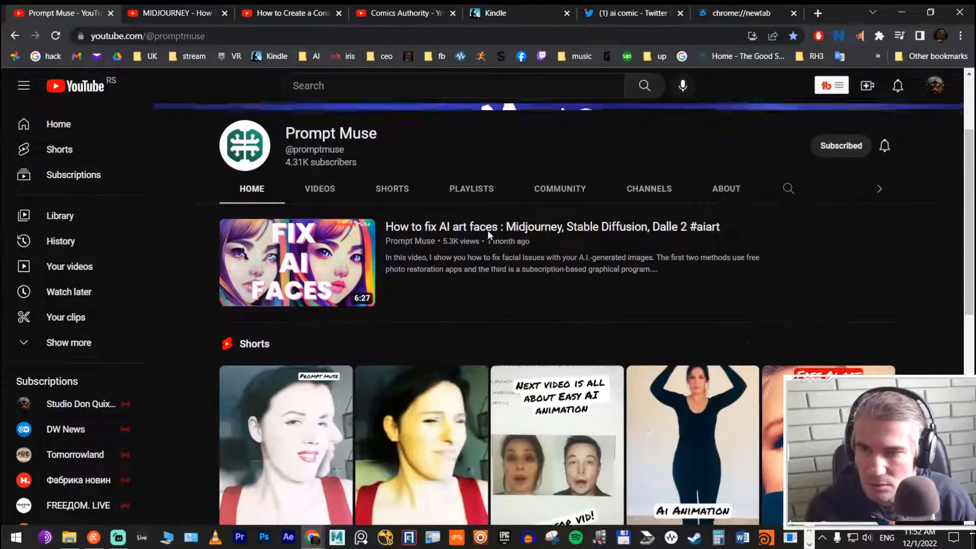
scroll(498, 203, down, 5)
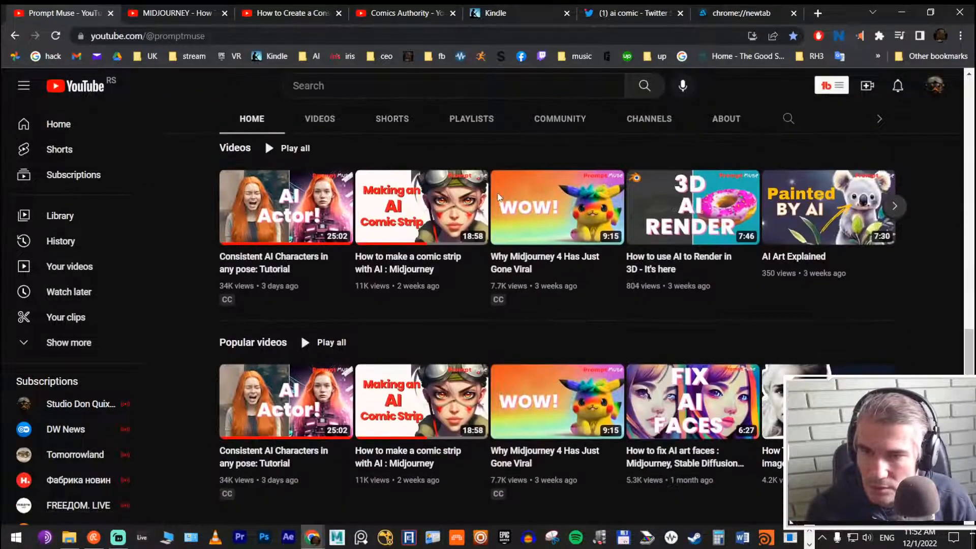
scroll(664, 319, up, 10)
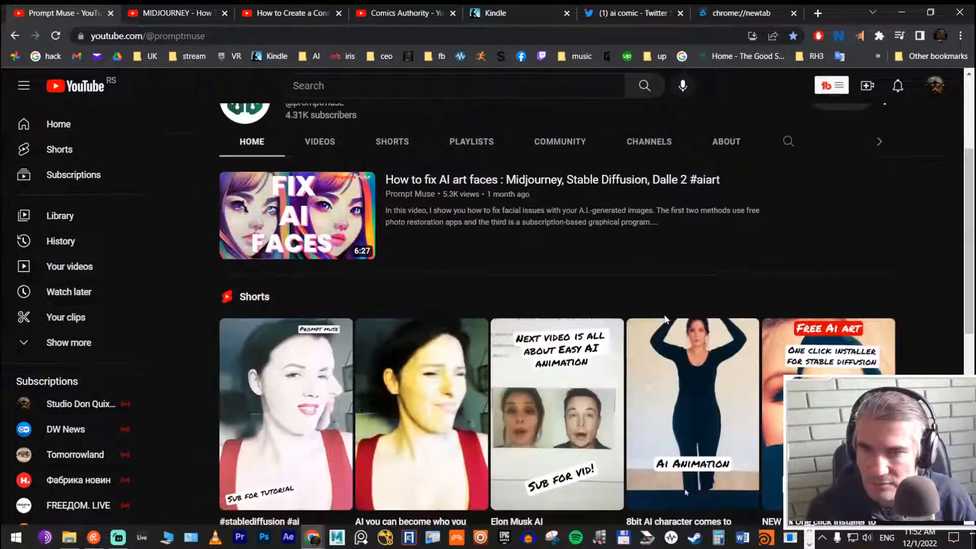
scroll(663, 315, up, 3)
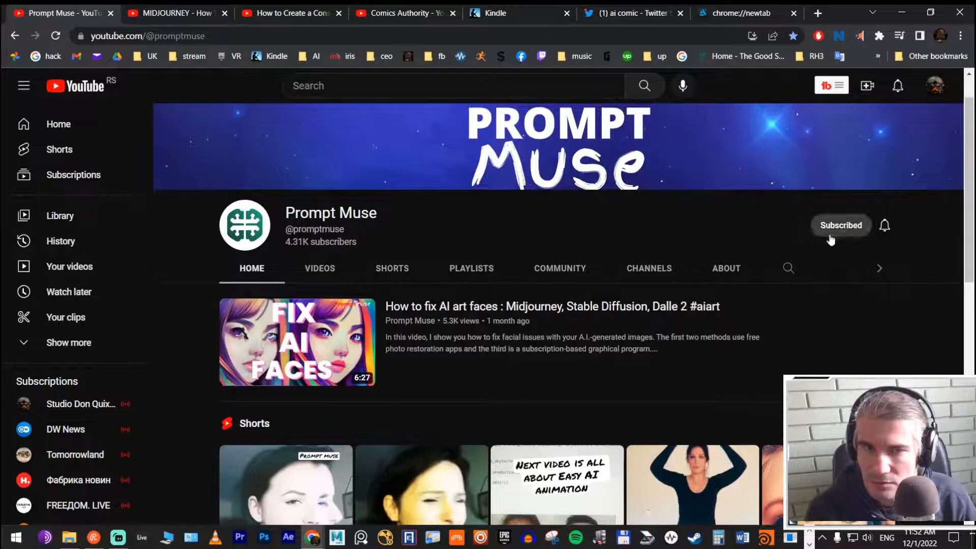
Step: Look over the Comics Authority channel's home page and the description of its featured Invincible video
click(399, 11)
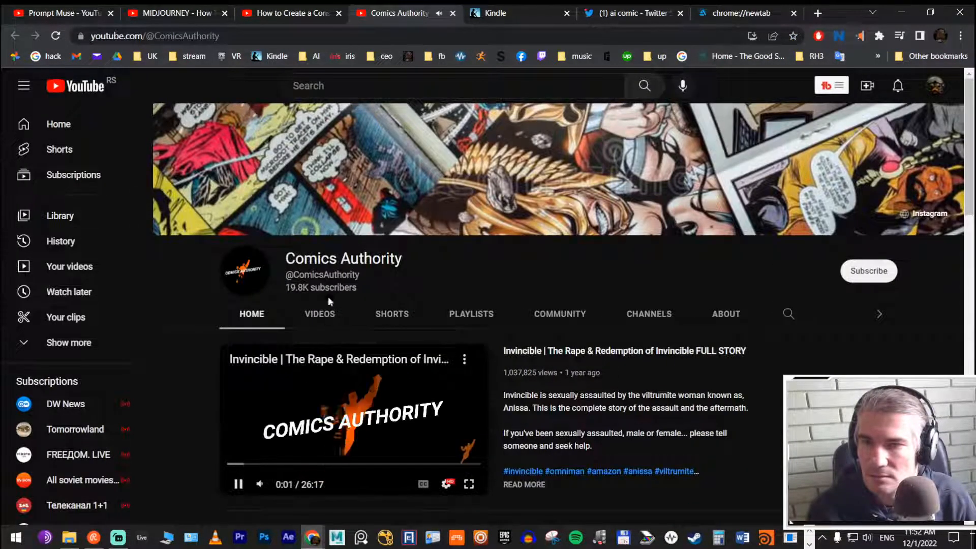
scroll(328, 297, down, 1)
scroll(388, 249, down, 3)
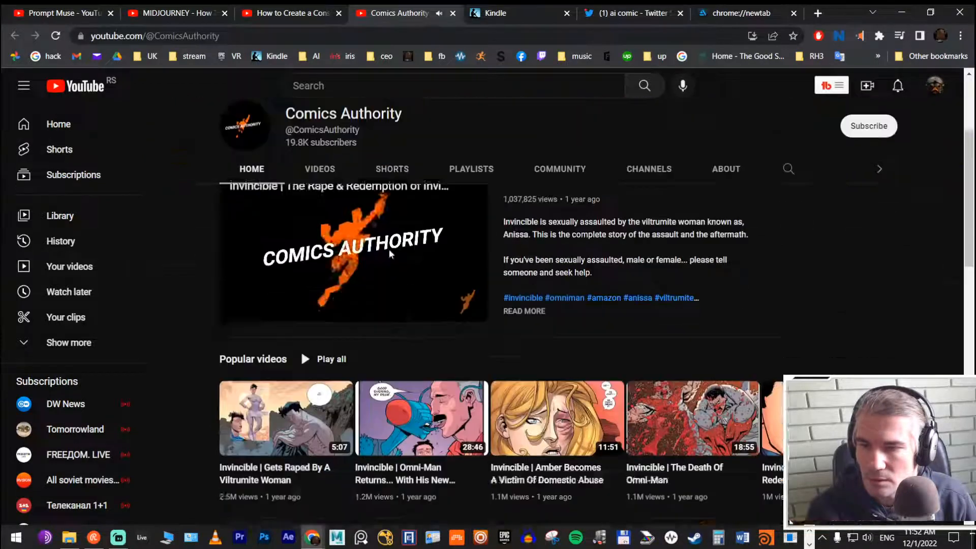
scroll(391, 250, up, 4)
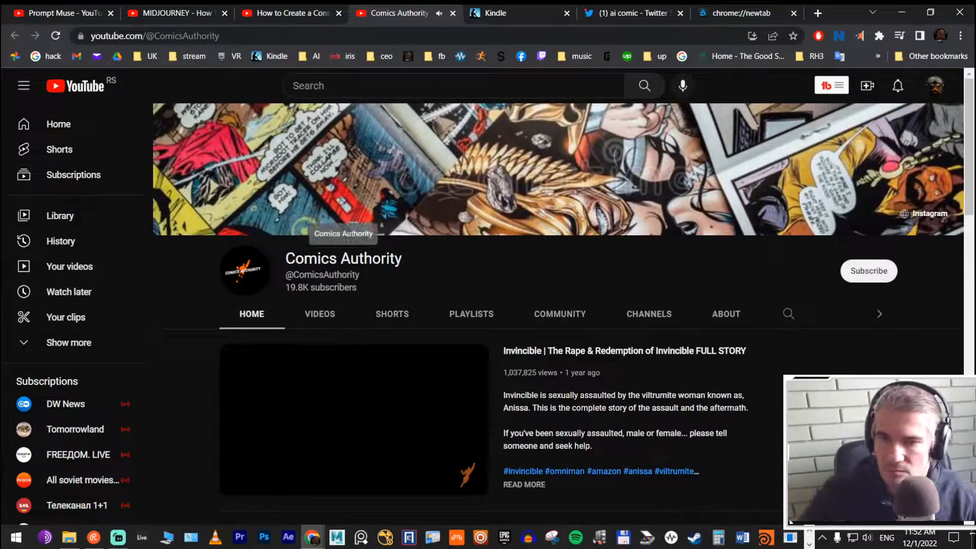
scroll(597, 315, down, 1)
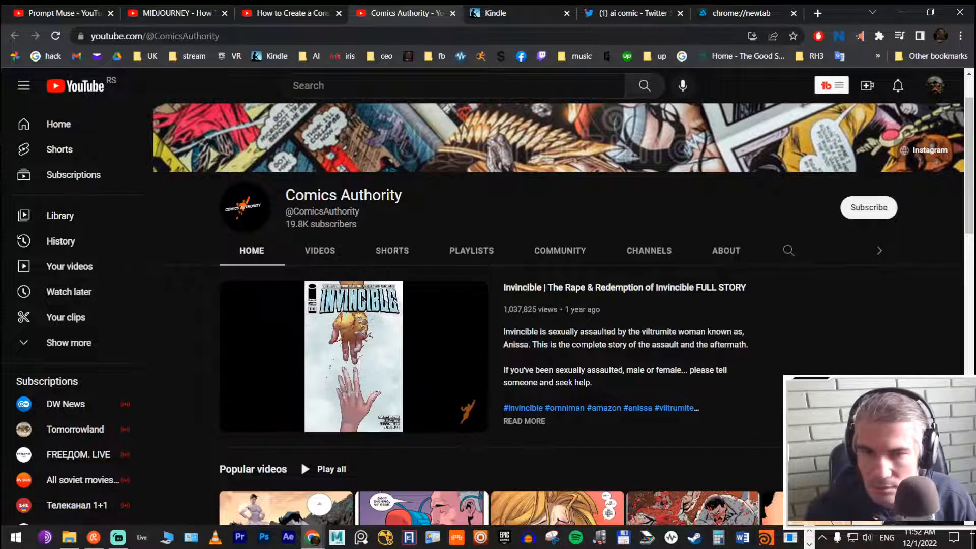
drag(529, 344, 750, 345)
drag(551, 367, 686, 370)
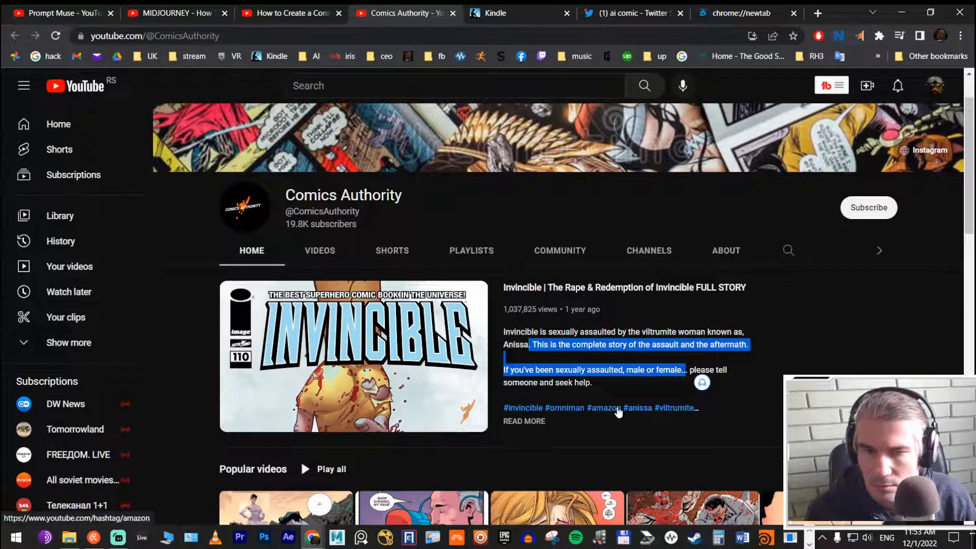
Step: Open Comics Authority's featured Invincible full-story video, pause it and read its full description down to the compendium links
click(520, 433)
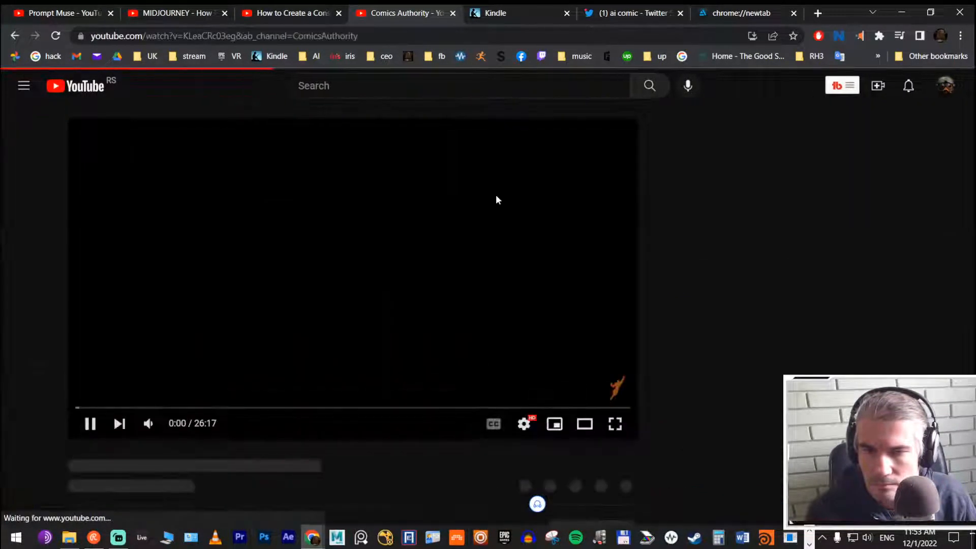
click(84, 423)
scroll(142, 407, down, 2)
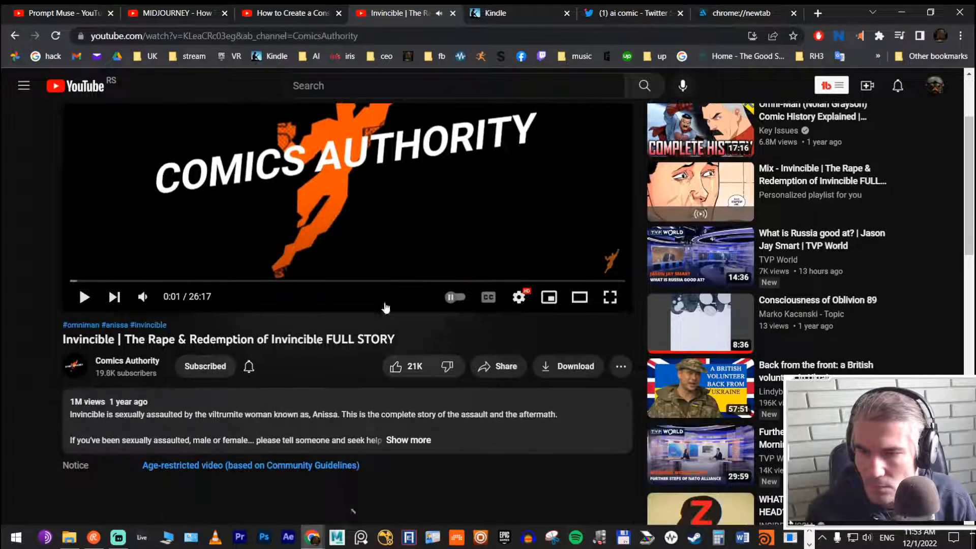
click(409, 441)
scroll(155, 349, down, 3)
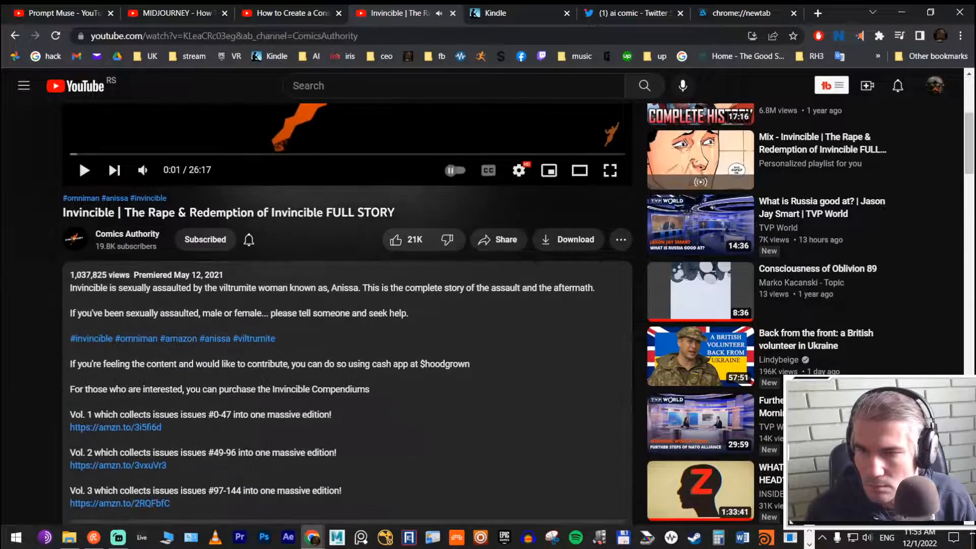
scroll(155, 349, down, 3)
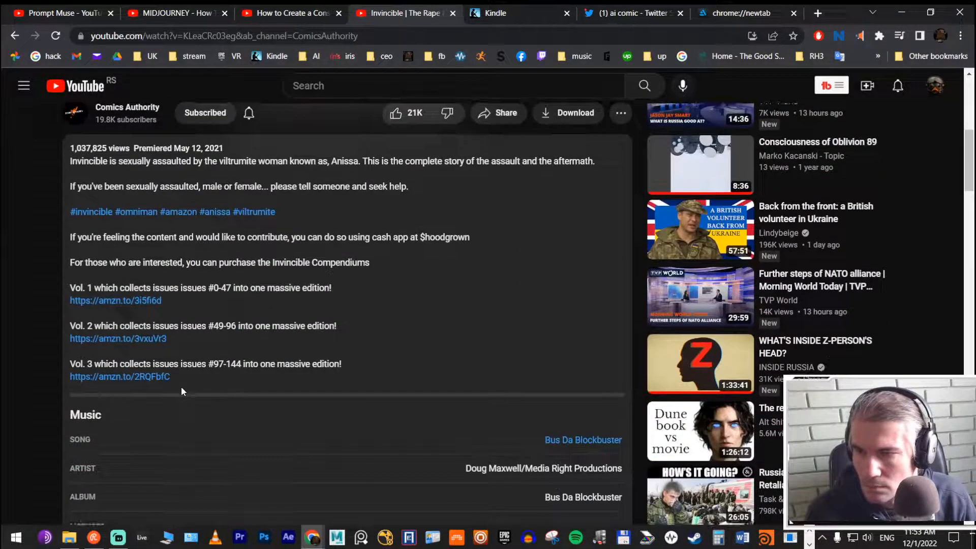
Step: Open the Amazon link for Invincible Vol. 1 in a new tab and skip the video ahead to about 10:19
right_click(122, 300)
click(155, 307)
scroll(283, 341, up, 8)
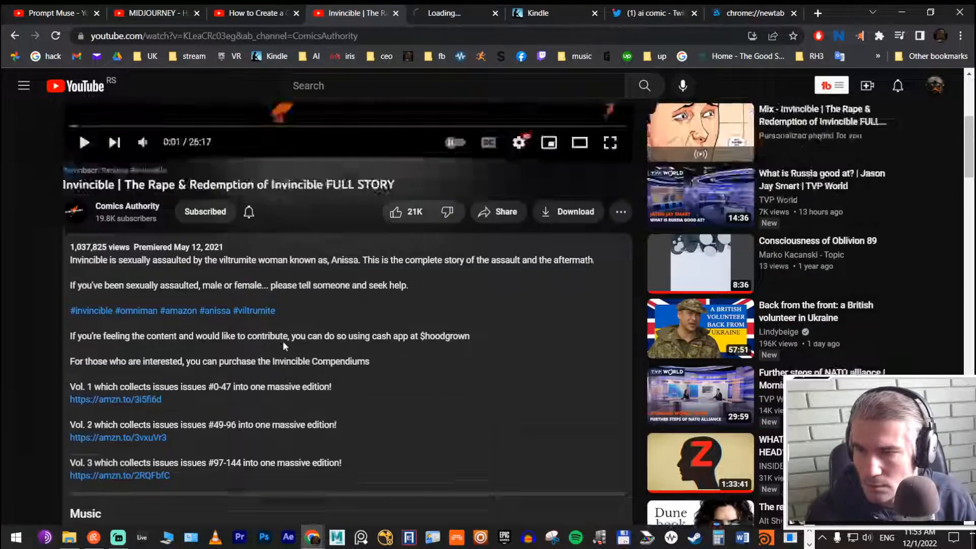
click(84, 425)
click(287, 407)
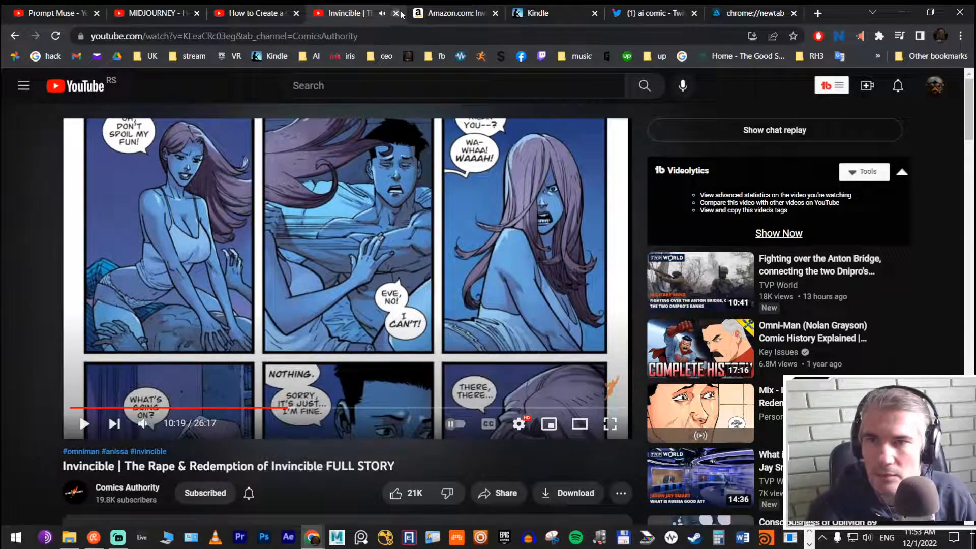
Step: Skim the muted How to Create a Consistent Character with MidJourney video, bookmark it in the 04_Comics folder and close it
click(229, 9)
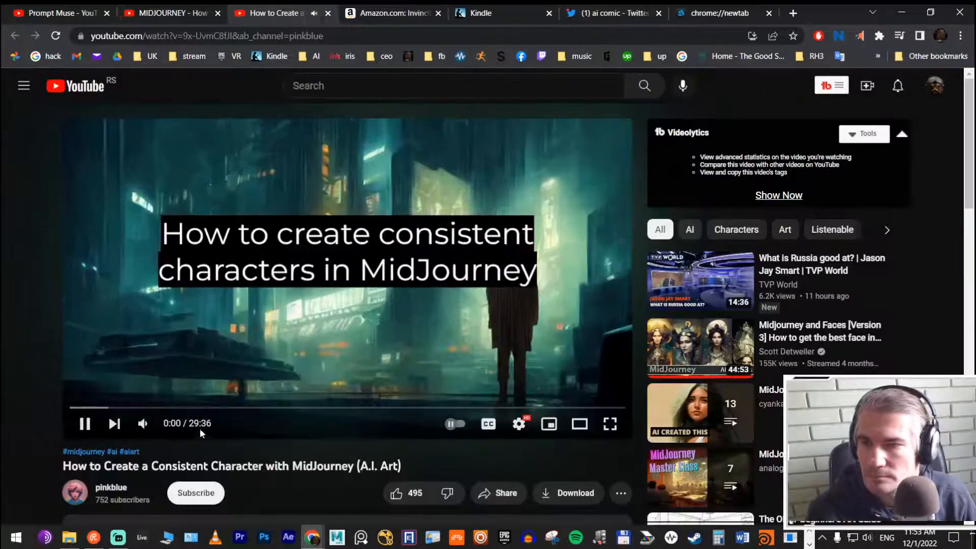
click(143, 424)
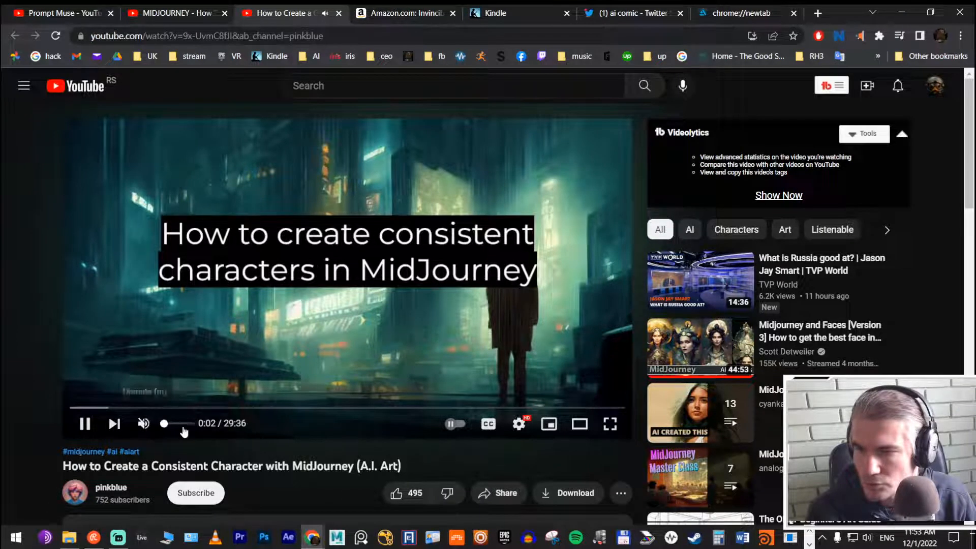
click(300, 413)
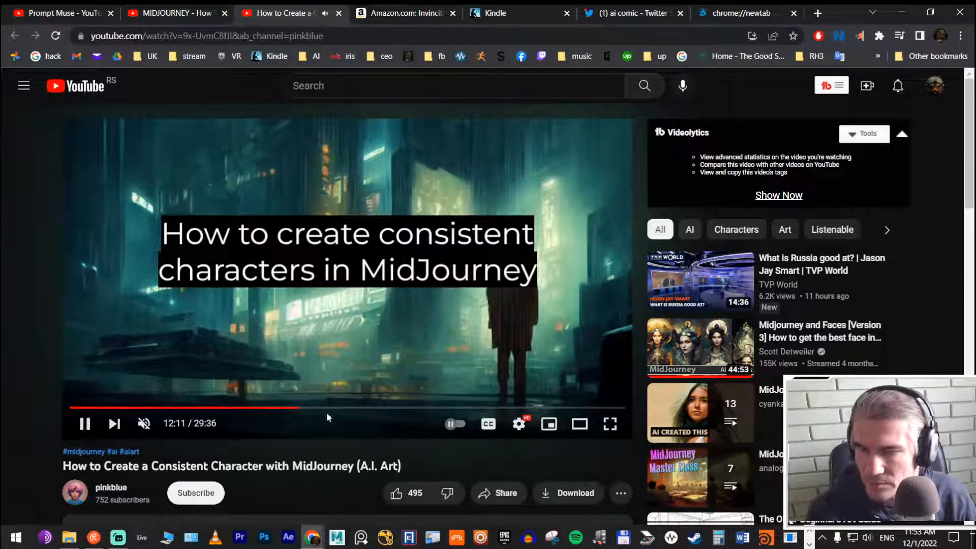
click(793, 36)
click(707, 155)
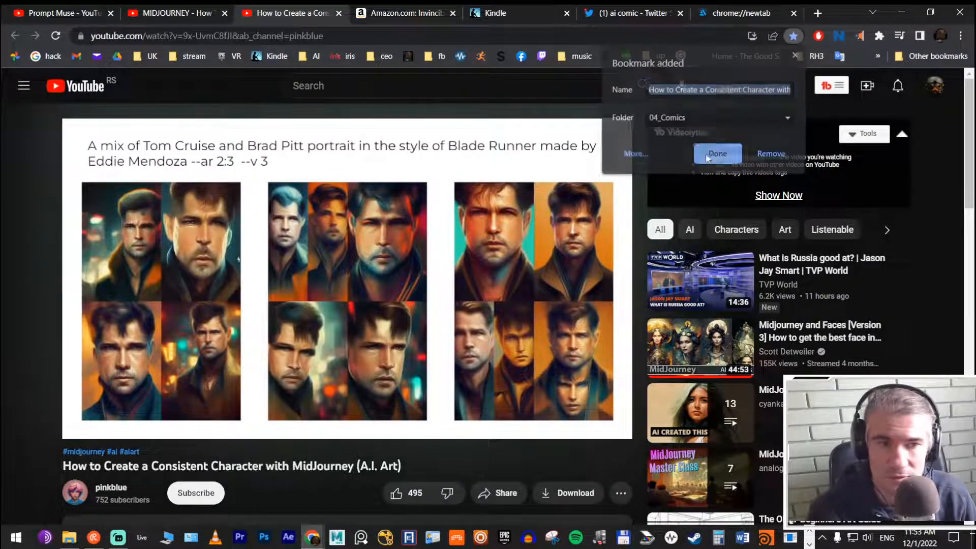
drag(380, 409, 467, 409)
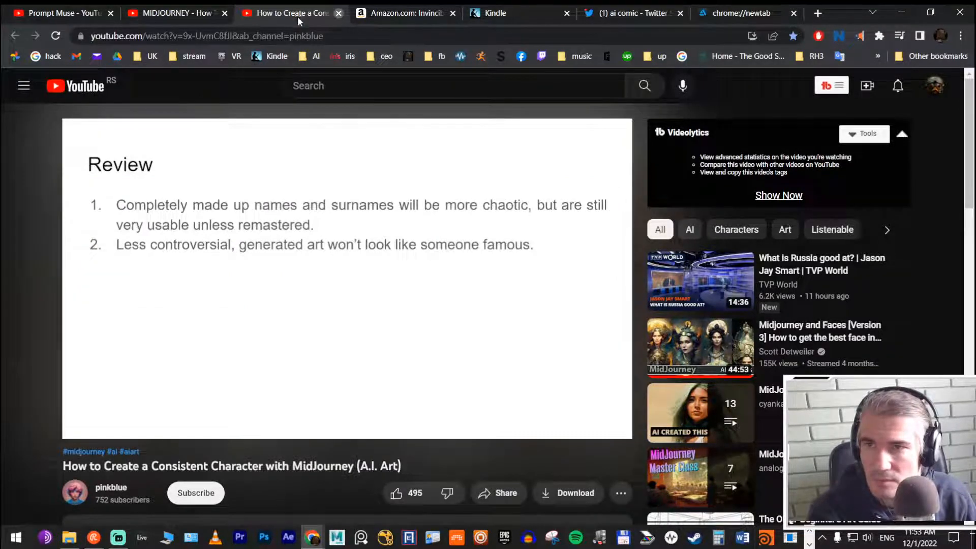
click(338, 14)
Step: Bookmark the MIDJOURNEY - How To Create a Complete Graphic Novel in ONE Day video, skim its final part and close it
click(179, 15)
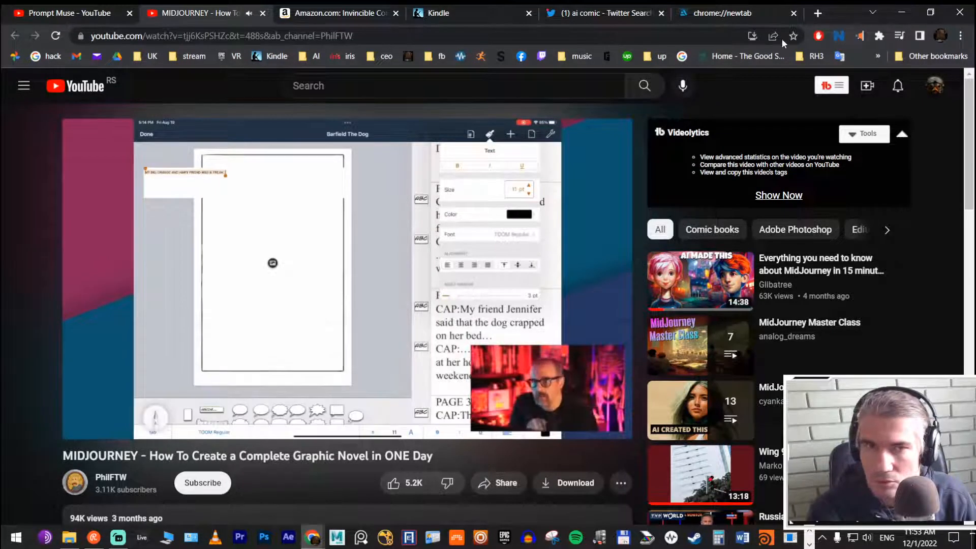
click(792, 36)
click(716, 152)
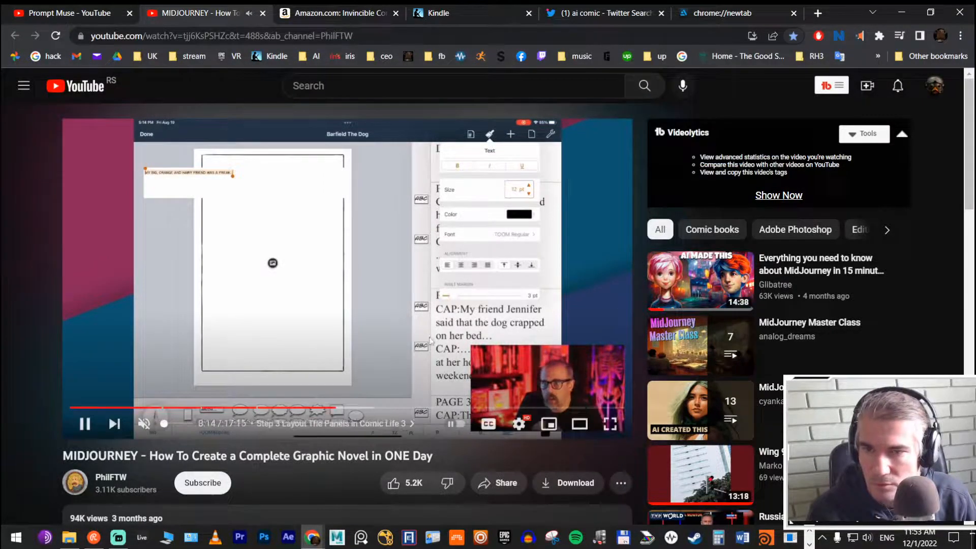
click(514, 407)
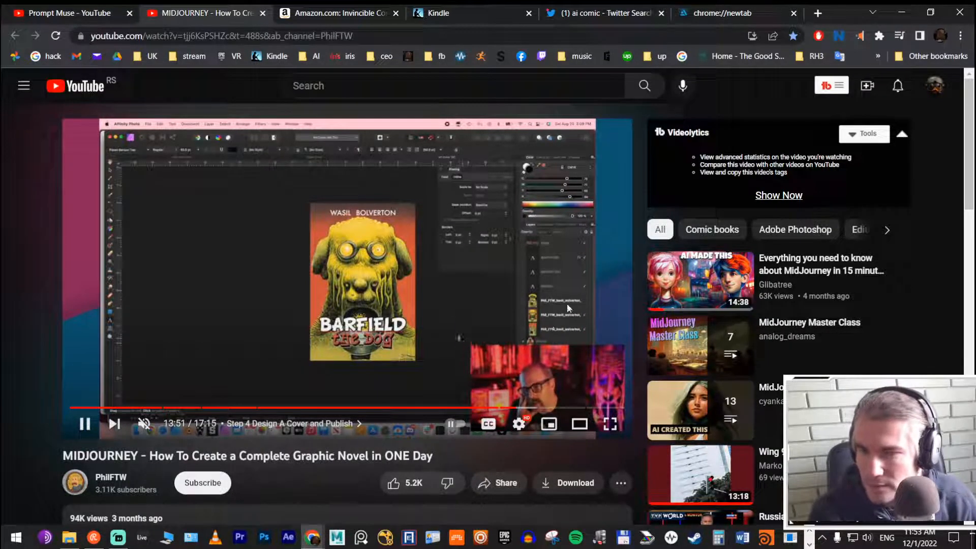
click(538, 407)
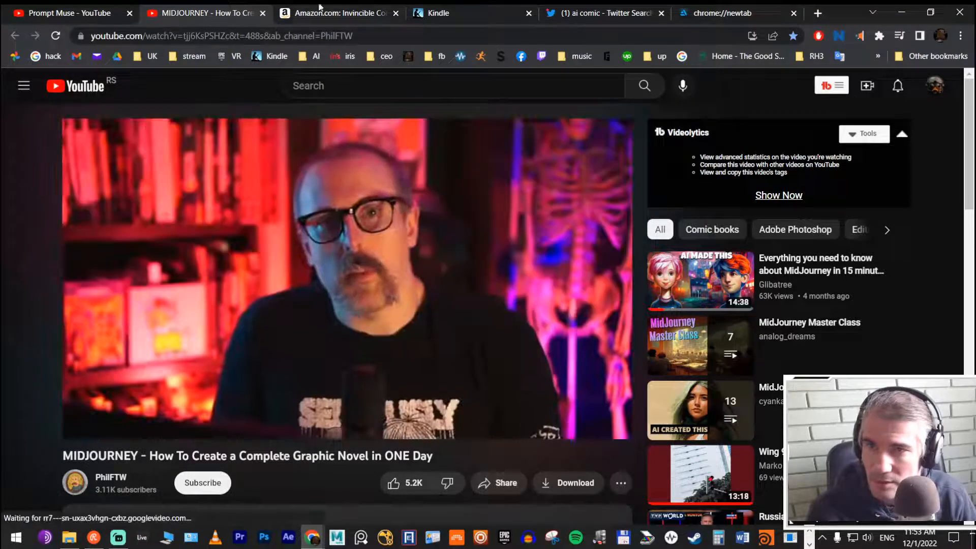
click(262, 13)
Step: Look through the Amazon page for Invincible Compendium Vol. 1 and close it
click(68, 7)
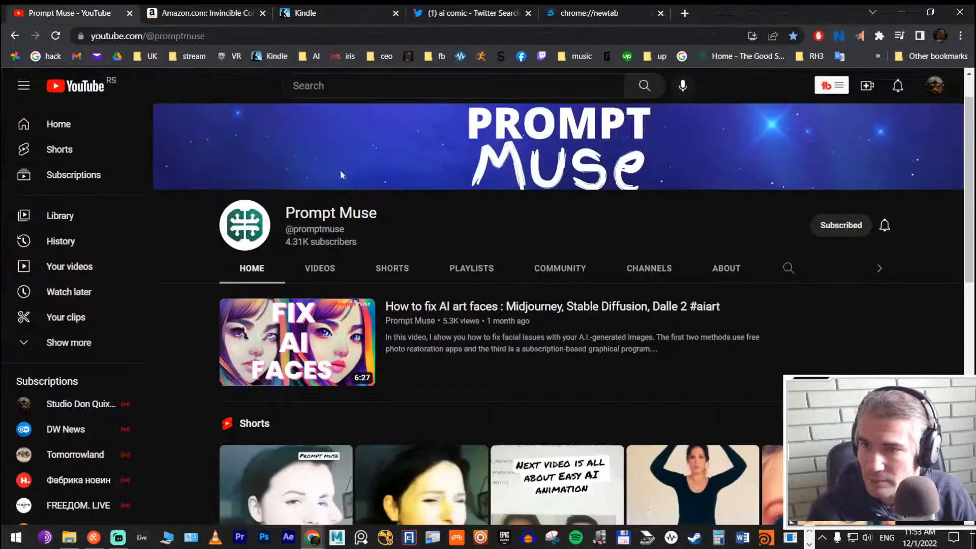
scroll(339, 170, down, 10)
click(231, 6)
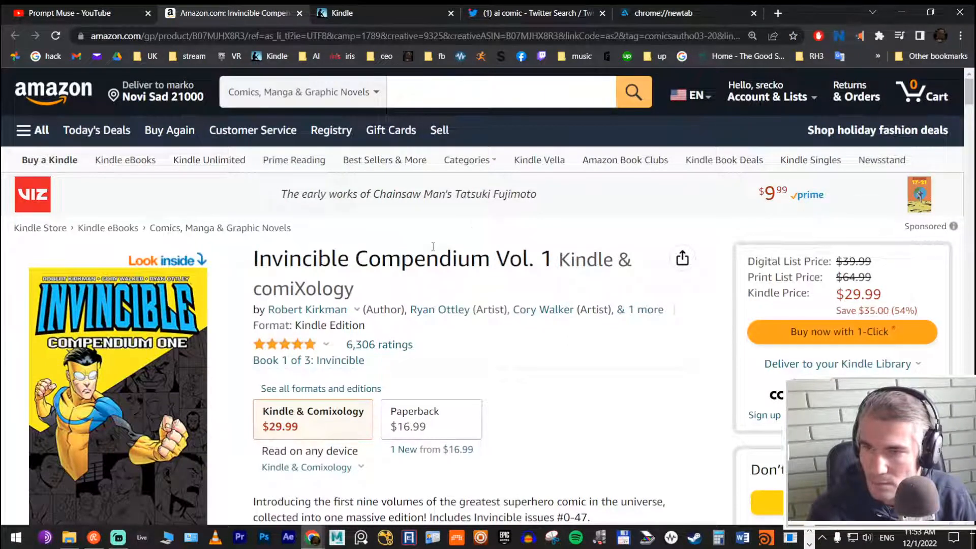
scroll(433, 247, down, 2)
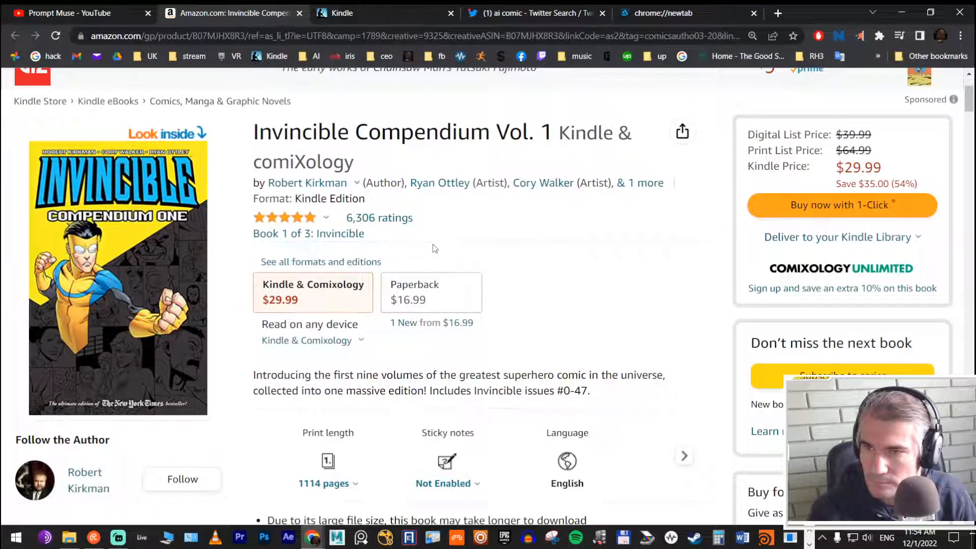
scroll(432, 245, down, 5)
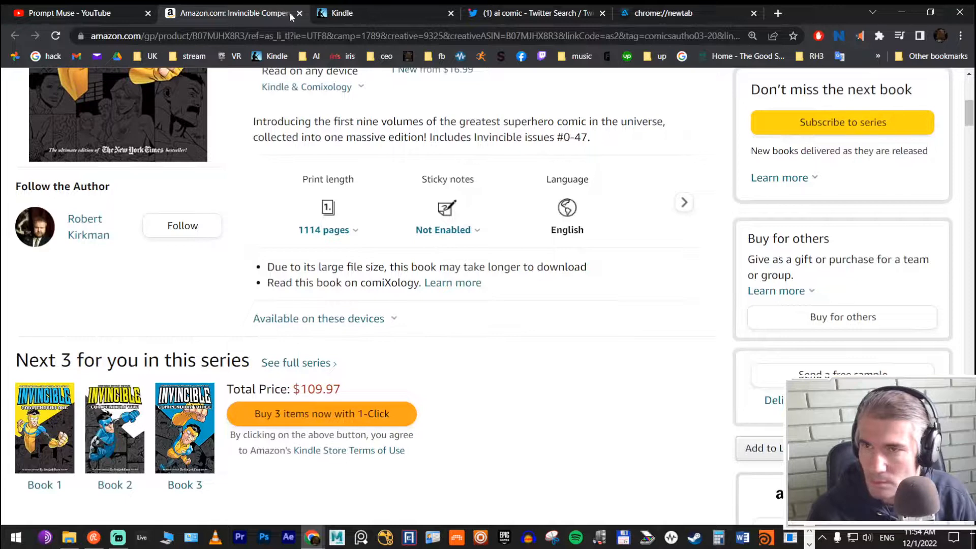
click(299, 14)
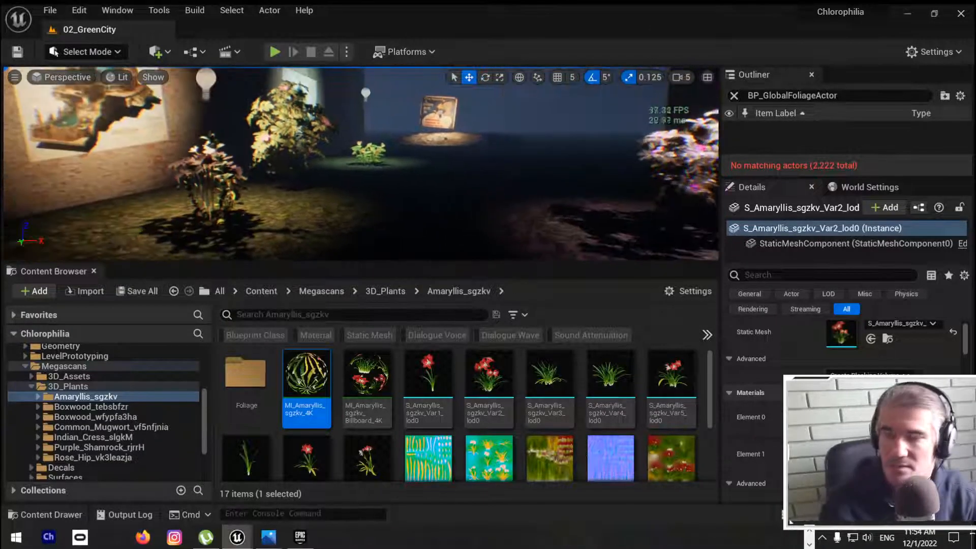
Step: Switch to Unreal Editor, show the 02_GreenCity viewport full screen and fly along the lit plants, pictures and building walls
key(F11)
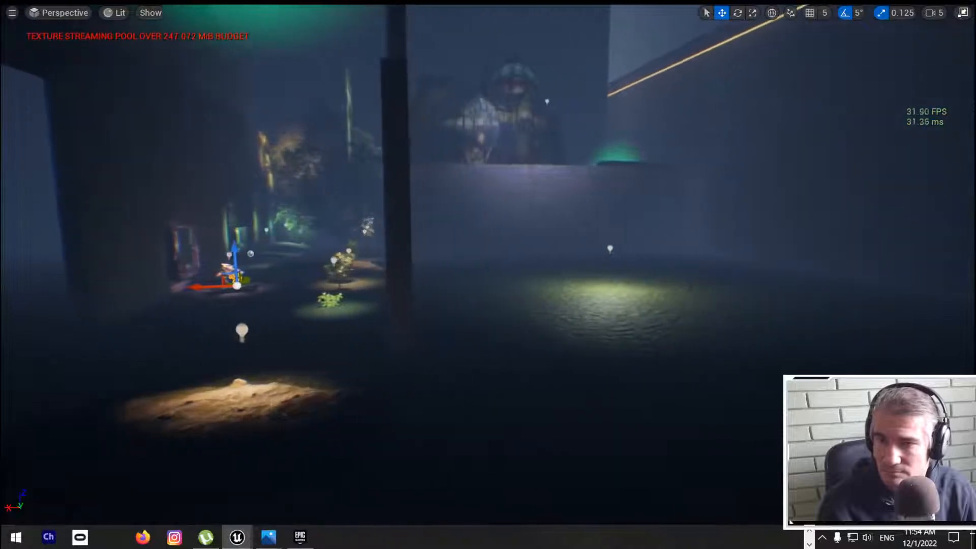
key(d)
key(a)
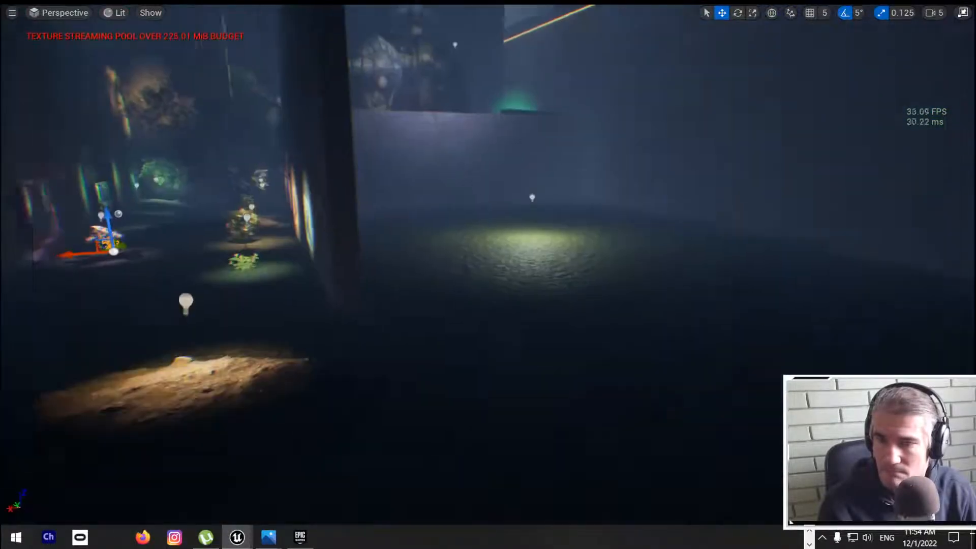
key(w)
key(a)
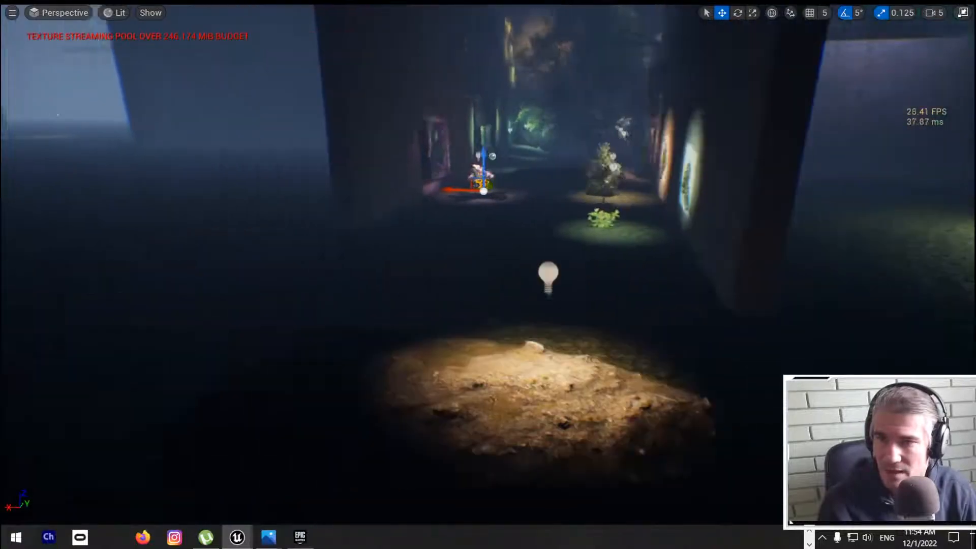
key(w)
key(w)
key(s)
key(w)
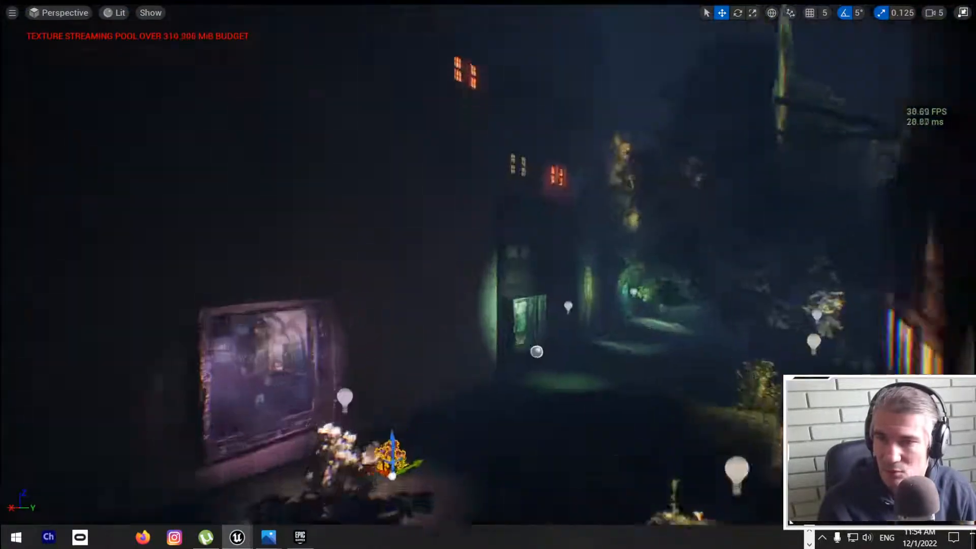
key(d)
key(w)
key(d)
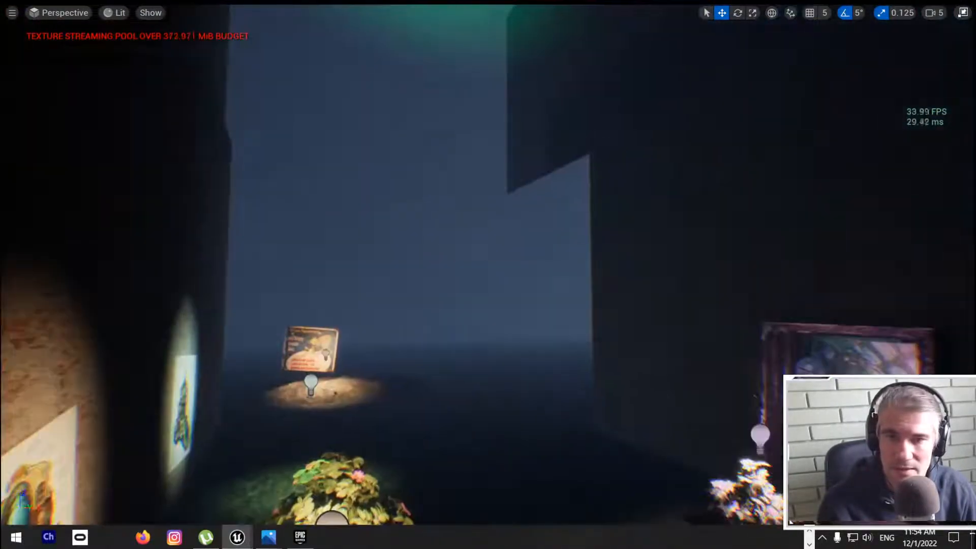
right_drag(488, 275, 439, 259)
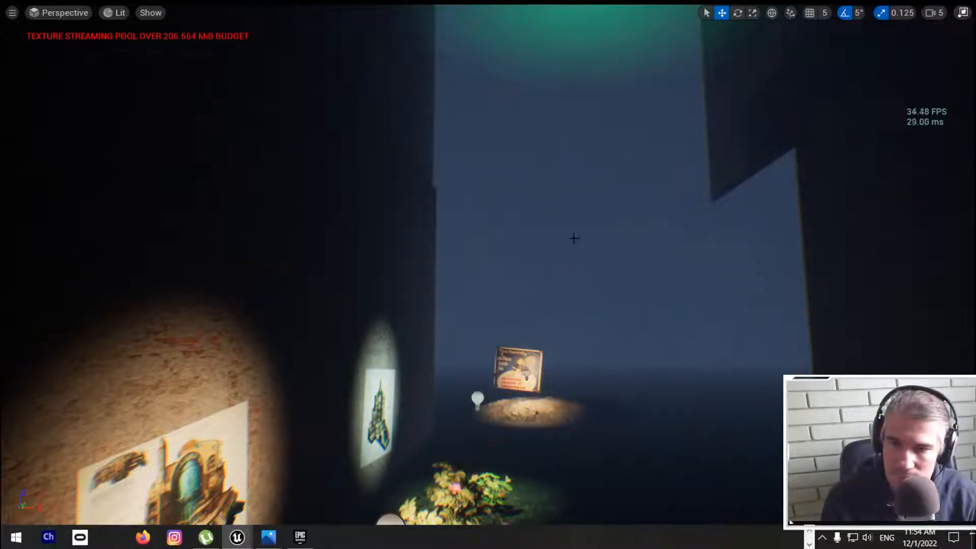
Step: Select the long red-and-cream wall panel in the dark ground area and switch the viewport to Unlit
right_drag(579, 262, 483, 261)
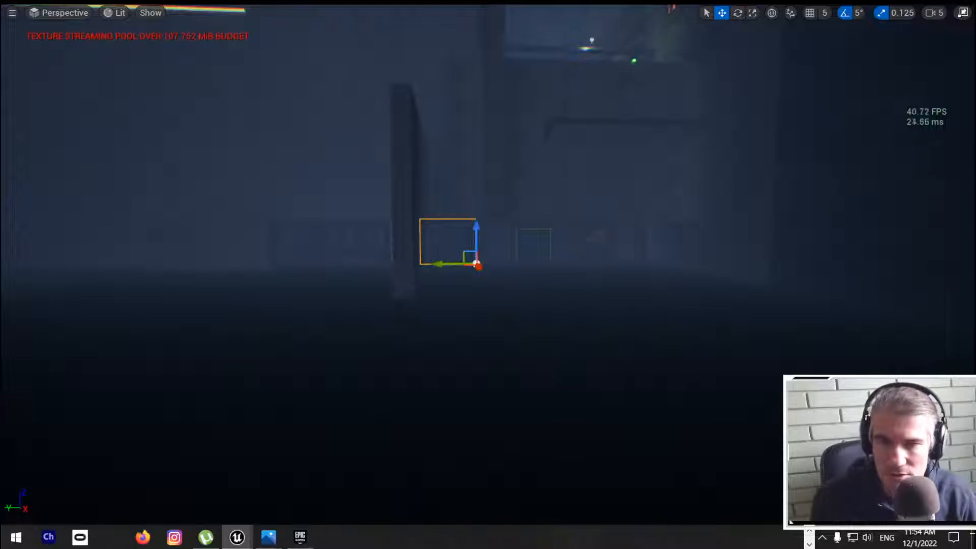
right_drag(548, 291, 570, 319)
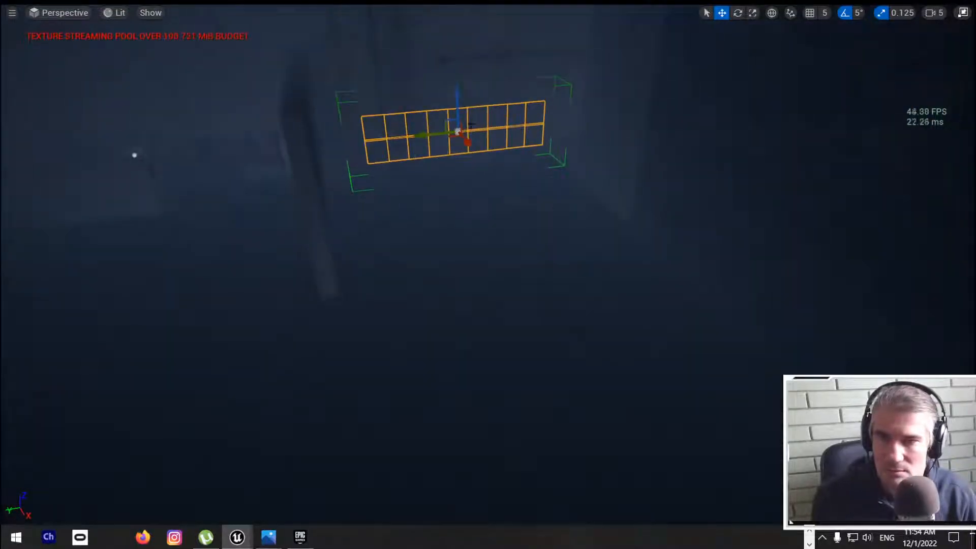
drag(465, 141, 686, 401)
right_drag(686, 401, 902, 493)
key(s)
mouse_move(488, 274)
right_down()
mouse_move(625, 279)
mouse_move(485, 270)
right_up()
drag(187, 146, 426, 54)
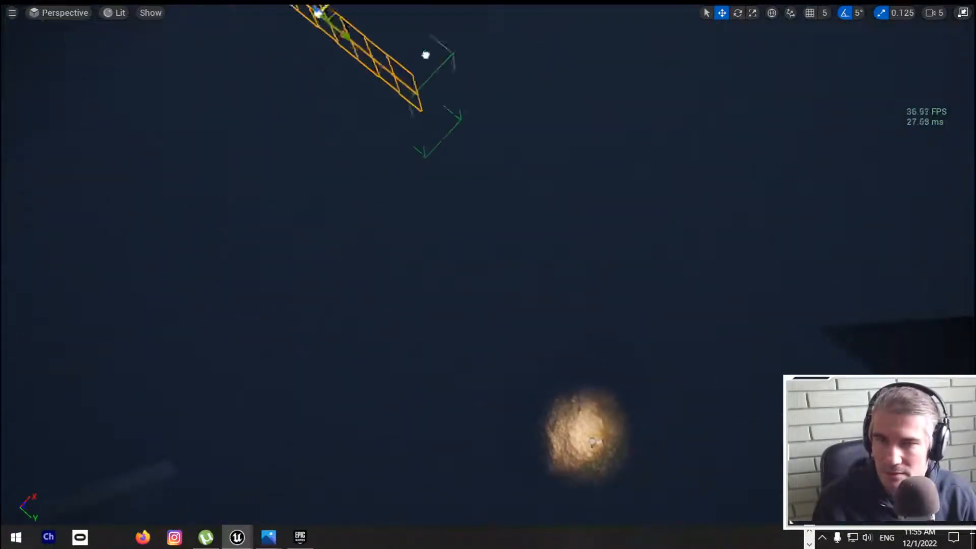
click(112, 14)
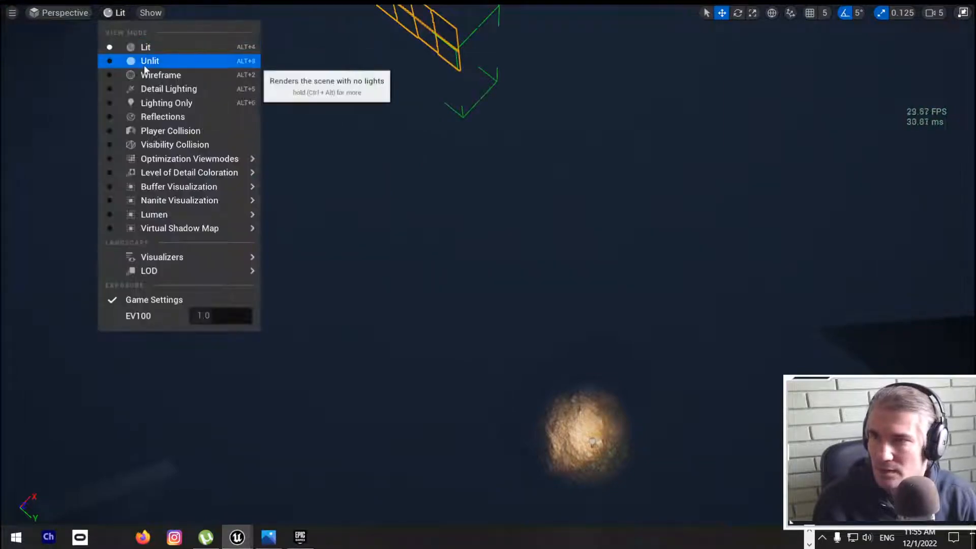
click(145, 64)
right_drag(282, 224, 290, 184)
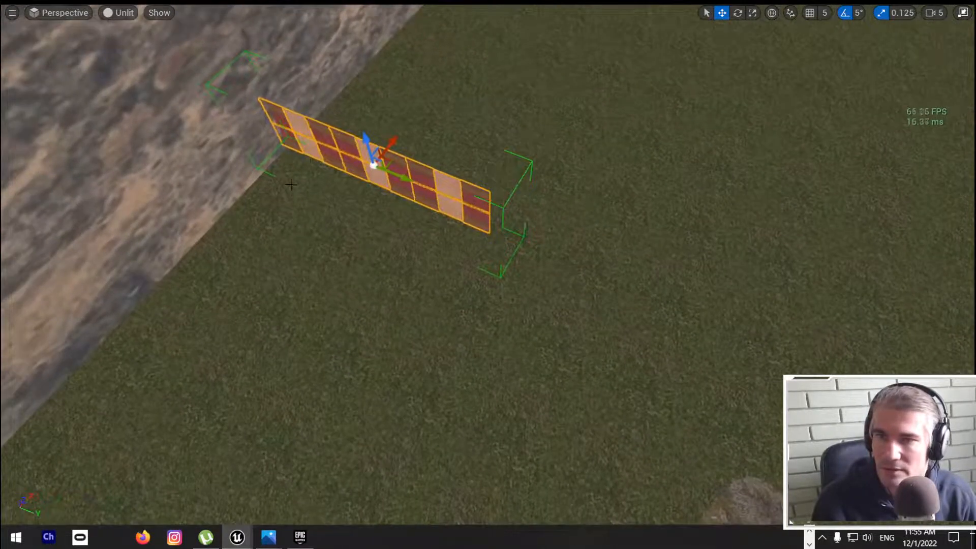
Step: Move the red-and-cream wall panel across the grass and line it up with the end of the pale building wall beside the rock patch
drag(405, 177, 833, 290)
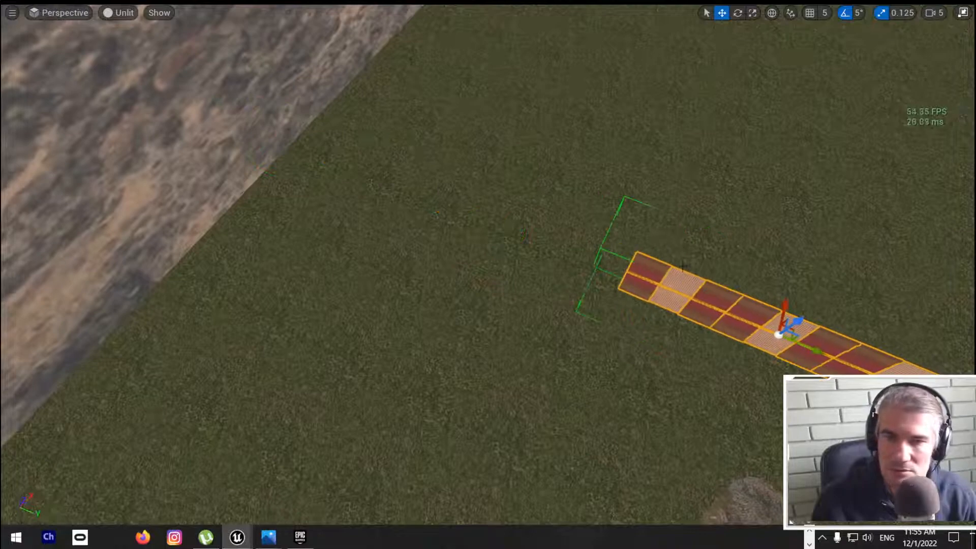
right_drag(833, 290, 955, 274)
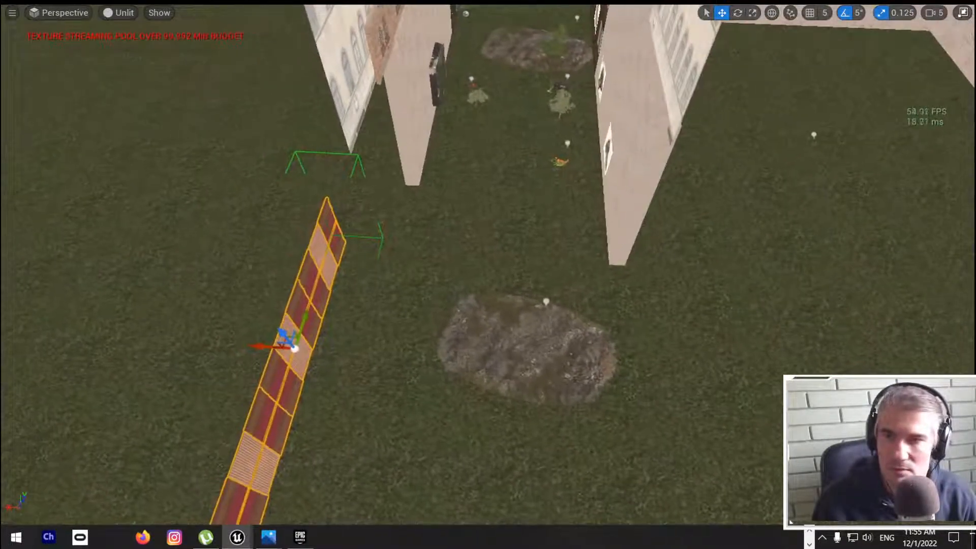
drag(262, 341, 340, 351)
drag(380, 322, 426, 275)
right_drag(427, 274, 483, 257)
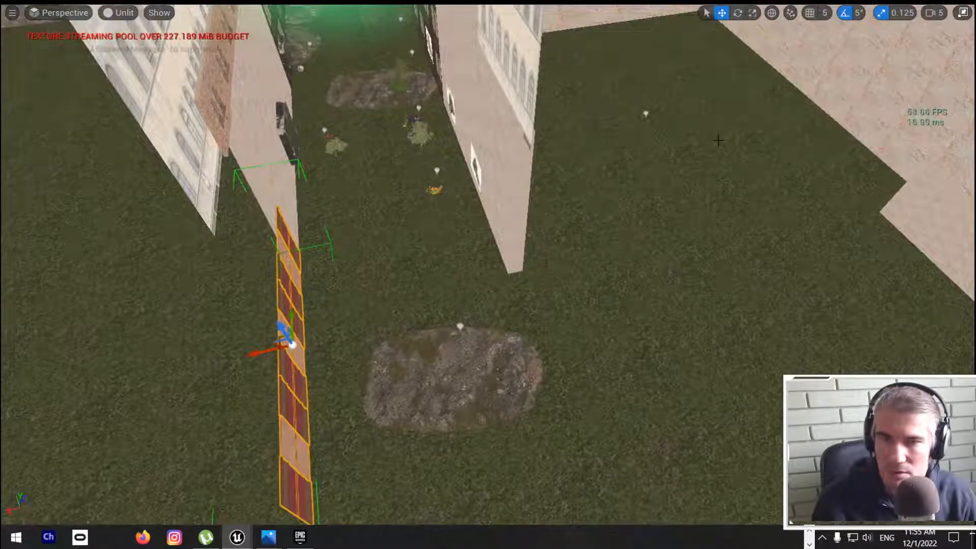
mouse_move(566, 269)
right_down()
mouse_move(498, 262)
mouse_move(565, 269)
right_up()
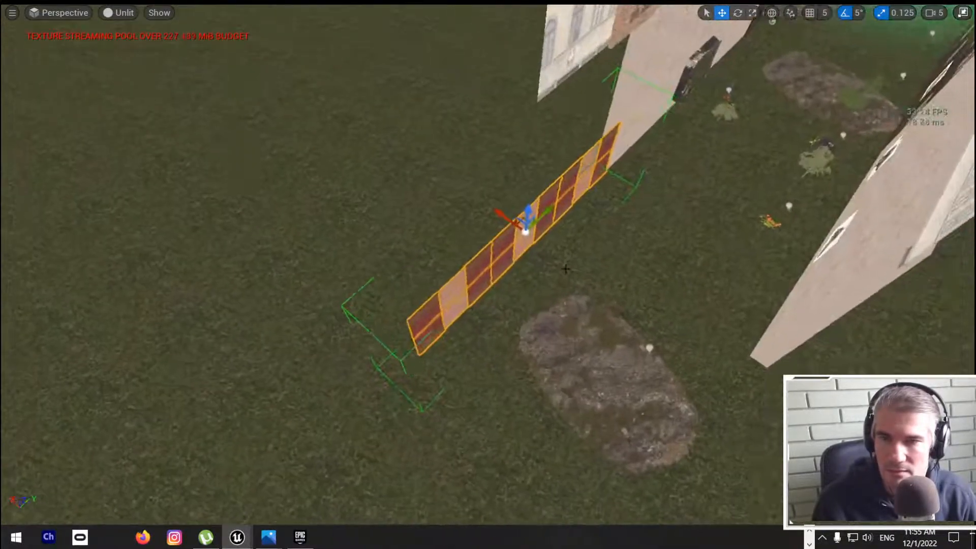
mouse_move(517, 216)
mouse_down()
mouse_move(488, 205)
mouse_move(508, 211)
mouse_up()
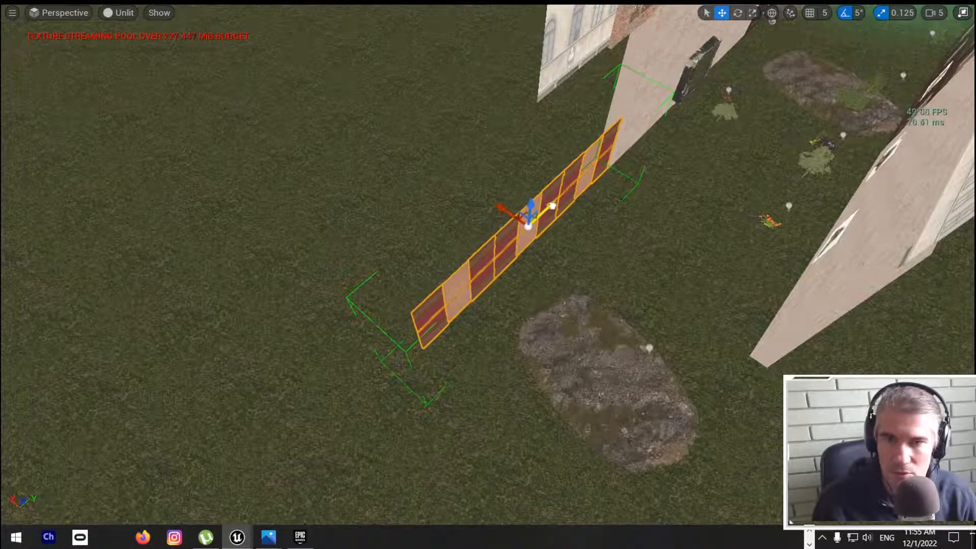
right_drag(552, 206, 581, 270)
Step: Duplicate the wall panel, rotate the copy crosswise and place it against the free end of the original
mouse_move(379, 268)
mouse_down()
mouse_move(394, 273)
mouse_move(373, 273)
mouse_up()
right_drag(372, 273, 452, 281)
key(s)
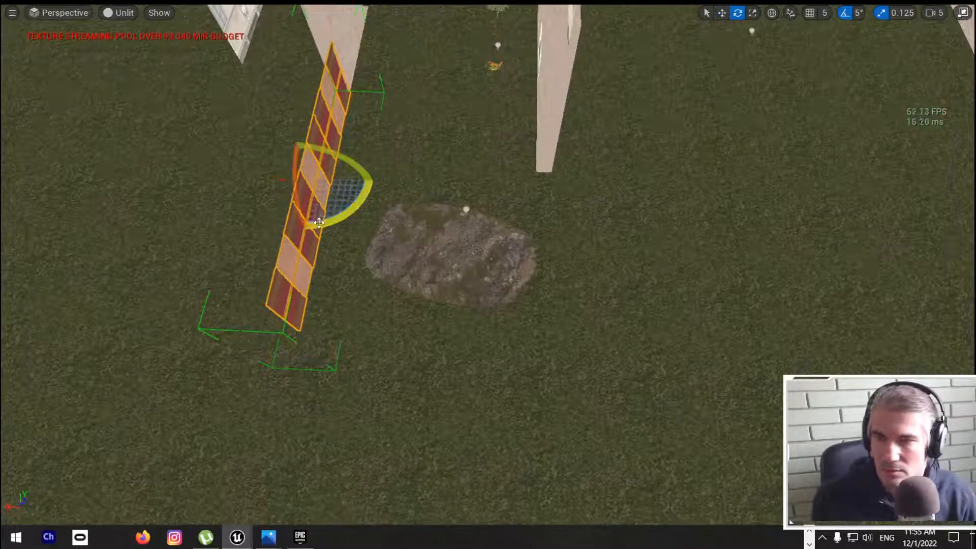
mouse_move(319, 222)
alt+mouse_down()
mouse_move(274, 239)
mouse_move(312, 228)
mouse_move(304, 231)
alt+mouse_up()
key(d)
mouse_move(440, 231)
right_down()
mouse_move(414, 231)
mouse_move(440, 231)
right_up()
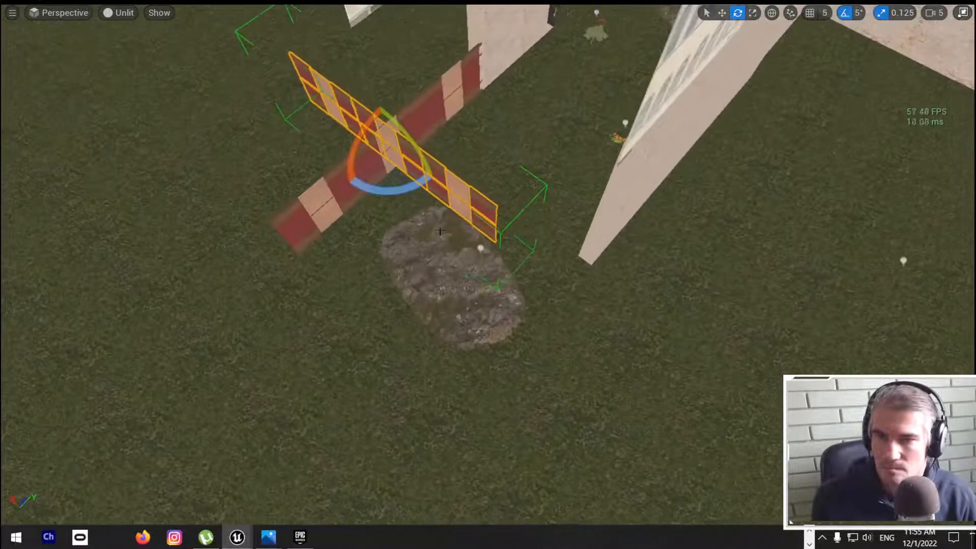
drag(411, 127, 367, 264)
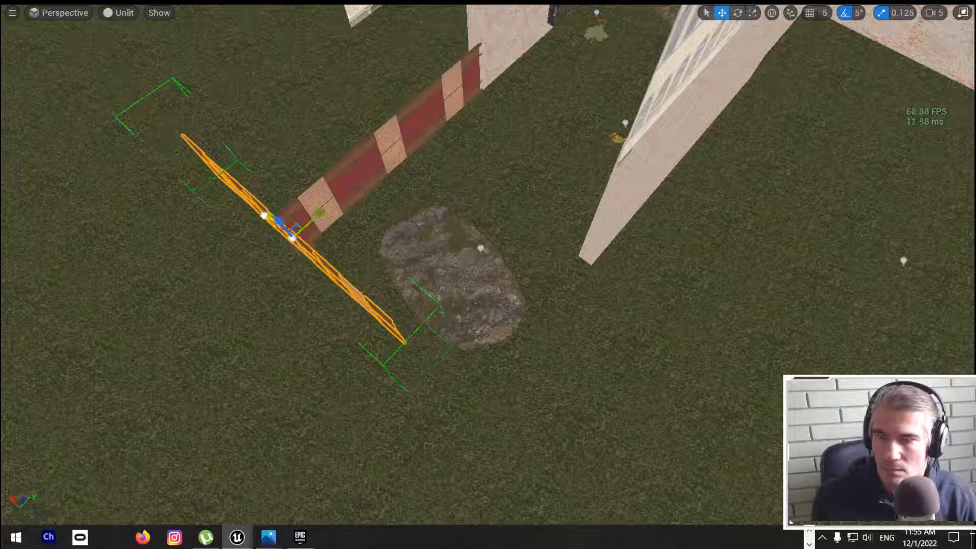
drag(263, 215, 371, 313)
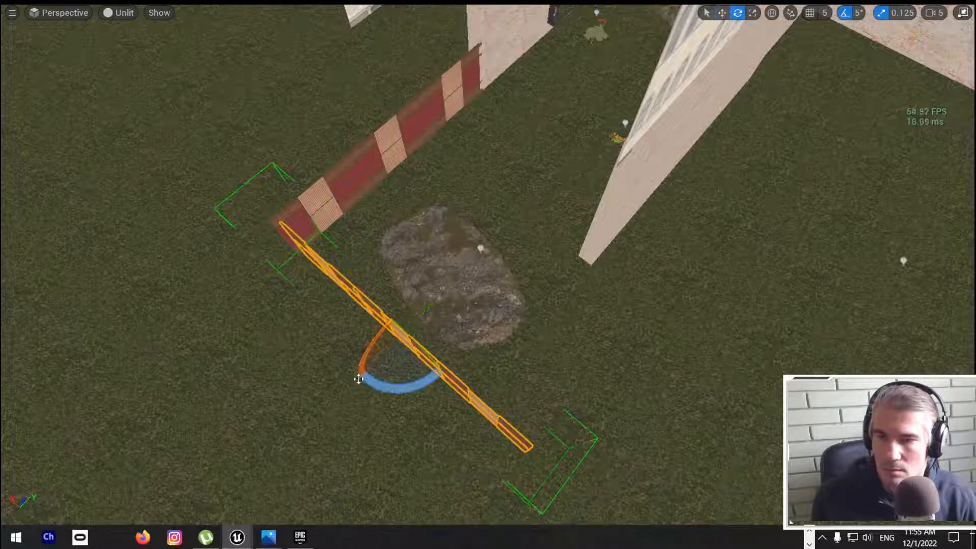
Step: Turn the copied panel parallel to the original and move it to extend the end of the opposite building wall
drag(358, 299, 356, 381)
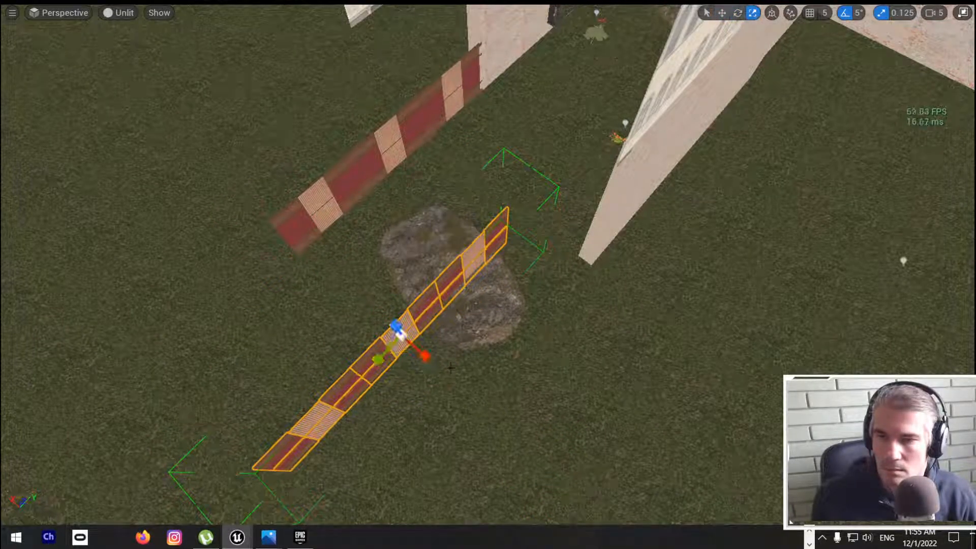
mouse_move(424, 356)
mouse_down()
mouse_move(441, 372)
mouse_move(432, 360)
mouse_up()
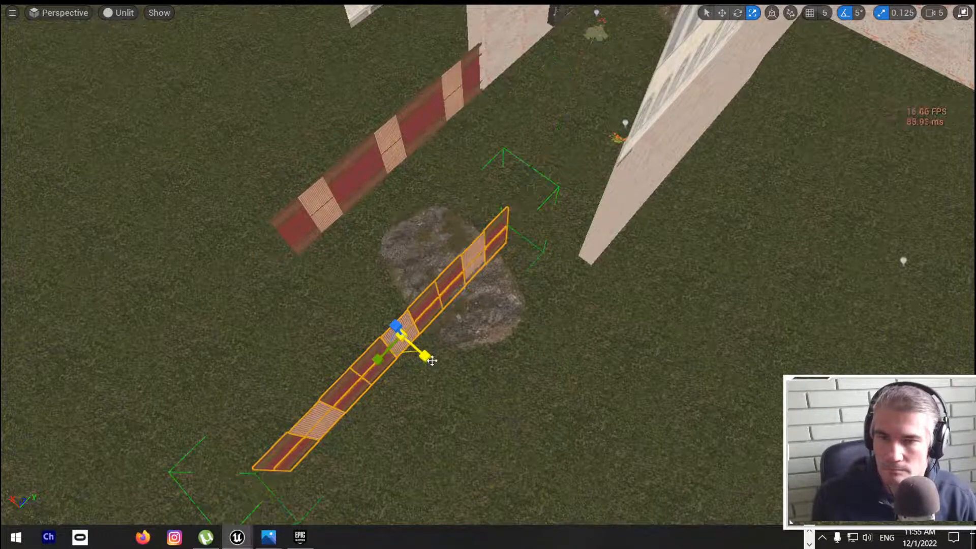
drag(371, 311, 460, 341)
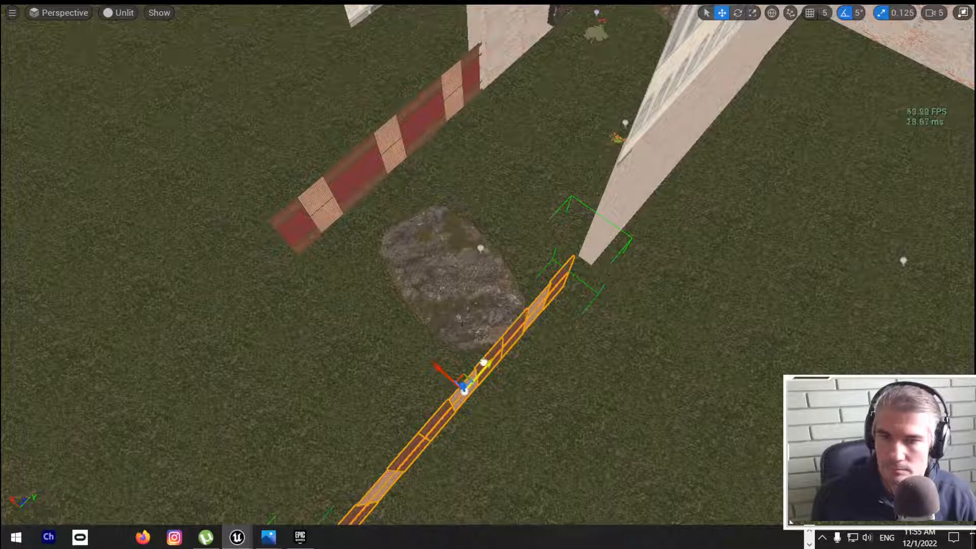
Step: Fly past the brick walls and through the wood-panelled courtyard to examine the existing wall and window pieces
right_drag(406, 326, 163, 246)
key(a)
key(d)
key(w)
key(s)
key(w)
key(s)
key(w)
drag(162, 246, 165, 275)
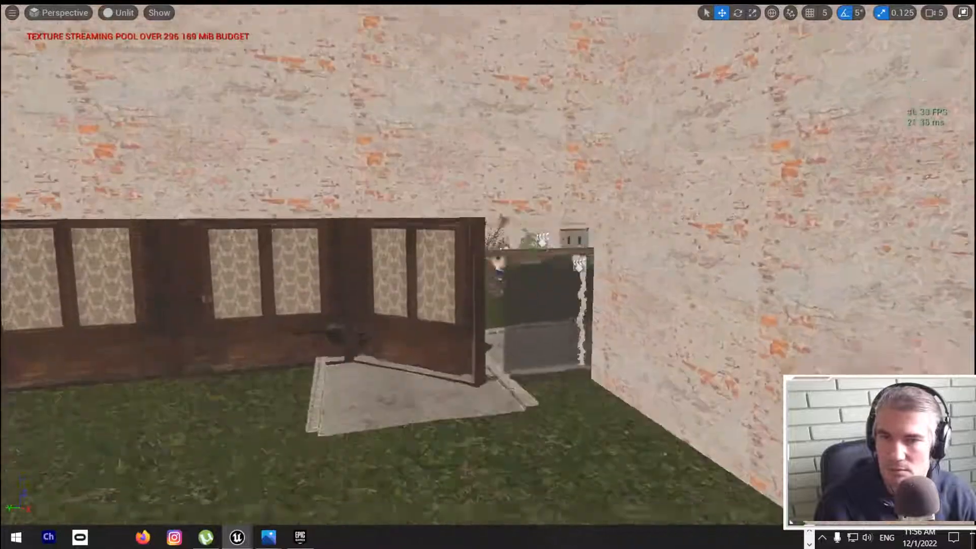
right_drag(165, 274, 143, 306)
key(s)
key(d)
key(a)
key(s)
key(d)
key(s)
key(a)
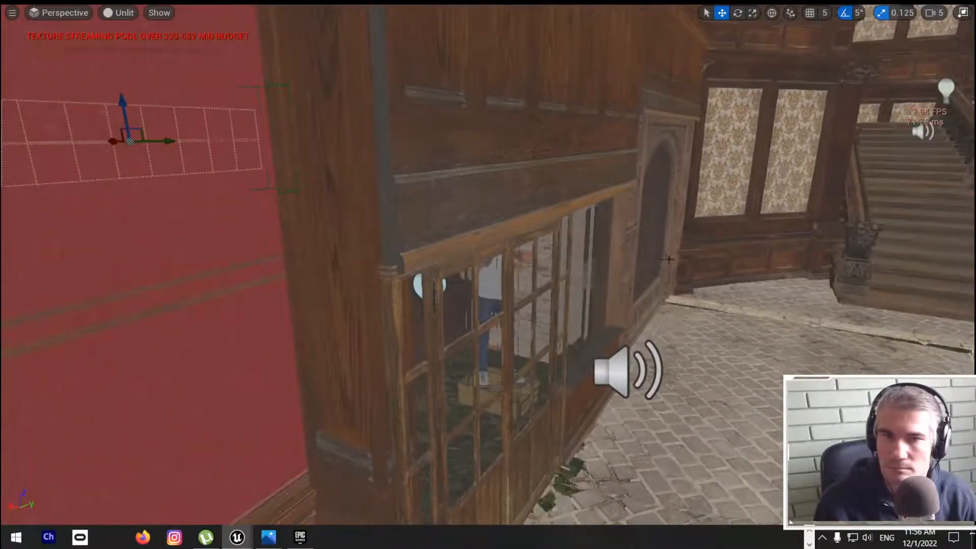
Step: Select the carved arched wall piece with lattice windows beside the staircase courtyard and save the level
right_drag(663, 250, 709, 234)
key(w)
key(d)
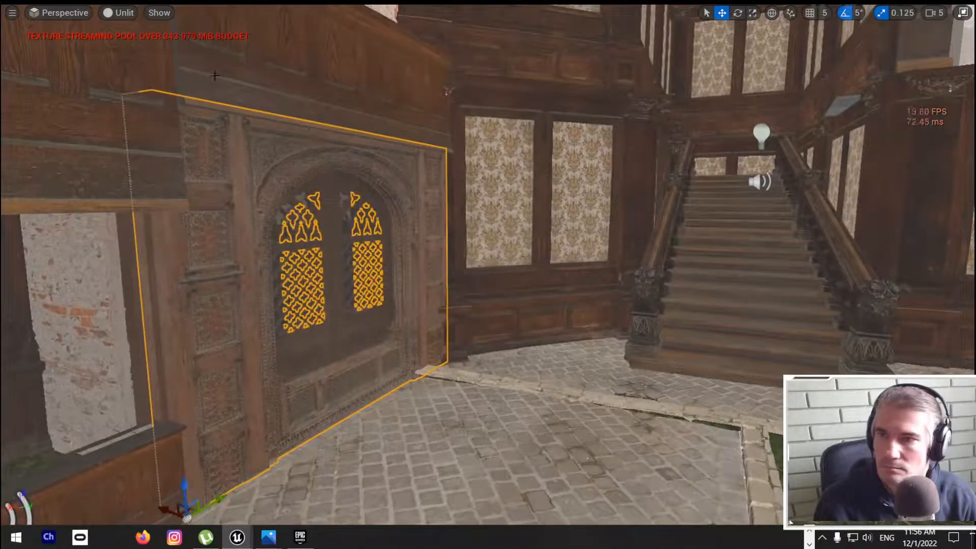
click(215, 86)
click(315, 221)
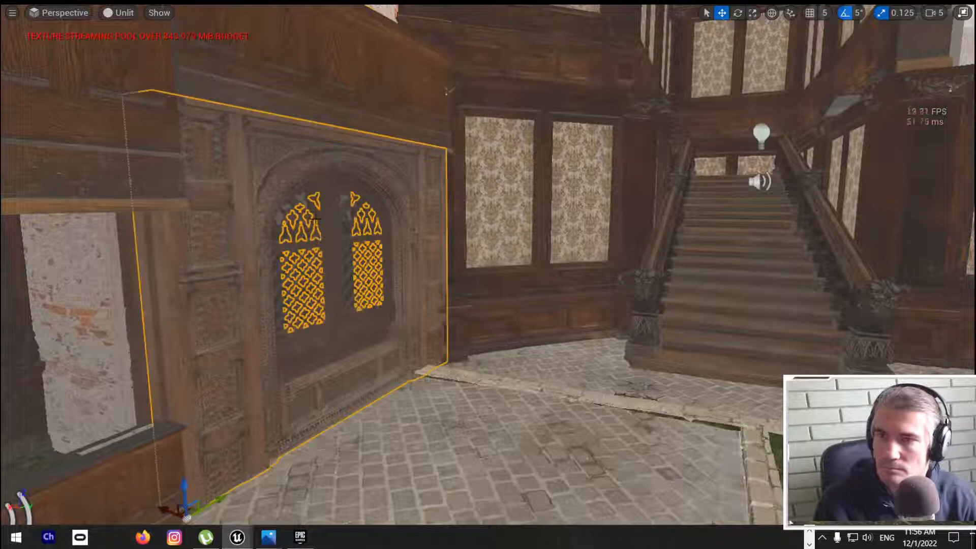
key(f)
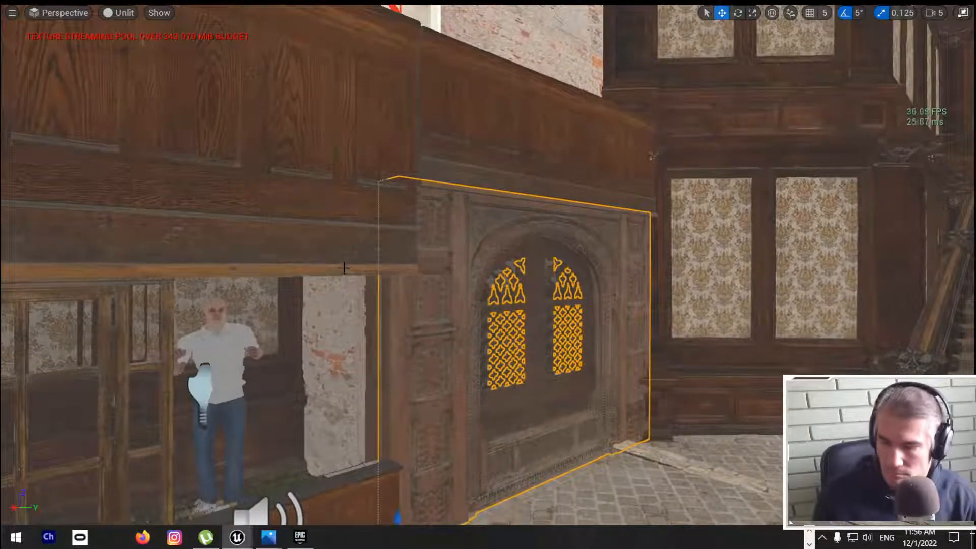
key(ctrl+s)
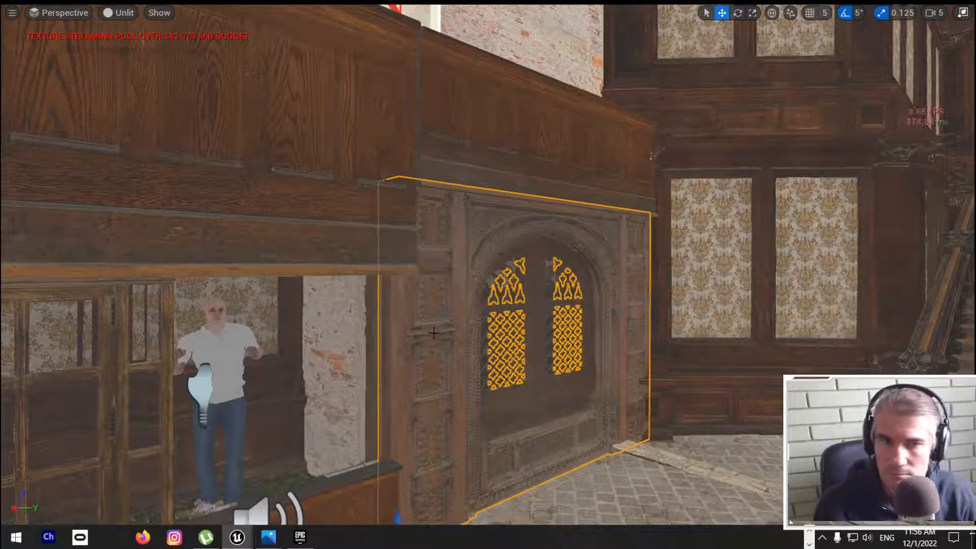
Step: Return to the newly placed red wall panel outside the brick building and switch the viewport back to Lit
right_drag(429, 327, 325, 379)
key(w)
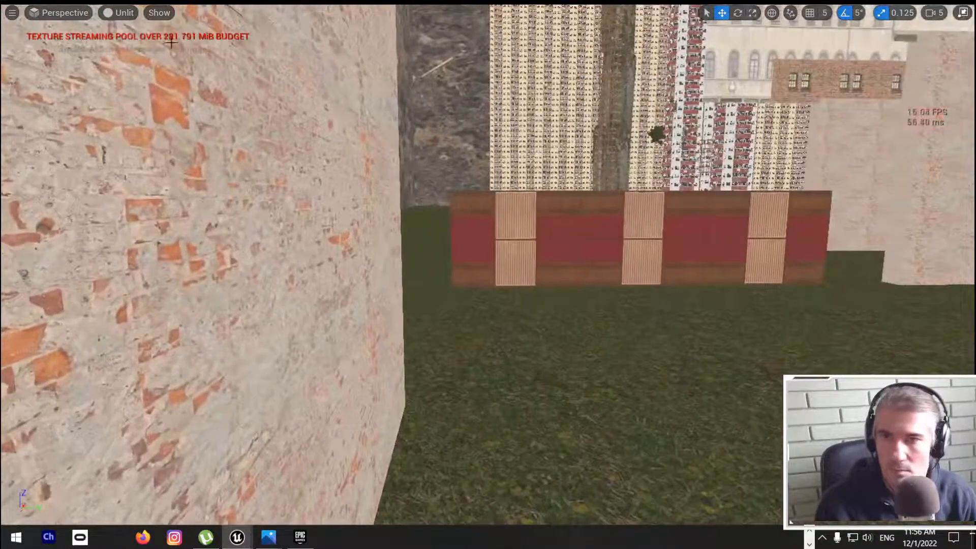
click(108, 15)
click(147, 46)
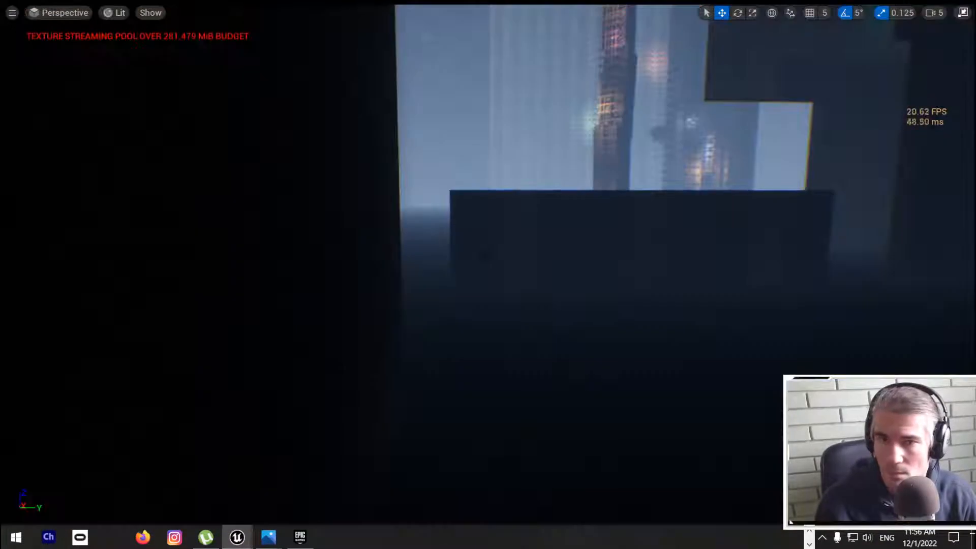
Step: Duplicate the light near the alley plants and place the copies along the inner side of the red wall panel
right_drag(147, 46, 389, 57)
key(e)
key(w)
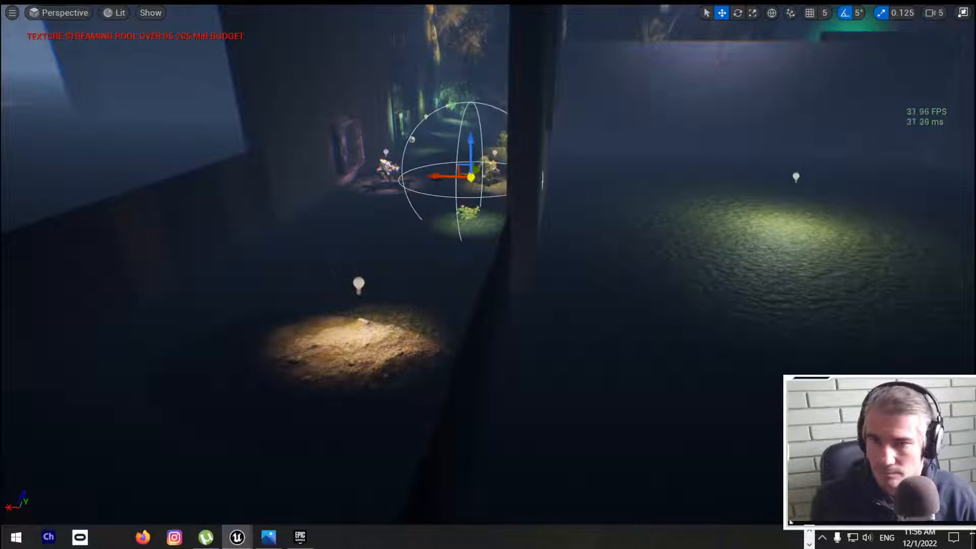
right_drag(436, 184, 480, 190)
key(a)
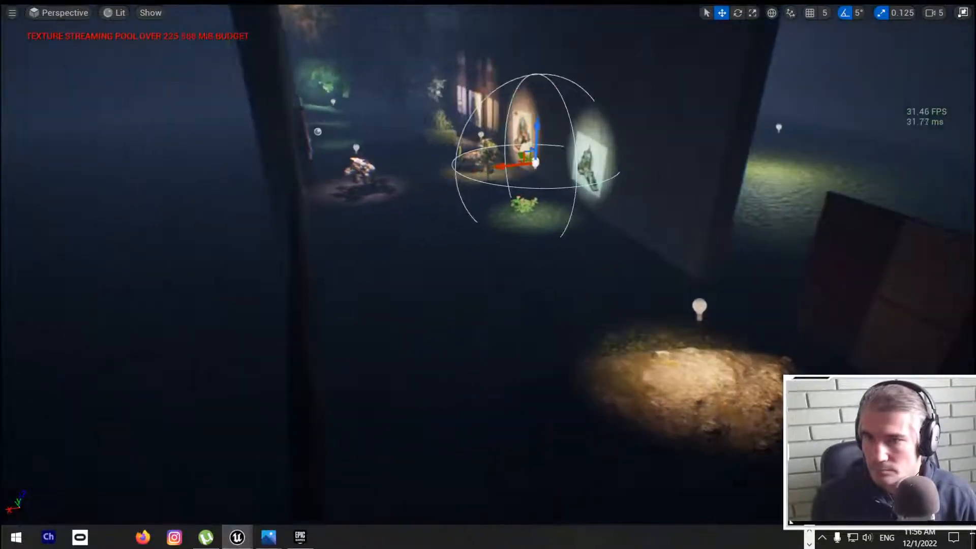
alt+drag(518, 166, 351, 182)
right_drag(350, 183, 274, 203)
key(f)
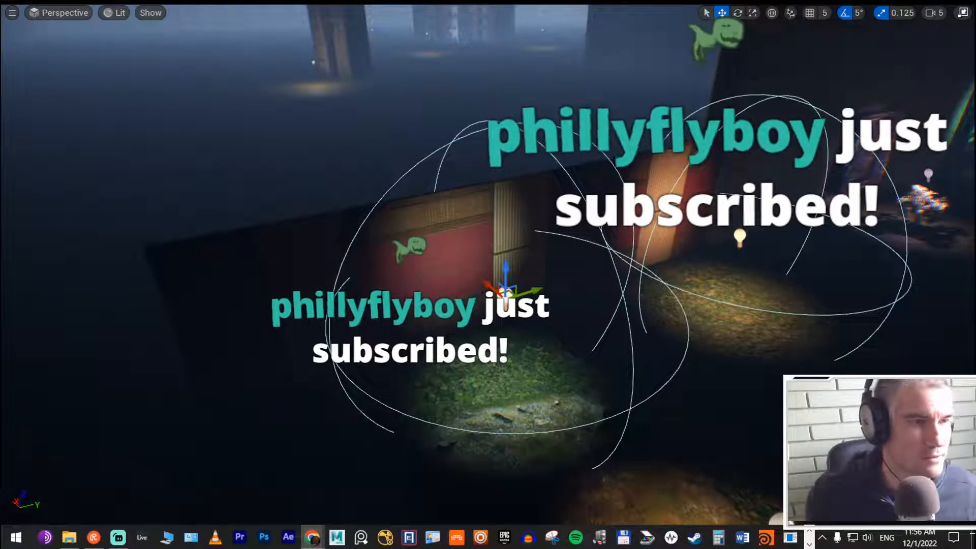
key(alt+Tab)
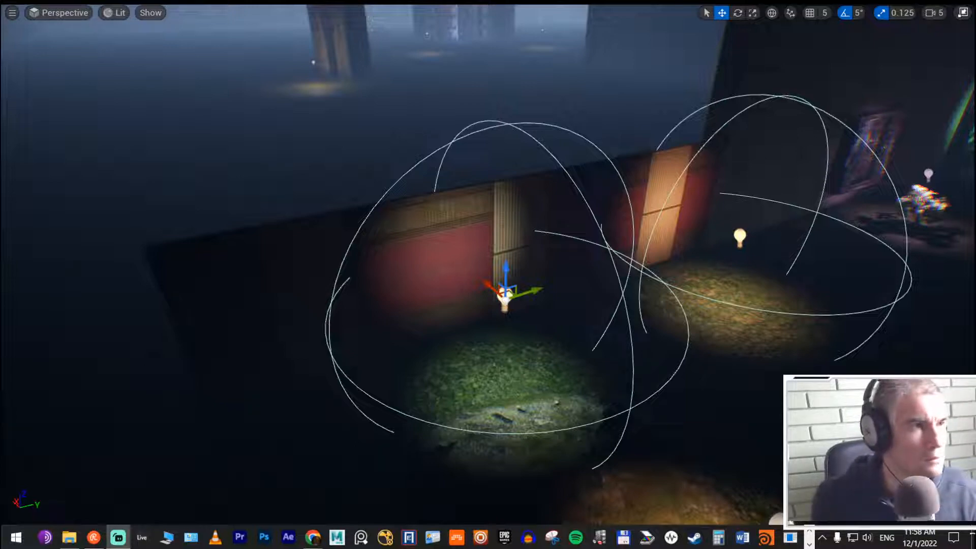
key(alt+Tab)
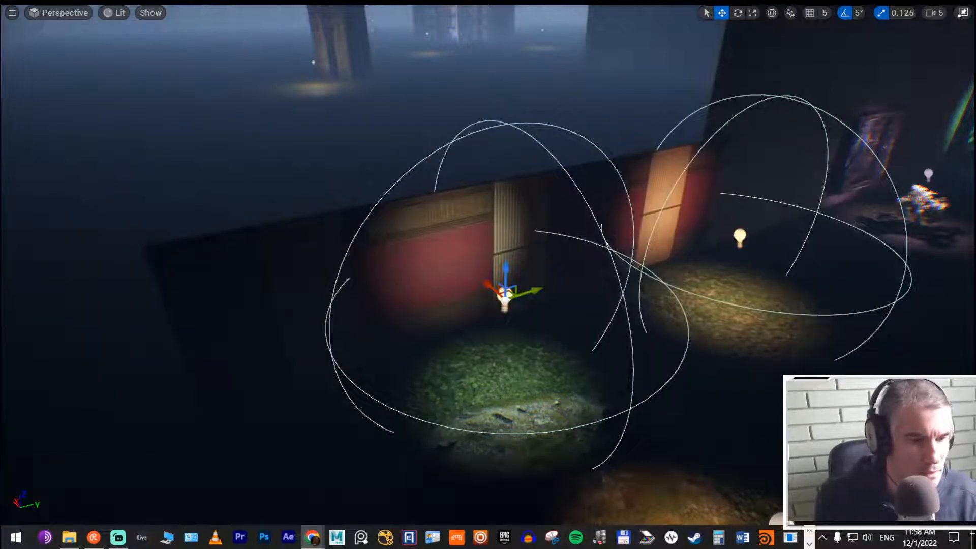
key(alt+Tab)
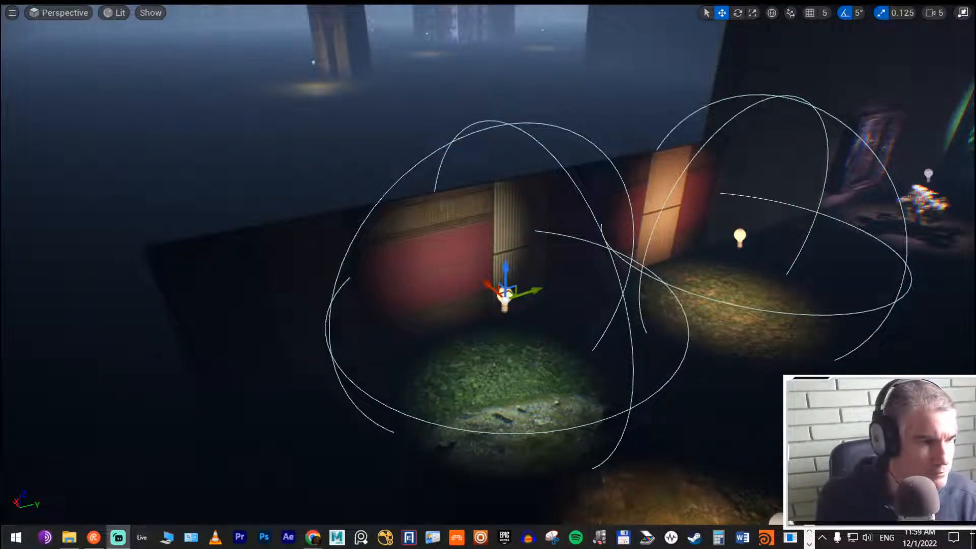
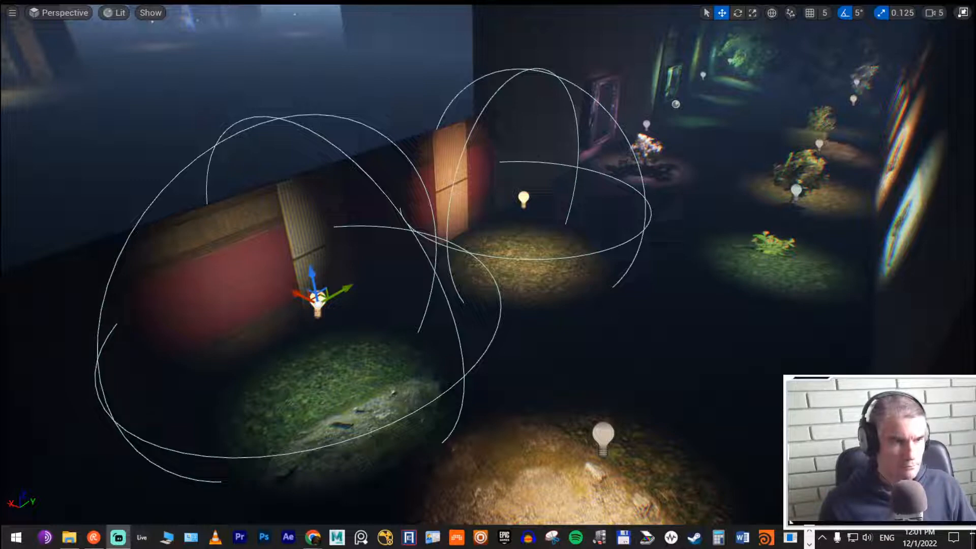
drag(975, 224, 975, 99)
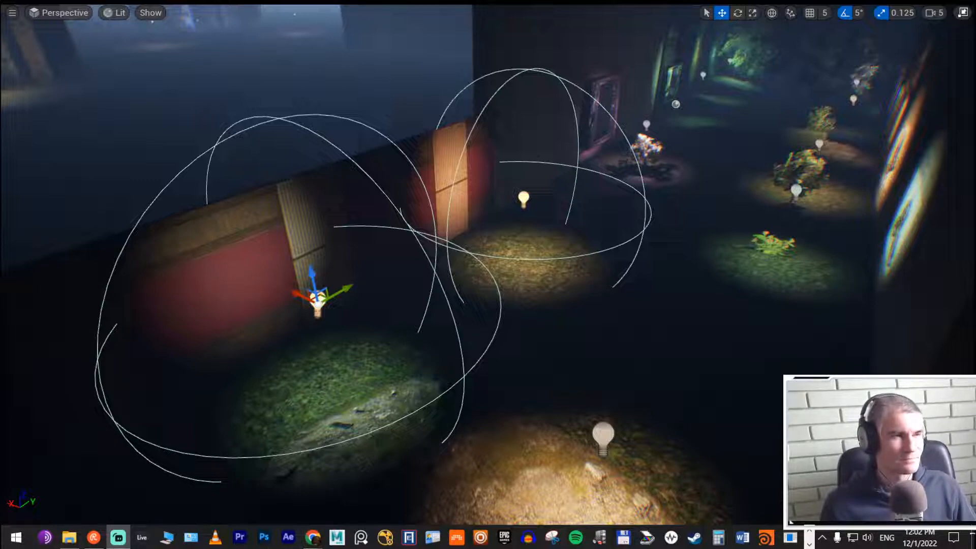
key(alt+Tab)
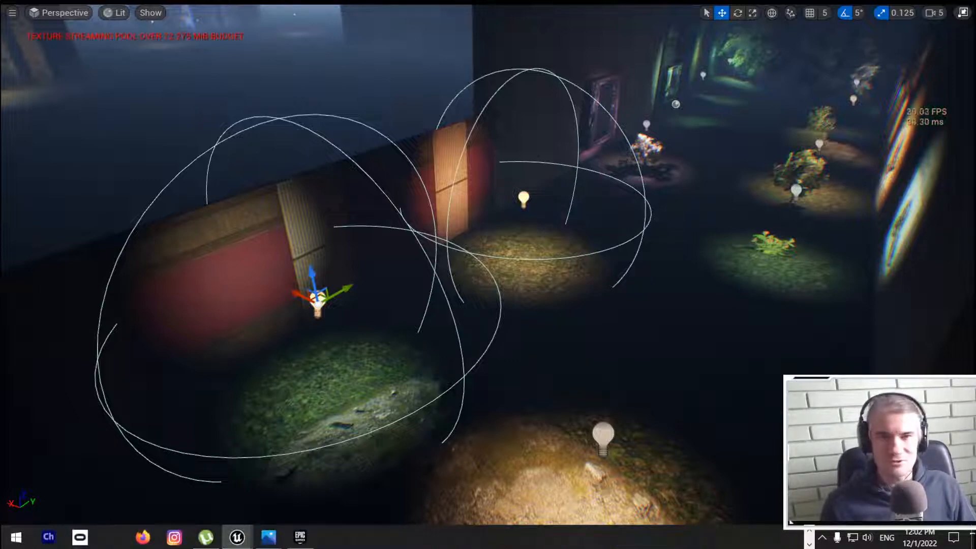
key(alt+Tab)
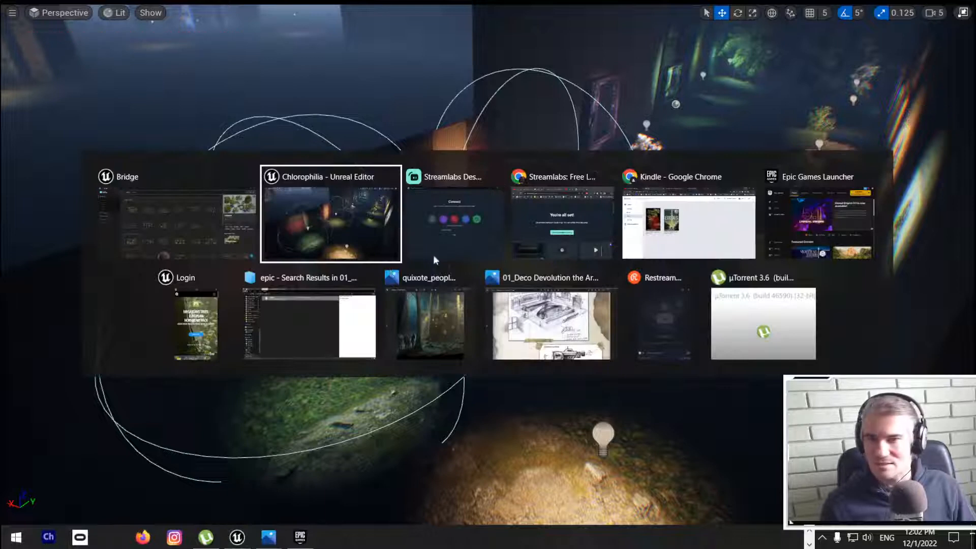
click(554, 229)
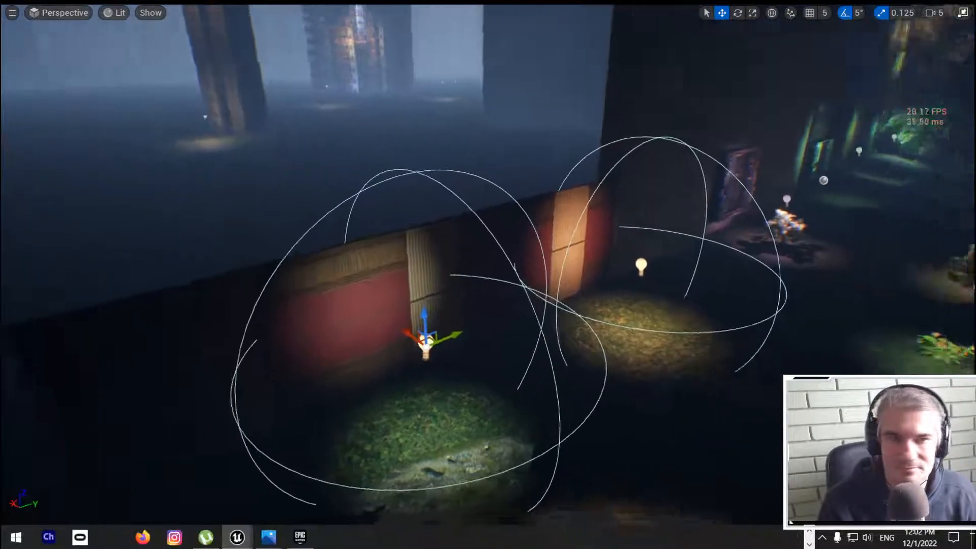
Step: Select the upper wall pieces, the long wall behind them and the first two lit window panels on the dark brick building facade
right_drag(487, 274, 71, 159)
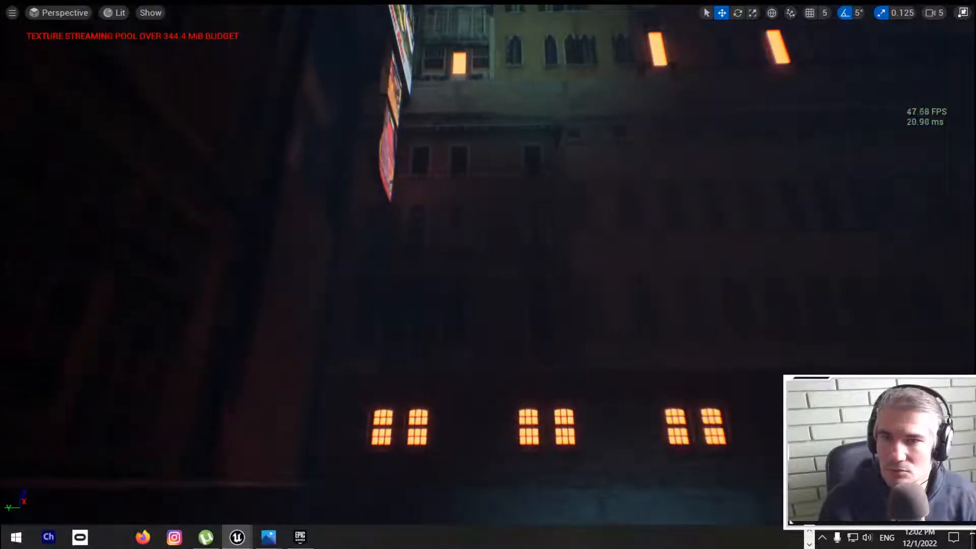
click(406, 244)
right_drag(406, 244, 426, 272)
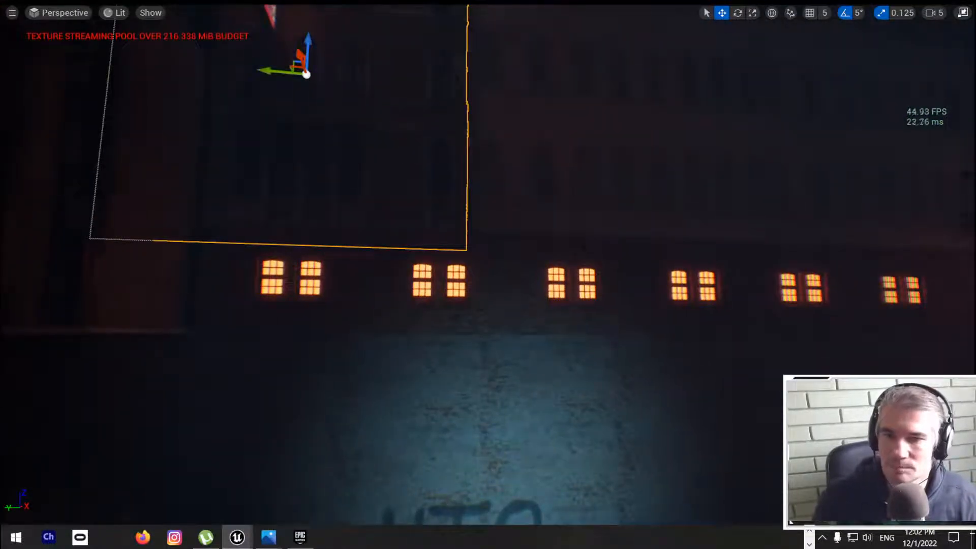
ctrl+click(437, 318)
ctrl+click(341, 306)
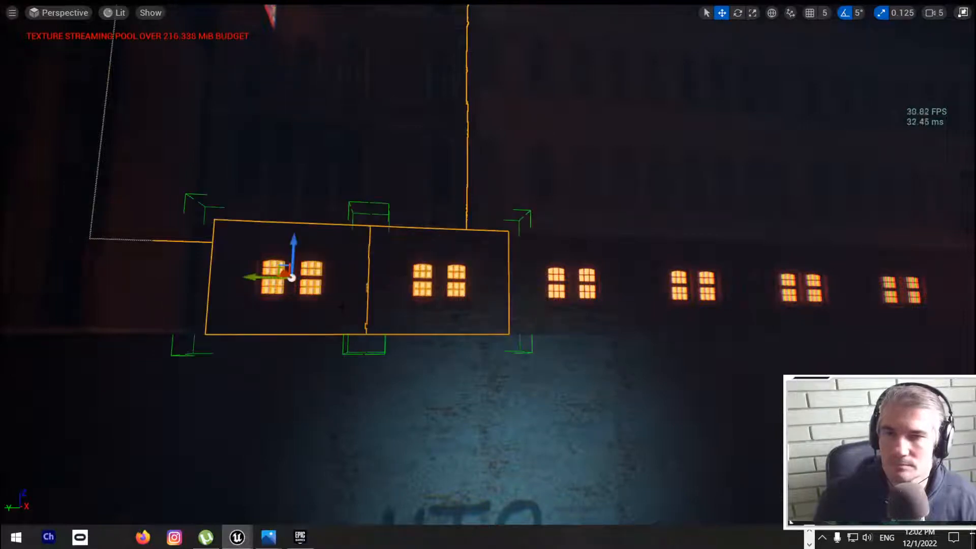
ctrl+click(572, 218)
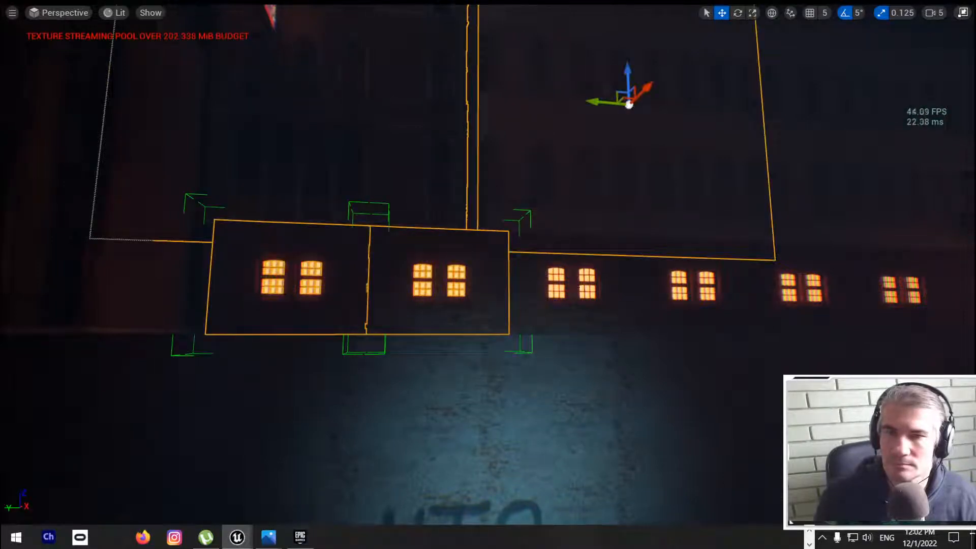
ctrl+click(833, 219)
ctrl+click(635, 260)
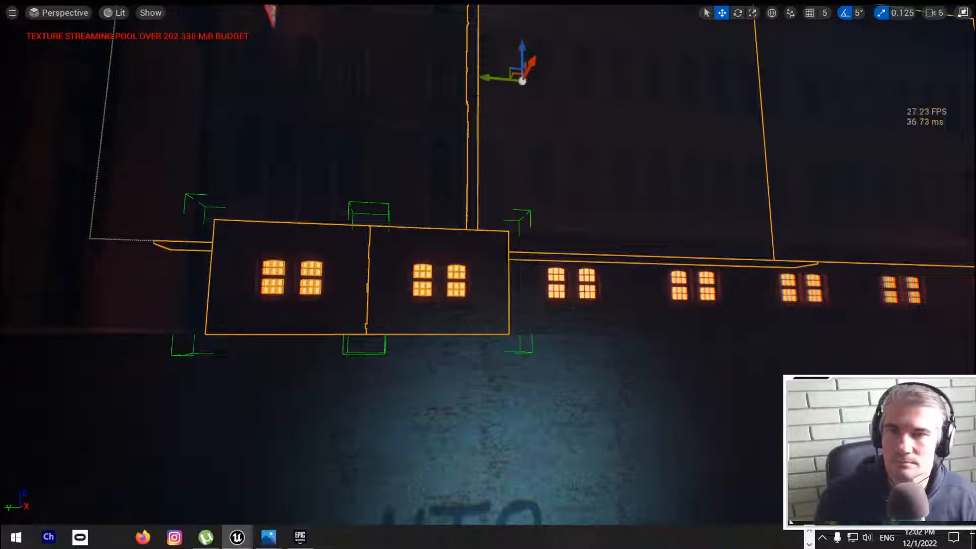
Step: Move the selected facade group away from the building into the open foggy area and frame it in the view
right_drag(636, 259, 549, 292)
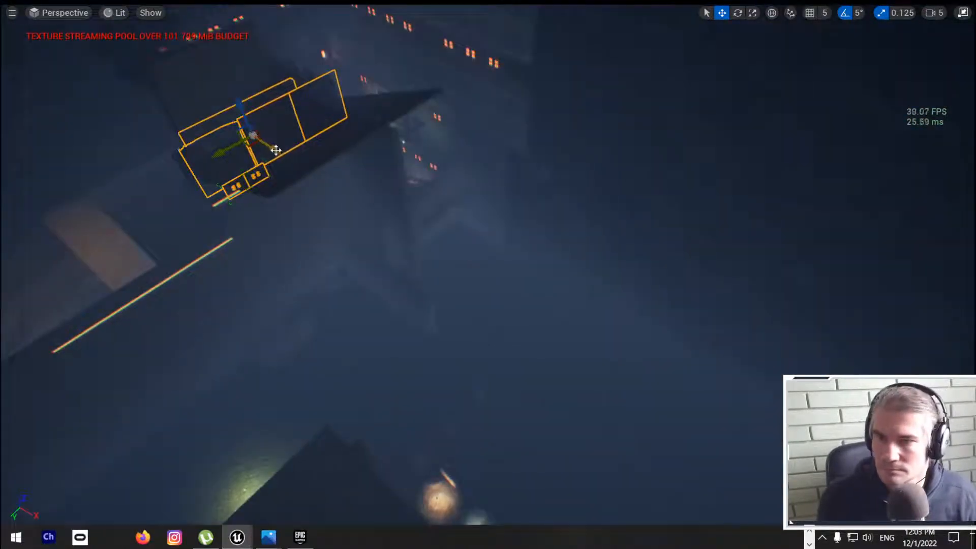
drag(277, 149, 720, 329)
right_drag(678, 329, 681, 351)
key(f)
Step: Turn the facade group about its vertical axis and shift it farther along the open foggy area
key(e)
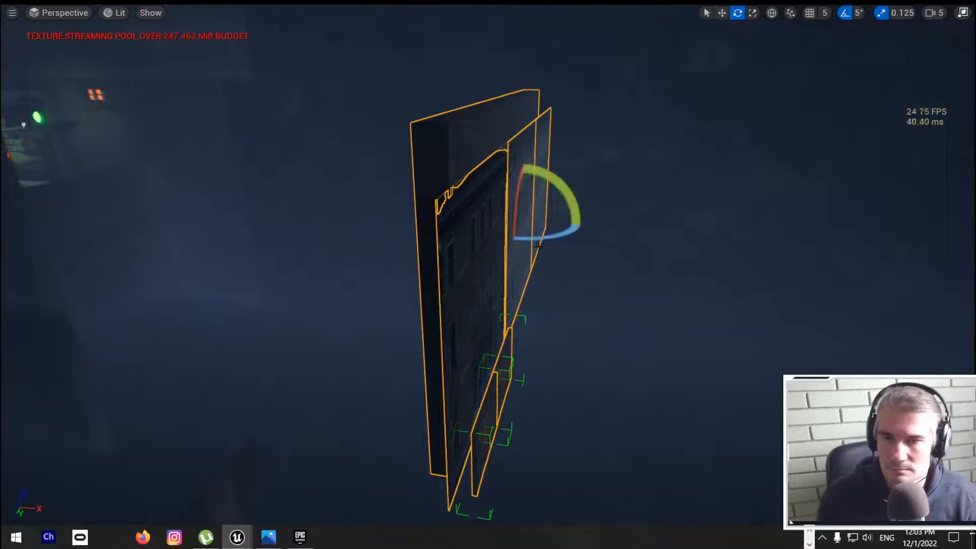
drag(543, 239, 595, 243)
right_drag(466, 314, 447, 338)
key(w)
drag(610, 220, 706, 132)
right_drag(705, 132, 636, 256)
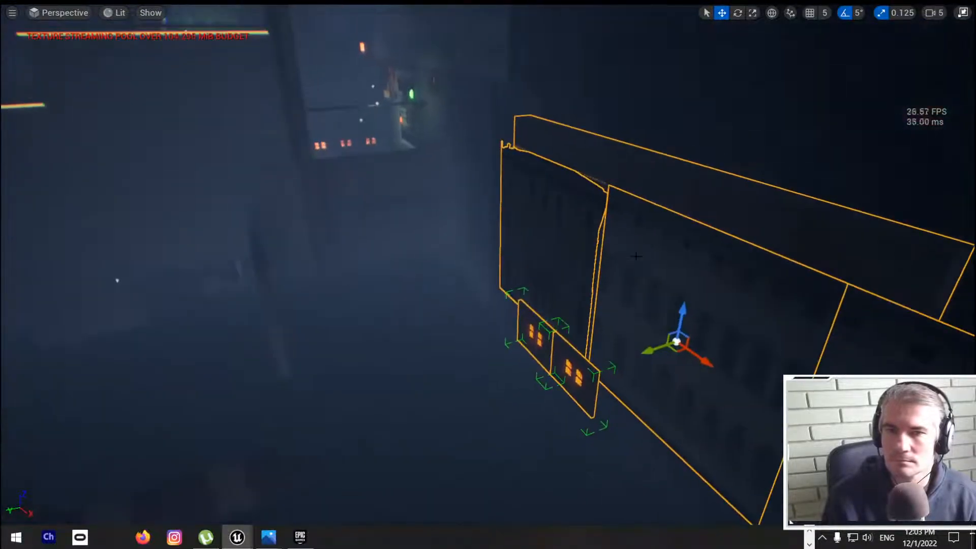
drag(676, 341, 783, 288)
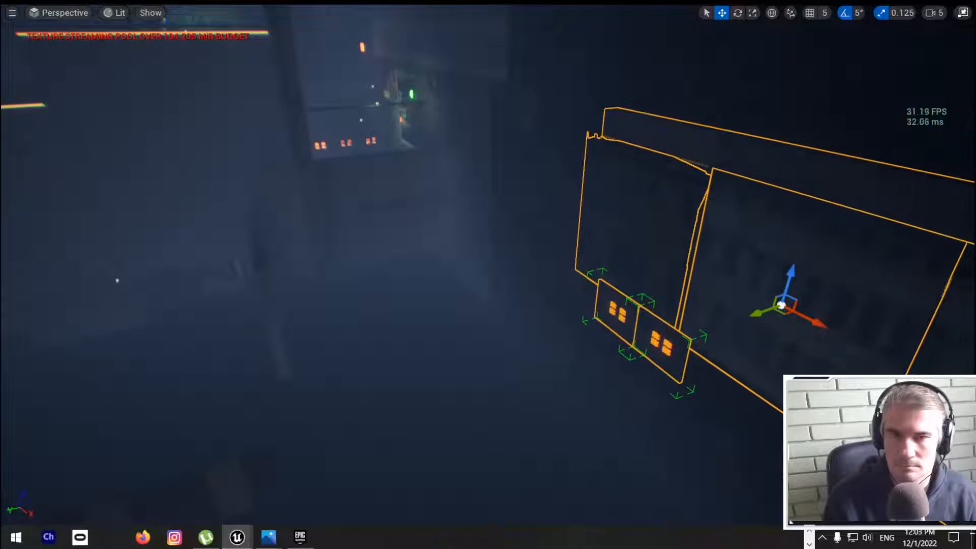
Step: Lower the long rear wall so it sits beneath the upper facade pieces, and slide it slightly sideways behind the lit windows
right_drag(488, 274, 505, 299)
key(s)
key(w)
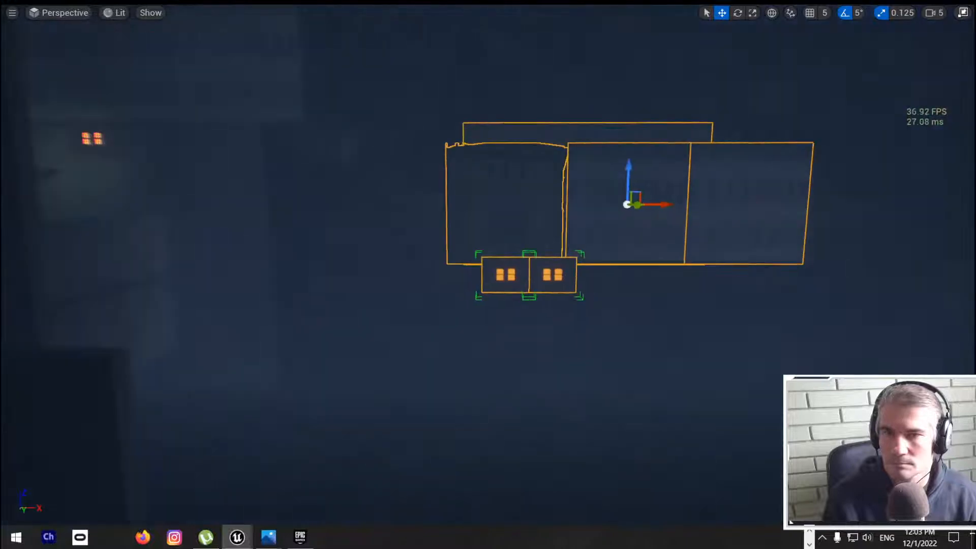
click(578, 133)
drag(588, 159, 554, 310)
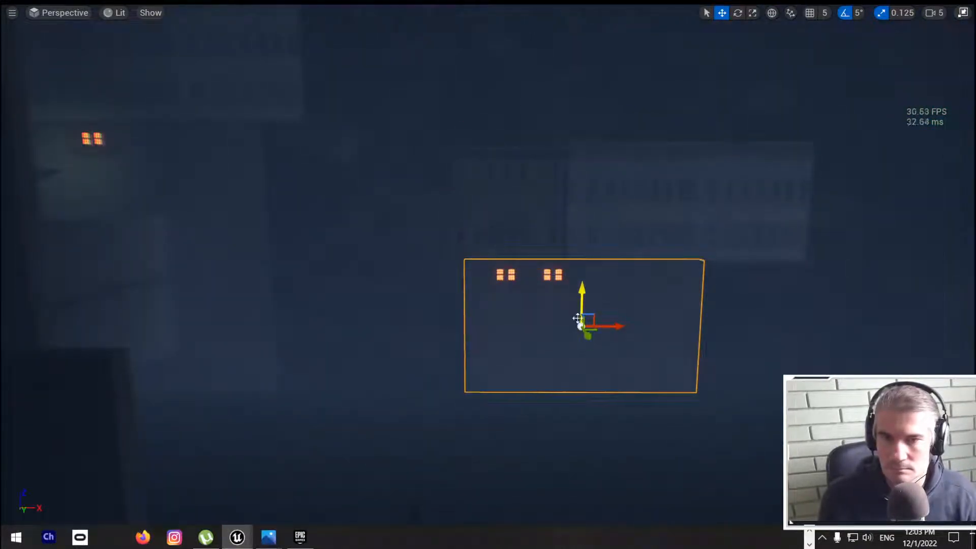
mouse_move(610, 324)
mouse_down()
mouse_move(587, 326)
mouse_move(596, 327)
mouse_up()
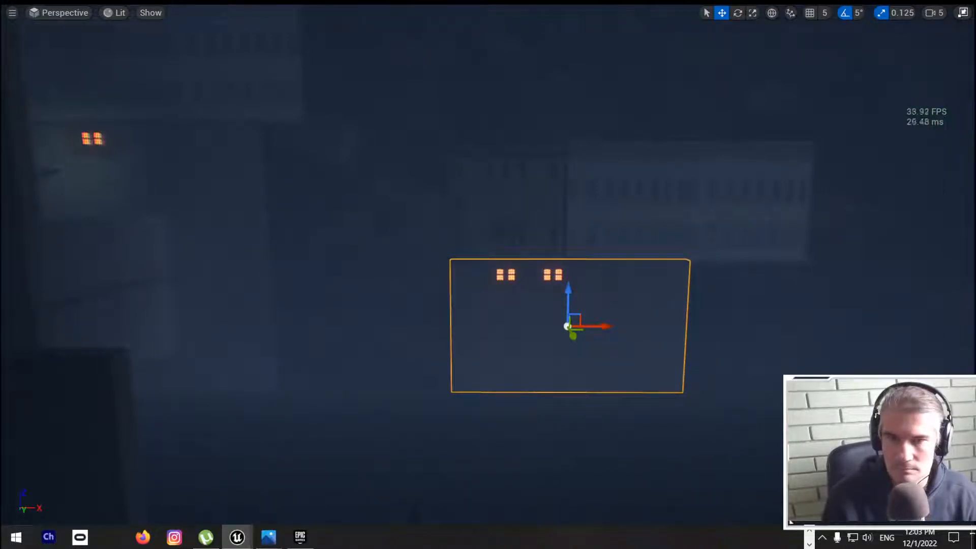
Step: Select the wooden wall panels near the water and locate their source meshes in the project content
right_drag(596, 328, 440, 460)
click(573, 389)
right_click(574, 389)
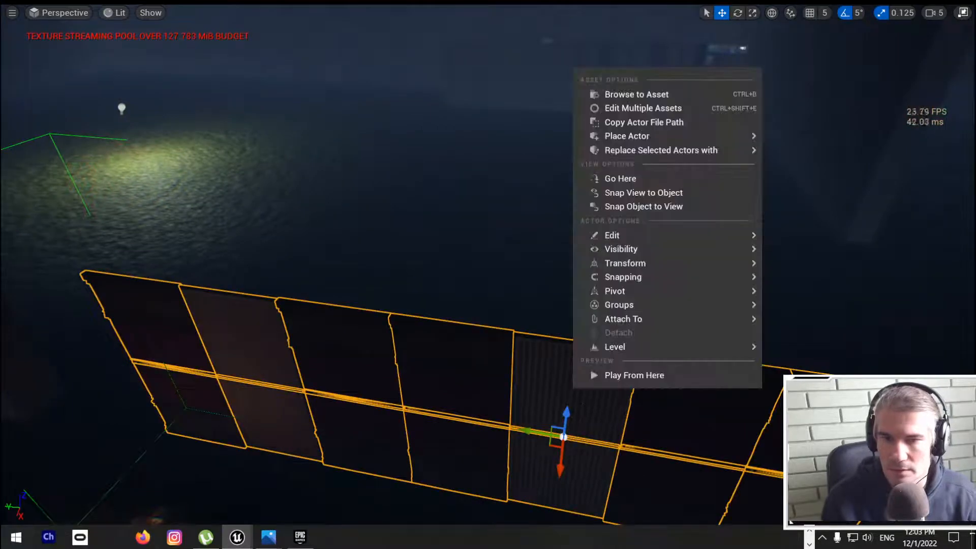
click(647, 96)
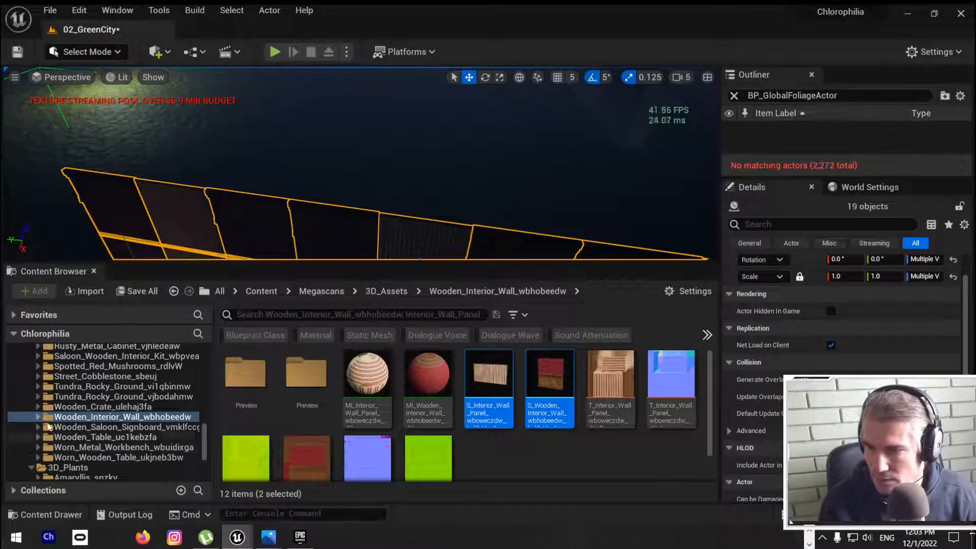
Step: Look through the neighbouring Megascans 3D asset folders, from Wooden_Crate to Worn_Wooden_Table, for usable pieces
click(89, 408)
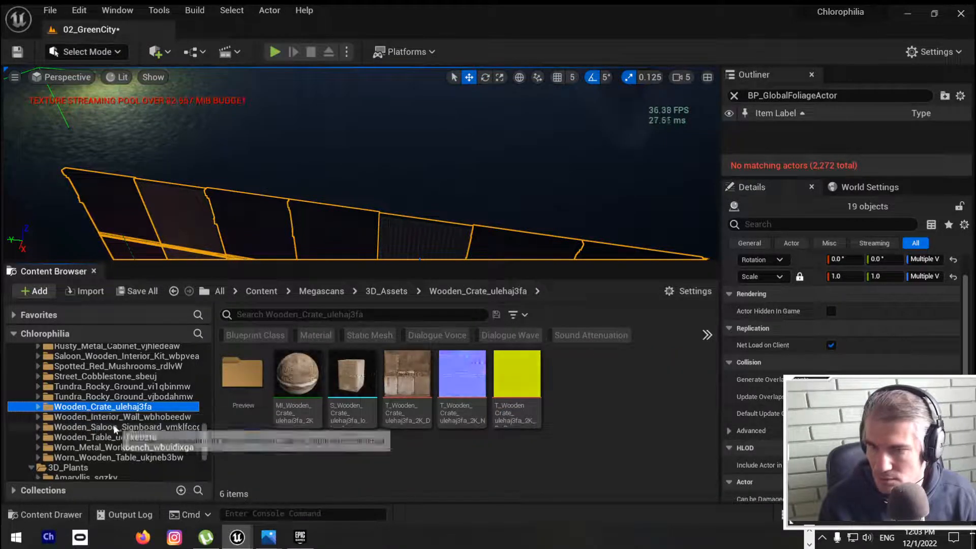
click(108, 419)
click(110, 427)
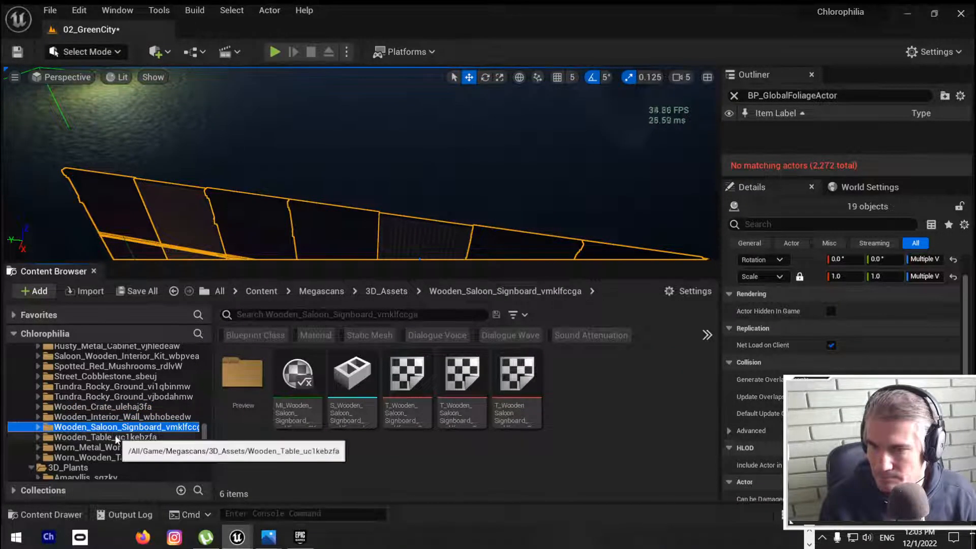
click(116, 437)
click(119, 447)
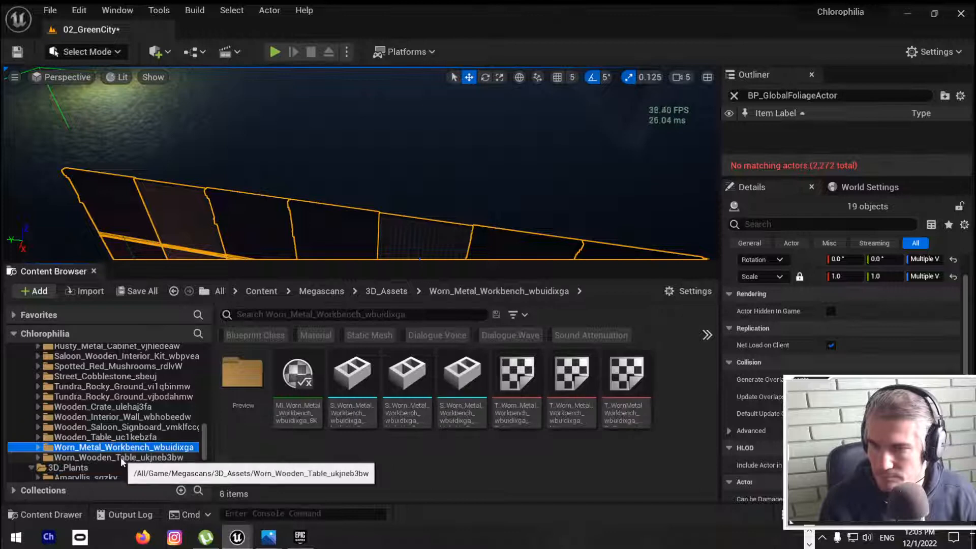
click(121, 457)
Step: Locate the source mesh of the lit window panel and check the adjacent Modular_Building_Window folders for other window pieces
right_drag(406, 168, 503, 124)
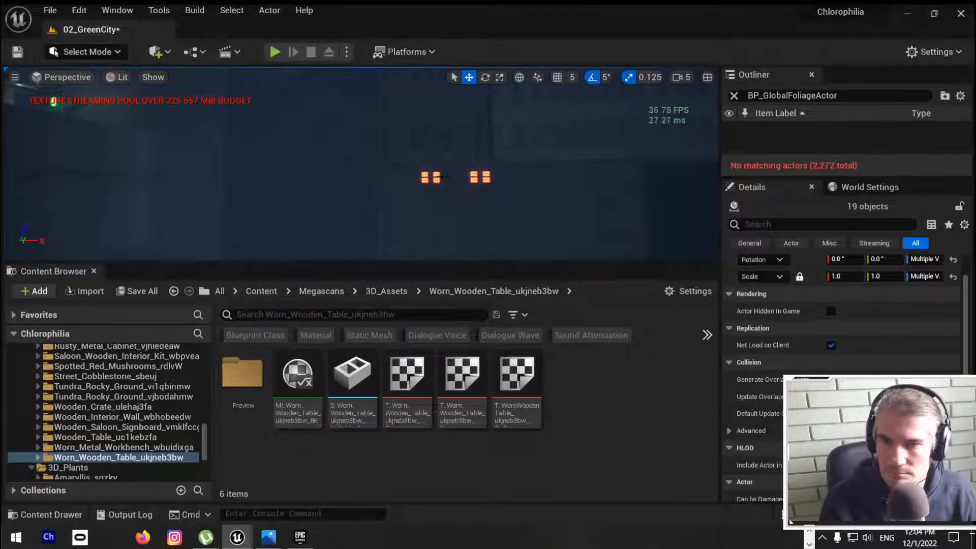
click(429, 177)
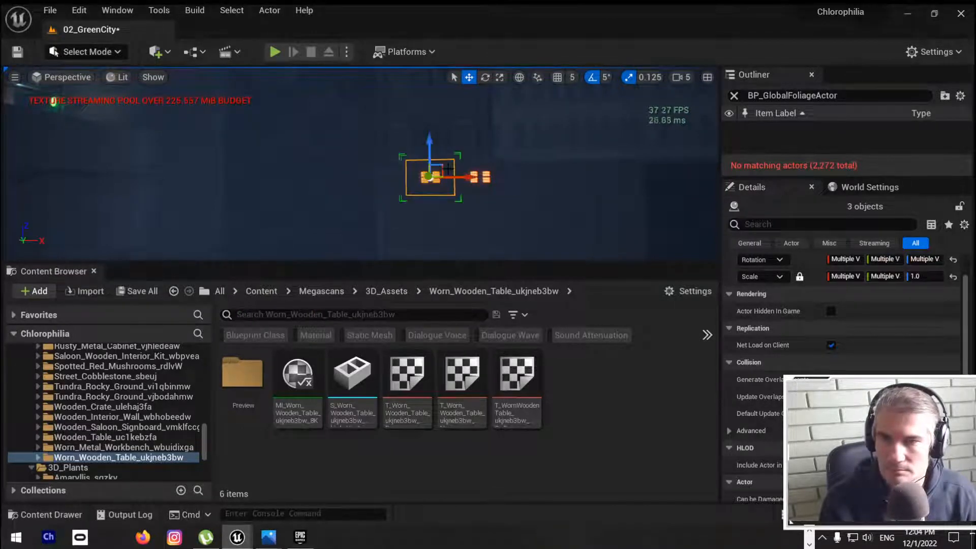
right_click(443, 170)
click(475, 193)
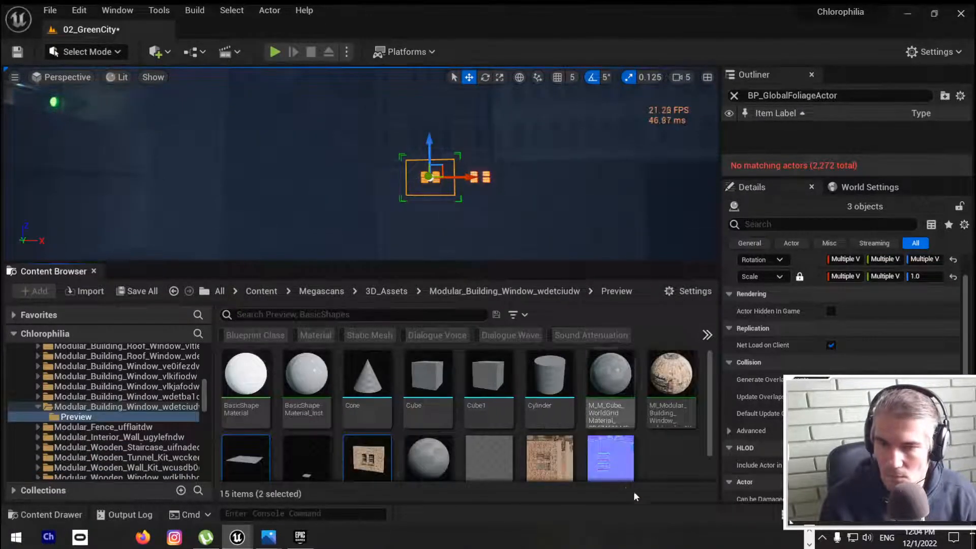
scroll(561, 429, down, 1)
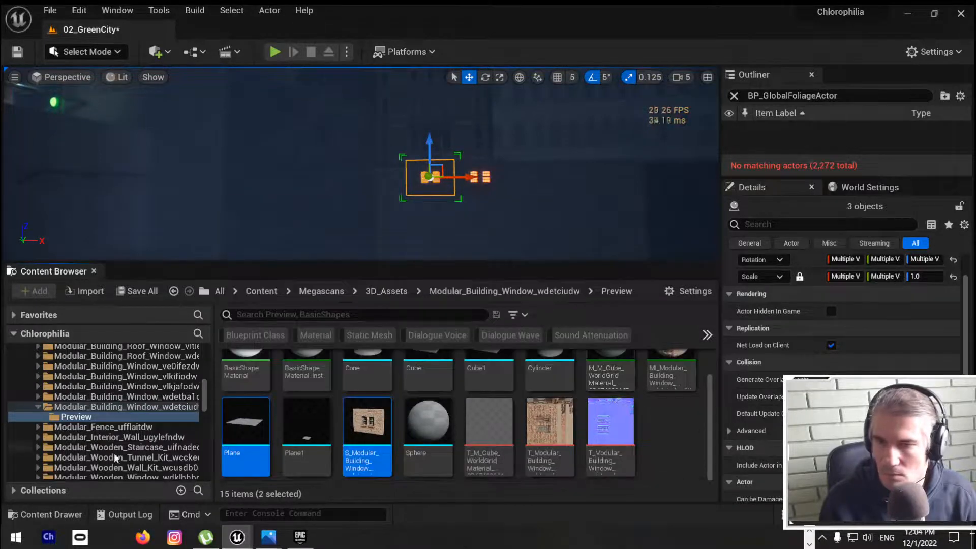
click(152, 406)
click(152, 396)
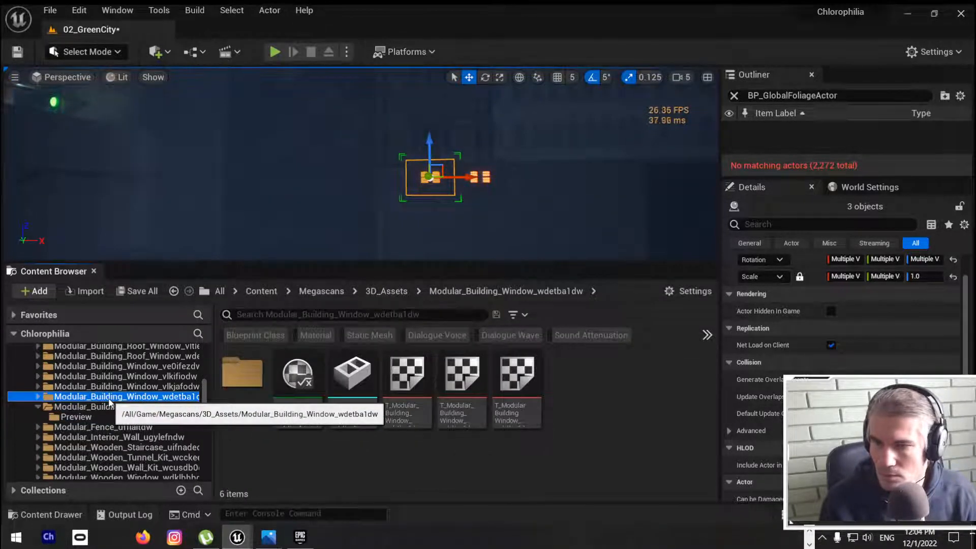
key(Up)
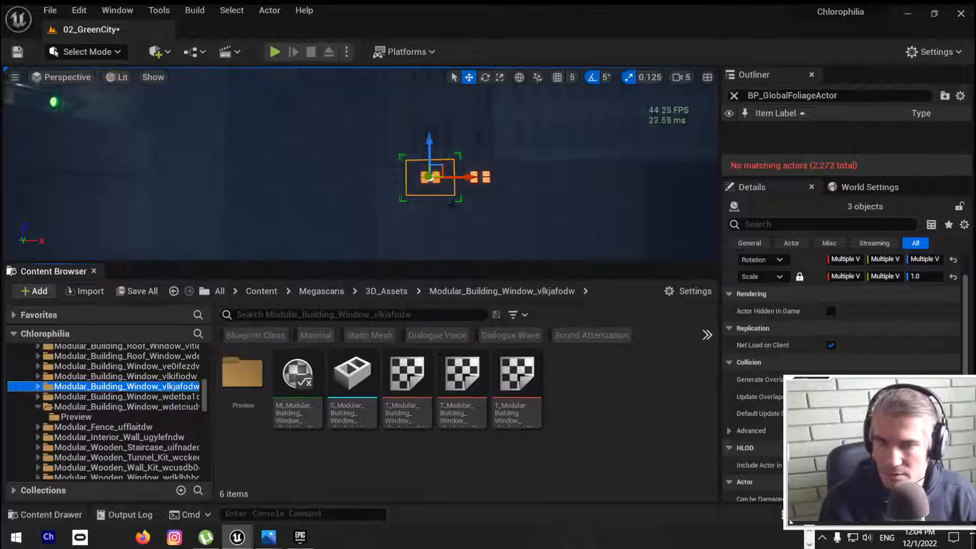
Step: Return to the lit red wall panel in the alley, save the level and switch to a maximized Quixel Bridge
right_drag(356, 152, 450, 205)
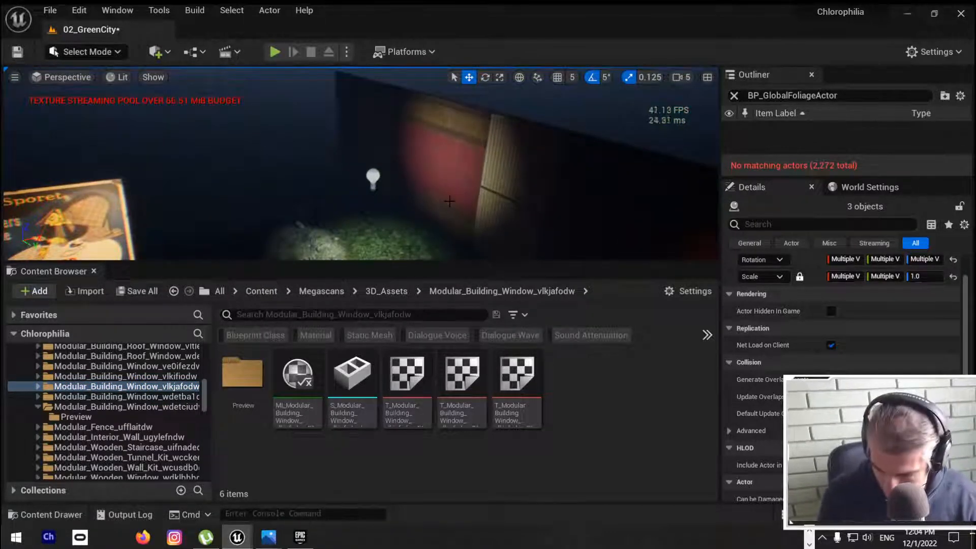
key(ctrl+s)
drag(975, 122, 388, 89)
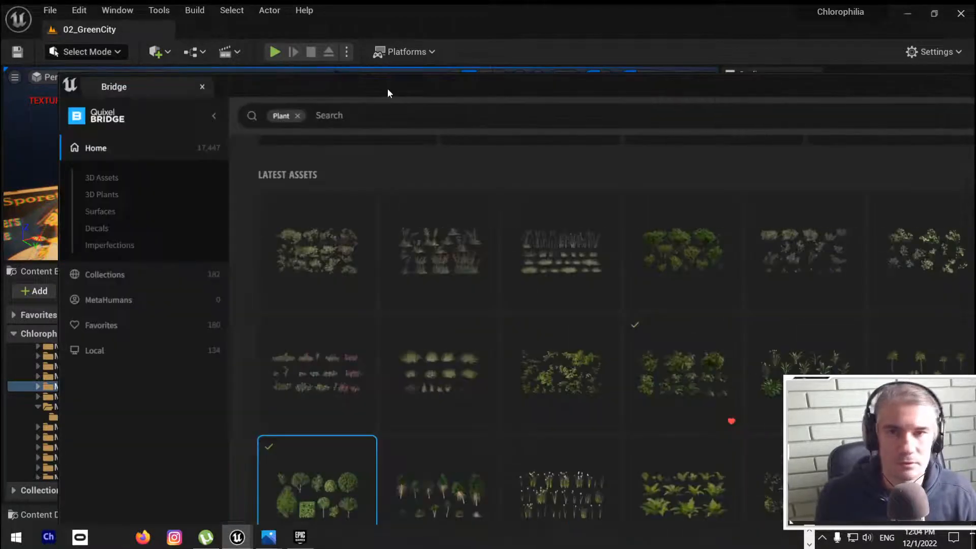
double_click(388, 93)
mouse_move(24, 90)
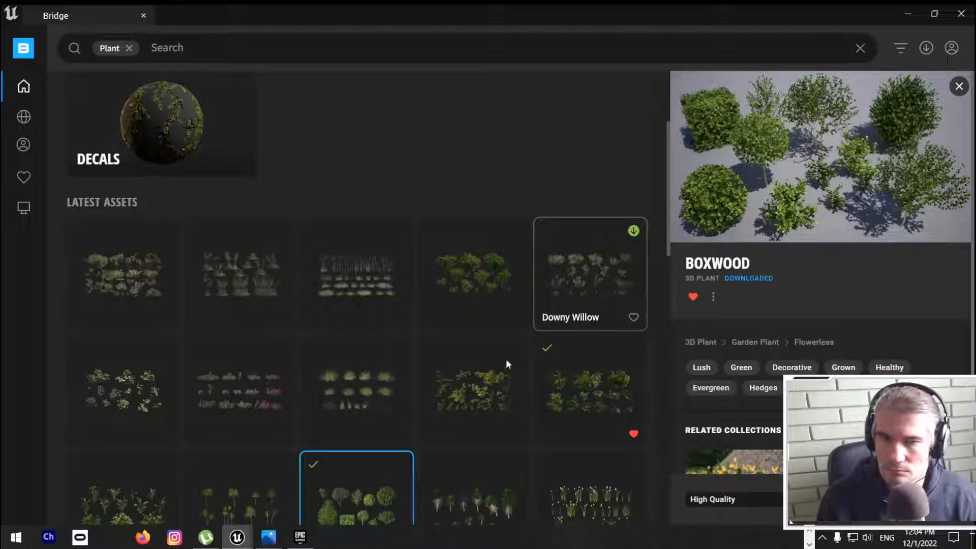
Step: Look through the latest plant assets and search the library for "window" alongside the Plant filter
scroll(435, 261, down, 5)
scroll(435, 260, down, 6)
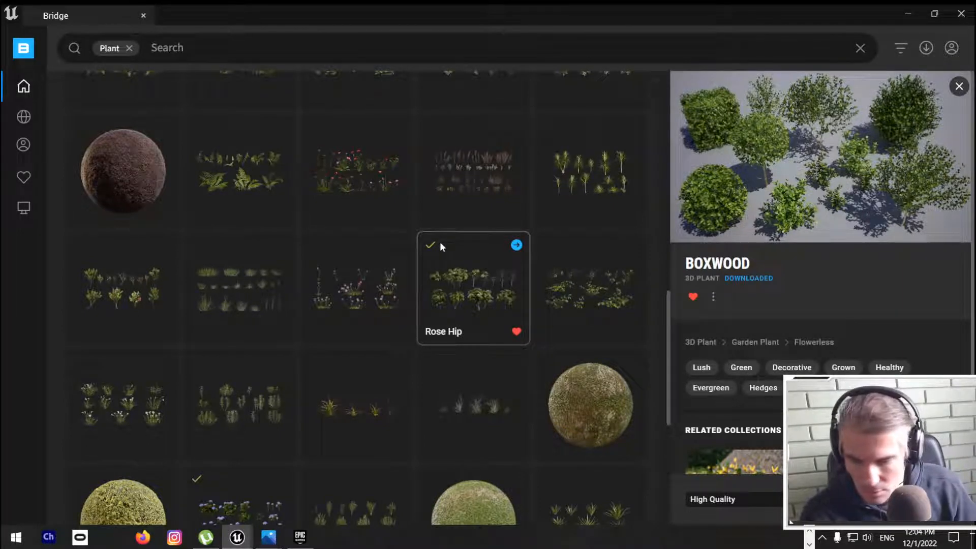
scroll(386, 327, down, 6)
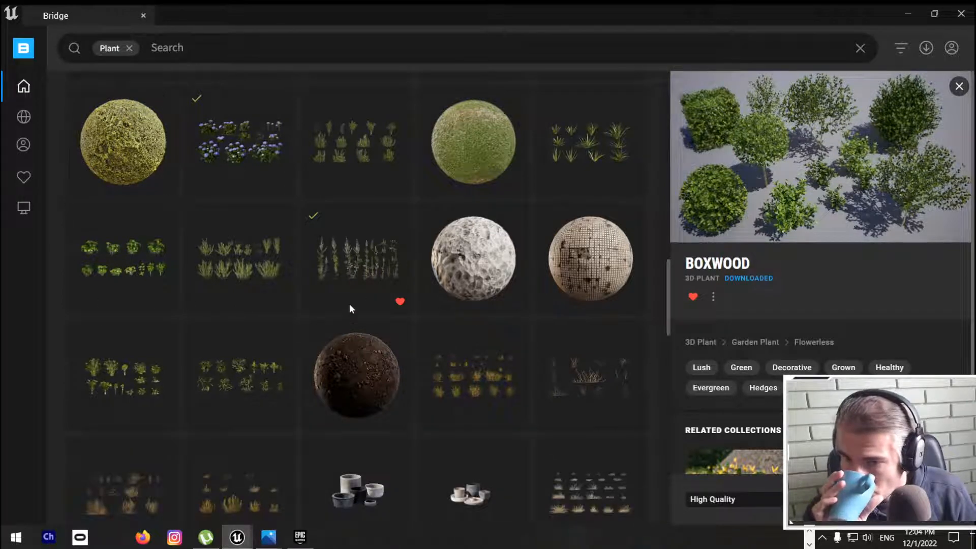
scroll(349, 305, down, 2)
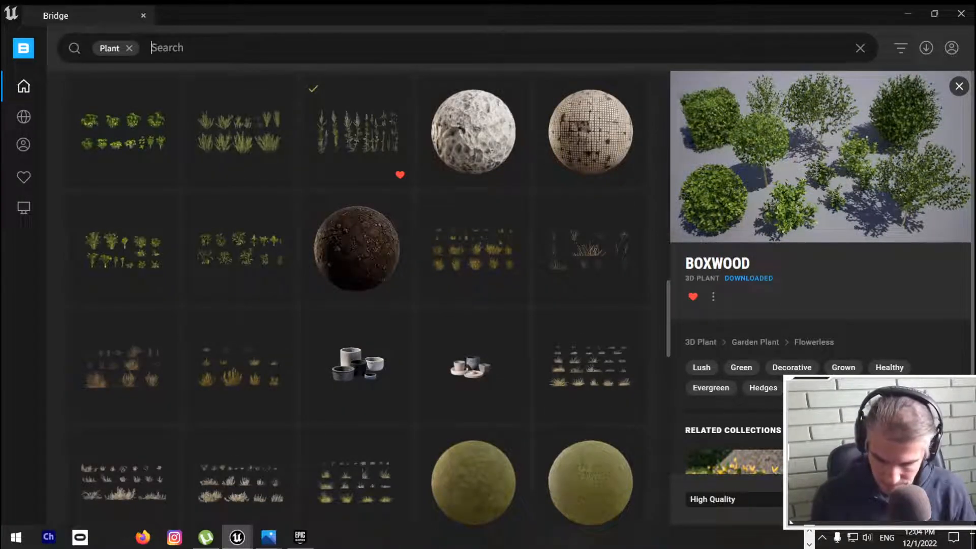
text(indow)
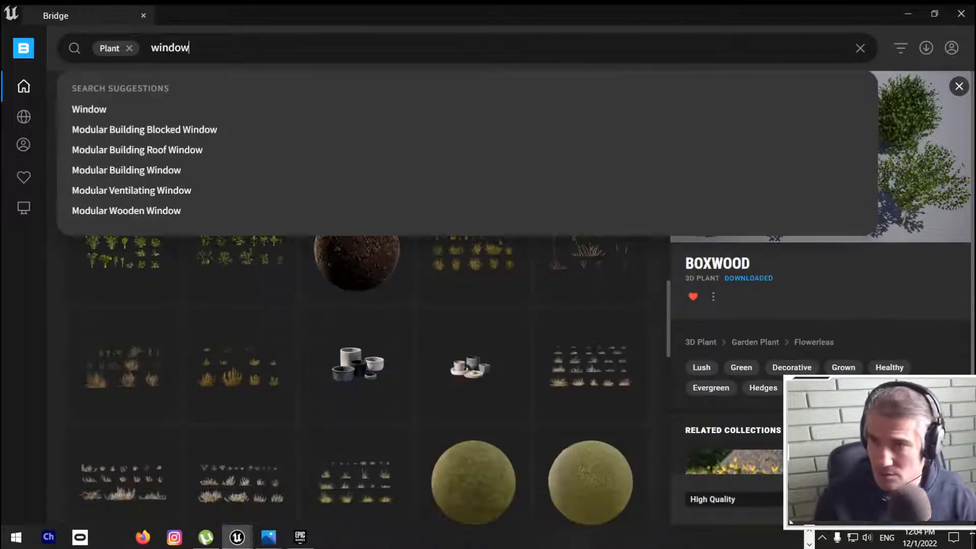
key(Return)
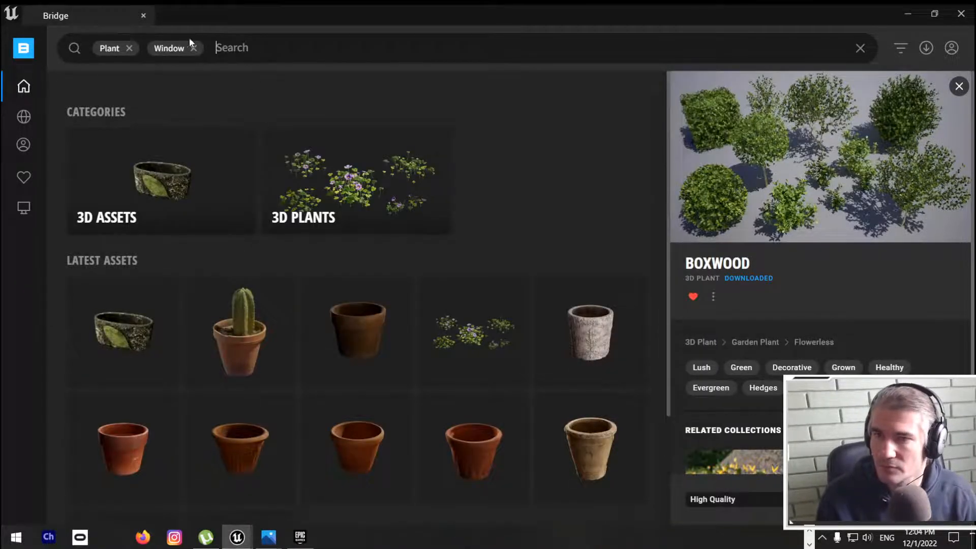
Step: Replace the Plant and Window filters with a library search for "wall"
key(BackSpace)
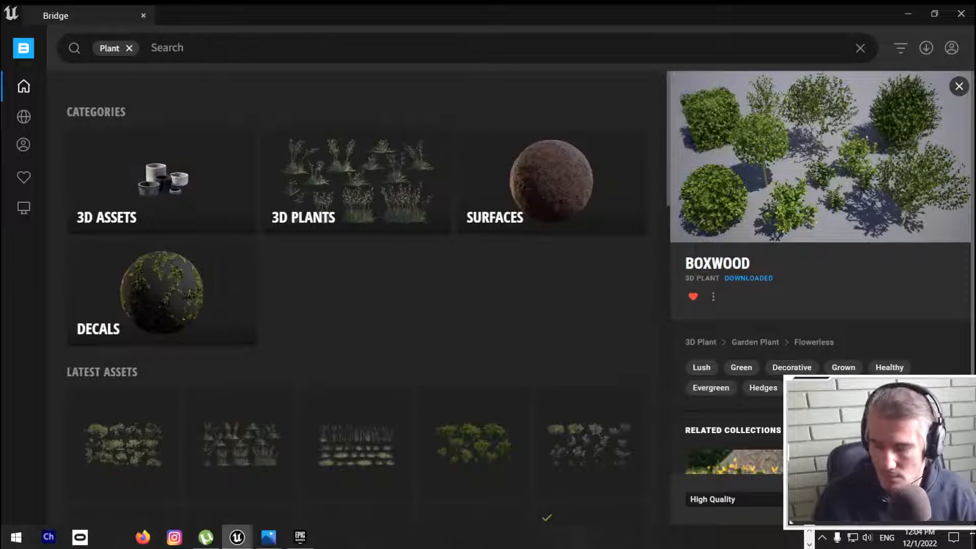
key(BackSpace)
text(wall)
key(Return)
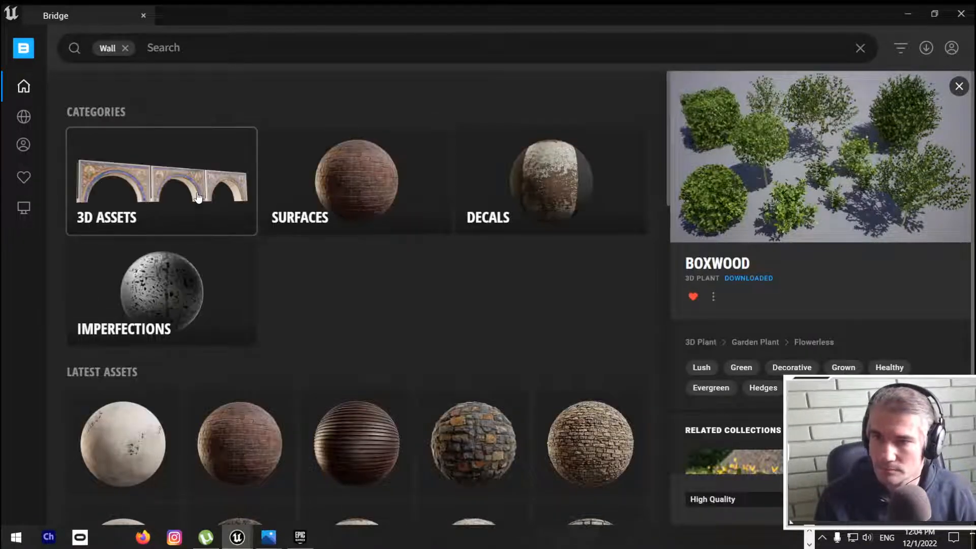
Step: Look through the Building and Combined categories of the 3D wall assets, checking against the level view
click(198, 197)
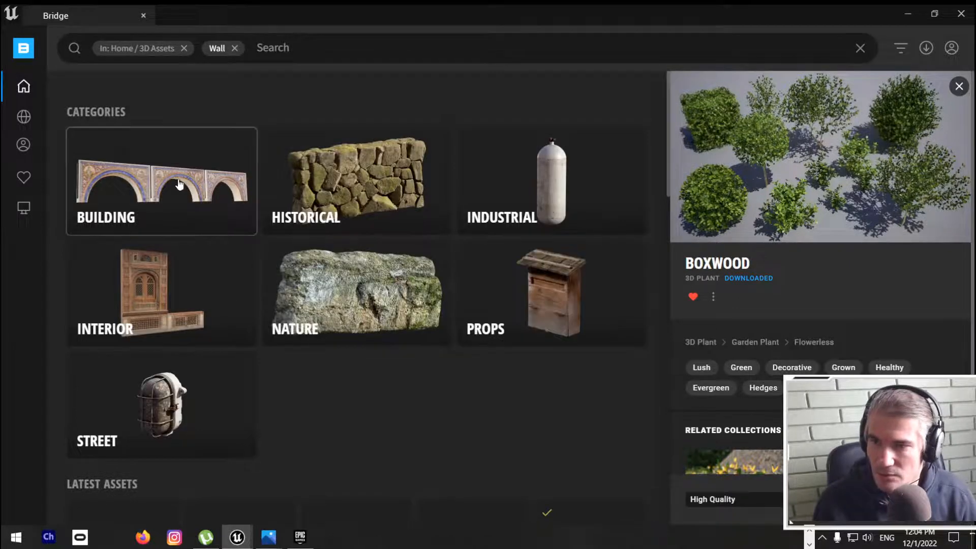
click(191, 193)
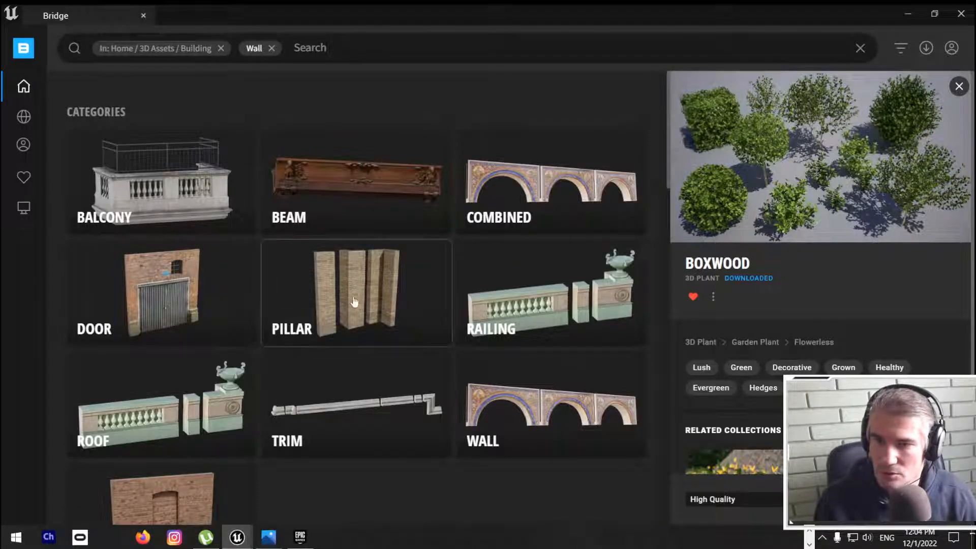
scroll(488, 364, down, 3)
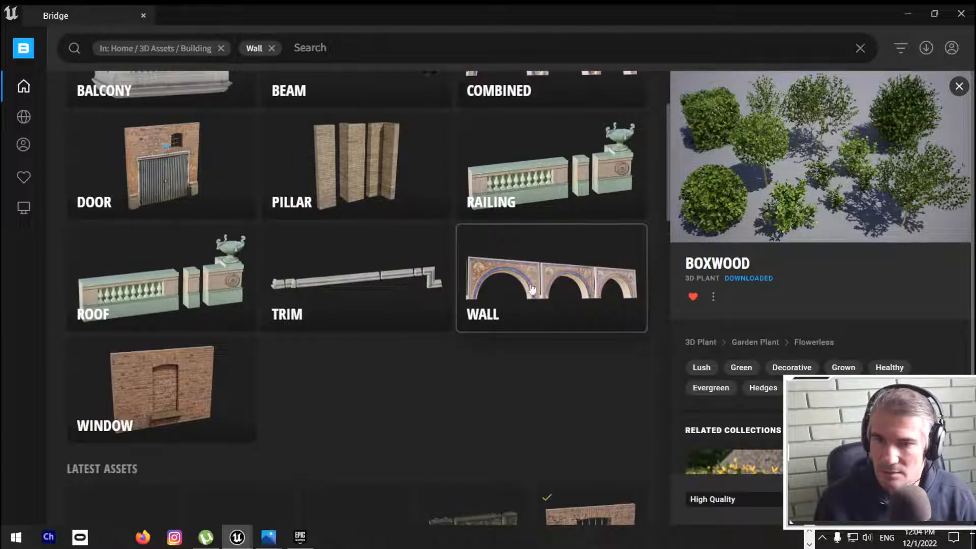
drag(548, 16, 975, 3)
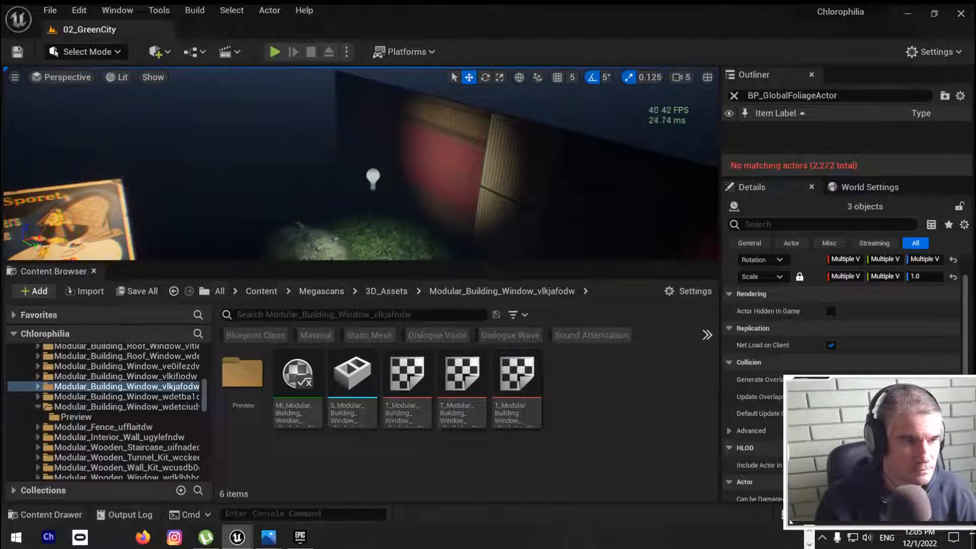
drag(975, 92, 554, 78)
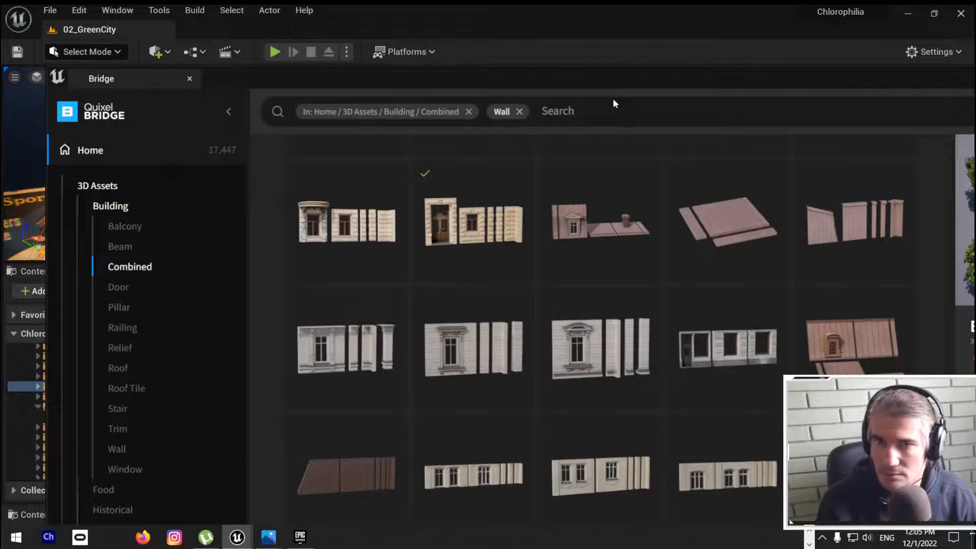
double_click(614, 80)
scroll(529, 275, down, 5)
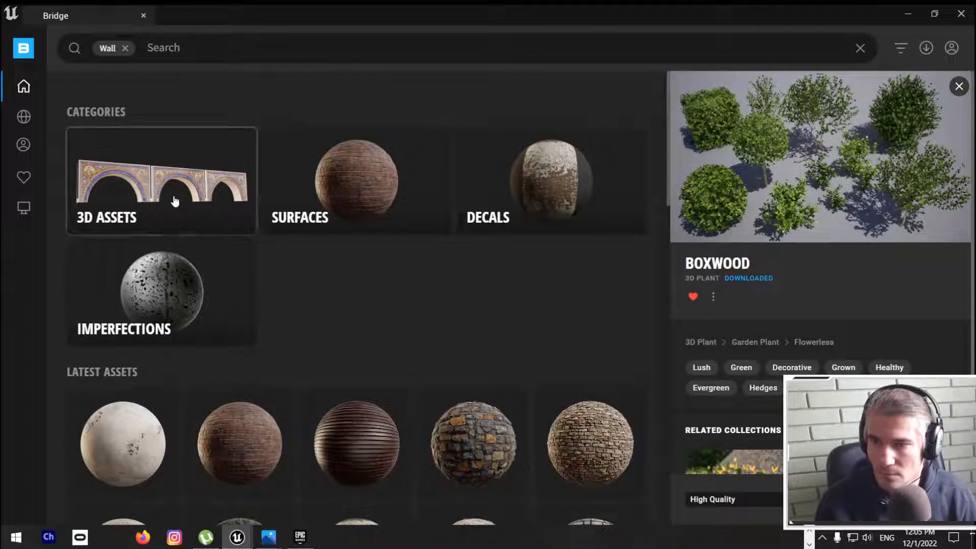
Step: Open the 3D Assets / Building / Wall category and place the arched wall asset from Bridge in the level
click(174, 199)
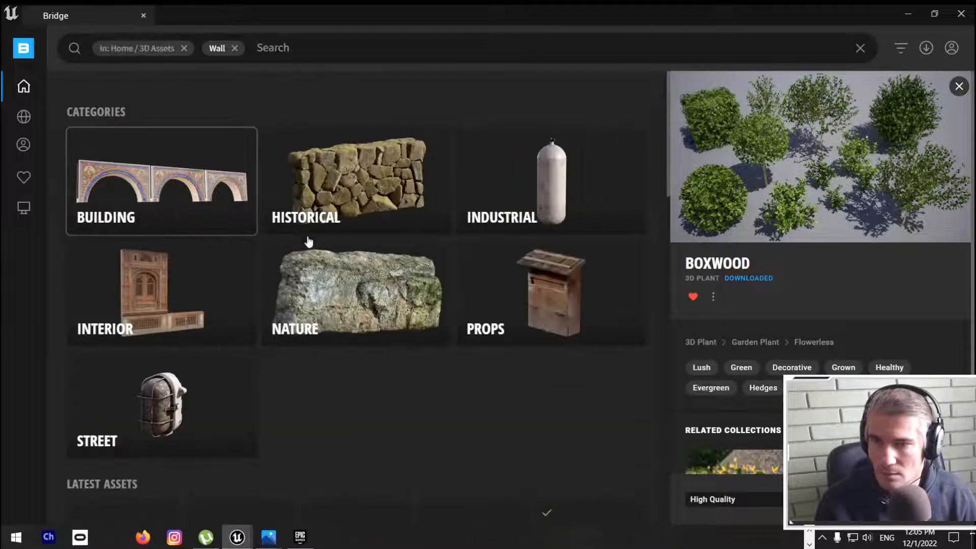
click(144, 191)
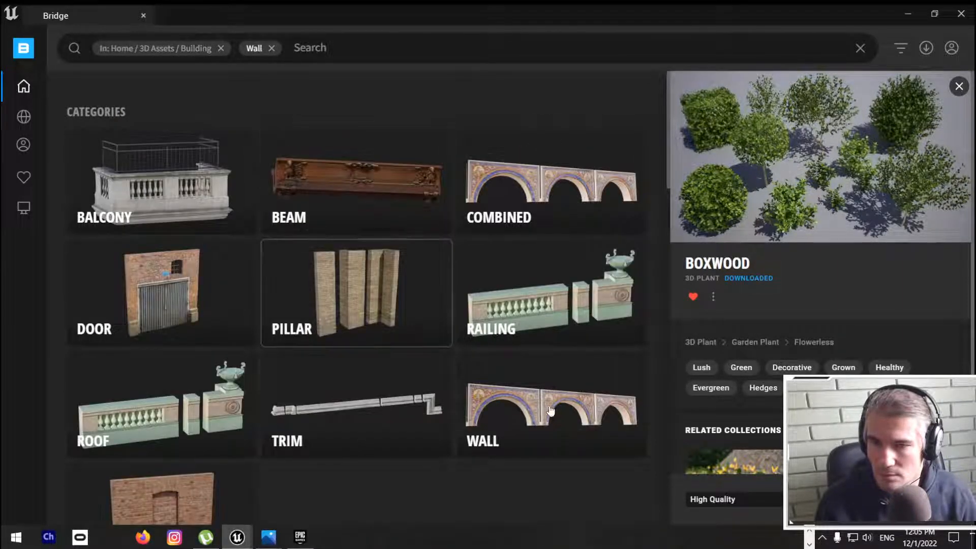
click(535, 404)
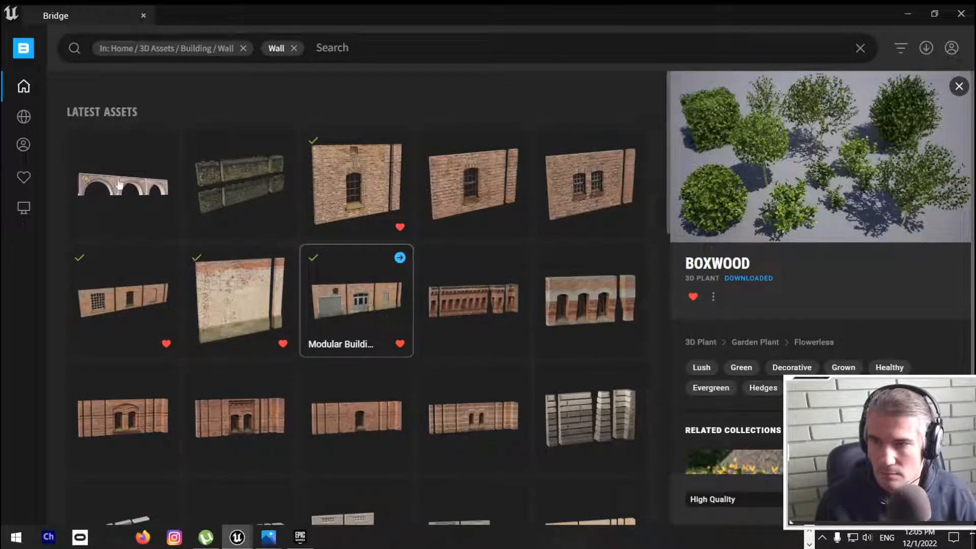
drag(403, 8, 965, 168)
drag(841, 354, 317, 240)
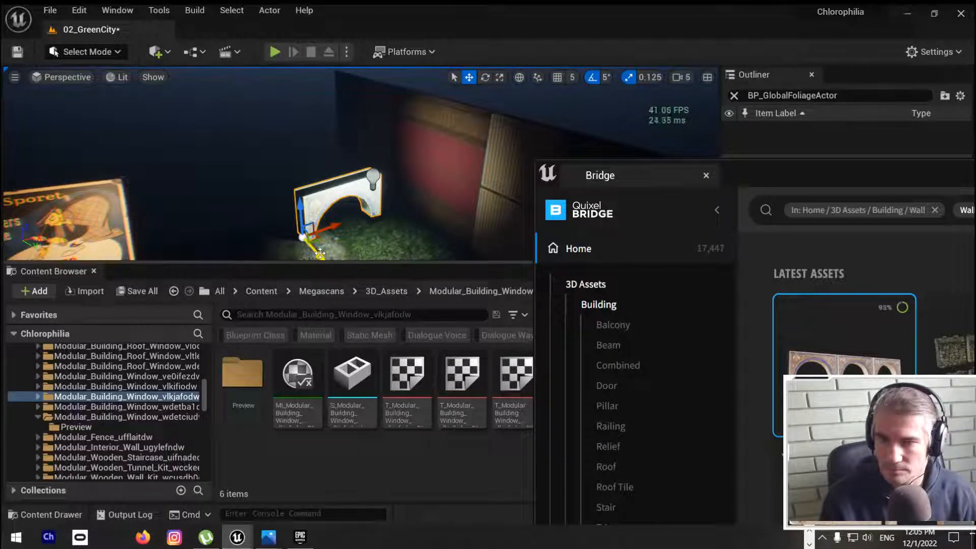
Step: Move the arch back behind the "Paa Sporet" sign and scale it up in the full-screen viewport
drag(319, 253, 224, 194)
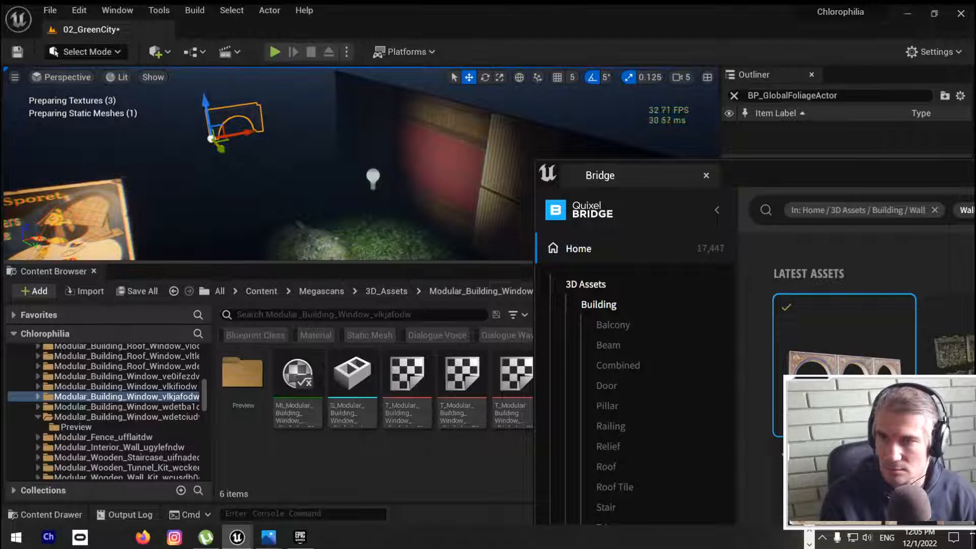
right_drag(224, 194, 168, 192)
key(F11)
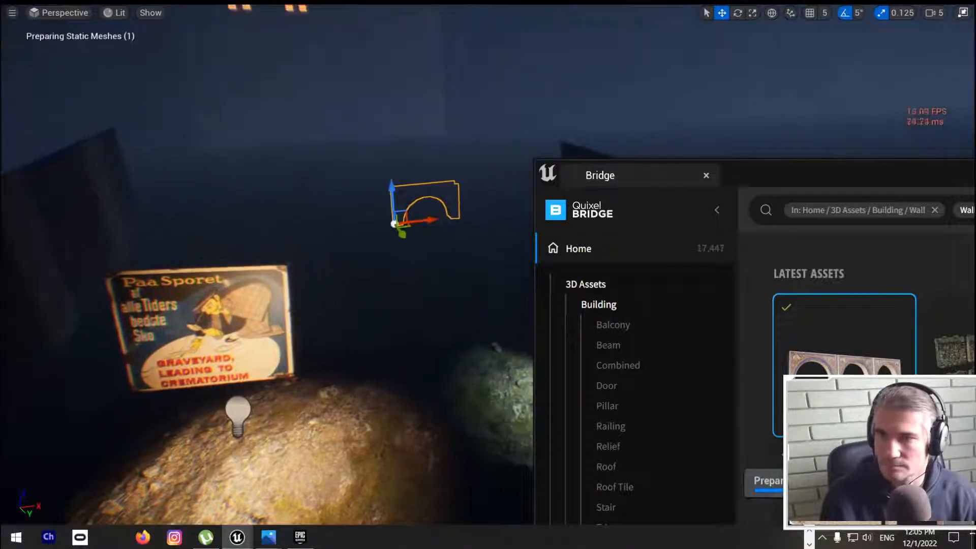
drag(393, 224, 239, 230)
key(space)
key(space)
key(space)
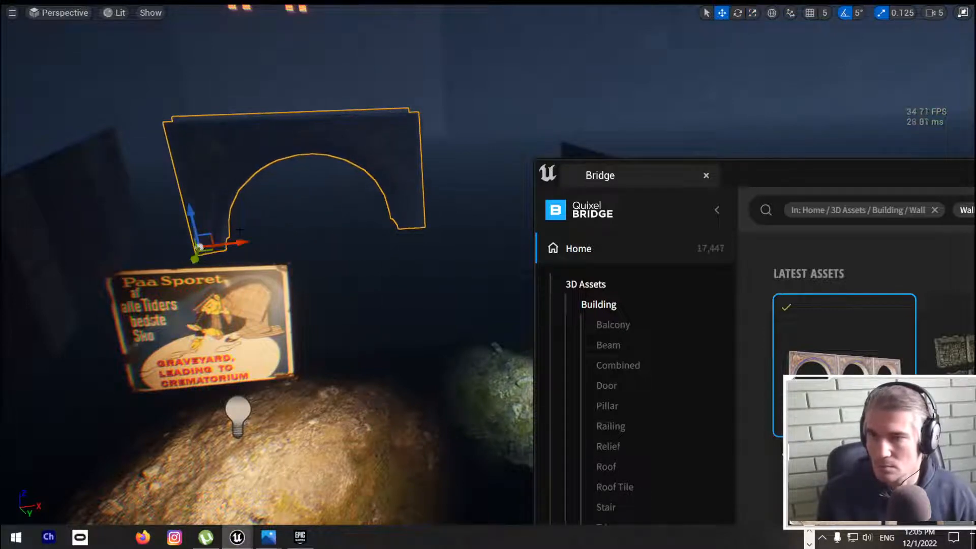
Step: Raise the enlarged arch above the sign and shift it sideways toward the end of the alley wall
drag(192, 208, 168, 105)
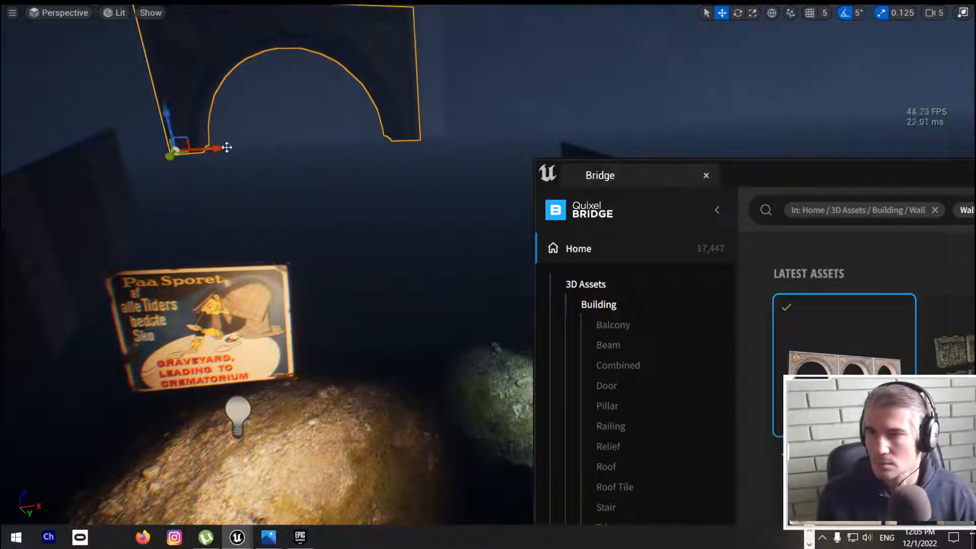
drag(224, 147, 141, 142)
right_drag(140, 142, 90, 101)
key(a)
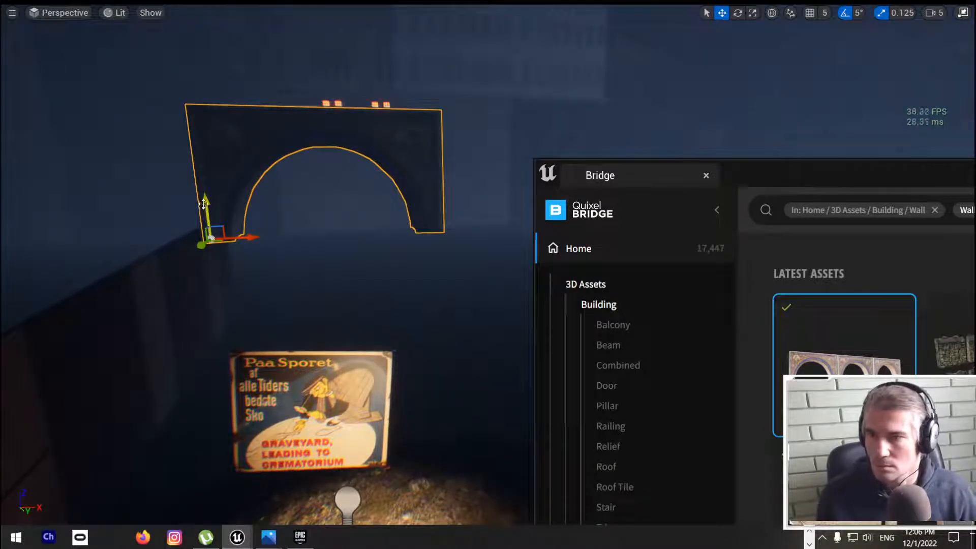
drag(204, 203, 192, 183)
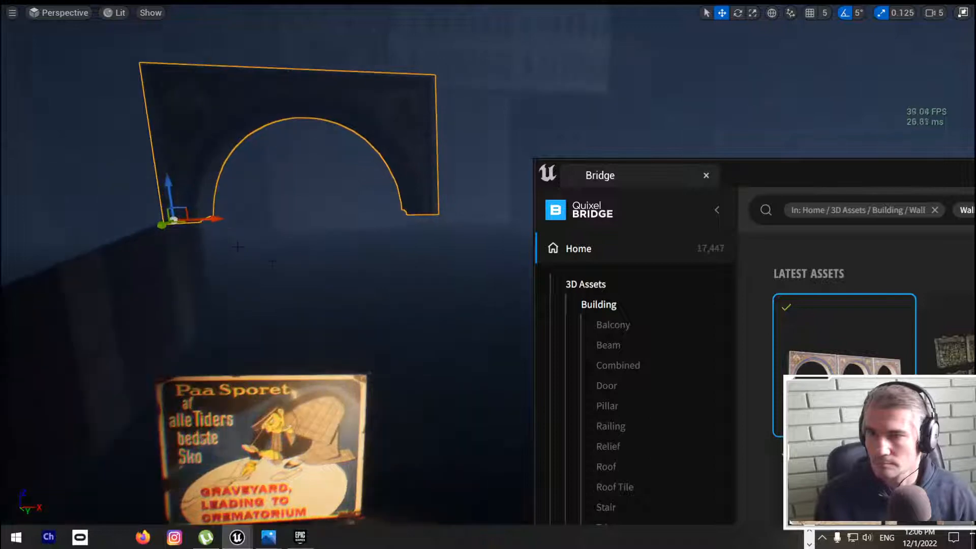
key(F11)
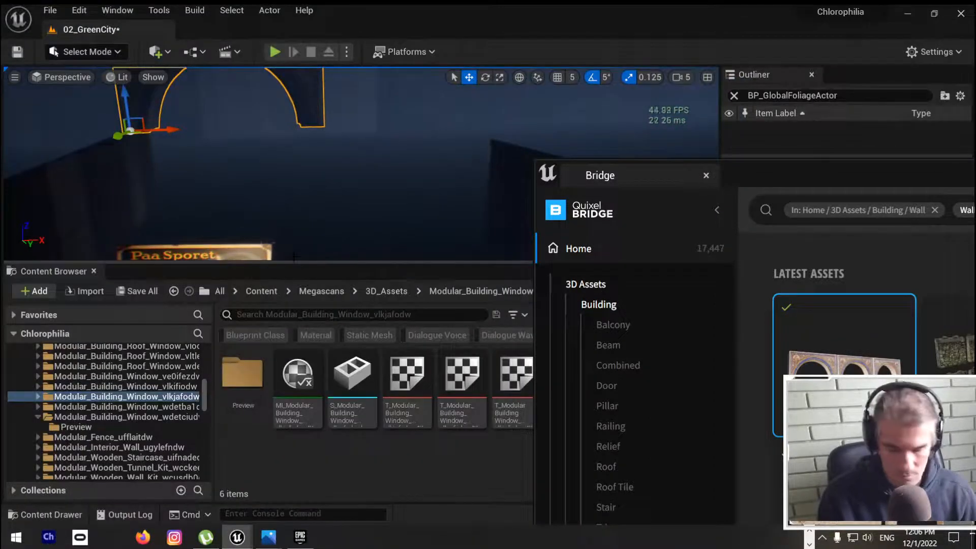
key(F11)
Step: Push the arch back to the far end of the alley wall and duplicate it alongside to form a second arch
right_drag(292, 263, 204, 254)
key(w)
key(w)
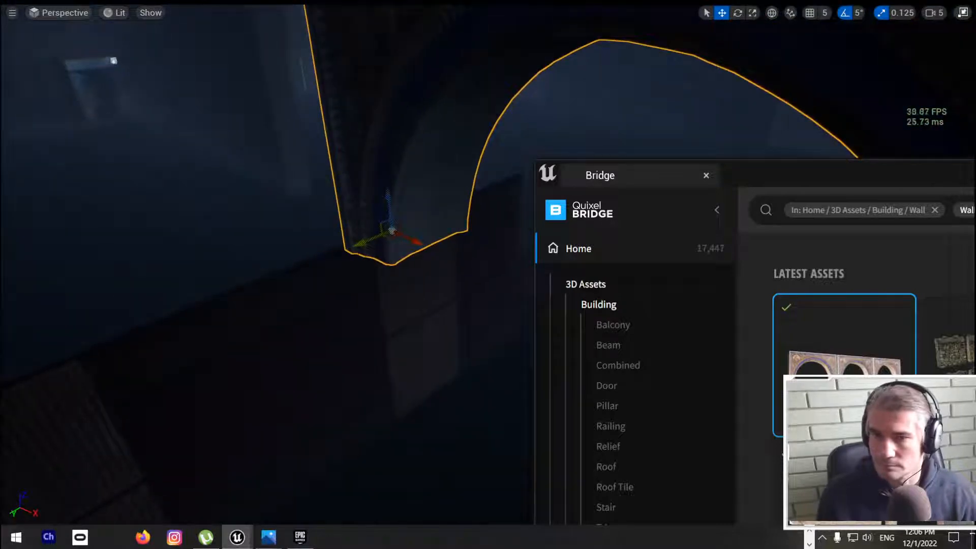
drag(360, 248, 526, 176)
right_drag(508, 188, 559, 174)
key(s)
drag(272, 288, 451, 281)
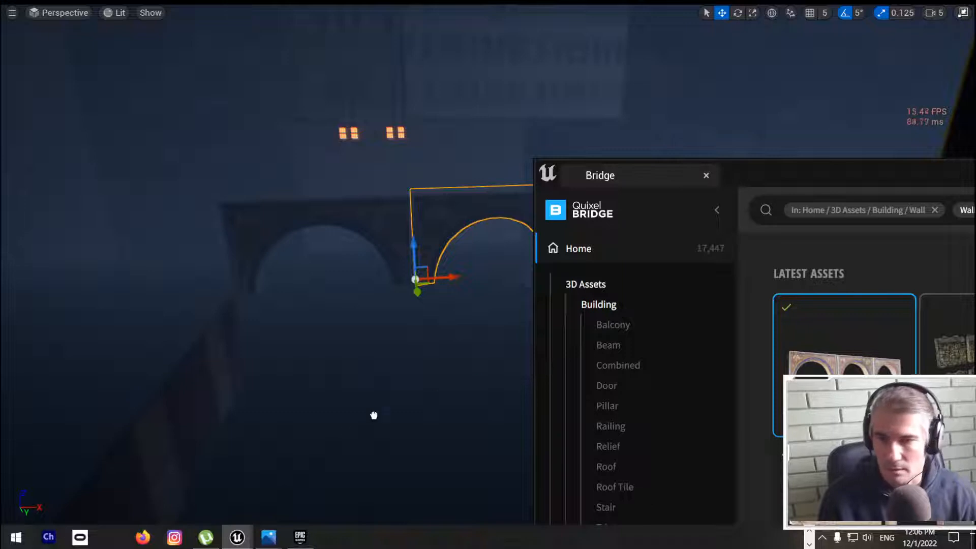
Step: Place the modular stone wall piece from Bridge on the ground in front of the two arches
click(325, 447)
right_drag(325, 447, 309, 447)
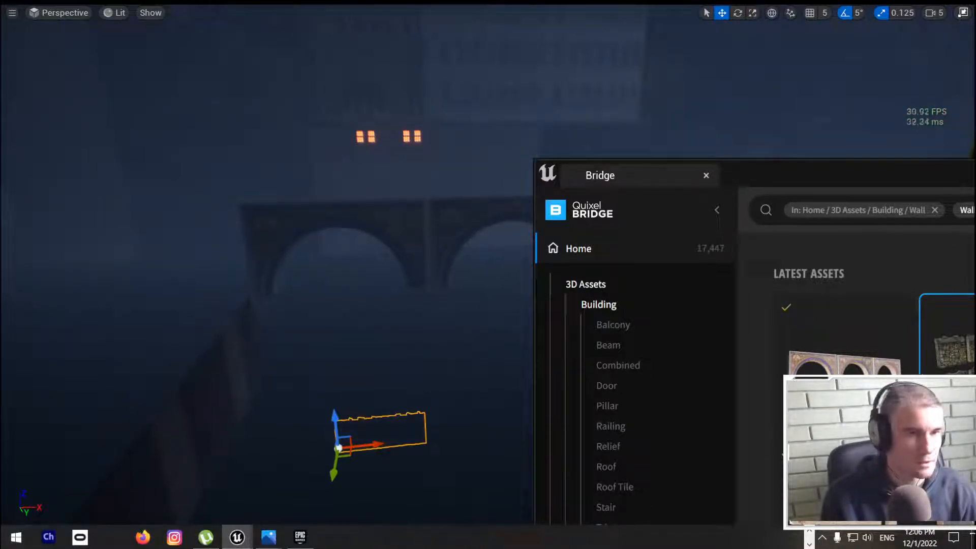
click(962, 13)
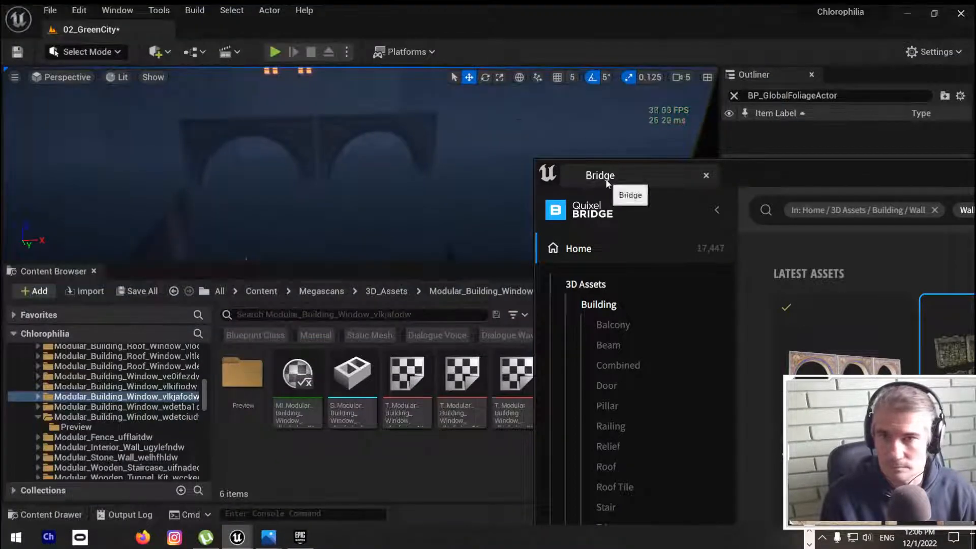
Step: Dock the Bridge window beside the 02_GreenCity level and save the level
drag(622, 175, 153, 28)
click(152, 28)
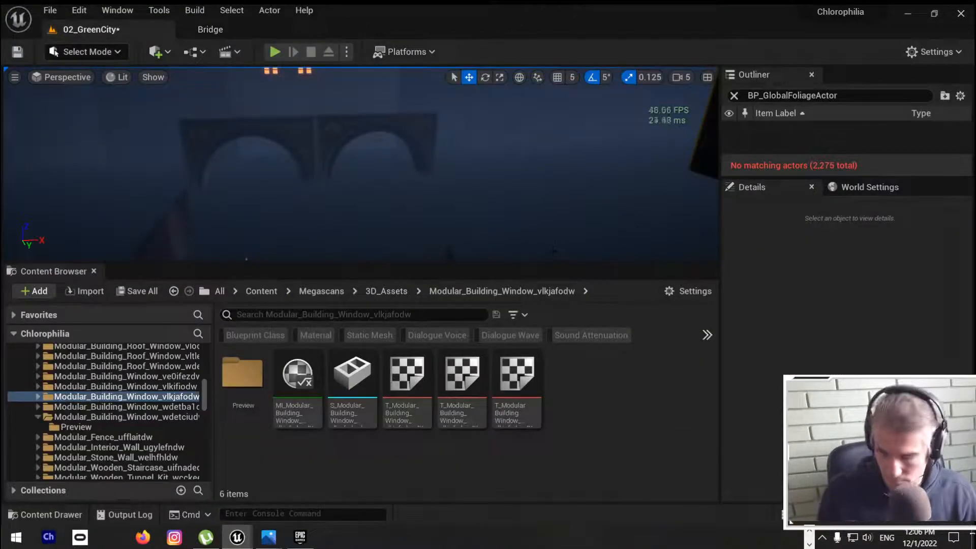
key(ctrl+s)
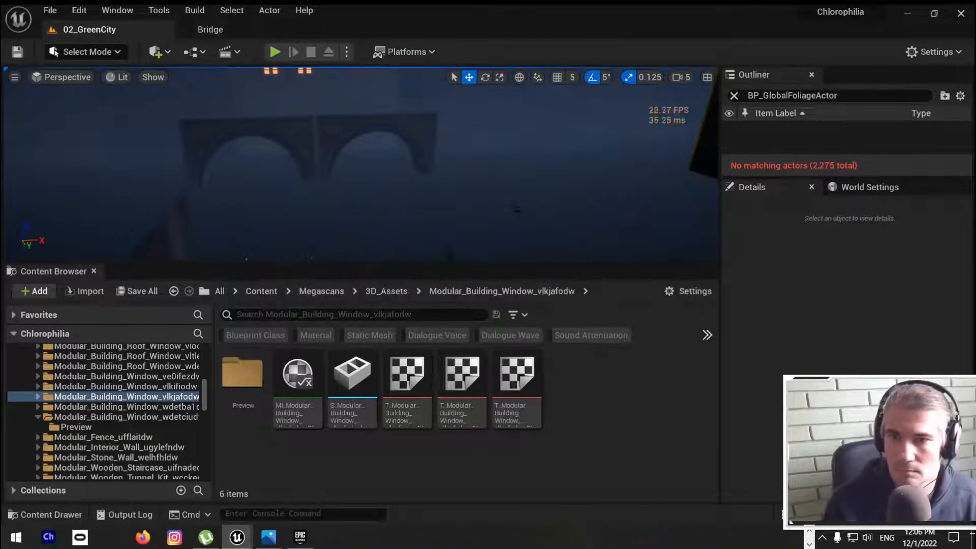
Step: Duplicate the two lights near the "Paa Sporet" sign and position the copies around the new stone wall
right_drag(517, 204, 505, 223)
key(F11)
key(s)
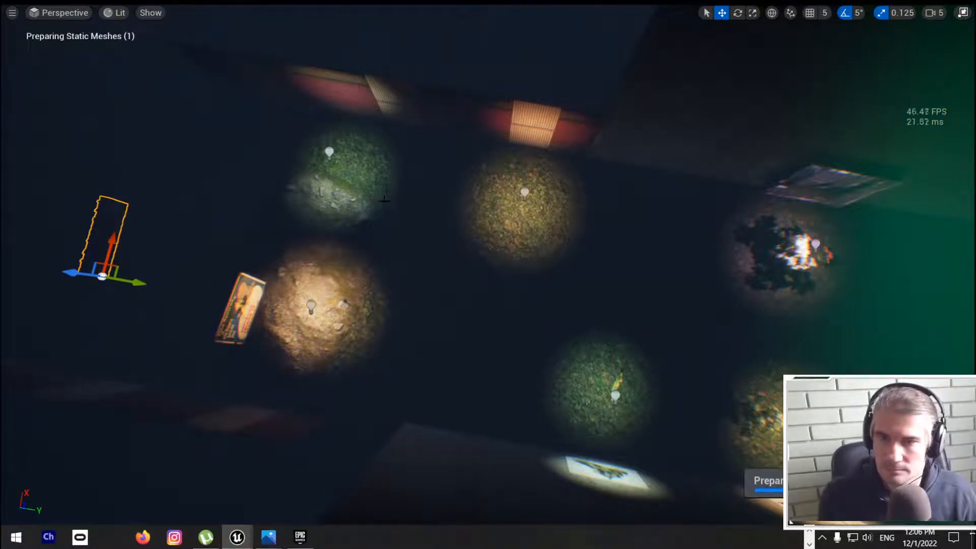
click(329, 151)
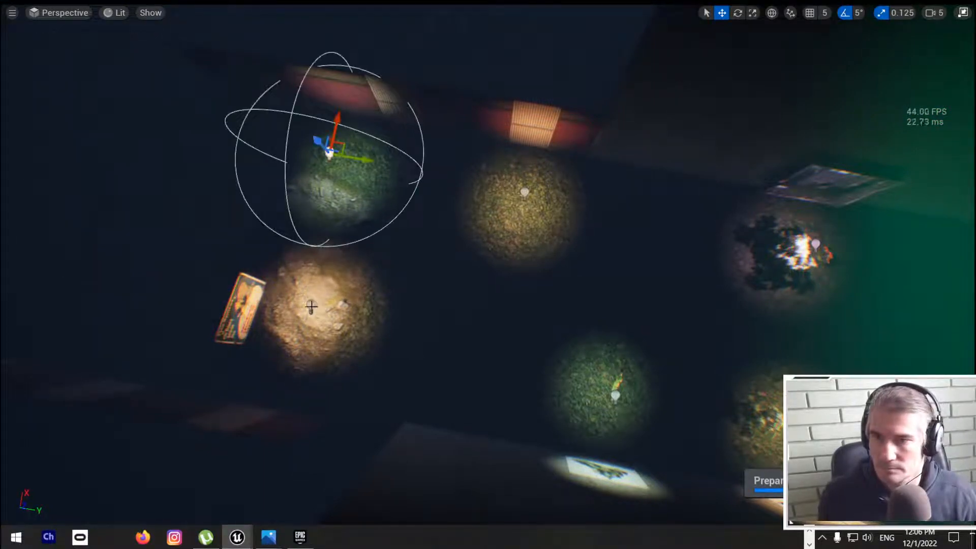
ctrl+click(310, 307)
alt+drag(348, 313, 116, 272)
right_drag(117, 271, 54, 198)
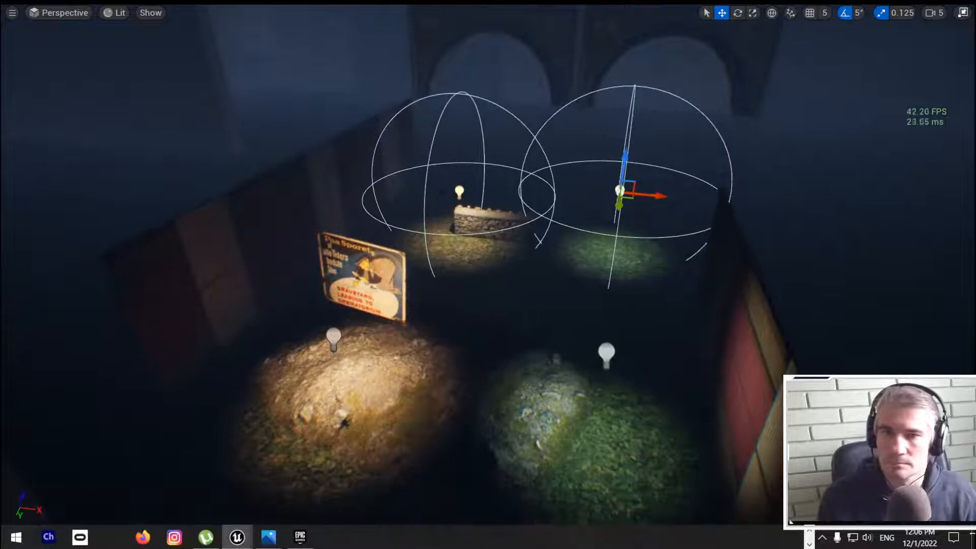
drag(656, 195, 611, 194)
right_drag(610, 194, 501, 150)
Step: Duplicate the dark building facade panel above the alley and shift the copy along the street
click(284, 183)
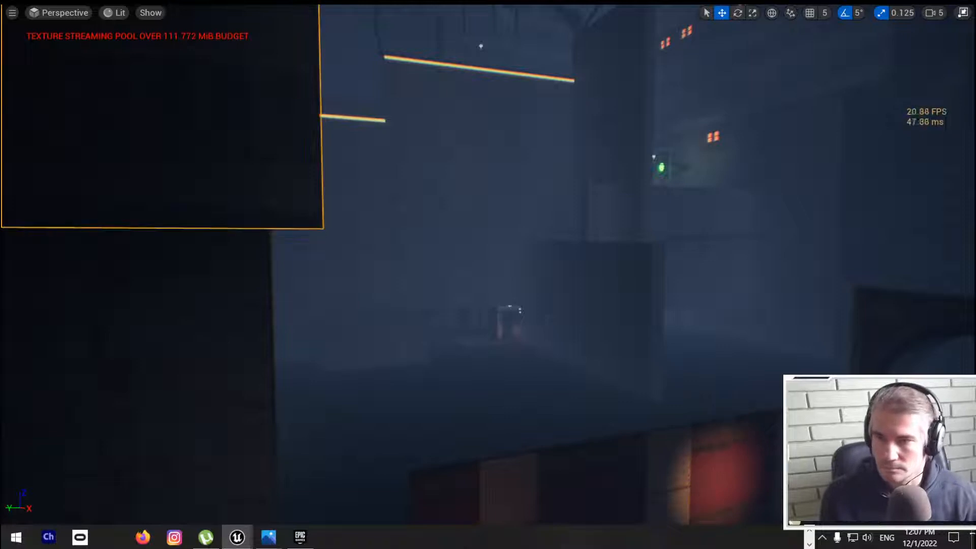
right_drag(337, 250, 295, 219)
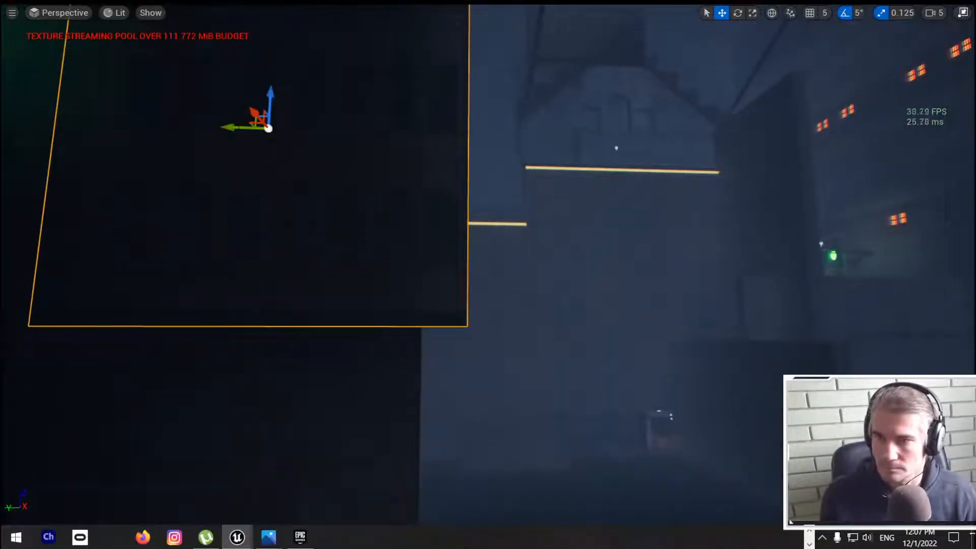
drag(244, 127, 696, 141)
right_drag(490, 264, 512, 294)
key(f)
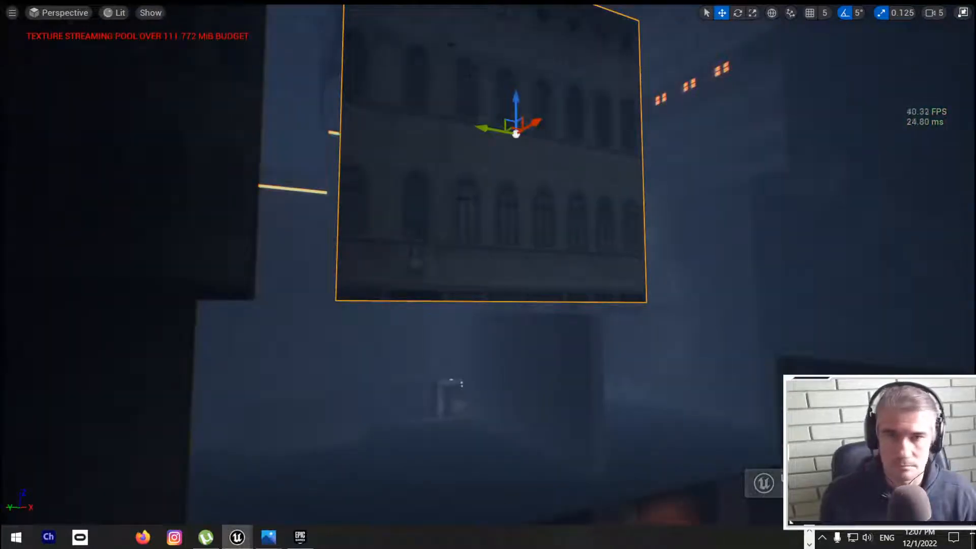
Step: Lower the copied facade to sit above the red alley wall and nudge it into line
drag(516, 109, 517, 301)
key(f)
right_drag(473, 205, 485, 242)
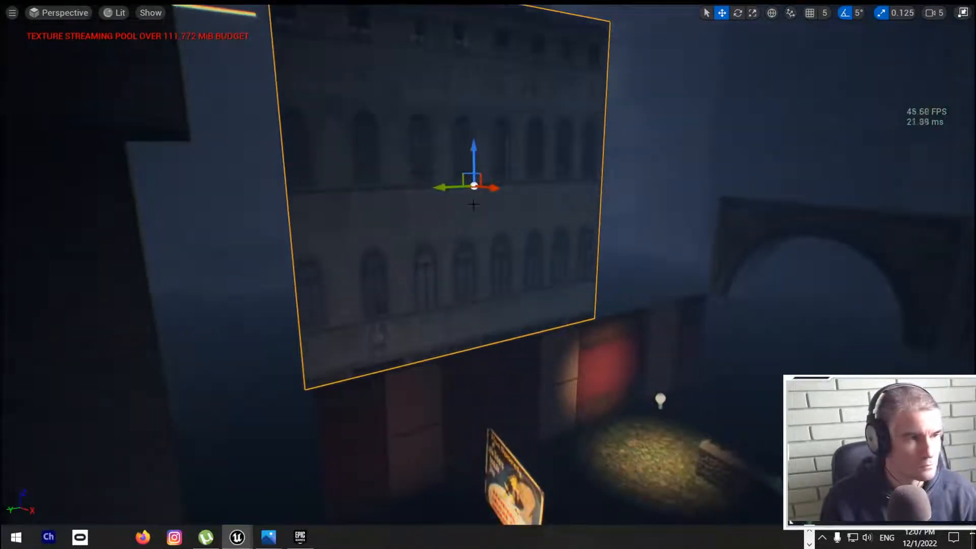
mouse_move(456, 187)
mouse_down()
mouse_move(480, 187)
mouse_move(462, 186)
mouse_up()
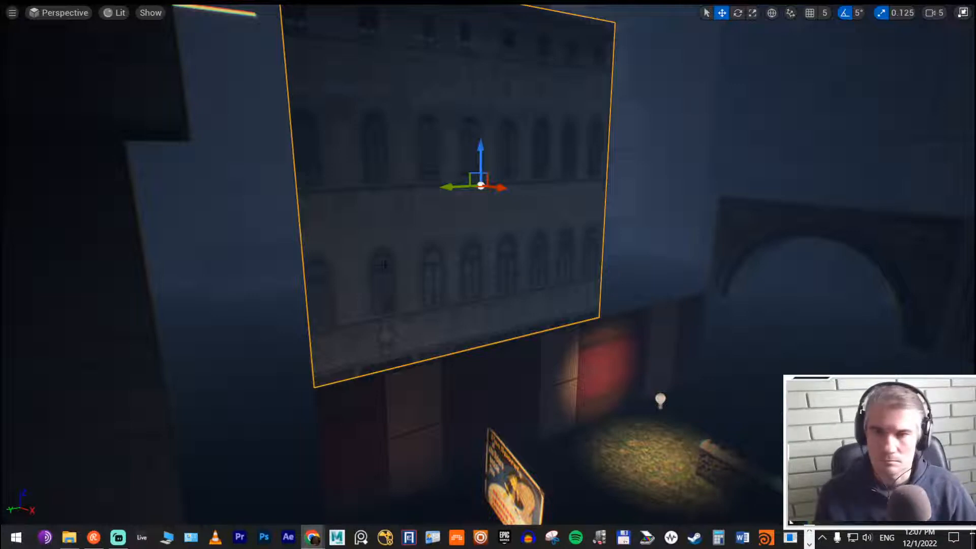
Step: Lower the dark facade panel on the opposite side of the alley so it sits closer to the wall beneath it
right_drag(488, 274, 844, 163)
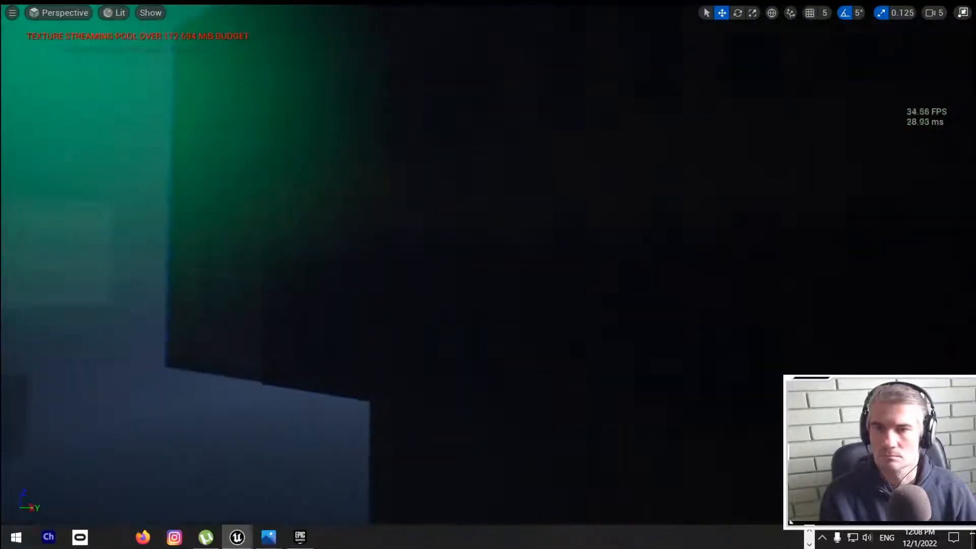
click(285, 138)
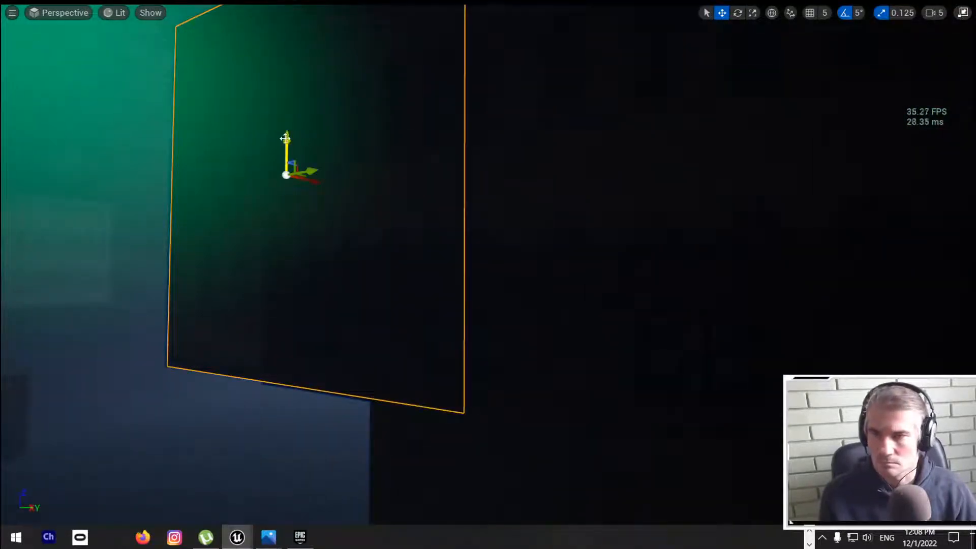
drag(285, 138, 291, 517)
right_drag(292, 516, 216, 521)
drag(478, 319, 326, 206)
right_drag(328, 219, 402, 193)
drag(411, 187, 411, 120)
right_drag(411, 120, 296, 113)
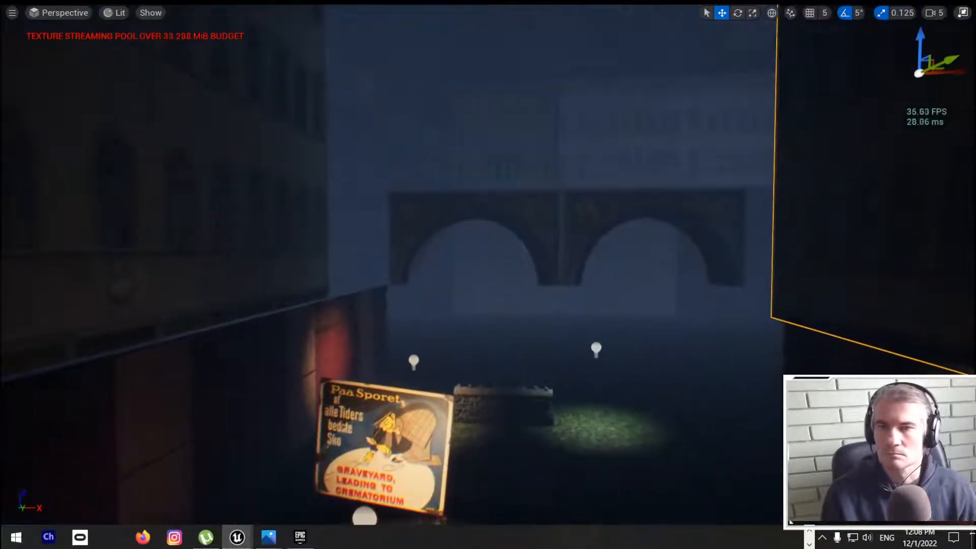
Step: Move the low stone wall deeper down the alley toward the arches and select the two lights above the ground patches
right_drag(423, 166, 407, 208)
key(w)
click(434, 206)
key(s)
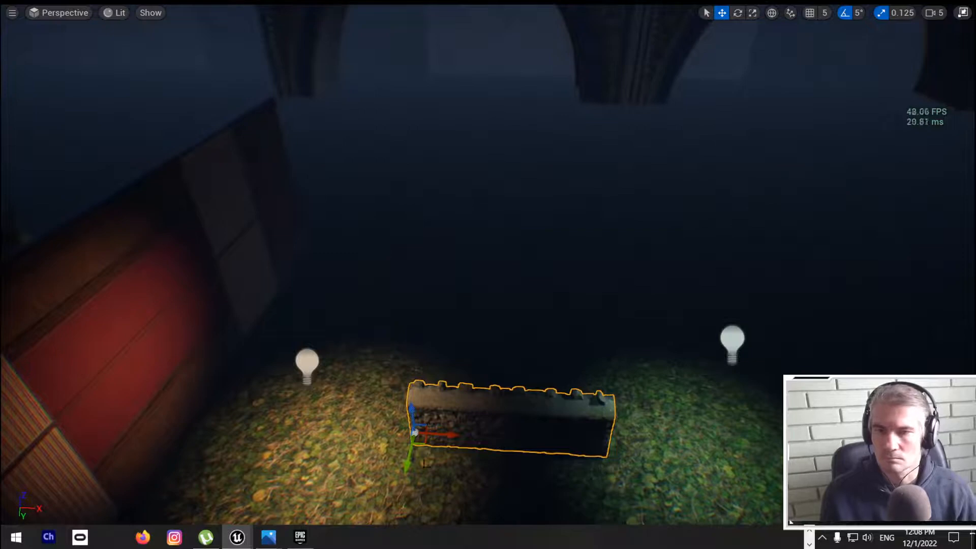
drag(409, 452, 499, 154)
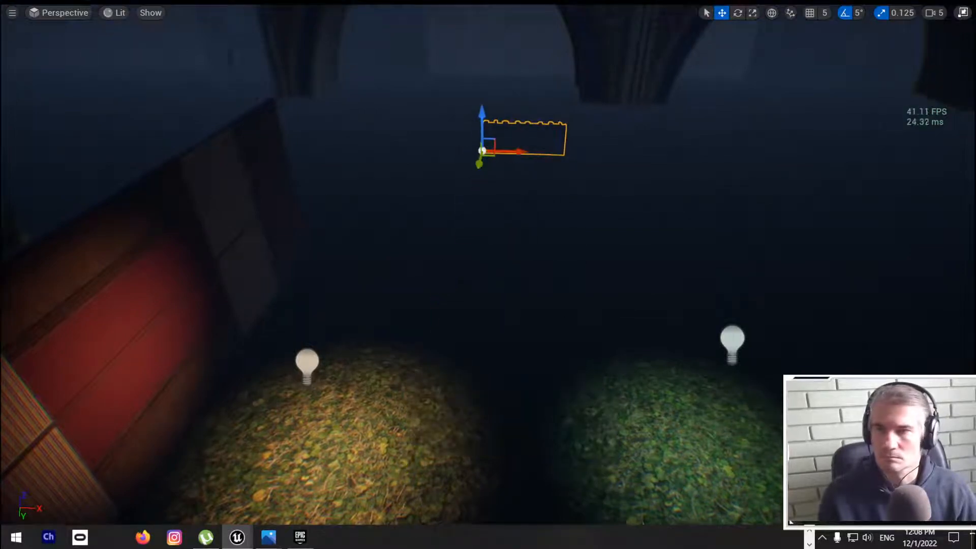
right_drag(488, 229, 514, 239)
click(612, 308)
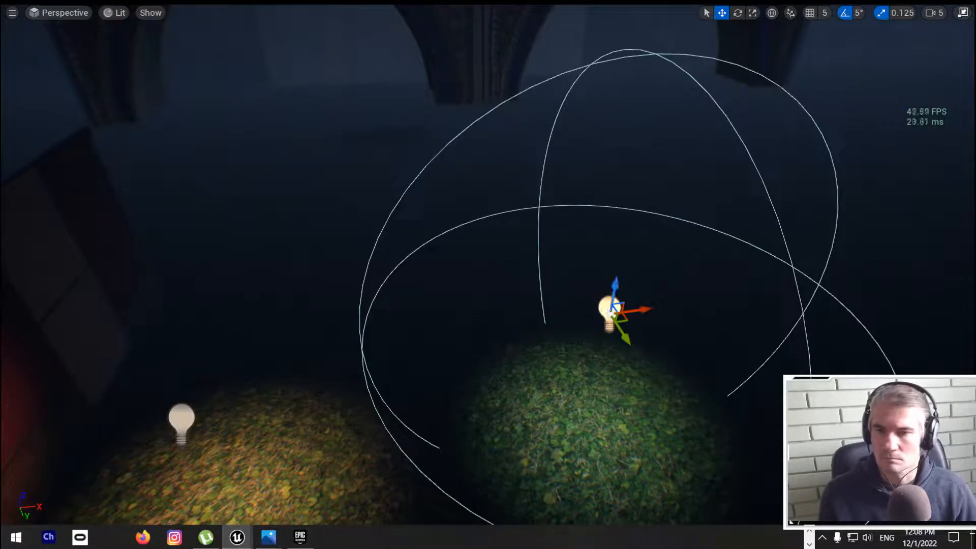
ctrl+click(181, 421)
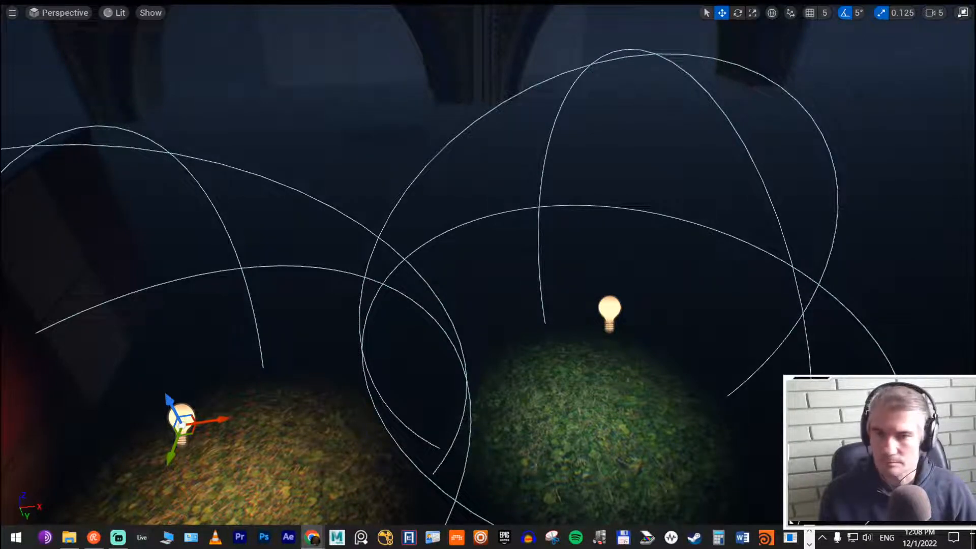
right_drag(488, 274, 462, 299)
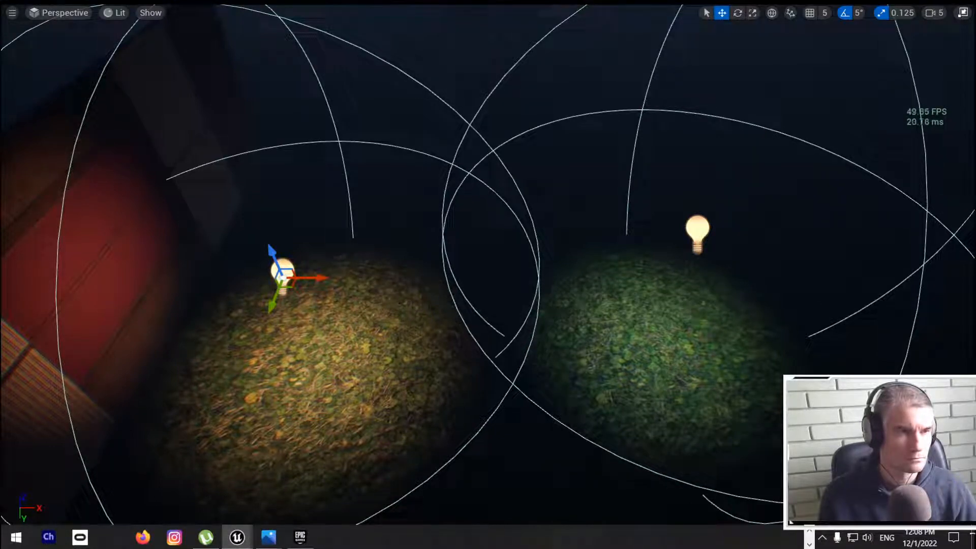
right_drag(465, 336, 412, 335)
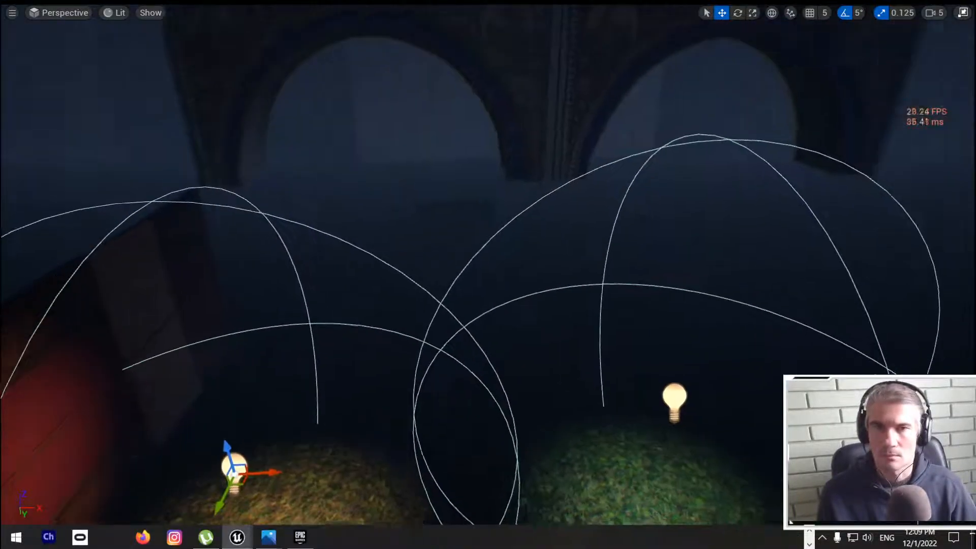
Step: Slide the facade above the red alley wall along the street over the neighbouring gap and nudge its depth
right_drag(488, 274, 416, 277)
key(s)
right_drag(503, 287, 524, 297)
click(523, 297)
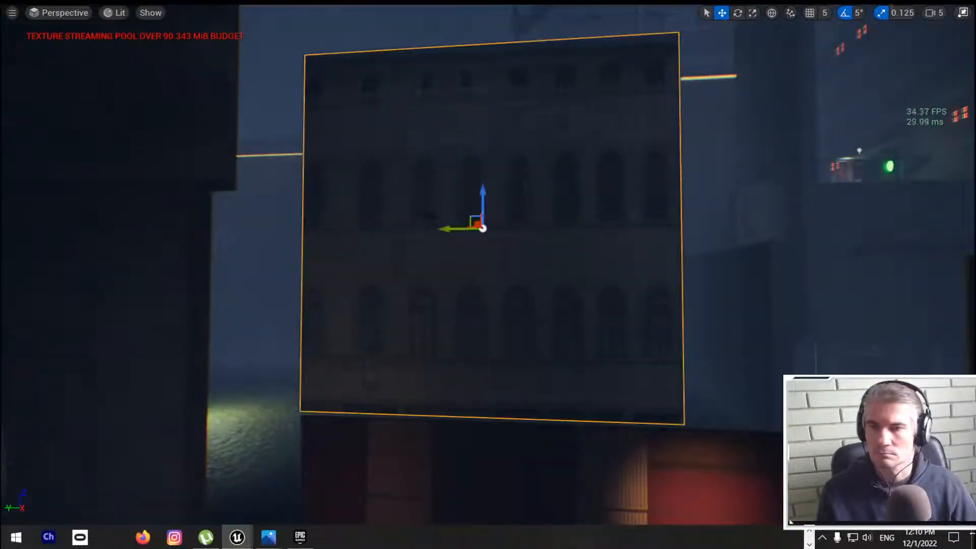
drag(436, 227, 314, 237)
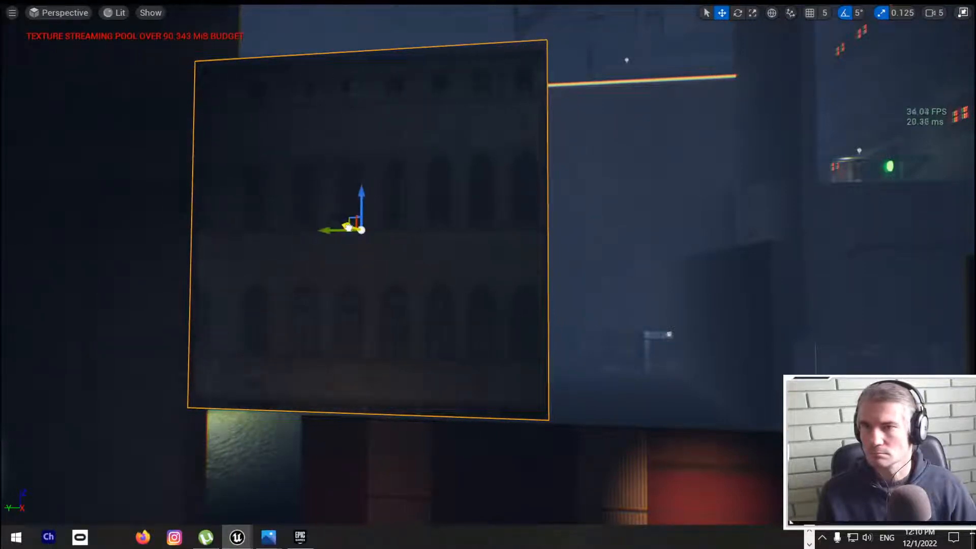
drag(349, 227, 351, 227)
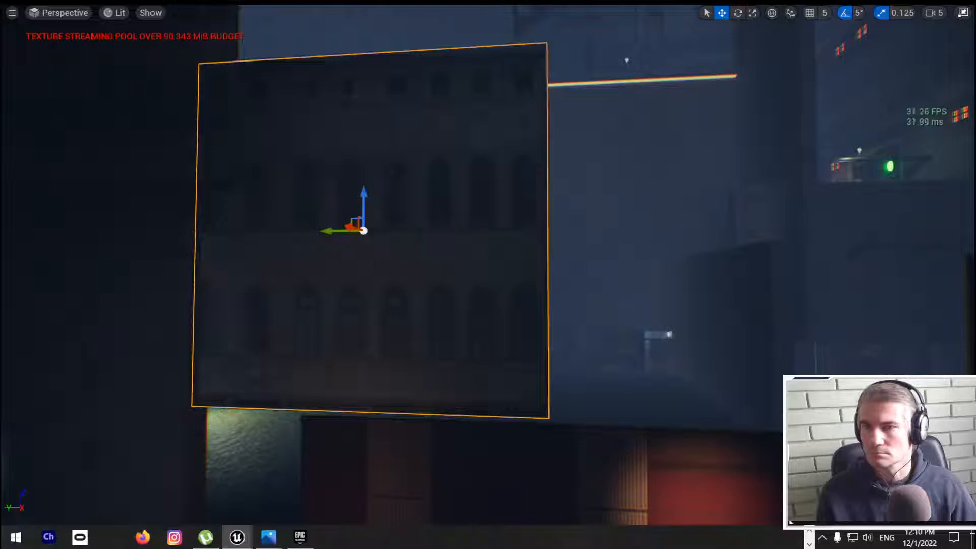
right_drag(351, 228, 277, 208)
right_drag(326, 280, 345, 270)
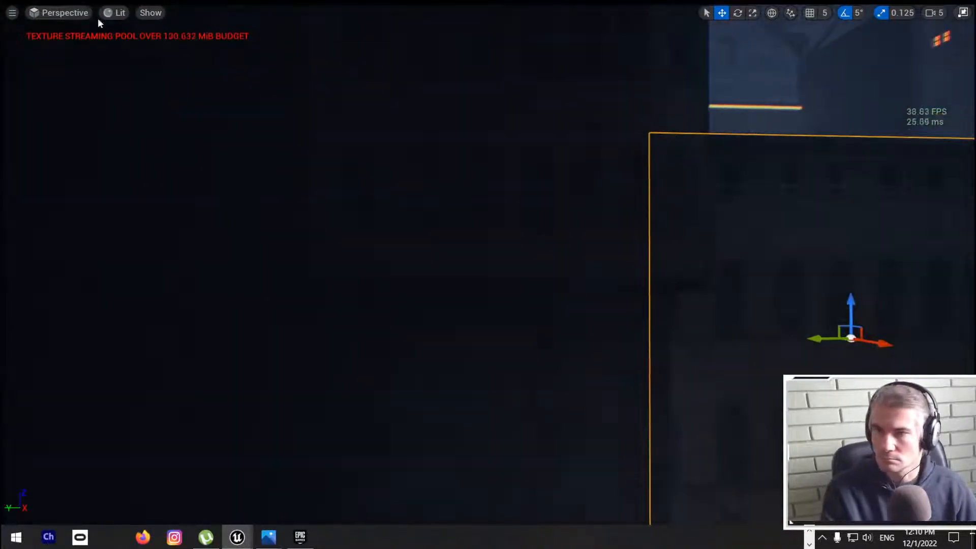
Step: Adjust the width of the dark facade panel above the posters and shift it along the street to fit beside its neighbour
click(111, 17)
click(146, 48)
right_drag(244, 152, 229, 218)
right_drag(350, 275, 325, 287)
click(350, 284)
key(r)
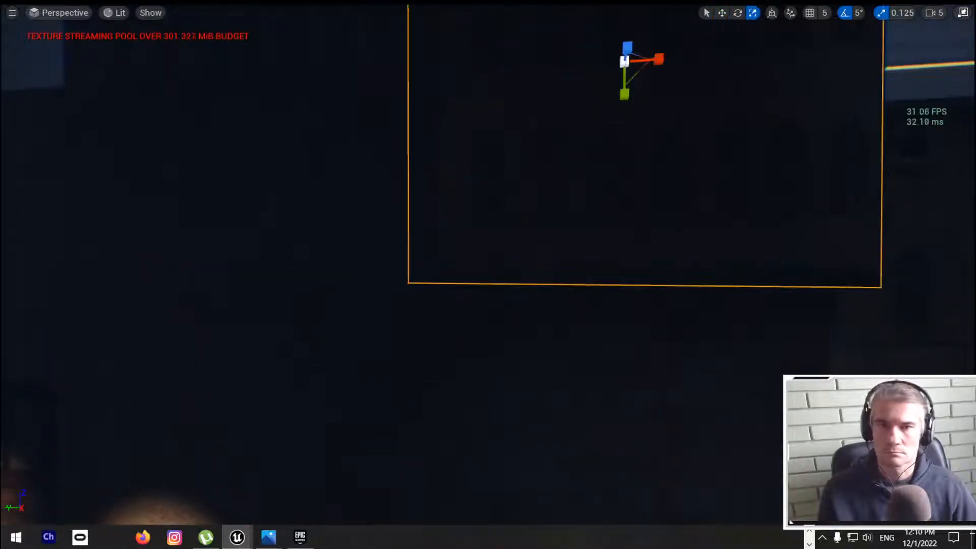
drag(654, 61, 641, 65)
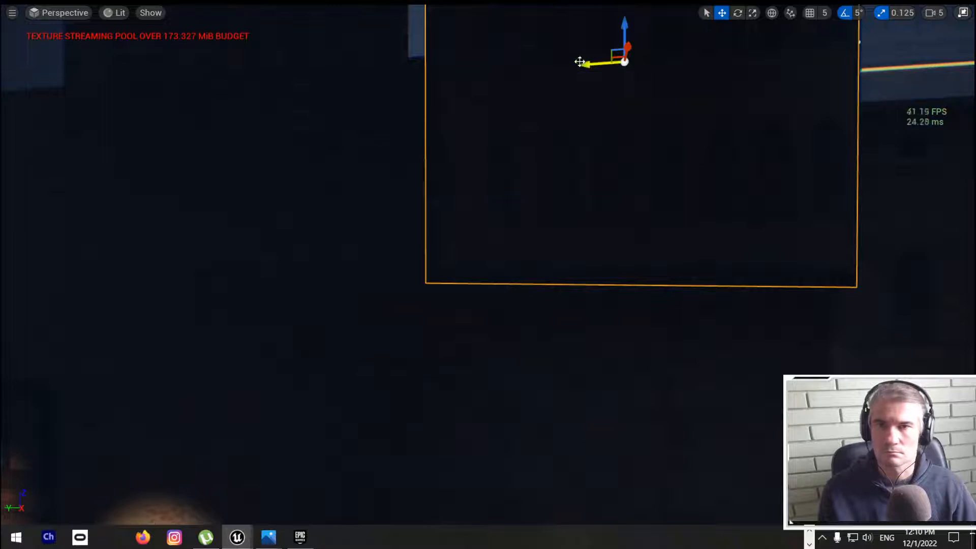
drag(579, 61, 537, 66)
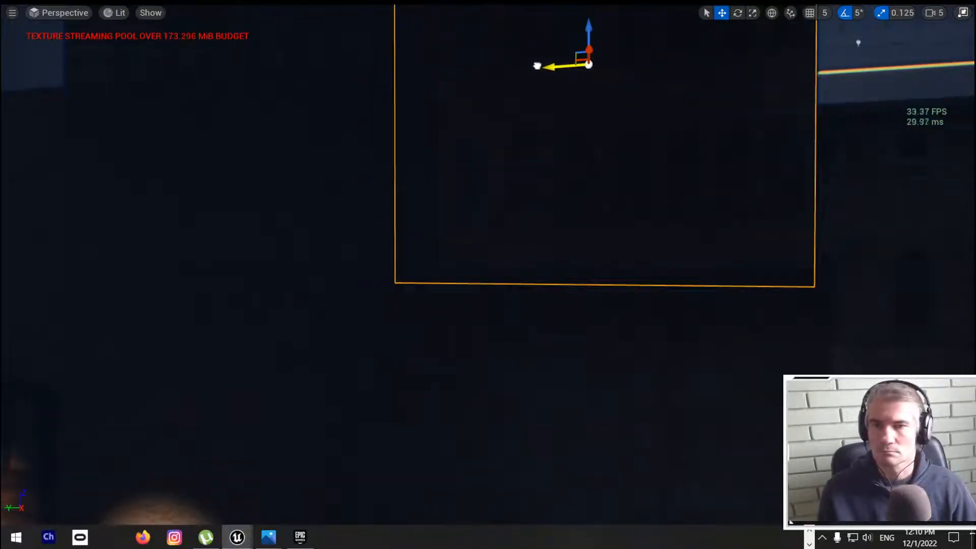
right_drag(537, 66, 602, 81)
key(e)
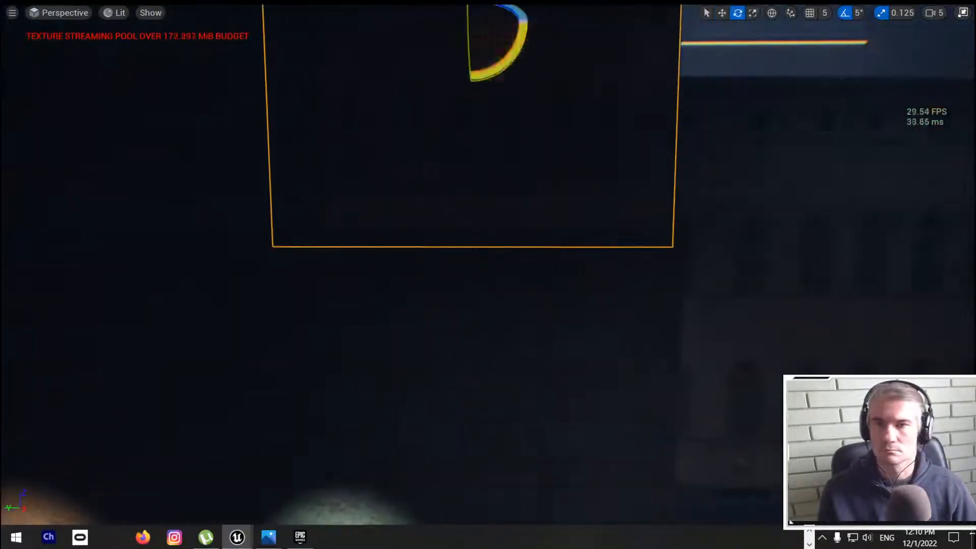
key(r)
drag(505, 24, 514, 24)
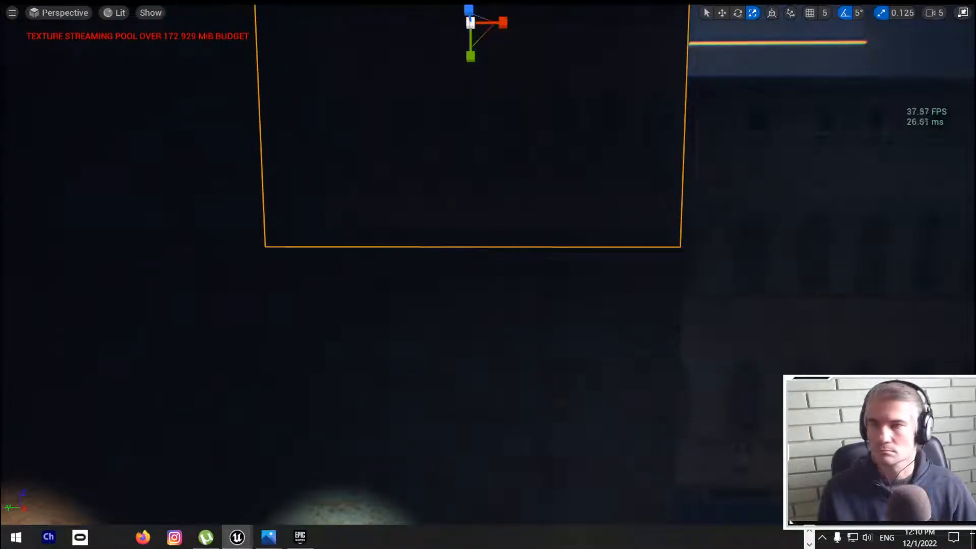
Step: Examine the street facades from the lit posters past the framed picture and trees, and from behind the building row
right_drag(87, 8, 10, 50)
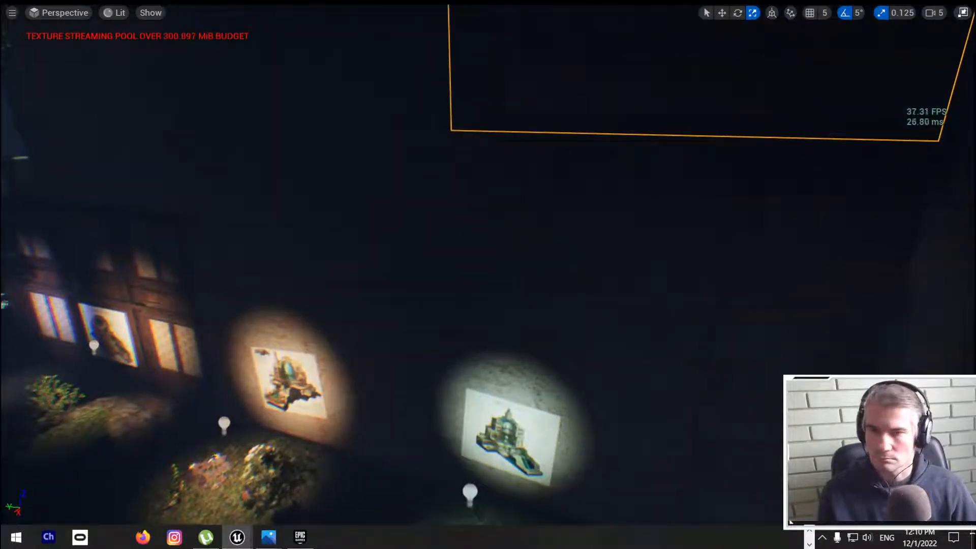
right_drag(487, 274, 246, 310)
key(w)
key(w)
key(w)
key(w)
key(s)
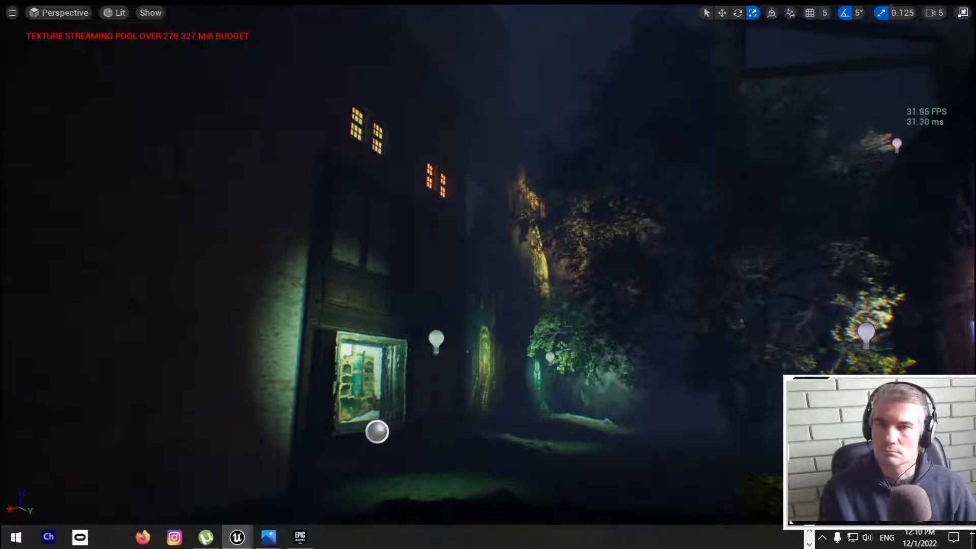
right_drag(476, 217, 546, 245)
key(w)
key(s)
key(w)
key(w)
key(s)
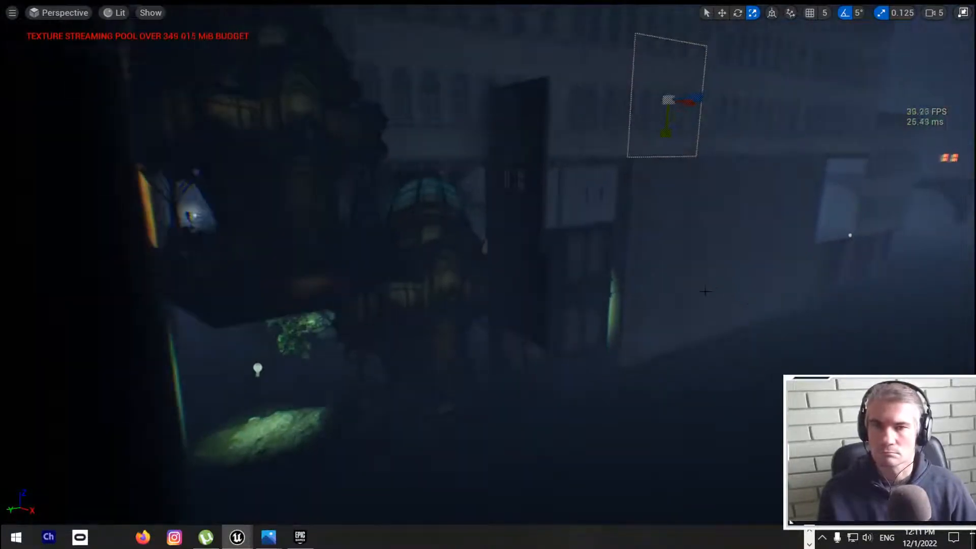
right_drag(665, 319, 649, 301)
key(w)
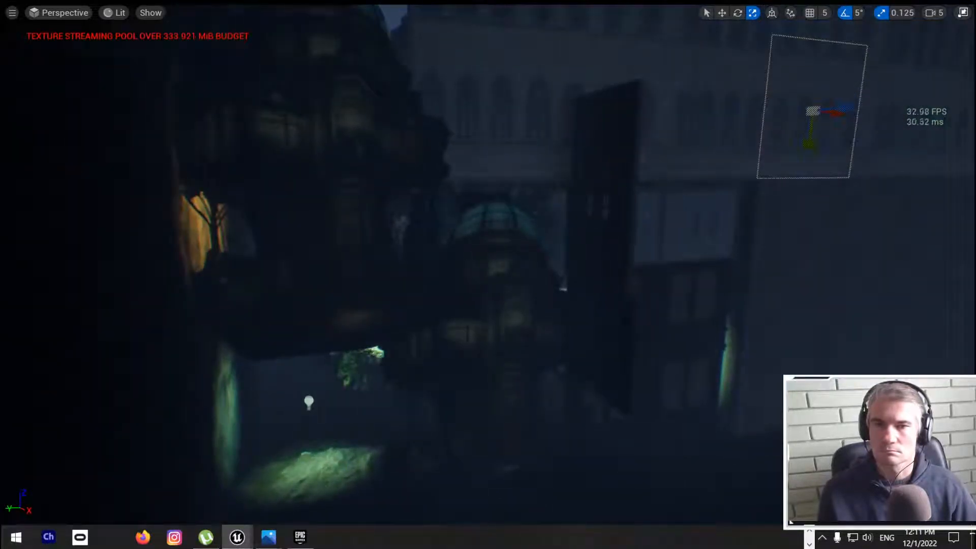
right_drag(649, 301, 640, 304)
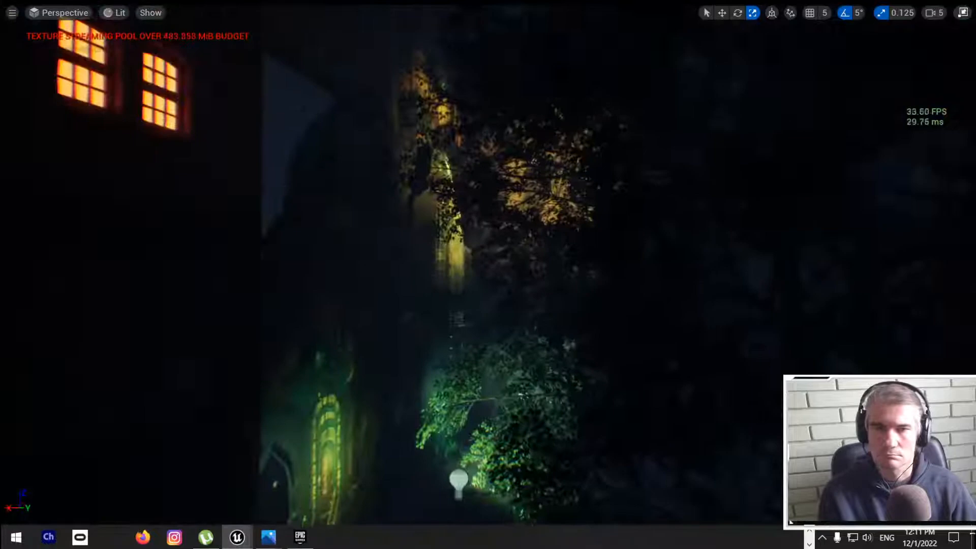
mouse_move(640, 304)
right_down()
mouse_move(679, 302)
mouse_move(635, 261)
mouse_move(611, 280)
mouse_move(737, 277)
mouse_move(631, 244)
mouse_move(453, 260)
mouse_move(486, 269)
mouse_move(447, 268)
mouse_move(528, 260)
mouse_move(454, 255)
right_up()
key(w)
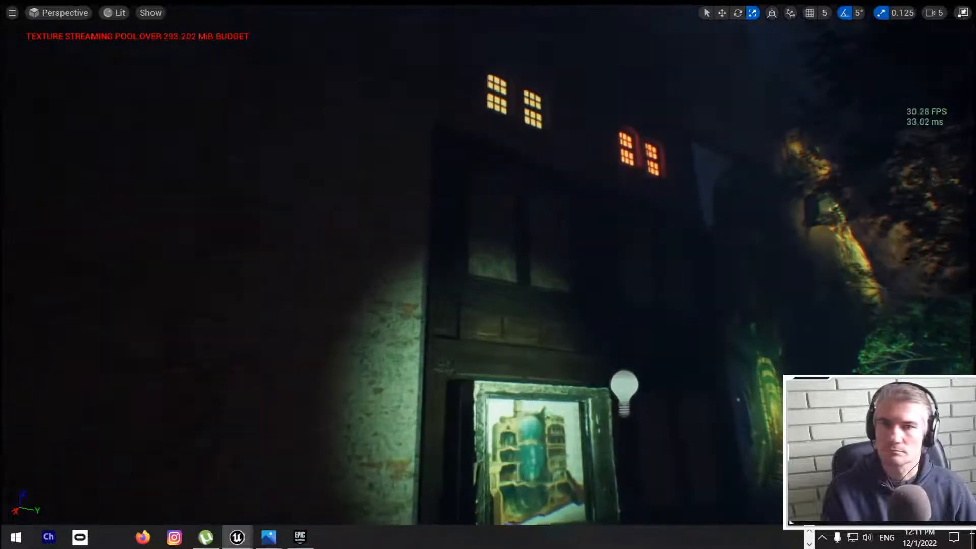
Step: Duplicate the red-lit window panel, shift the copy over the gap beside it and stretch it taller
click(641, 154)
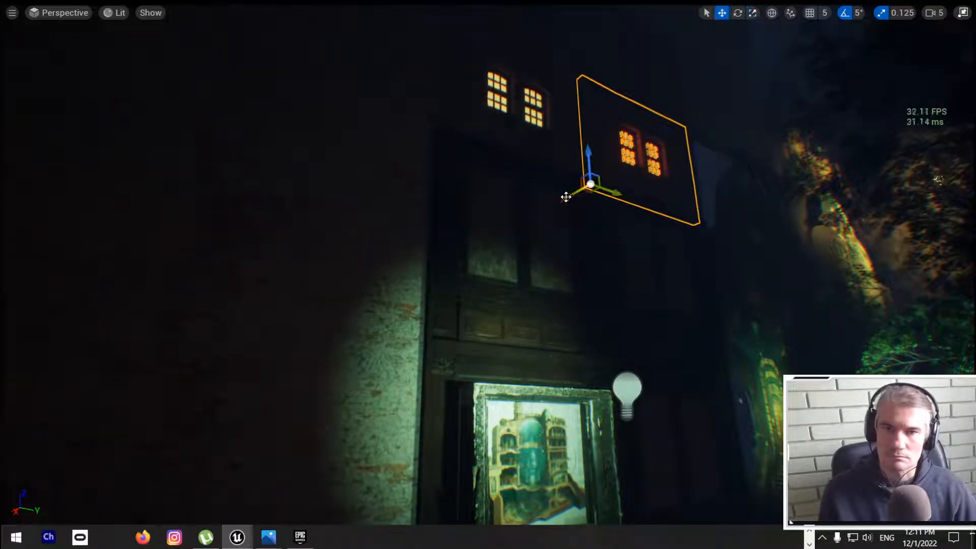
drag(566, 197, 678, 171)
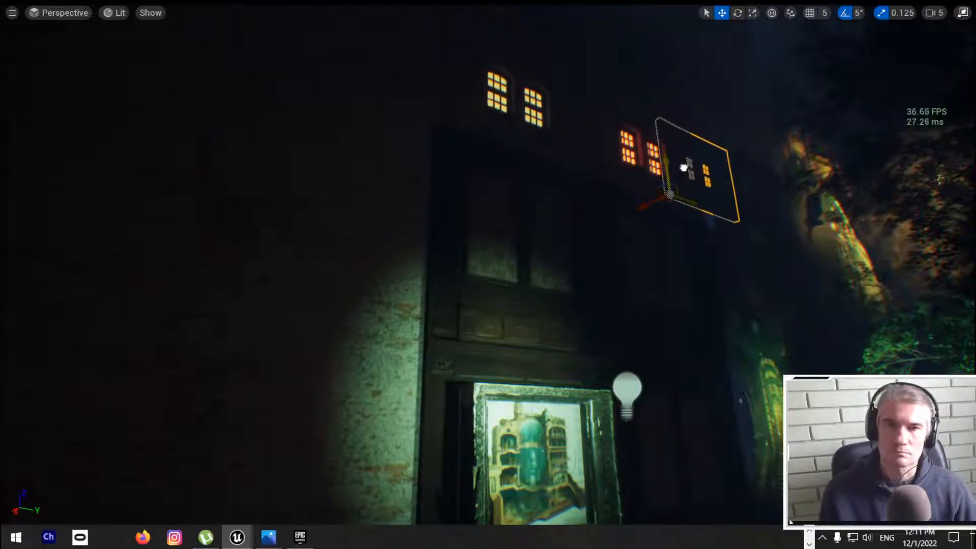
mouse_move(649, 205)
mouse_down()
mouse_move(619, 212)
mouse_move(648, 207)
mouse_up()
drag(672, 167, 674, 192)
key(space)
key(space)
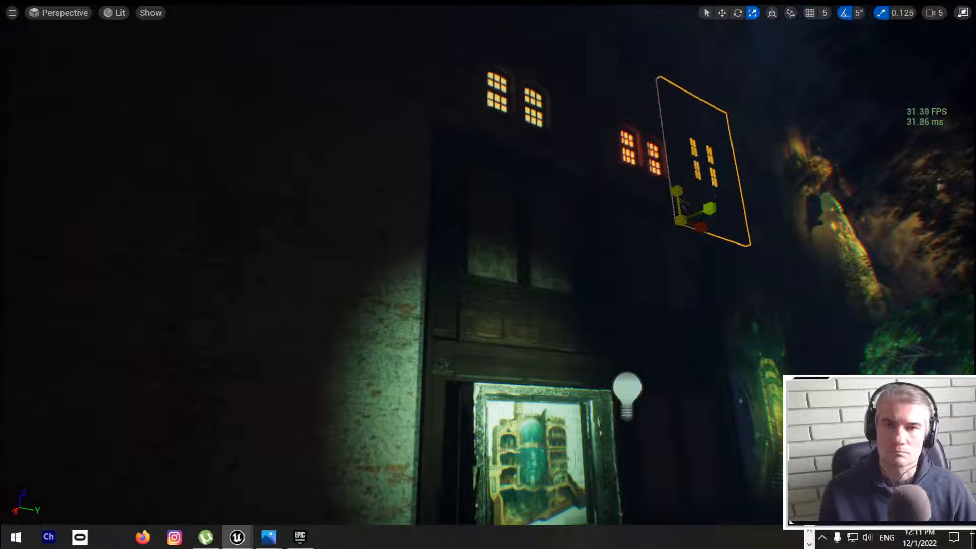
key(Delete)
right_drag(488, 274, 551, 282)
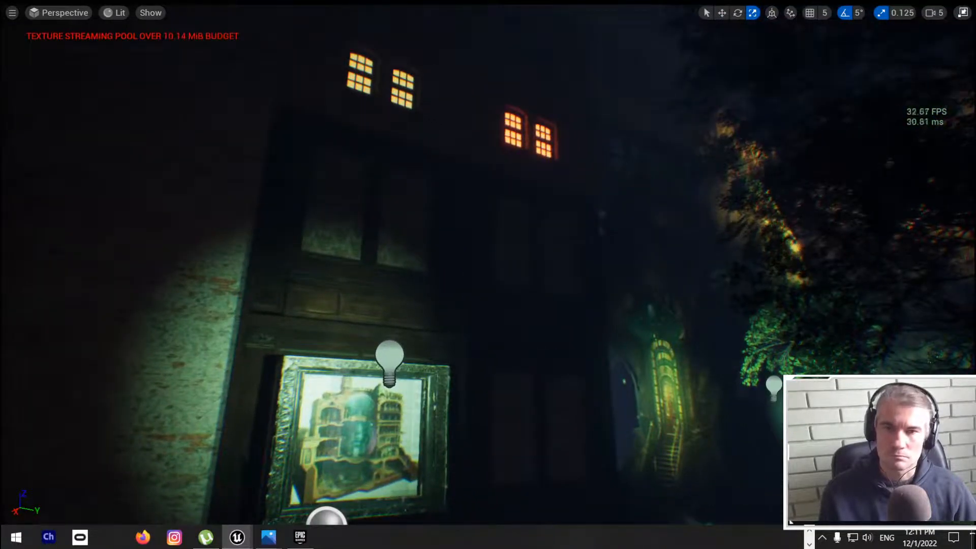
Step: Undo the last change to the copied window panel and lower the copy slightly
key(ctrl+z)
key(e)
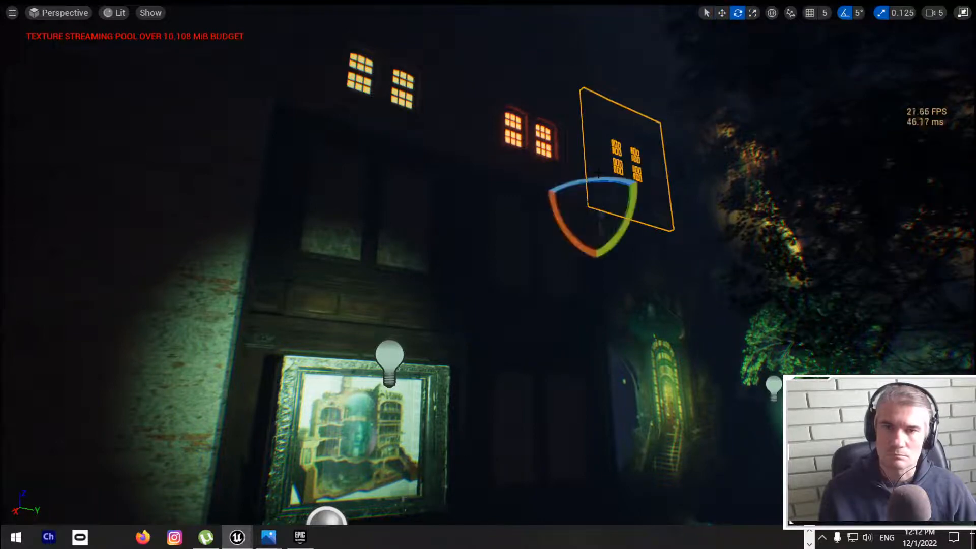
key(r)
drag(589, 172, 591, 198)
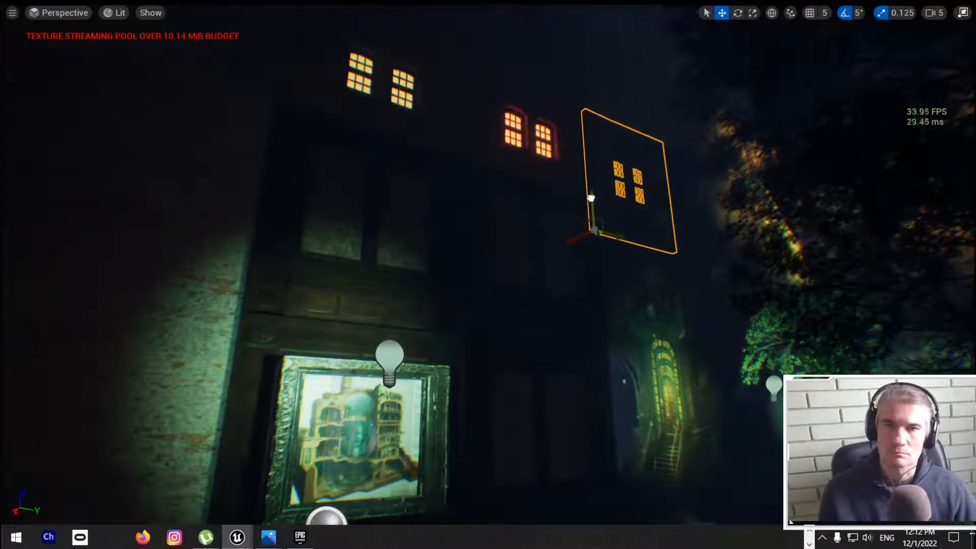
key(Delete)
Step: Delete the copied window panel beside the red-lit windows
mouse_move(590, 197)
right_down()
mouse_move(612, 228)
mouse_move(557, 249)
mouse_move(555, 239)
mouse_move(579, 234)
mouse_move(684, 232)
mouse_move(643, 233)
right_up()
key(s)
key(w)
key(s)
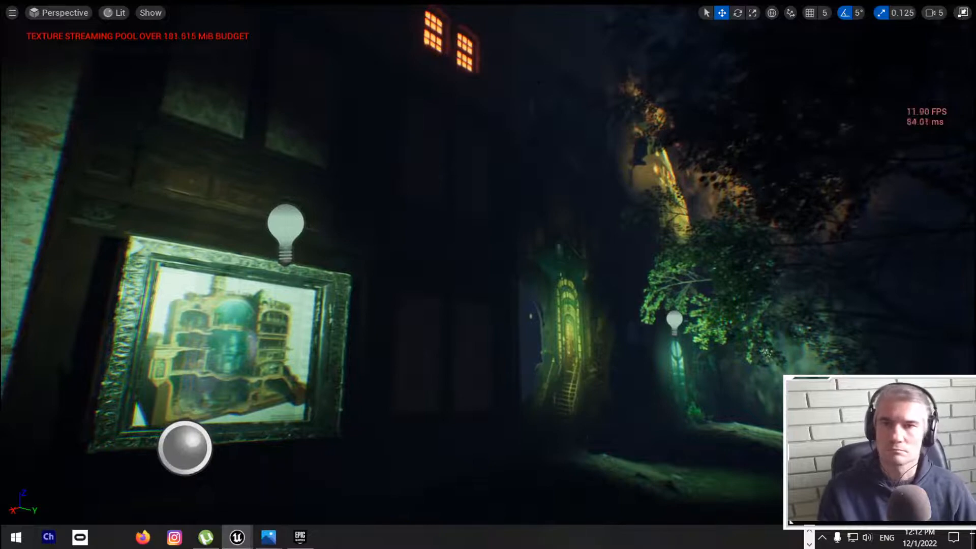
click(540, 82)
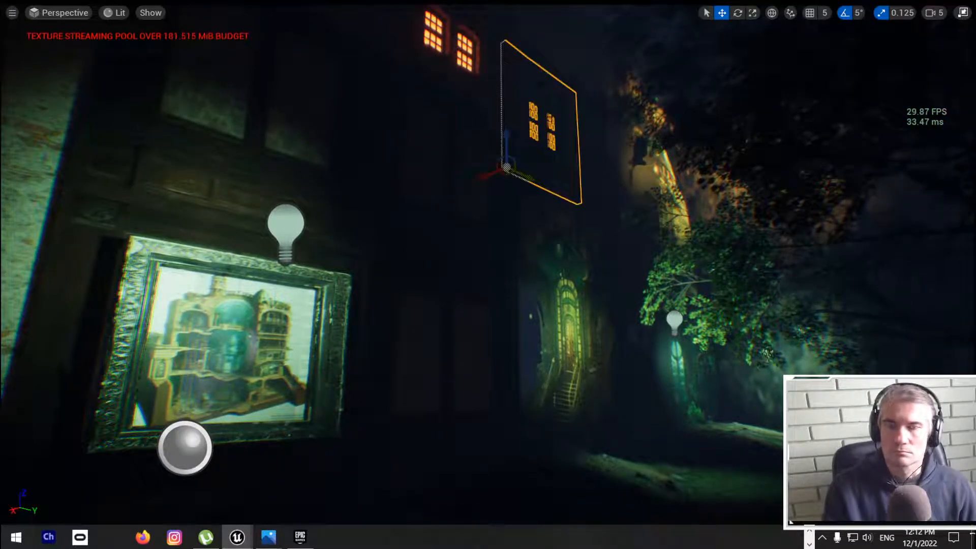
key(Delete)
Step: Duplicate the brick wall beside the framed picture, slide the copy along the street and push it back behind the building front
right_drag(540, 81, 513, 34)
click(127, 203)
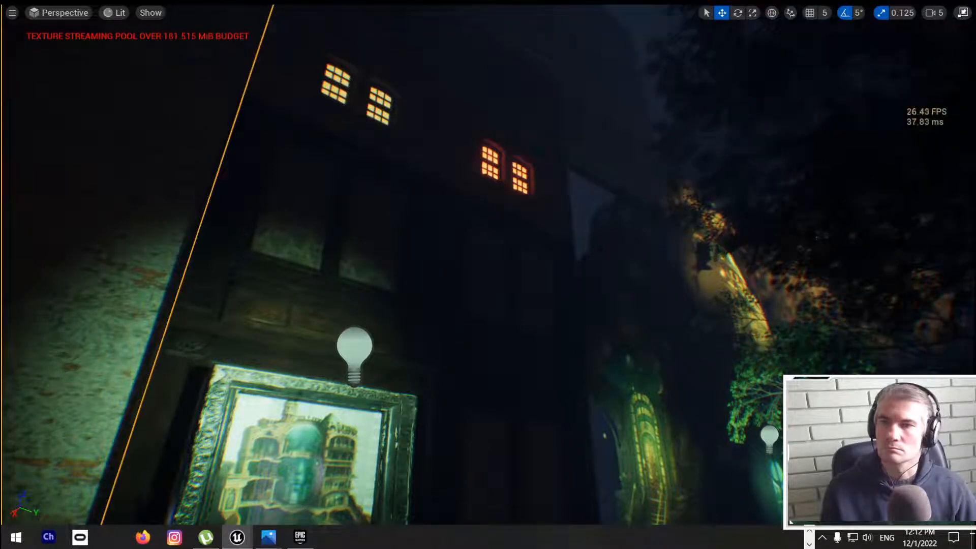
right_drag(127, 203, 50, 239)
key(s)
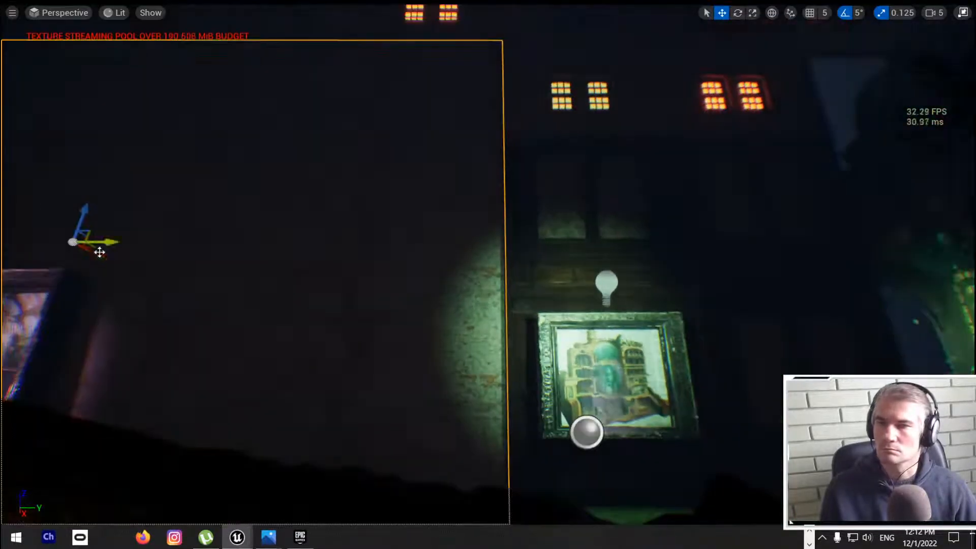
drag(102, 242, 827, 248)
right_drag(782, 243, 838, 252)
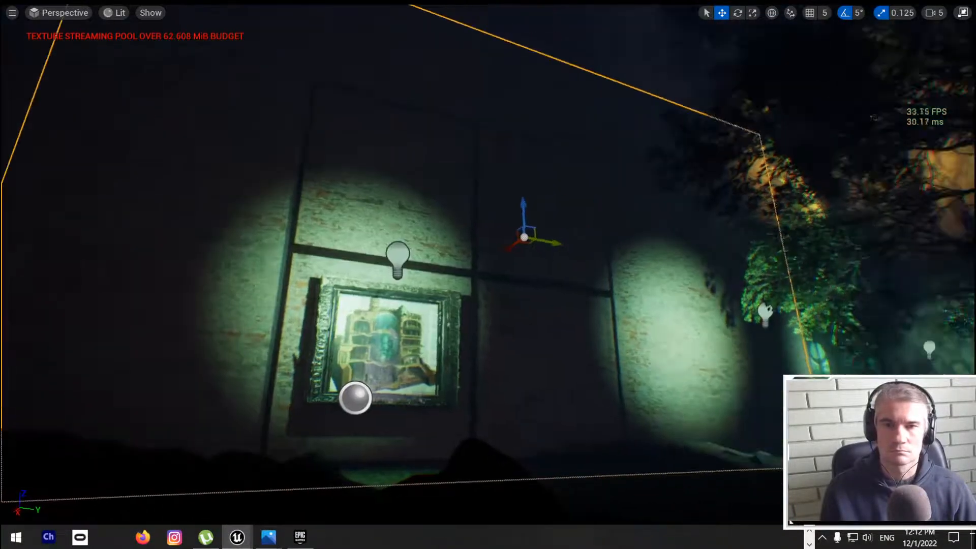
drag(510, 247, 623, 272)
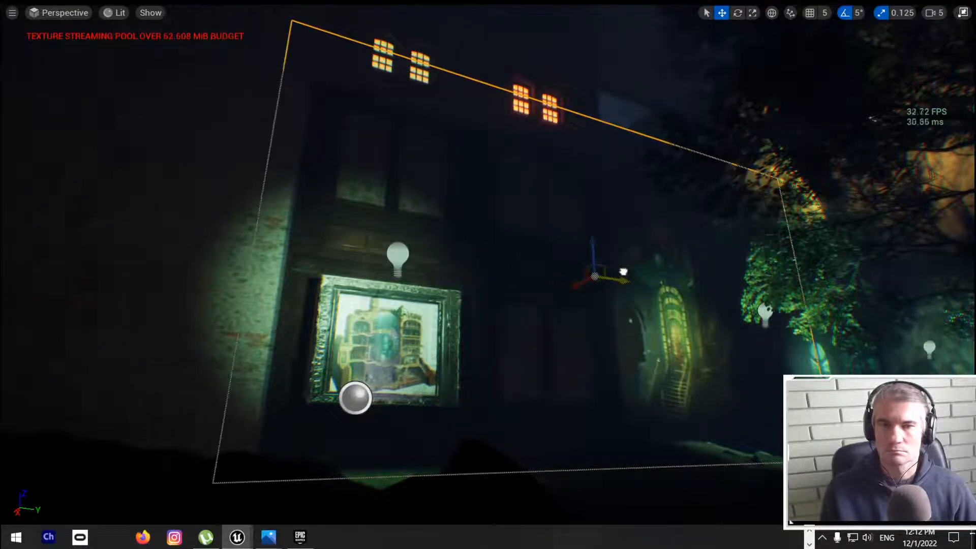
Step: Rotate the copied brick wall 90 degrees, slide it back into the gap beside the building front and raise it
key(e)
drag(563, 309, 527, 251)
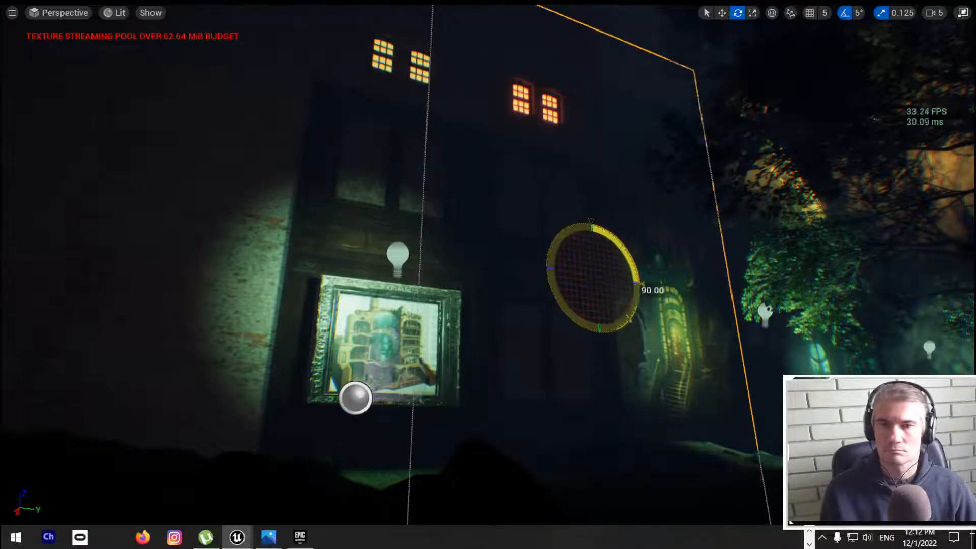
key(w)
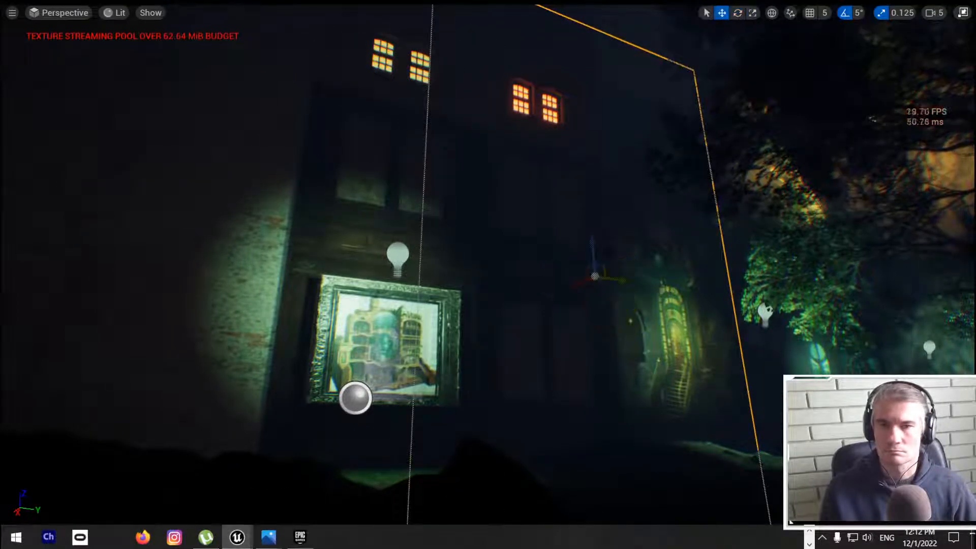
drag(569, 282, 528, 301)
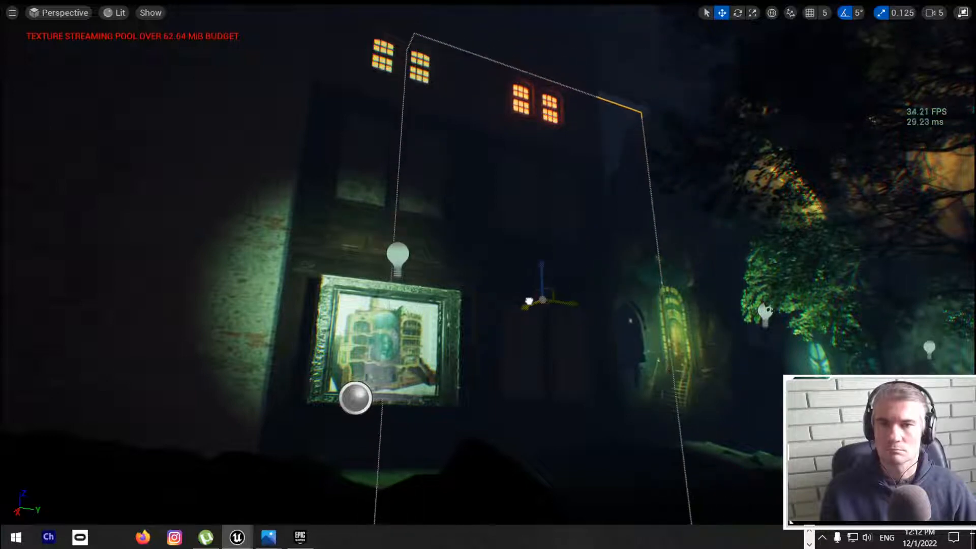
drag(543, 261, 540, 177)
drag(568, 212, 600, 220)
key(Escape)
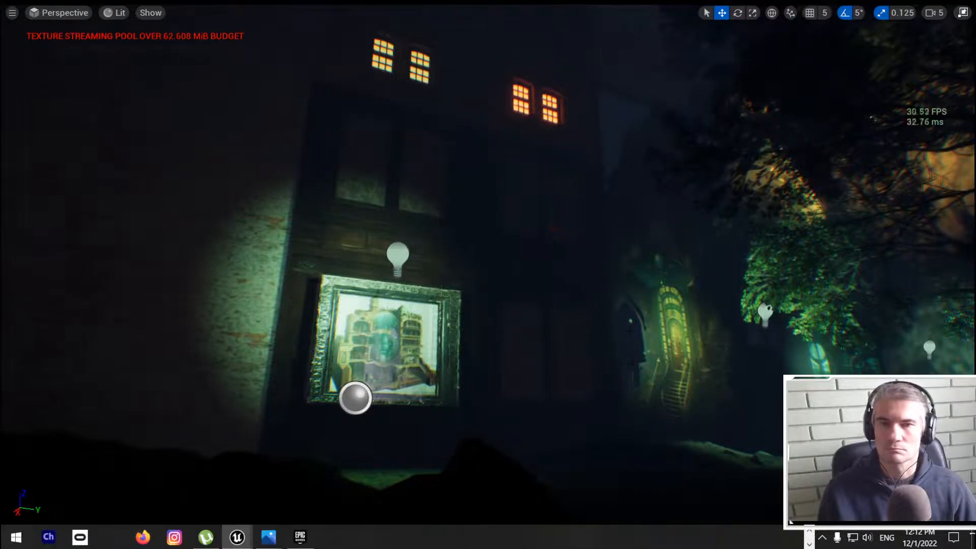
Step: Duplicate the point light over the street and position the copy behind the building front, close to the wall in the gap
right_drag(600, 220, 808, 219)
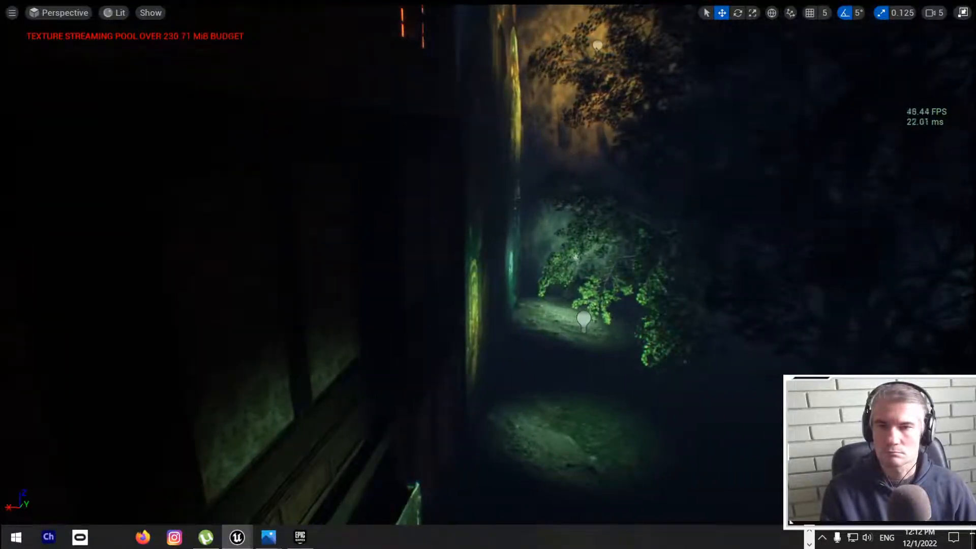
key(a)
key(d)
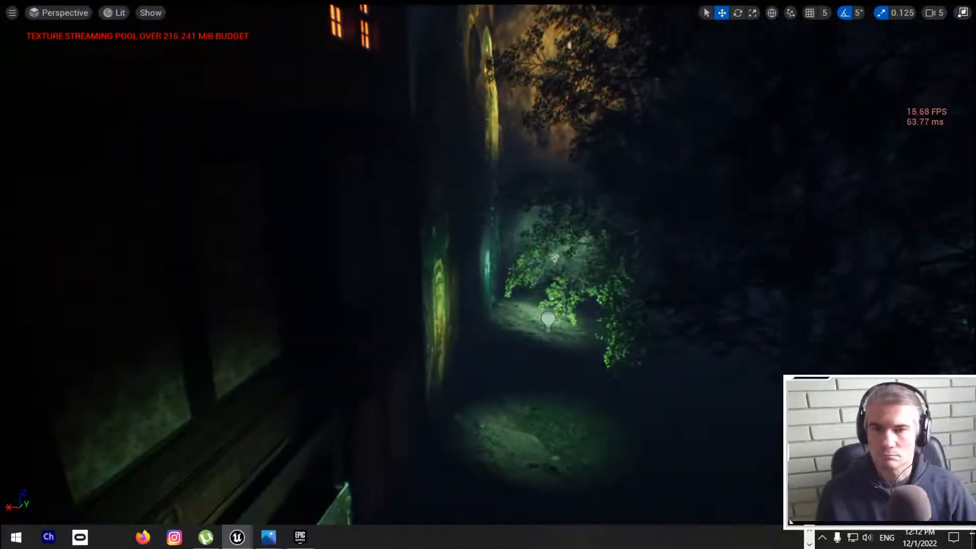
click(548, 319)
key(e)
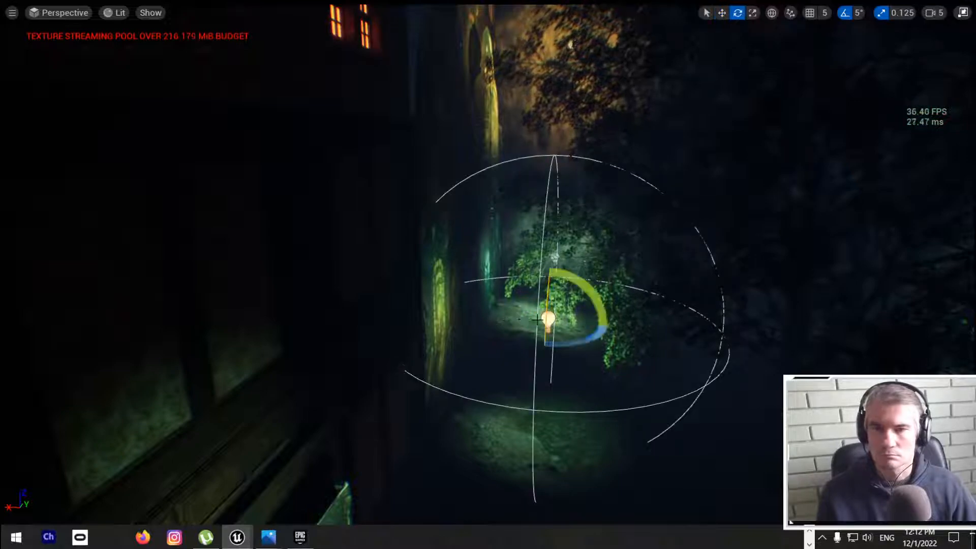
key(r)
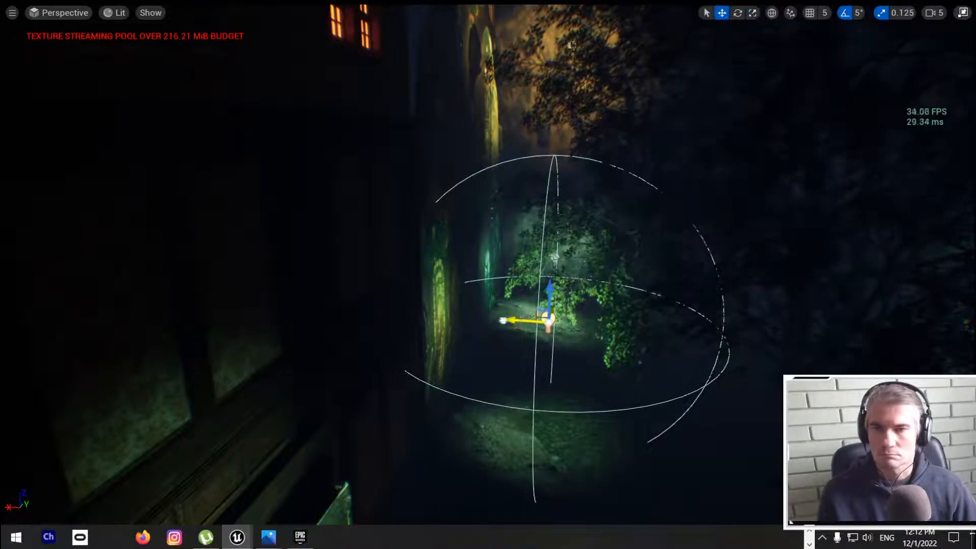
drag(503, 321, 224, 272)
key(w)
right_drag(224, 272, 249, 272)
key(a)
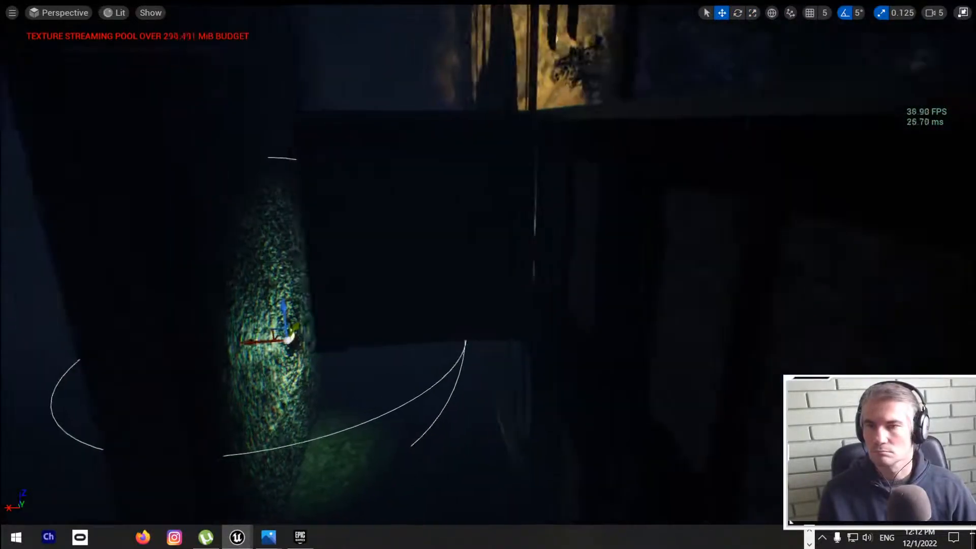
right_drag(278, 330, 279, 330)
drag(249, 343, 290, 342)
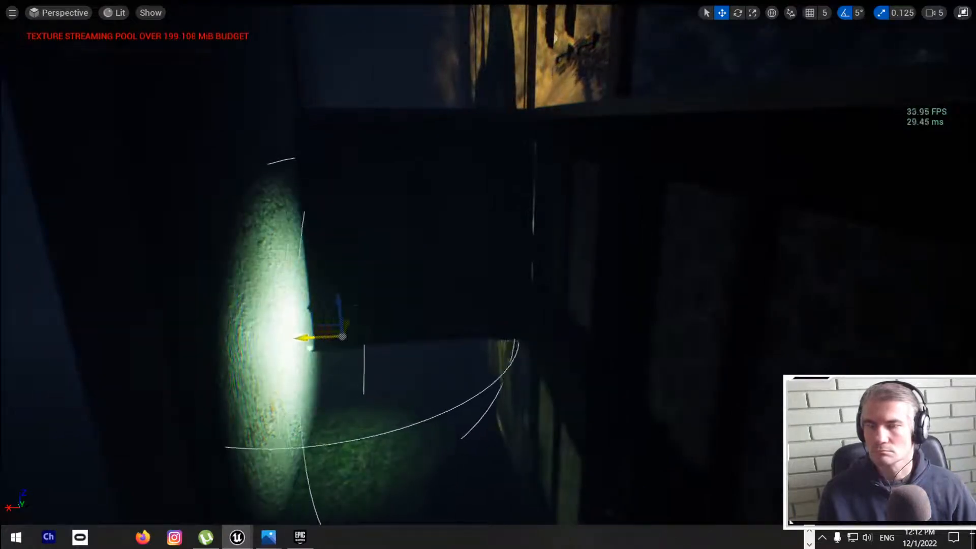
Step: Duplicate the point light in the gap and raise the copy well above it along the wall
drag(326, 304, 301, 43)
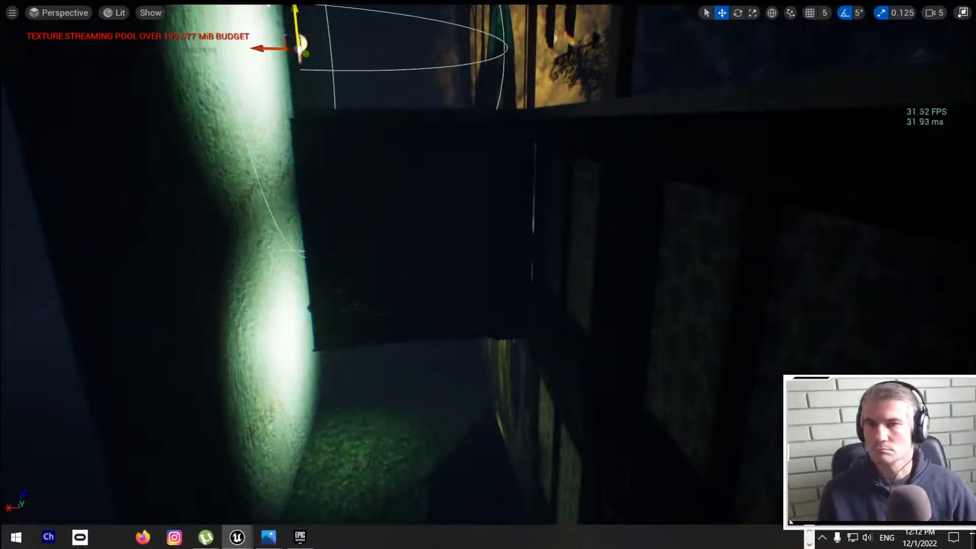
right_drag(325, 153, 365, 168)
drag(425, 96, 428, 10)
drag(447, 49, 477, 77)
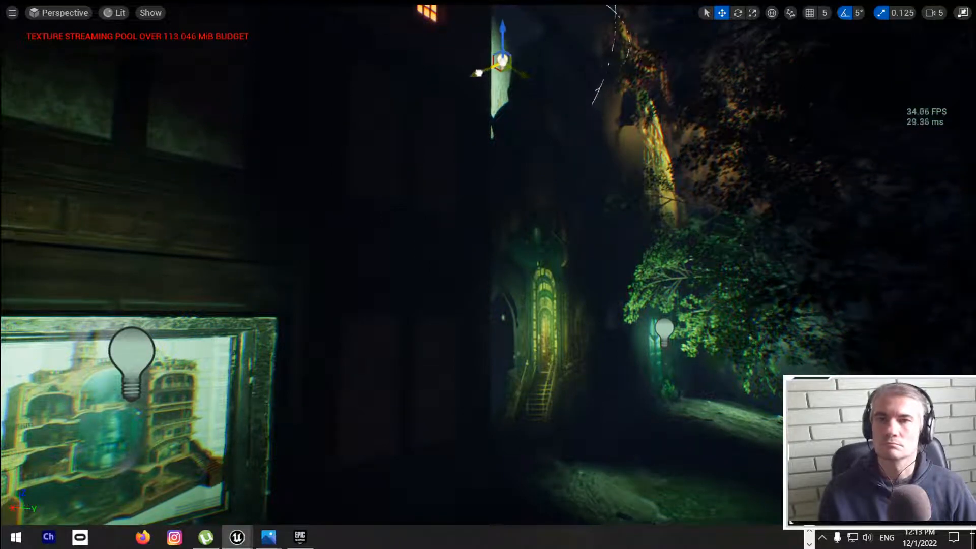
Step: Shift the upper point light higher and farther back behind the building front
key(e)
key(r)
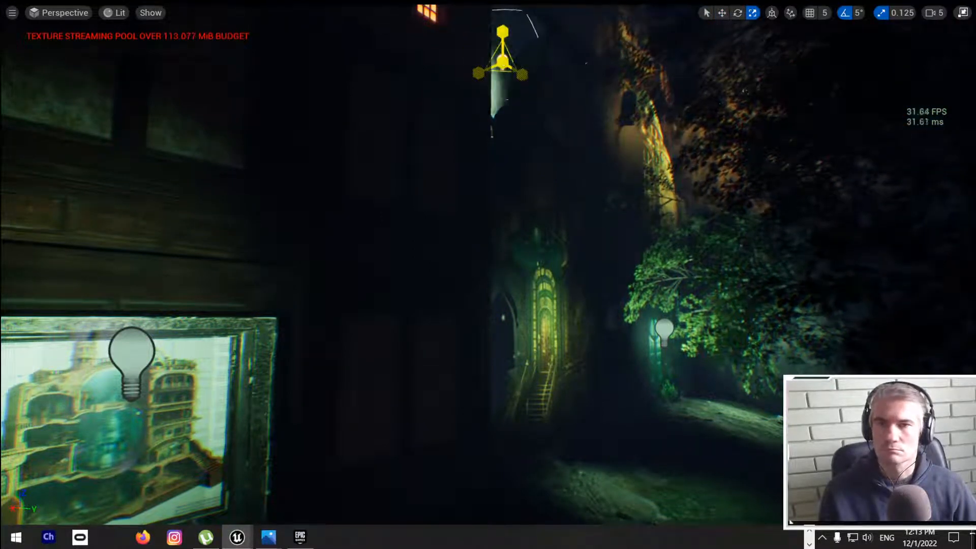
drag(516, 67, 532, 7)
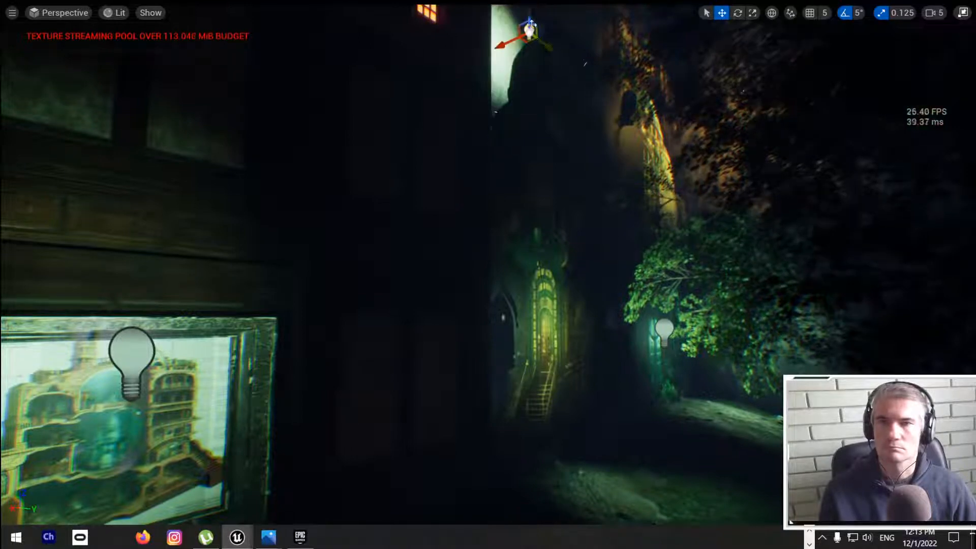
drag(505, 45, 533, 39)
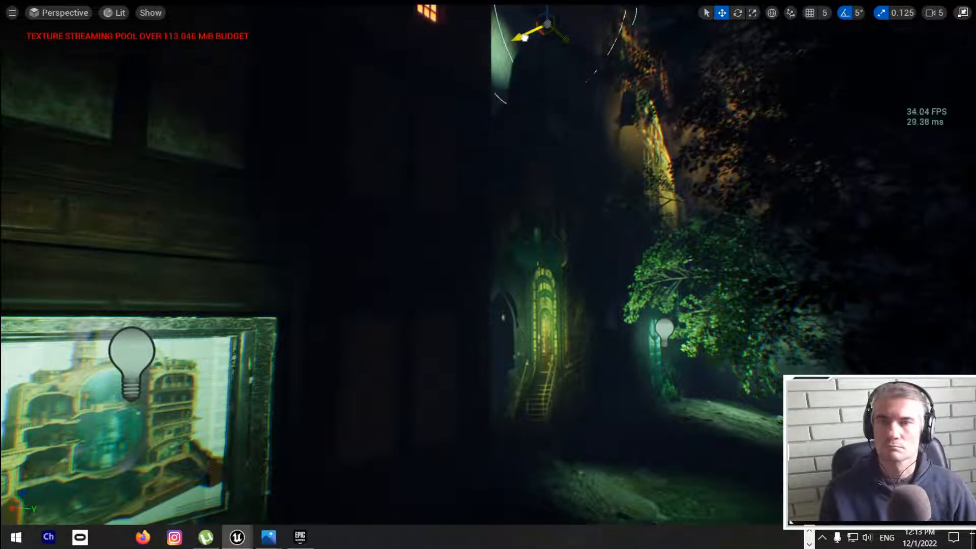
mouse_move(488, 275)
right_down()
mouse_move(486, 241)
mouse_move(463, 250)
mouse_move(475, 252)
mouse_move(460, 246)
right_up()
drag(672, 122, 643, 119)
mouse_move(643, 119)
right_down()
mouse_move(704, 121)
mouse_move(634, 115)
mouse_move(650, 116)
right_up()
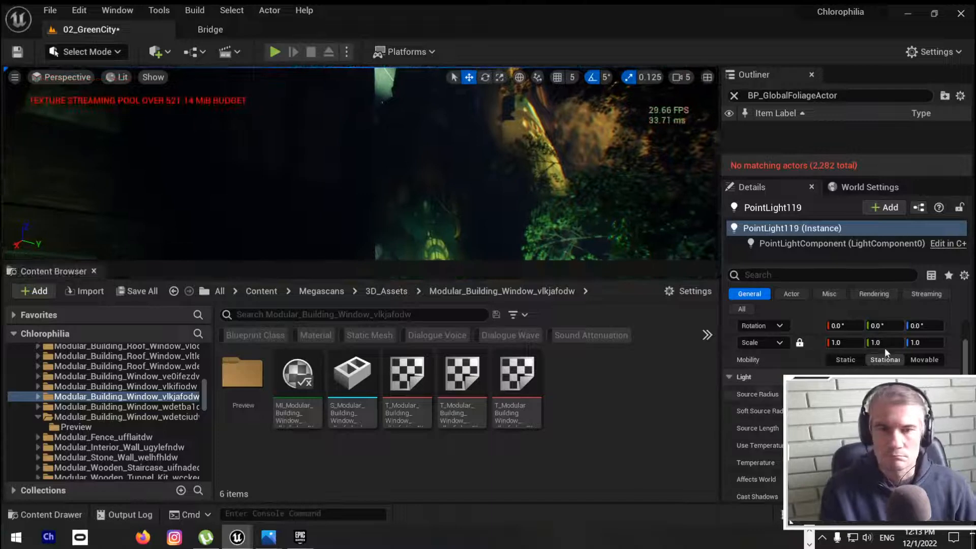
Step: Duplicate the dark wall block closing the gap, offset the copy from it and resize the copy
scroll(885, 352, up, 2)
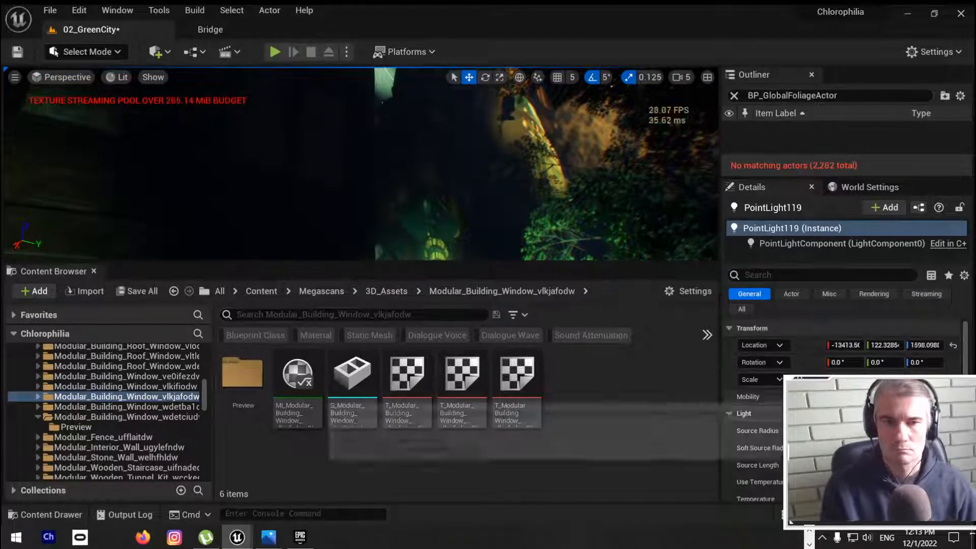
scroll(885, 351, down, 5)
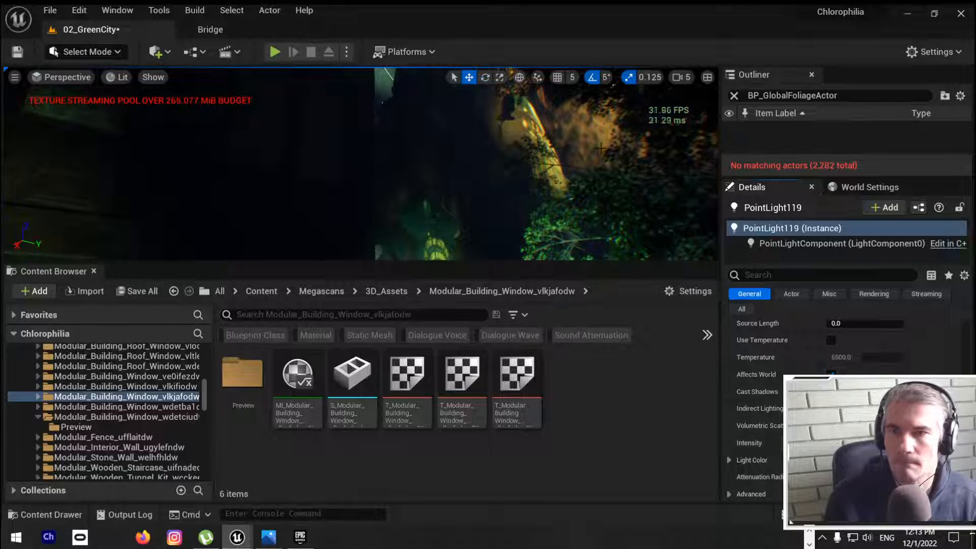
right_drag(601, 148, 595, 114)
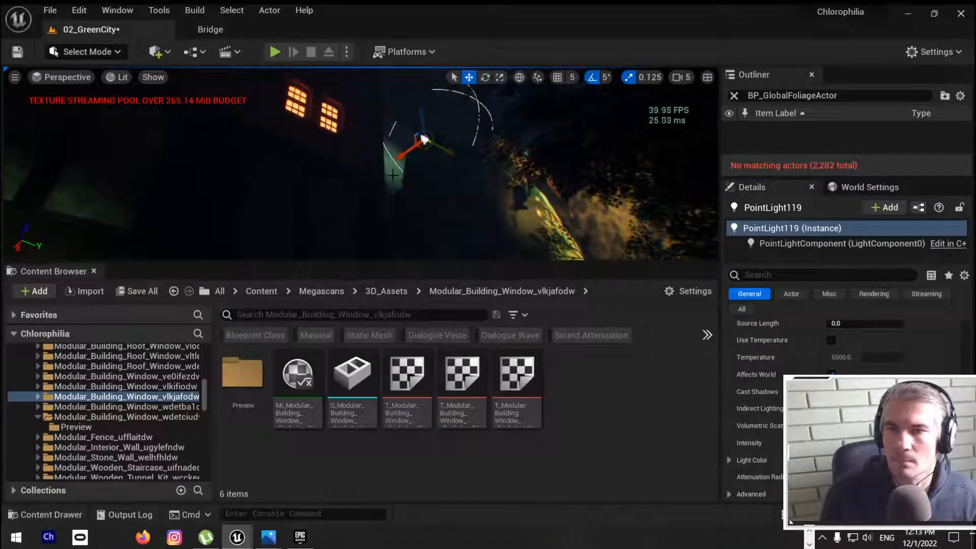
click(392, 175)
right_drag(392, 175, 390, 199)
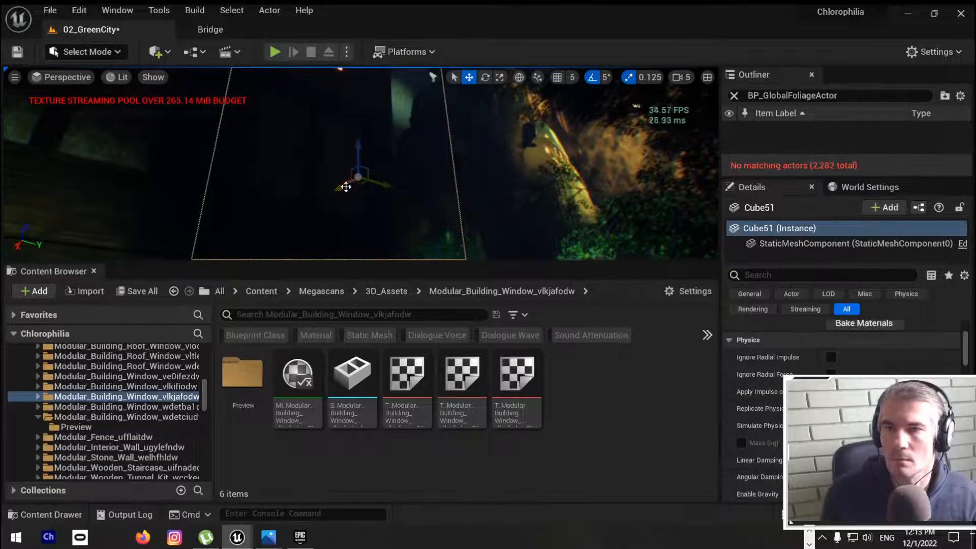
alt+drag(346, 187, 404, 149)
key(e)
key(r)
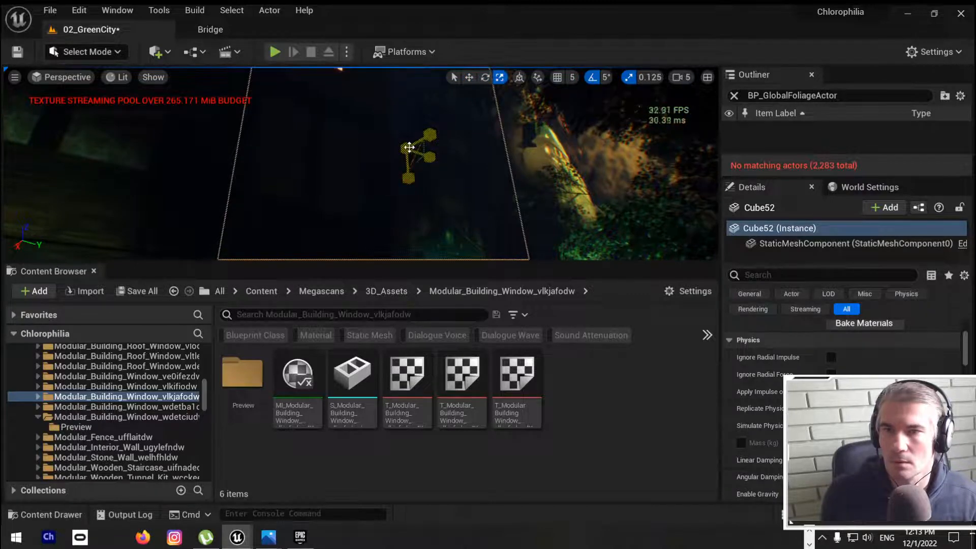
right_drag(404, 148, 407, 244)
Step: Adjust the copied block's width between the buildings and rotate it flat to form a roof slab
key(F11)
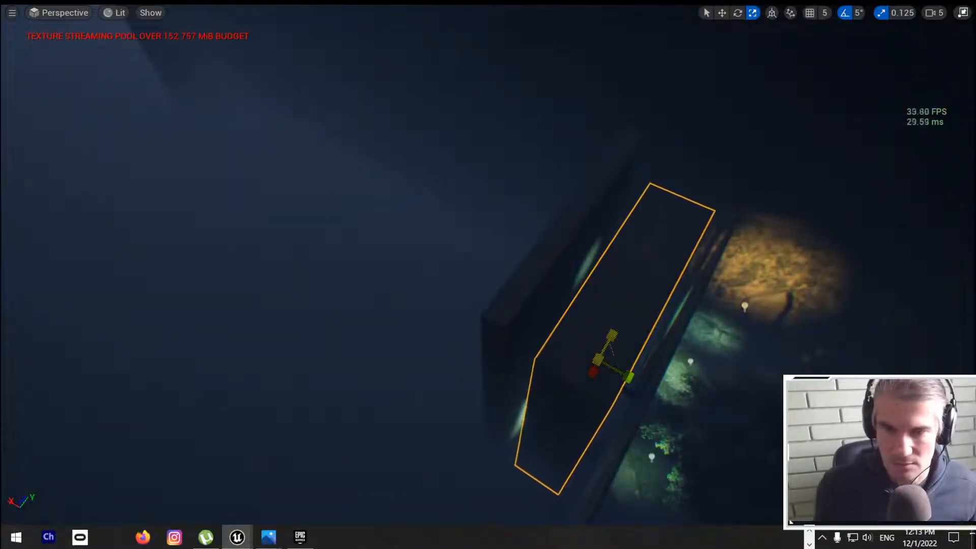
drag(630, 376, 610, 365)
right_drag(627, 376, 492, 404)
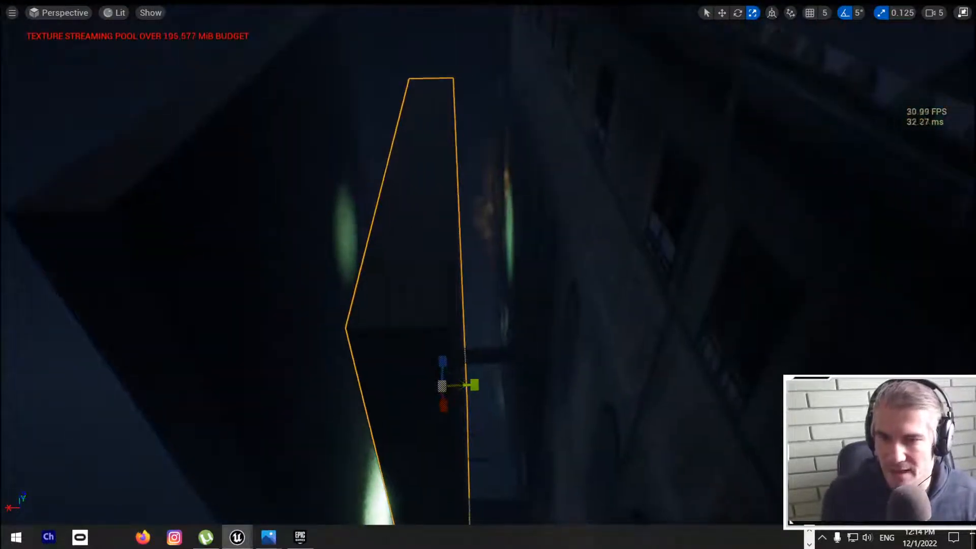
drag(459, 358, 491, 375)
right_drag(492, 375, 534, 356)
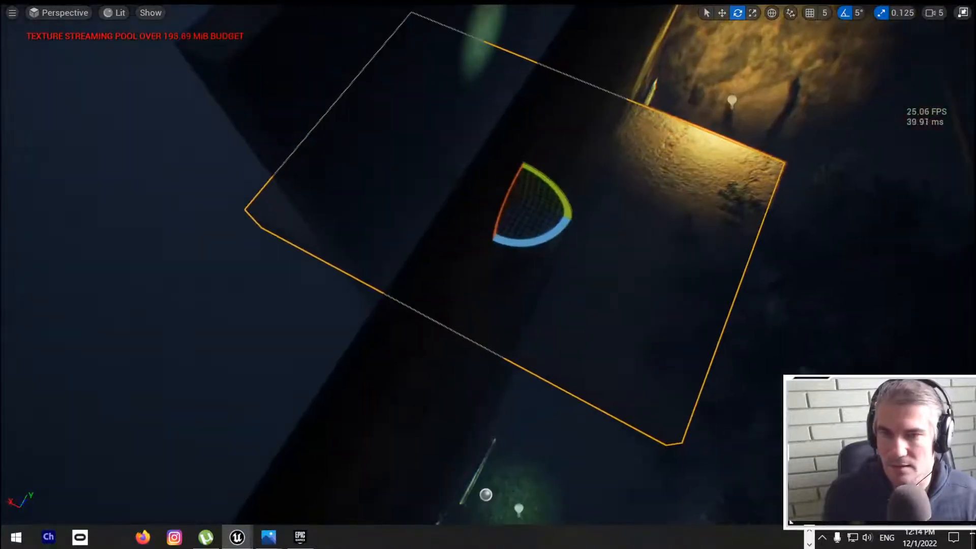
Step: Lengthen the flat slab over the gap and undo the last resize
key(w)
key(r)
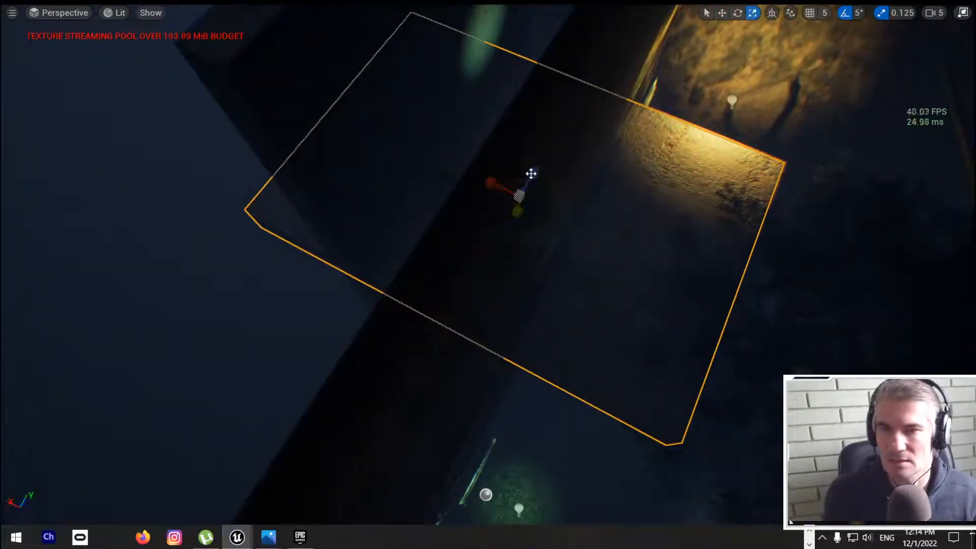
drag(532, 175, 546, 152)
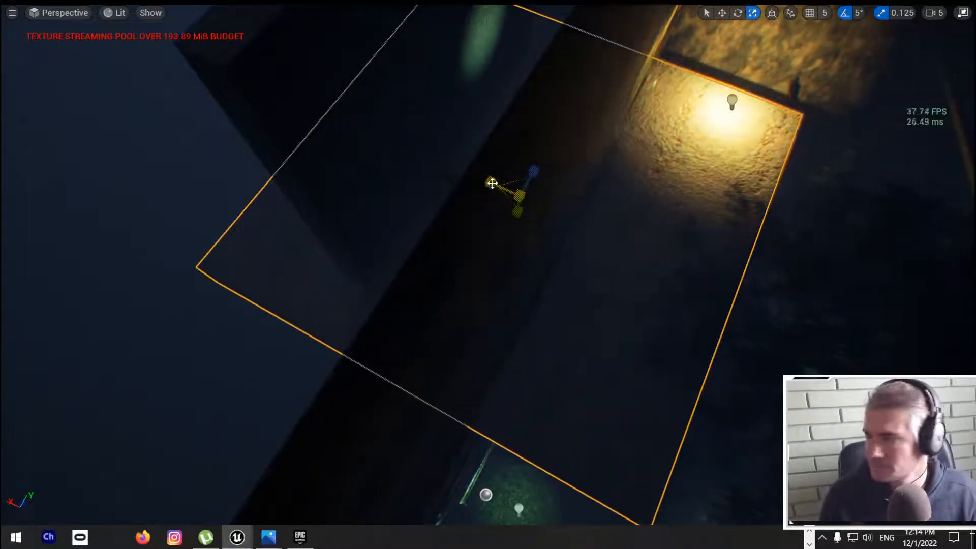
drag(492, 183, 515, 200)
key(ctrl+z)
Step: Shrink the flat slab and move it over the gap beside the red-lit windows
right_drag(519, 194, 312, 3)
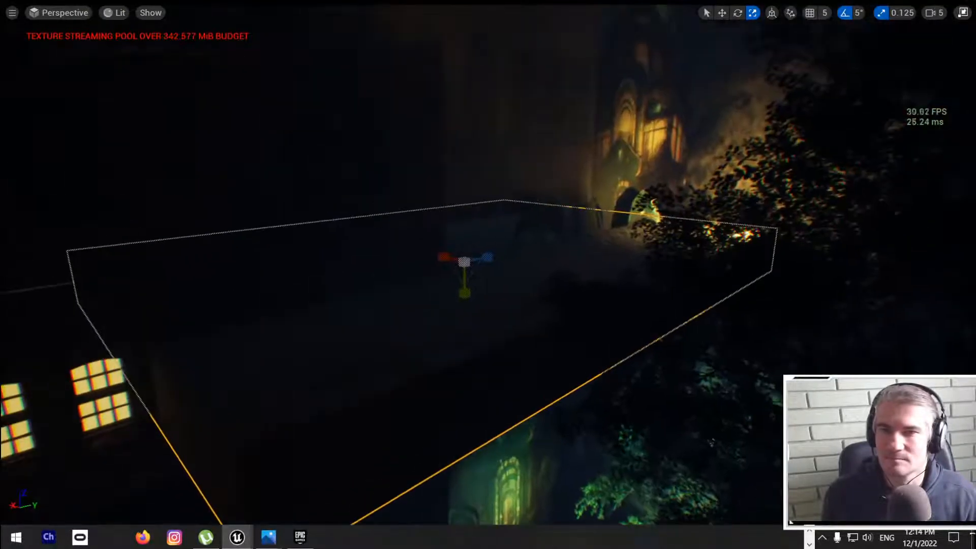
drag(461, 295, 586, 168)
drag(561, 198, 490, 191)
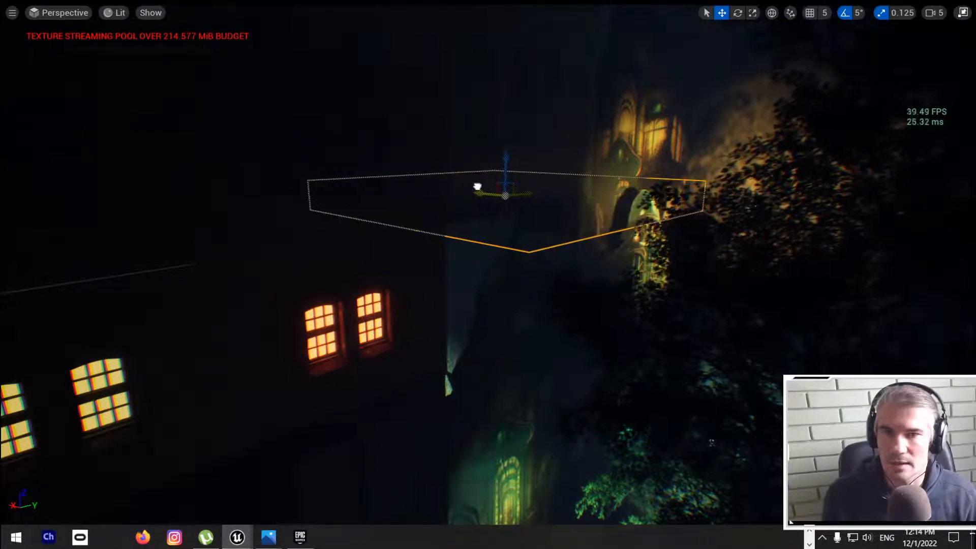
drag(532, 194, 457, 151)
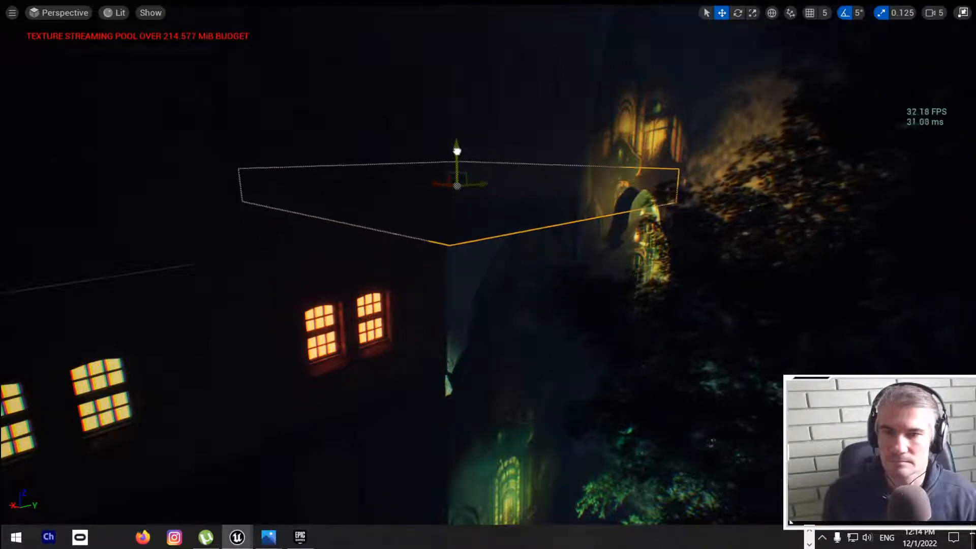
Step: Make the slab above the red-lit windows thinner, adjust its height slightly and deselect it
drag(458, 207, 458, 190)
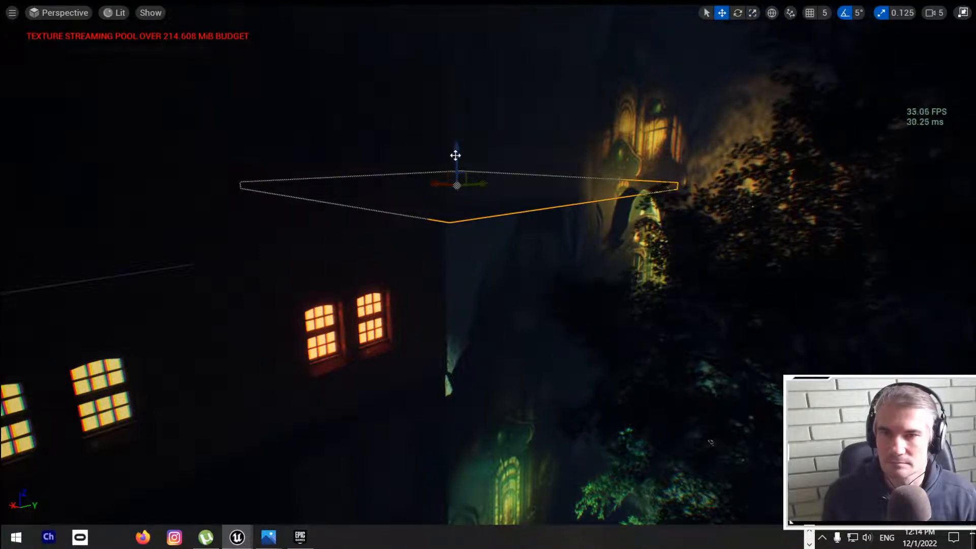
drag(455, 155, 455, 168)
right_drag(455, 168, 585, 173)
key(a)
key(d)
key(Escape)
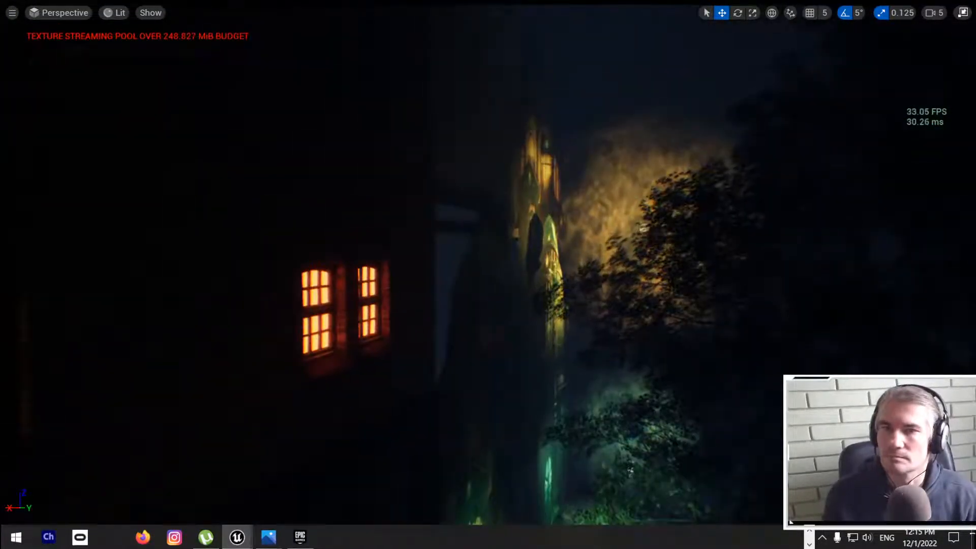
Step: Reselect the thin slab over the gap, nudge it along the building and keep the viewport in Lit view mode
key(q)
mouse_move(449, 262)
right_down()
mouse_move(438, 263)
mouse_move(451, 270)
right_up()
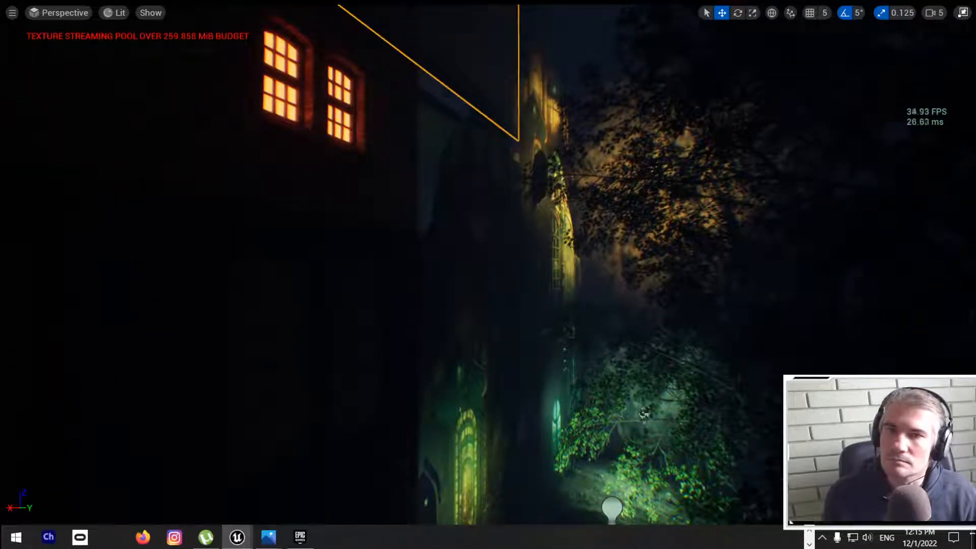
click(474, 149)
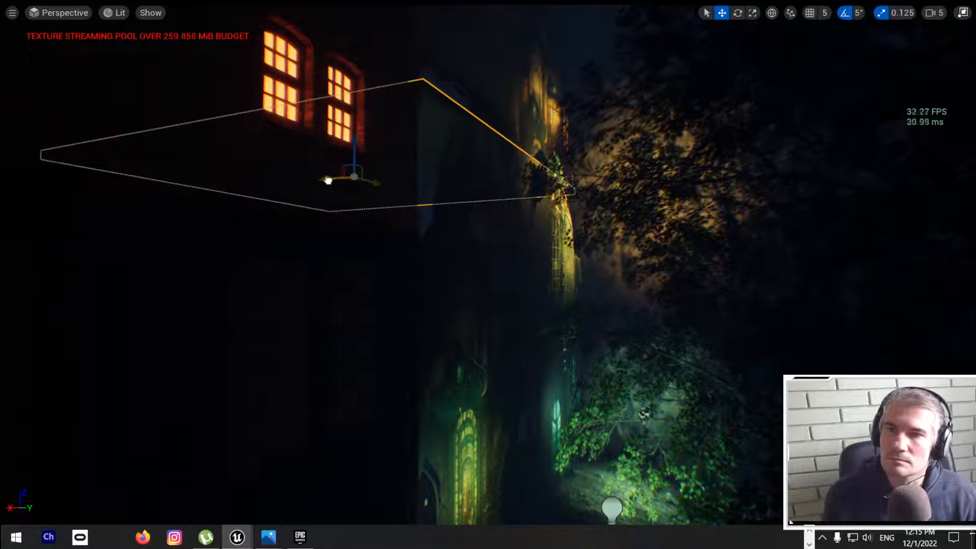
click(127, 18)
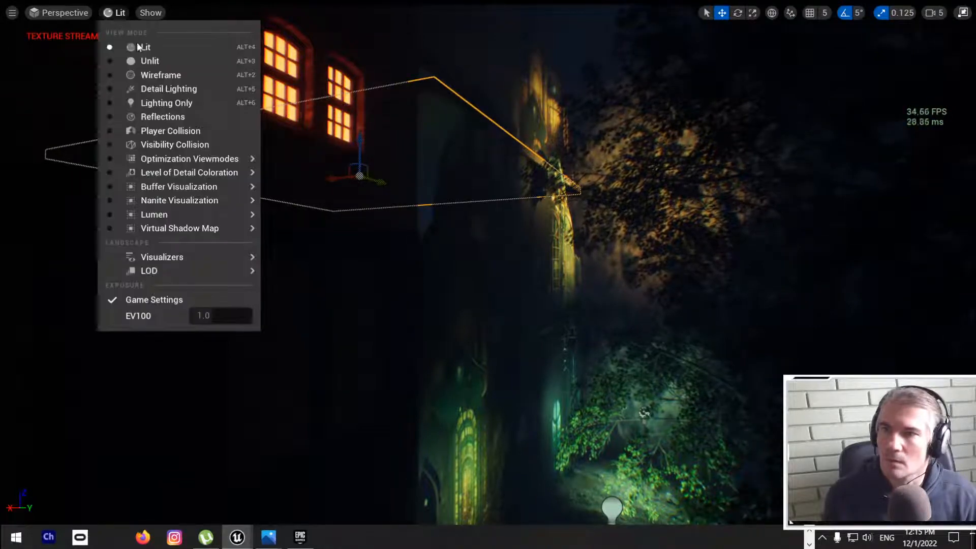
click(139, 48)
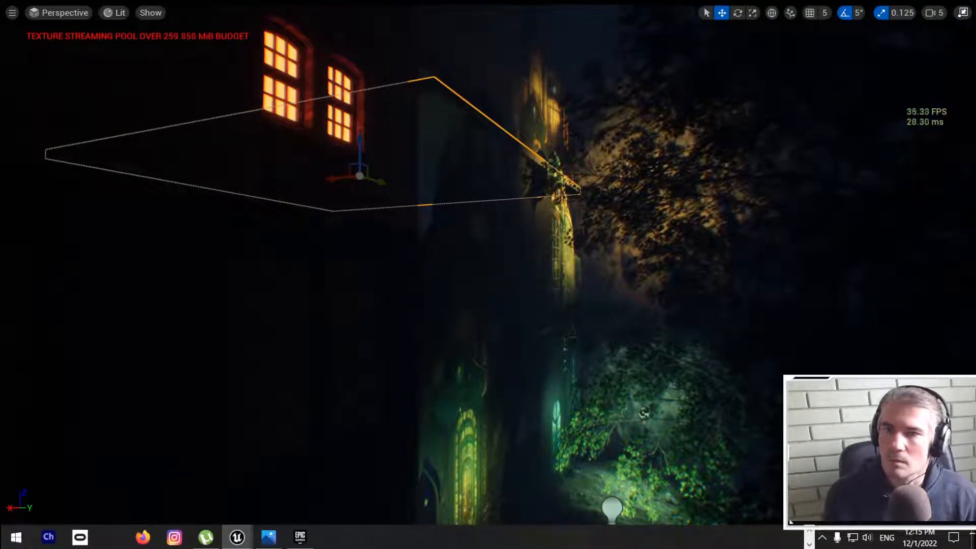
Step: Raise the thin slab slightly over the gap and shift it along the building in Unlit view, then restore Lit view
click(109, 13)
click(139, 60)
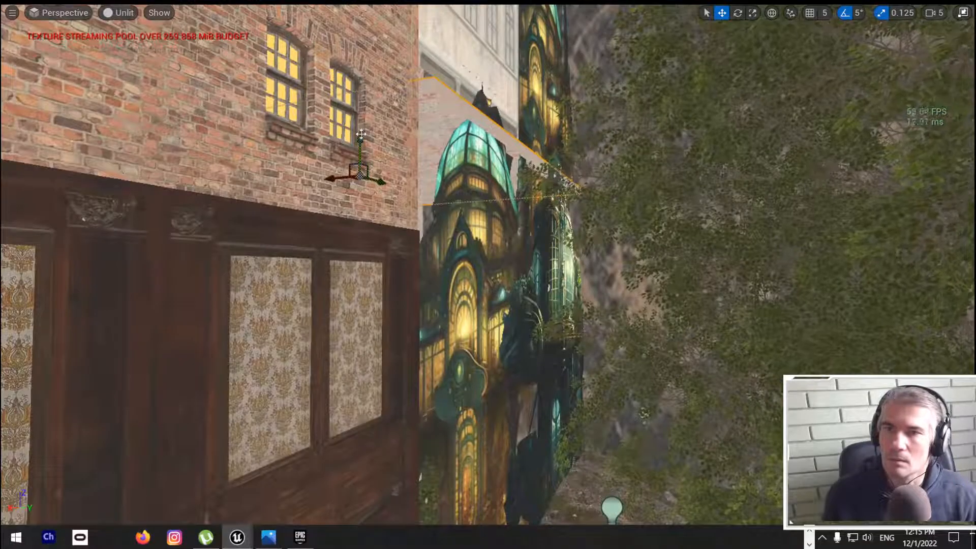
drag(361, 134, 364, 121)
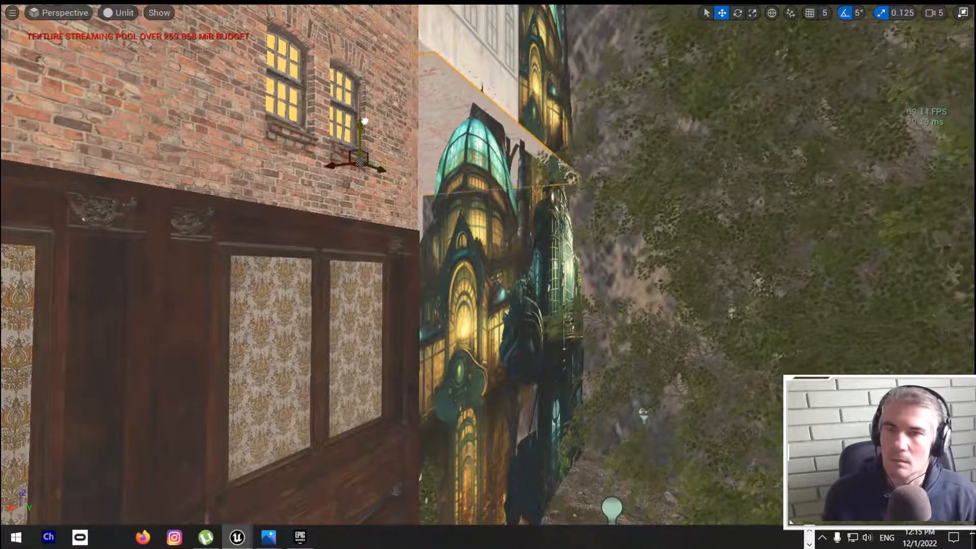
right_drag(407, 163, 381, 163)
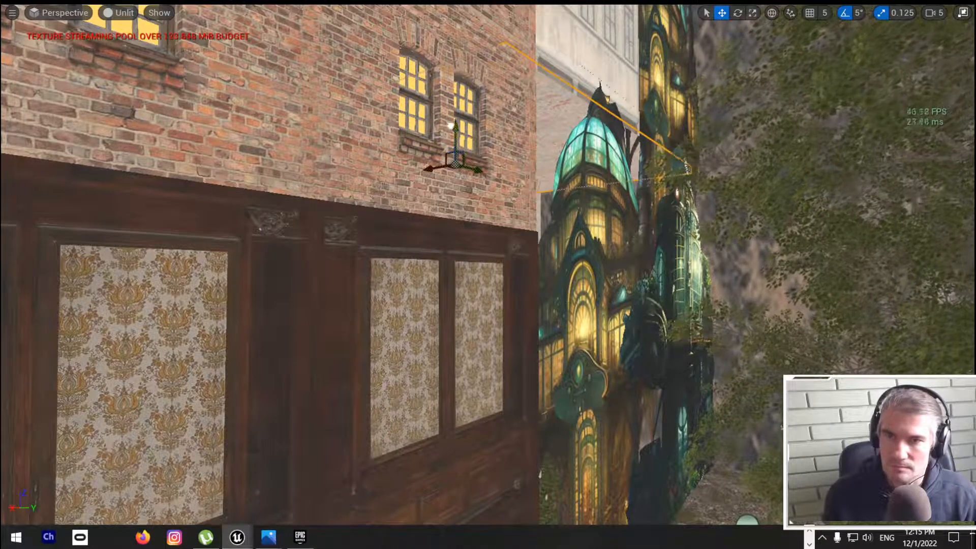
click(127, 15)
click(138, 41)
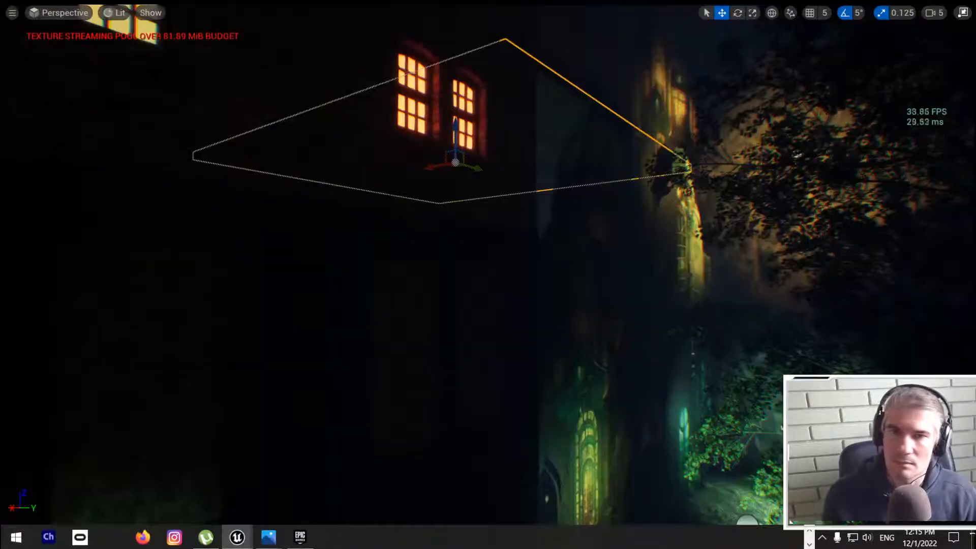
right_drag(488, 274, 643, 206)
Step: Search all project content for "window" and restrict the results to static meshes
key(F11)
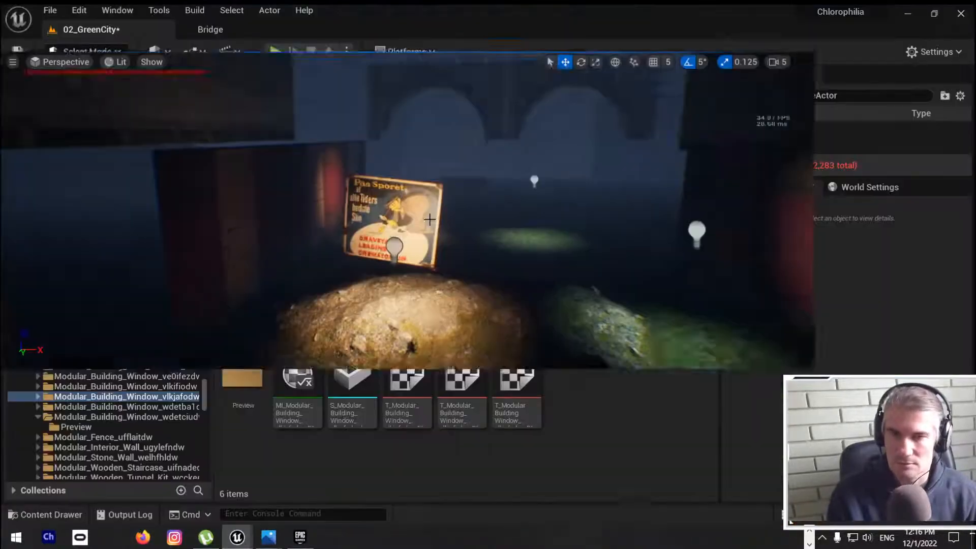
key(alt+Tab)
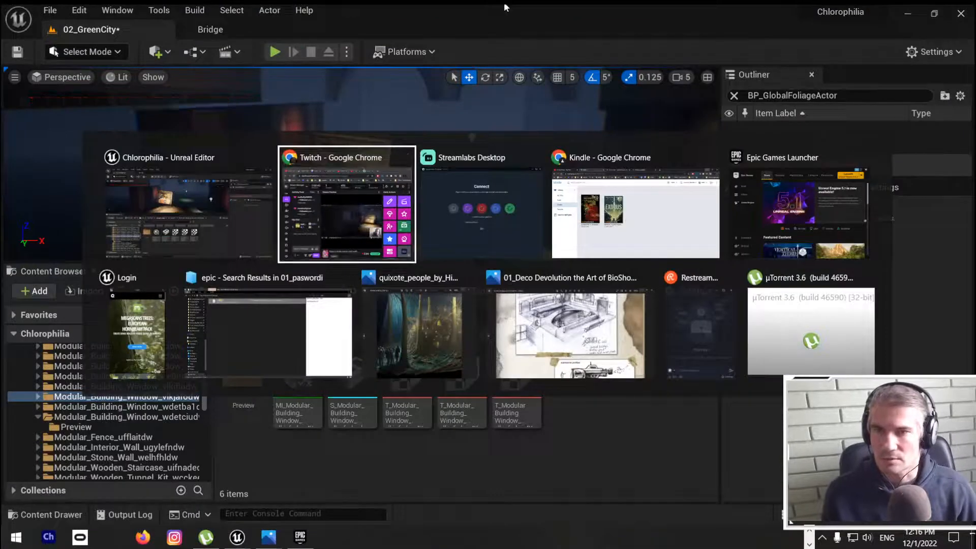
key(Escape)
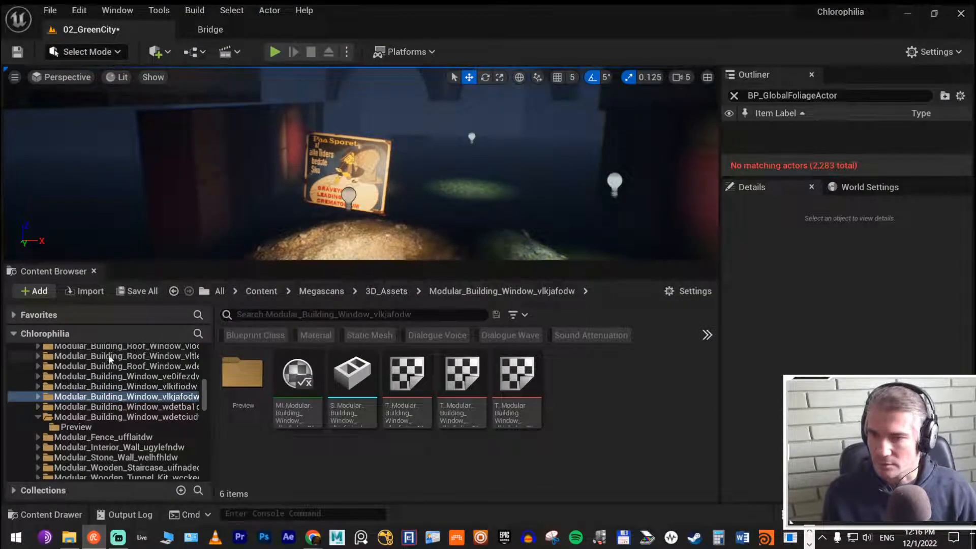
scroll(205, 394, up, 5)
scroll(206, 386, up, 10)
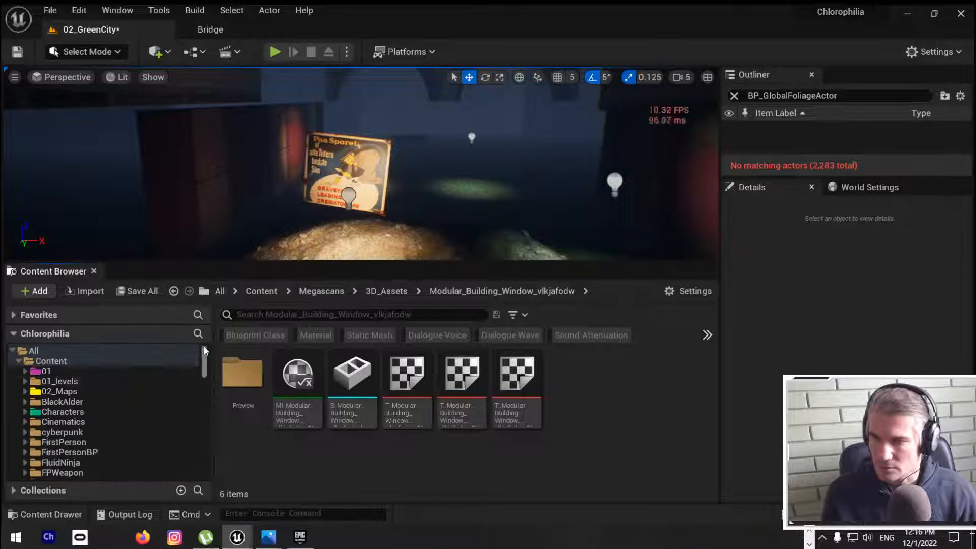
click(70, 351)
text(w)
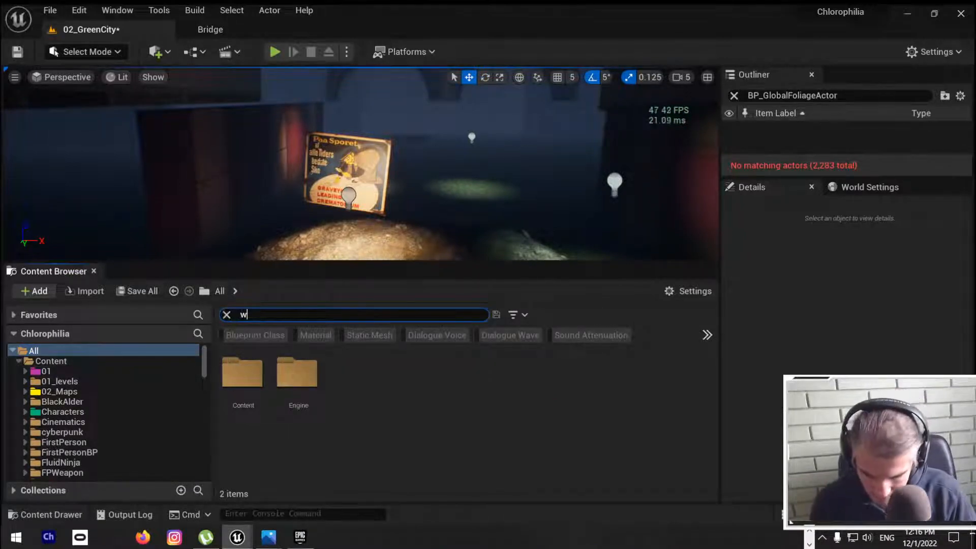
text(indow)
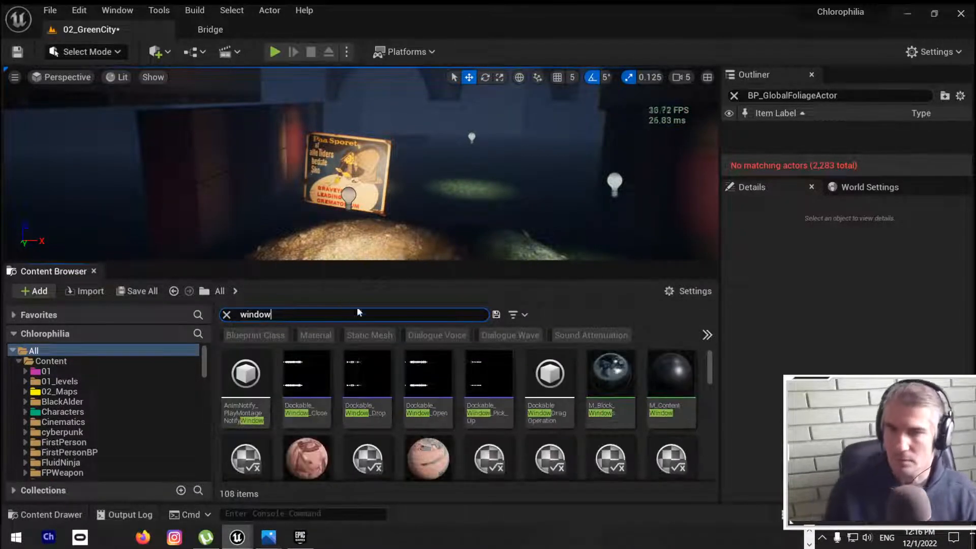
click(377, 335)
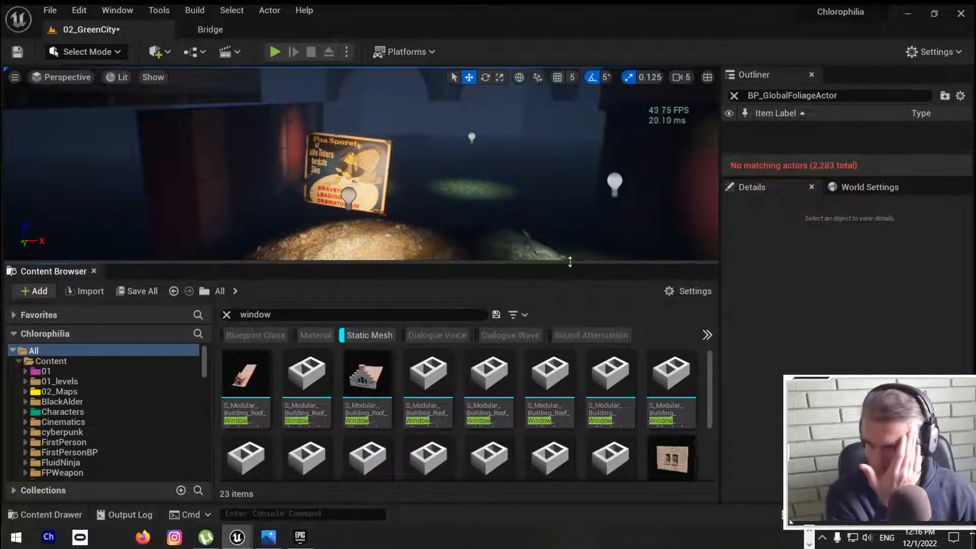
Step: Look through the window static meshes for a piece suited to the alley
scroll(502, 421, down, 3)
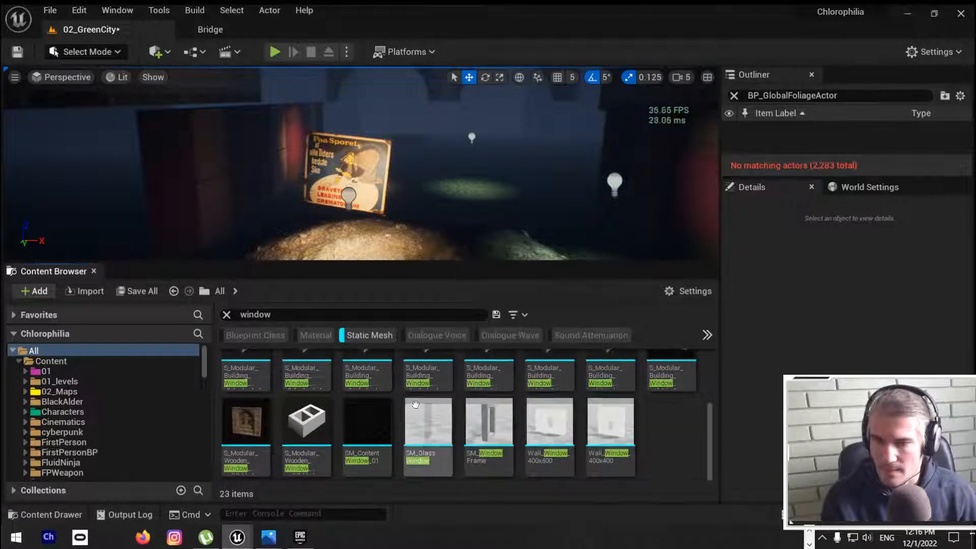
scroll(508, 416, up, 2)
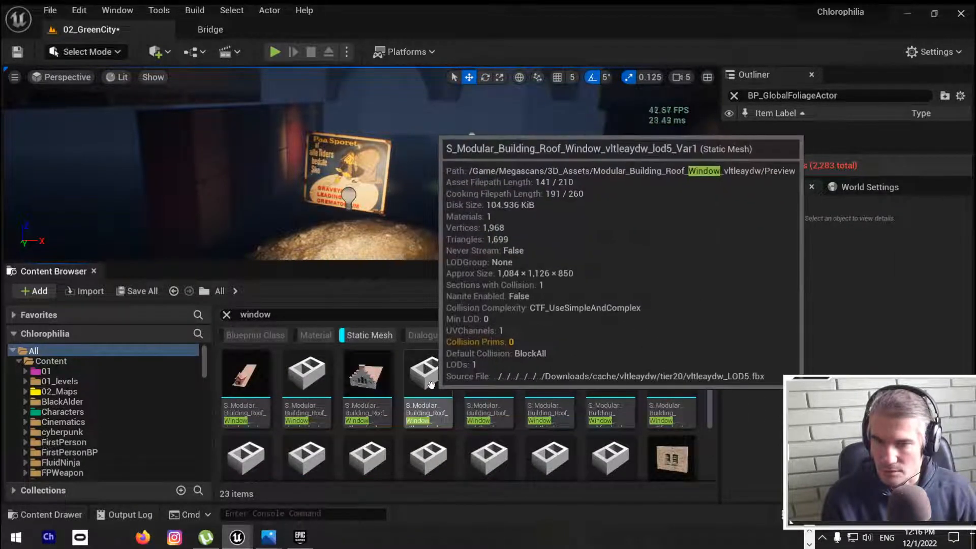
click(311, 382)
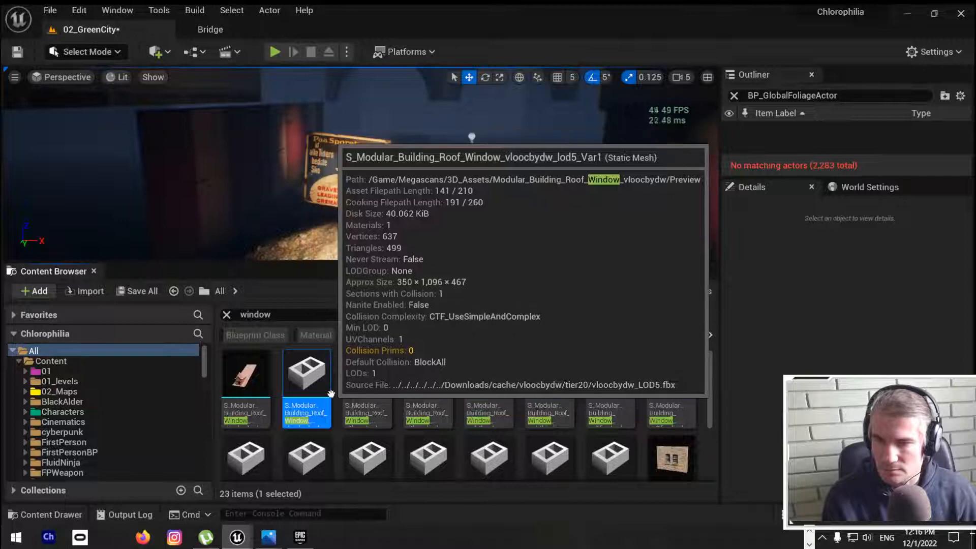
click(489, 376)
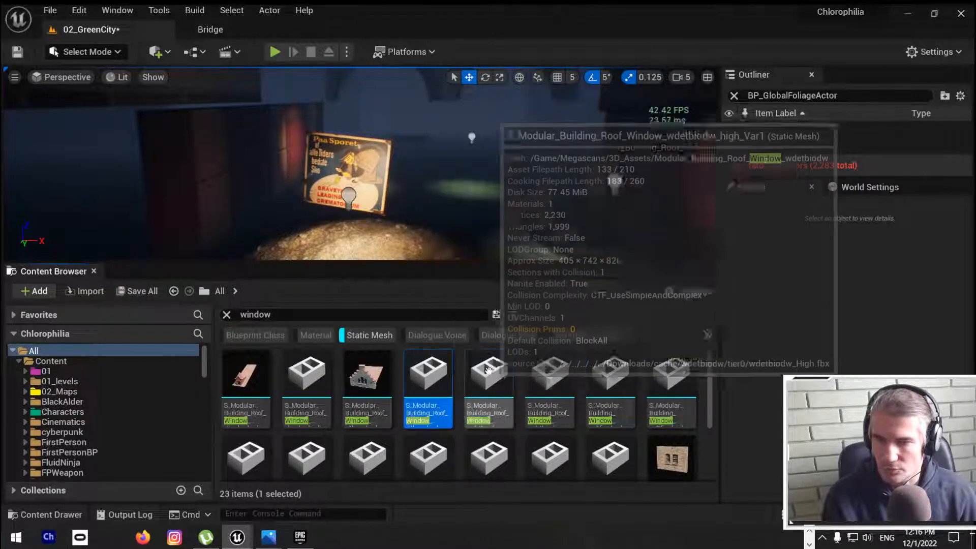
click(571, 367)
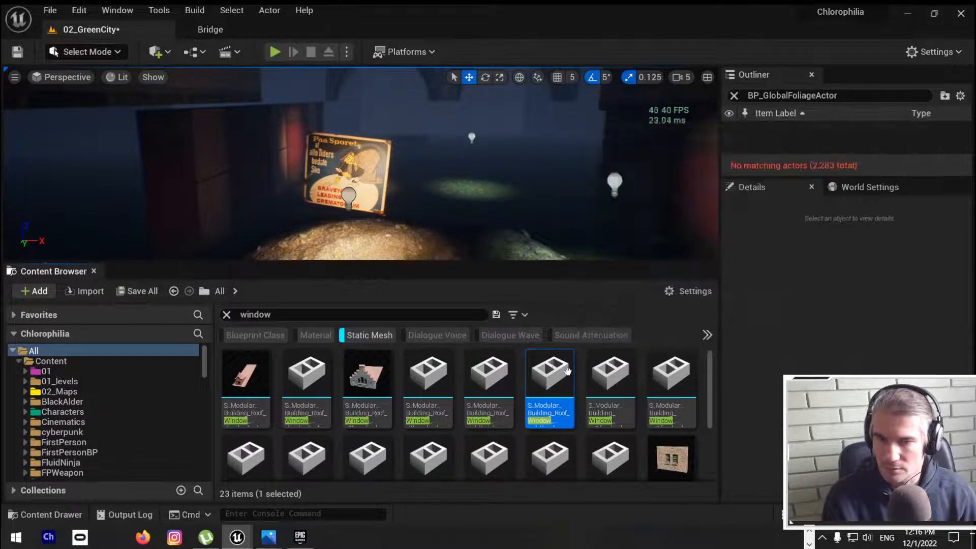
scroll(567, 372, down, 1)
scroll(567, 372, down, 2)
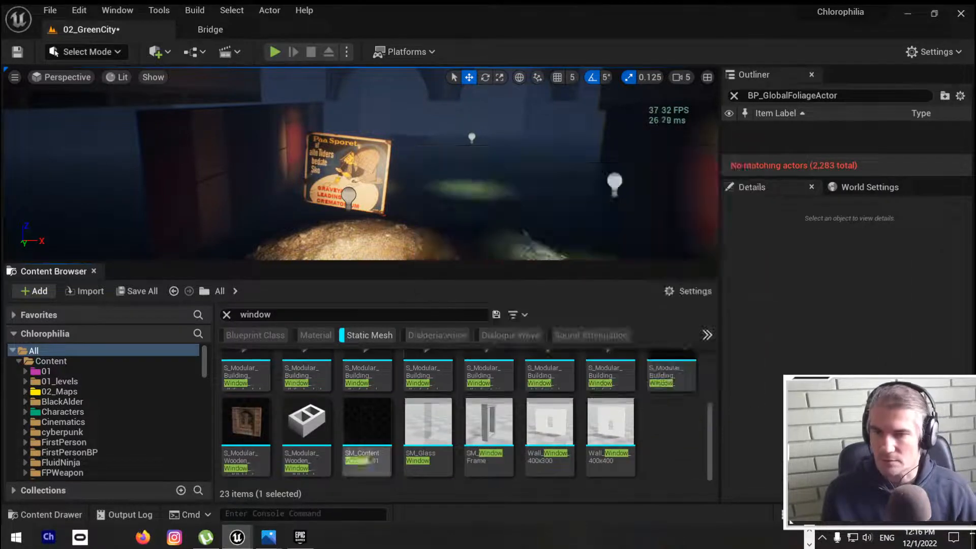
Step: Save the 02_GreenCity level
click(212, 28)
key(ctrl+s)
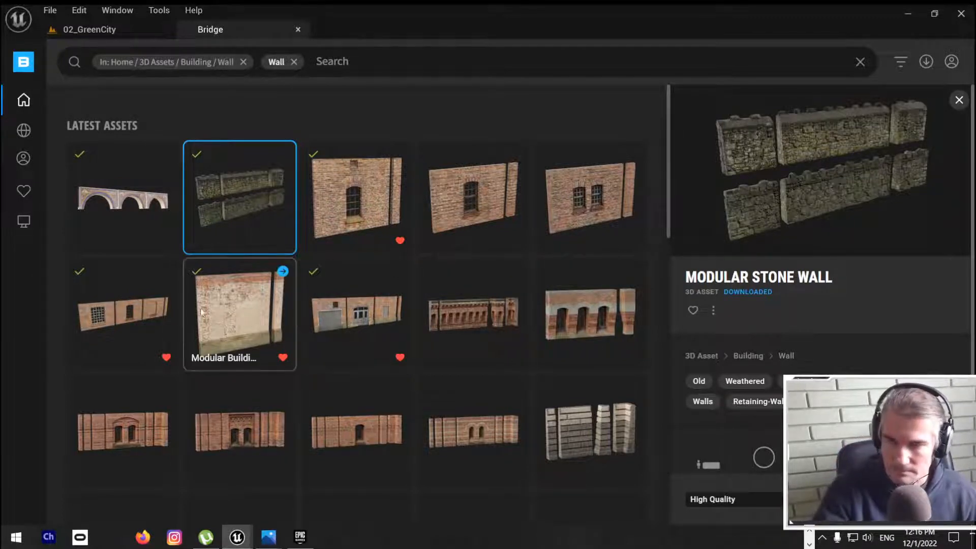
click(230, 29)
click(110, 28)
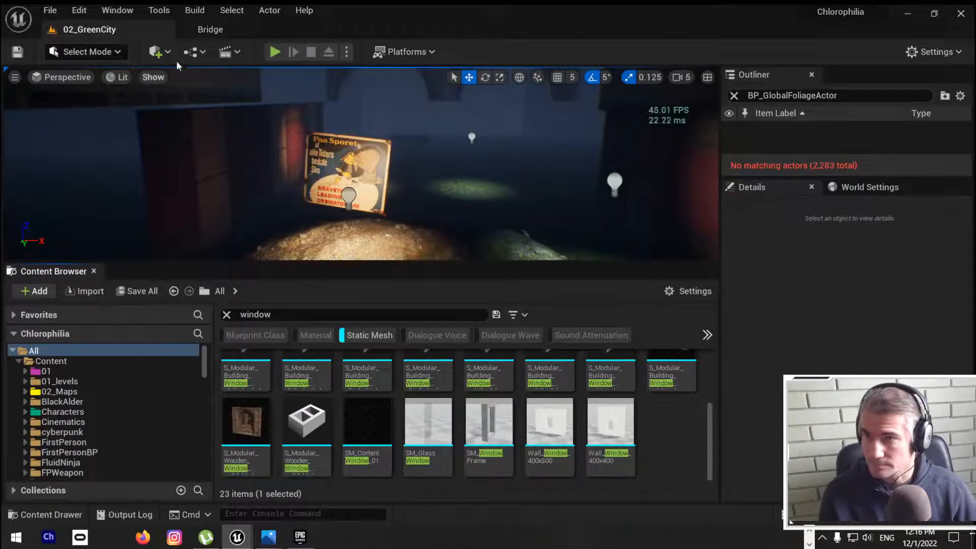
Step: In Bridge, clear the wall category and search term, and search the 3D Assets for "window"
click(213, 30)
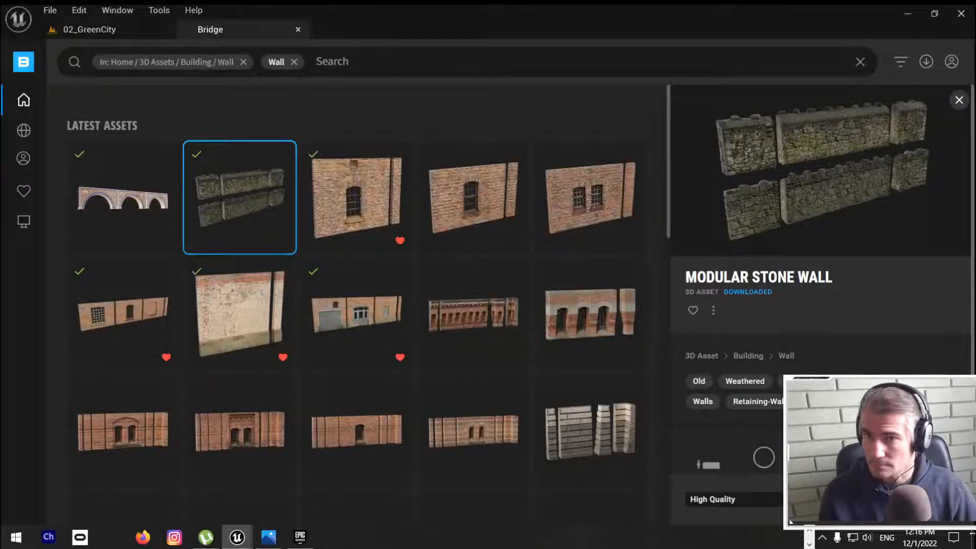
click(294, 62)
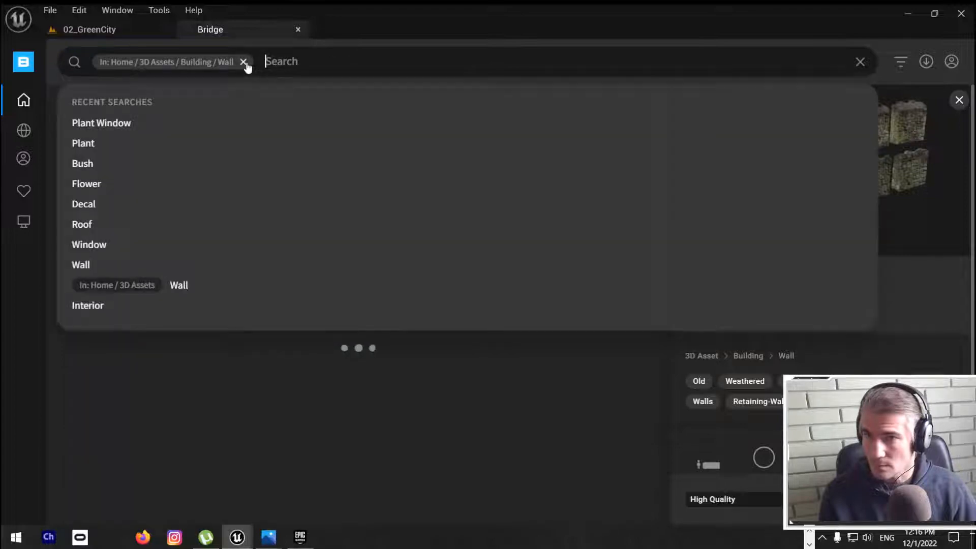
click(243, 63)
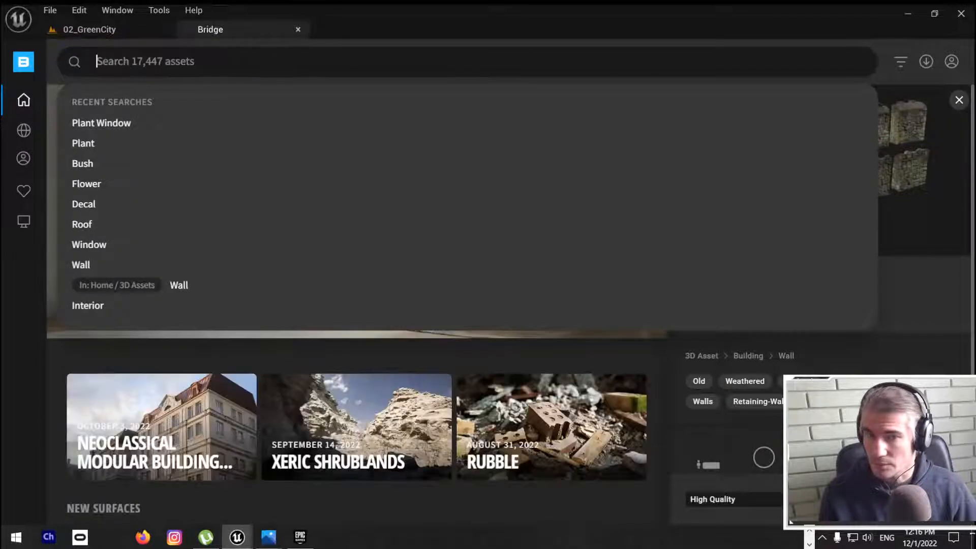
text(window)
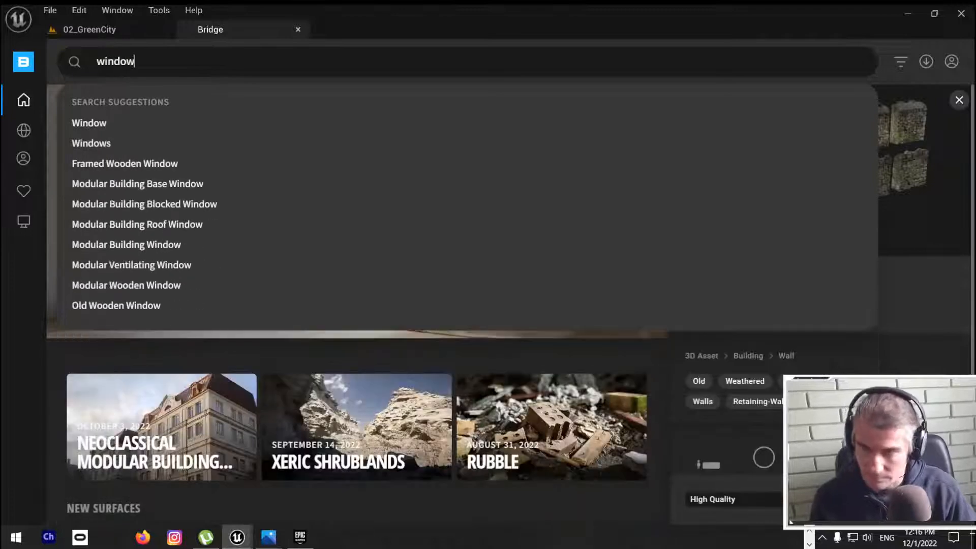
key(Return)
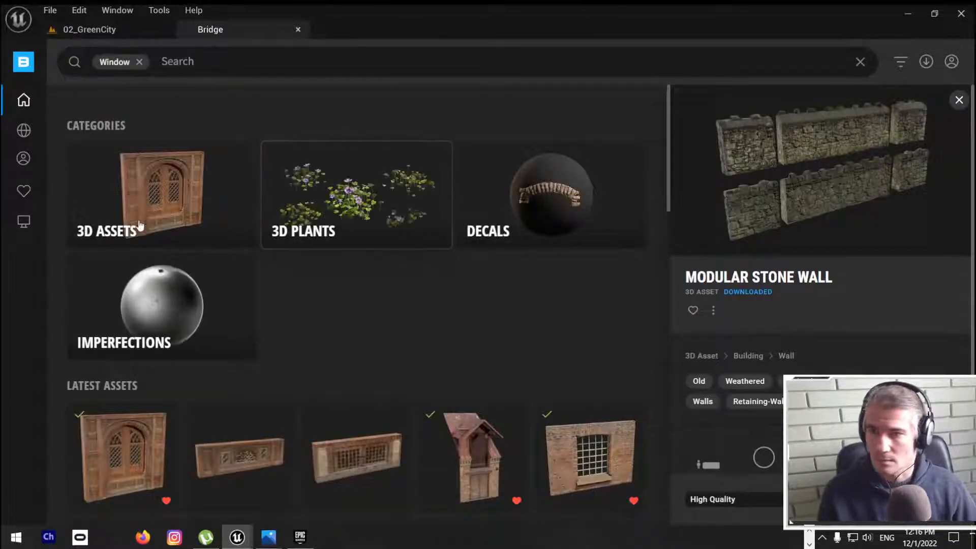
click(159, 192)
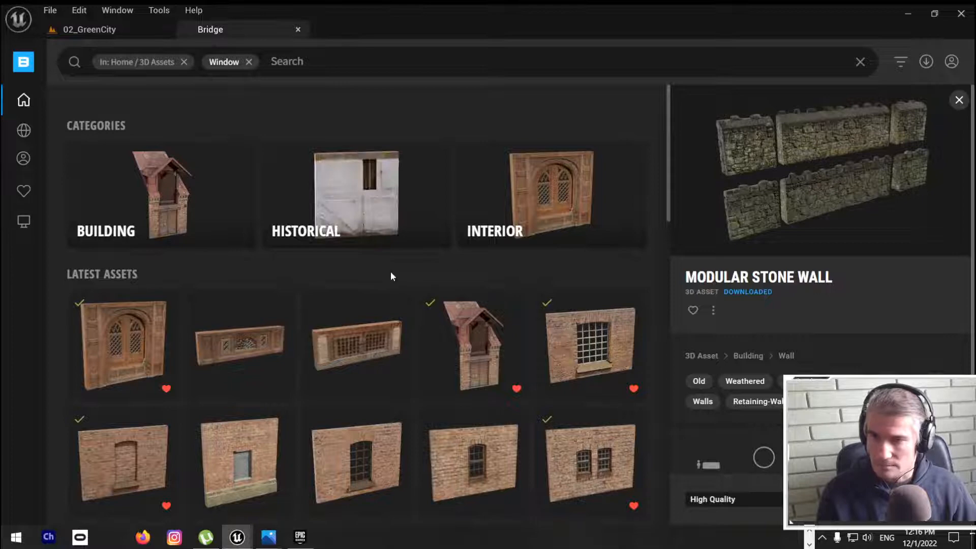
Step: Mark two Old Wooden Window assets as favourites and show the details of the twelve-pane one
scroll(372, 264, down, 5)
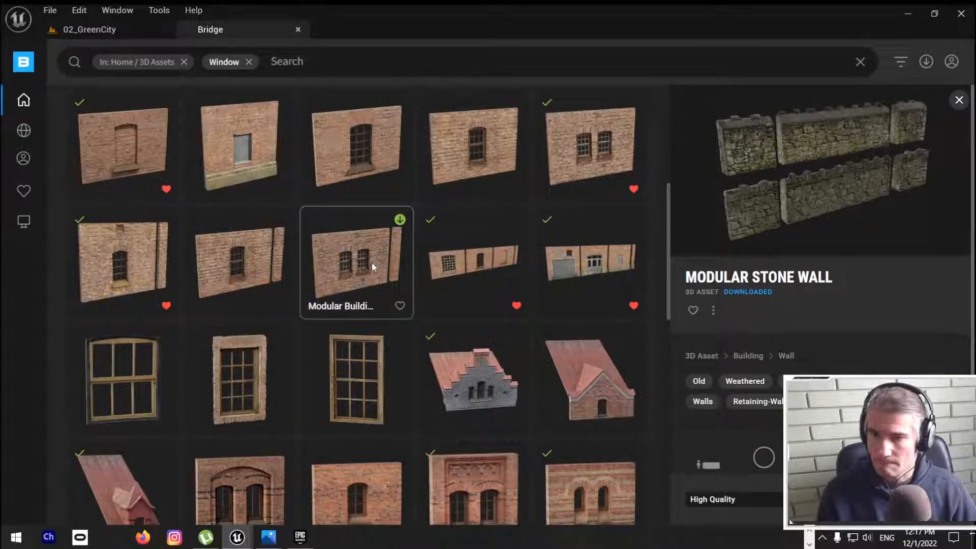
scroll(371, 261, down, 1)
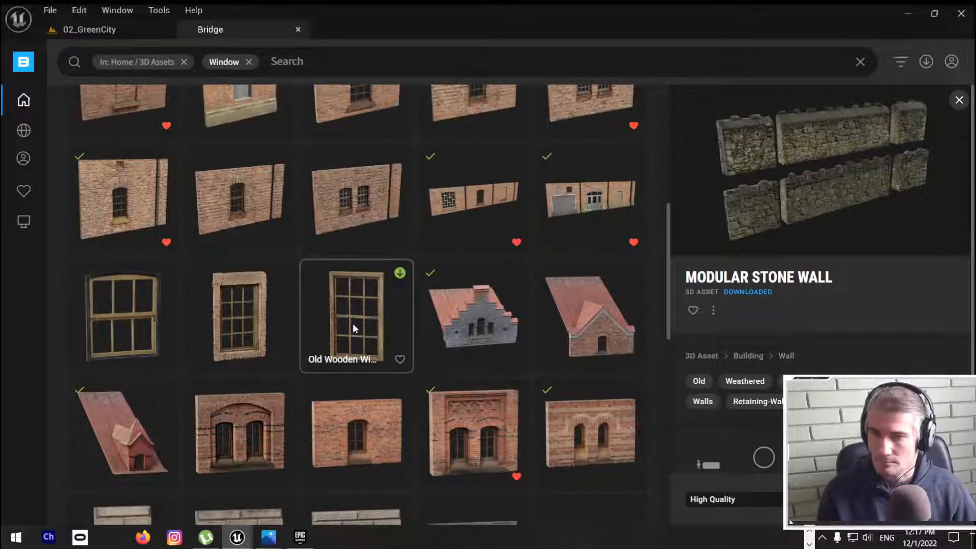
click(399, 359)
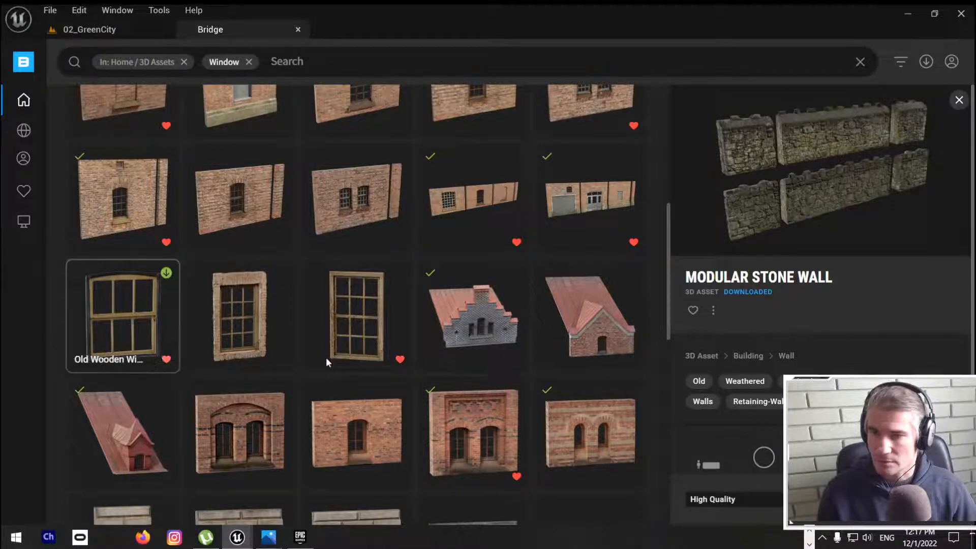
click(370, 309)
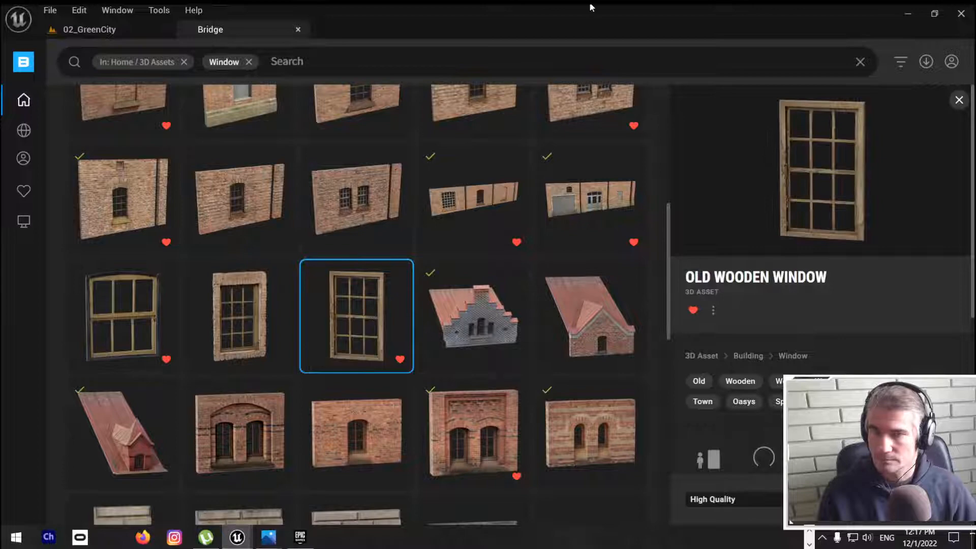
Step: Detach Bridge from the editor window and place the twelve-pane Old Wooden Window on the lit mound before the poster
drag(590, 4, 530, 105)
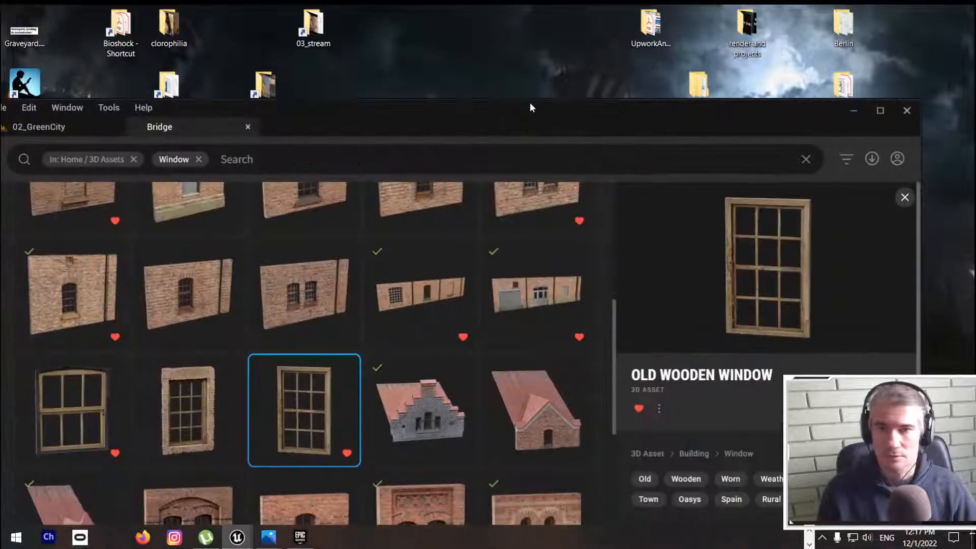
double_click(530, 103)
drag(226, 23, 975, 219)
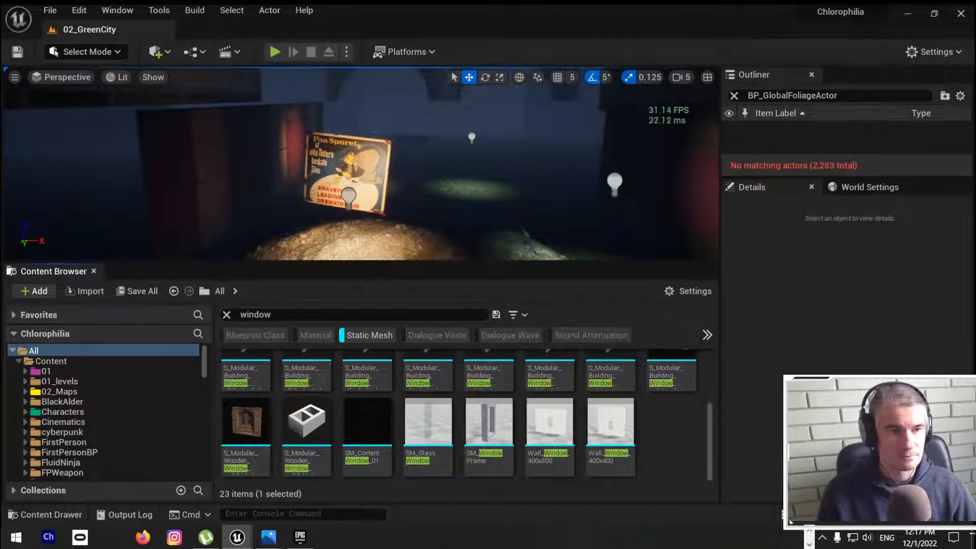
drag(975, 391, 346, 246)
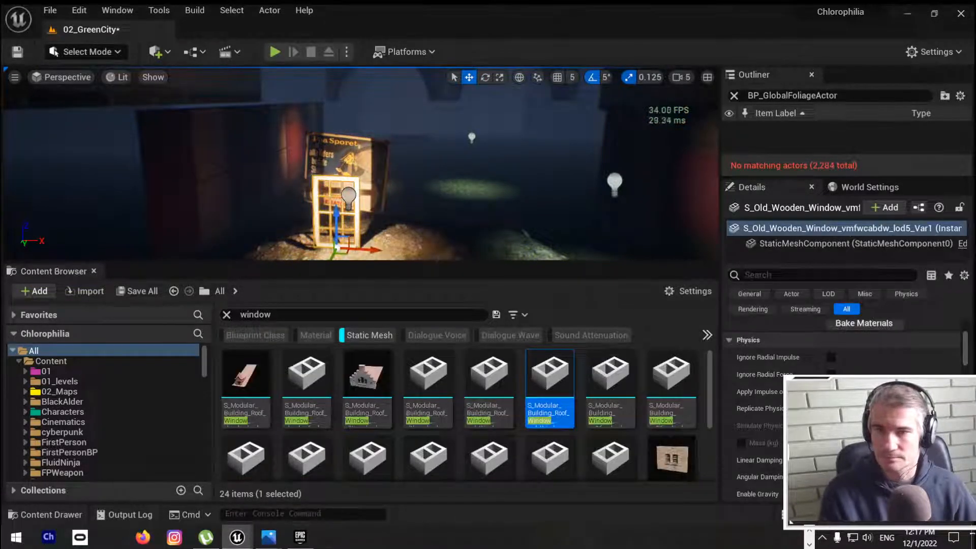
Step: Rotate the wooden window and move it off the lit mound to the dark opening beside the wall
mouse_move(451, 212)
right_down()
mouse_move(418, 236)
mouse_move(417, 213)
mouse_move(447, 224)
right_up()
key(F11)
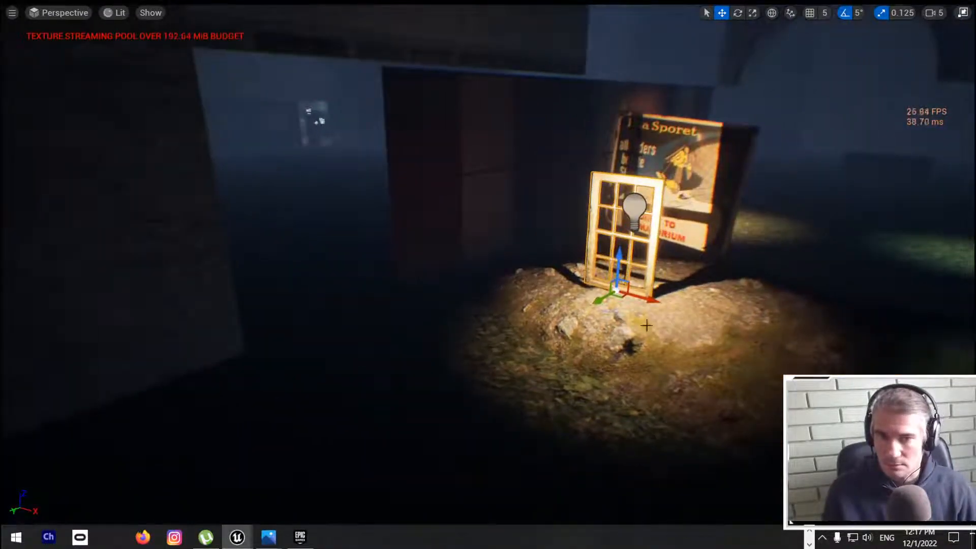
key(e)
drag(616, 309, 257, 282)
key(w)
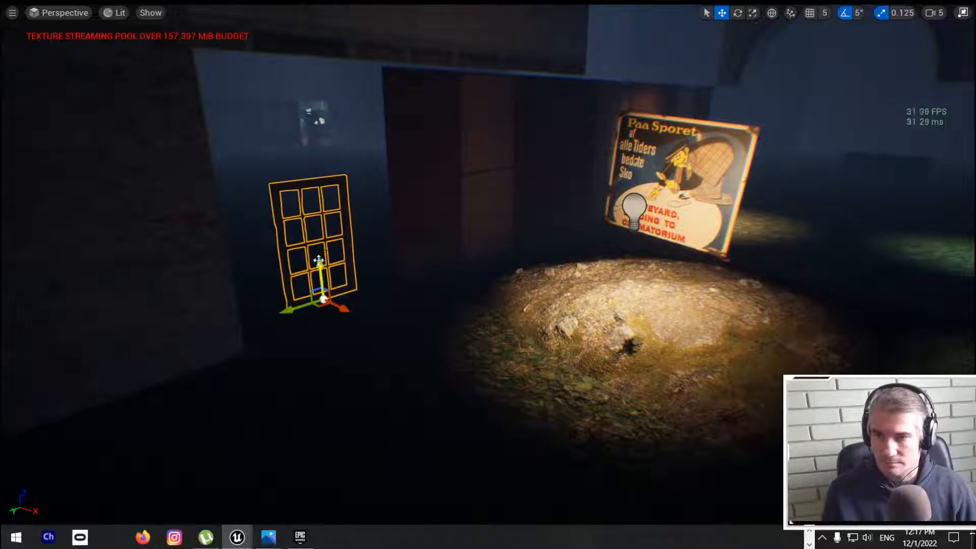
Step: Duplicate the point light in front of the poster and place the copy beside the wooden window
click(634, 210)
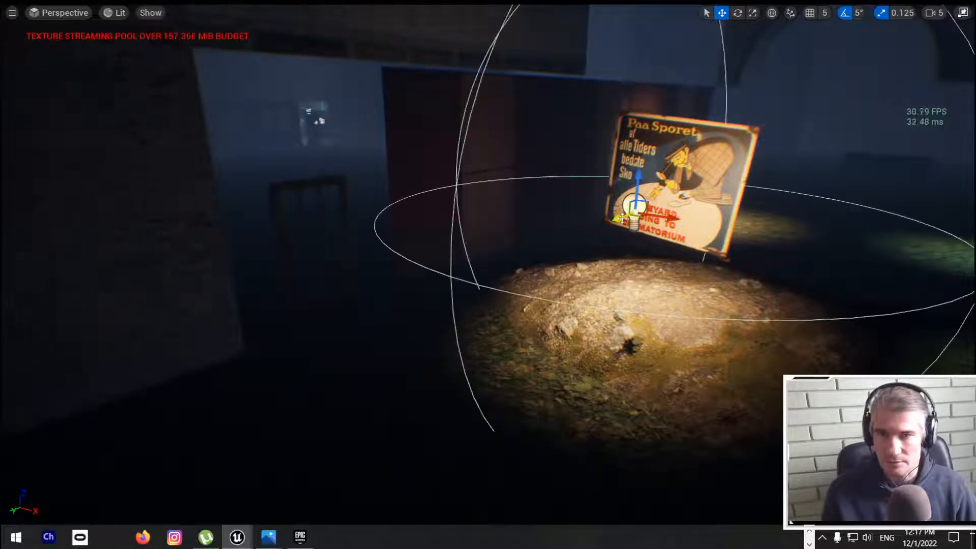
alt+drag(665, 218, 375, 246)
Step: Scale the twelve-pane wooden window up uniformly and move it against the end of the brick wall
click(320, 184)
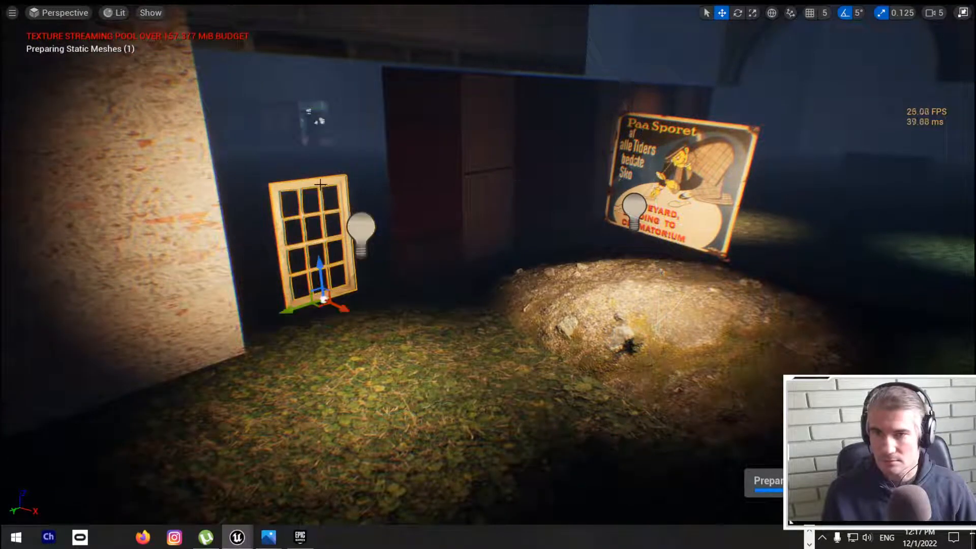
key(r)
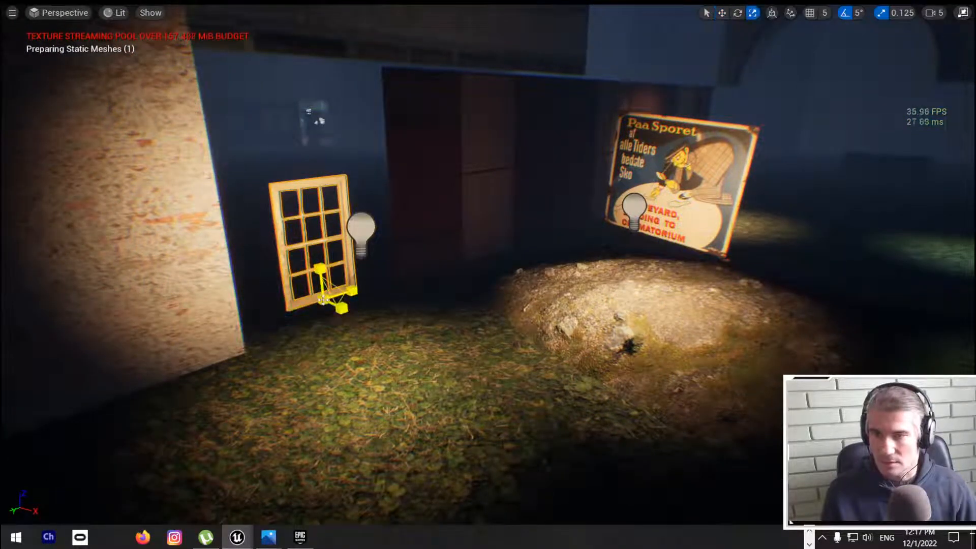
mouse_move(324, 299)
mouse_down()
mouse_move(357, 268)
mouse_move(317, 281)
mouse_move(316, 291)
mouse_up()
key(w)
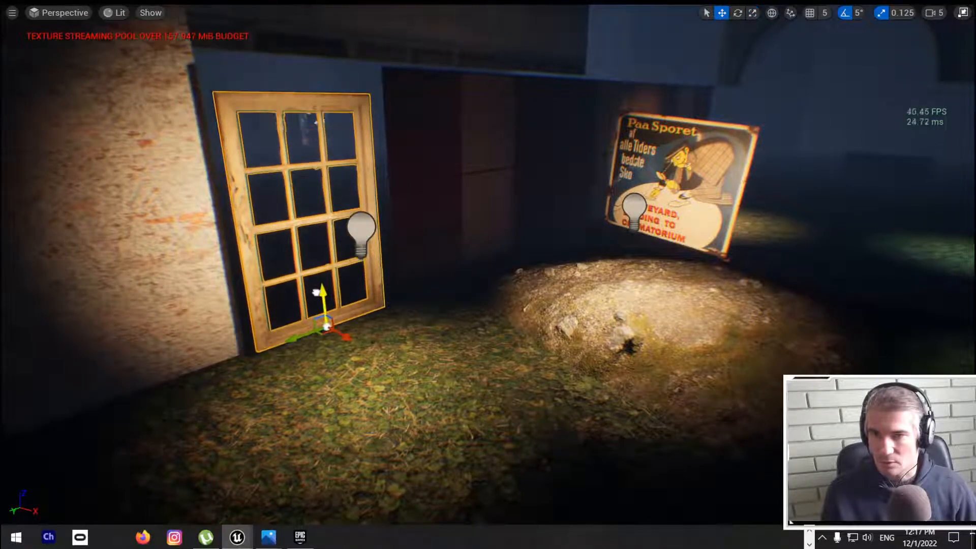
drag(344, 338, 328, 305)
Step: Stretch the window's width and height, lower it to the ground and shift it sideways to meet the brick wall's edge
key(e)
key(r)
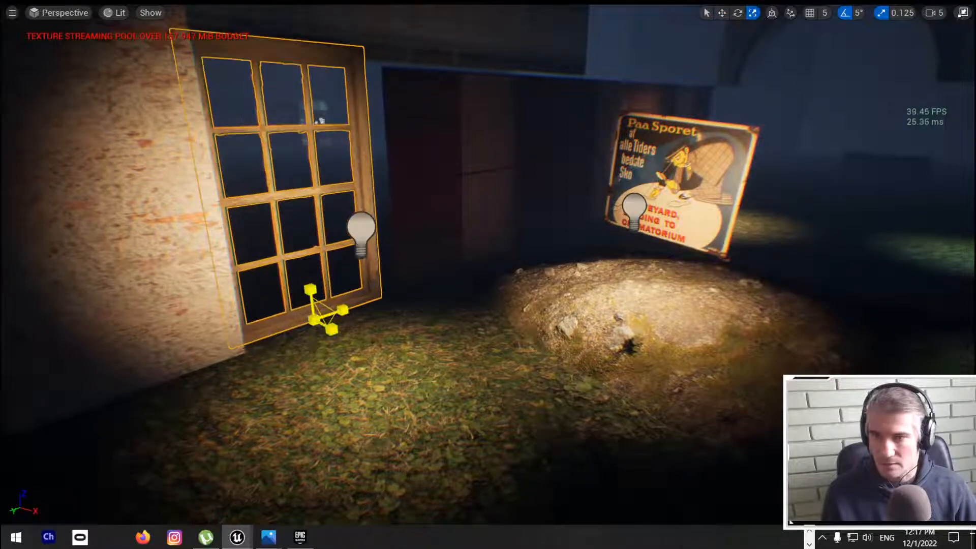
mouse_move(413, 309)
right_down()
mouse_move(305, 304)
mouse_move(351, 317)
mouse_move(413, 309)
right_up()
key(d)
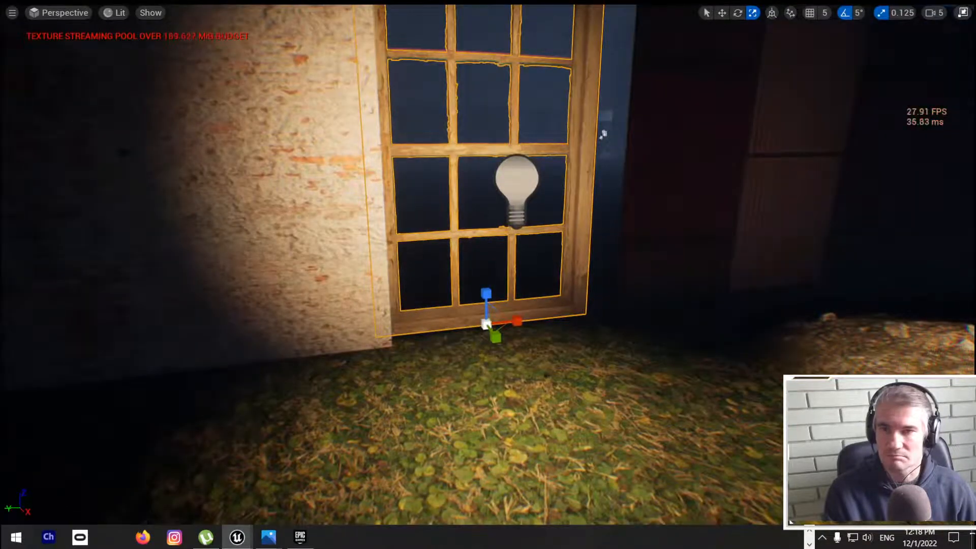
right_drag(446, 302, 448, 289)
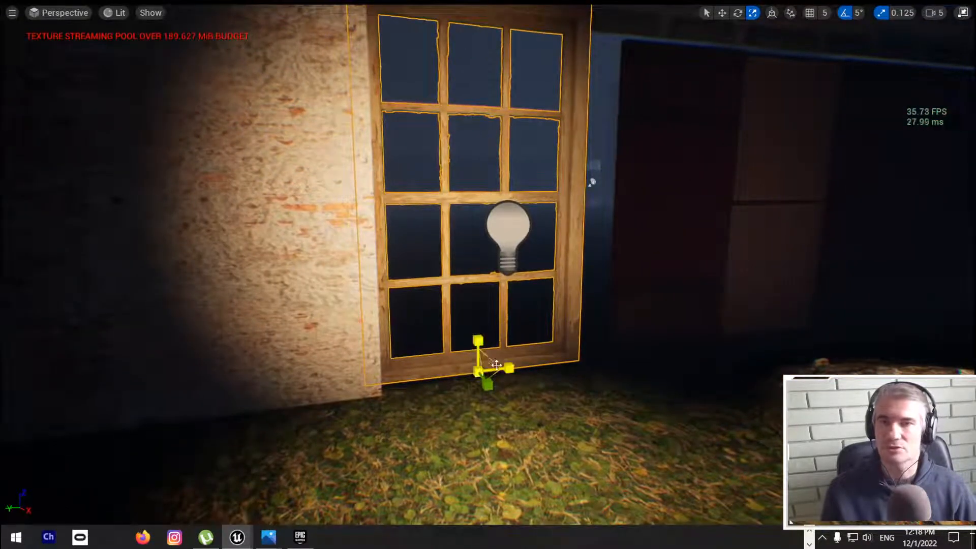
key(w)
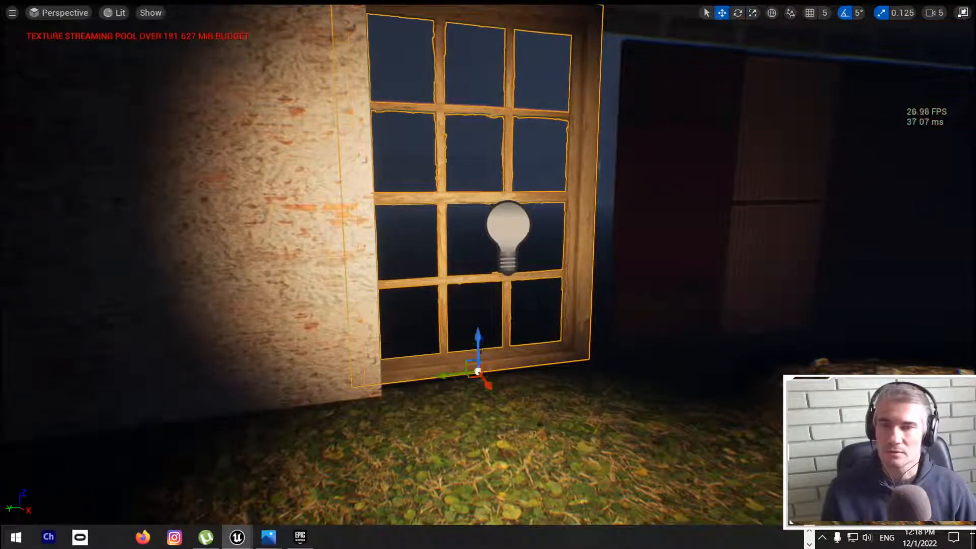
drag(477, 339, 481, 352)
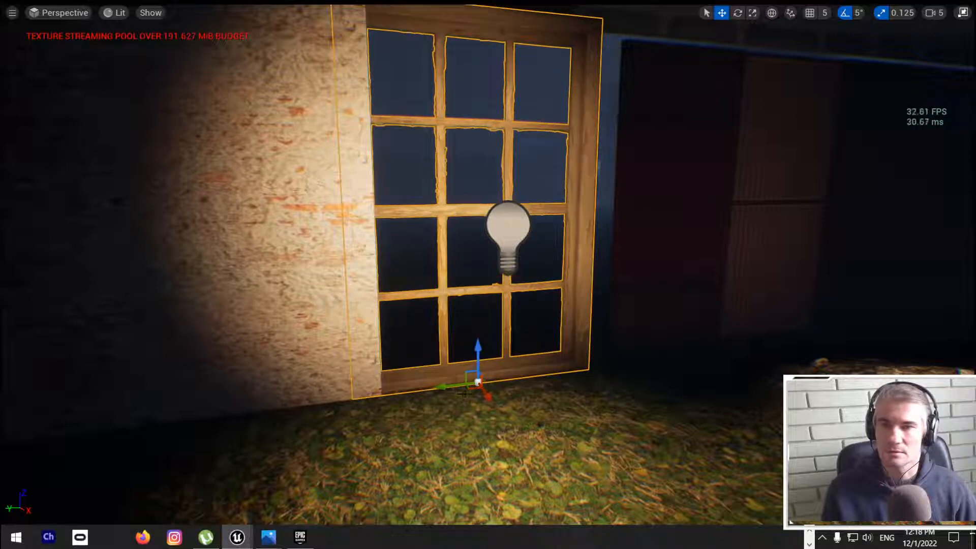
drag(437, 383, 464, 381)
key(Escape)
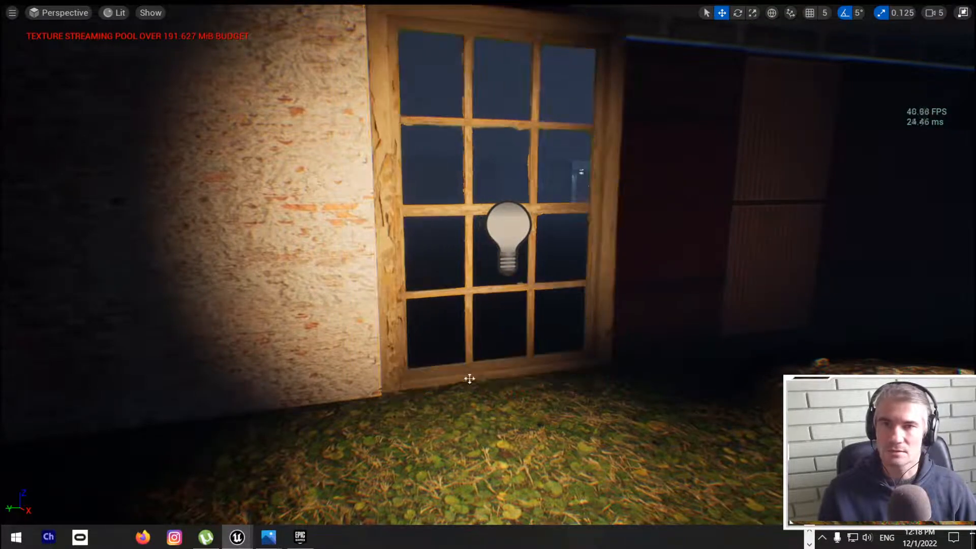
Step: Reposition the point light in front of the brick wall so it lights the wall end and the window frame
right_drag(468, 378, 426, 345)
scroll(448, 331, down, 2)
scroll(449, 331, up, 3)
click(480, 240)
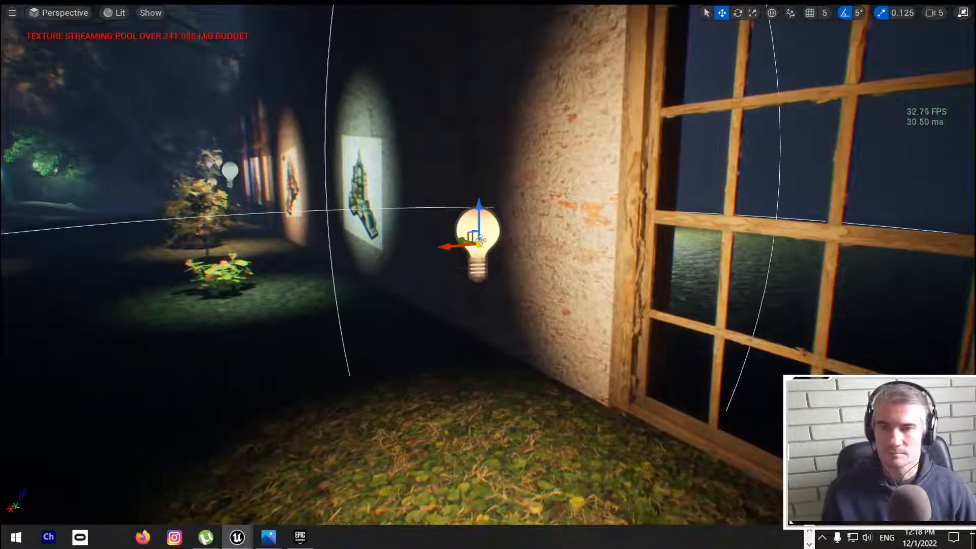
key(e)
key(r)
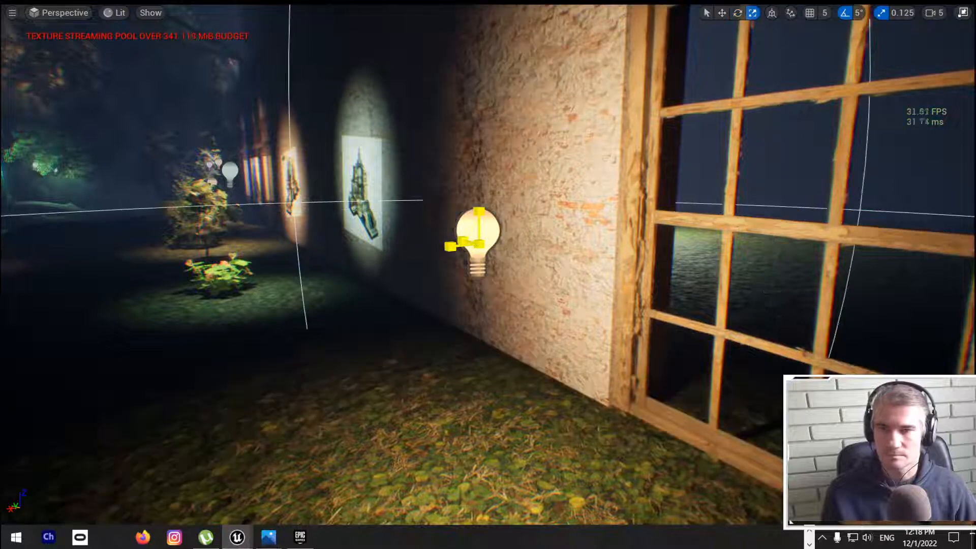
mouse_move(477, 243)
mouse_down()
mouse_move(458, 256)
mouse_move(493, 246)
mouse_up()
key(w)
right_drag(492, 246, 547, 254)
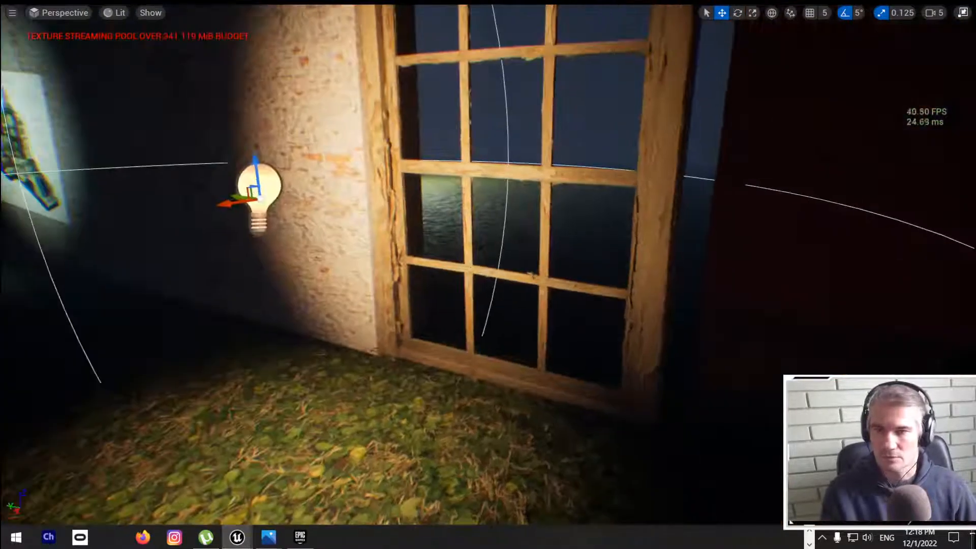
Step: Leave the full-screen viewport and add a Sphere Reflection Capture on the ground in front of the window
key(F11)
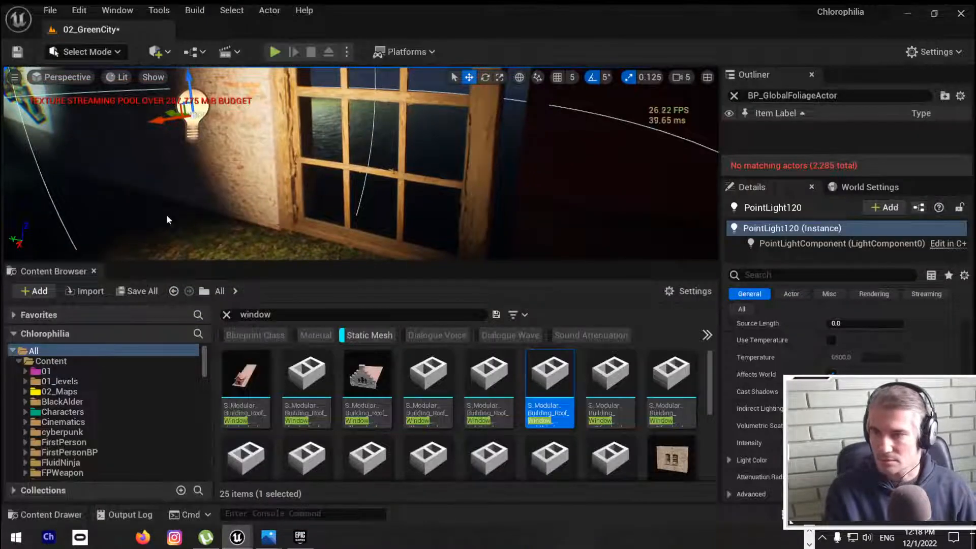
click(61, 77)
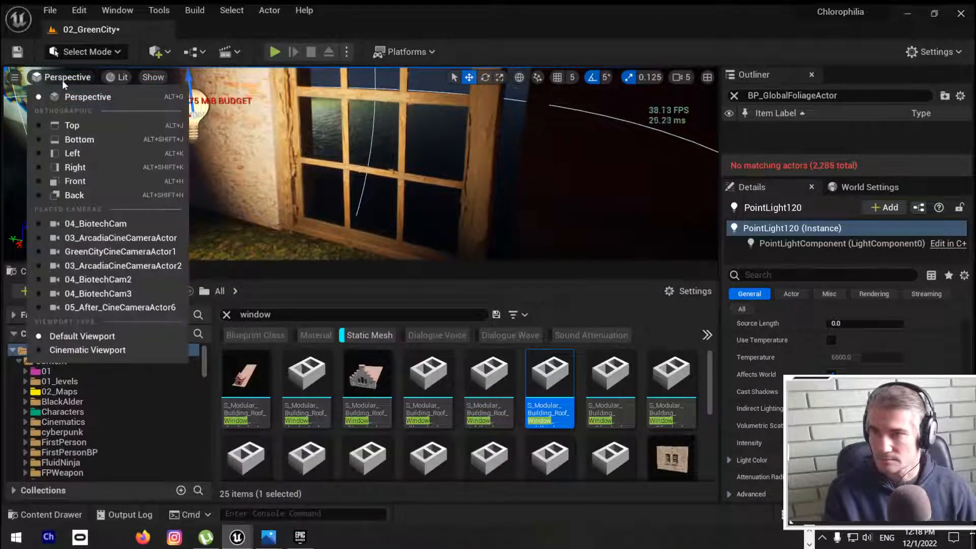
click(153, 77)
click(155, 52)
mouse_move(194, 162)
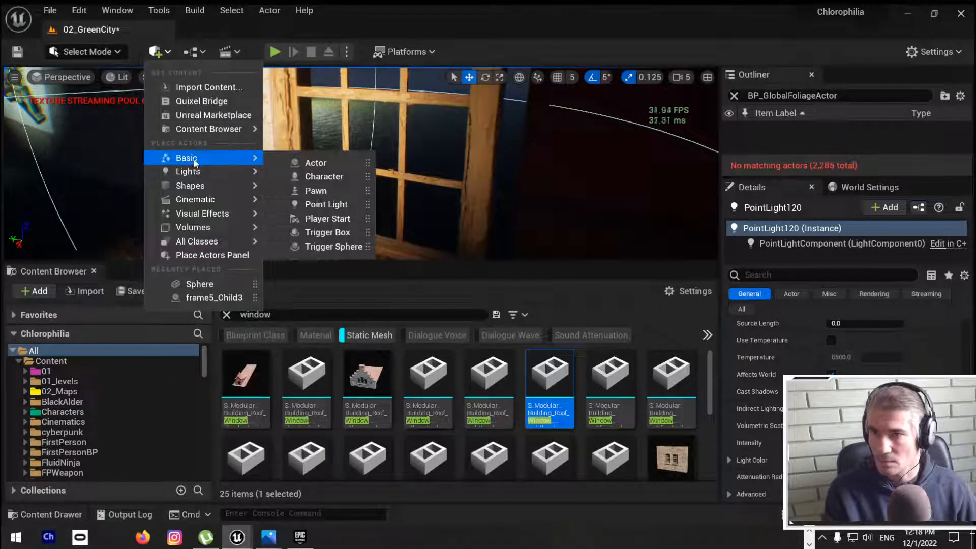
mouse_move(206, 196)
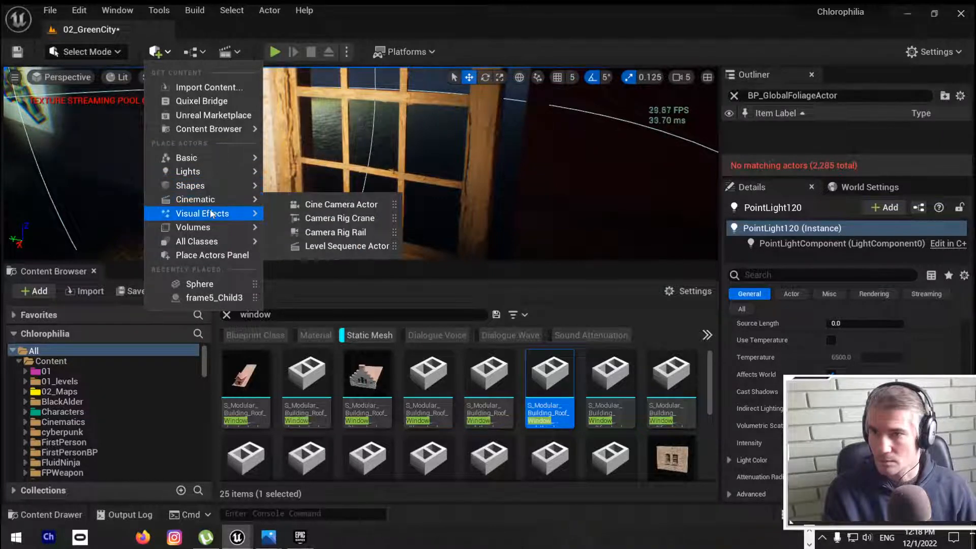
mouse_move(229, 213)
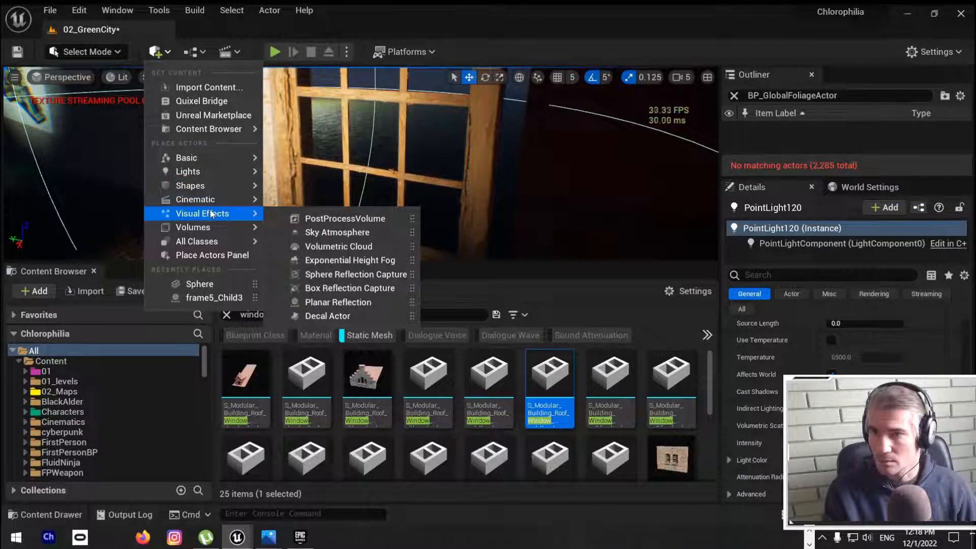
click(358, 275)
drag(337, 172, 206, 239)
Step: Duplicate the point light by the brick wall and place the copy behind the window, near its far side
click(192, 107)
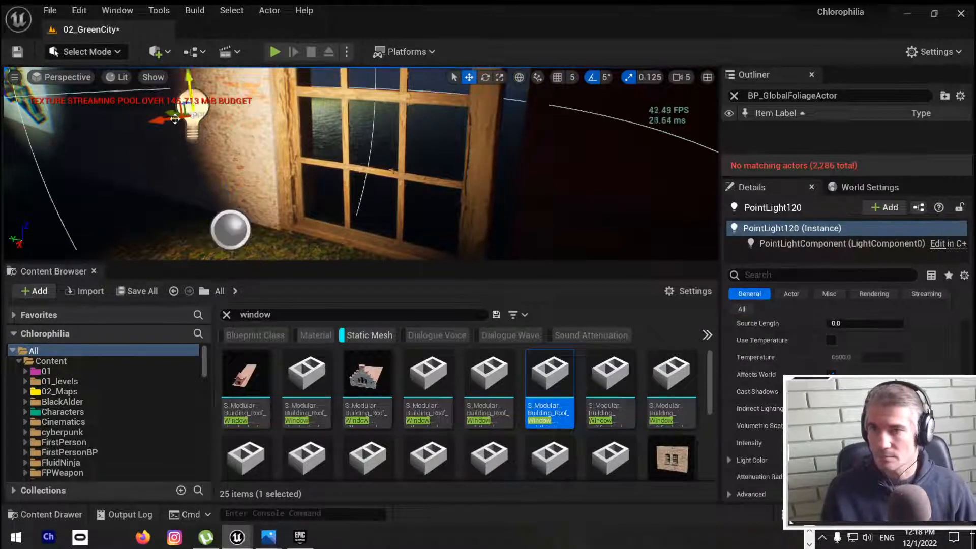
alt+drag(179, 116, 356, 92)
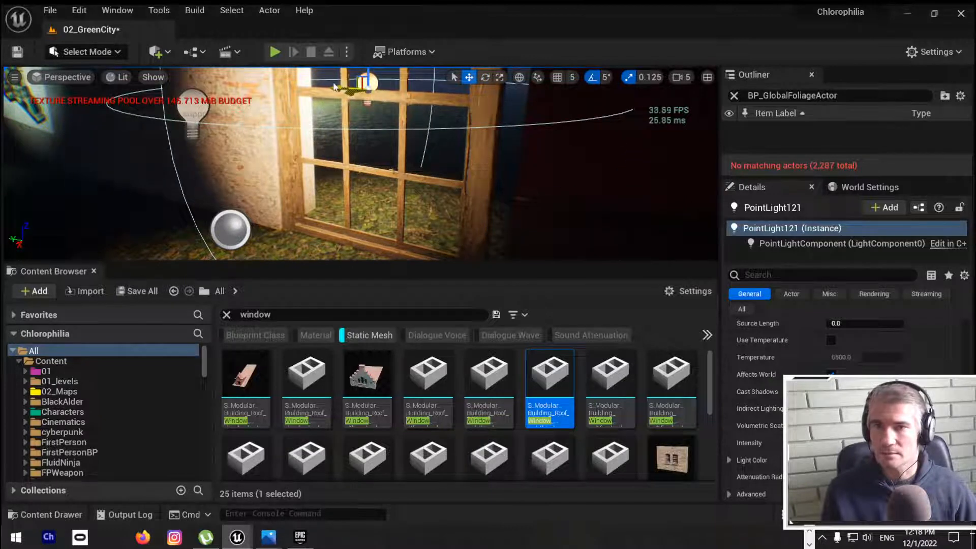
right_drag(329, 94, 359, 69)
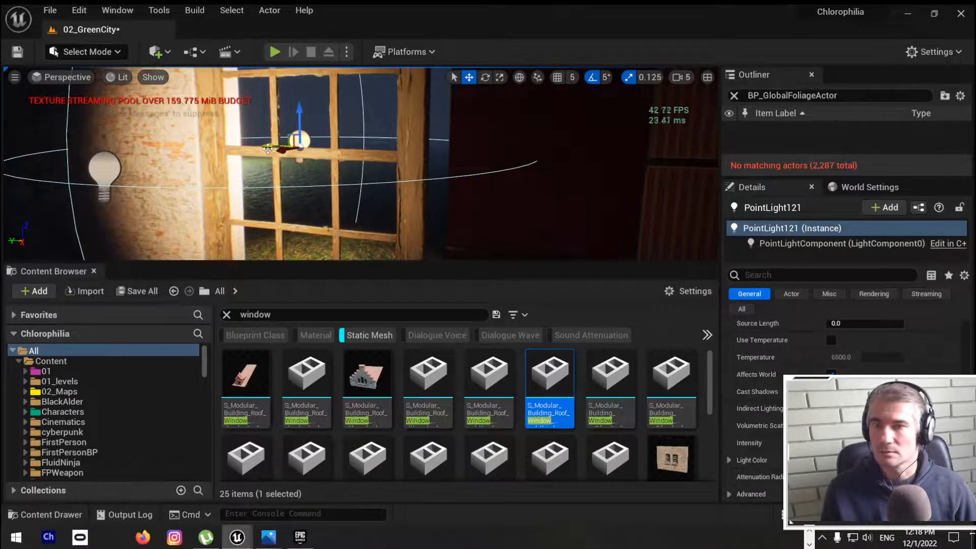
key(r)
drag(300, 147, 337, 152)
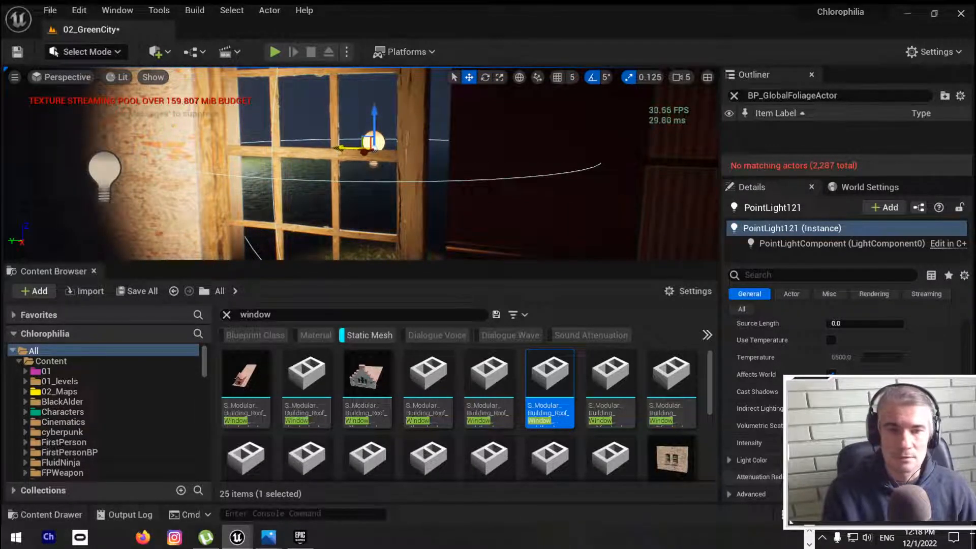
Step: Set the light color of the point light behind the window to pale green, about R 0.37, G 1.0, B 0.53
click(853, 460)
click(648, 325)
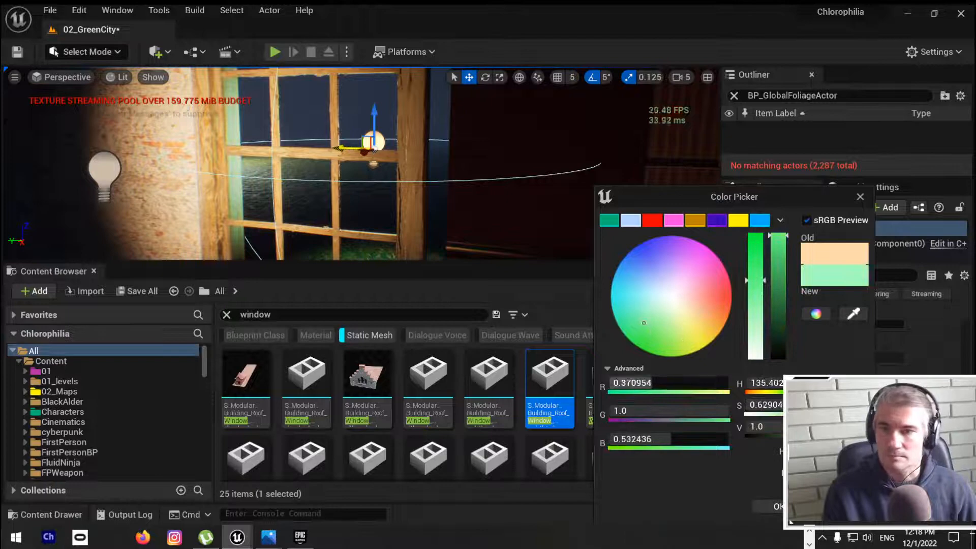
click(778, 506)
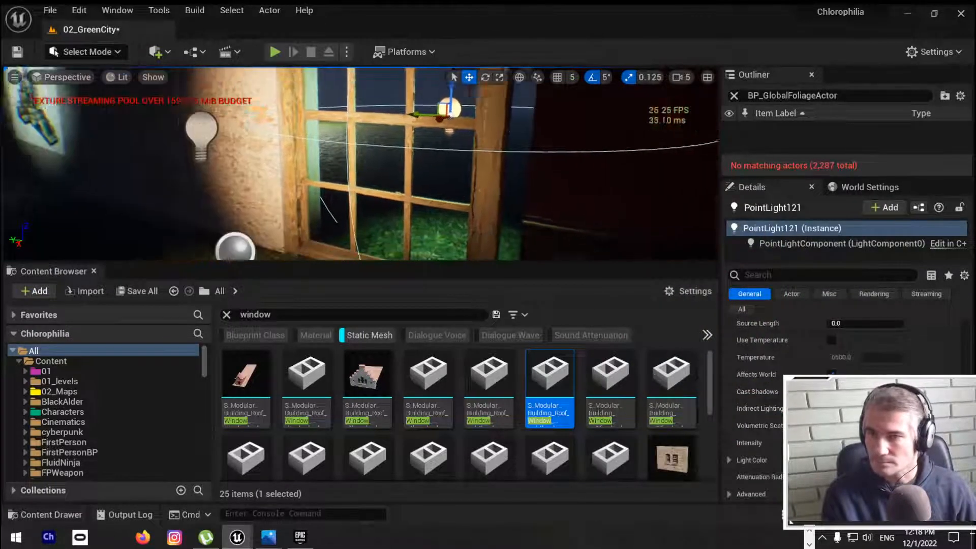
Step: In the full-screen viewport, widen the wooden window slightly, shift it sideways to fill the opening, and save the level
key(F11)
right_drag(488, 274, 499, 233)
key(s)
click(478, 191)
key(space)
key(space)
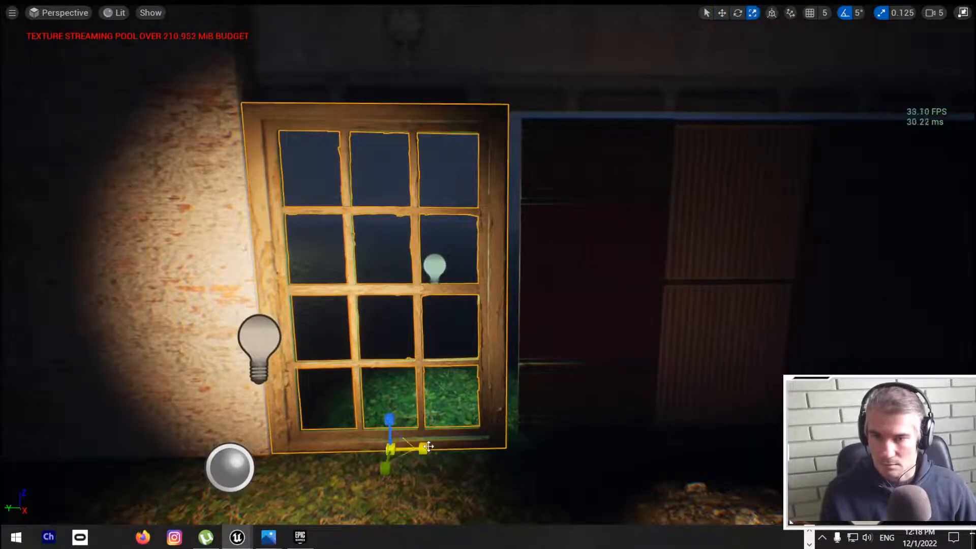
drag(428, 447, 442, 446)
key(space)
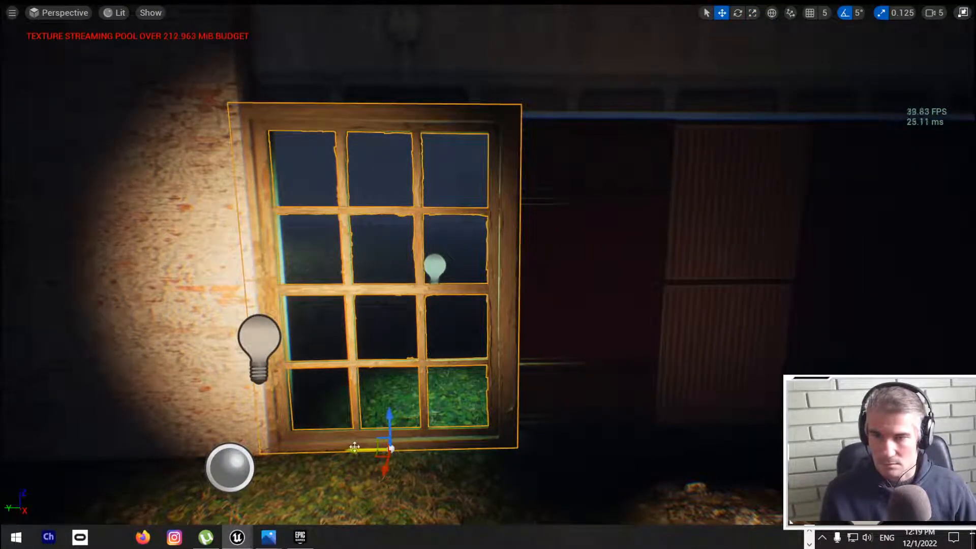
drag(354, 447, 359, 447)
right_drag(358, 447, 356, 427)
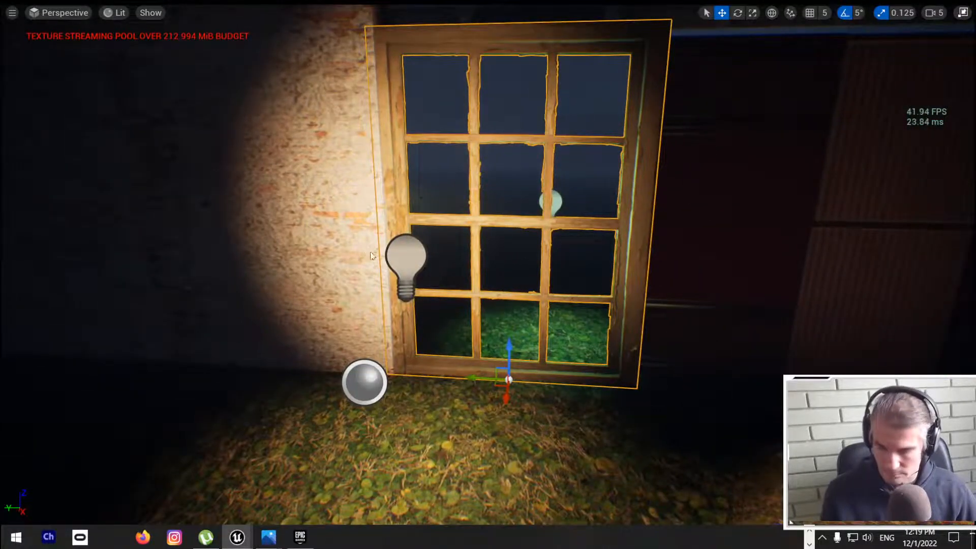
key(ctrl+s)
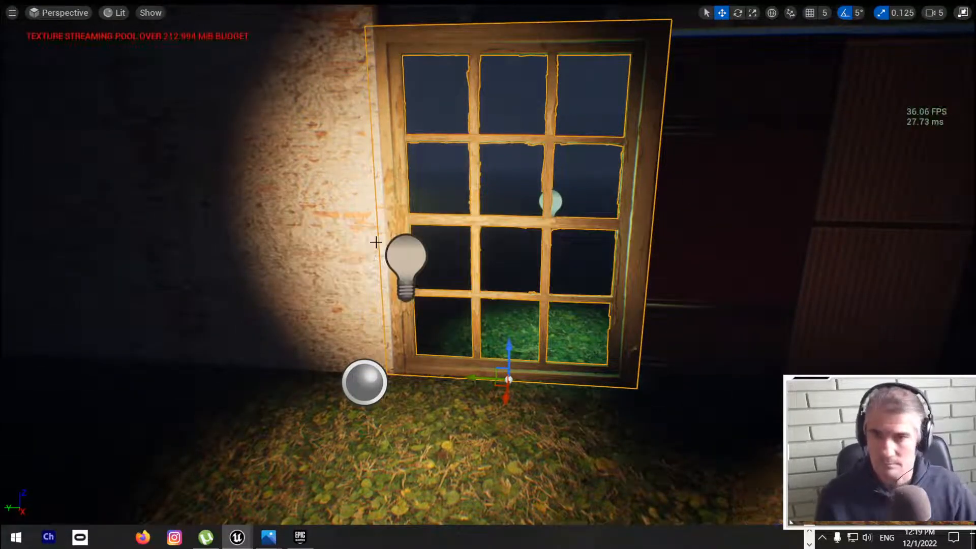
Step: Play the level and walk around the wooden window to examine its fit and the green light behind it
key(alt+p)
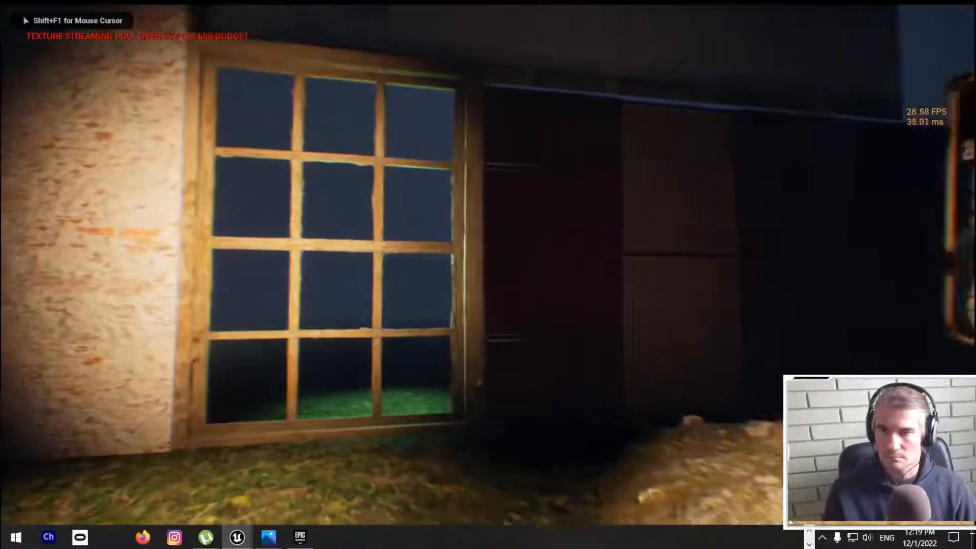
key(w)
key(w)
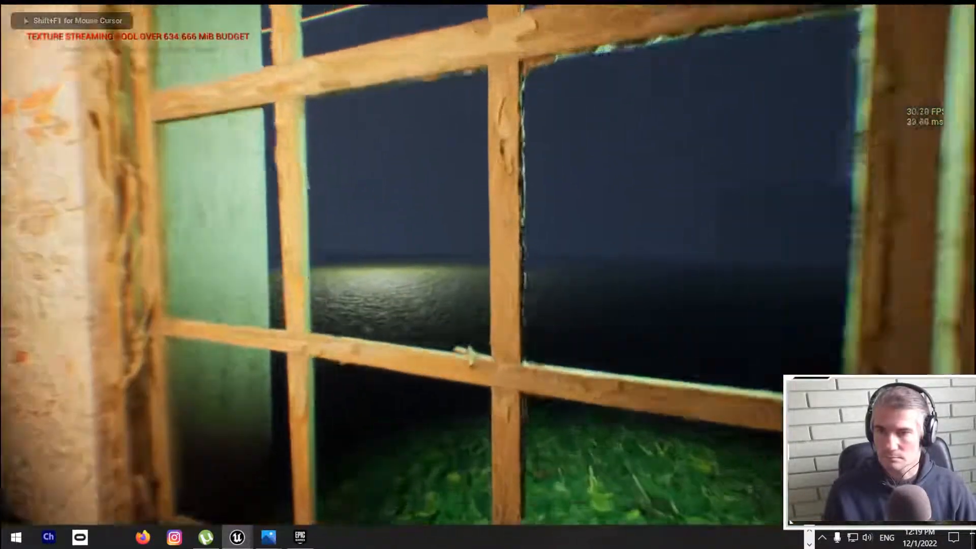
key(w)
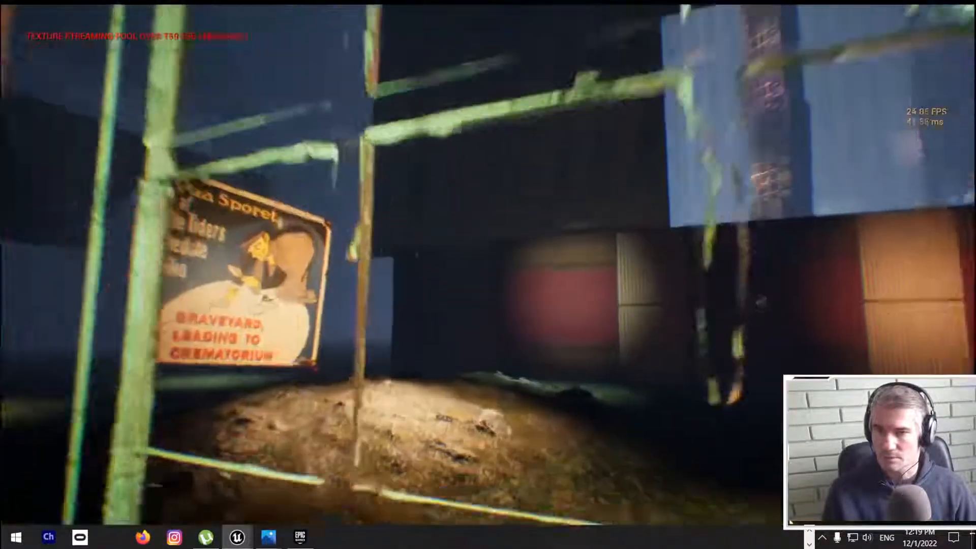
key(w)
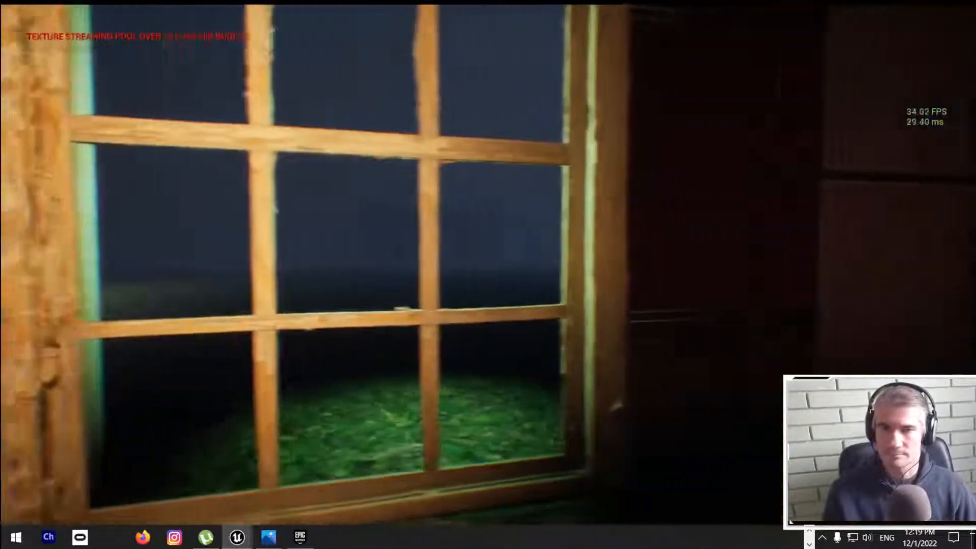
key(w)
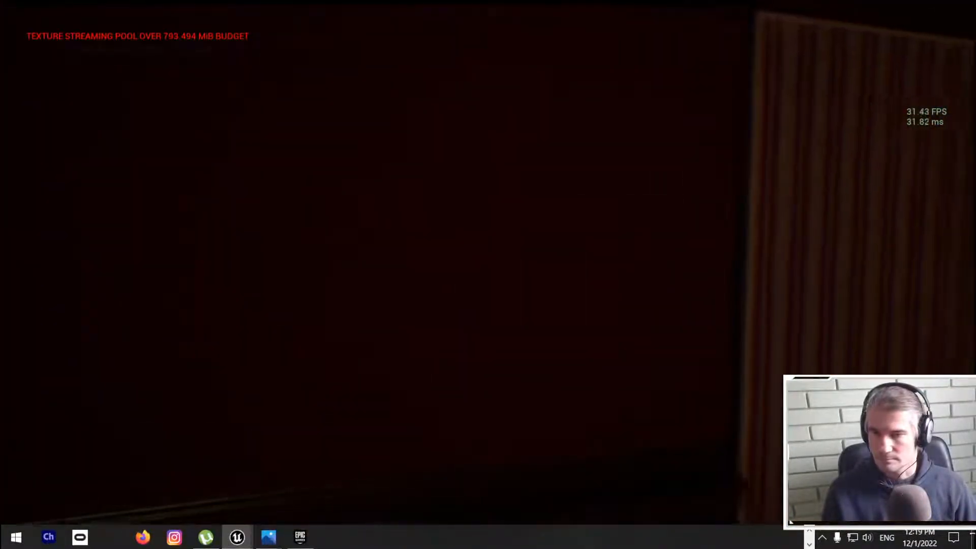
key(w)
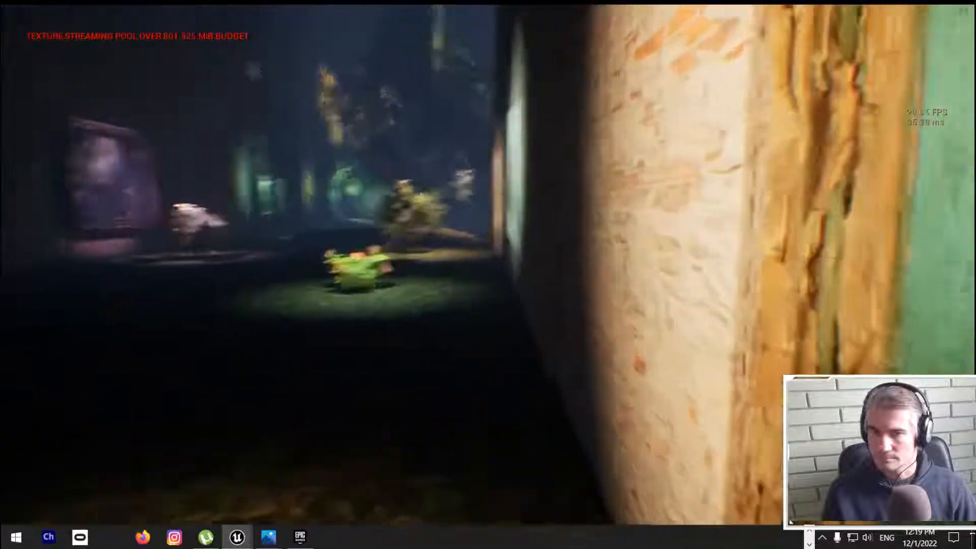
key(w)
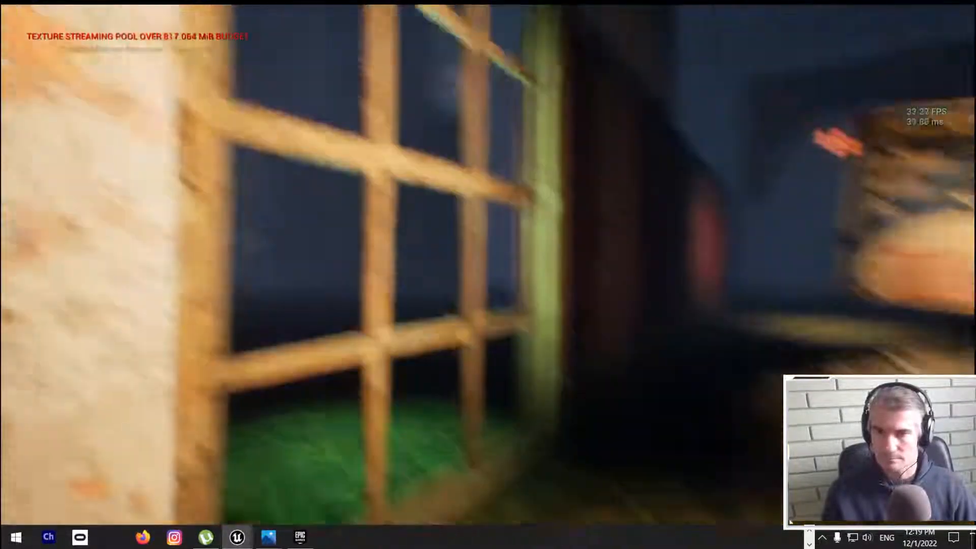
Step: Continue the play-test by looking at the window from up close and across the alley, and end the session
key(d)
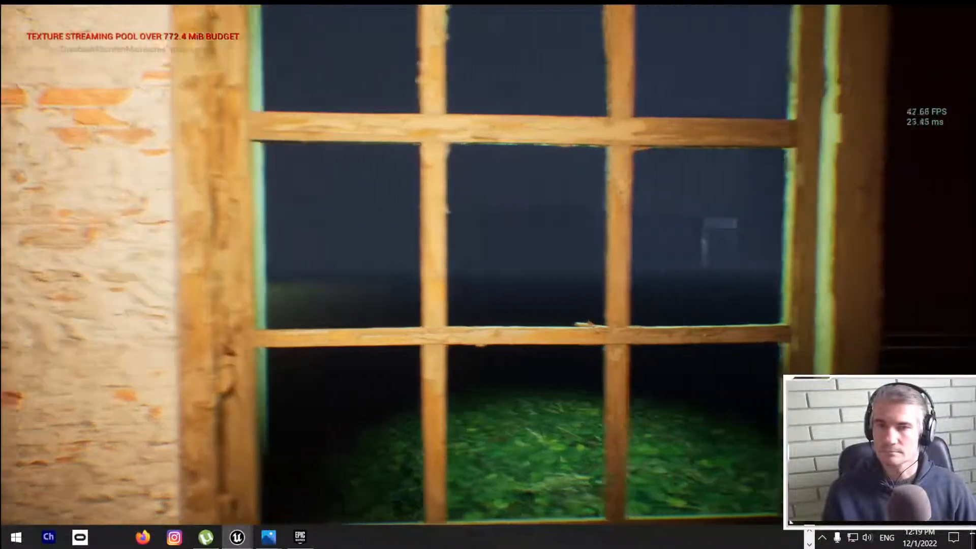
key(w)
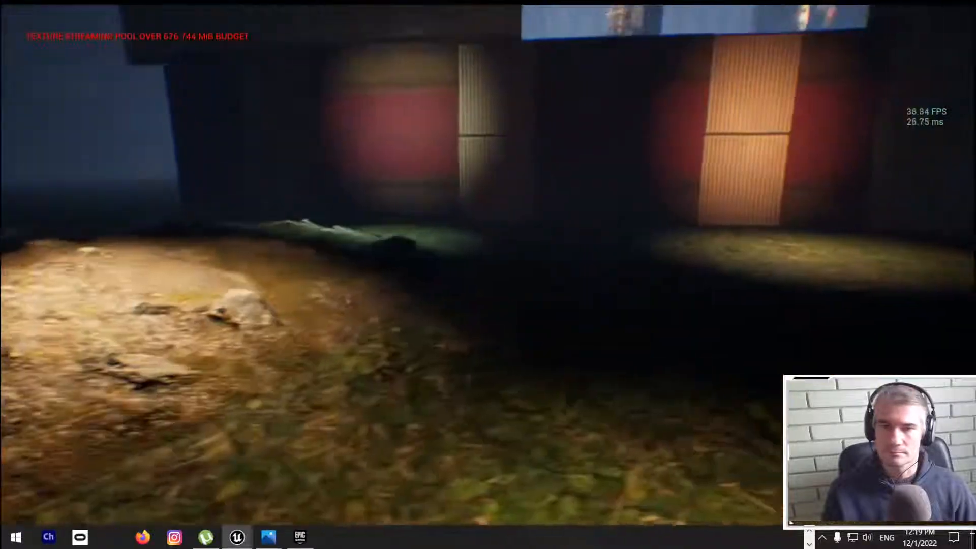
key(w)
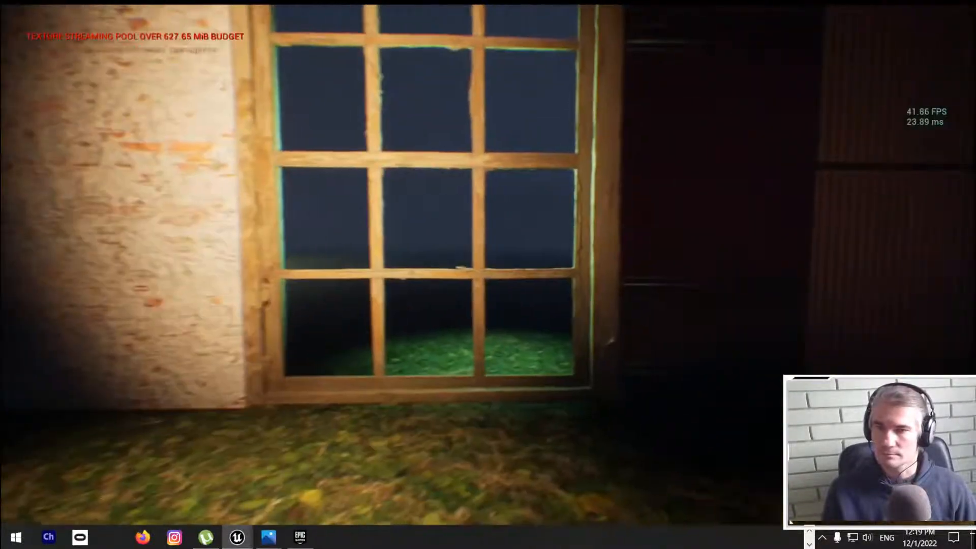
key(Escape)
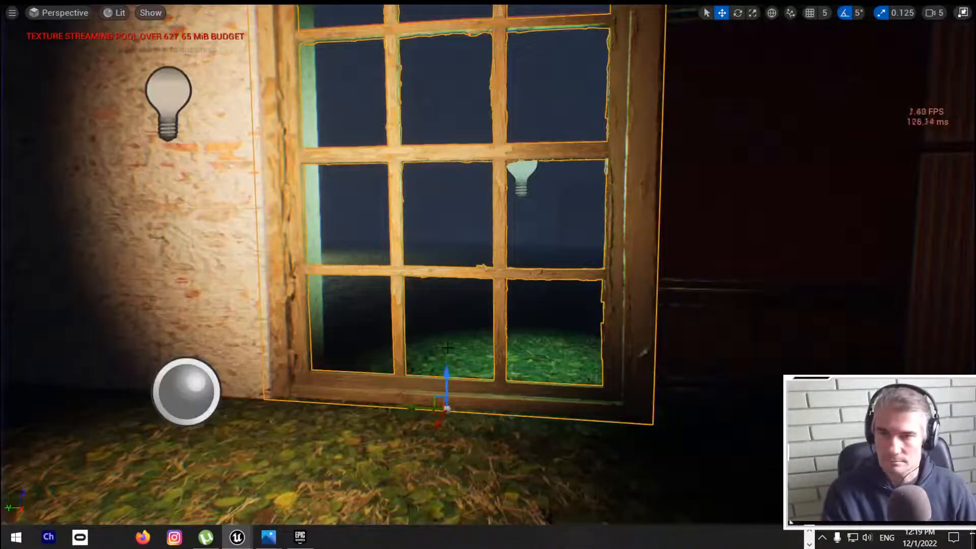
Step: Leave the full-screen viewport, select the wooden window and locate its static mesh asset in the project content
key(F11)
right_click(400, 217)
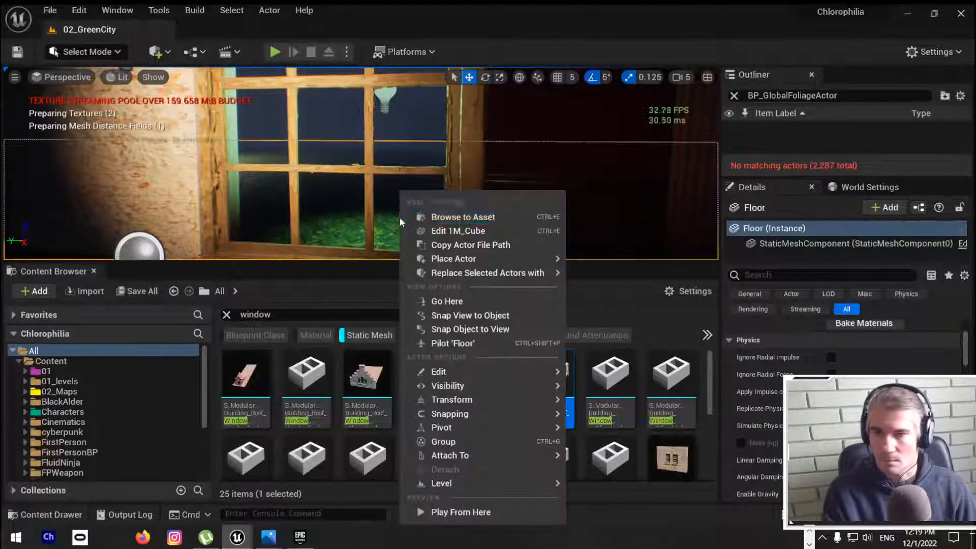
click(447, 216)
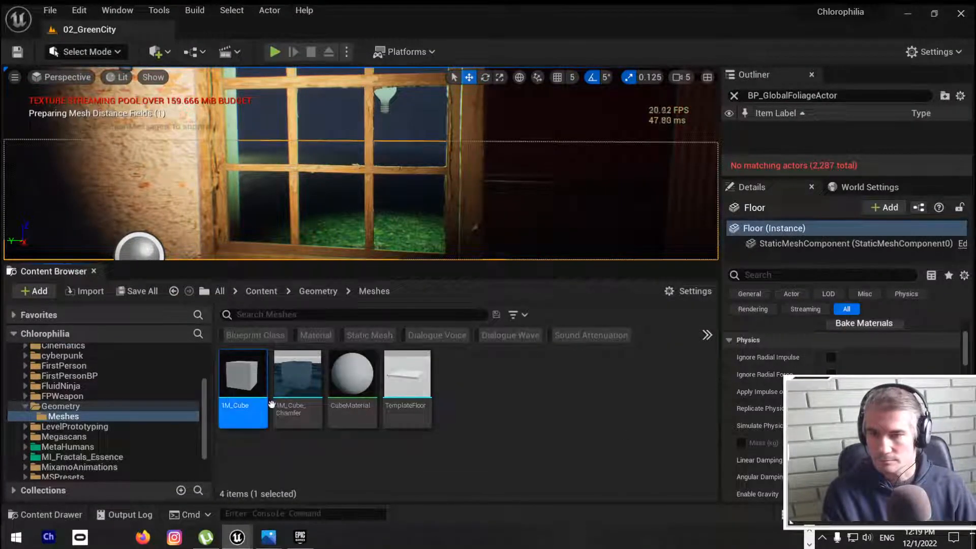
click(367, 98)
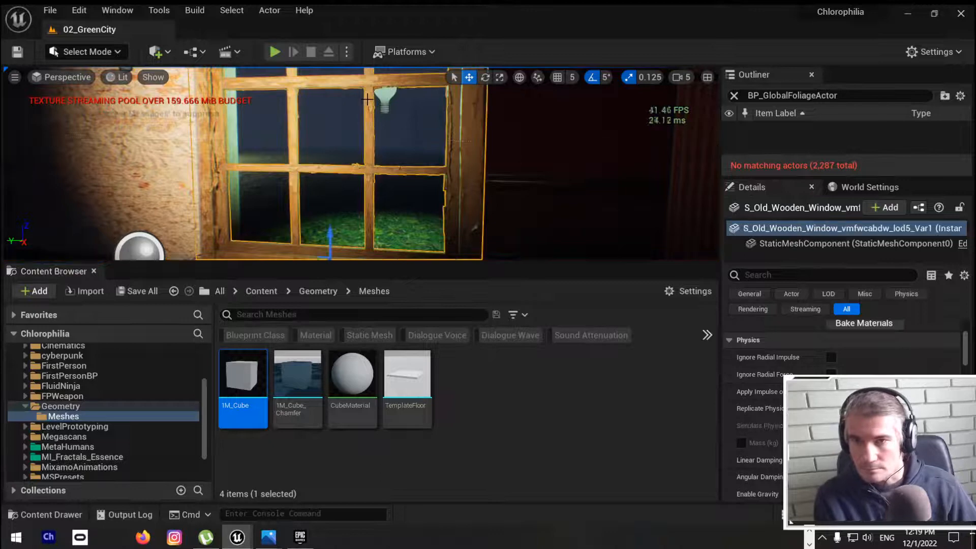
scroll(863, 355, up, 5)
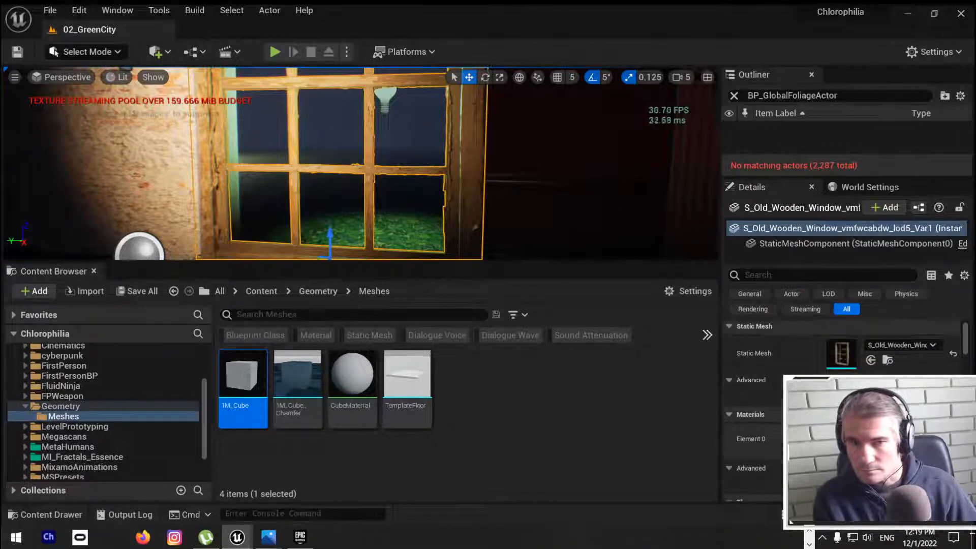
scroll(889, 355, up, 1)
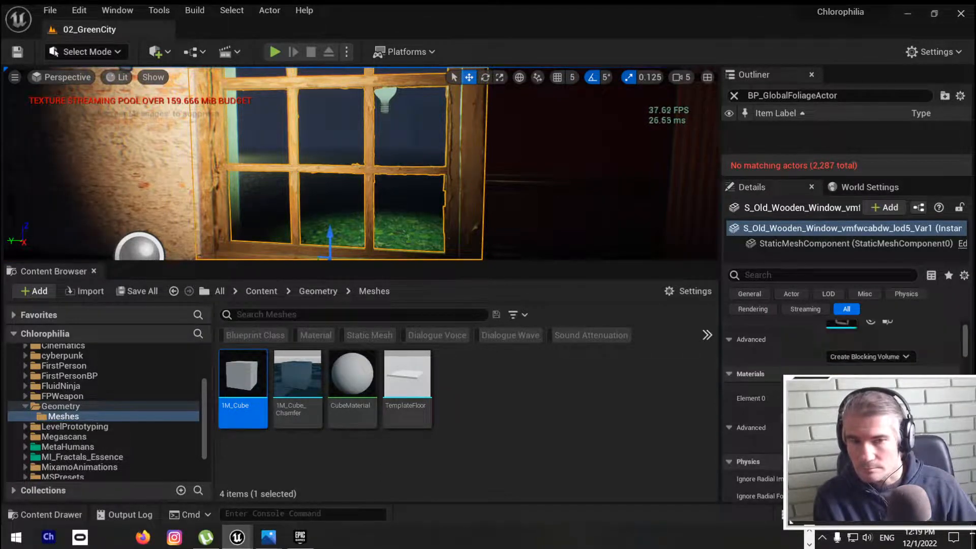
click(881, 379)
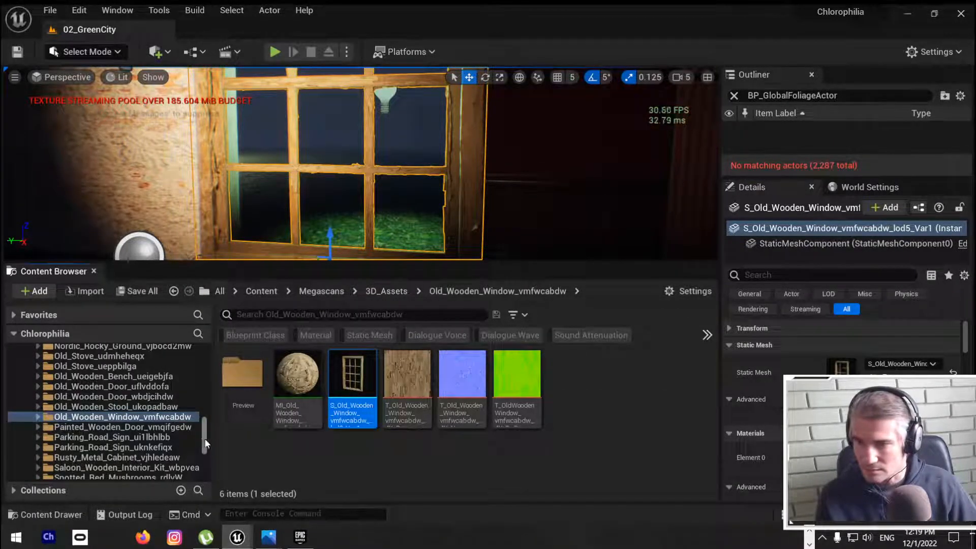
Step: Search all project content for "glass", filtered to static meshes
scroll(206, 442, up, 15)
click(51, 361)
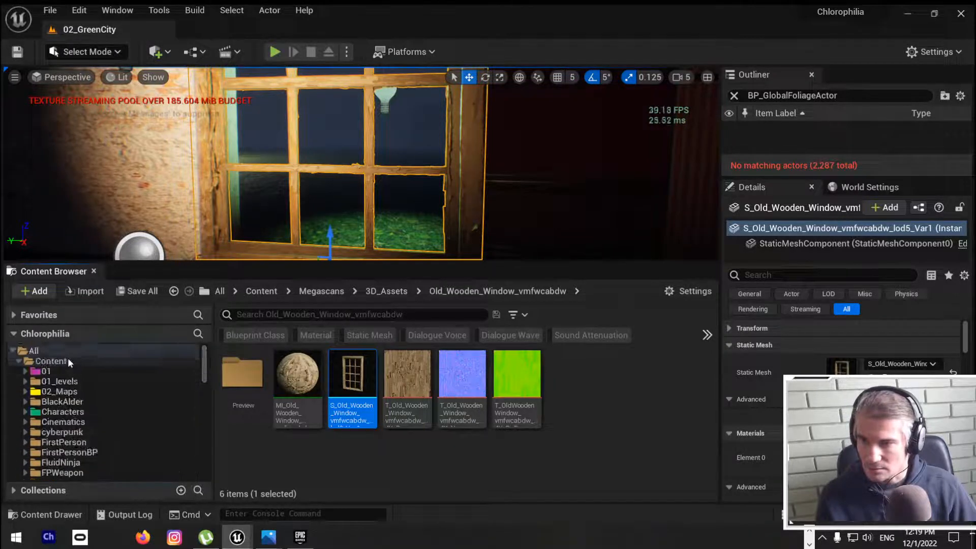
click(34, 351)
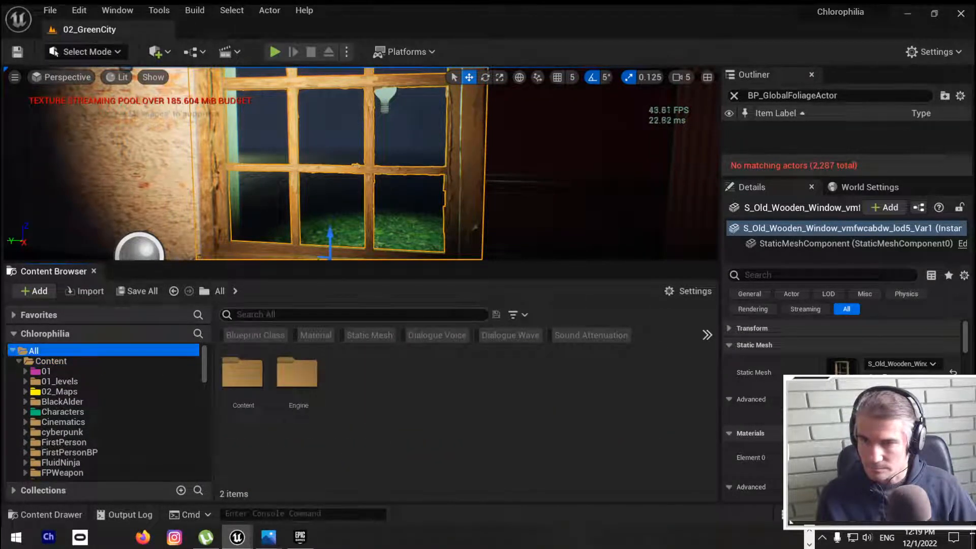
text(glass)
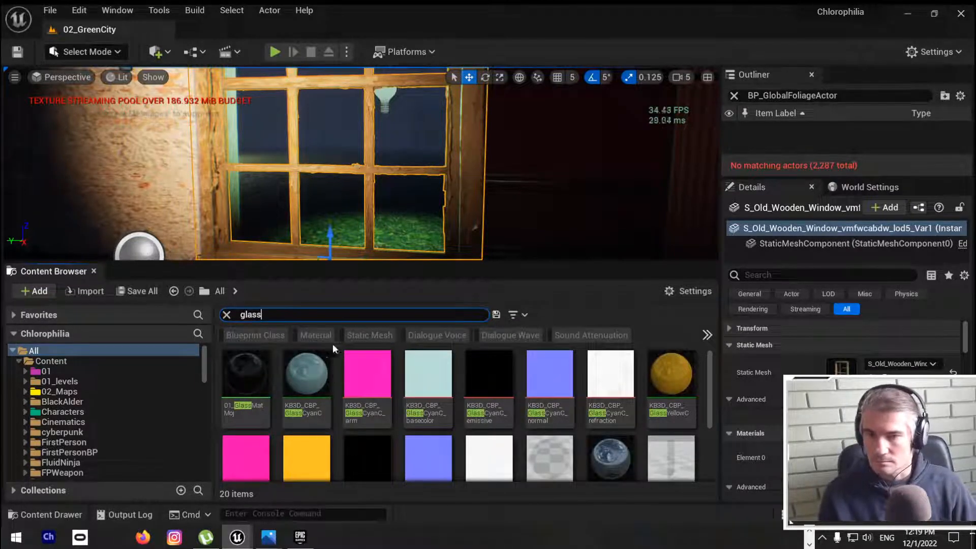
click(364, 337)
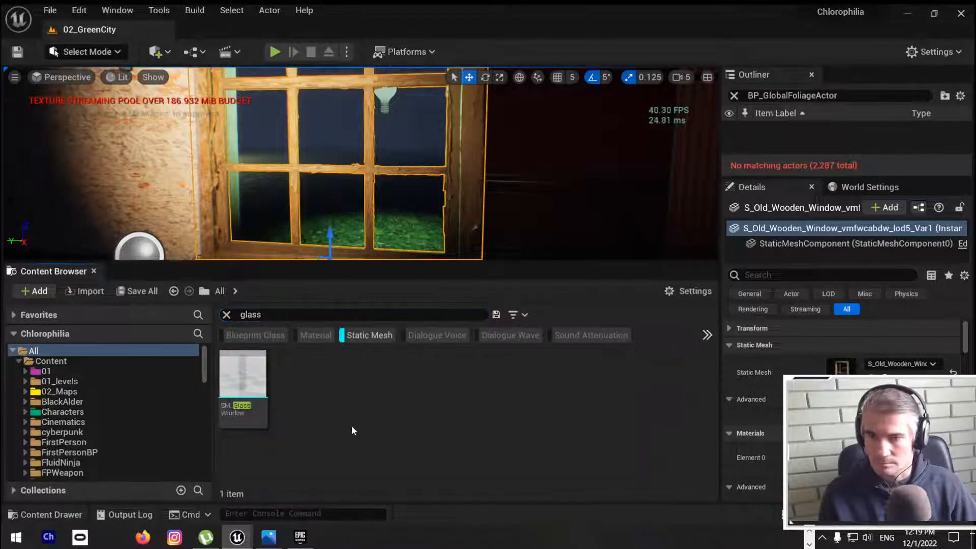
Step: Place the SM_GlassWindow mesh at the wooden window and pull it forward, out in front of the frame
click(243, 376)
drag(243, 376, 312, 208)
drag(288, 238, 303, 234)
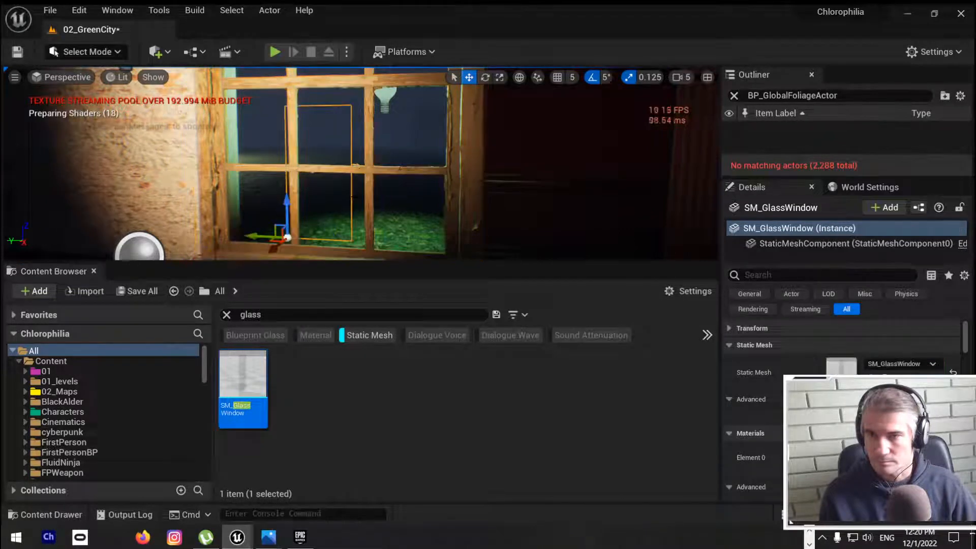
right_drag(304, 234, 228, 257)
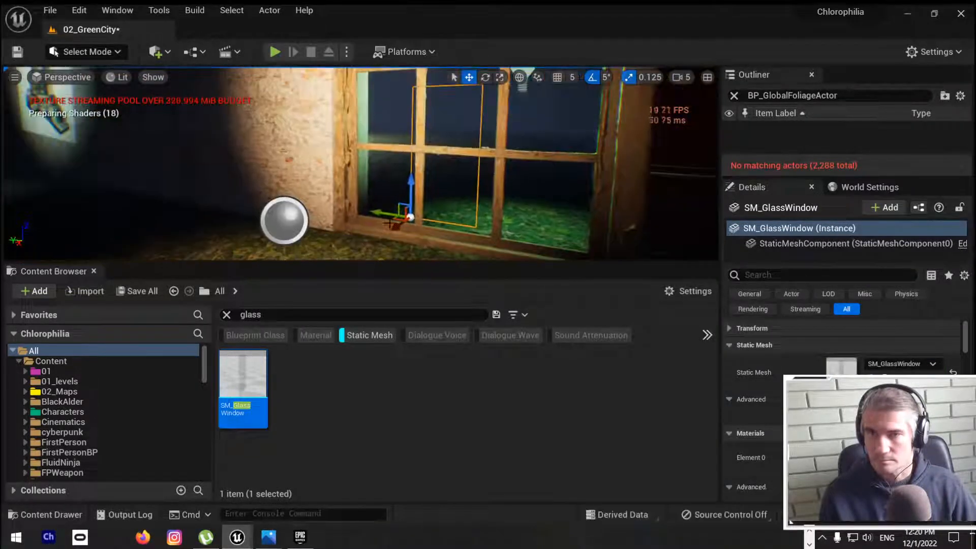
drag(396, 226, 316, 273)
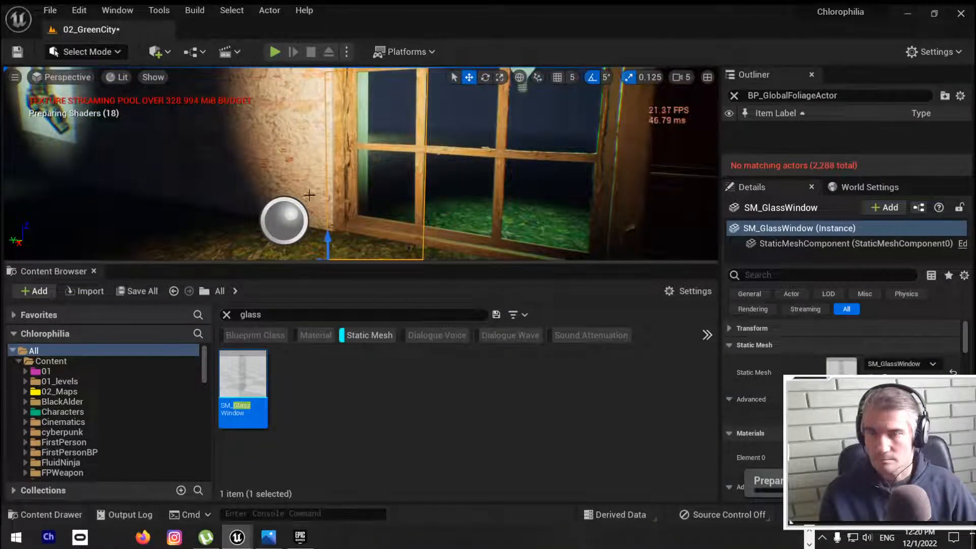
right_drag(310, 195, 356, 205)
Step: In the full-screen viewport, raise the glass pane to the window's base and enlarge it to roughly the window's width
key(F11)
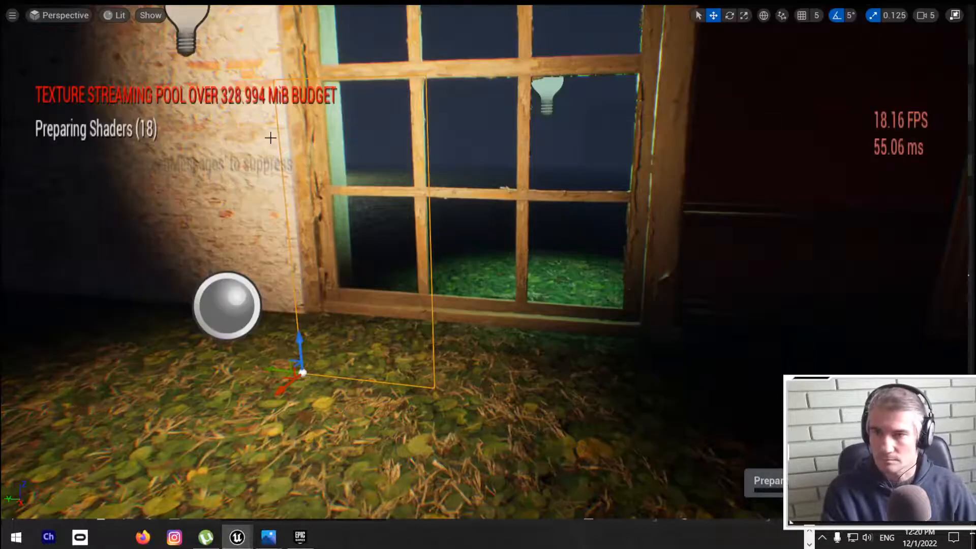
drag(305, 331, 297, 259)
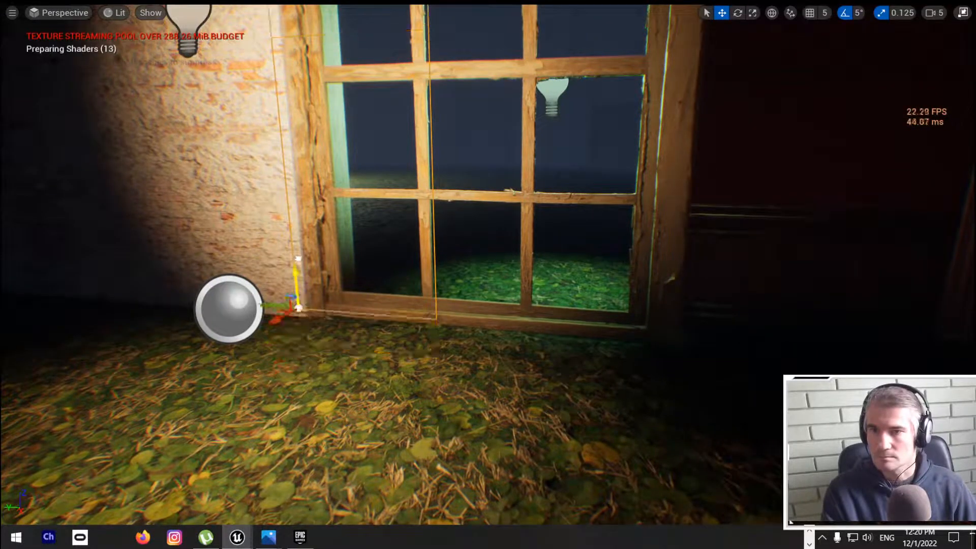
key(e)
key(r)
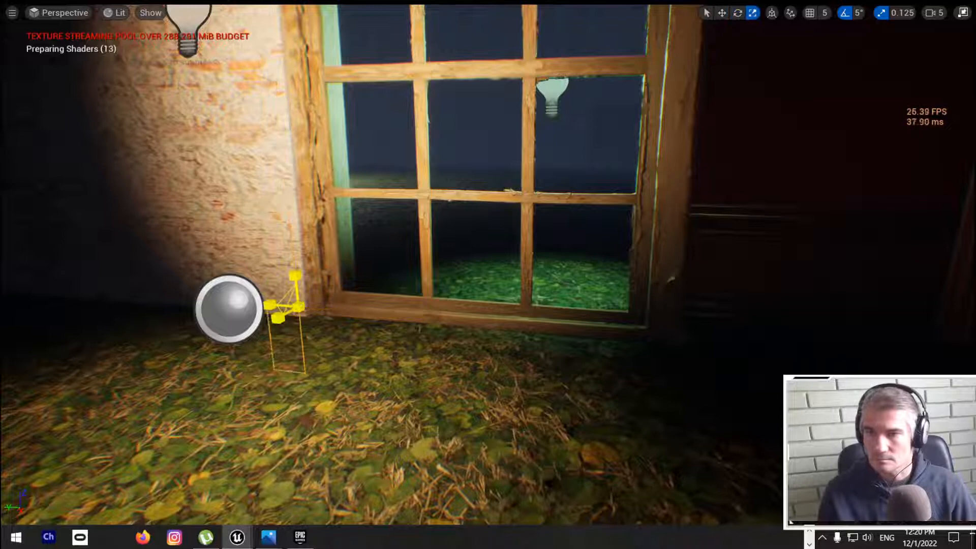
drag(299, 307, 325, 285)
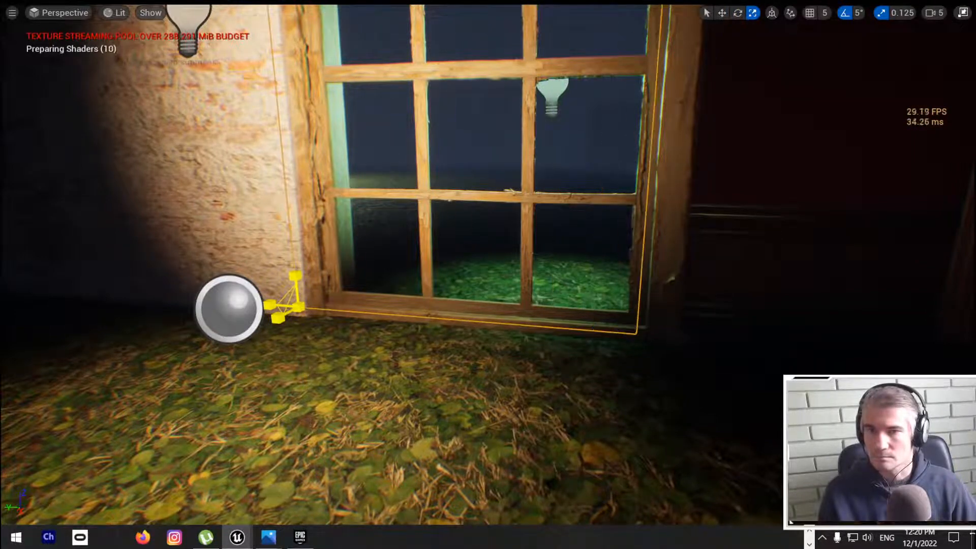
right_drag(398, 350, 442, 300)
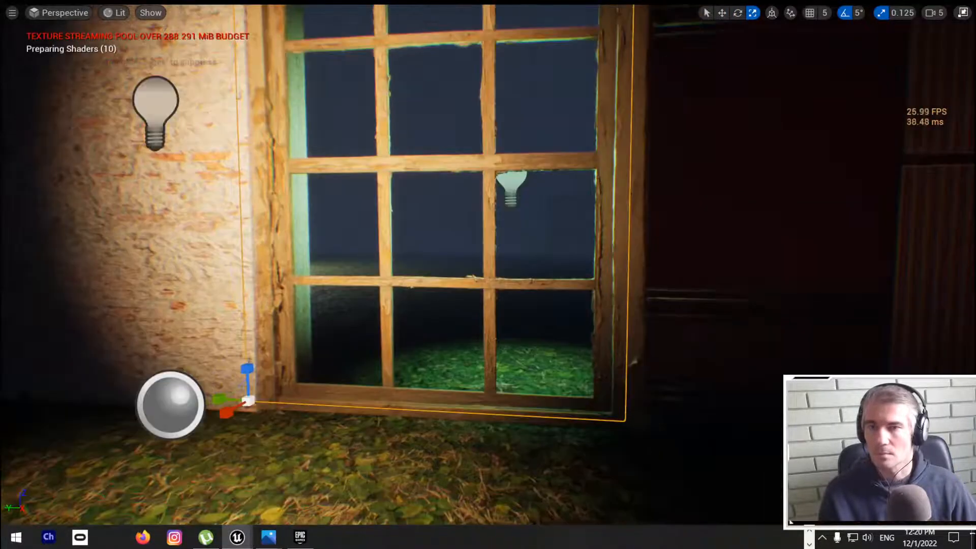
Step: Move the glass pane sideways and back until it sits inside the wooden window frame
key(w)
drag(220, 397, 235, 398)
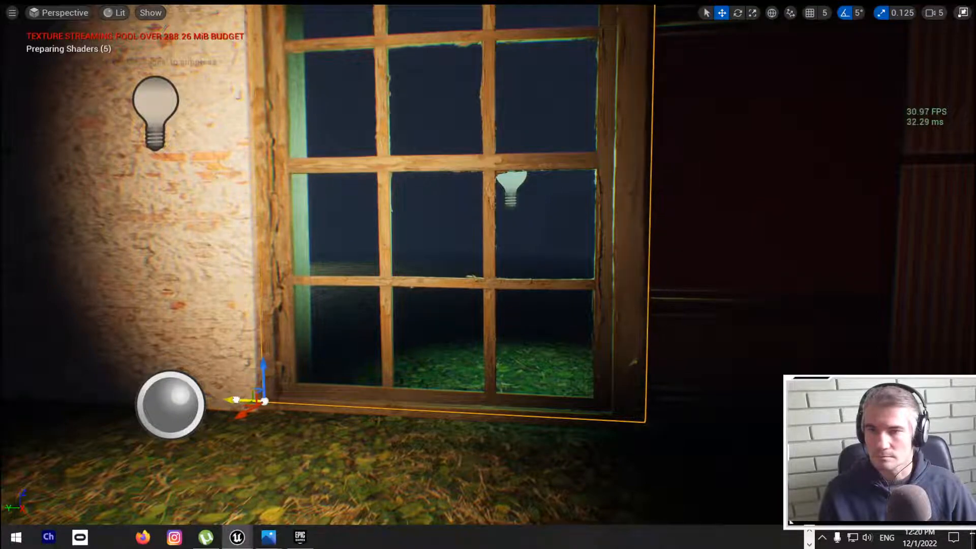
mouse_move(244, 376)
right_down()
mouse_move(213, 432)
mouse_move(198, 421)
mouse_move(249, 361)
right_up()
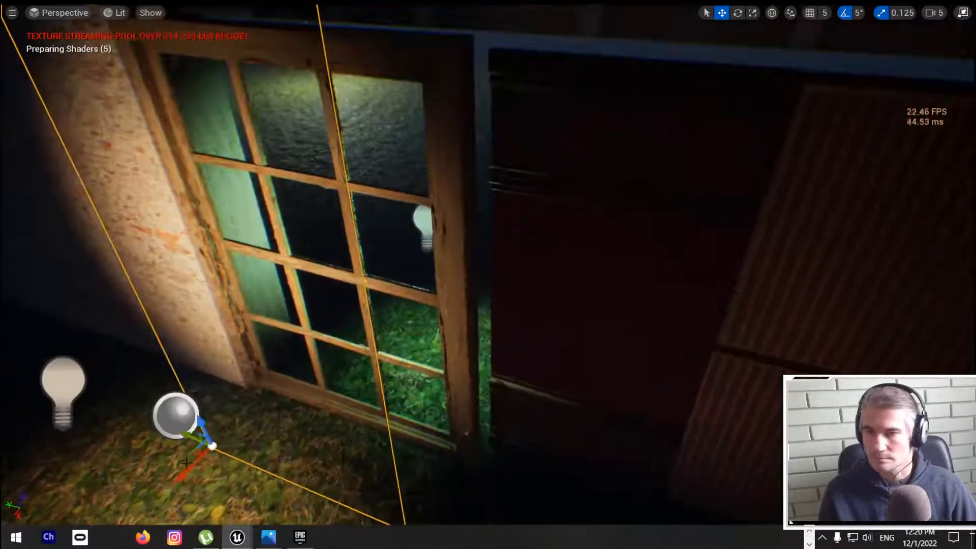
drag(186, 463, 273, 406)
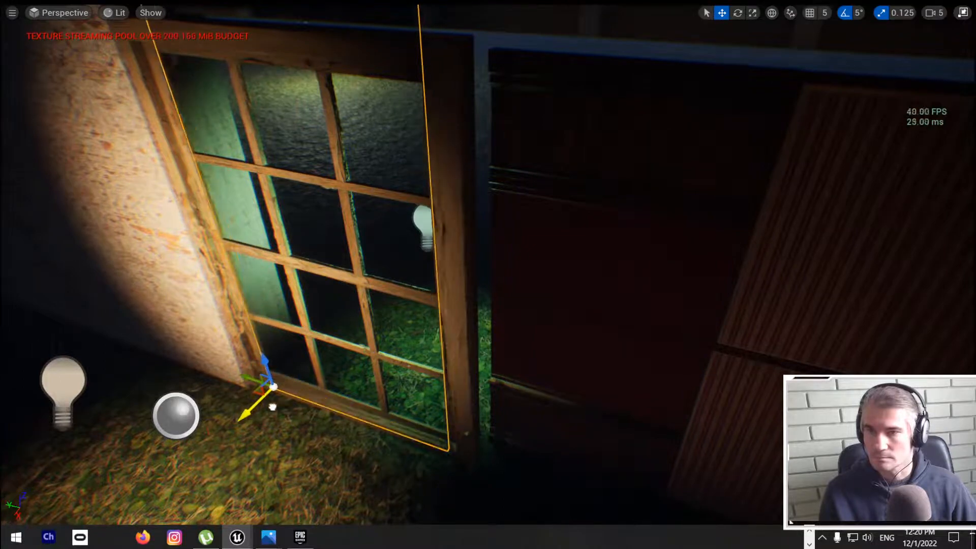
right_drag(307, 407, 330, 429)
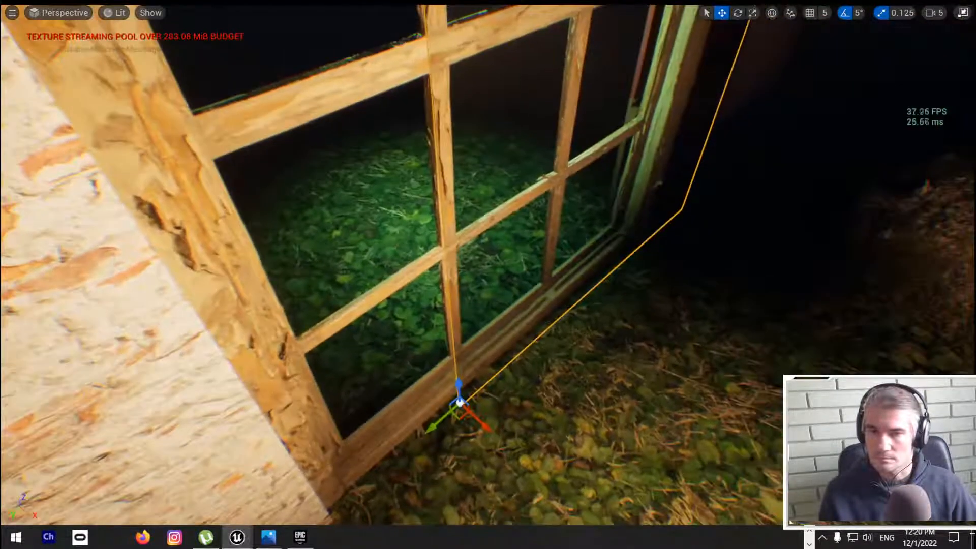
drag(431, 425, 286, 466)
drag(394, 507, 367, 482)
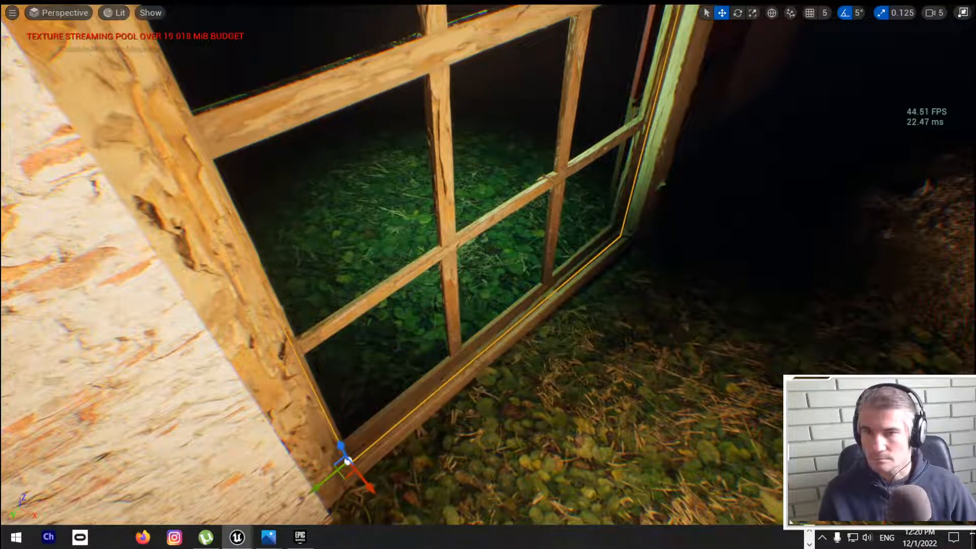
right_drag(367, 481, 310, 431)
Step: Widen the glass pane to match the frame opening and lower it to the base of the window
key(s)
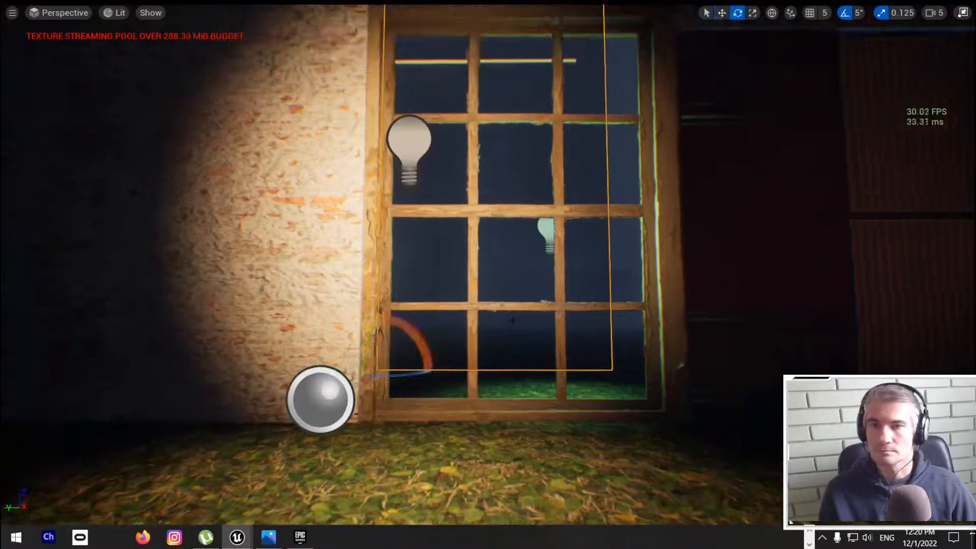
key(r)
drag(352, 369, 336, 370)
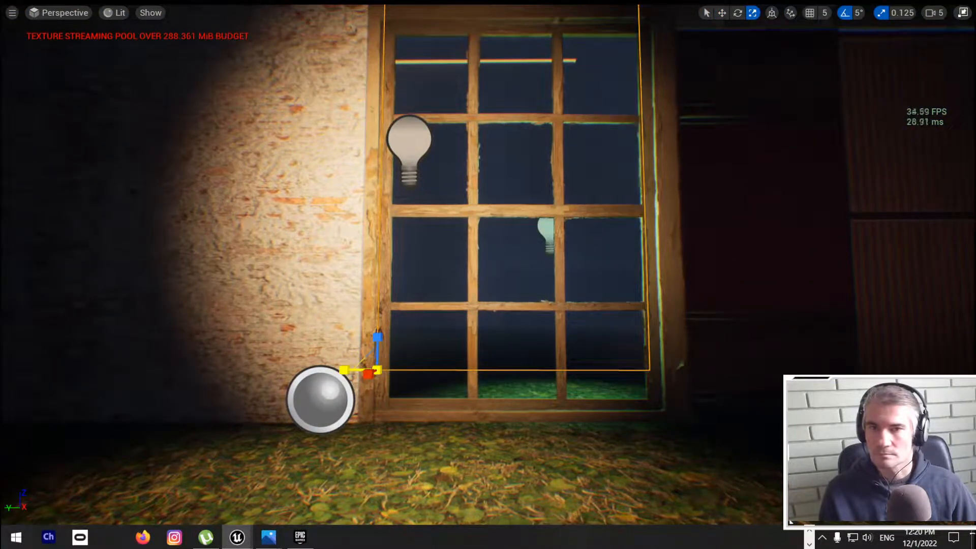
drag(381, 331, 383, 371)
right_drag(520, 405, 522, 427)
Step: Reduce the glass pane's height to fit under the frame's upper edge and thin it slightly
key(s)
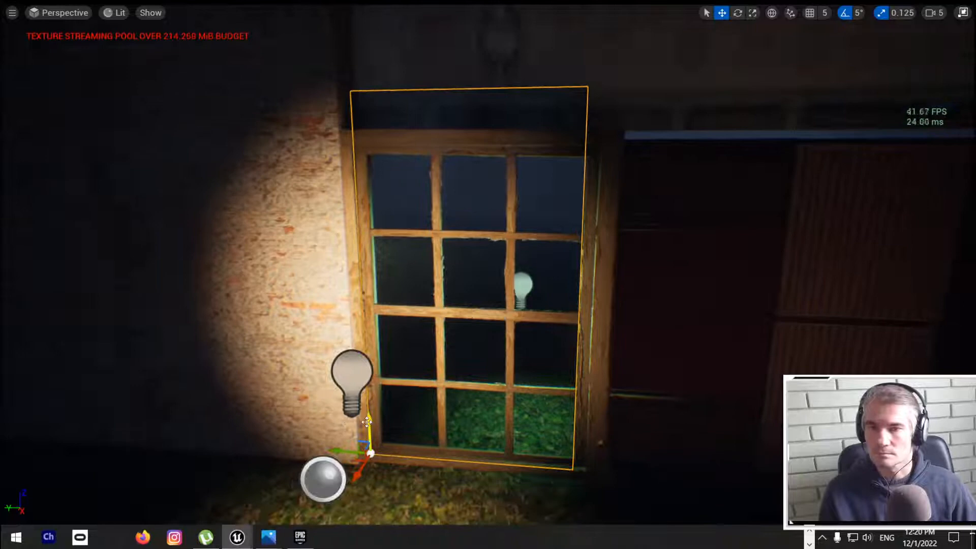
key(r)
drag(371, 420, 372, 433)
right_drag(371, 433, 216, 452)
key(d)
key(r)
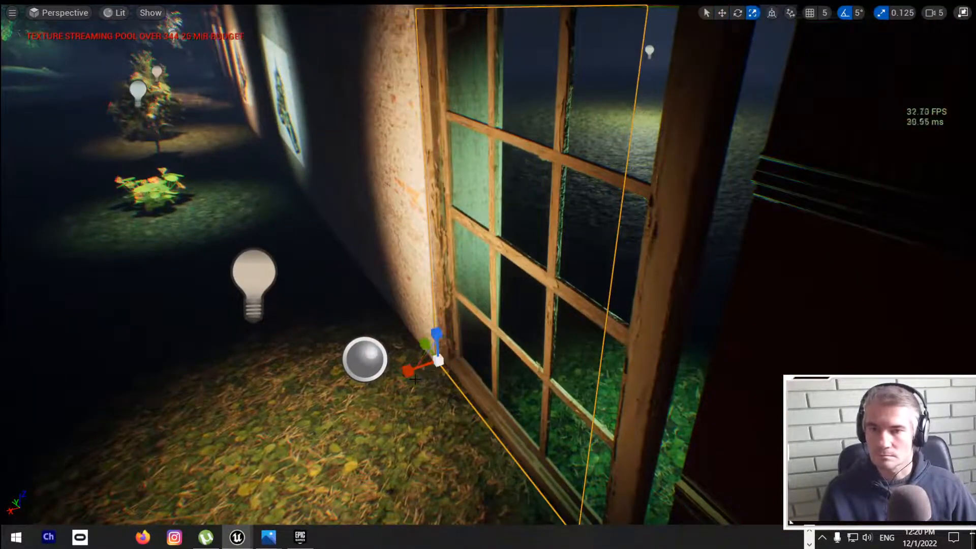
drag(409, 373, 426, 374)
right_drag(425, 373, 516, 378)
Step: Shift the glass pane slightly sideways to align it with the frame, and group it with the wooden window
key(q)
key(s)
key(w)
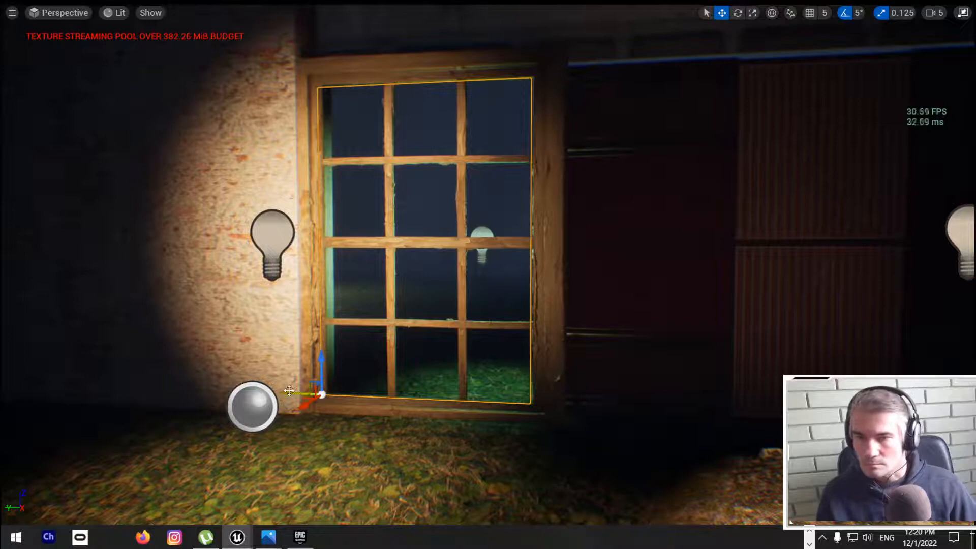
drag(289, 390, 291, 391)
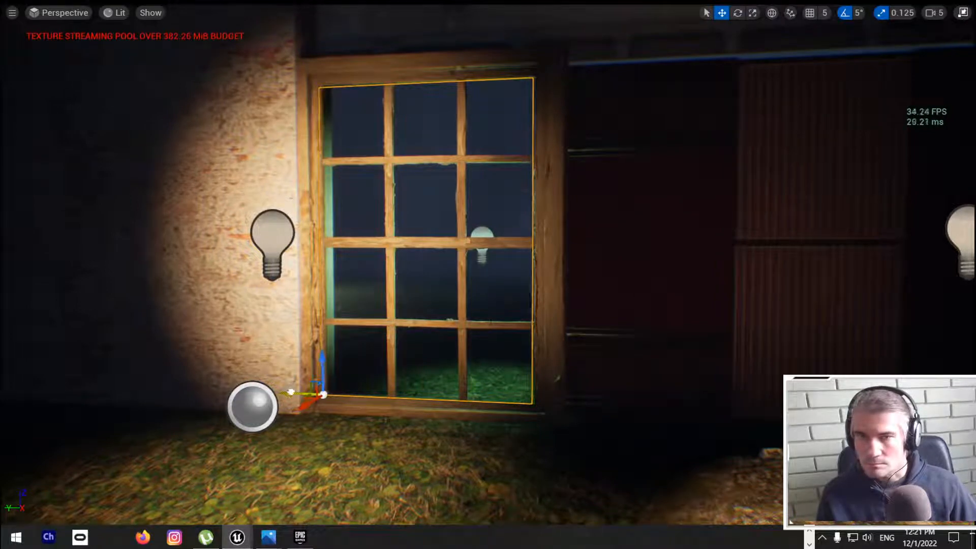
click(543, 190)
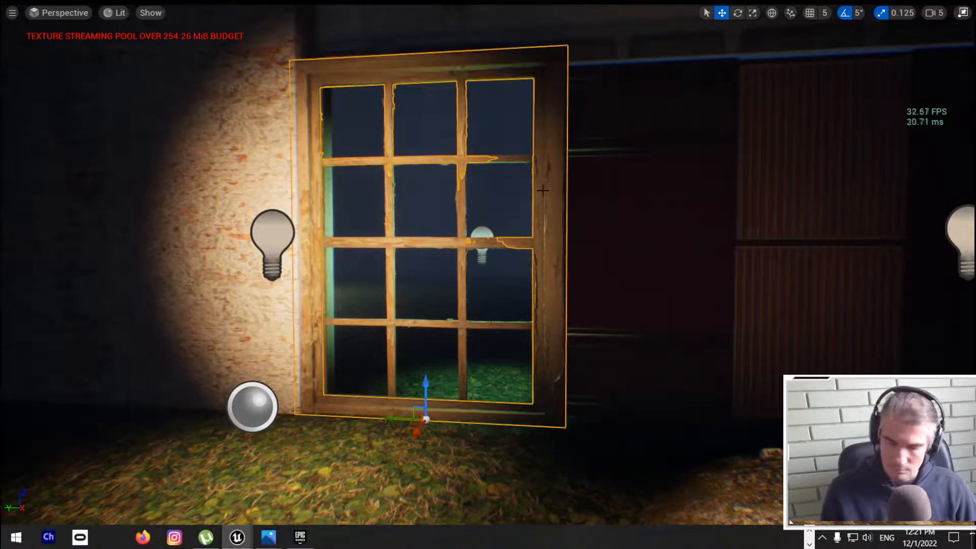
right_drag(524, 231, 457, 239)
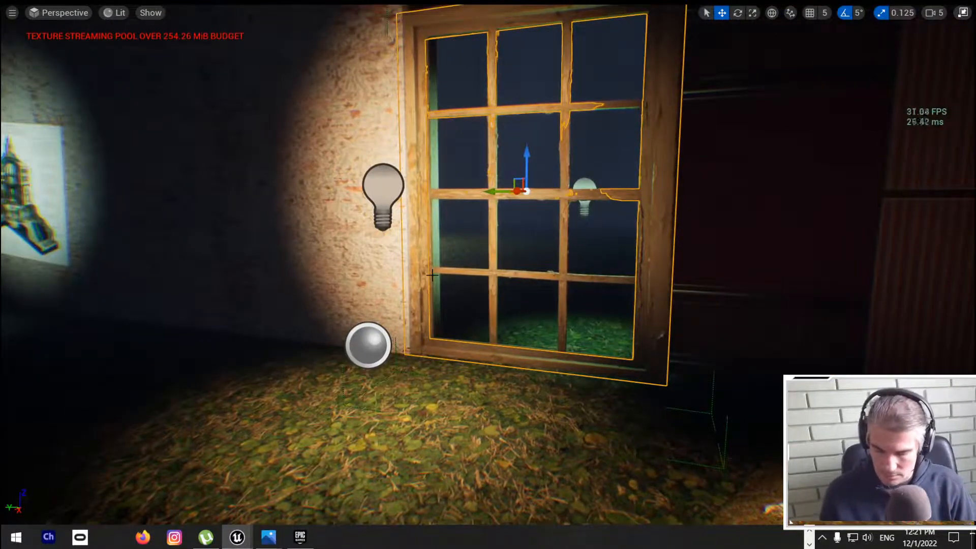
Step: Save the level and play-test it, walking up to the wooden window to check the fitted glass
key(ctrl+s)
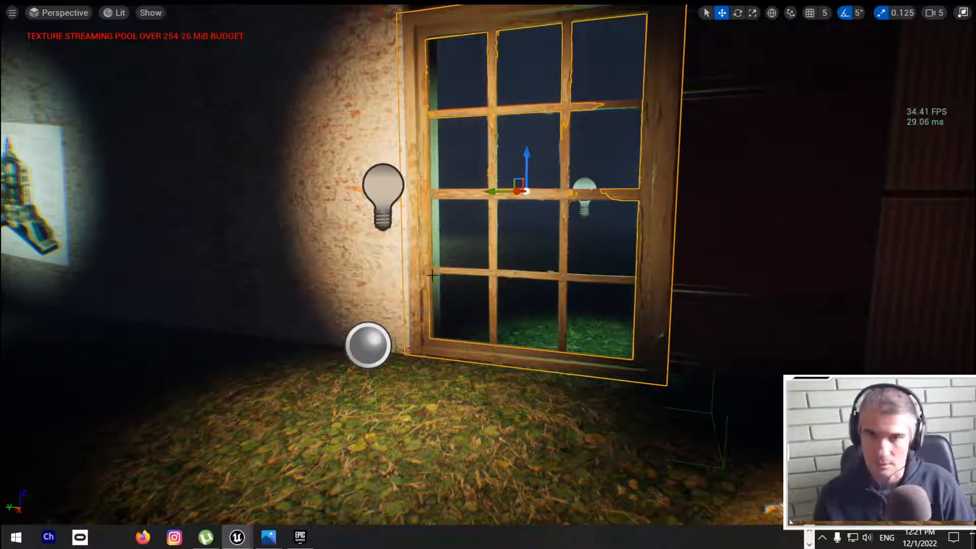
key(alt+p)
click(454, 261)
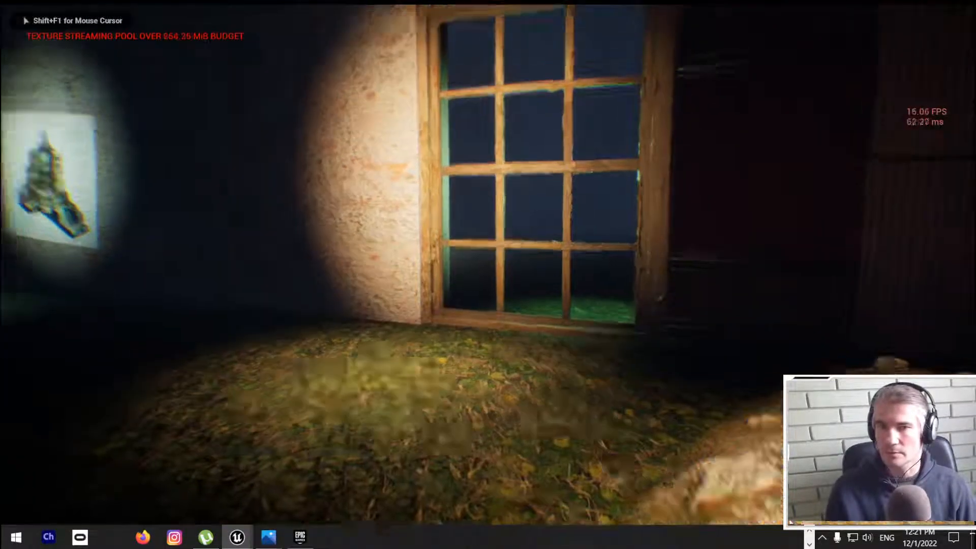
key(w)
Step: Walk past the graveyard sign and along the container wall, inspect the gap beside the window, and end the play-test
key(w)
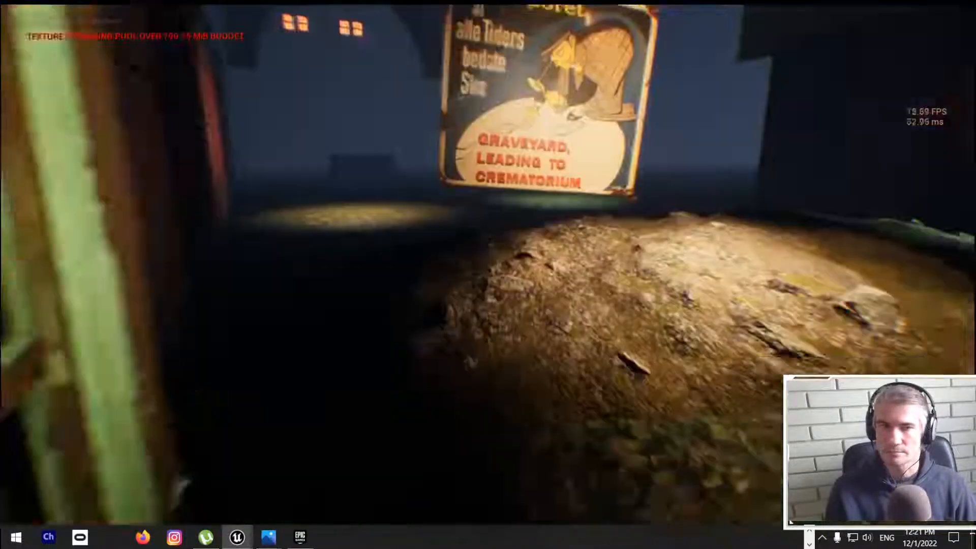
key(w)
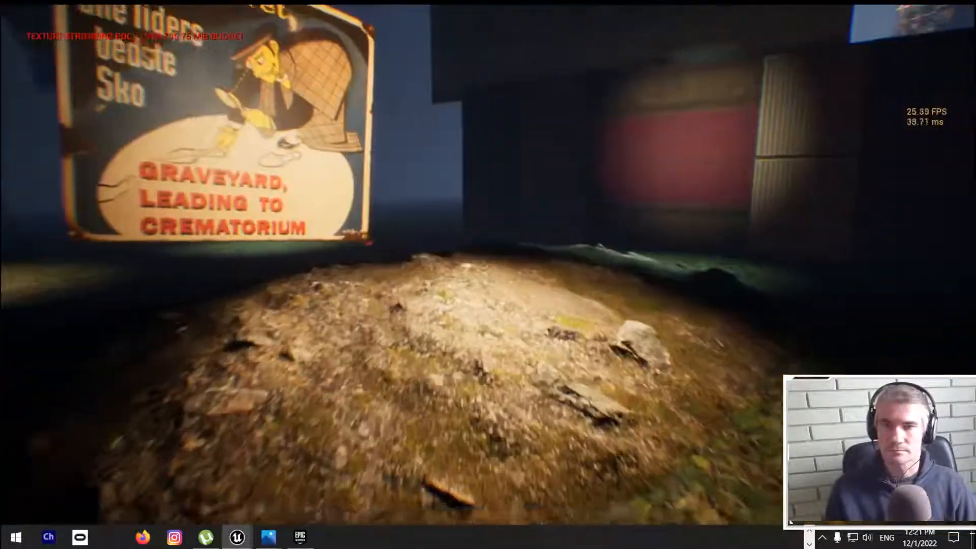
key(w)
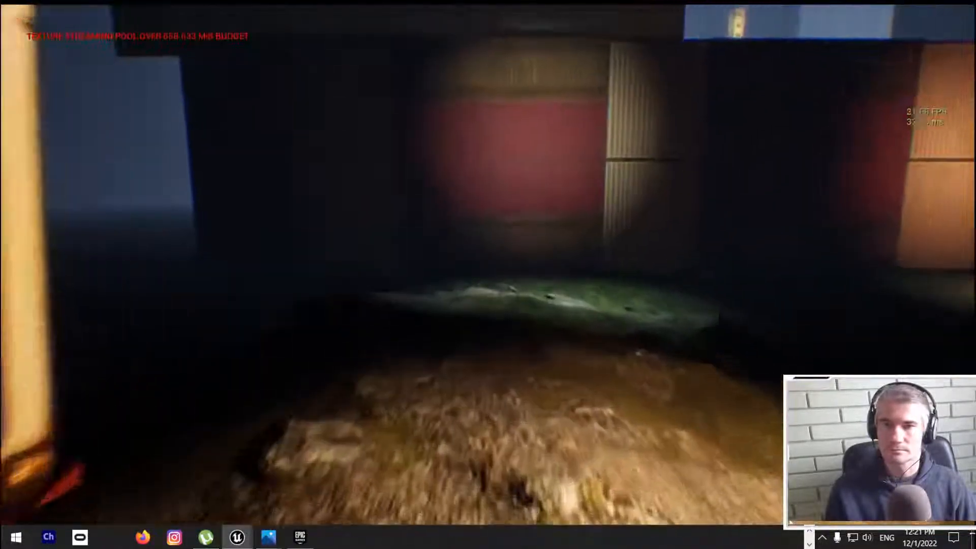
key(w)
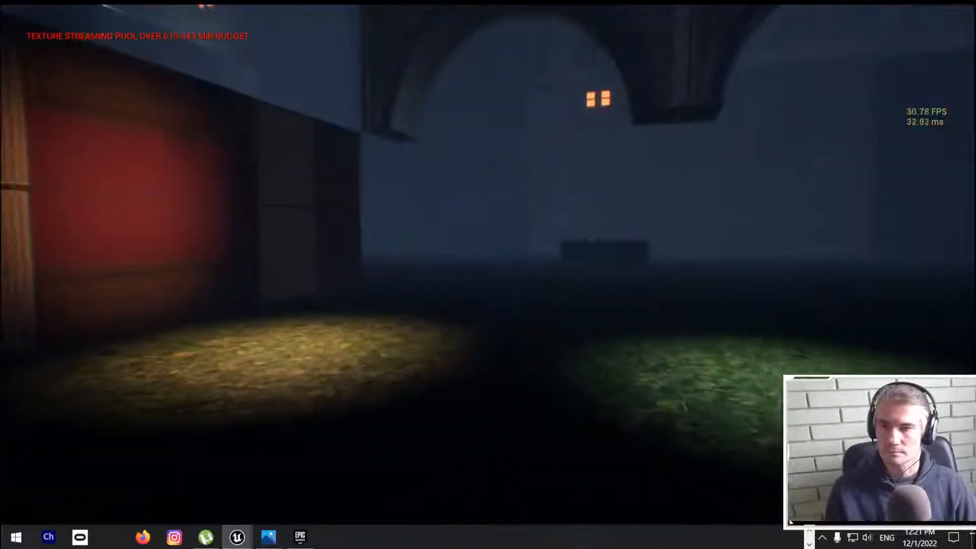
key(w)
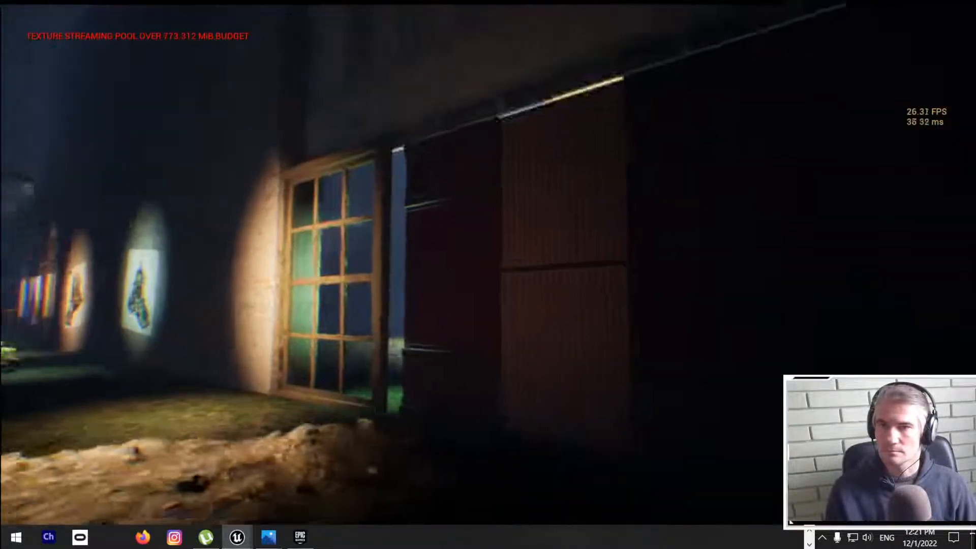
key(a)
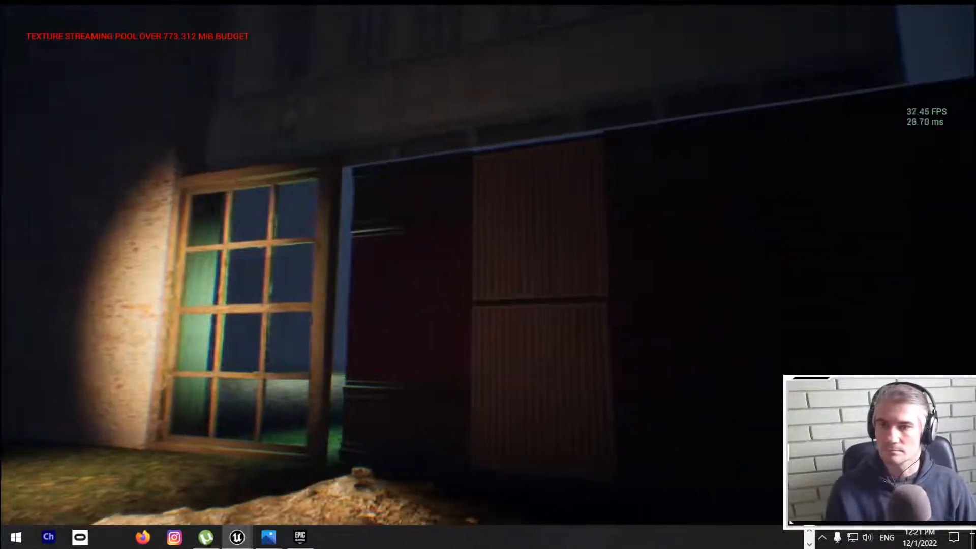
key(d)
key(w)
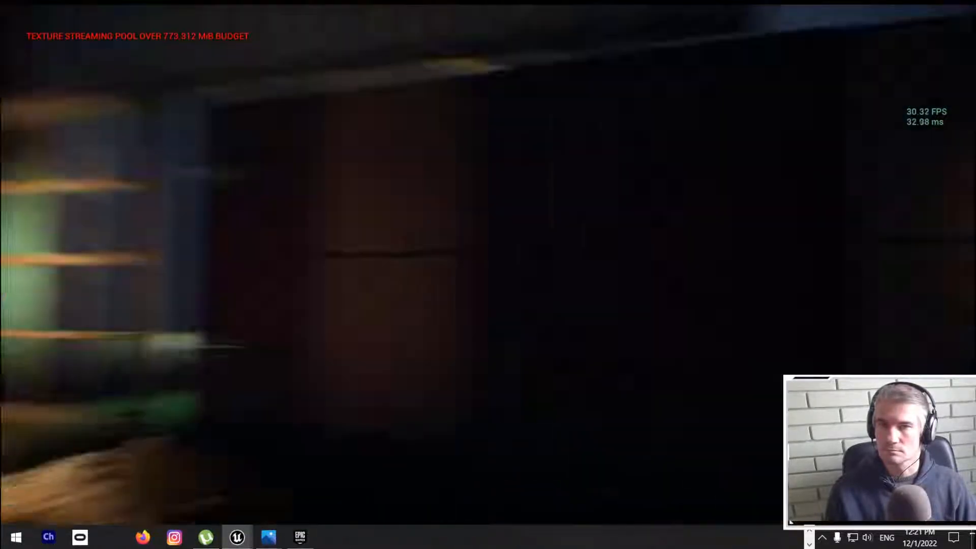
key(Escape)
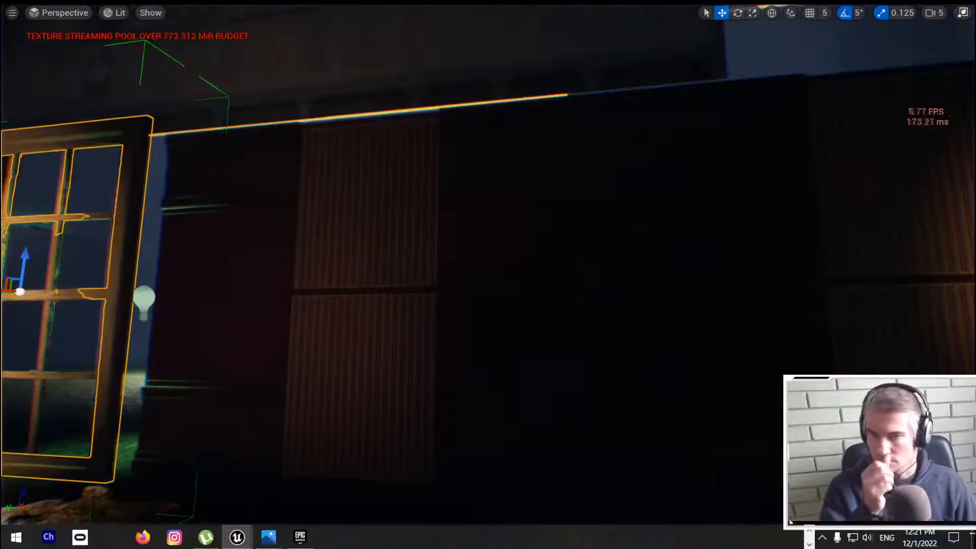
Step: Shift the grouped container wall sideways to close the gap beside the wooden window and scale it slightly taller
click(508, 285)
scroll(508, 285, down, 5)
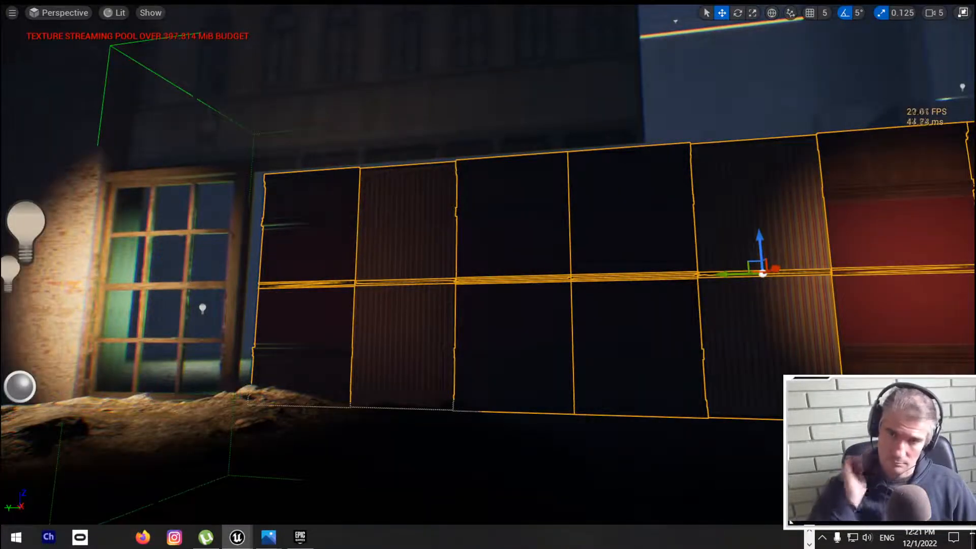
drag(719, 273, 697, 273)
key(e)
key(r)
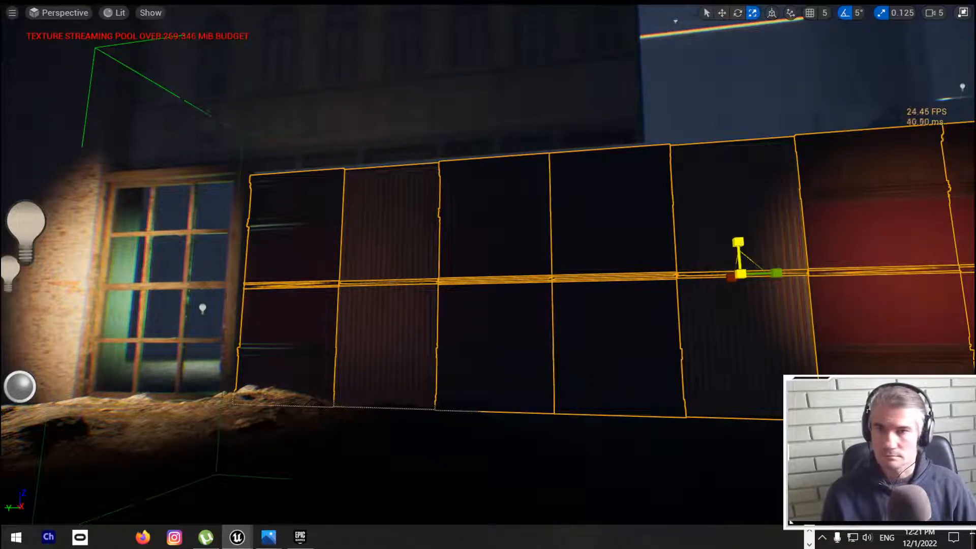
drag(737, 241, 738, 230)
key(Escape)
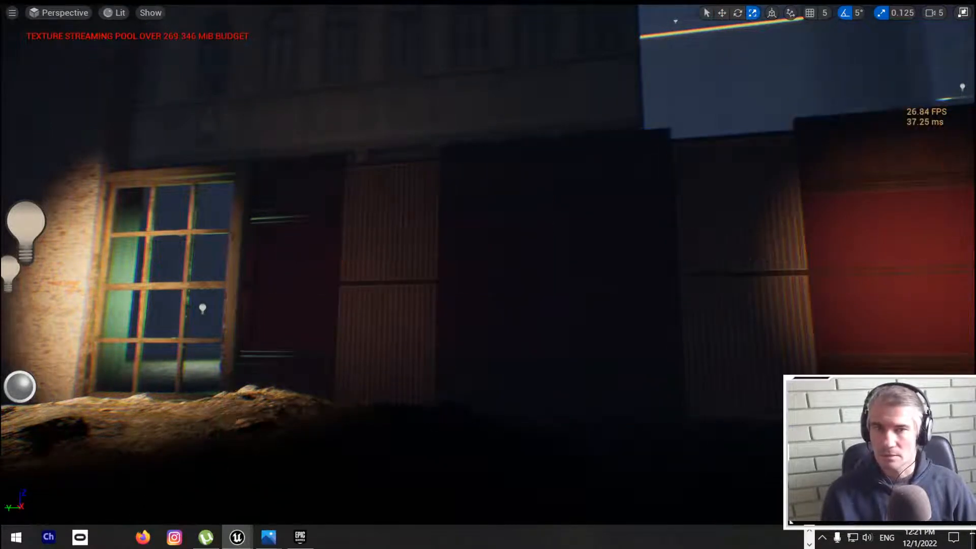
Step: Duplicate the stone bridge arch nearest the containers, turn the copy perpendicular to the bridge, and place it along the container wall
mouse_move(578, 280)
right_down()
mouse_move(630, 281)
mouse_move(397, 280)
mouse_move(351, 305)
mouse_move(351, 292)
mouse_move(373, 282)
mouse_move(380, 195)
mouse_move(487, 239)
mouse_move(619, 252)
mouse_move(660, 274)
mouse_move(472, 274)
mouse_move(517, 264)
right_up()
key(w)
key(s)
key(w)
key(w)
key(w)
key(s)
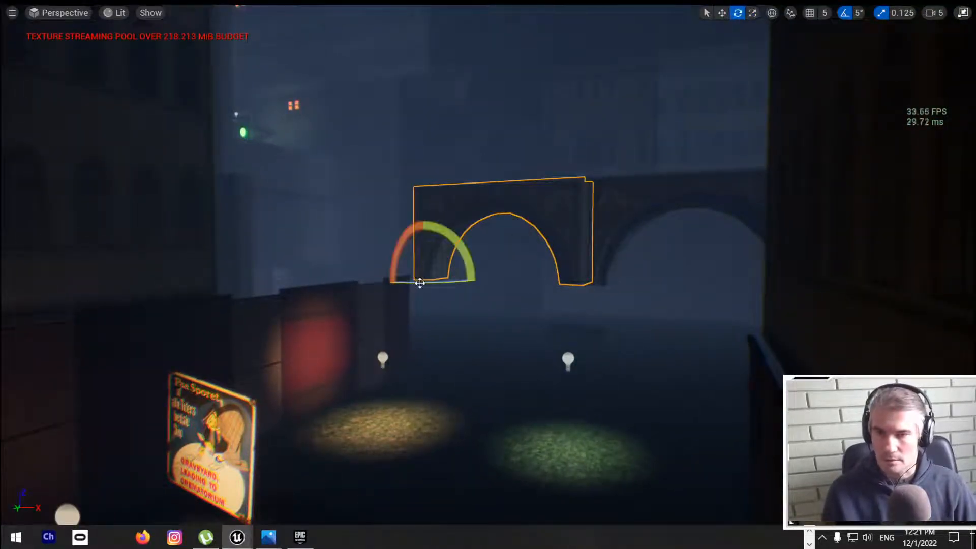
drag(420, 283, 460, 279)
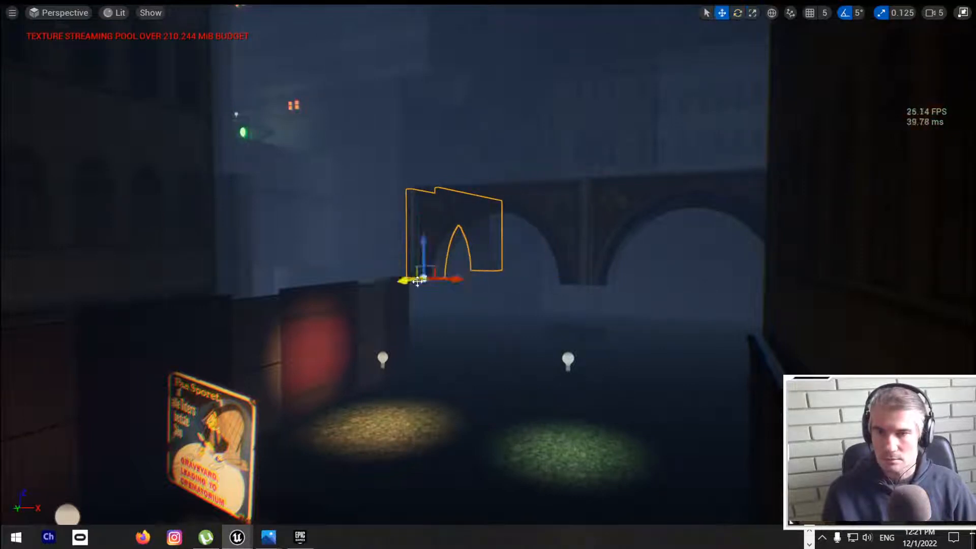
drag(399, 277, 139, 282)
mouse_move(243, 307)
mouse_down()
mouse_move(189, 304)
mouse_move(247, 294)
mouse_move(216, 284)
mouse_move(246, 290)
mouse_up()
key(Escape)
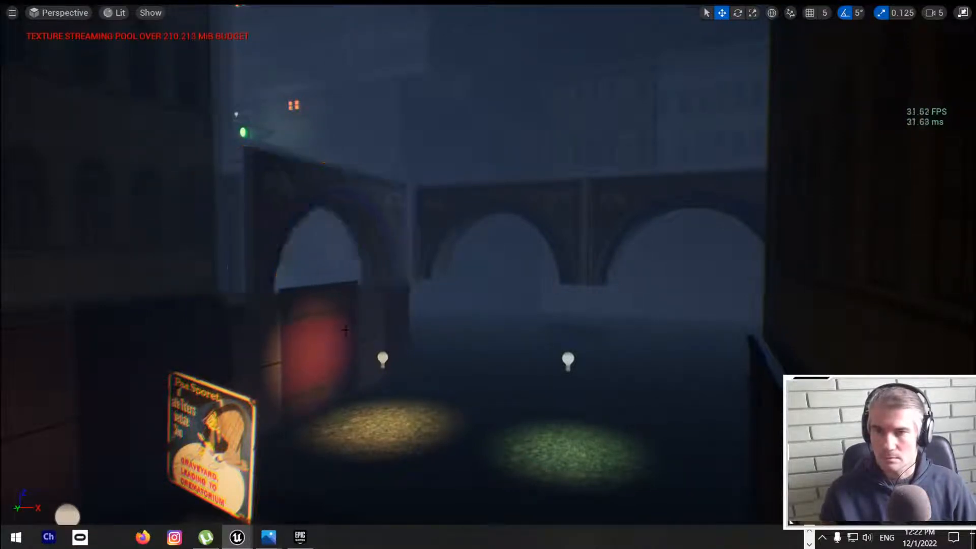
Step: Move the turned arch sideways, away from the street, so it stands behind the container wall
mouse_move(246, 289)
right_down()
mouse_move(254, 346)
mouse_move(264, 315)
mouse_move(237, 305)
right_up()
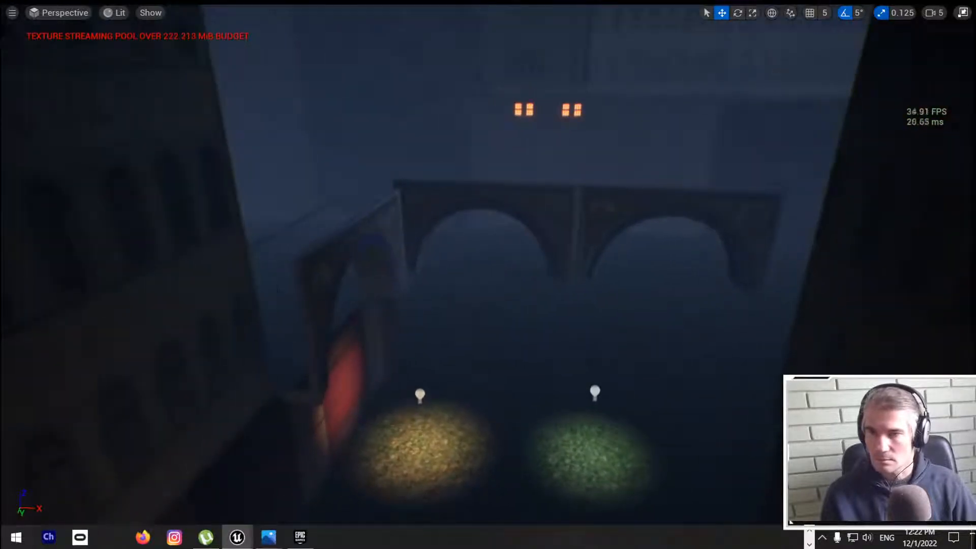
click(320, 331)
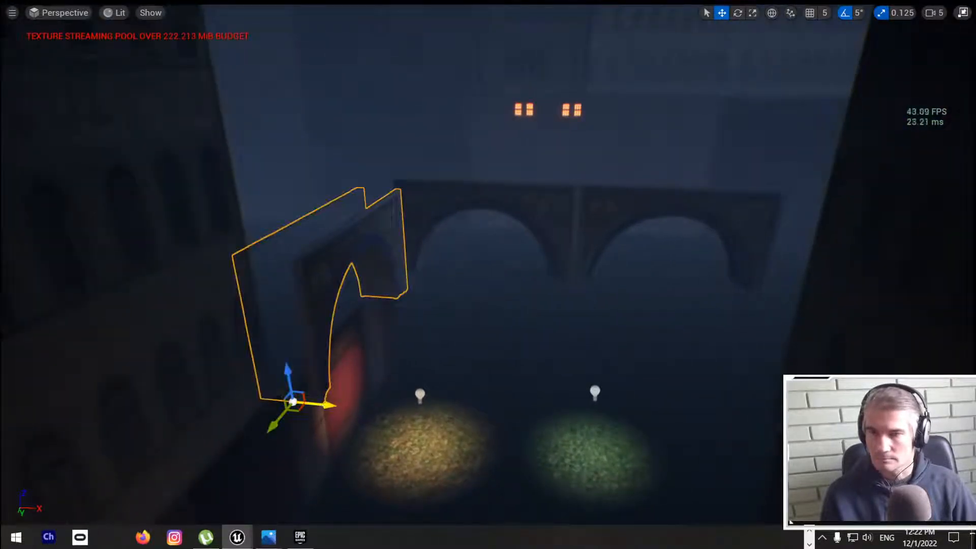
drag(319, 403, 275, 393)
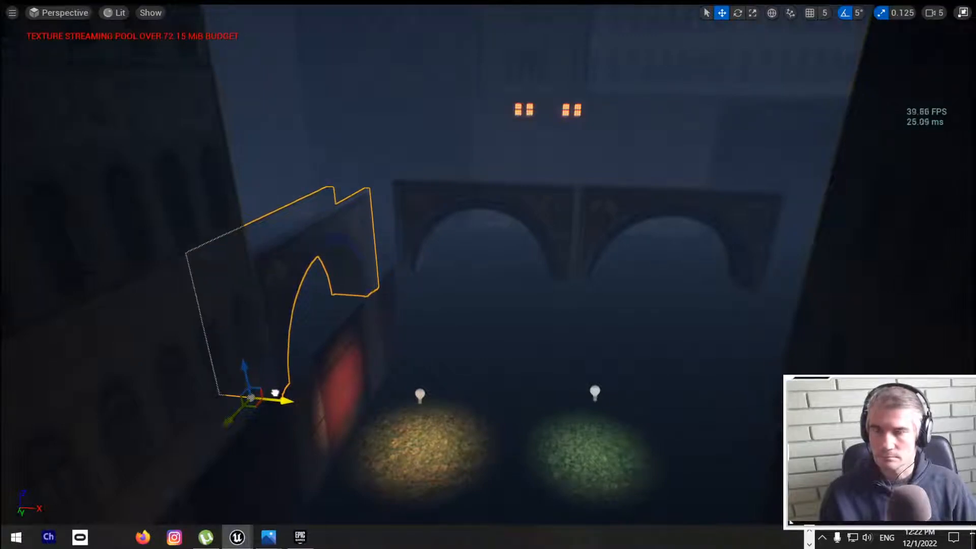
key(Escape)
Step: Select the far stone bridge's arch nearest the container wall
right_drag(275, 393, 303, 379)
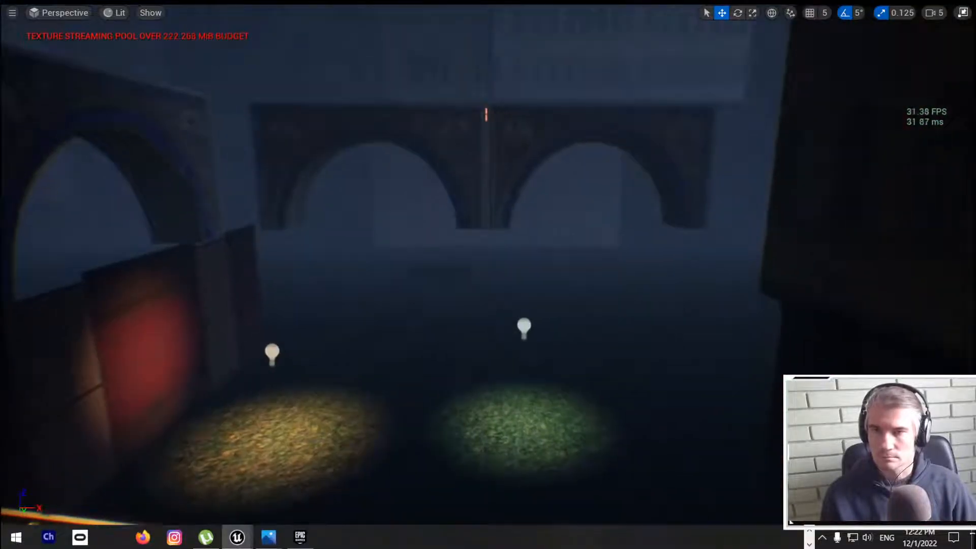
click(464, 127)
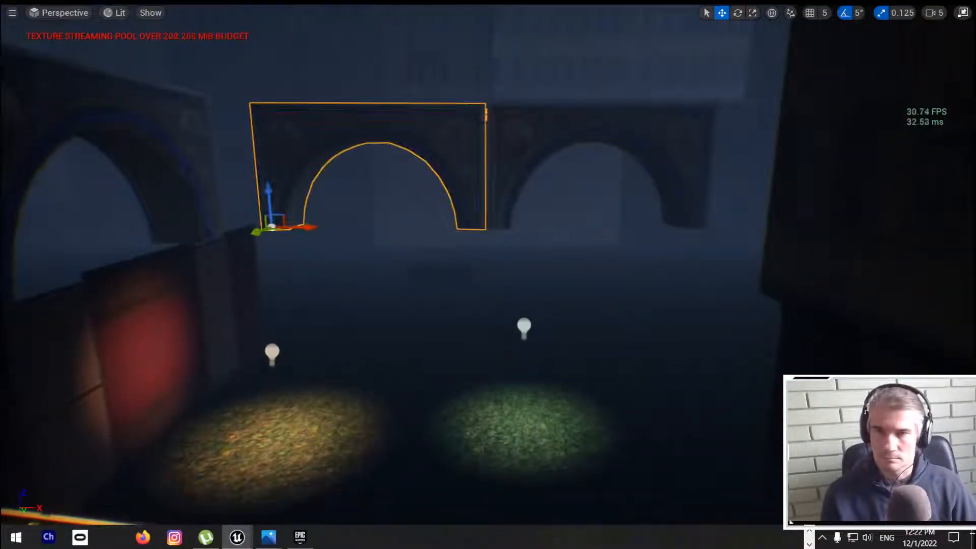
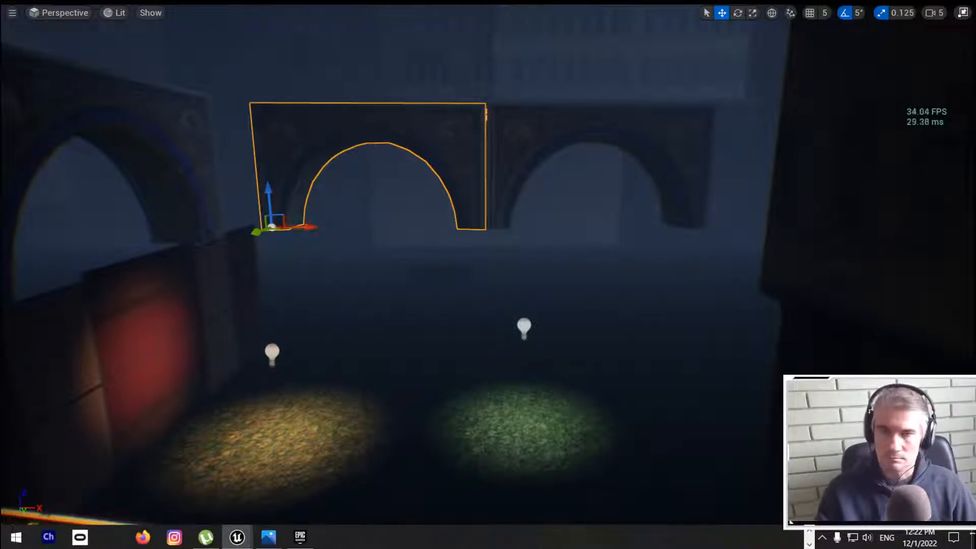
Step: Move the second background arch along the X axis so it meets the side arch at the corner
click(532, 142)
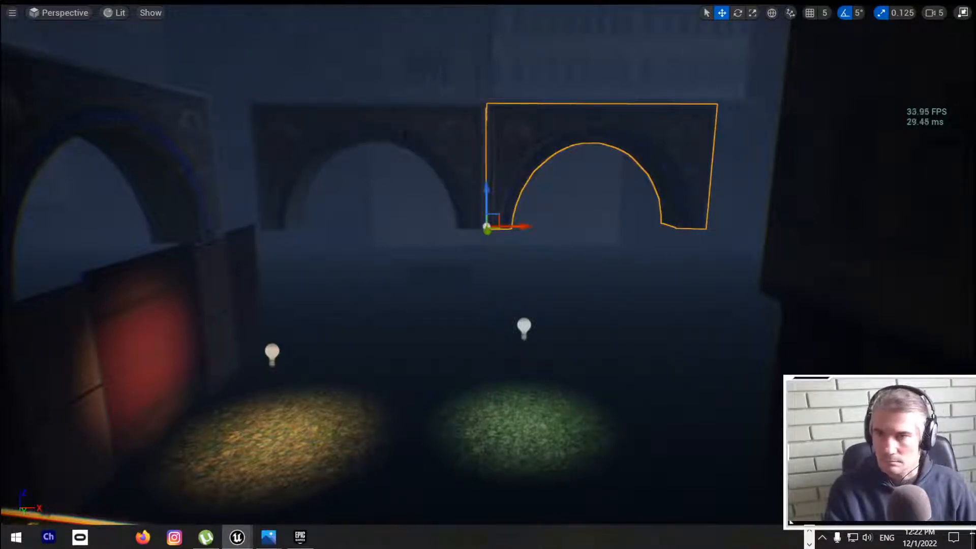
drag(522, 226, 279, 223)
key(e)
key(r)
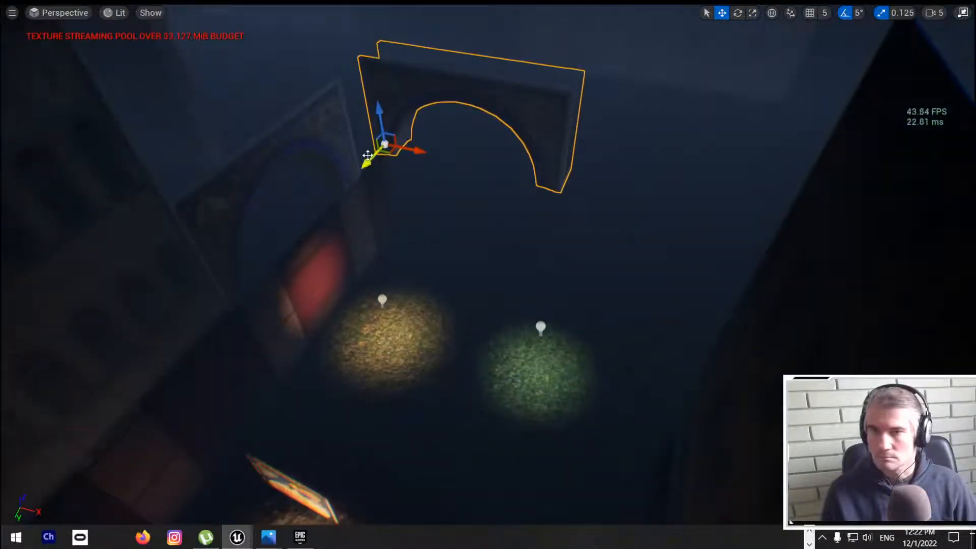
drag(367, 155, 411, 175)
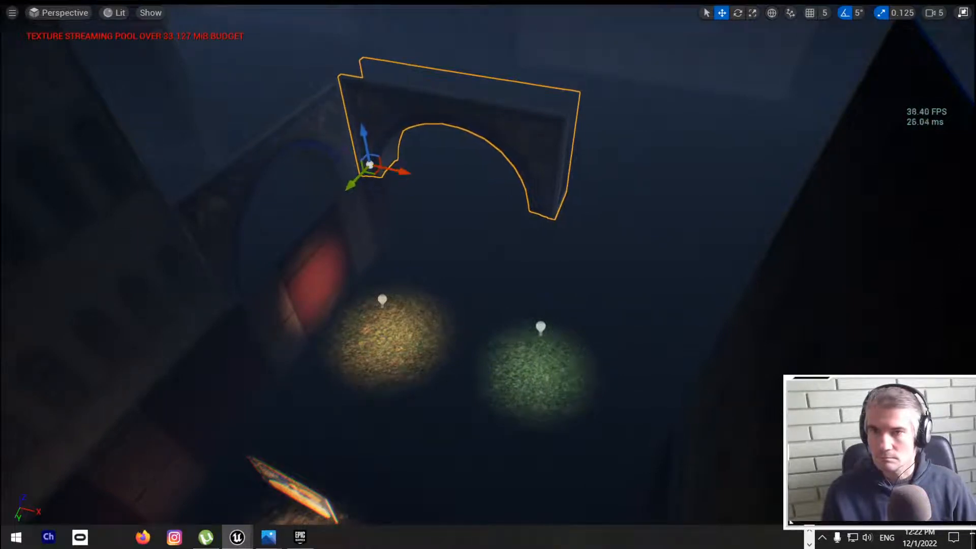
Step: Duplicate the background arch together with the adjoining side arch and rotate the copied pair for the opposite corner
ctrl+click(304, 133)
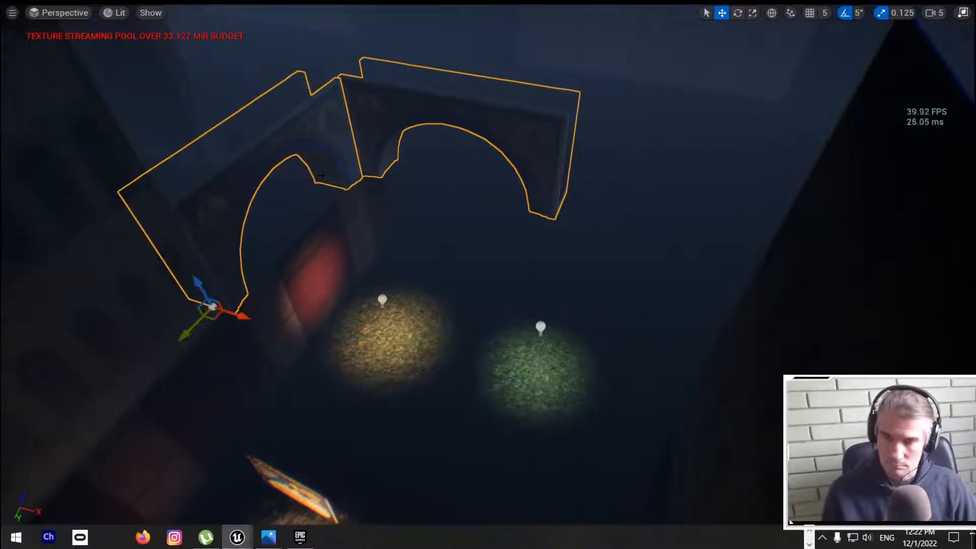
drag(240, 315, 385, 426)
key(e)
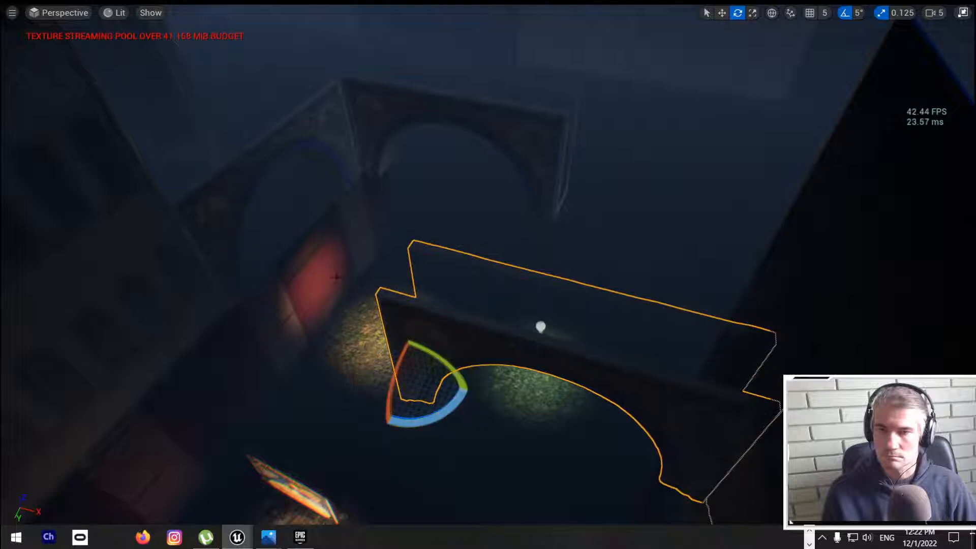
right_drag(385, 425, 473, 473)
key(r)
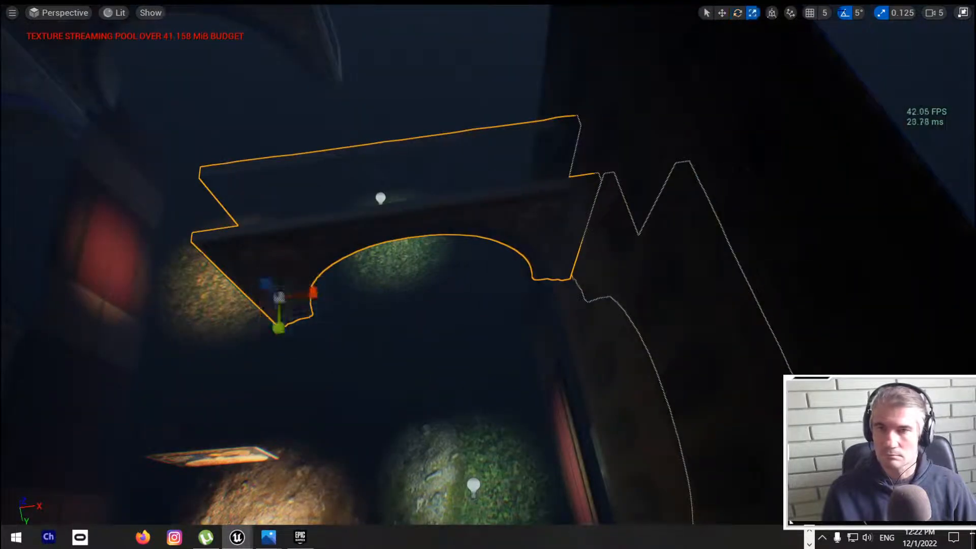
Step: Move the rotated arch pair back beside the original pair and align its X and Y position with the original background arch
click(810, 12)
right_drag(488, 275, 458, 279)
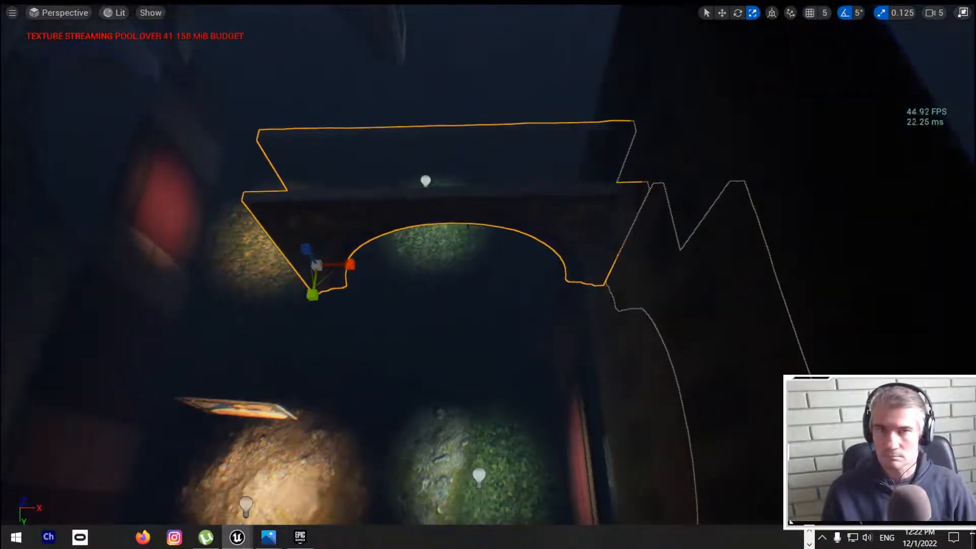
drag(317, 299, 378, 9)
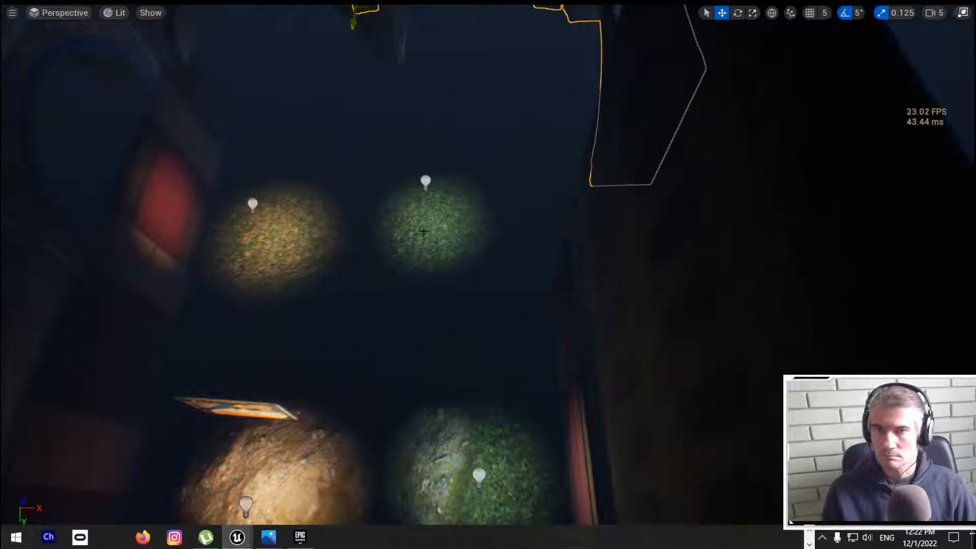
right_drag(423, 231, 501, 247)
key(a)
key(s)
drag(409, 204, 494, 201)
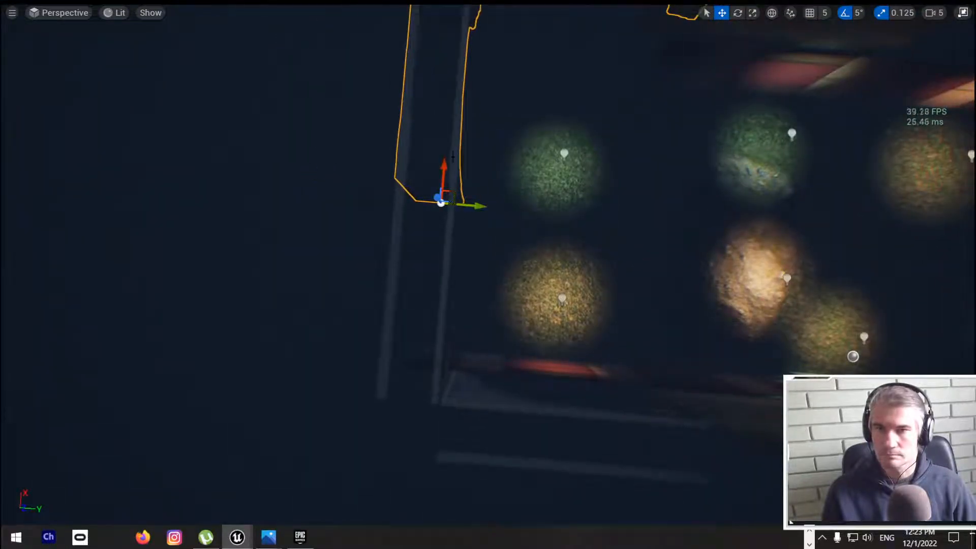
drag(450, 148, 468, 100)
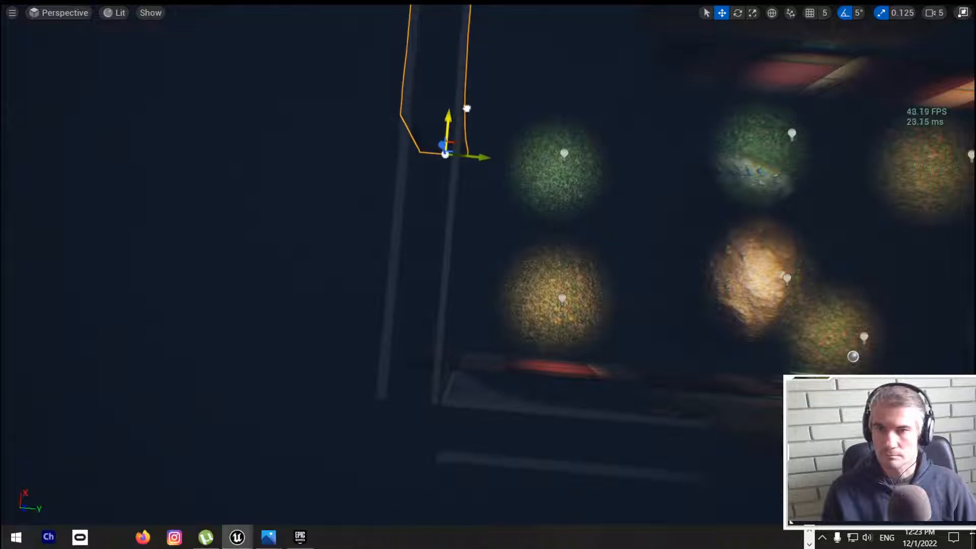
drag(483, 156, 486, 156)
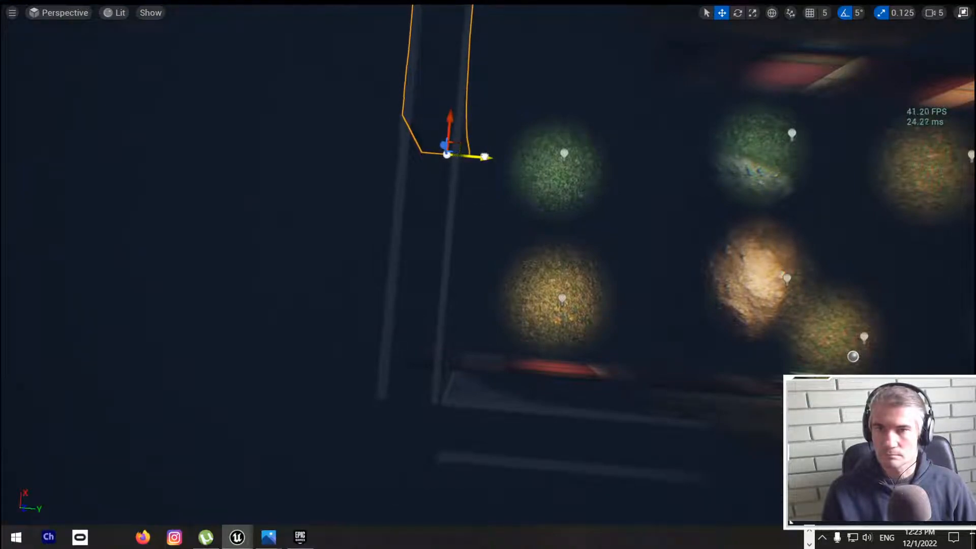
Step: Select both background arches and both side arches and group them
right_drag(486, 157, 341, 97)
ctrl+click(496, 163)
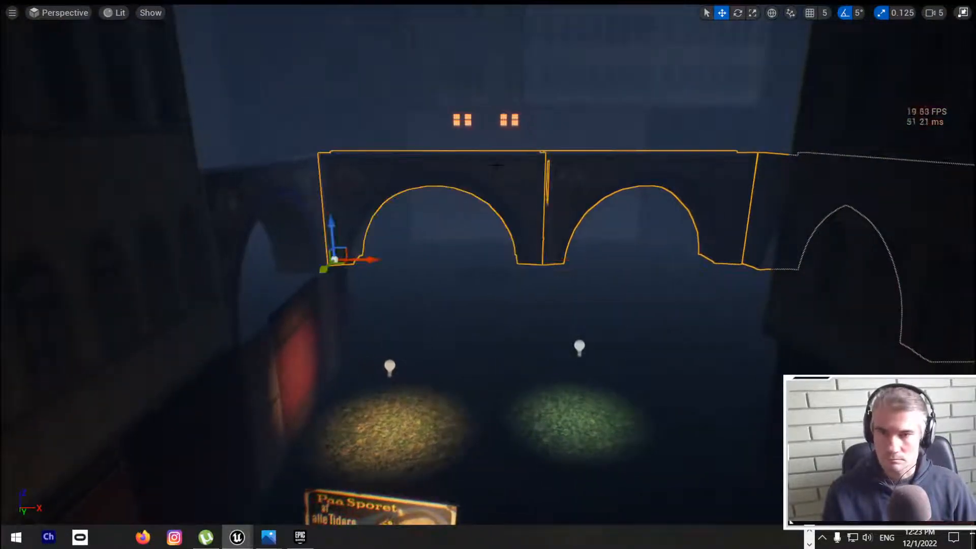
ctrl+click(295, 178)
key(ctrl+g)
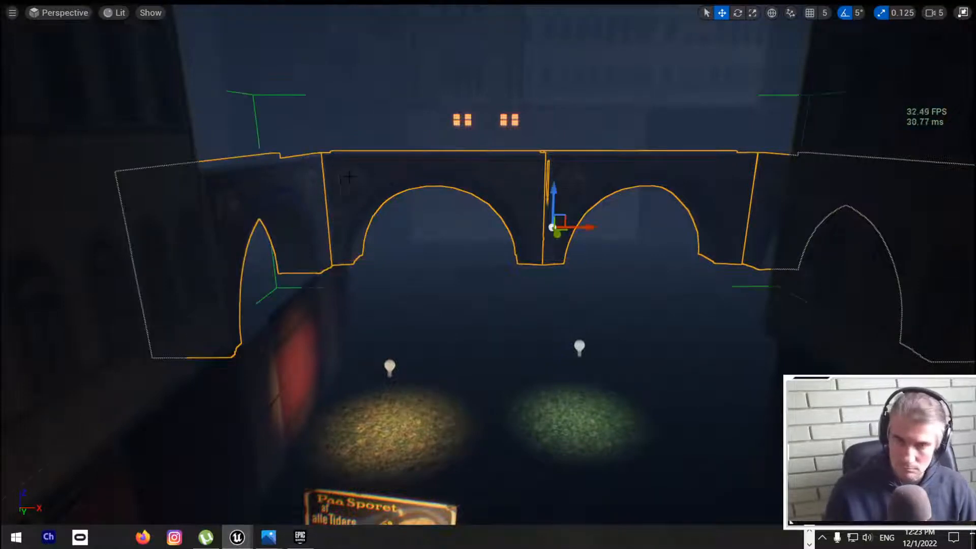
Step: Try to narrow the grouped arches by scaling them along the X axis
key(r)
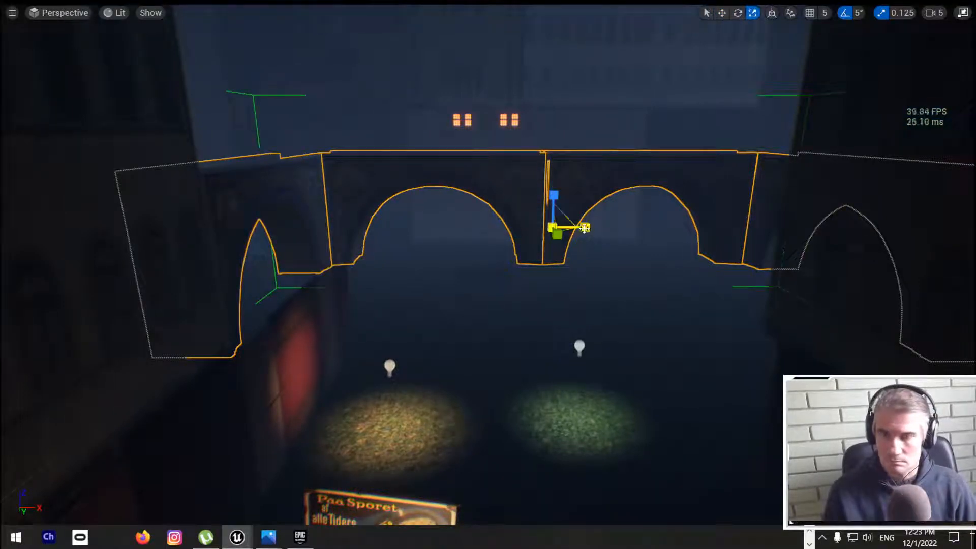
drag(584, 227, 573, 227)
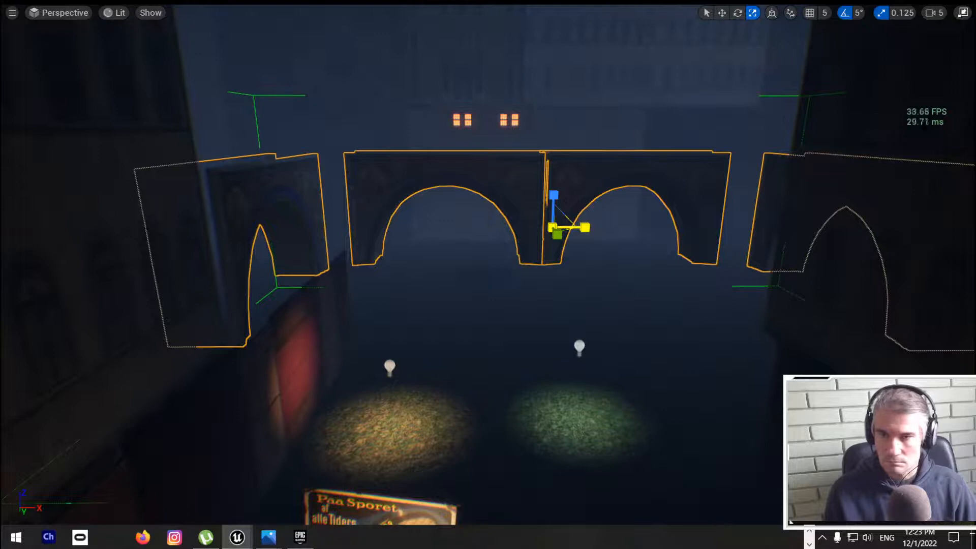
drag(585, 227, 600, 256)
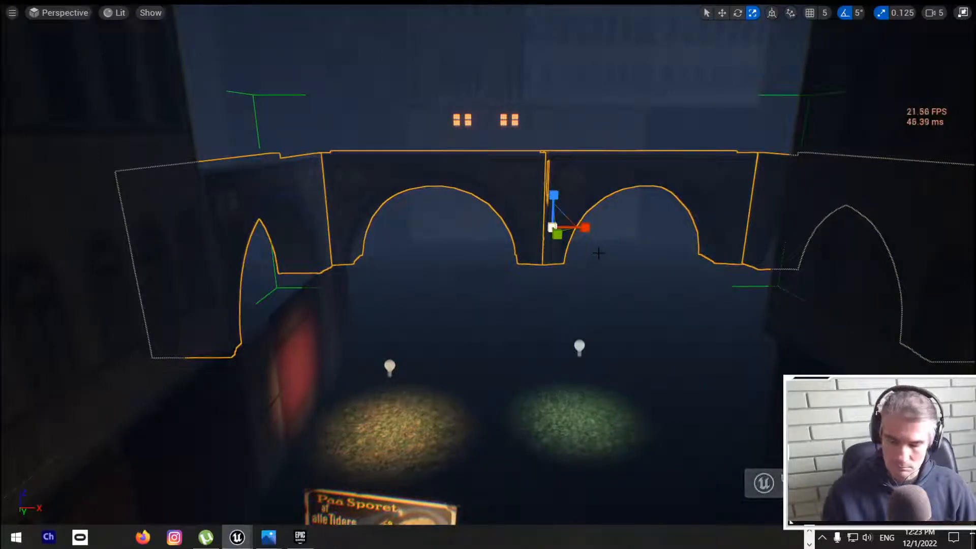
drag(580, 229, 565, 228)
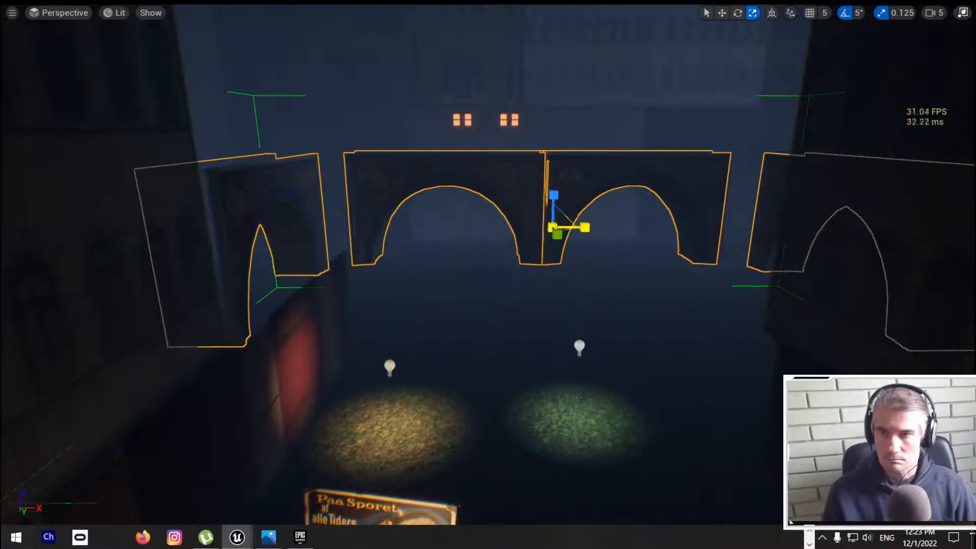
key(ctrl+z)
Step: Shift the arch group along the X axis toward the red-lit wall
right_drag(572, 233, 584, 266)
key(s)
mouse_move(484, 233)
mouse_down()
mouse_move(430, 236)
mouse_move(477, 242)
mouse_up()
right_drag(502, 299, 458, 285)
key(w)
key(w)
key(w)
scroll(483, 143, down, 3)
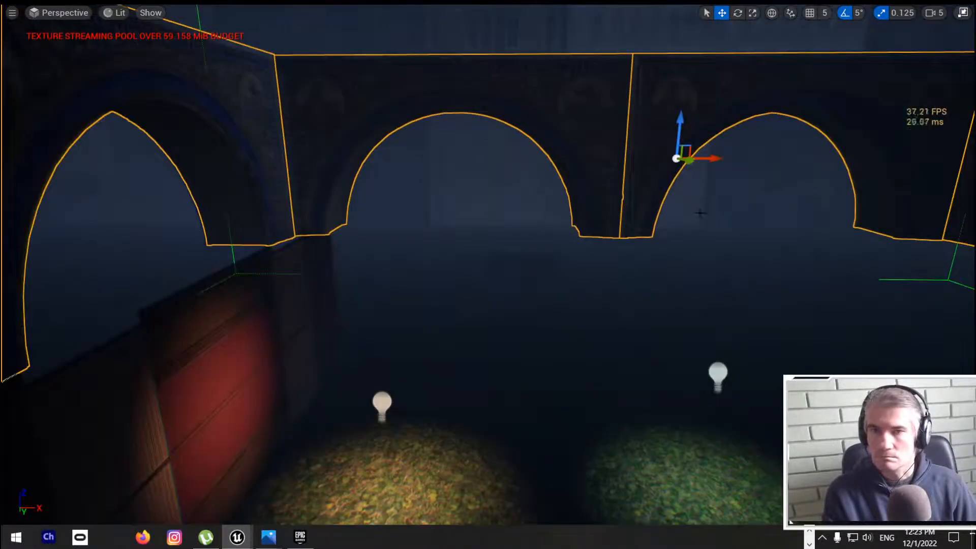
drag(711, 158, 681, 162)
Step: Move the opposite row of wall panels along the Y axis toward the background arches
right_drag(681, 162, 782, 188)
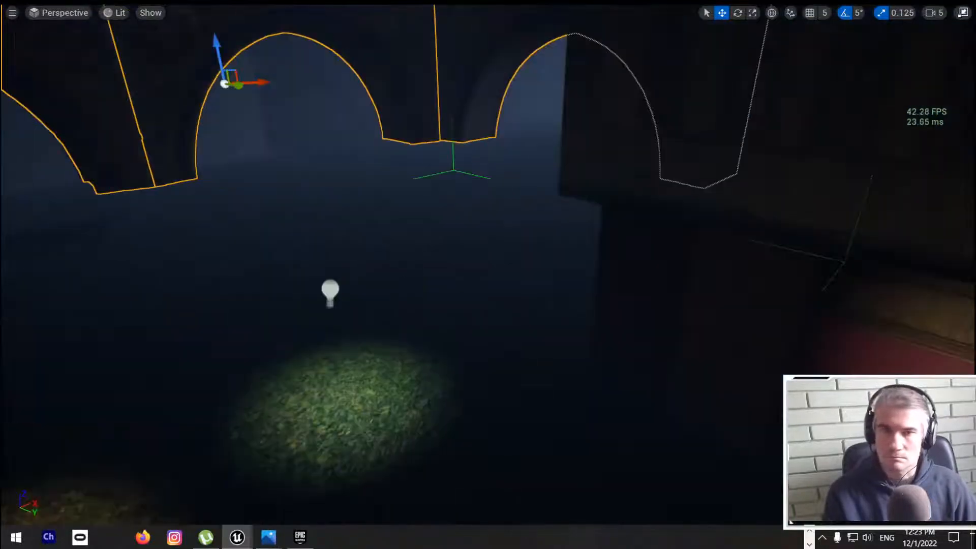
click(670, 322)
right_drag(670, 323, 732, 323)
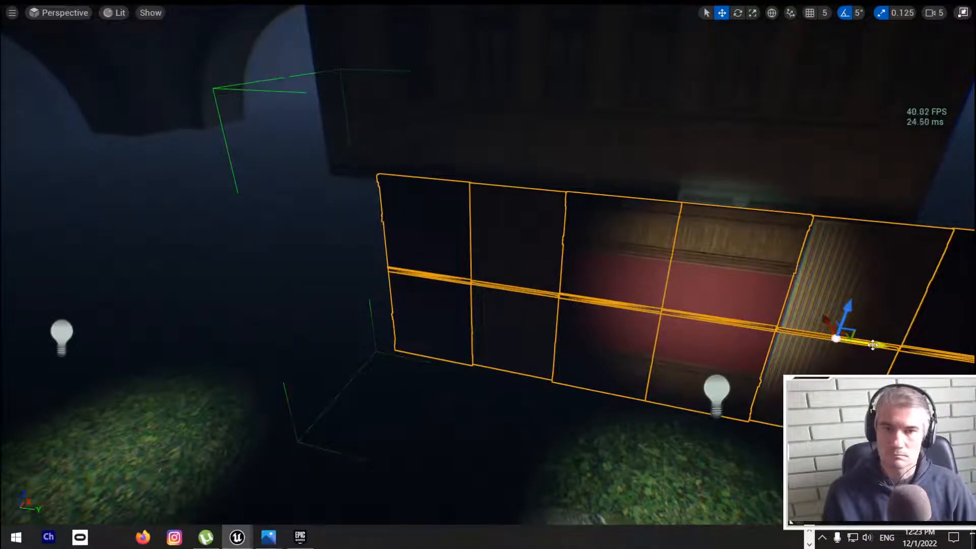
drag(873, 345, 103, 189)
right_drag(103, 189, 51, 201)
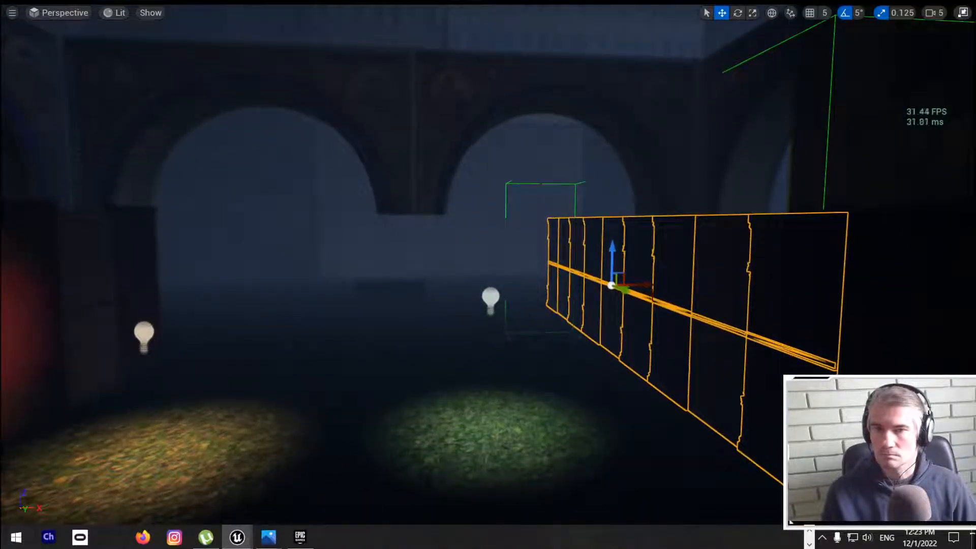
Step: Shift the arch group slightly farther along the X axis to centre it between the two wall rows, then deselect it
click(494, 194)
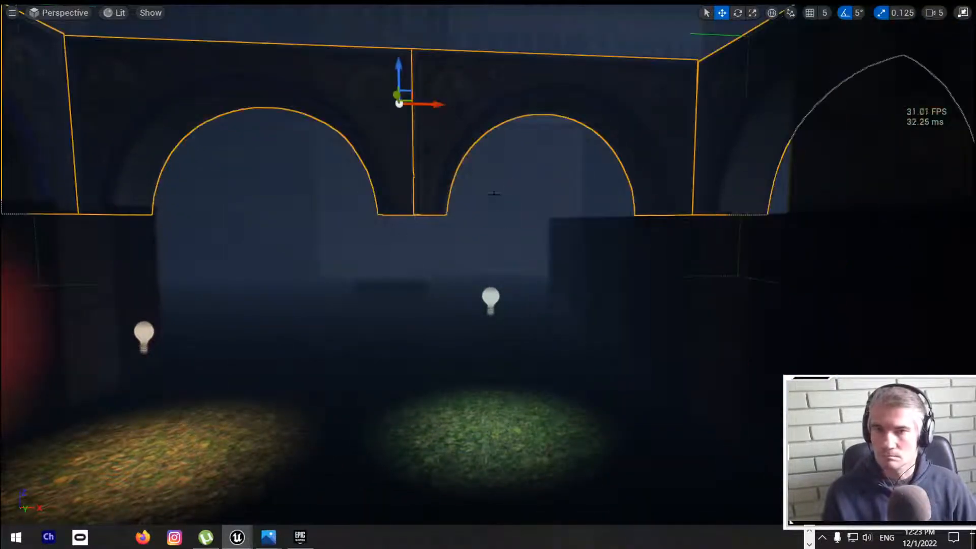
right_drag(494, 194, 472, 184)
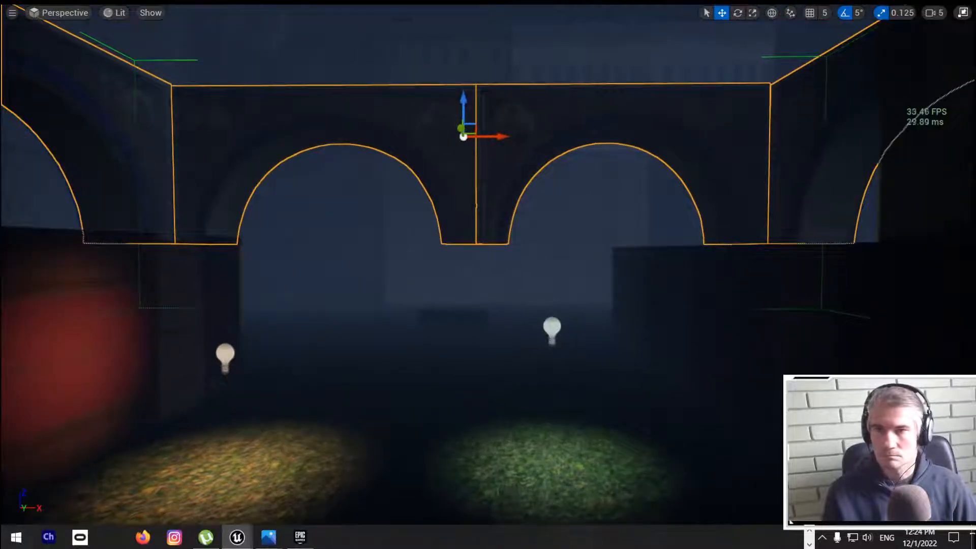
drag(488, 137, 472, 136)
click(493, 254)
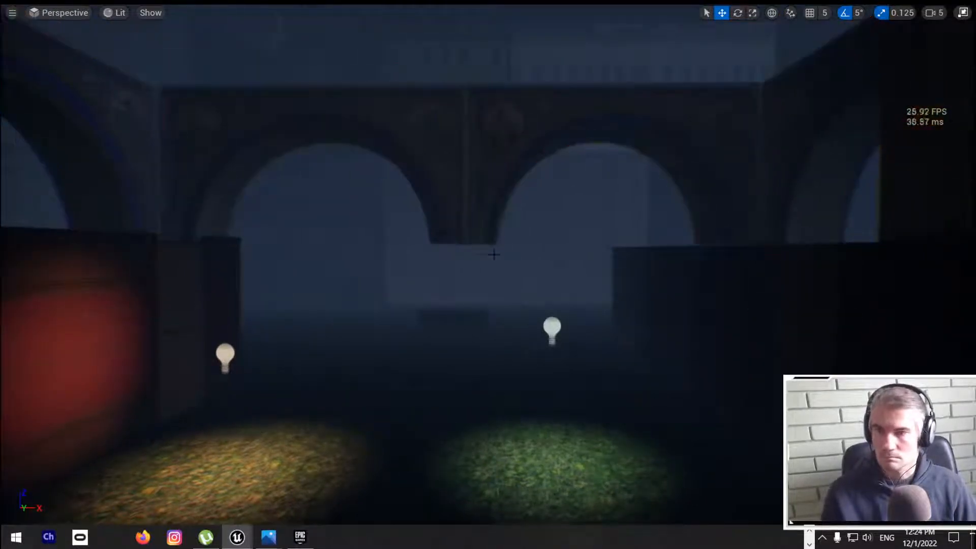
Step: Stretch the low stone wall piece vertically and move it along the Y axis toward the lit grass patches
right_drag(493, 254, 467, 267)
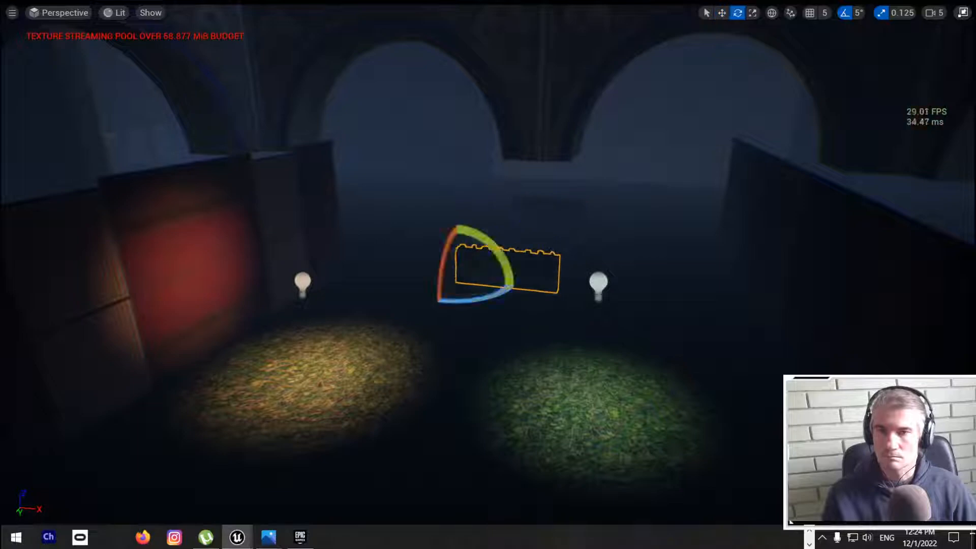
drag(458, 249, 459, 203)
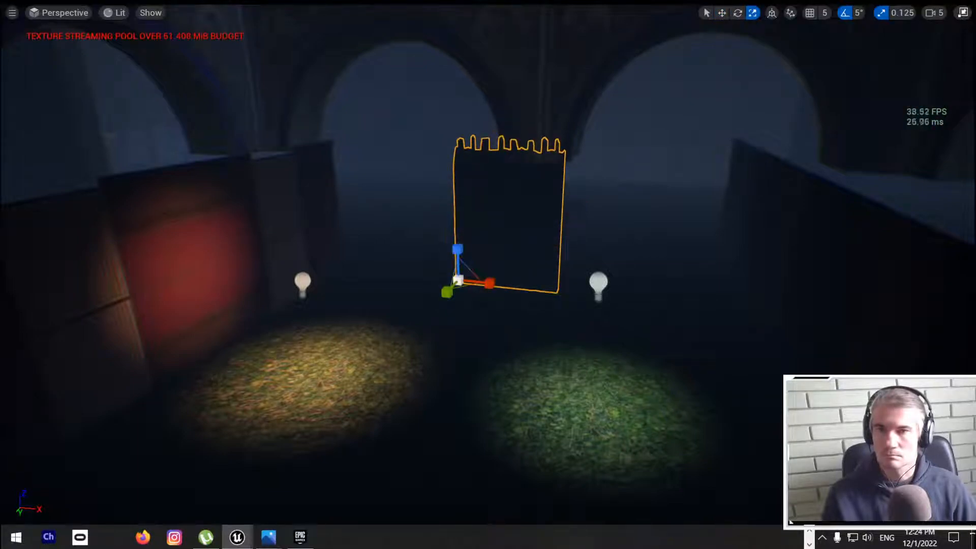
key(w)
right_drag(460, 244, 415, 303)
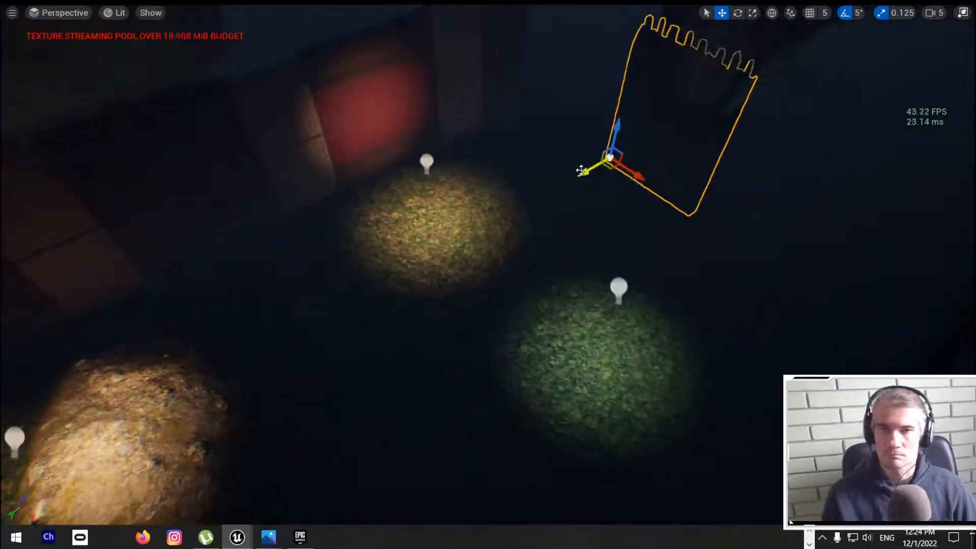
drag(581, 169, 528, 196)
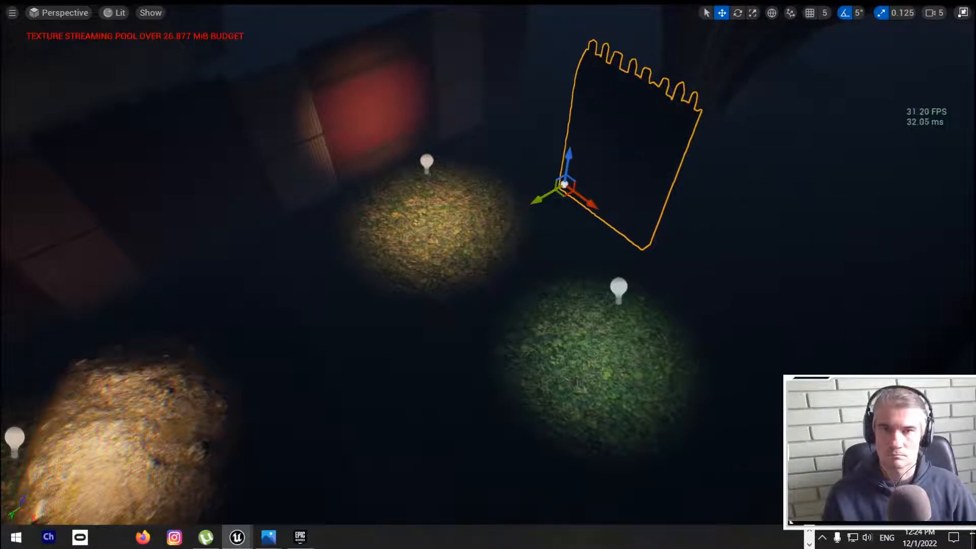
right_drag(534, 201, 565, 192)
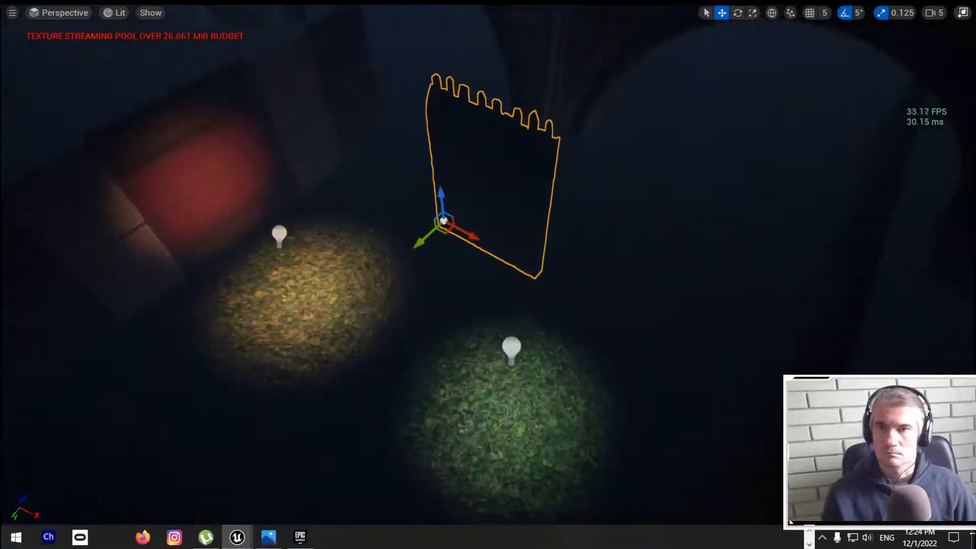
Step: Thicken the stone wall piece along the Y axis and shift it along the X axis
key(r)
drag(426, 233, 414, 248)
drag(471, 235, 519, 242)
Step: Rotate the stone wall piece about its vertical axis
drag(446, 251, 445, 227)
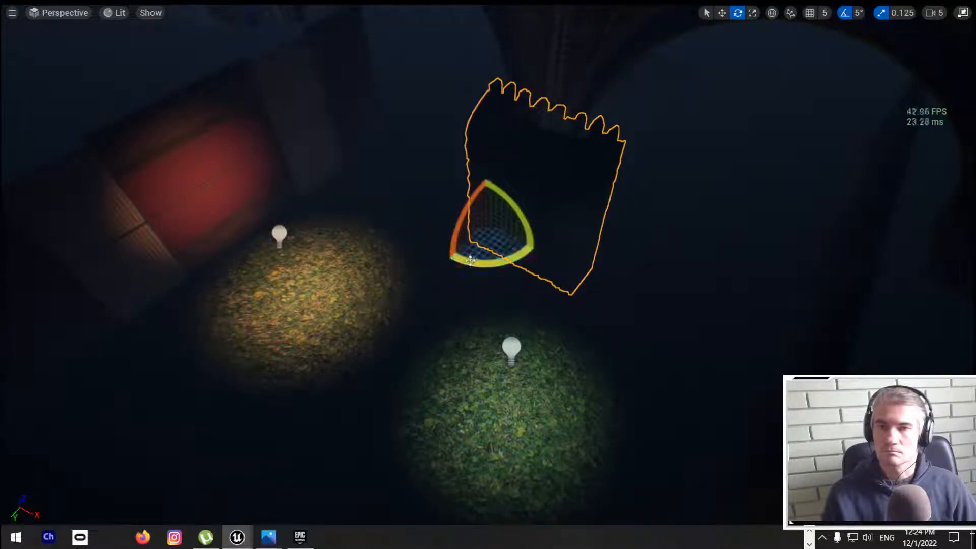
mouse_move(470, 260)
mouse_down()
mouse_move(503, 265)
mouse_move(537, 250)
mouse_move(478, 260)
mouse_up()
right_drag(480, 261, 516, 254)
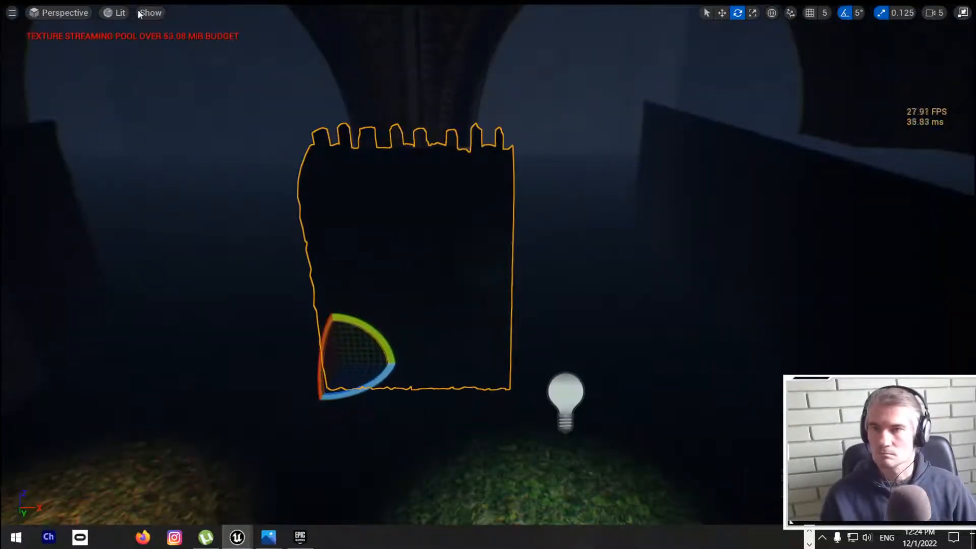
Step: Rotate the light above the green grass patch so its beam falls on the stone wall and the arch pillar behind it
click(564, 388)
right_drag(564, 388, 633, 486)
key(s)
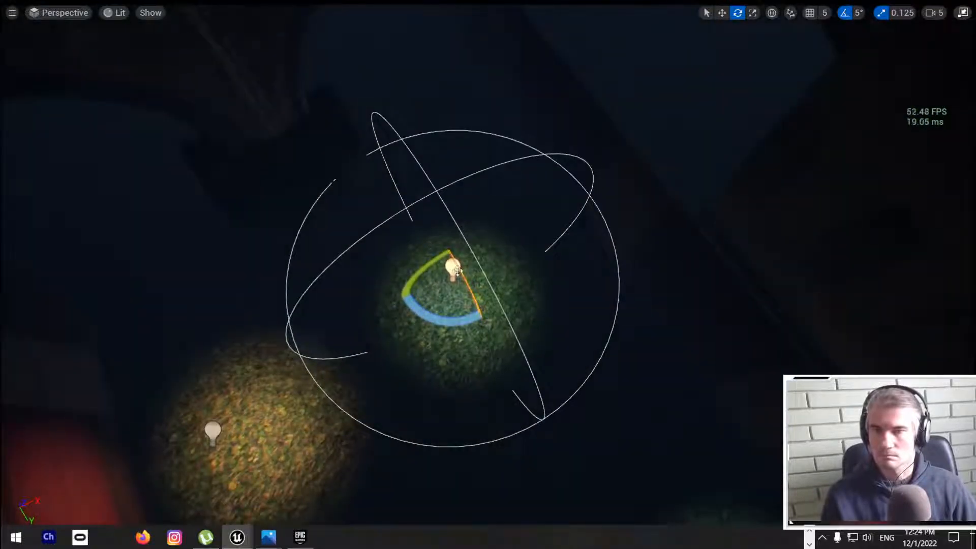
drag(455, 271, 475, 257)
drag(468, 296, 461, 244)
right_drag(462, 245, 391, 76)
key(w)
scroll(461, 222, down, 9)
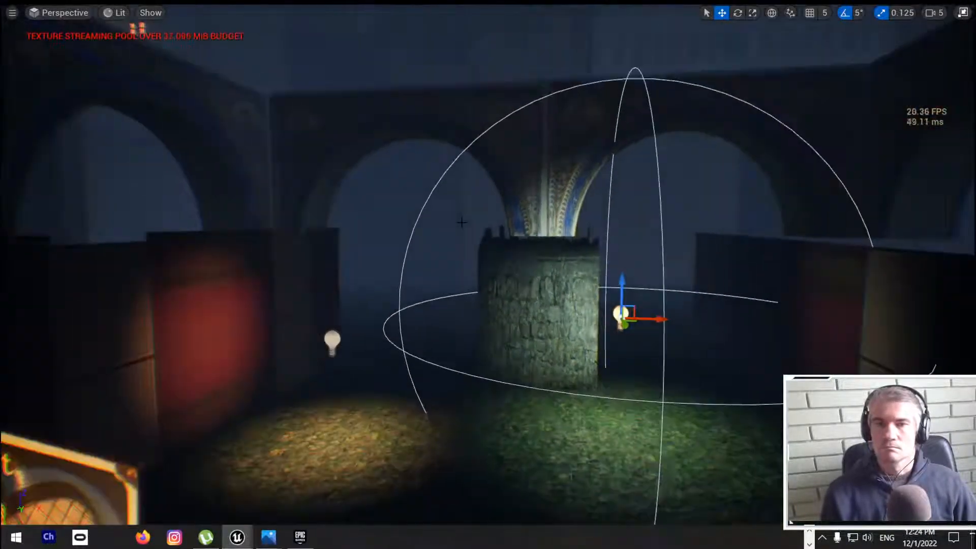
click(468, 268)
scroll(469, 268, down, 8)
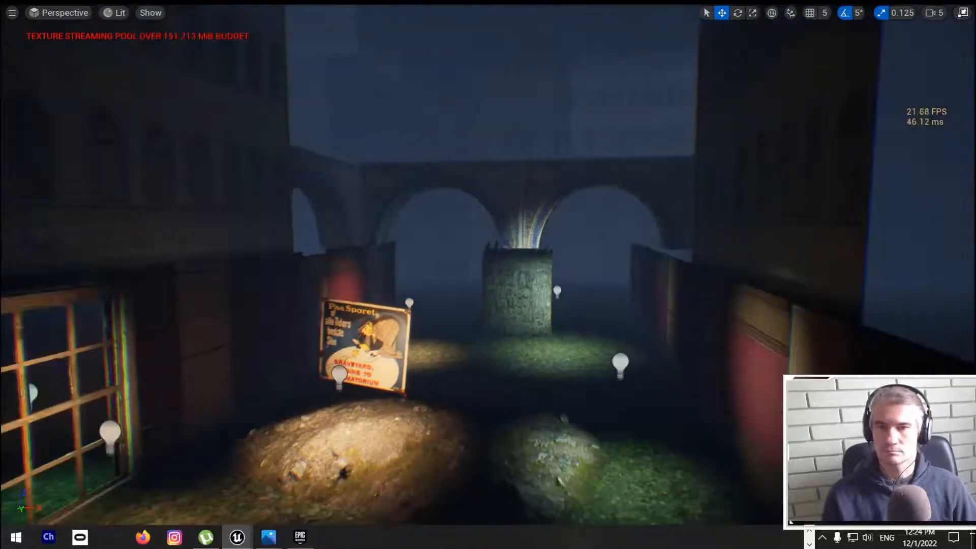
middle_drag(469, 268, 454, 339)
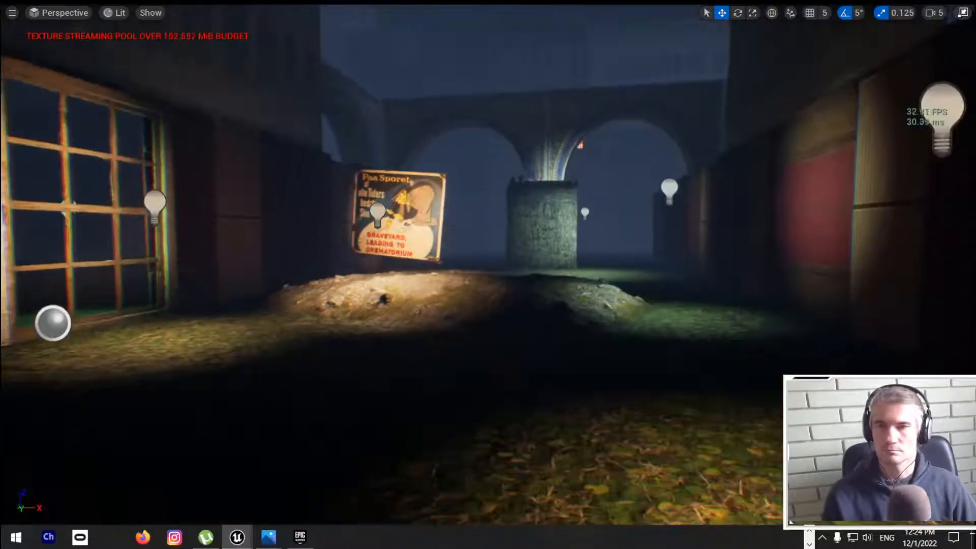
Step: Move the graveyard sign from behind the lit dirt mound to the front of the stone wall under the arch pillar, and save the map
right_drag(515, 239, 523, 254)
middle_drag(516, 239, 510, 205)
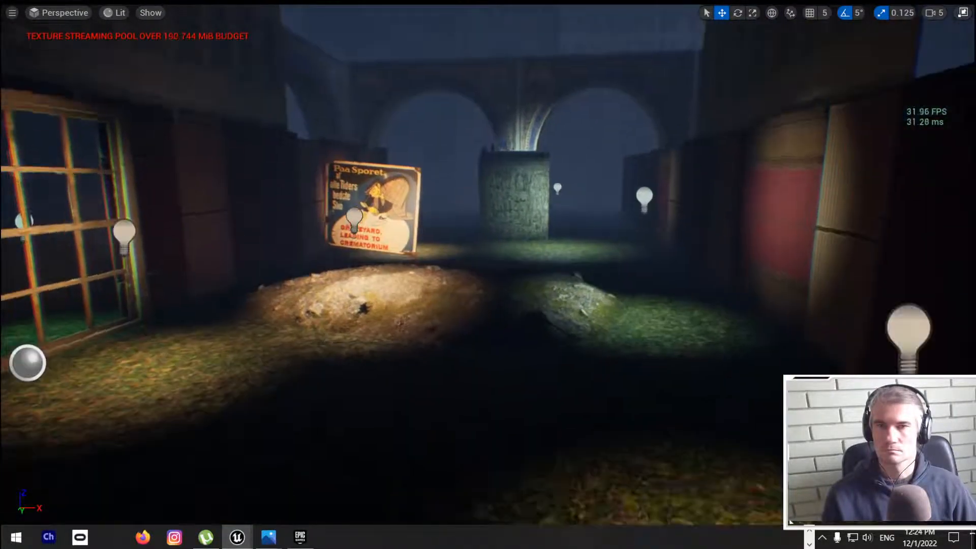
right_drag(515, 238, 477, 249)
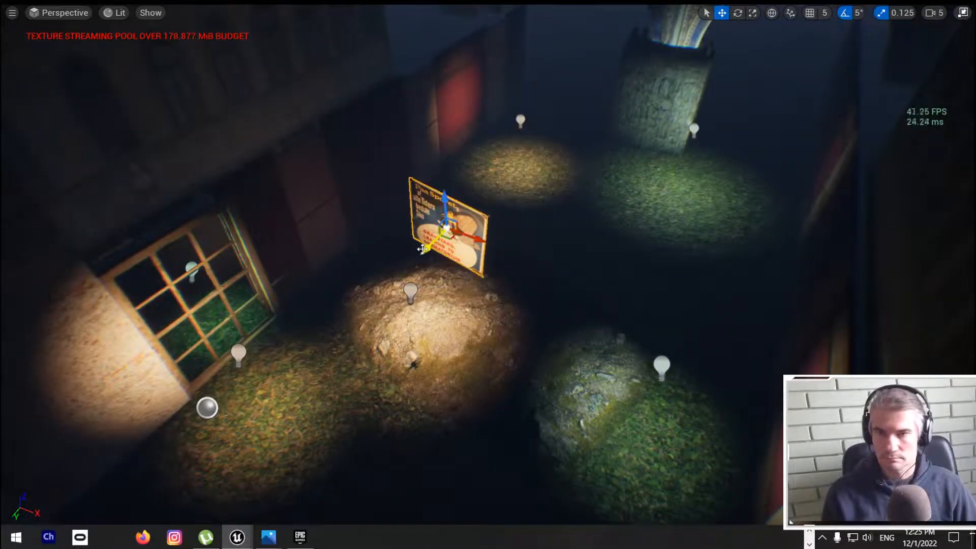
drag(422, 249, 669, 123)
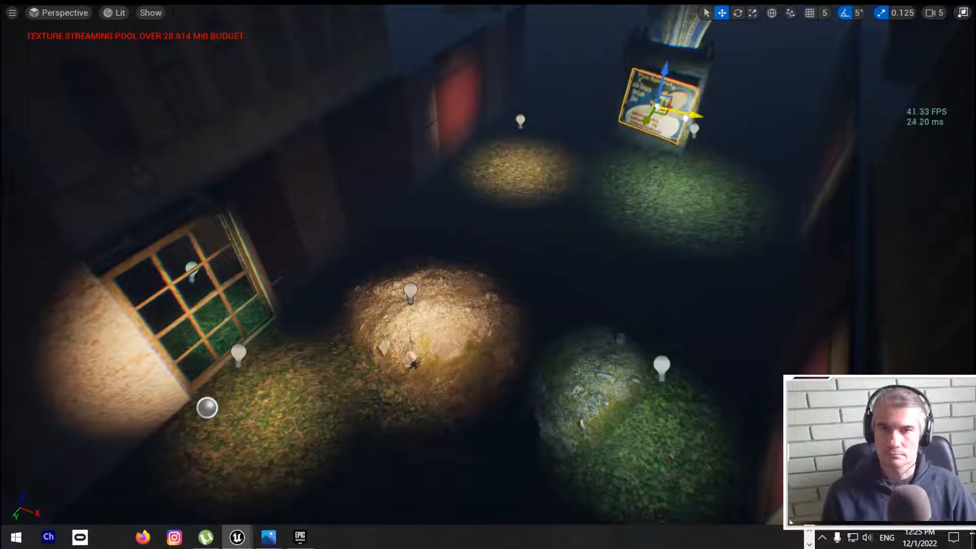
right_drag(488, 274, 518, 209)
right_drag(574, 234, 599, 257)
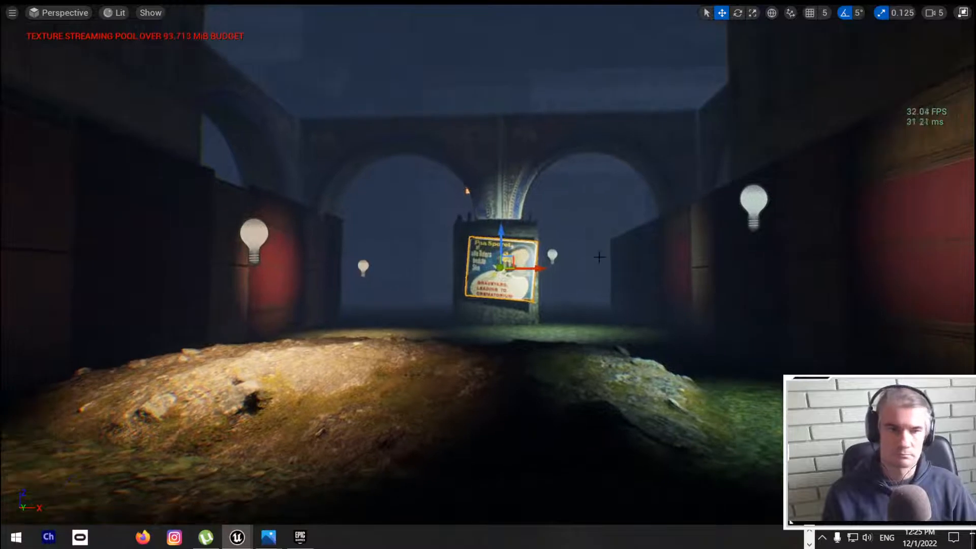
key(ctrl+s)
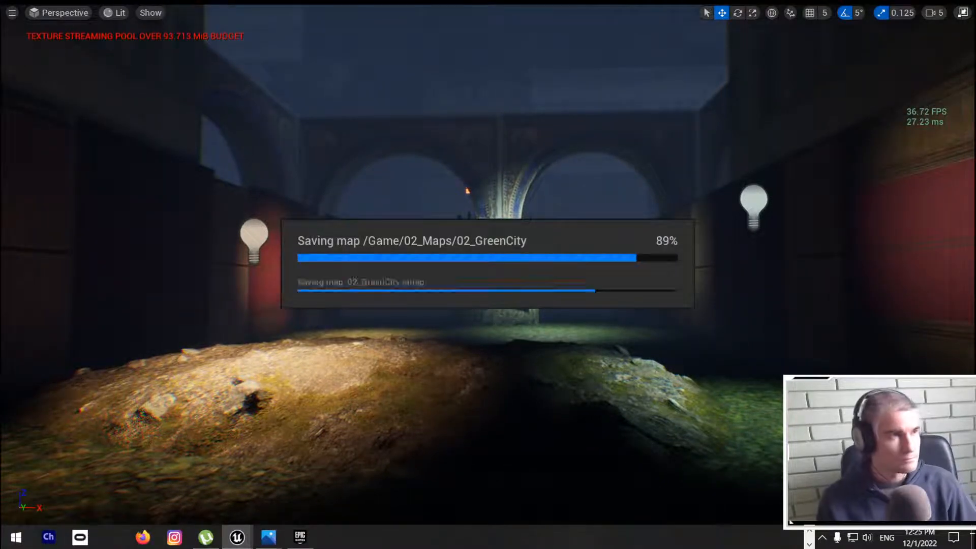
Step: Examine the courtyard from farther back to judge how the sign, mounds and lights read against the arches
right_drag(599, 258, 955, 228)
key(w)
key(w)
right_drag(488, 265, 305, 362)
key(w)
key(w)
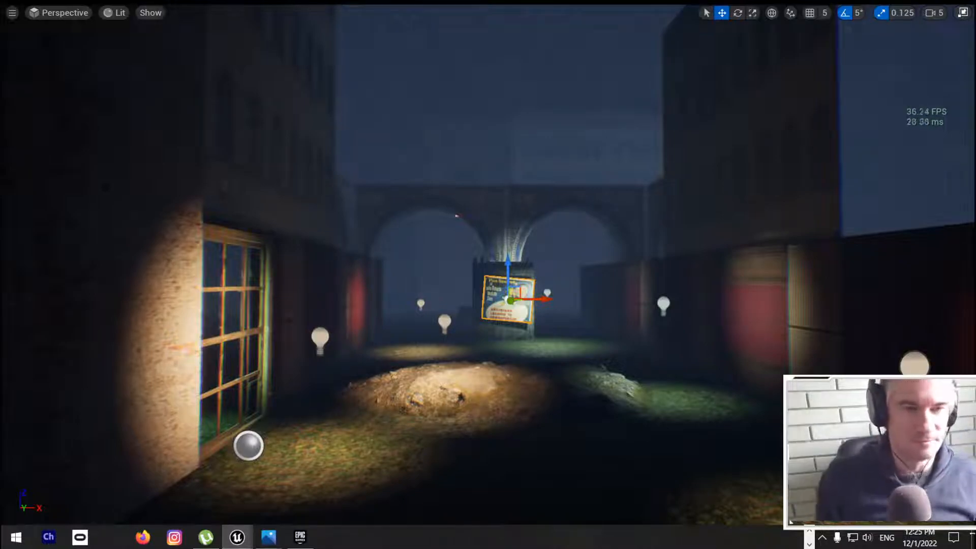
right_drag(635, 213, 115, 223)
Step: Shift the graveyard sign along the X and Y axes so it sits close against the face of the stone wall
key(w)
key(w)
key(s)
key(d)
key(w)
key(d)
key(w)
key(d)
key(w)
key(a)
key(d)
key(w)
key(w)
key(s)
key(w)
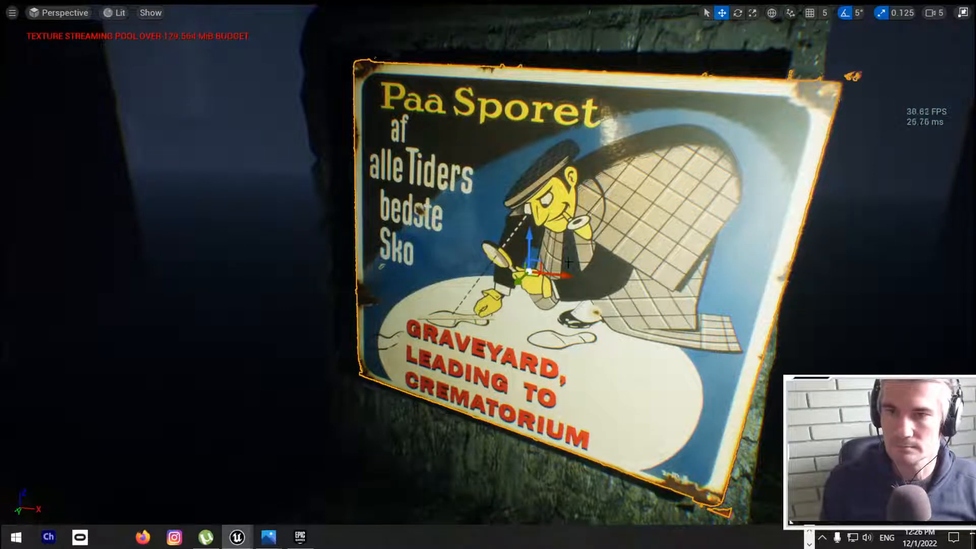
drag(557, 277, 480, 270)
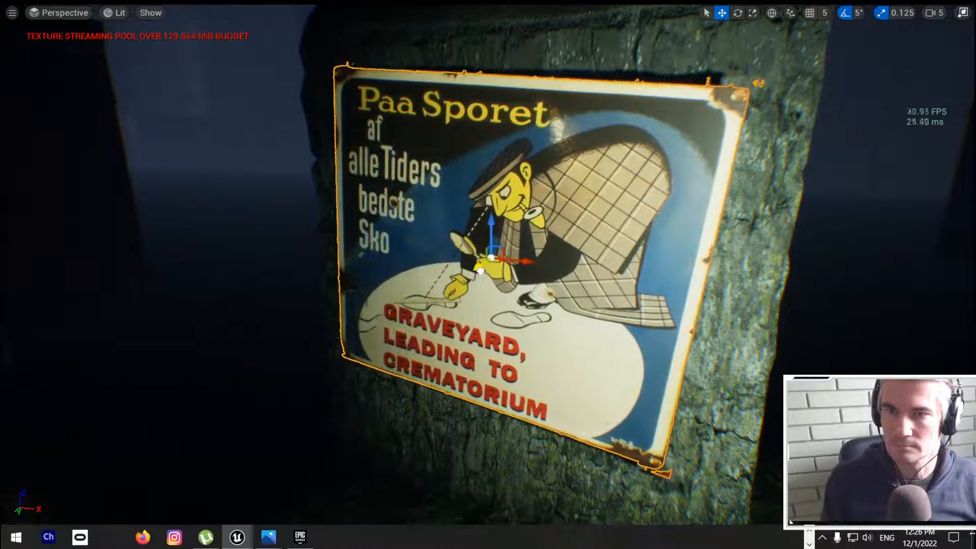
Step: Inspect the corner arches and the red-lit side wall next to the stone wall
right_drag(499, 310, 797, 234)
right_drag(487, 274, 498, 249)
key(w)
key(w)
key(w)
key(w)
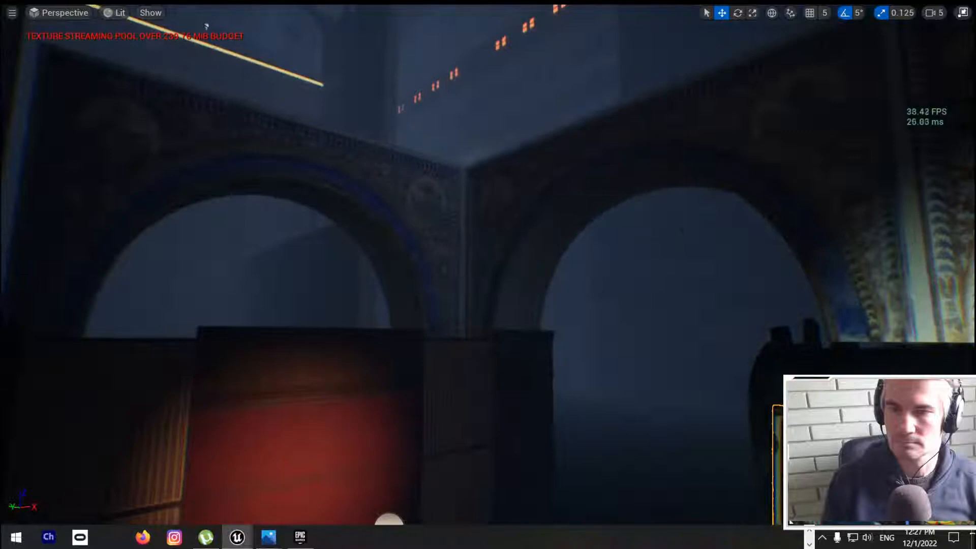